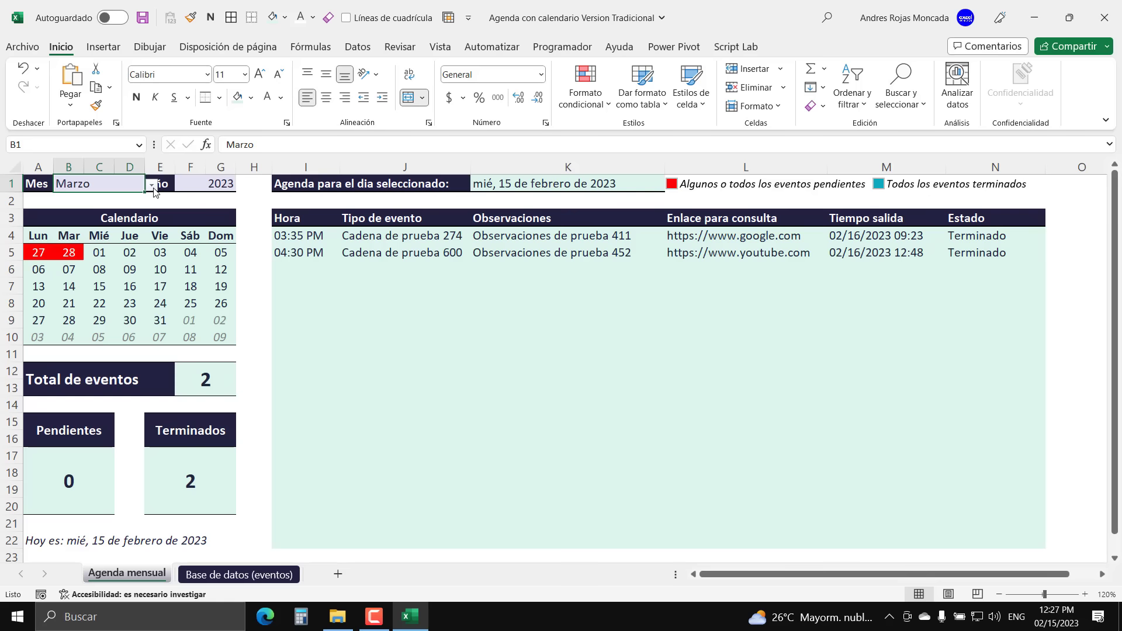
# - Set the calendar month to Febrero and display the agendas for the 15th and the 27th
pyautogui.click(152, 185)
pyautogui.click(94, 214)
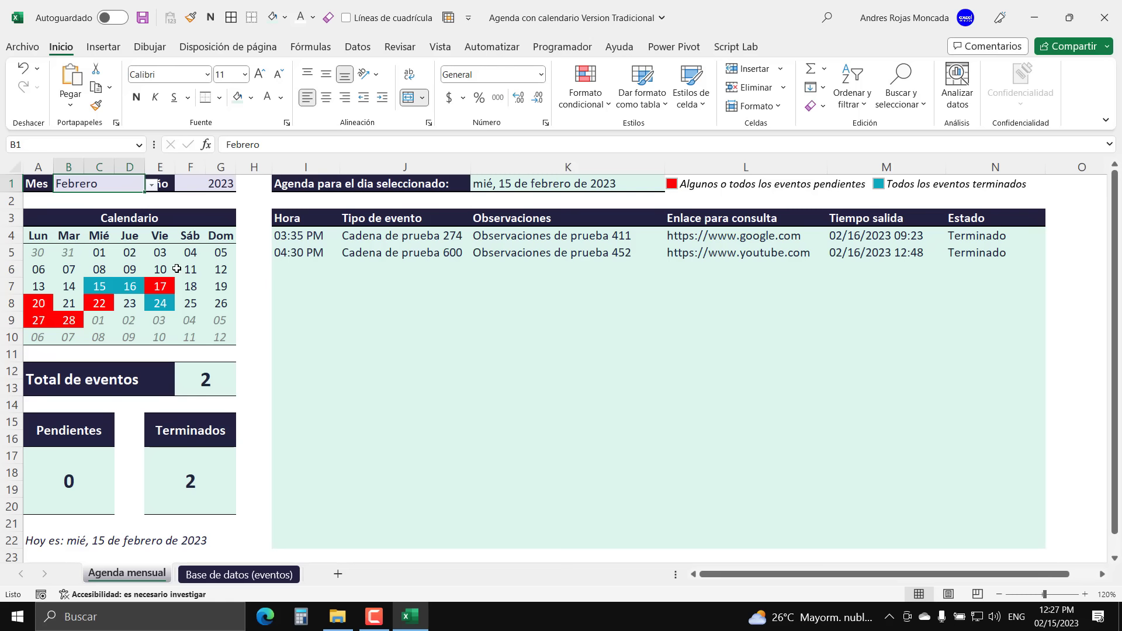
pyautogui.click(108, 283)
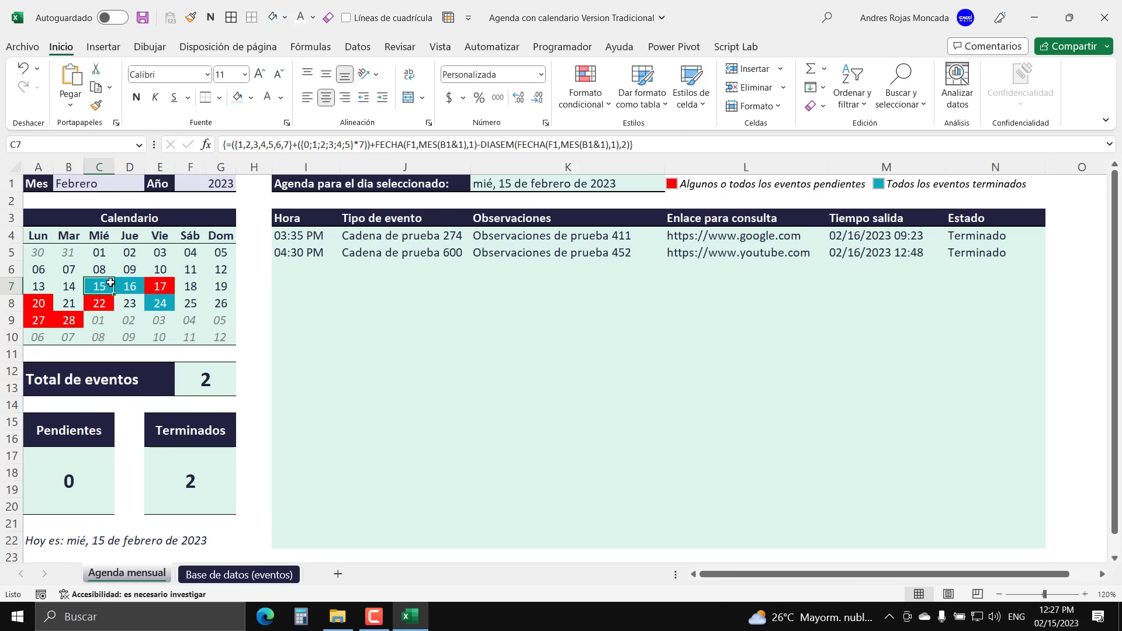
pyautogui.click(43, 320)
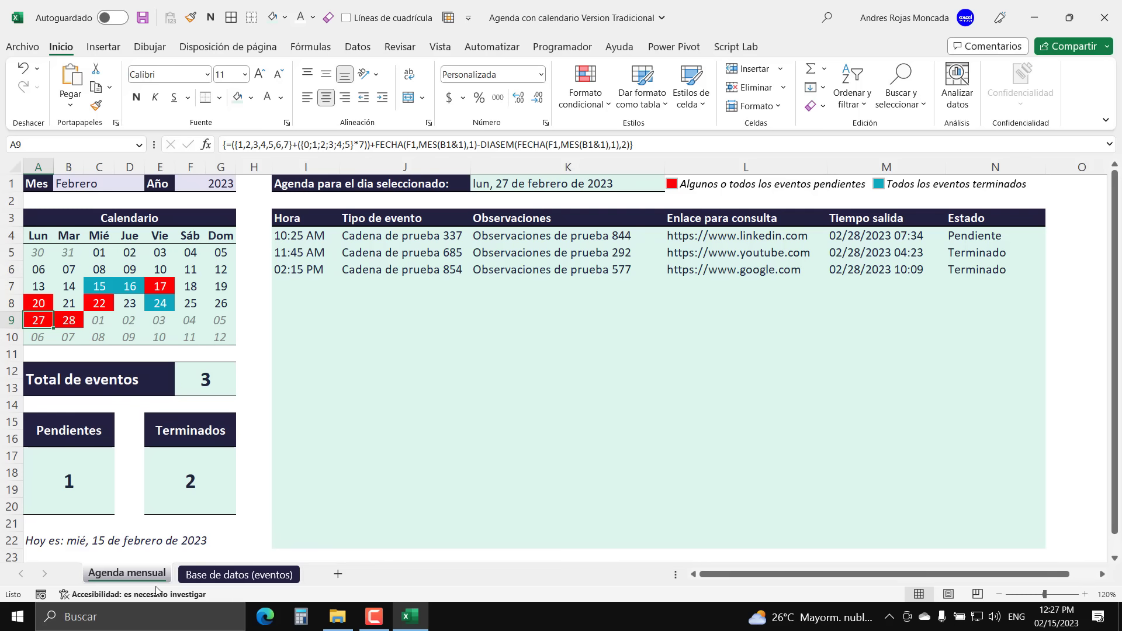
# - In the Base de datos (eventos) sheet, set the Estado of the 02/27/2023 10:25 event to Terminado
pyautogui.click(236, 574)
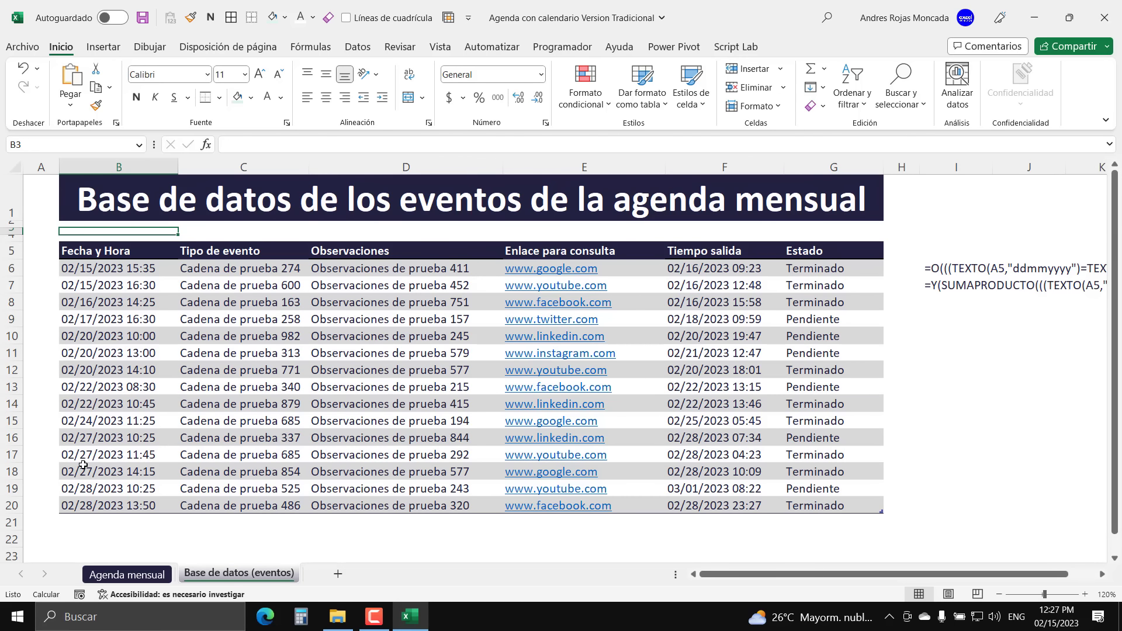
pyautogui.moveTo(83, 438); pyautogui.dragTo(827, 472)
pyautogui.click(821, 444)
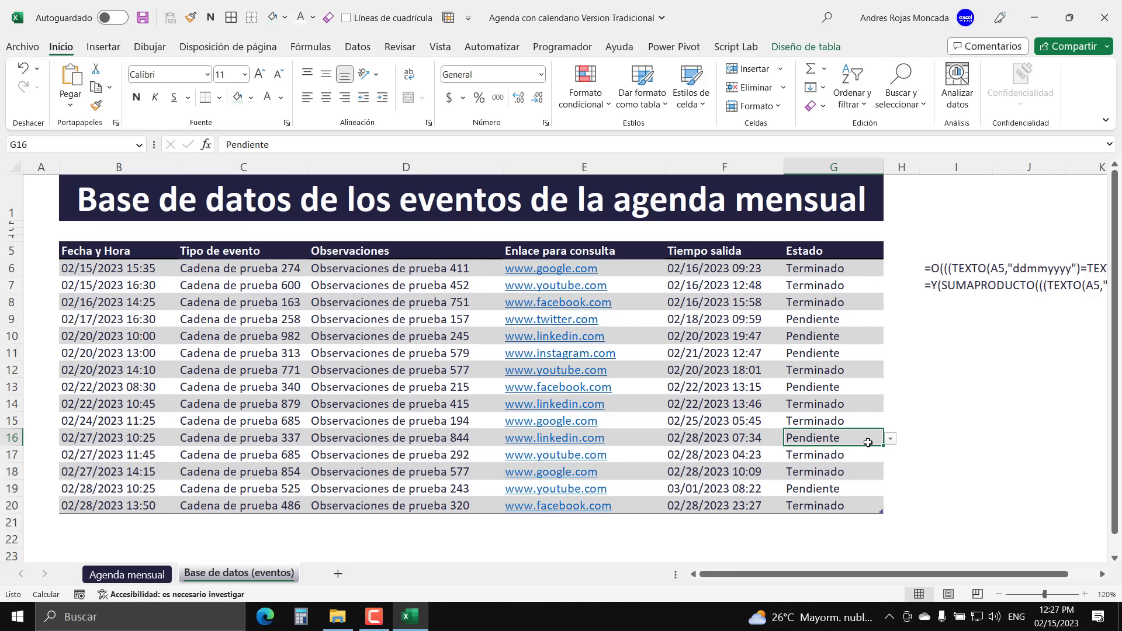
pyautogui.click(891, 439)
pyautogui.click(820, 466)
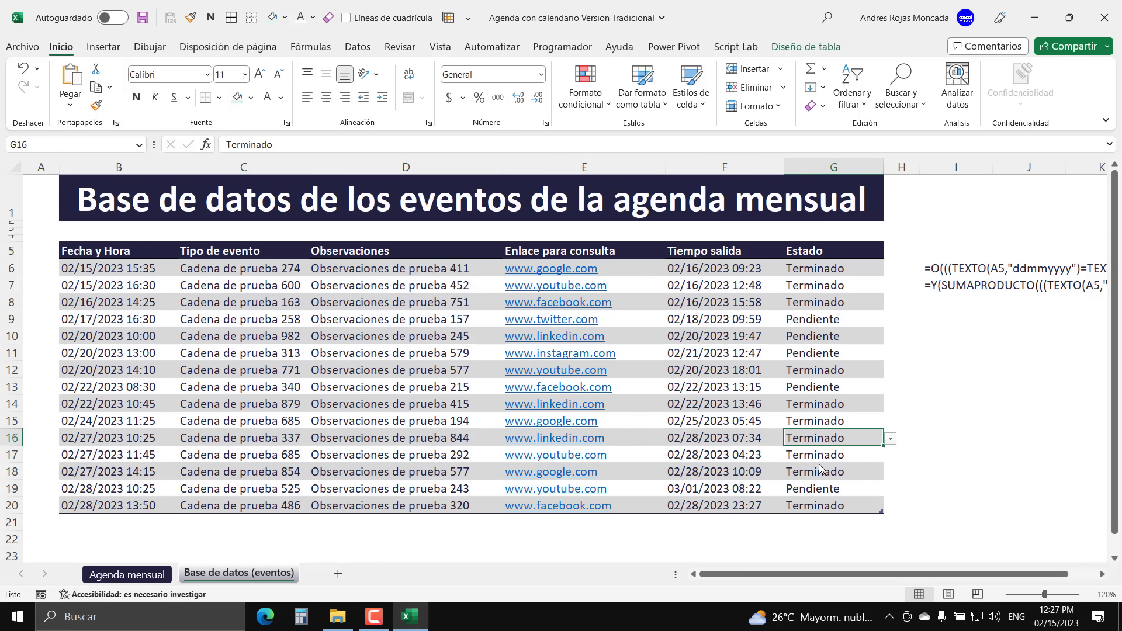
pyautogui.click(102, 232)
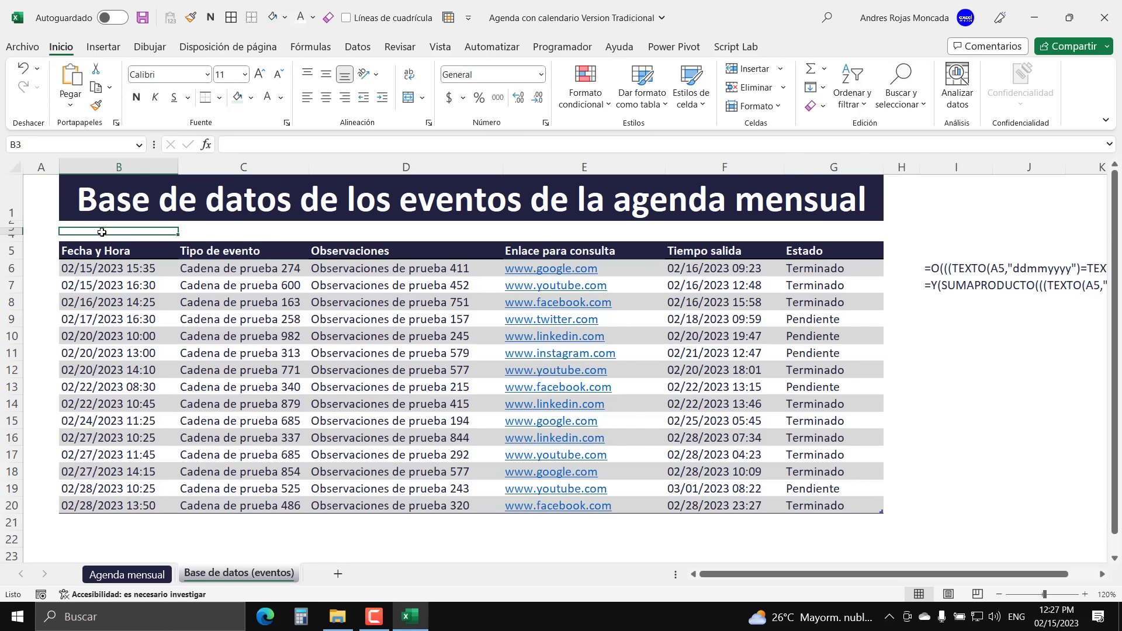
# - Return to the Agenda mensual sheet and review the events and totals for February 20, 28 and 22
pyautogui.click(127, 574)
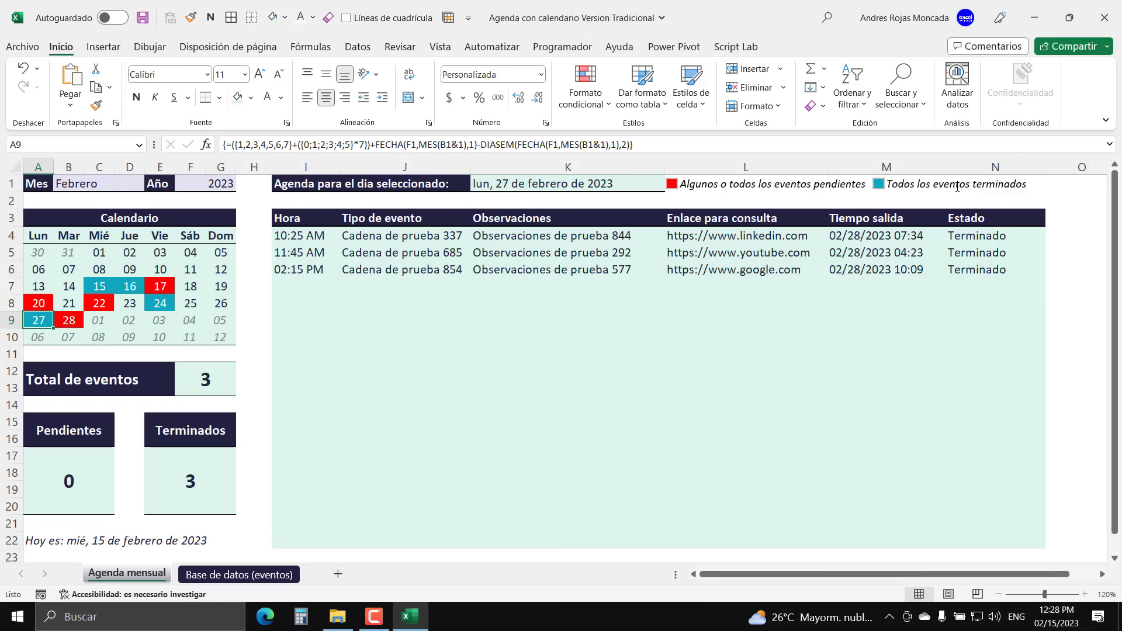
pyautogui.click(41, 302)
pyautogui.click(68, 320)
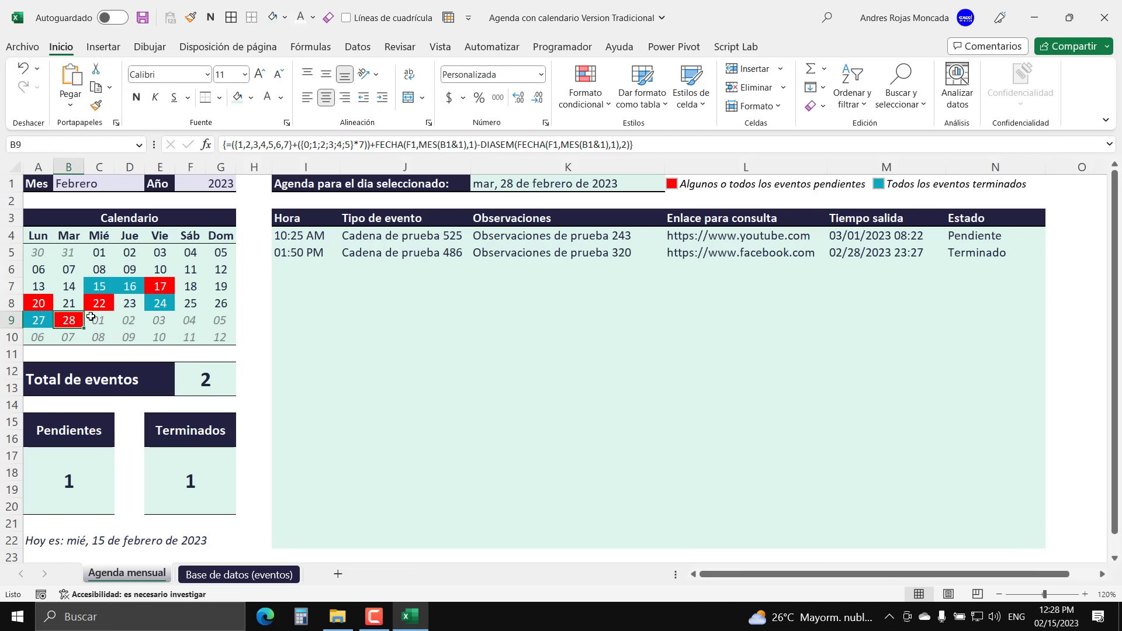
pyautogui.click(100, 305)
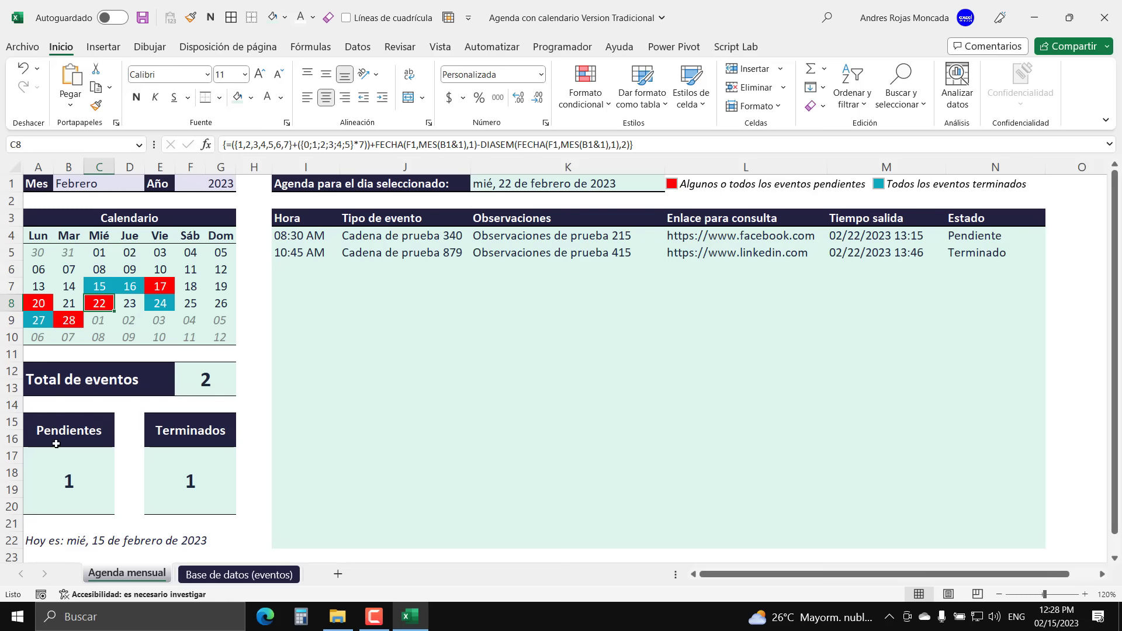
pyautogui.click(200, 381)
# - Change the calendar month to Julio and the year to 2024
pyautogui.click(112, 185)
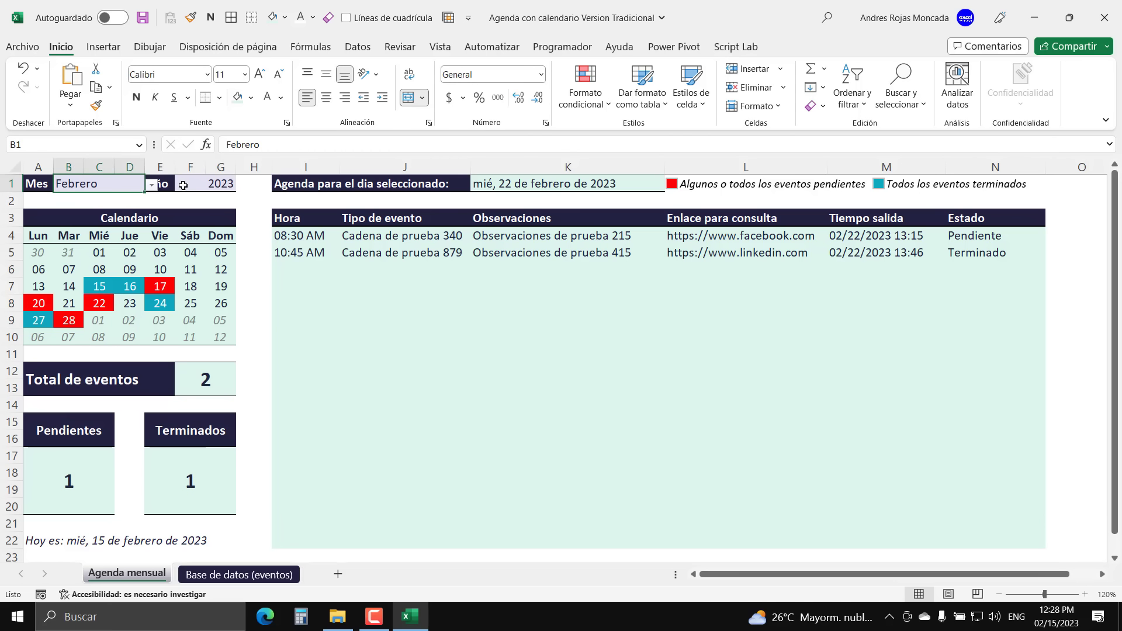
pyautogui.click(152, 184)
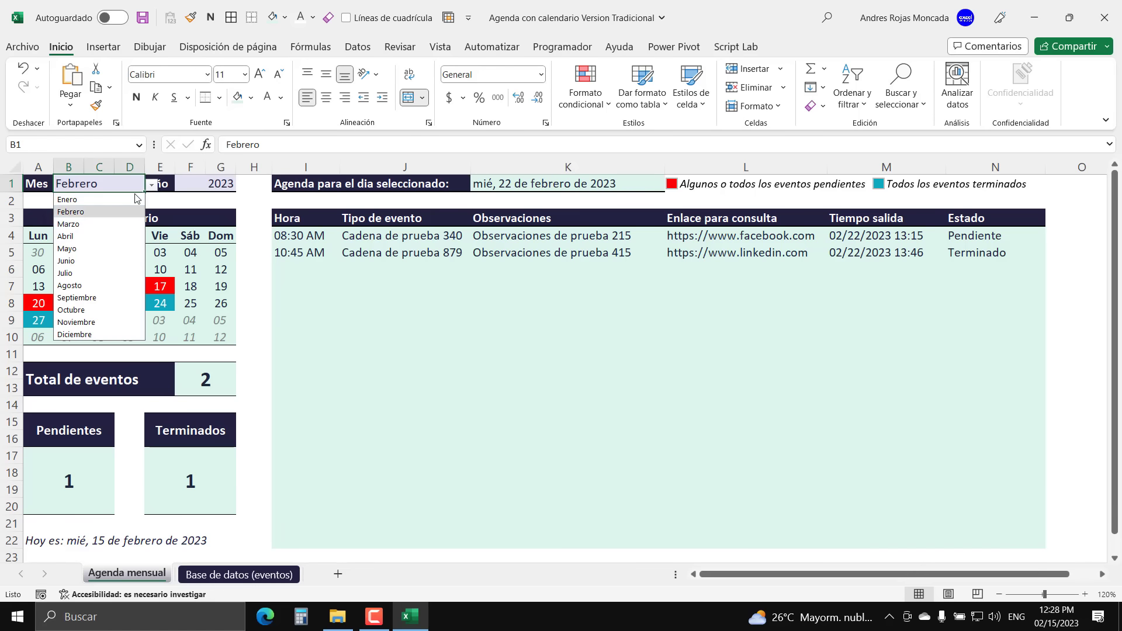
pyautogui.click(88, 273)
pyautogui.click(194, 184)
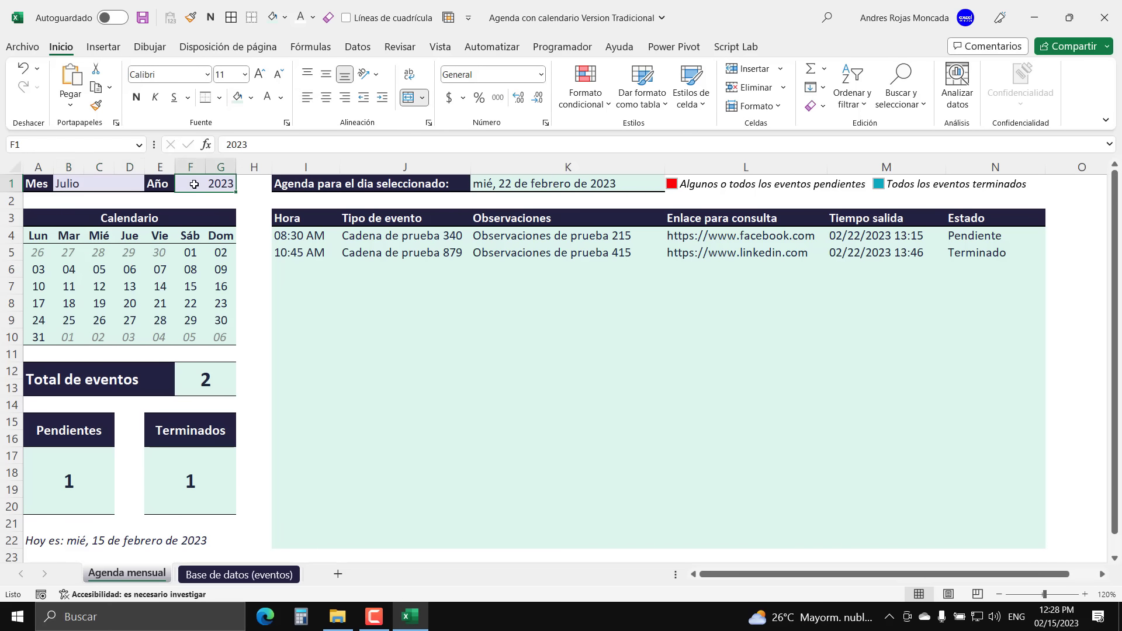
pyautogui.write('2024')
pyautogui.press('Return')
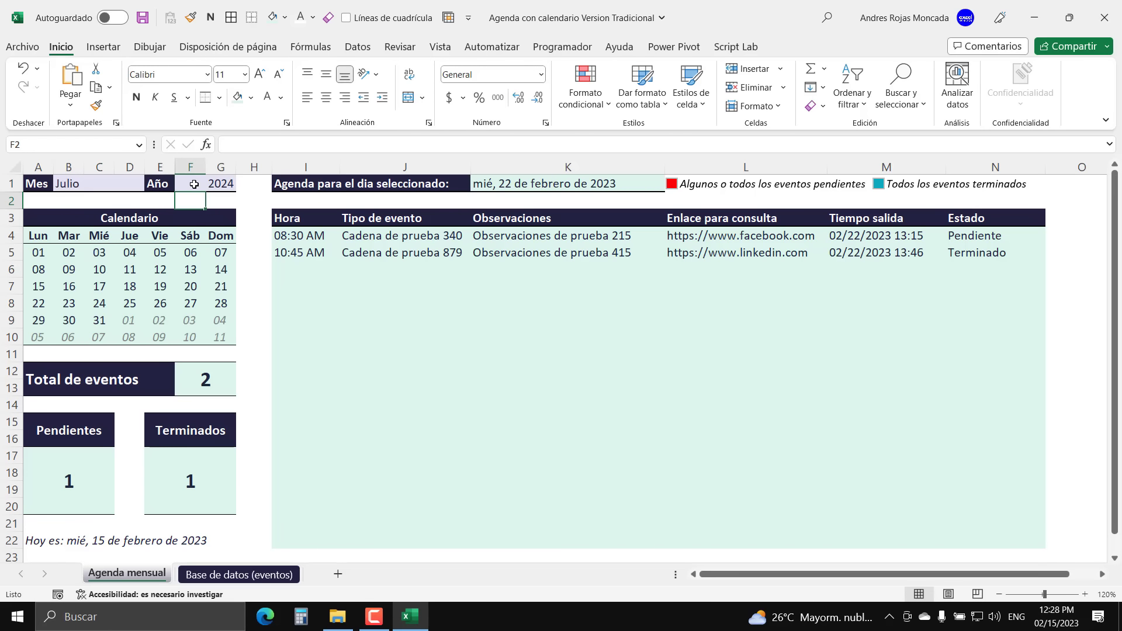
# - Set the calendar back to year 2023 and month Febrero
pyautogui.click(207, 181)
pyautogui.write('2023')
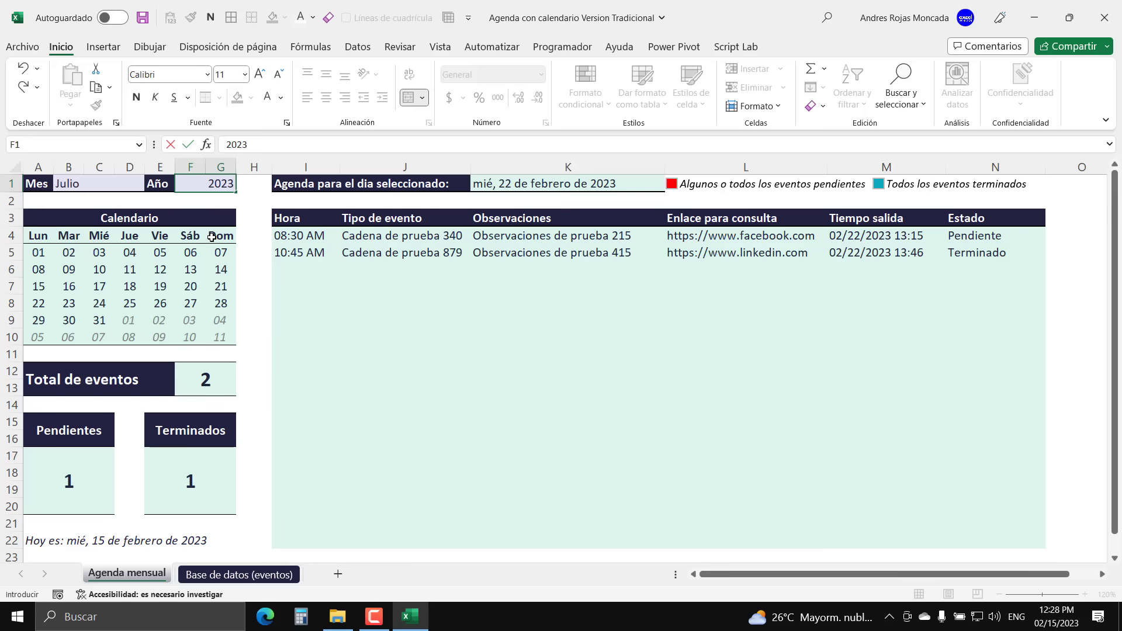
pyautogui.press('Return')
pyautogui.click(131, 182)
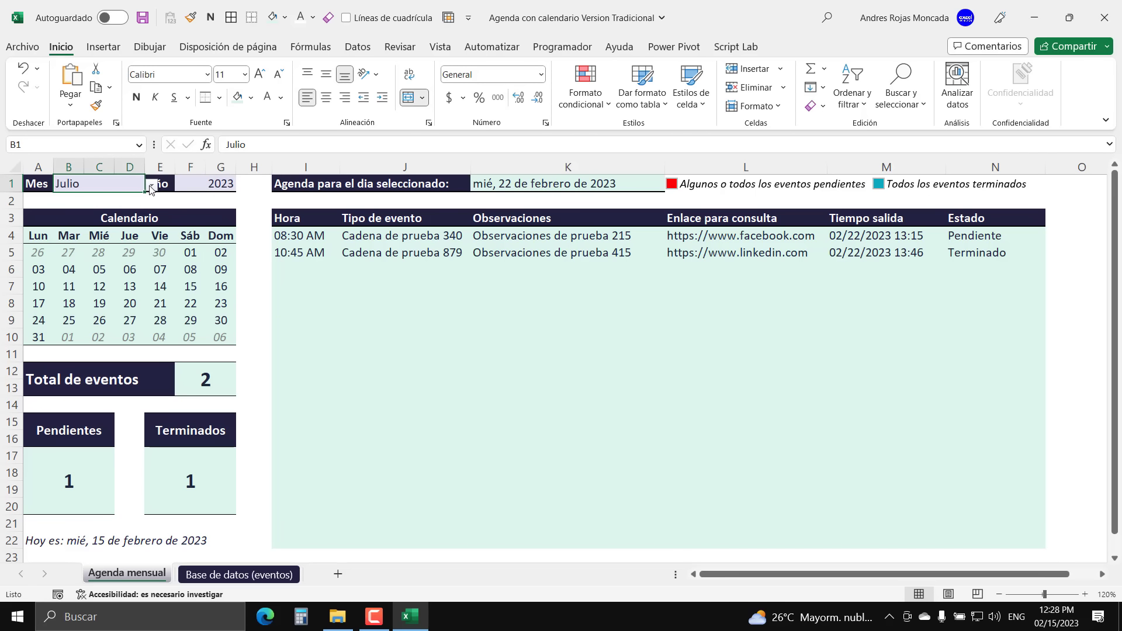
pyautogui.click(152, 186)
pyautogui.click(70, 212)
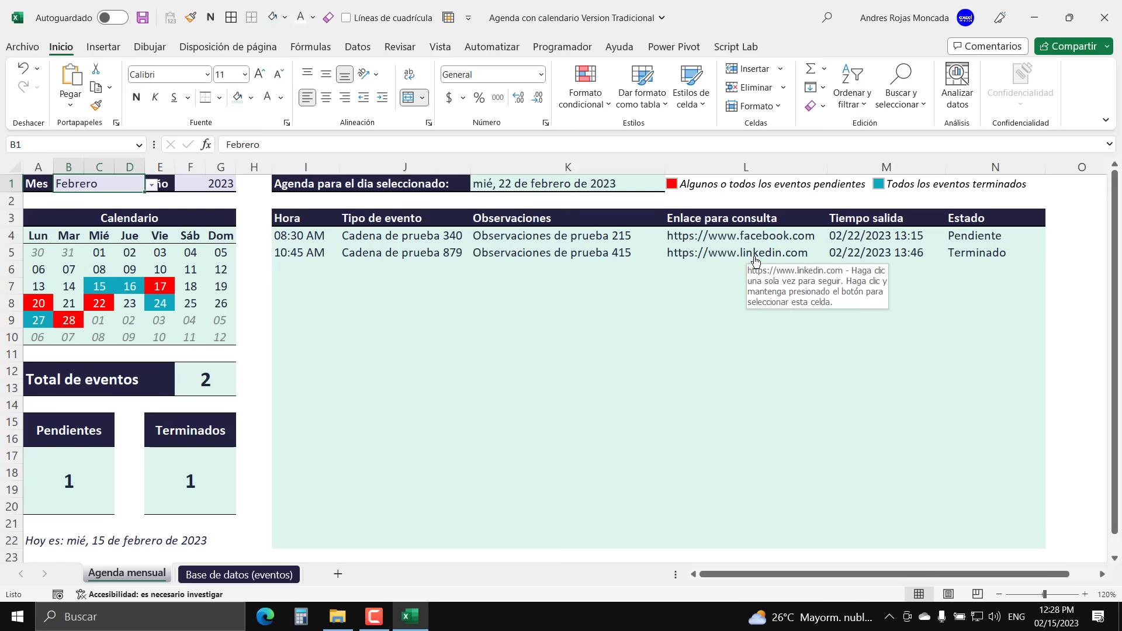
# - Display the agendas for February 15, 18 and 11 by selecting each day in the calendar
pyautogui.click(88, 287)
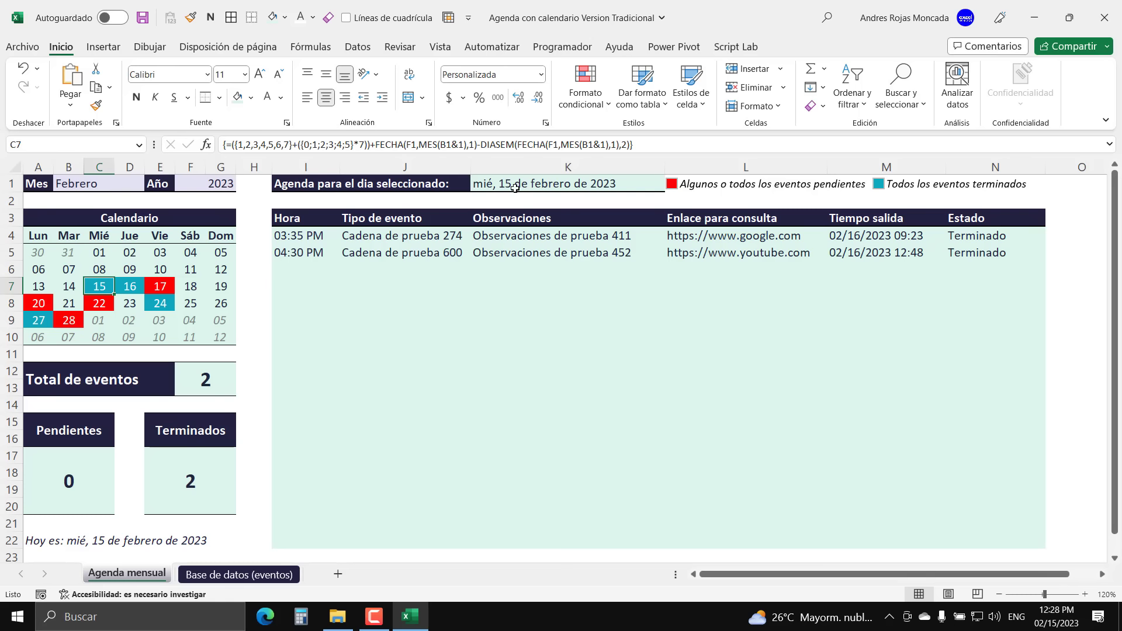
pyautogui.click(191, 286)
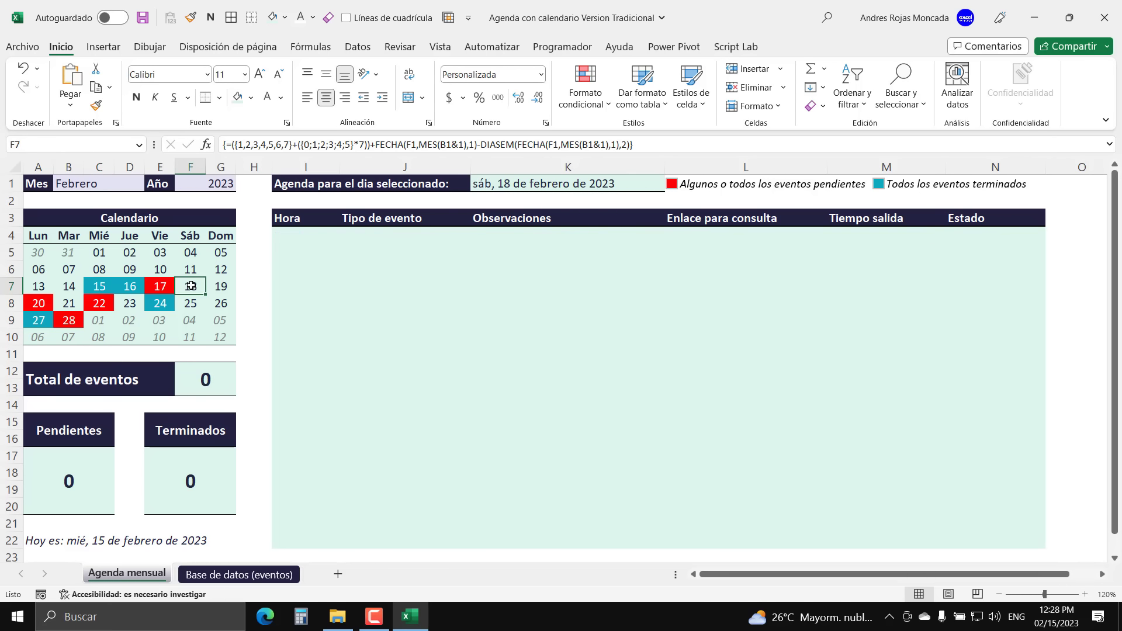
pyautogui.click(192, 268)
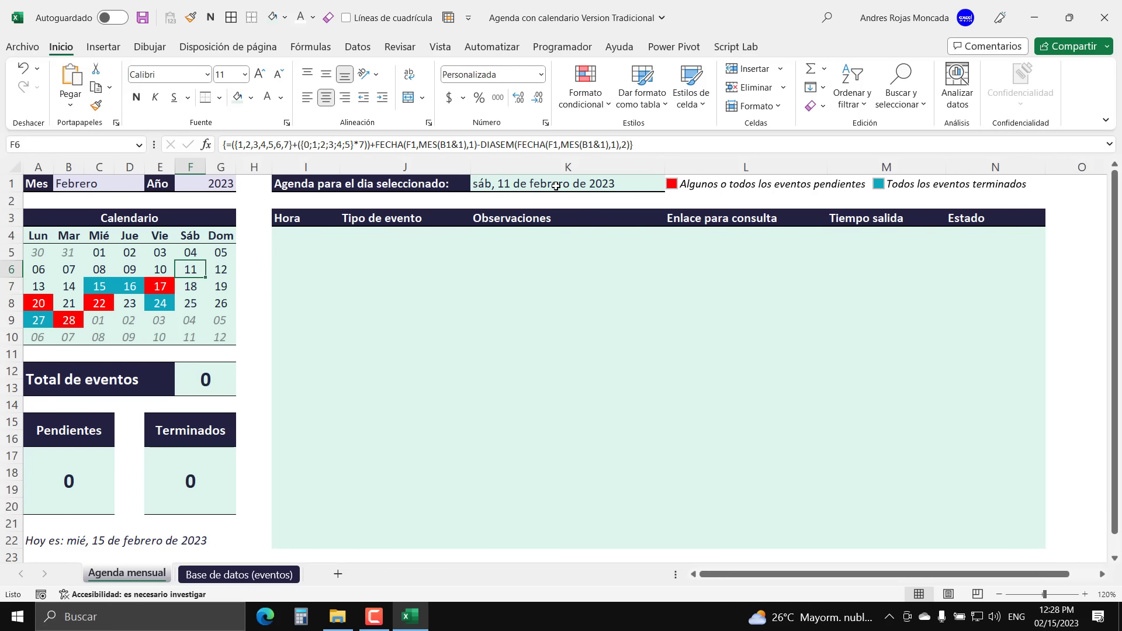
pyautogui.click(98, 284)
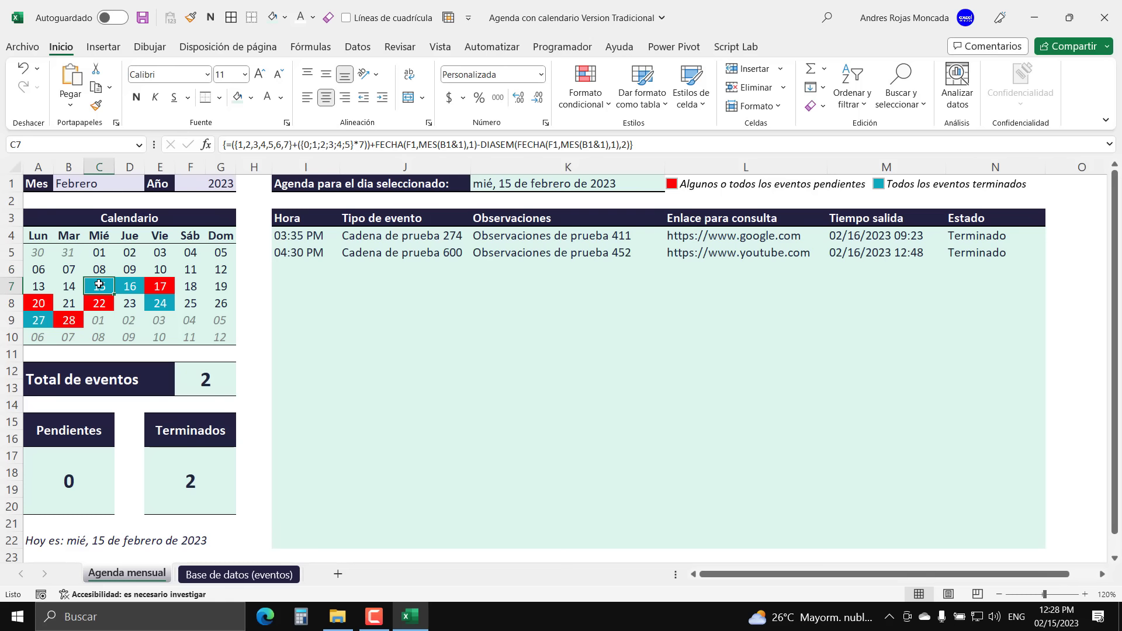
pyautogui.click(754, 243)
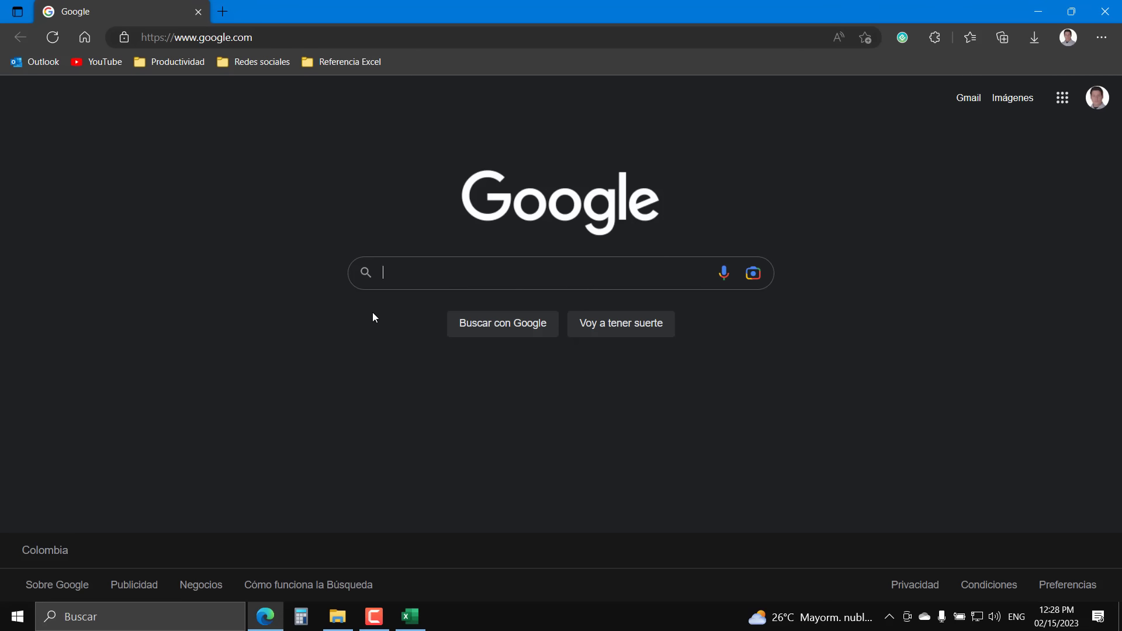
pyautogui.click(1106, 12)
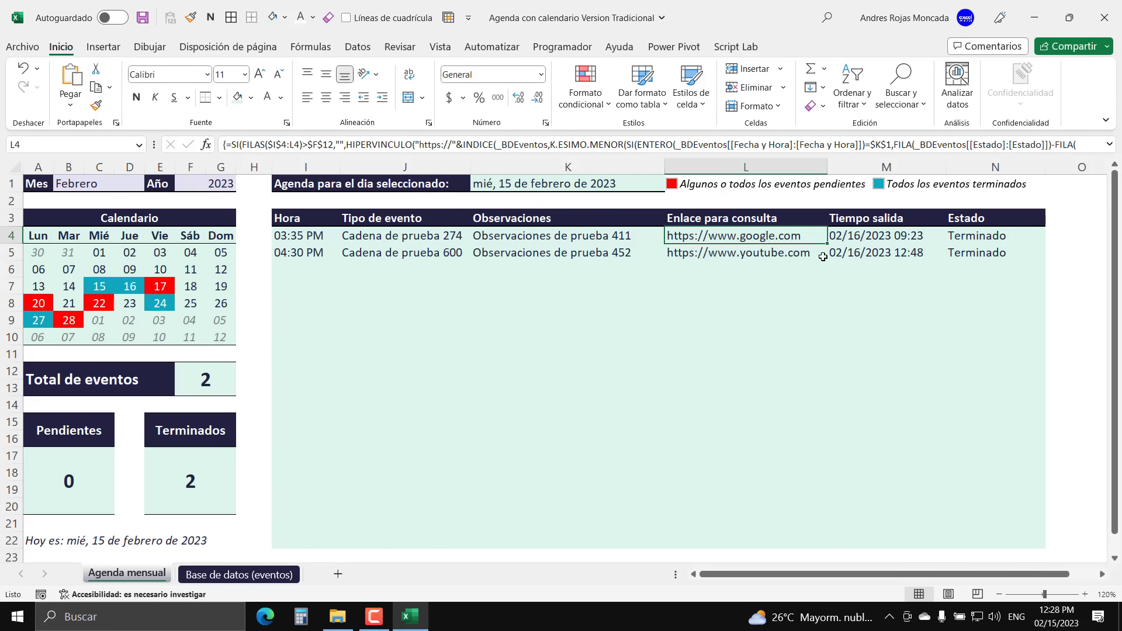
pyautogui.click(159, 288)
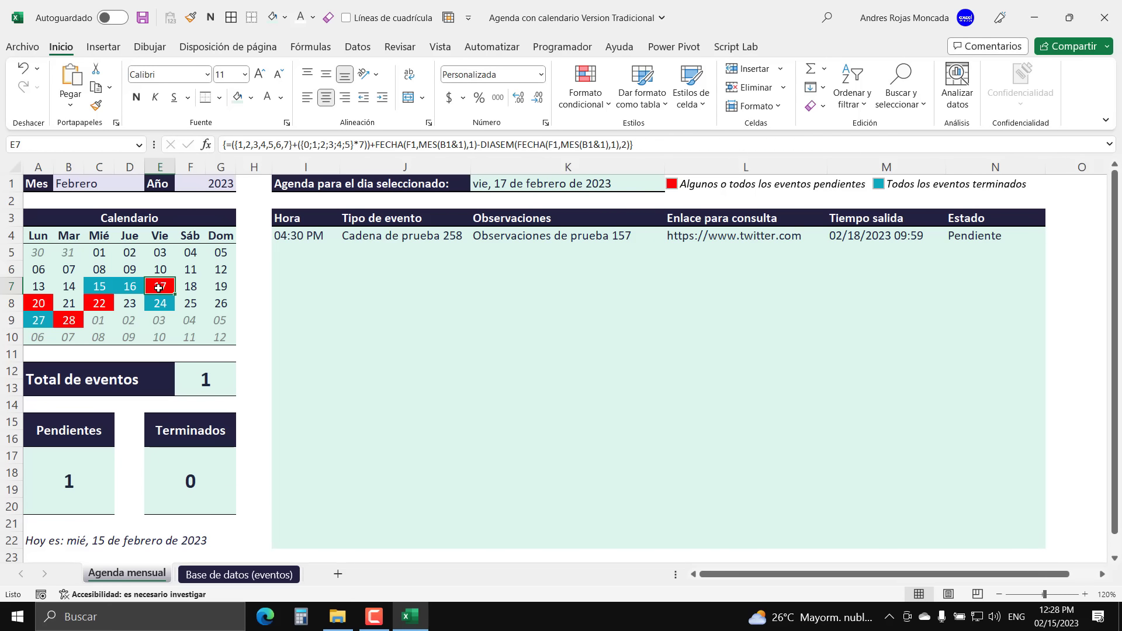
pyautogui.click(722, 240)
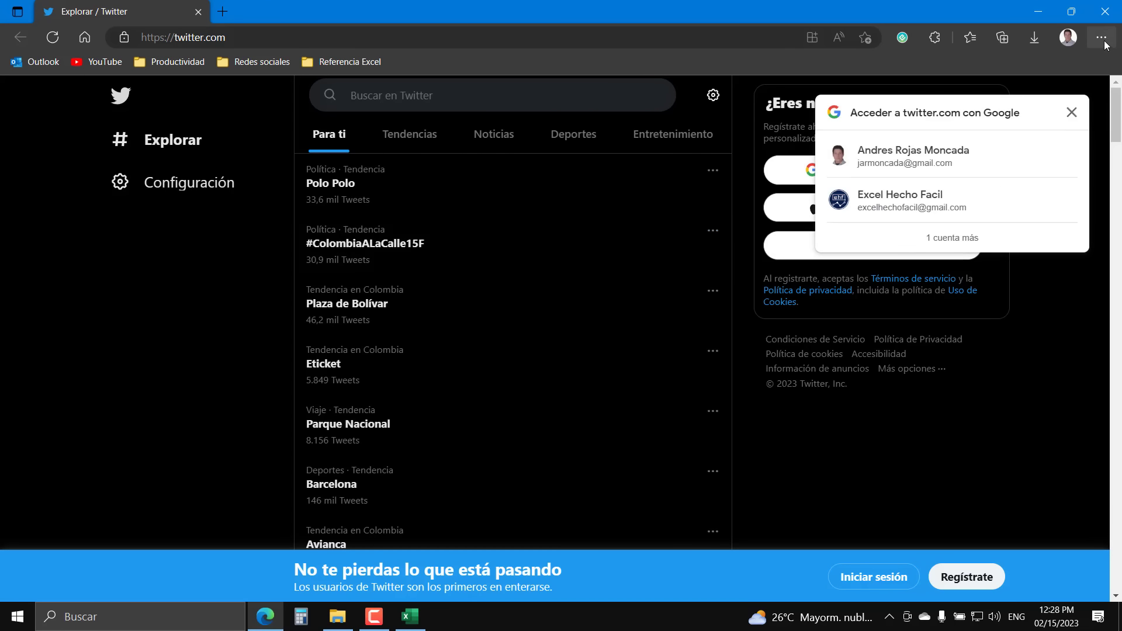
pyautogui.click(1105, 11)
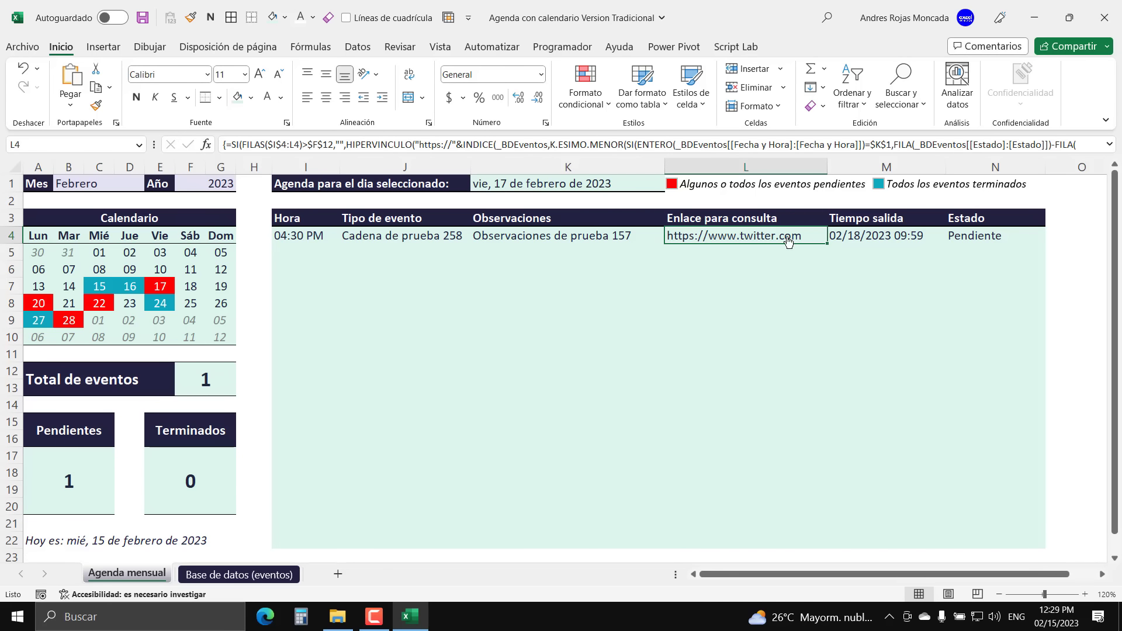
# - Display the February 15 agenda again, followed by the one for February 27
pyautogui.click(103, 282)
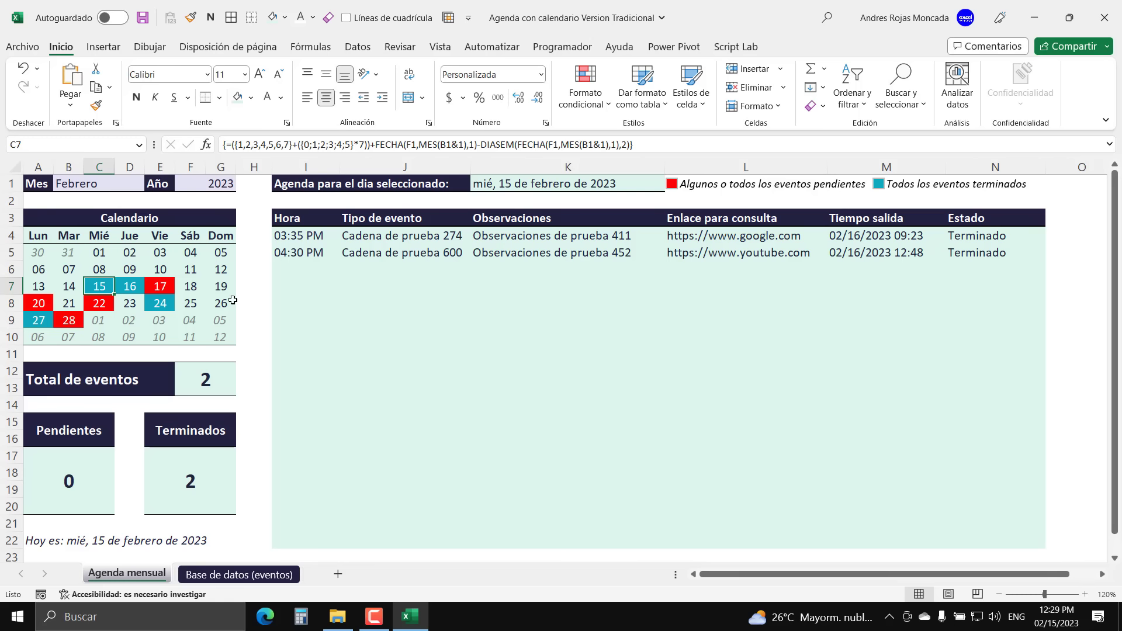
pyautogui.click(36, 322)
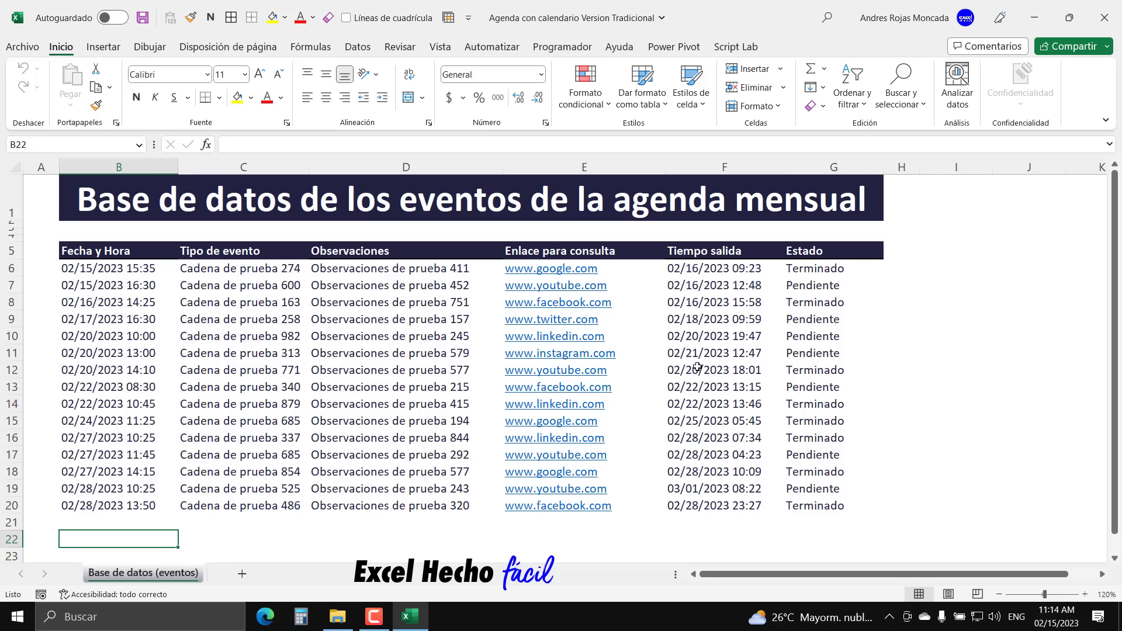
# - Check the Estado options for the 02/17/2023 16:30 event in the events database and keep Pendiente
pyautogui.click(808, 321)
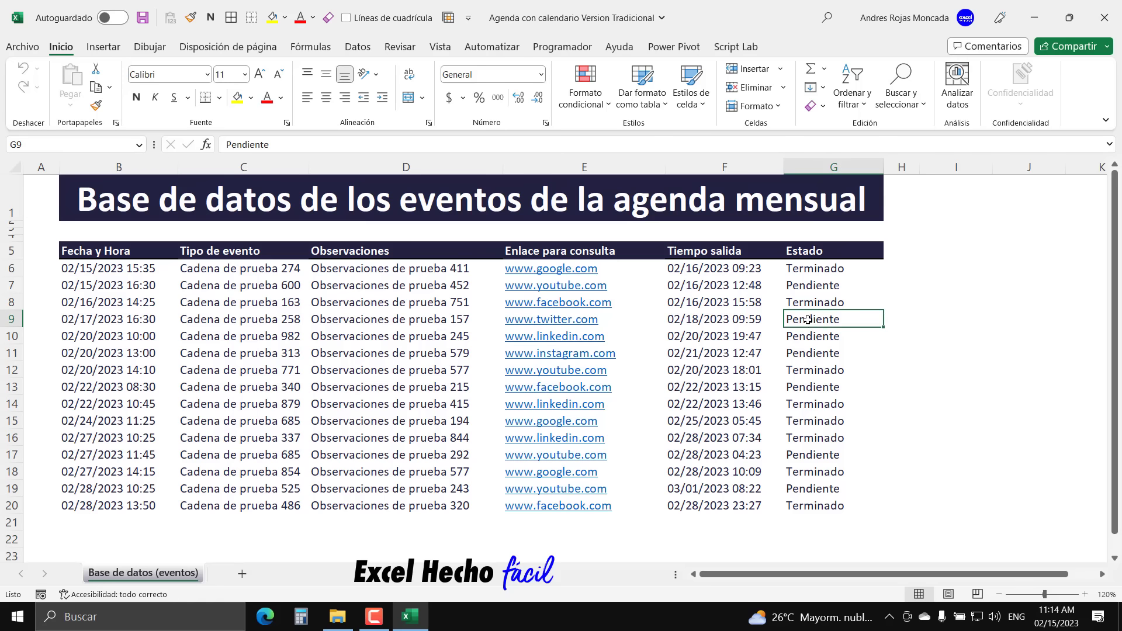
pyautogui.click(891, 320)
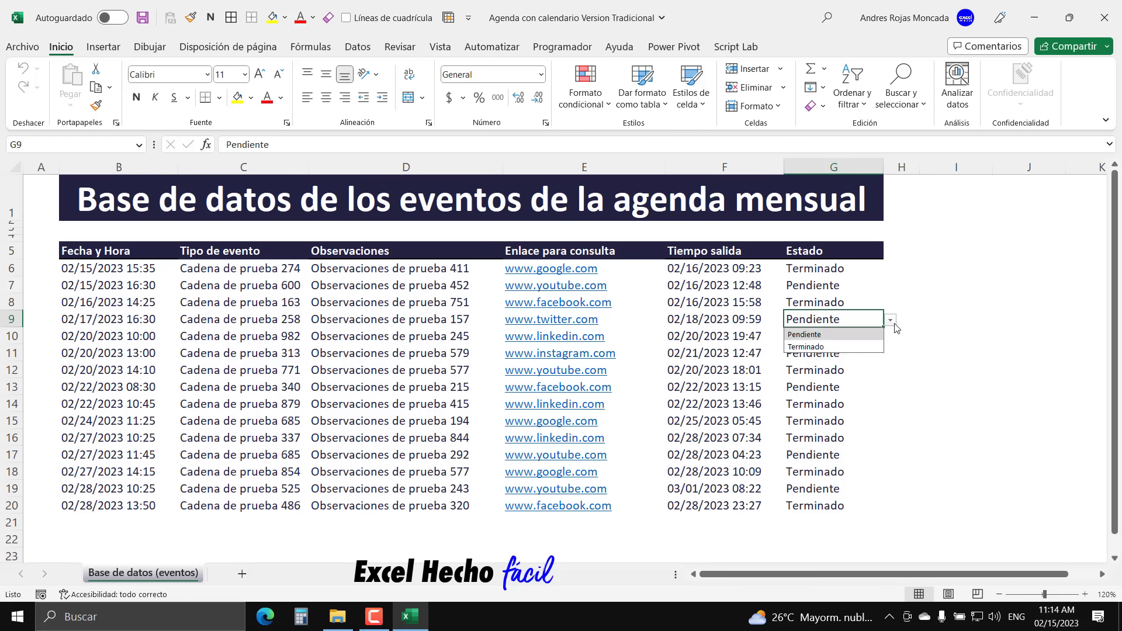
pyautogui.click(857, 338)
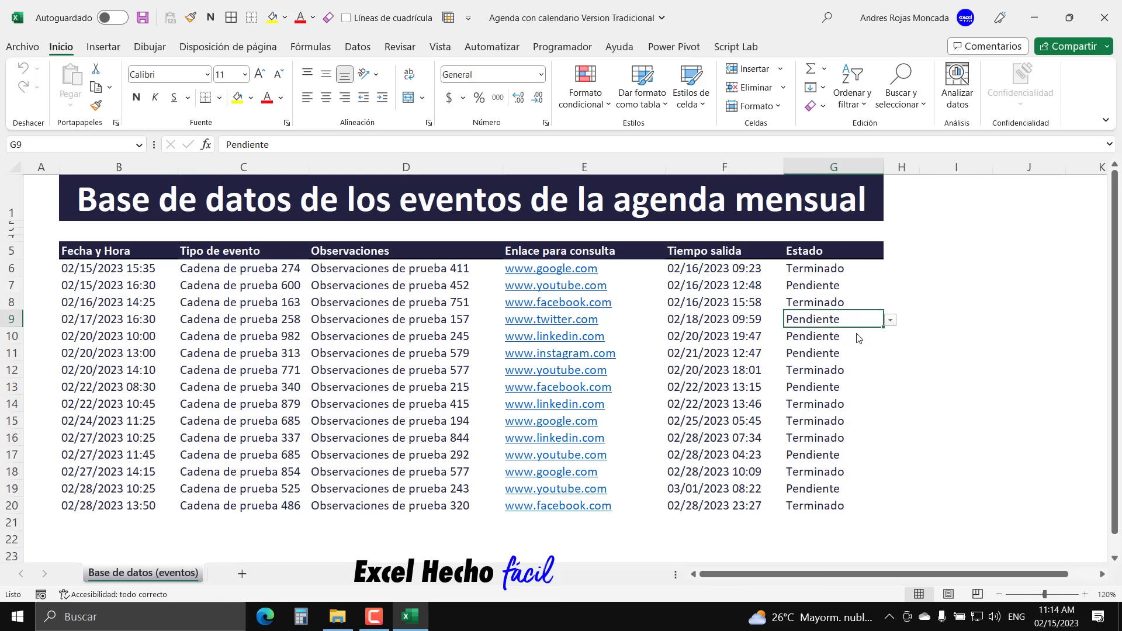
# - Review the data validation of the Estado cells G6:G20, keeping the Lista criterion with the source Pendiente,Terminado
pyautogui.click(840, 268)
pyautogui.moveTo(840, 268); pyautogui.dragTo(834, 506)
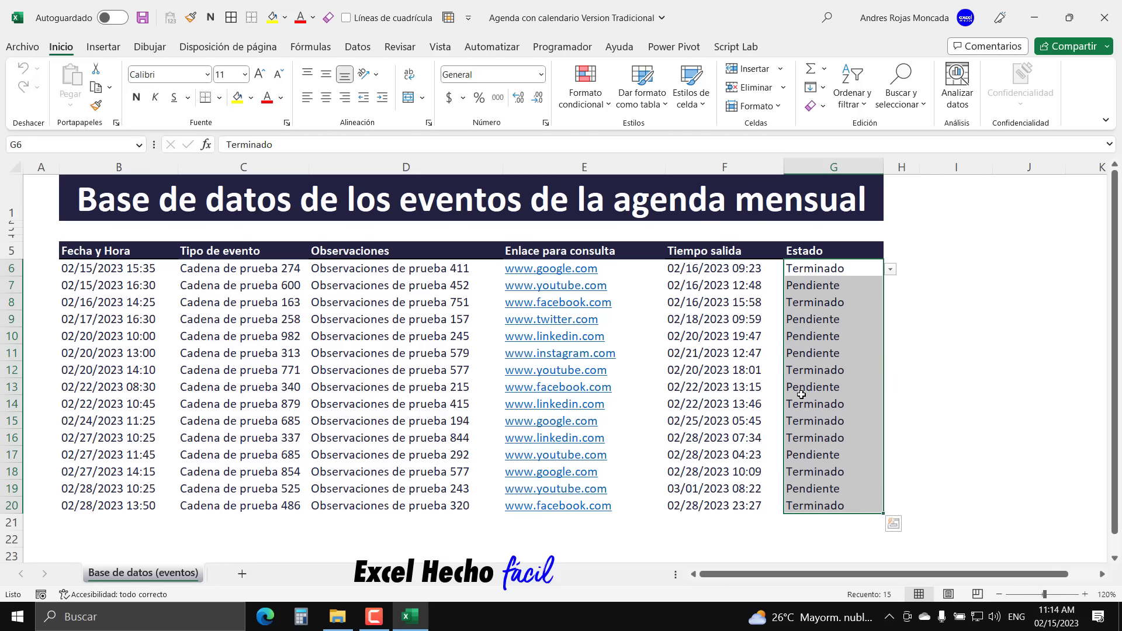
pyautogui.click(358, 47)
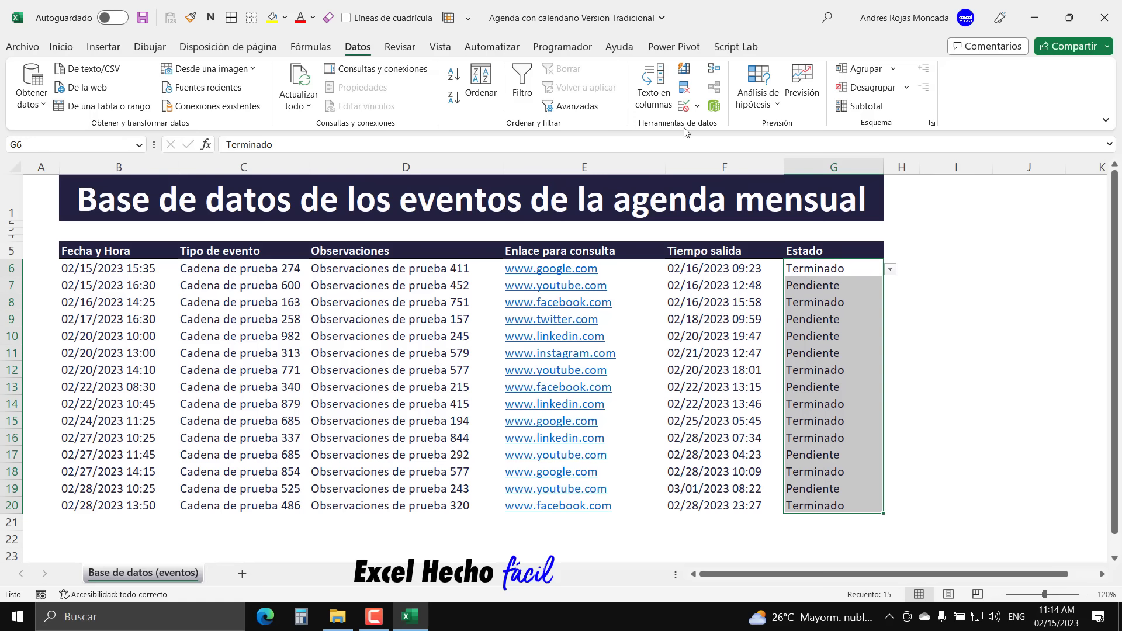
pyautogui.click(698, 109)
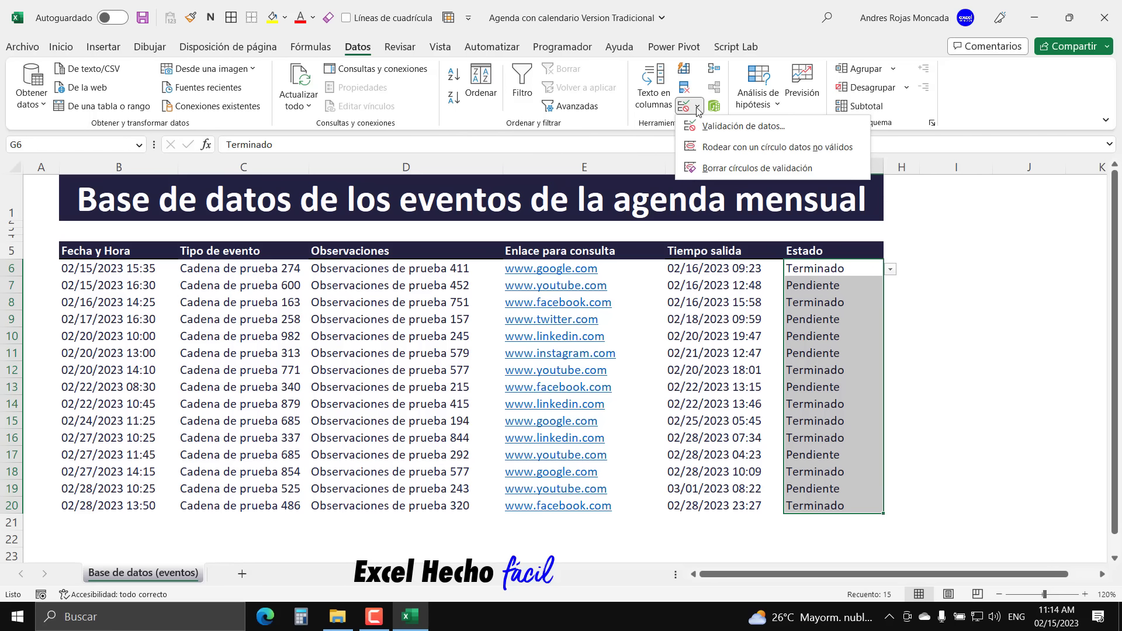
pyautogui.click(699, 128)
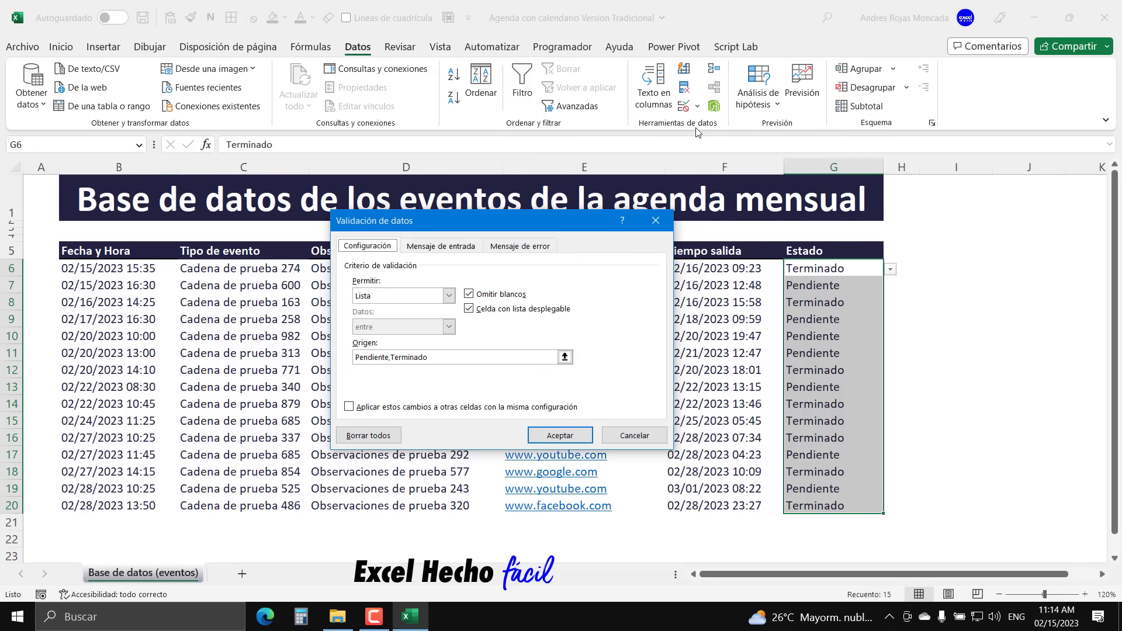
pyautogui.click(456, 296)
pyautogui.click(377, 338)
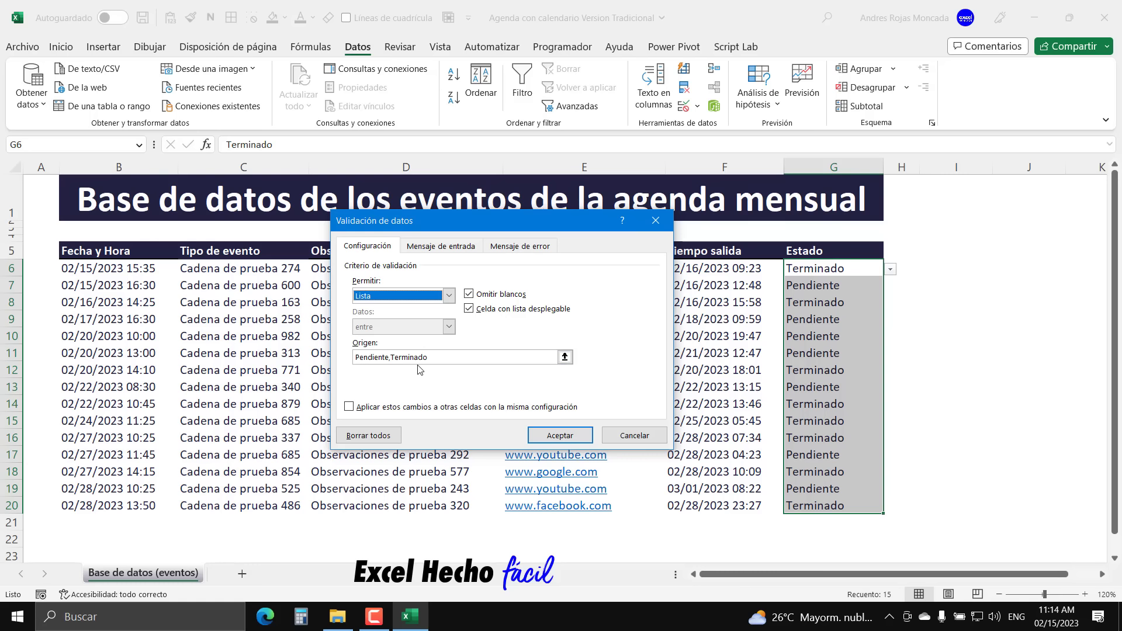
pyautogui.press('Return')
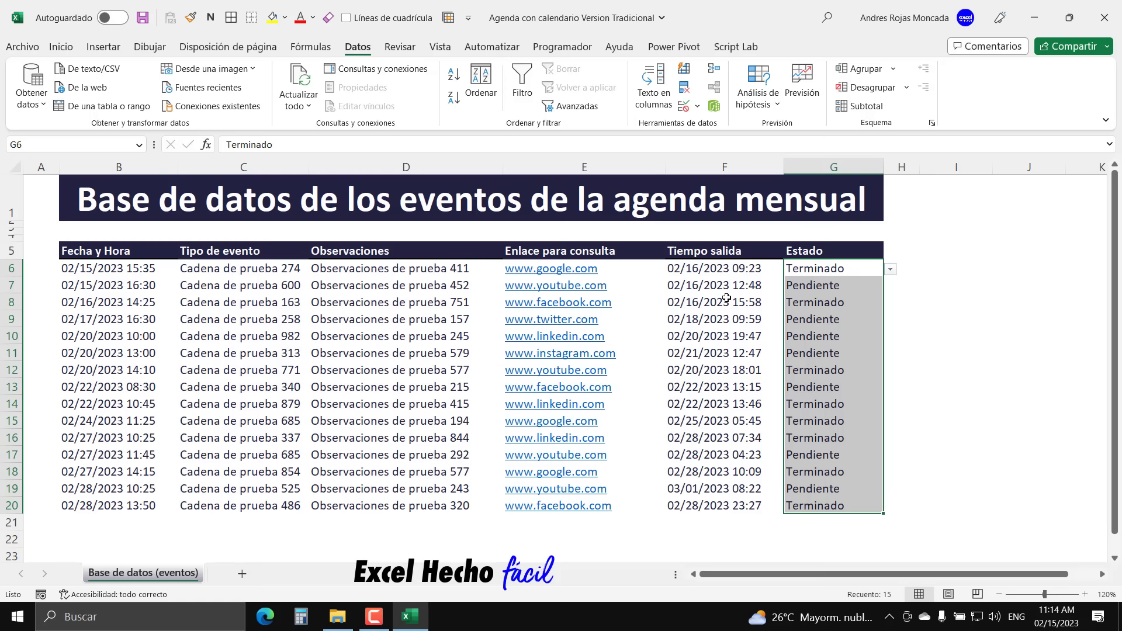
pyautogui.click(133, 231)
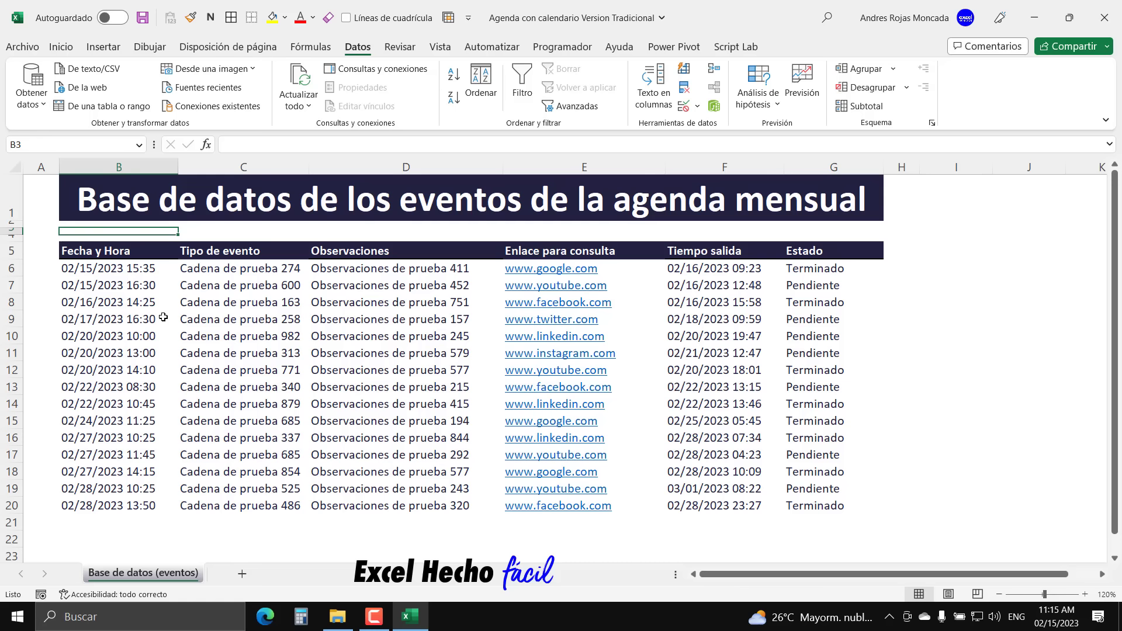
# - Check in the ribbon customization options that the Programador tab is enabled, and close them without changes
pyautogui.click(563, 48)
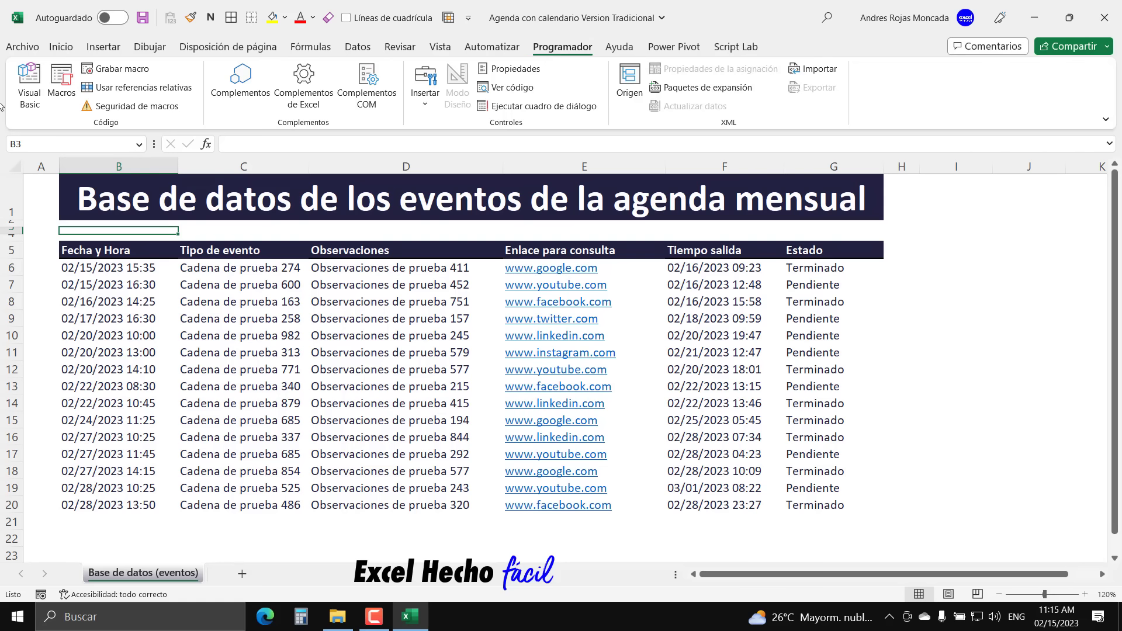
pyautogui.click(22, 47)
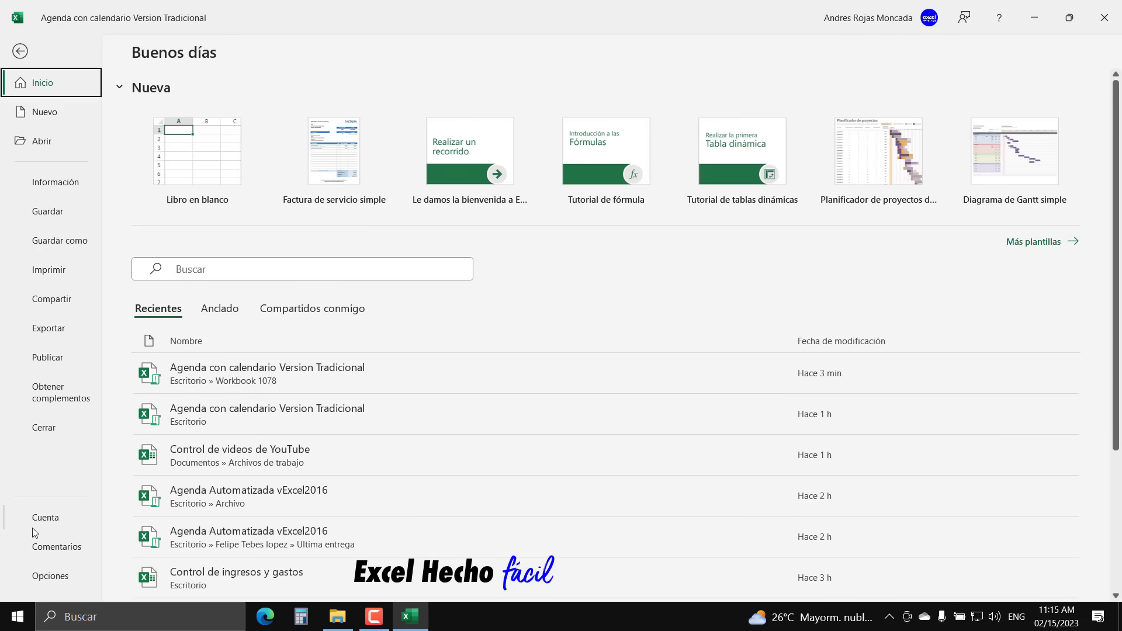
pyautogui.click(49, 576)
pyautogui.click(351, 252)
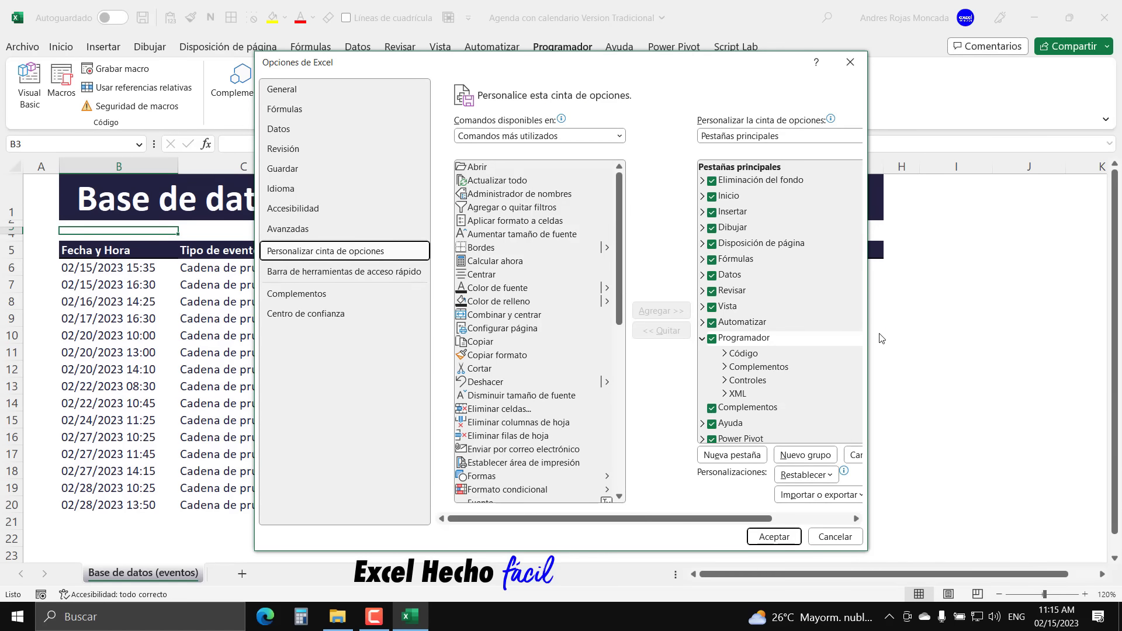
pyautogui.moveTo(867, 339); pyautogui.dragTo(1008, 339)
pyautogui.click(804, 341)
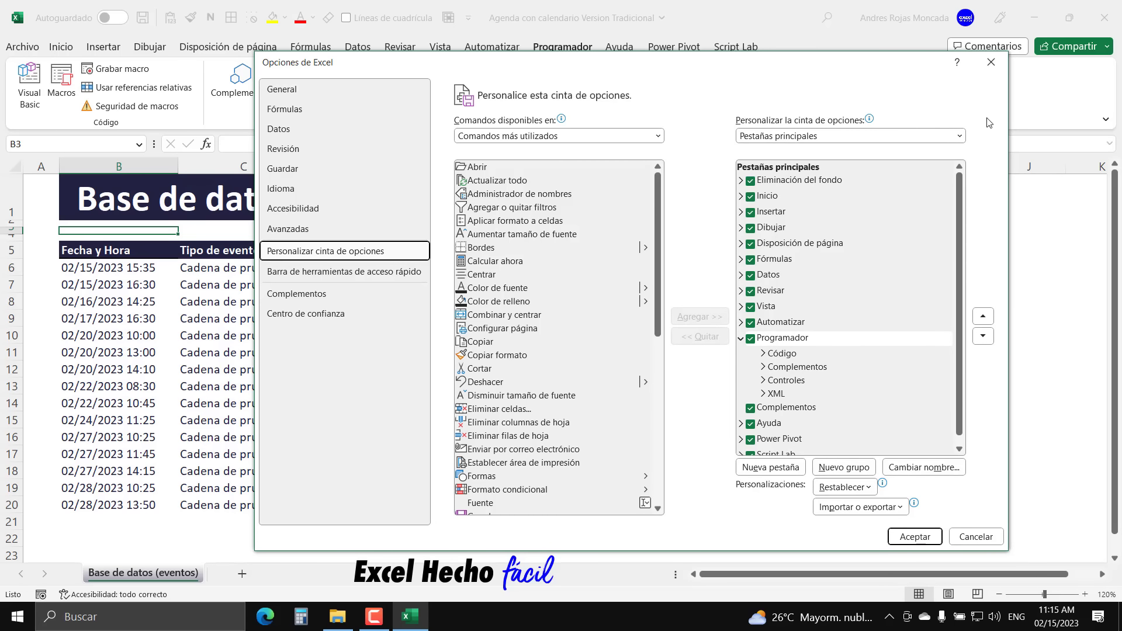
pyautogui.click(991, 62)
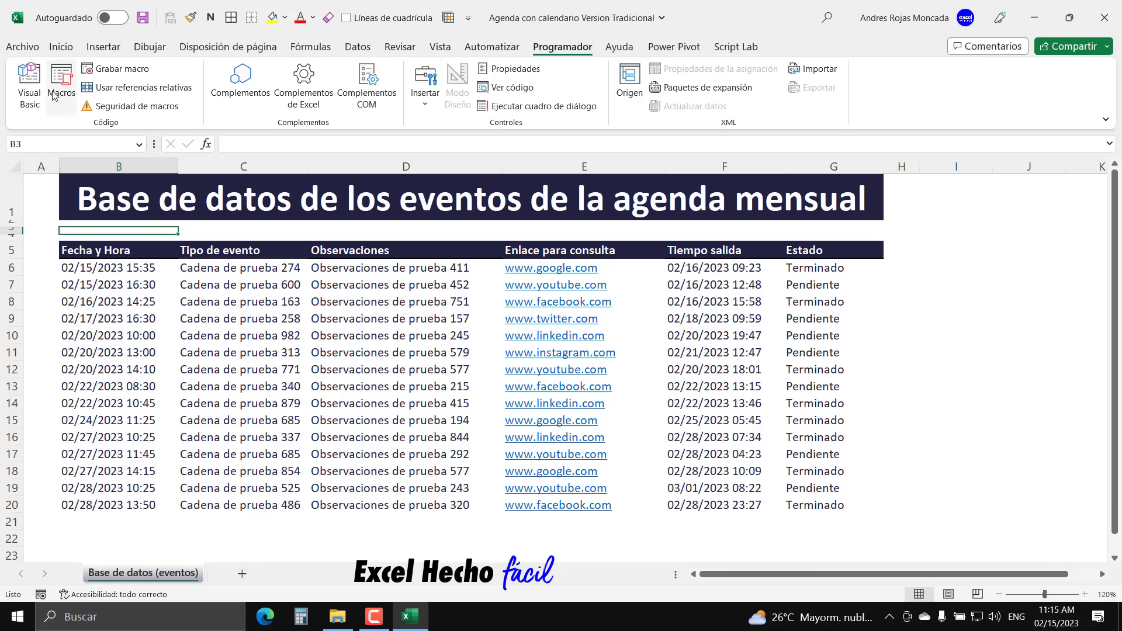
# - Save the workbook in the Workbook 1078 folder with the file type Libro de Excel habilitado para macros
pyautogui.click(27, 47)
pyautogui.click(74, 242)
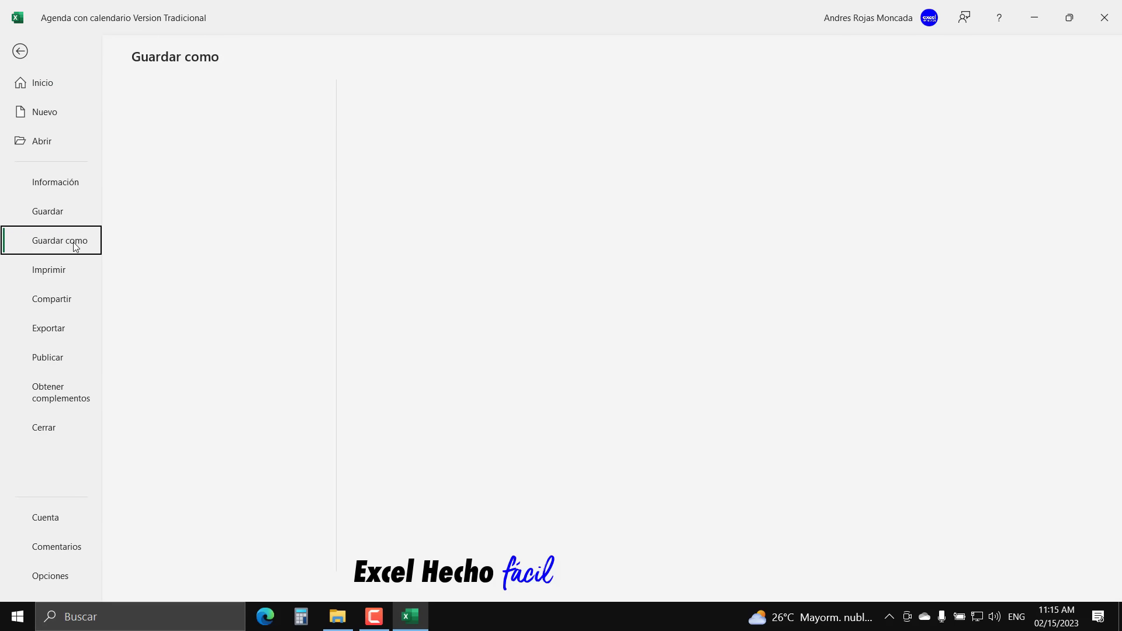
pyautogui.click(180, 335)
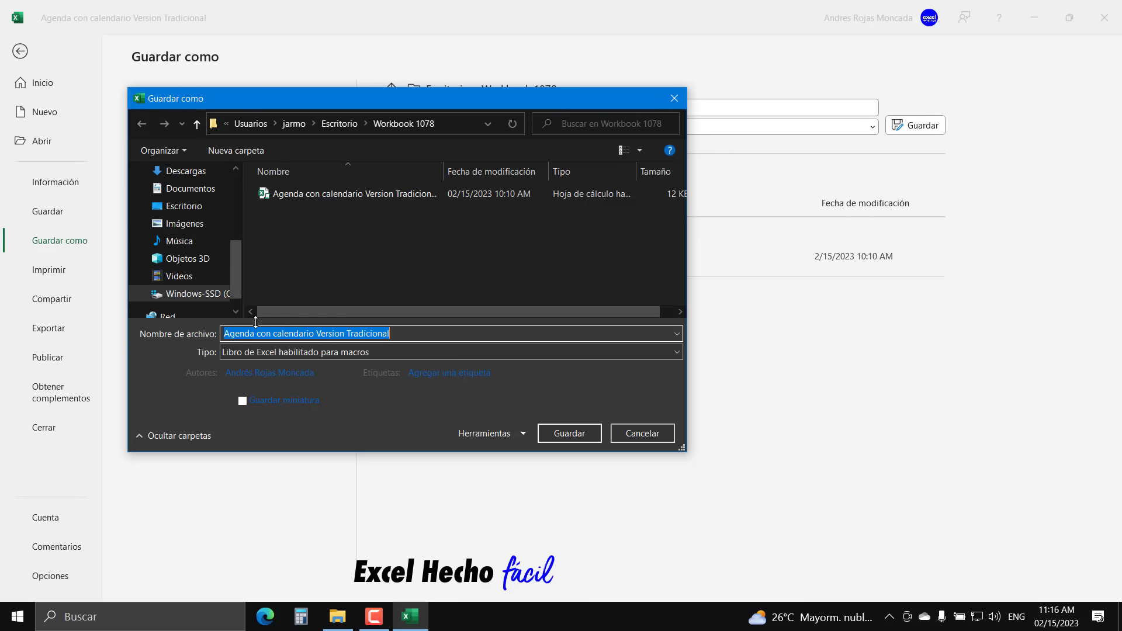
pyautogui.click(397, 351)
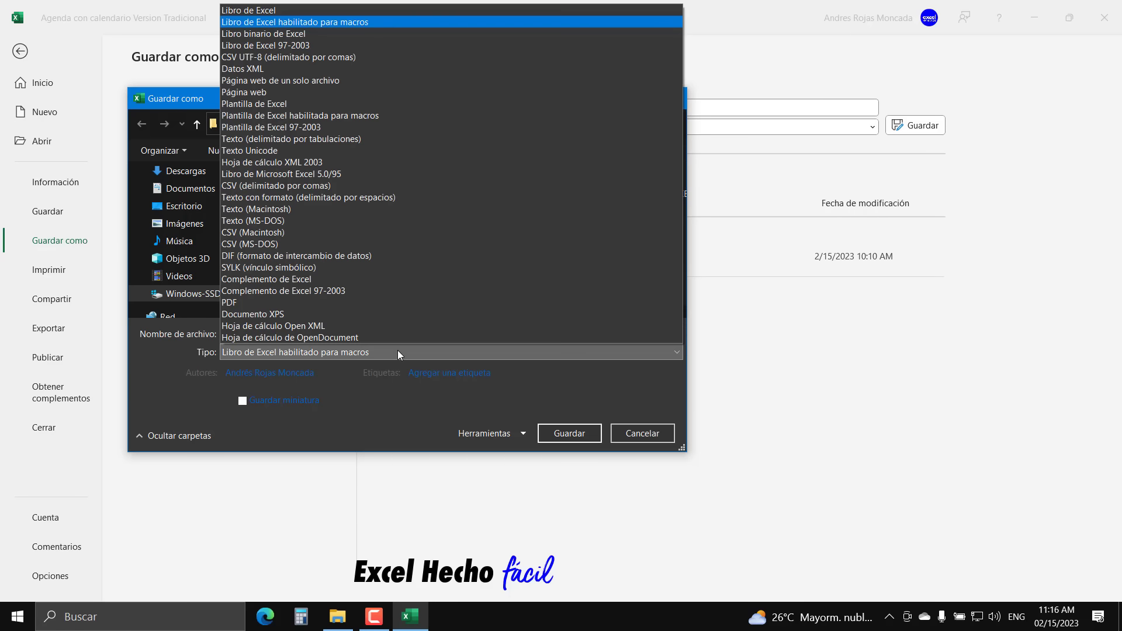
pyautogui.click(342, 25)
pyautogui.press('Return')
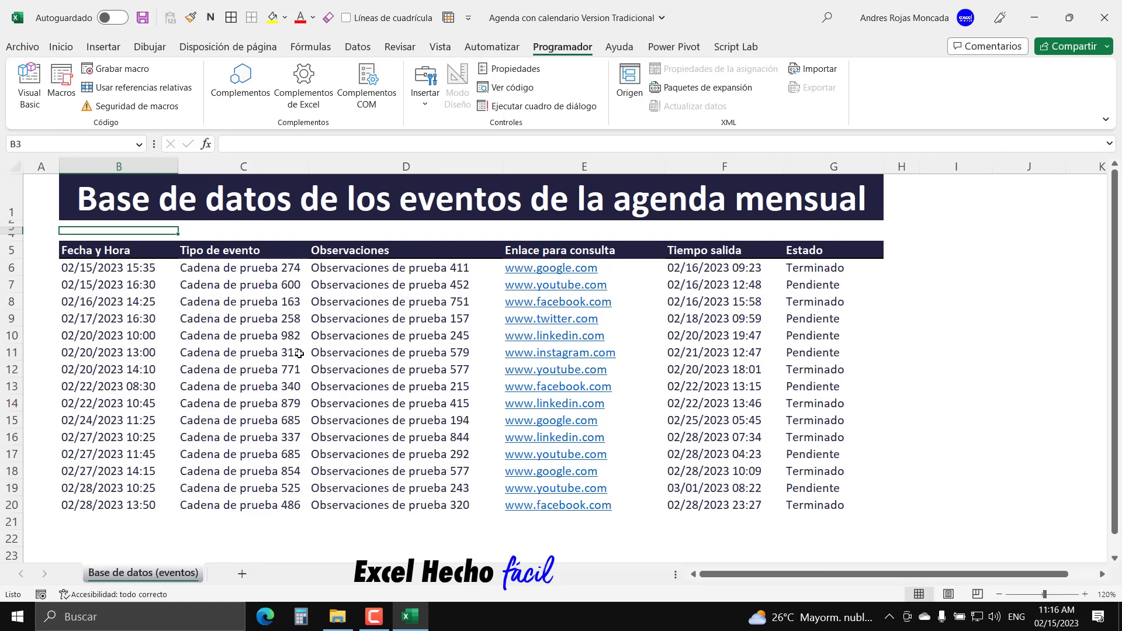
# - Convert the events range B5:G20 into a table with headers and apply a light gray banded table style
pyautogui.moveTo(139, 248); pyautogui.dragTo(877, 513)
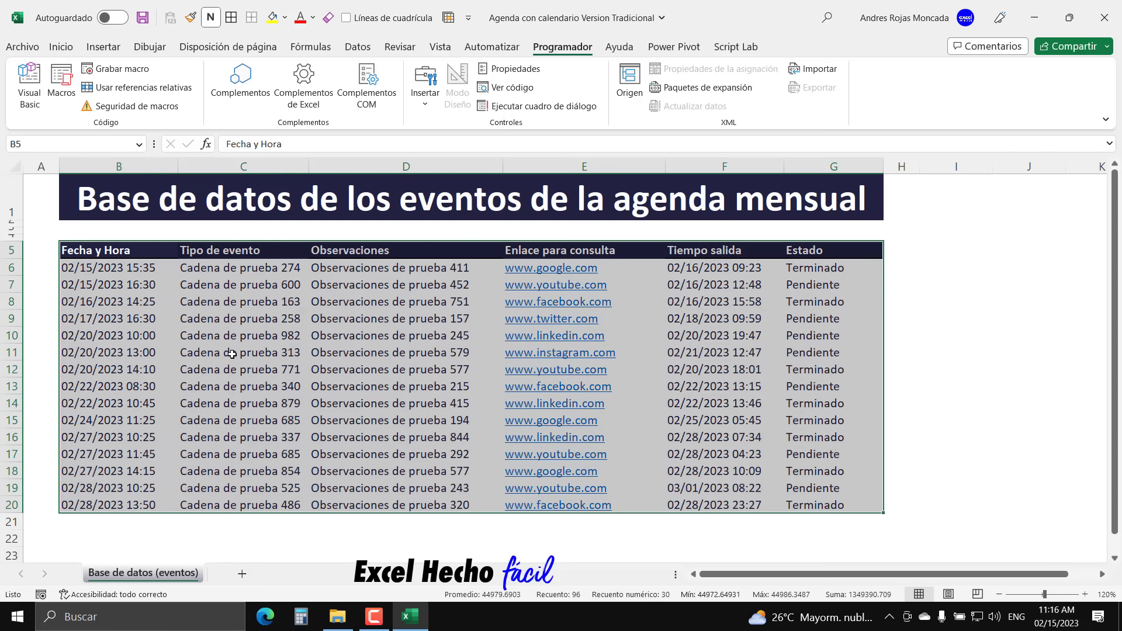
pyautogui.hotkey('ctrl', 't')
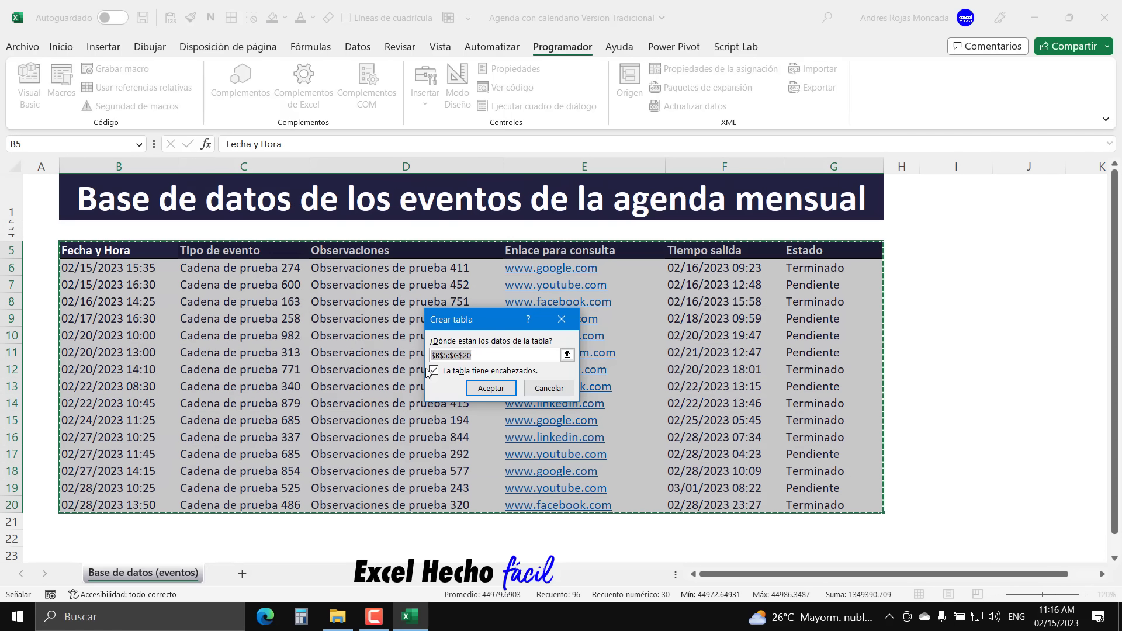
pyautogui.click(475, 388)
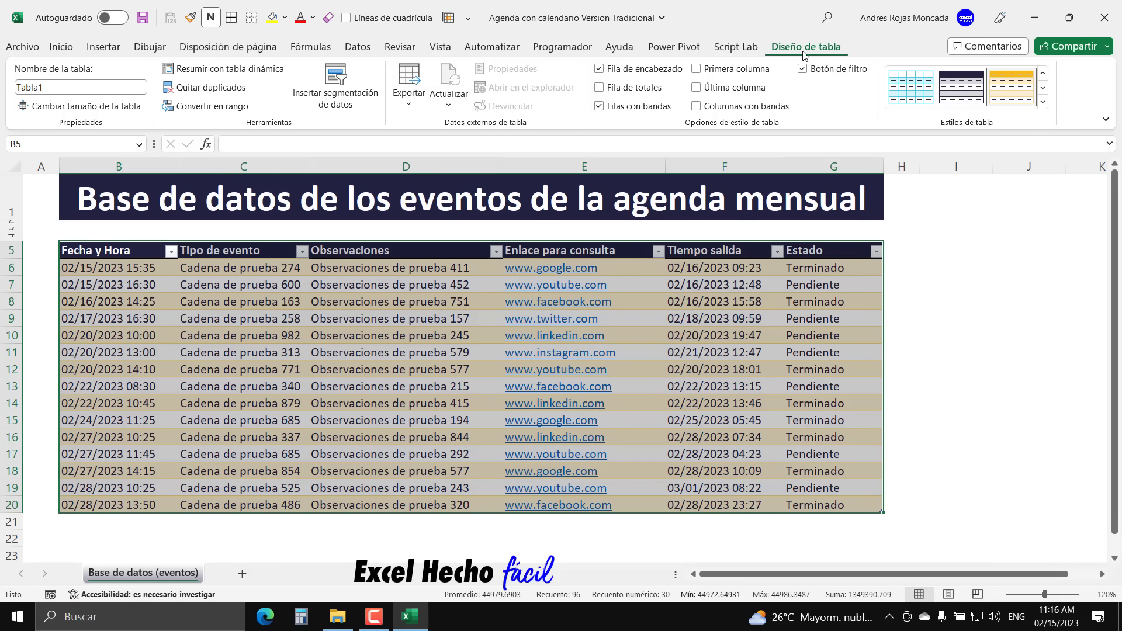
pyautogui.click(1044, 102)
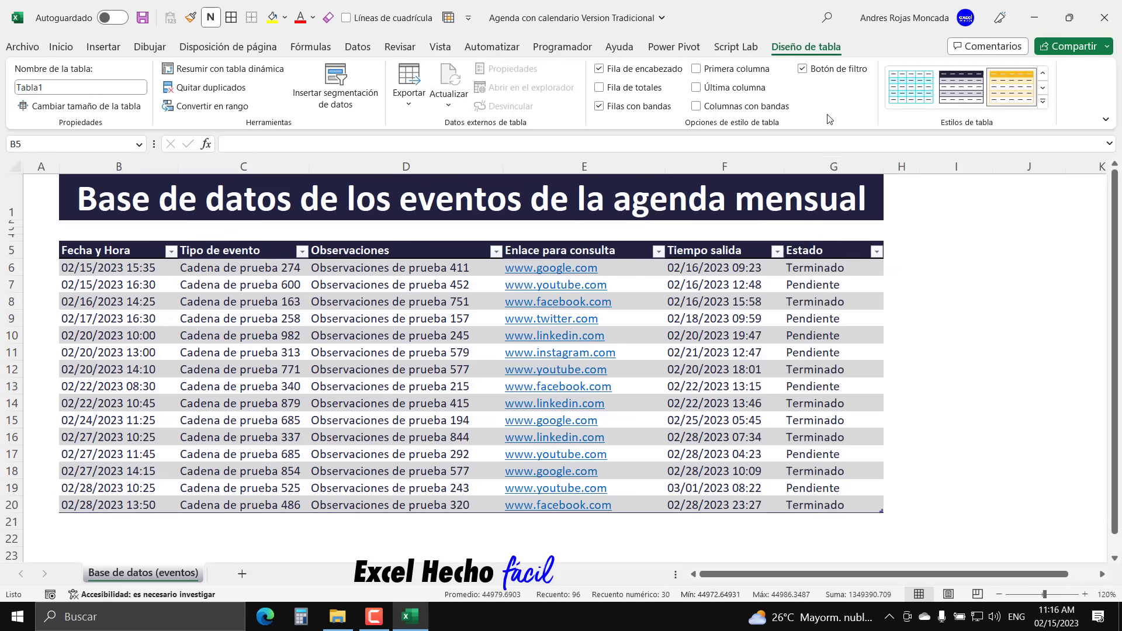
pyautogui.click(828, 116)
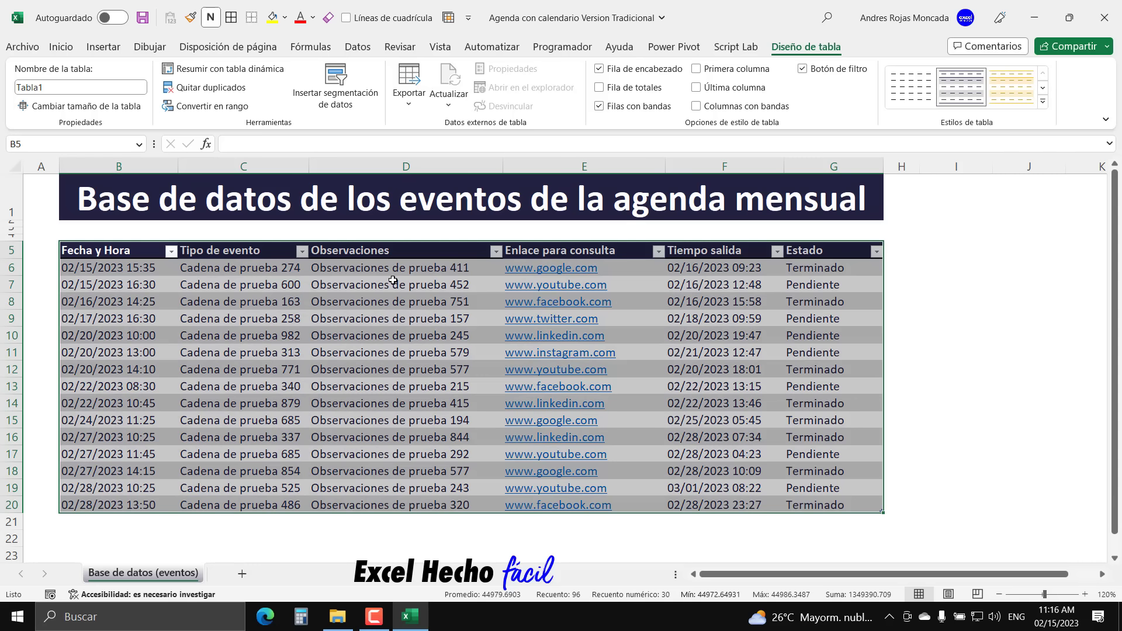
# - Rename the events table as _BDEventos
pyautogui.click(127, 270)
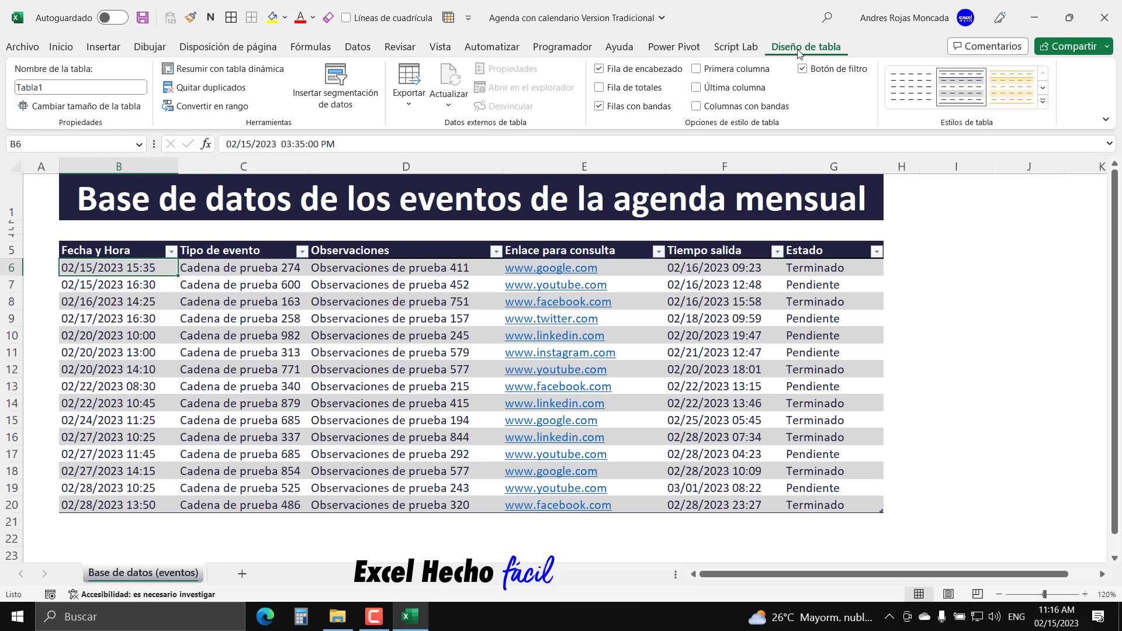
pyautogui.click(113, 89)
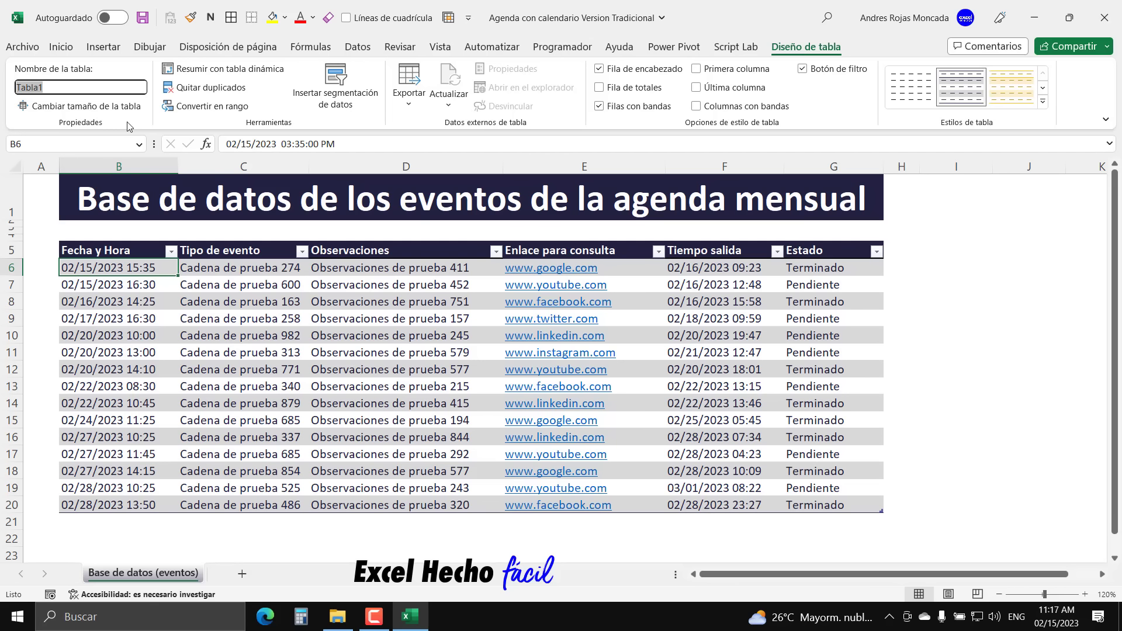
pyautogui.press('BackSpace')
pyautogui.write('_BDEventos')
pyautogui.press('Return')
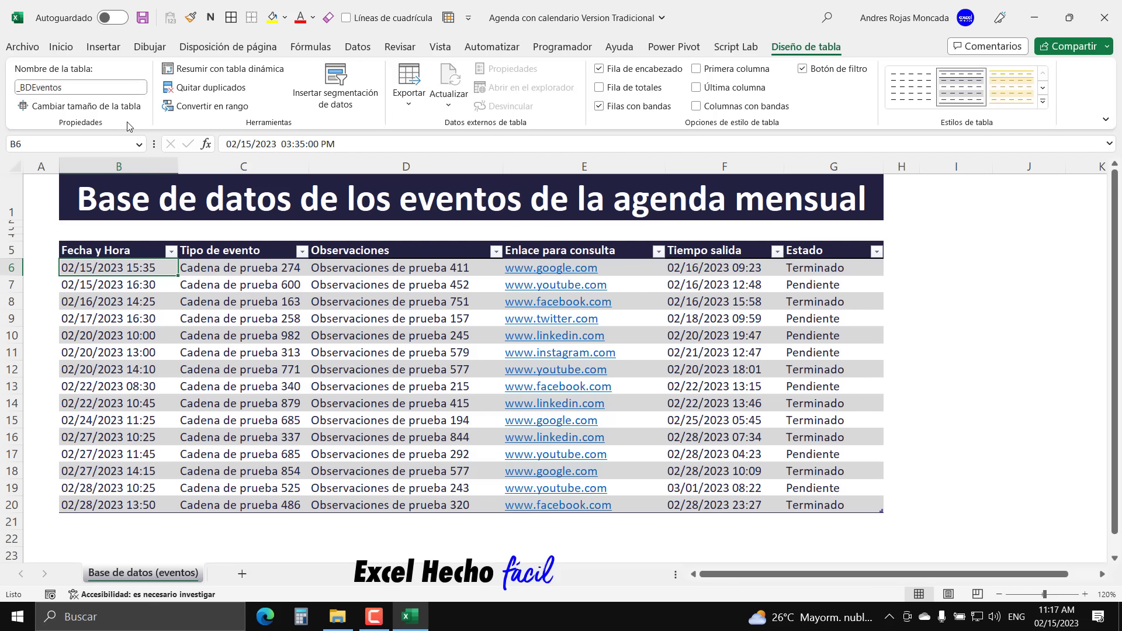
# - Highlight the data of the events table's columns one after another, from Fecha y Hora through Estado
pyautogui.click(134, 244)
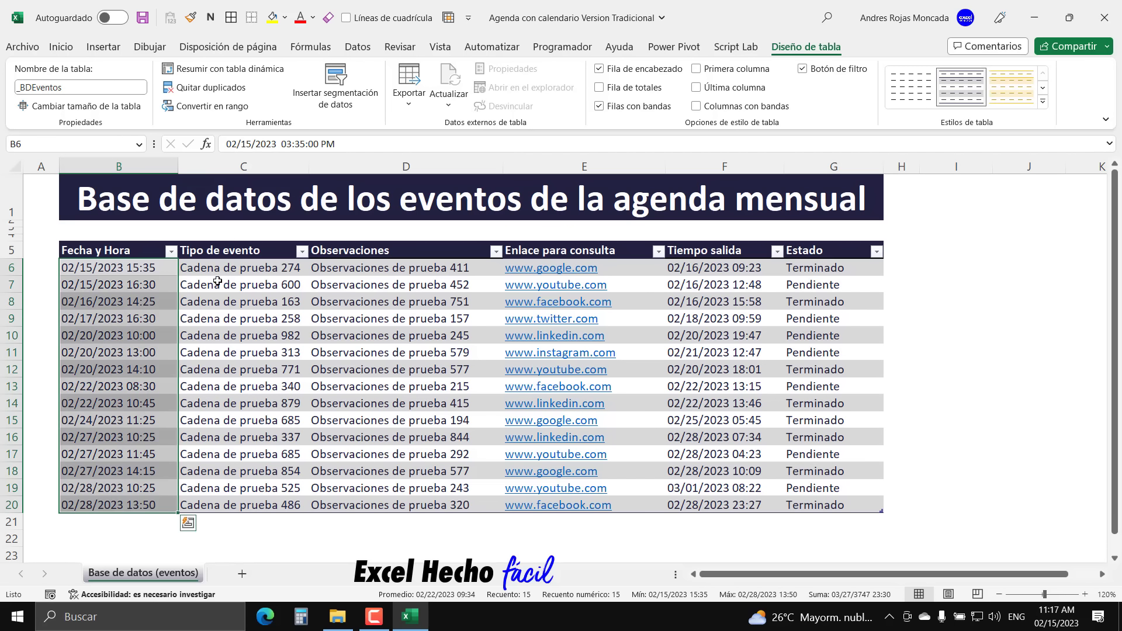
pyautogui.click(374, 241)
pyautogui.click(549, 243)
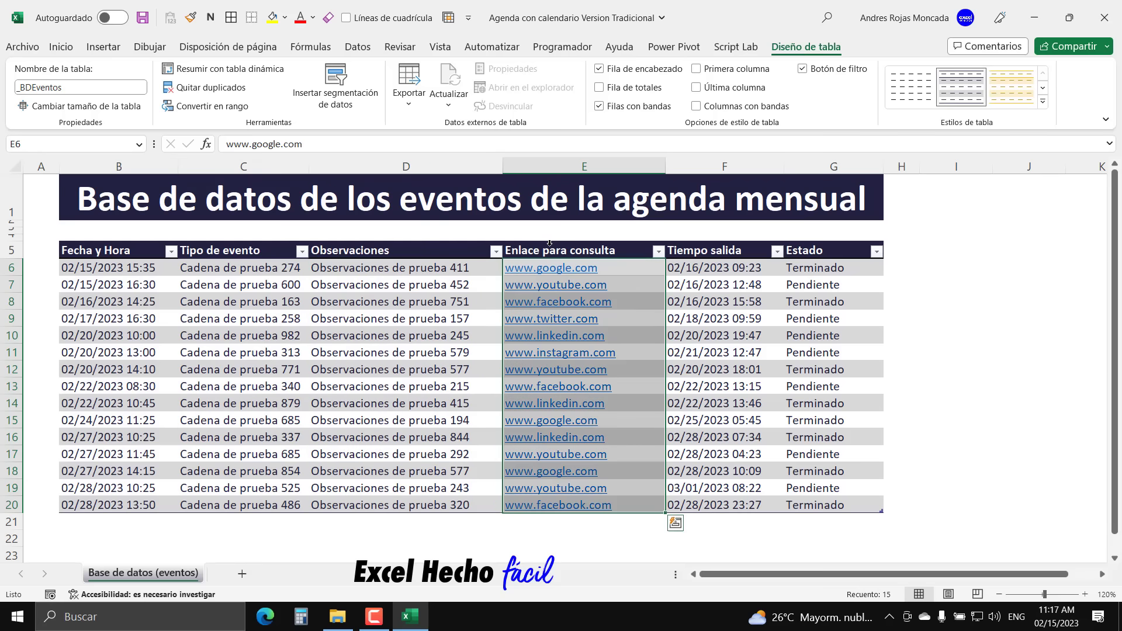
pyautogui.click(725, 243)
pyautogui.click(816, 243)
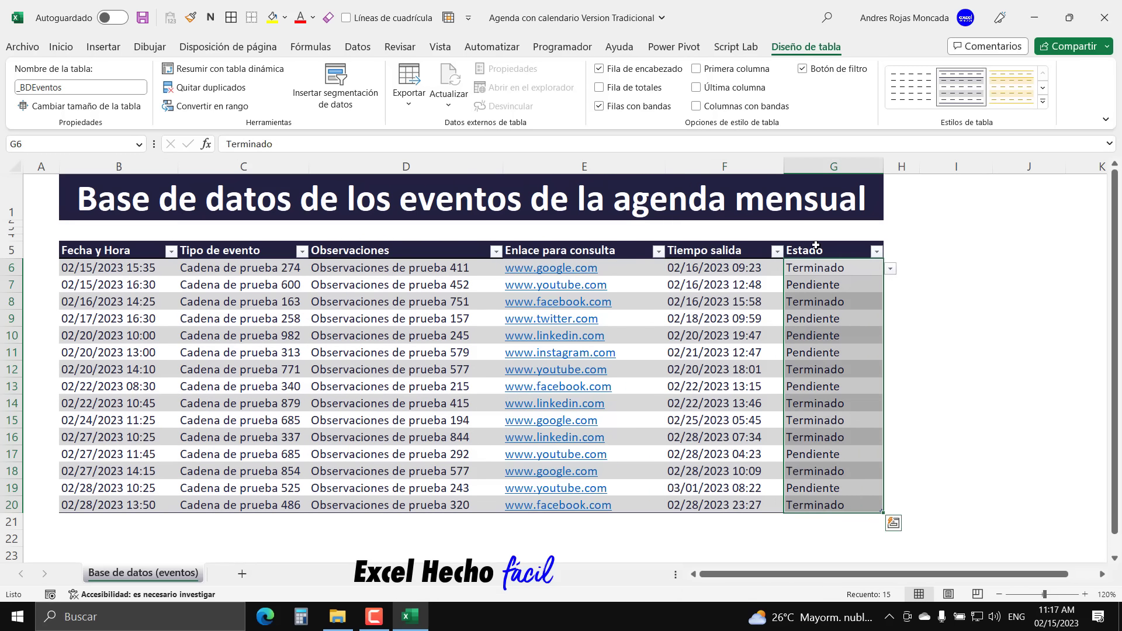
pyautogui.click(124, 232)
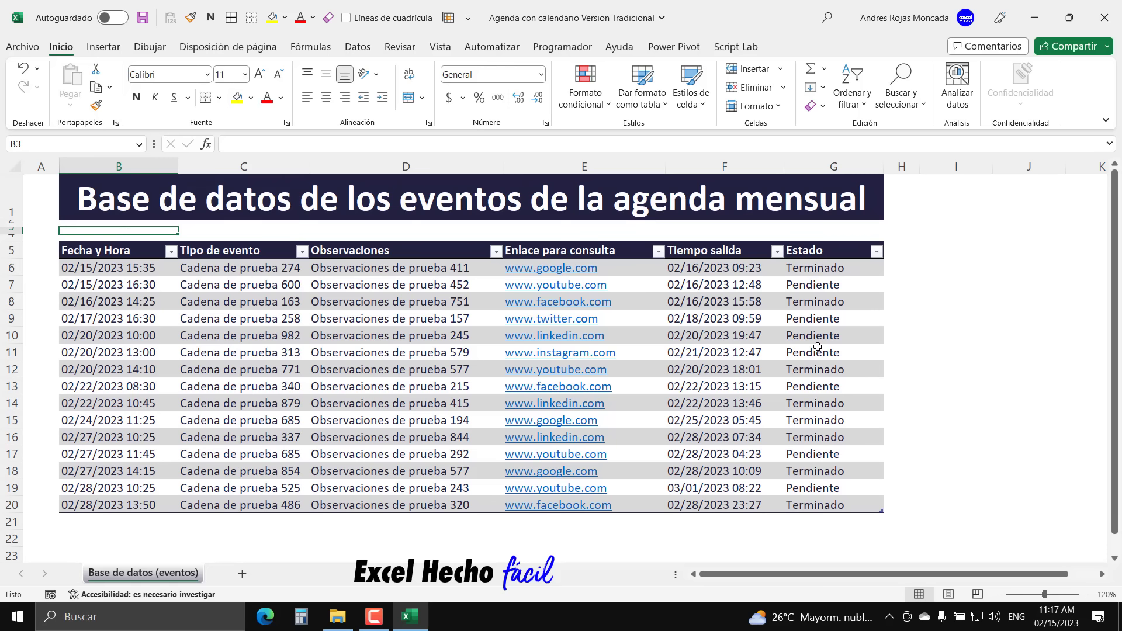
# - Define a workbook-scoped name _nFechaHora that refers to the Fecha y Hora column of the _BDEventos table
pyautogui.click(315, 49)
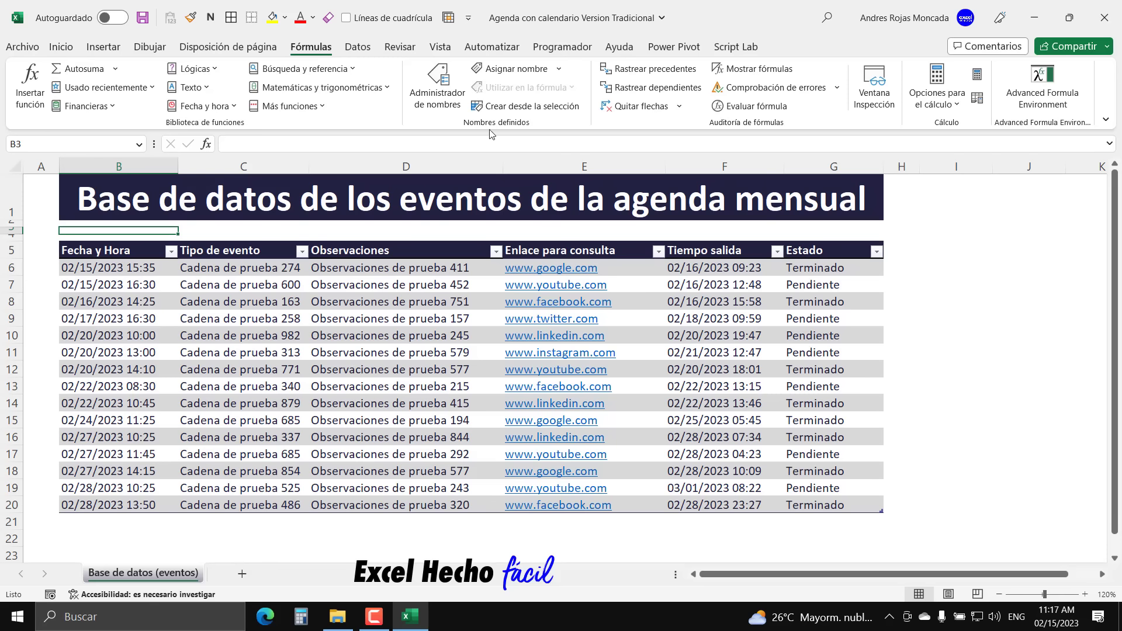
pyautogui.click(438, 87)
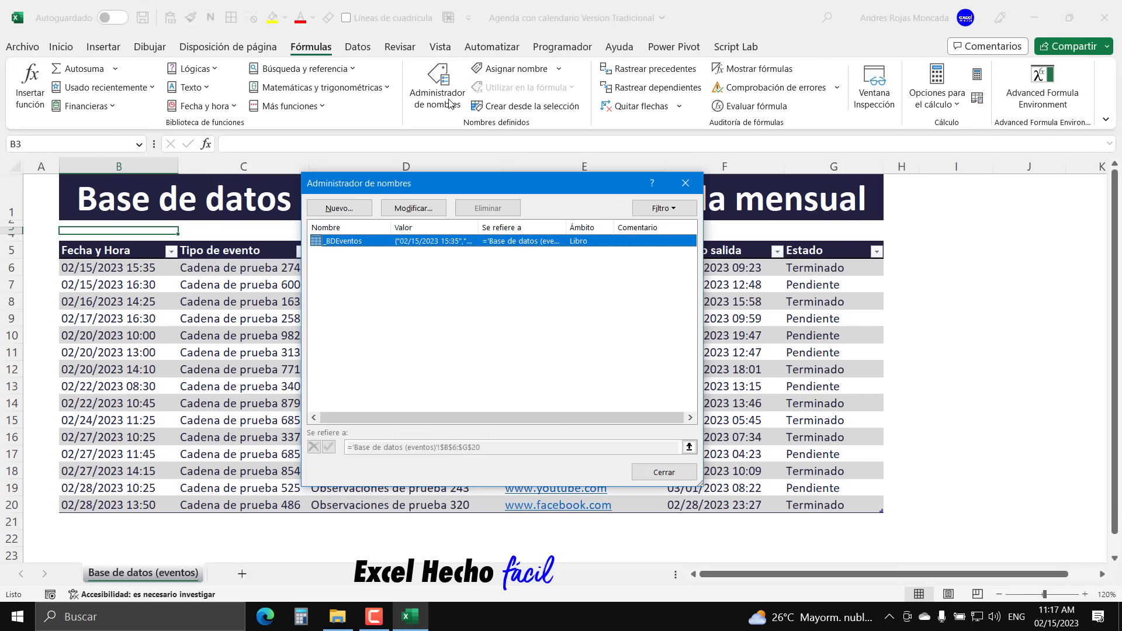
pyautogui.click(350, 214)
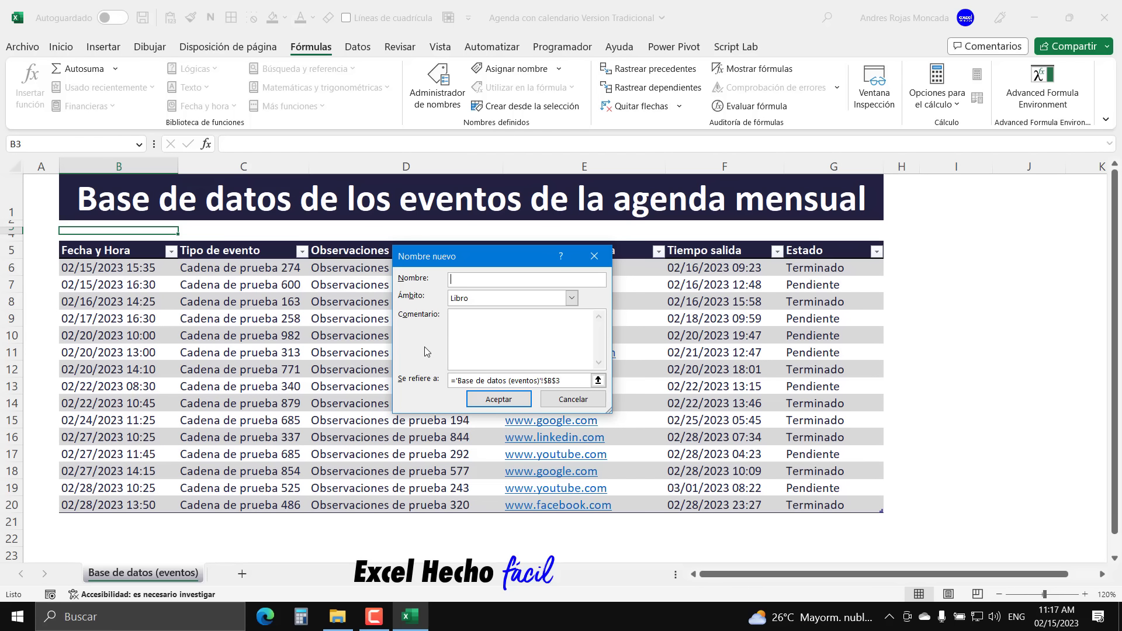
pyautogui.write('_nFechaHora')
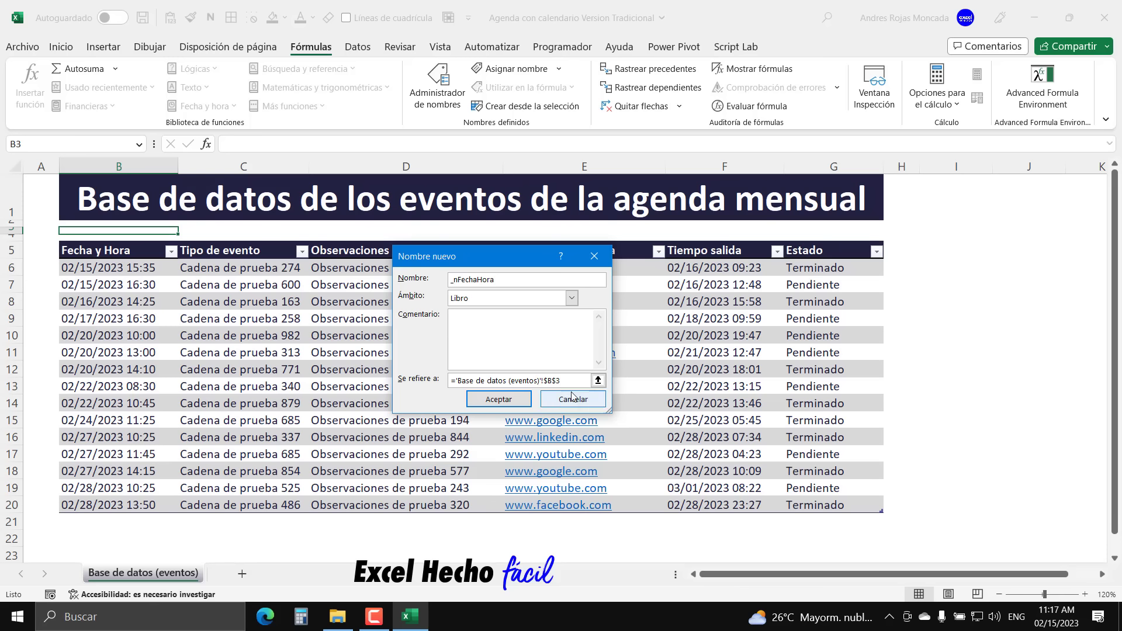
pyautogui.click(599, 381)
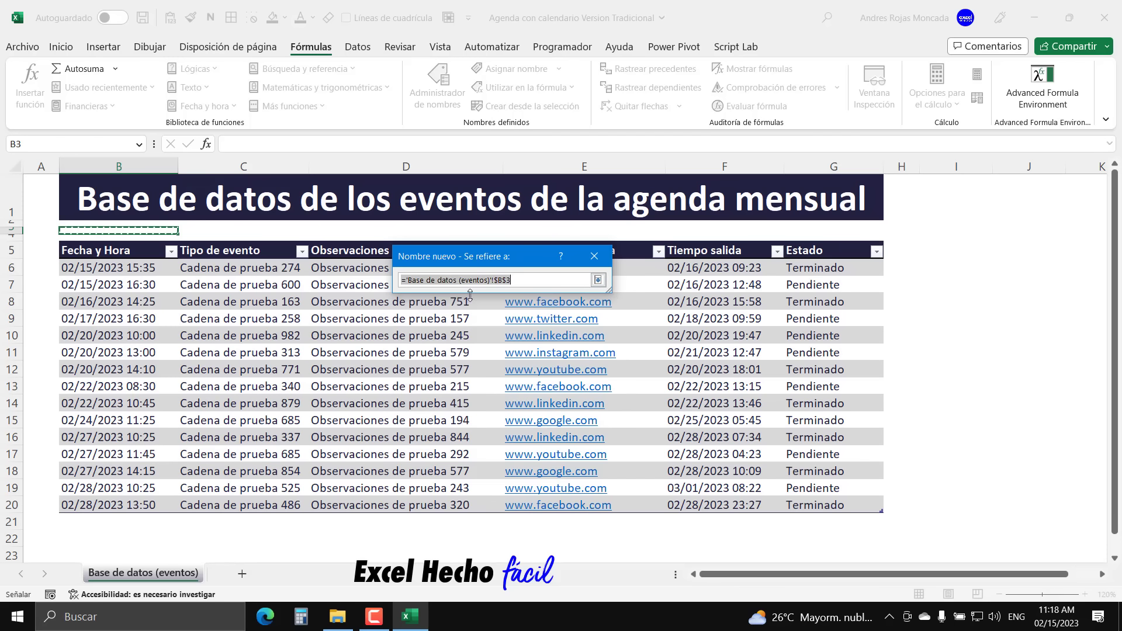
pyautogui.click(145, 242)
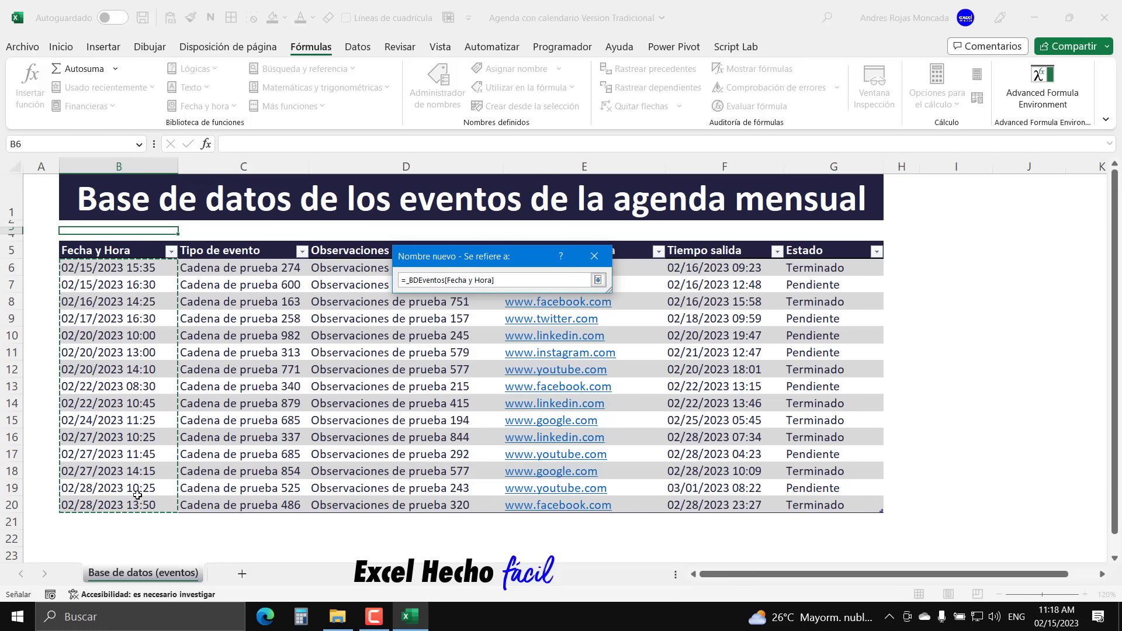
pyautogui.click(598, 281)
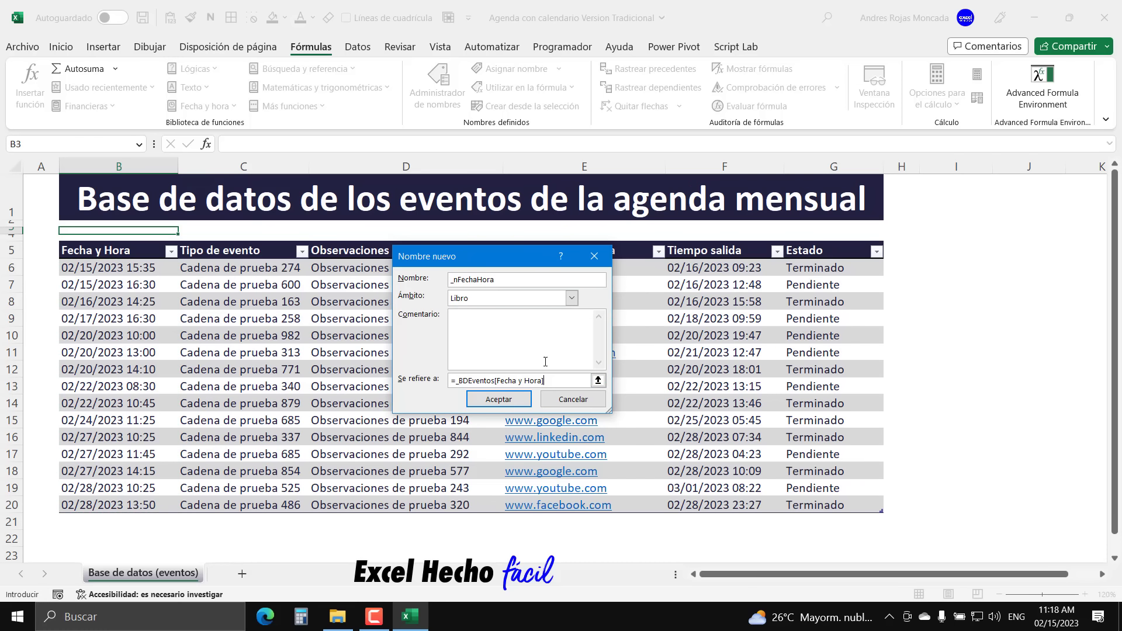
pyautogui.click(494, 399)
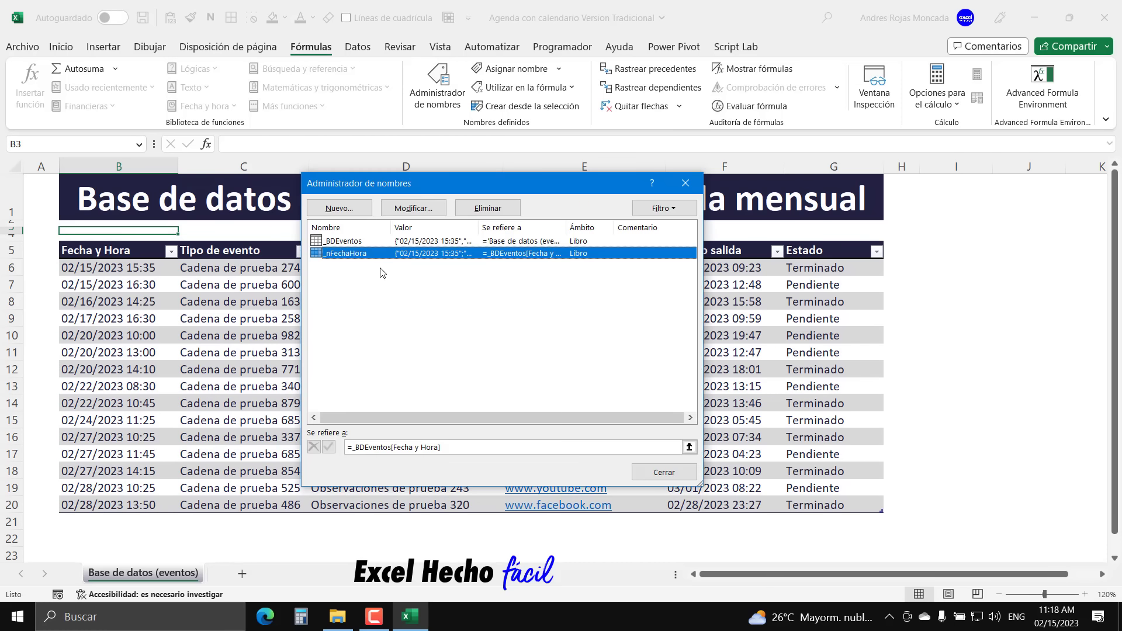
# - Define a workbook-scoped name _nEstado that refers to the Estado column of _BDEventos, and close the name manager
pyautogui.click(359, 216)
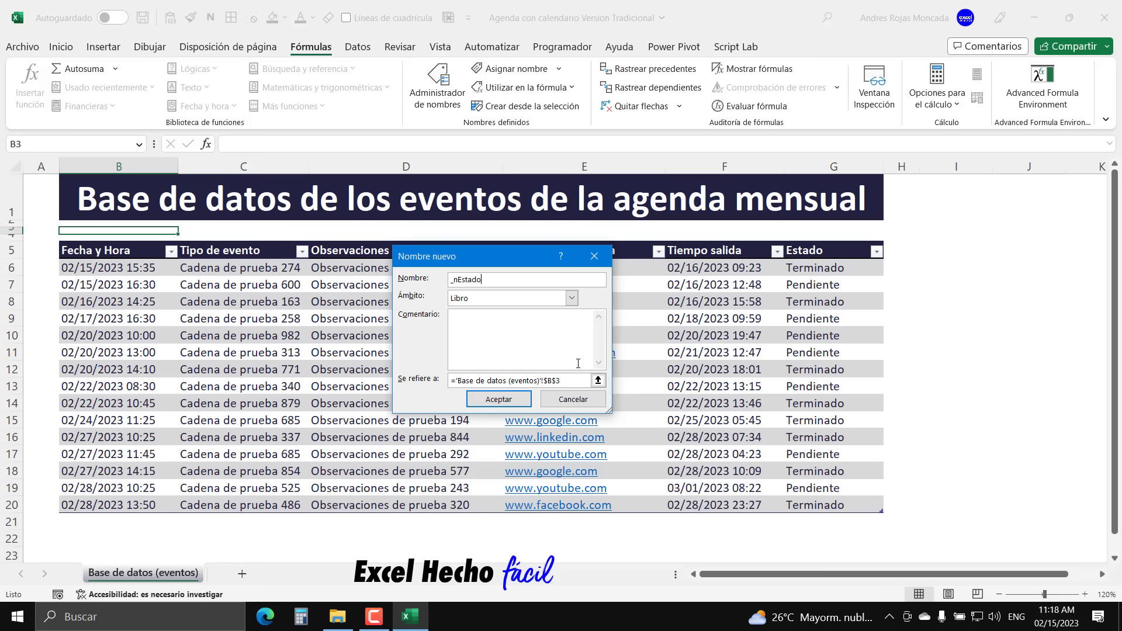
pyautogui.click(598, 381)
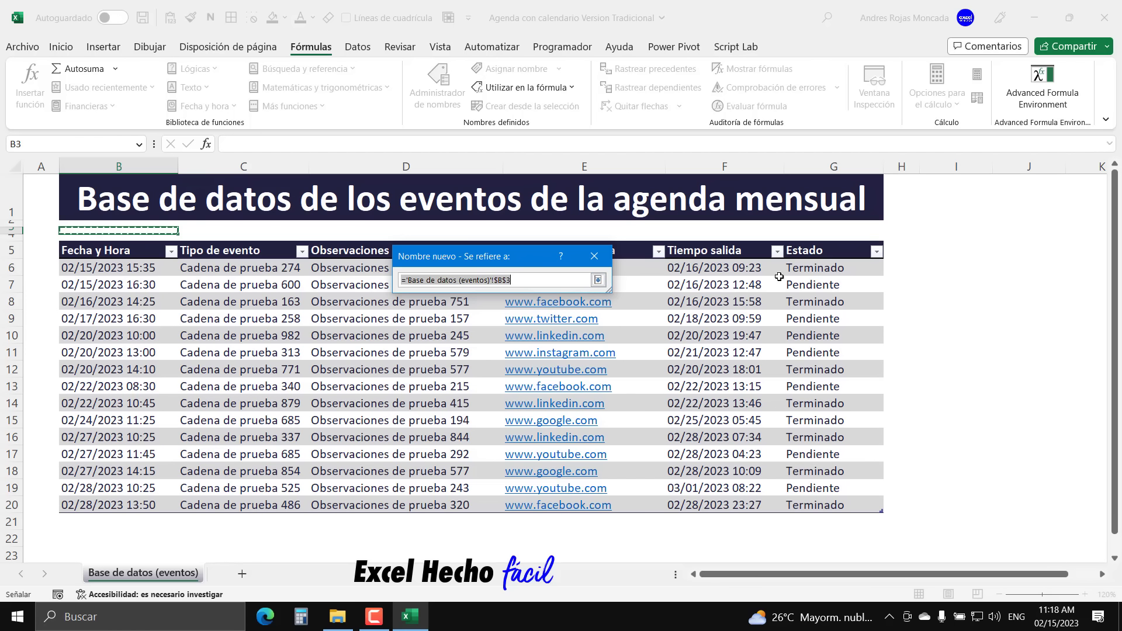
pyautogui.click(813, 245)
pyautogui.click(598, 281)
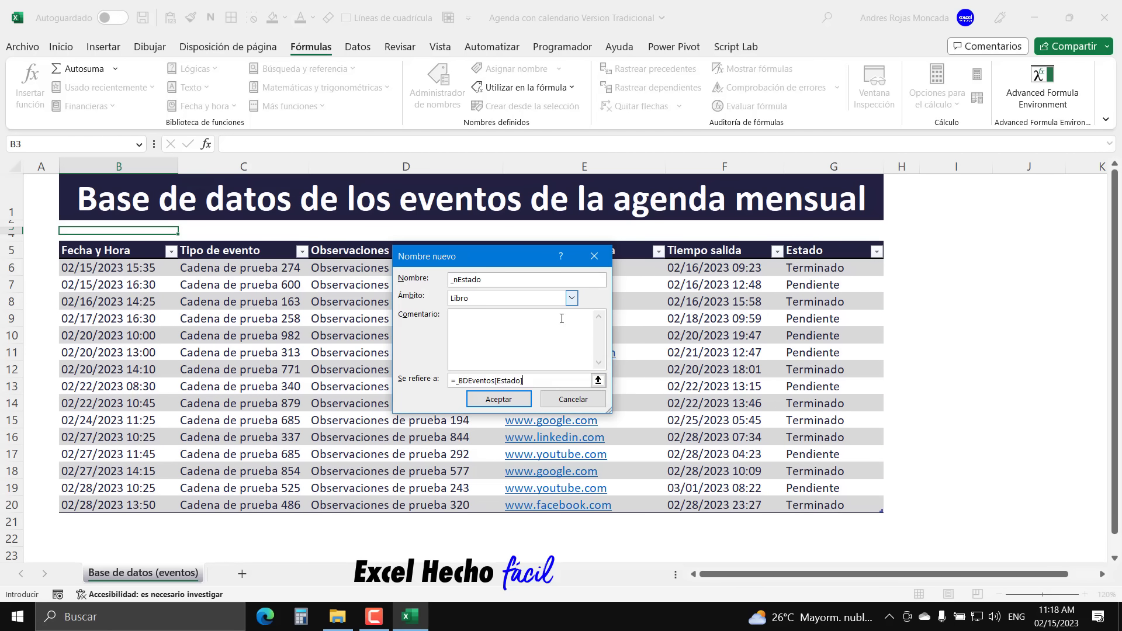
pyautogui.click(500, 399)
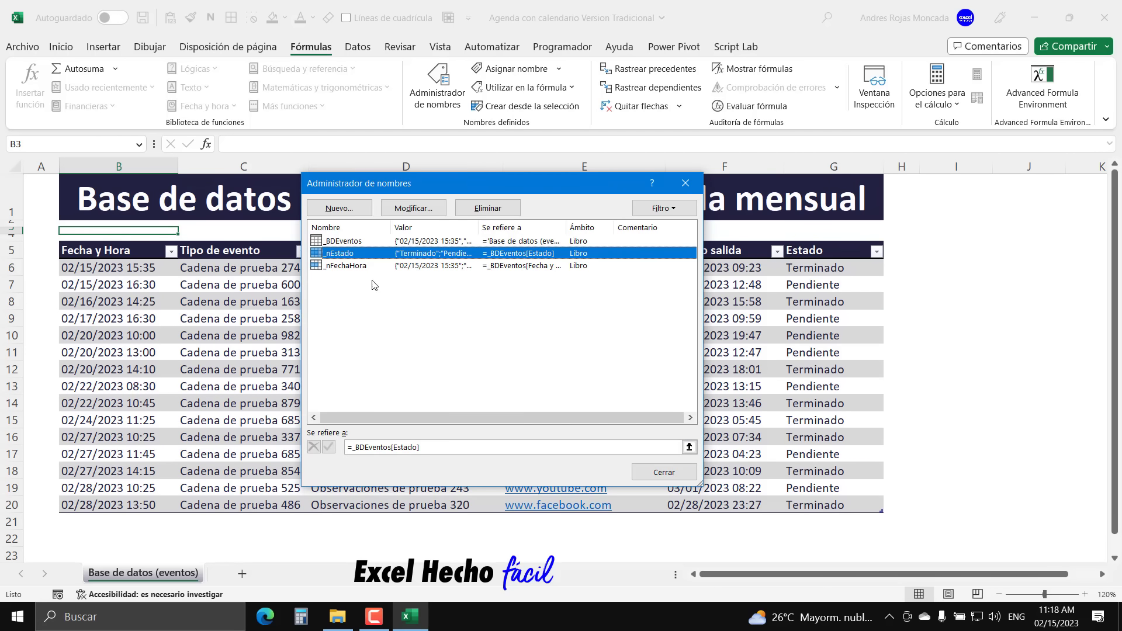
pyautogui.click(659, 476)
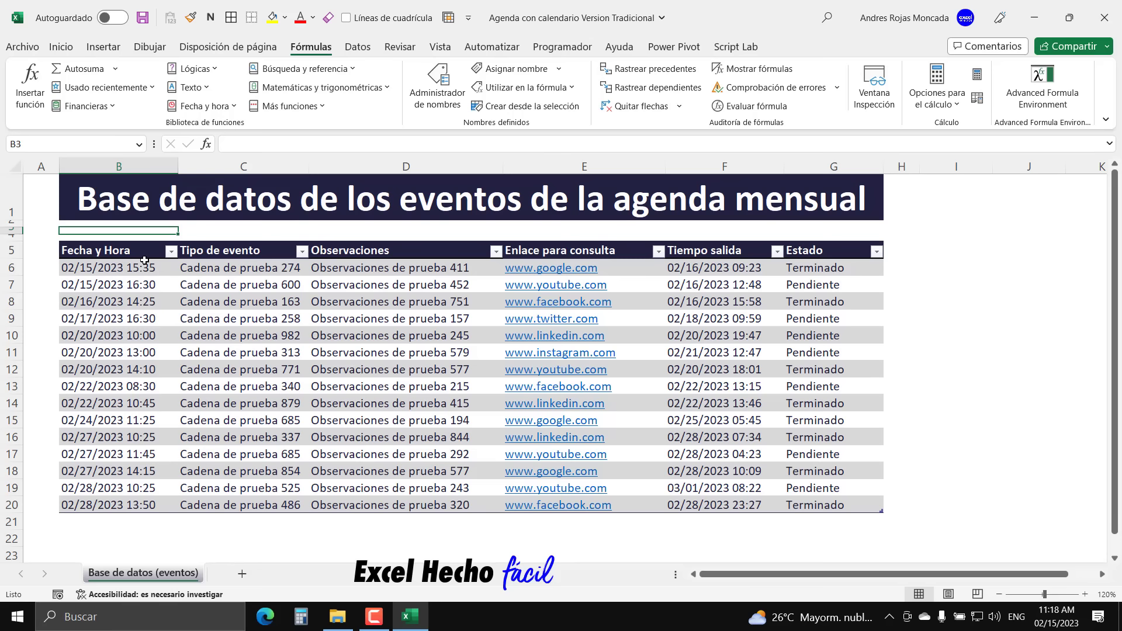
pyautogui.moveTo(201, 268); pyautogui.dragTo(219, 498)
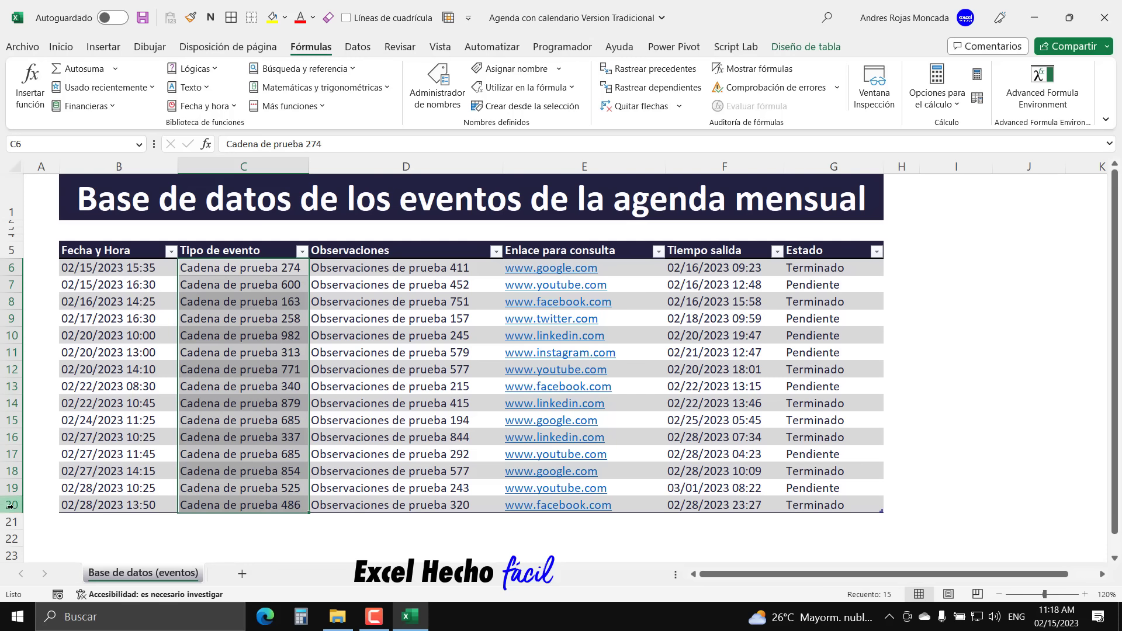
pyautogui.click(101, 230)
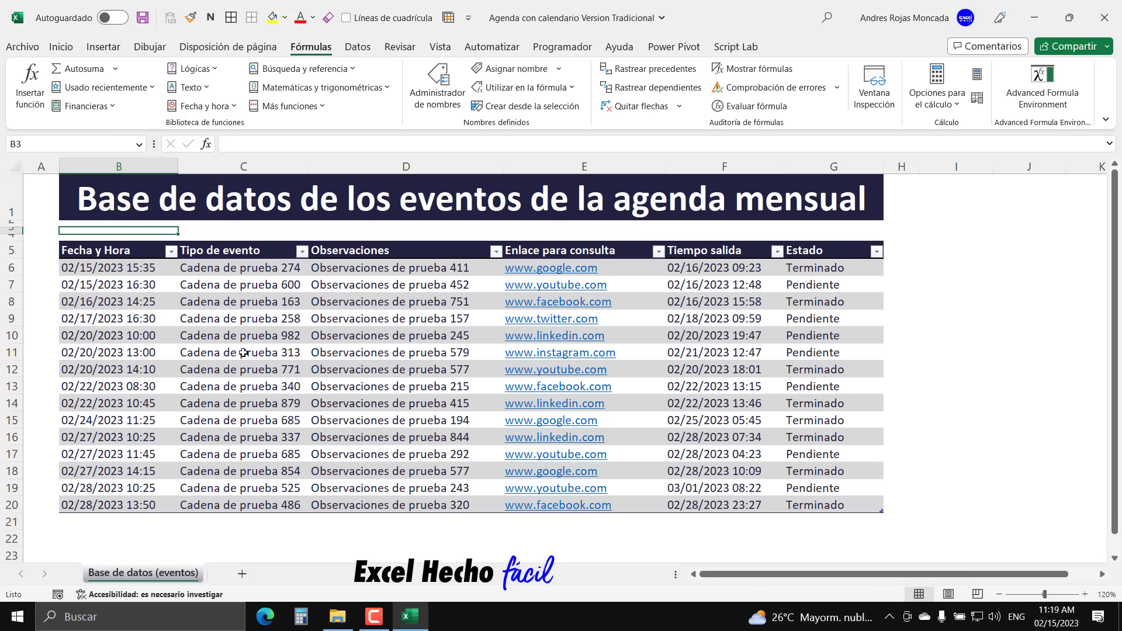
# - Insert a new worksheet ahead of Base de datos (eventos) and rename it Agenda mensual
pyautogui.click(242, 574)
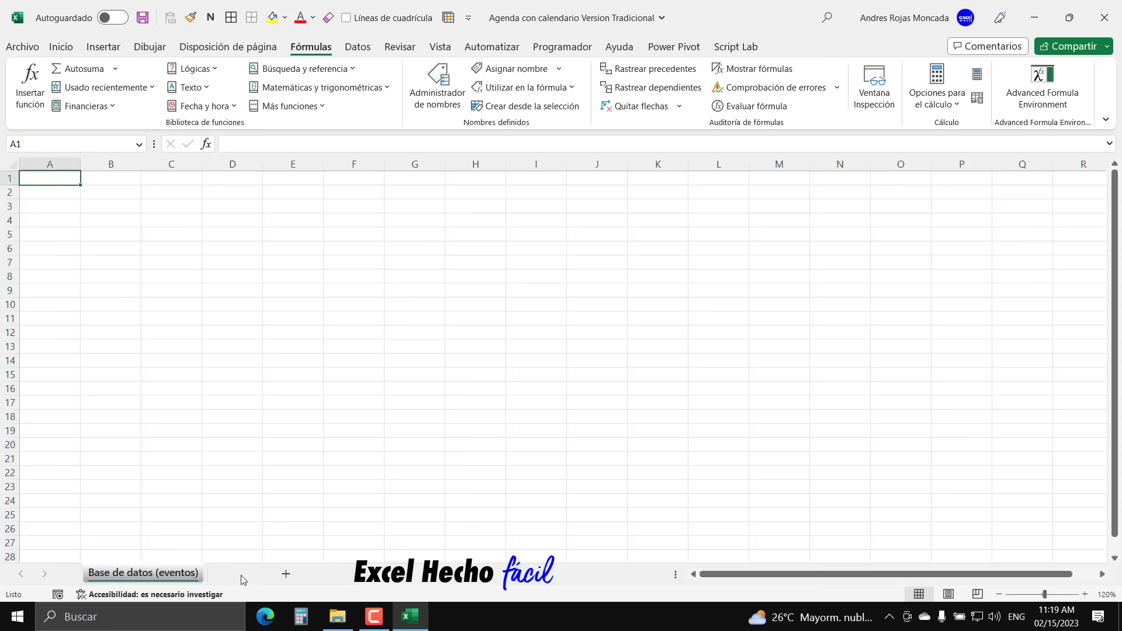
pyautogui.moveTo(242, 575); pyautogui.dragTo(88, 574)
pyautogui.doubleClick(100, 574)
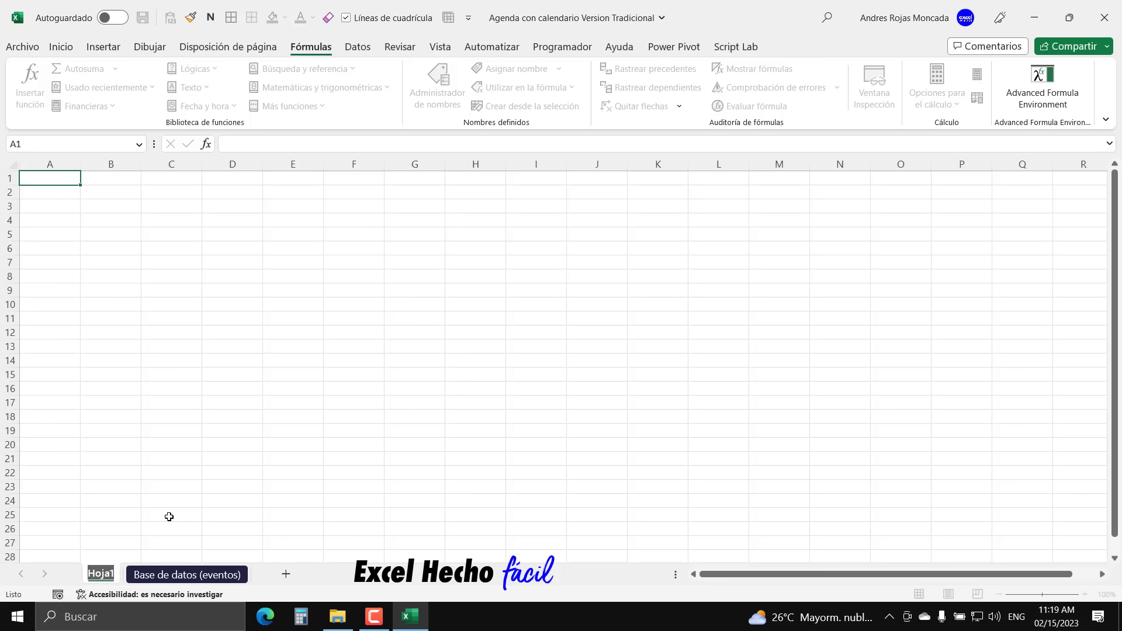
pyautogui.write('A')
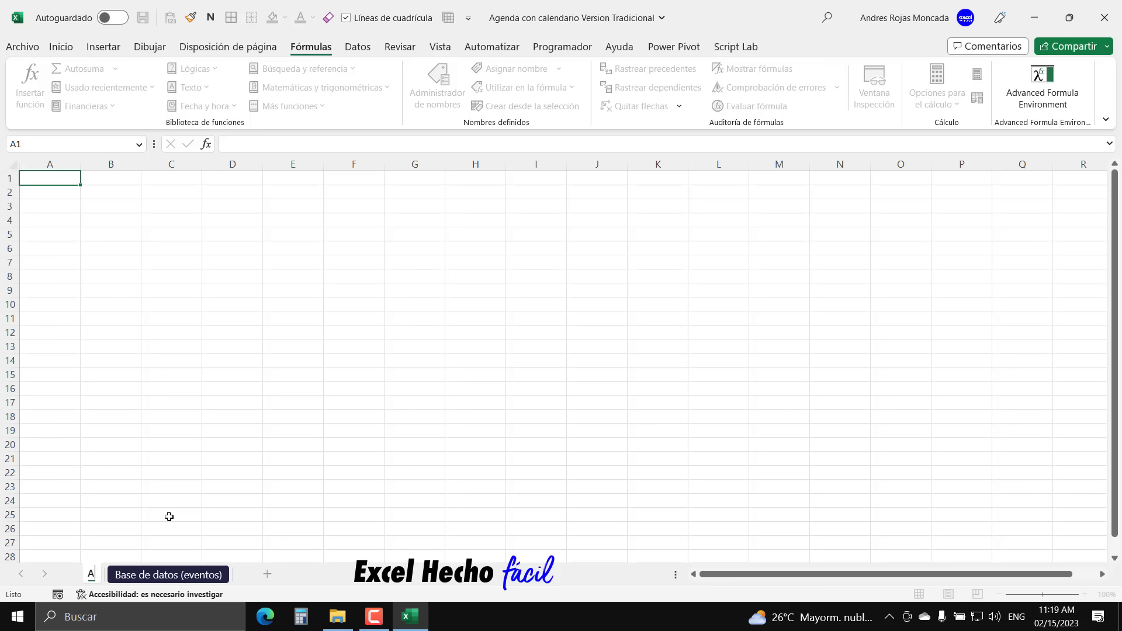
pyautogui.write('genda mensual')
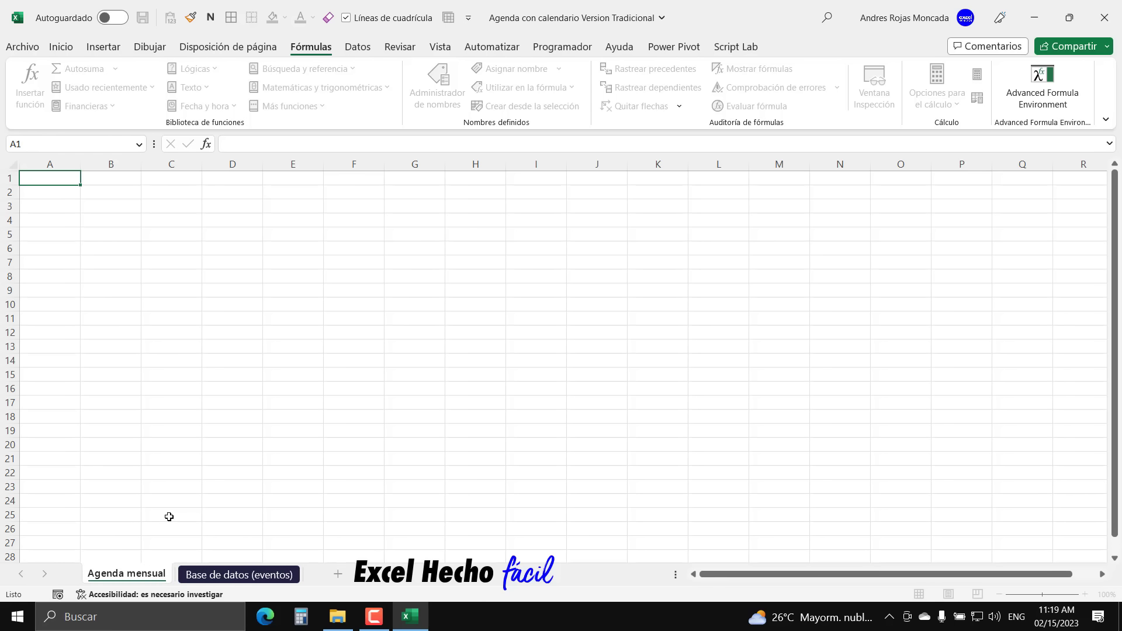
pyautogui.press('Return')
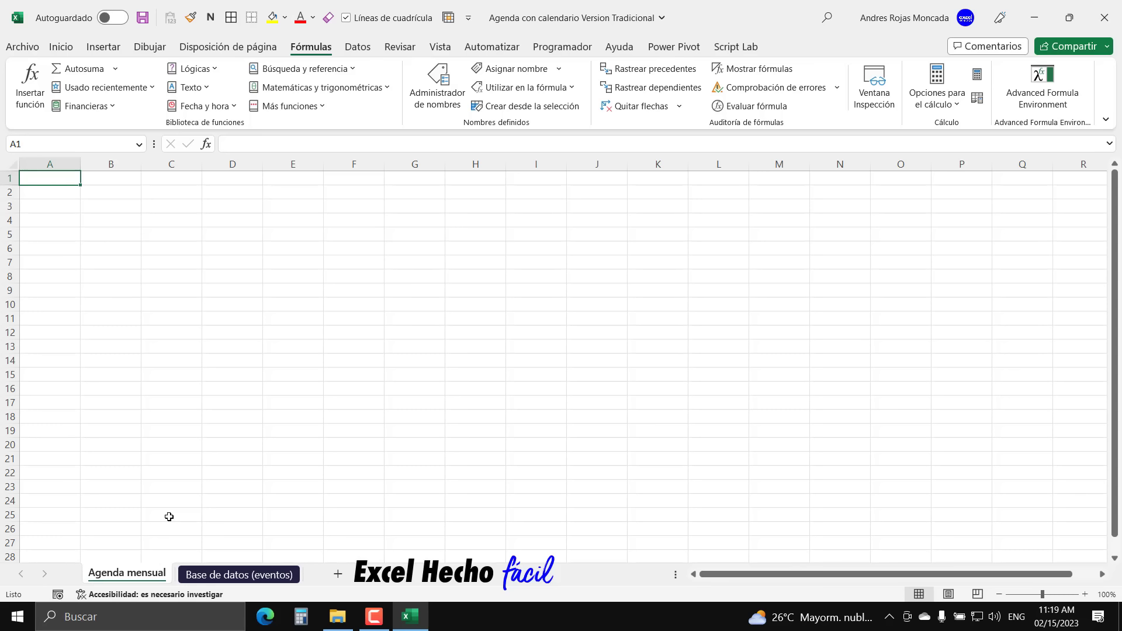
# - Color the Agenda mensual sheet tab with the dark navy theme color that matches the database sheet's tab
pyautogui.rightClick(156, 577)
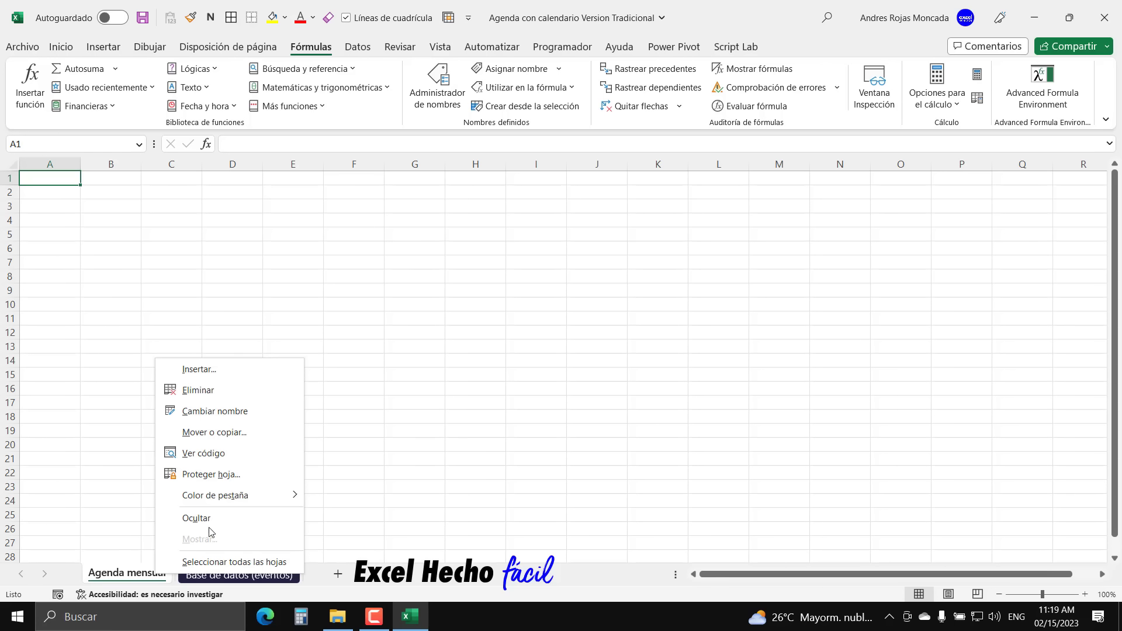
pyautogui.moveTo(221, 504)
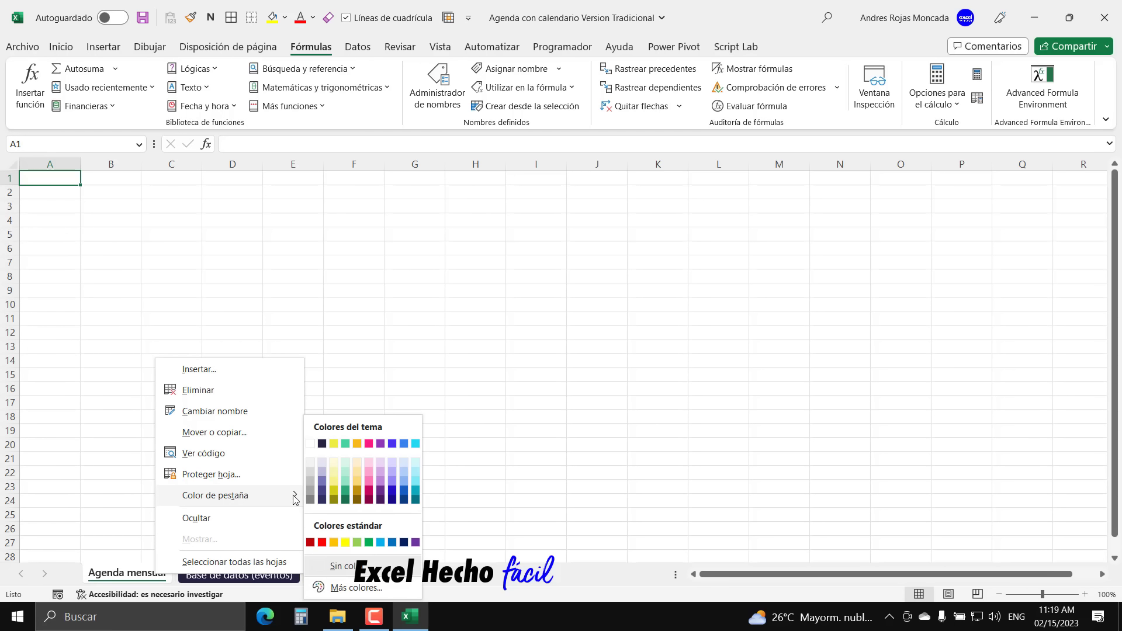
pyautogui.click(322, 444)
pyautogui.click(239, 575)
pyautogui.click(140, 576)
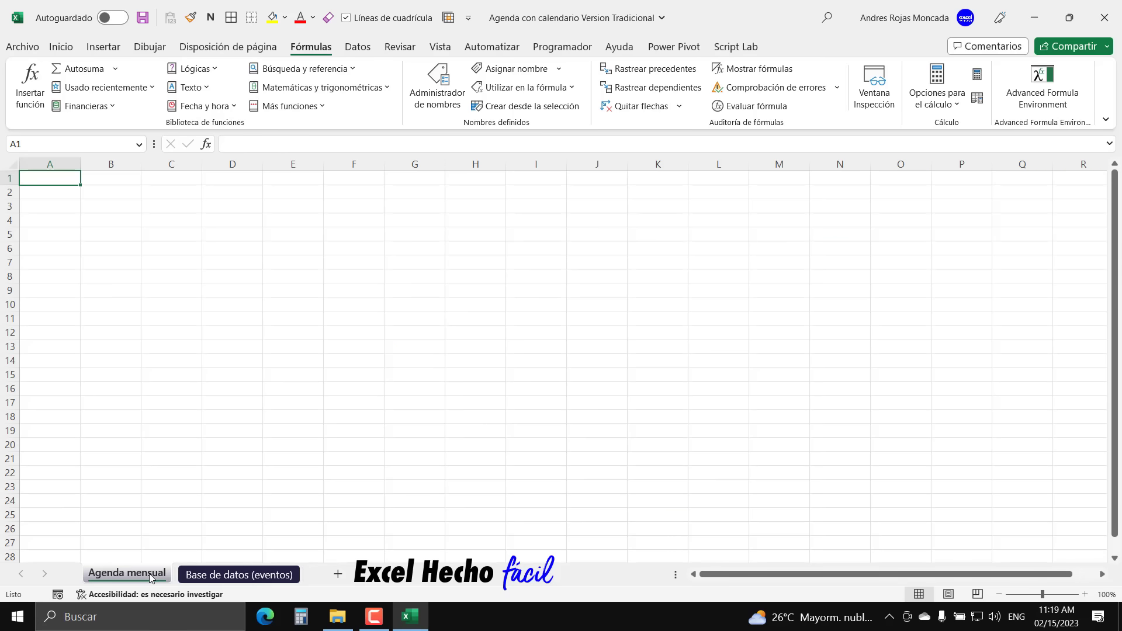
# - Set the width of columns A through G on the Agenda mensual sheet to 4
pyautogui.doubleClick(1085, 594)
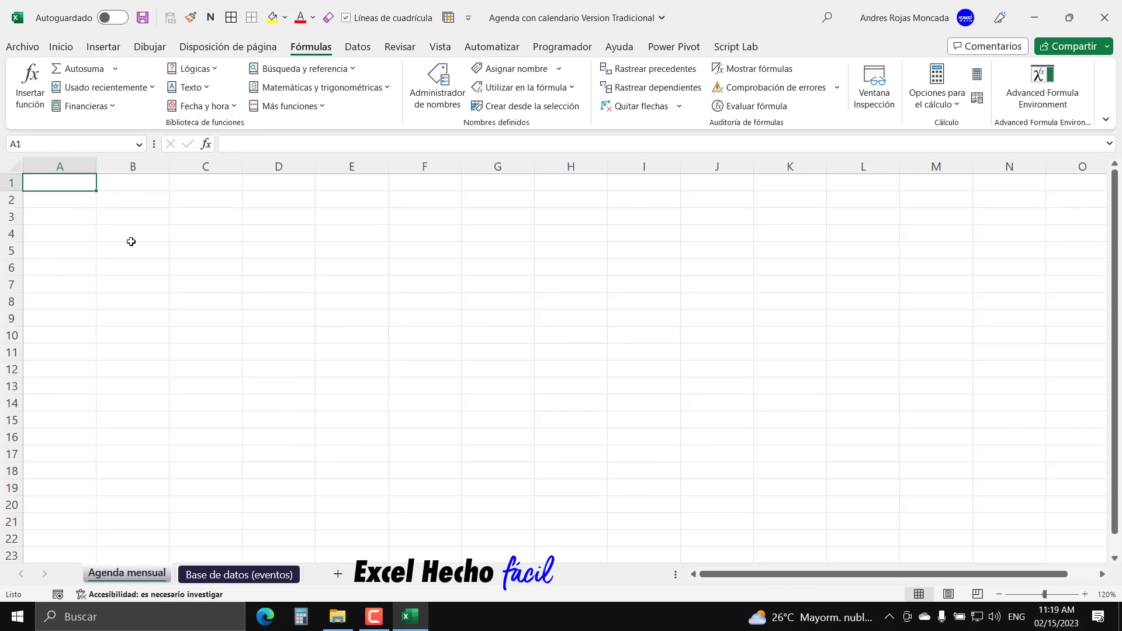
pyautogui.click(82, 159)
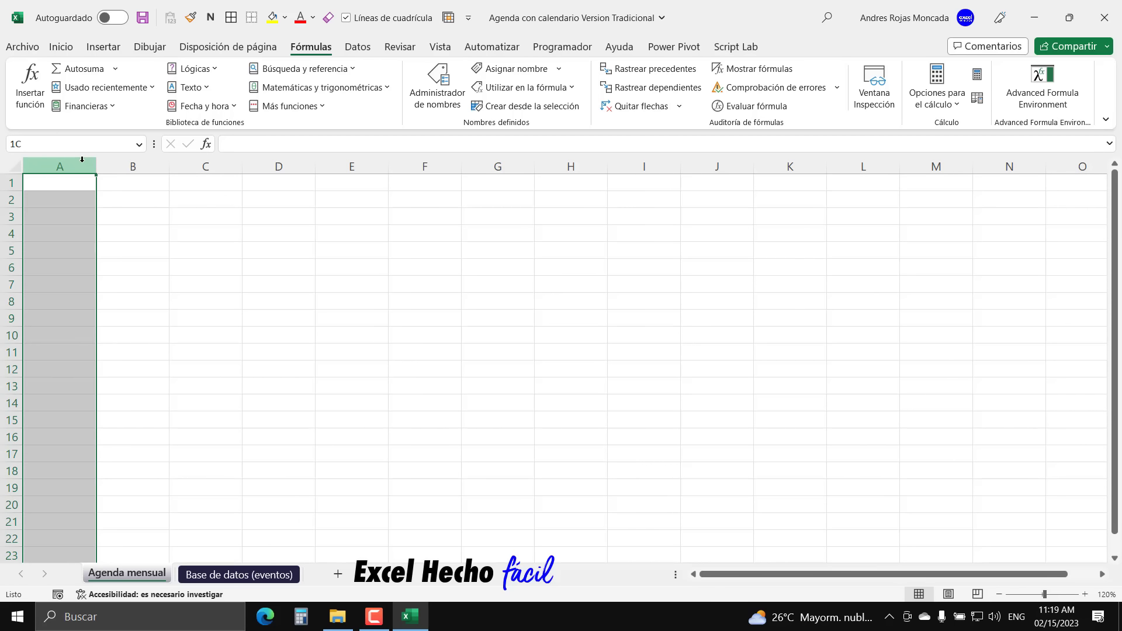
pyautogui.moveTo(101, 165); pyautogui.dragTo(496, 200)
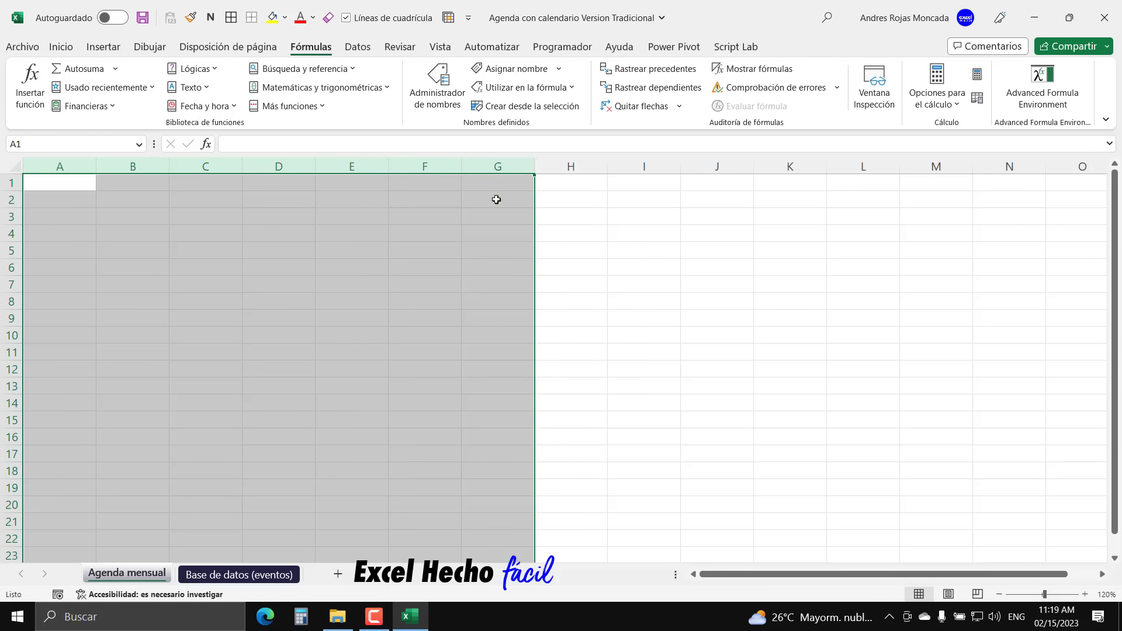
pyautogui.rightClick(514, 161)
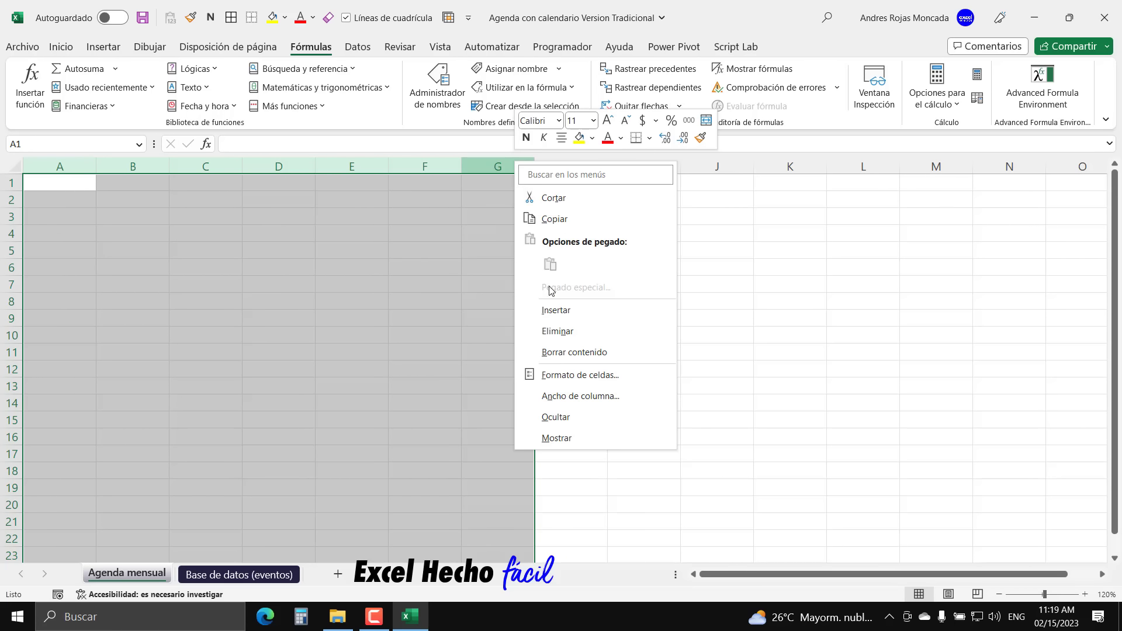
pyautogui.click(560, 396)
pyautogui.write('4')
pyautogui.press('Return')
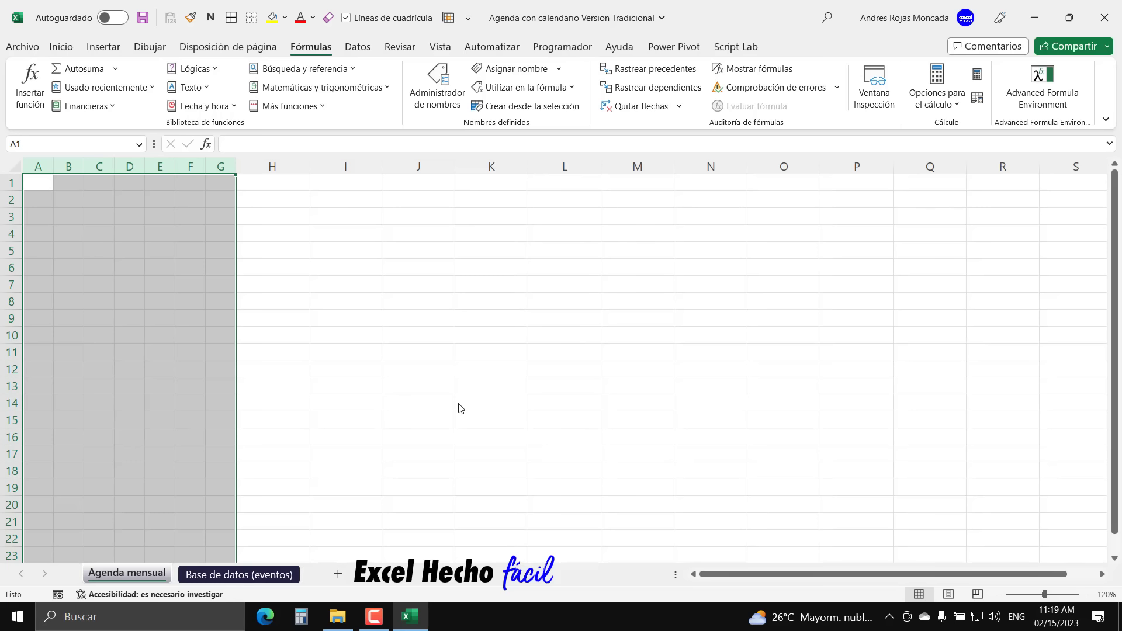
# - Set the width of column H on the Agenda mensual sheet to 5
pyautogui.click(286, 167)
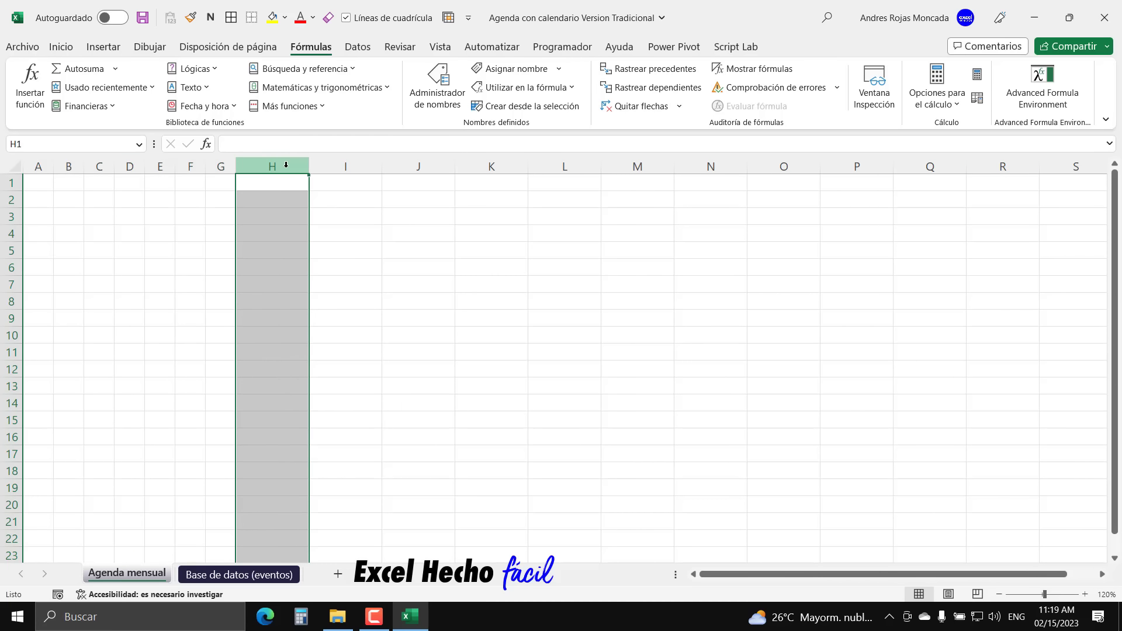
pyautogui.rightClick(287, 168)
pyautogui.click(335, 404)
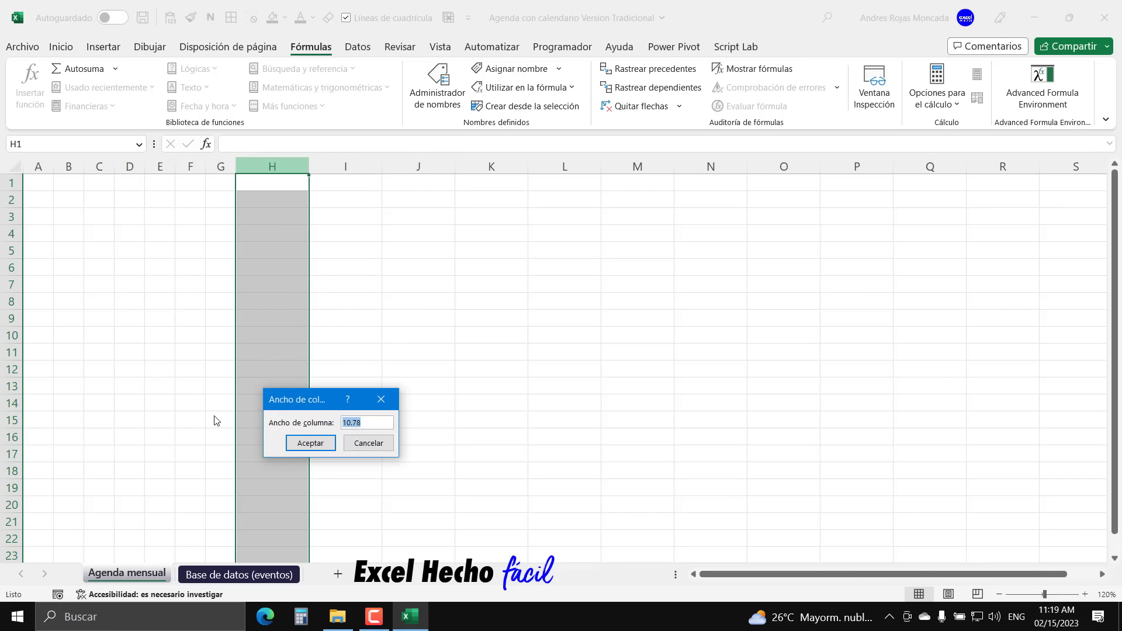
pyautogui.write('5')
pyautogui.press('Return')
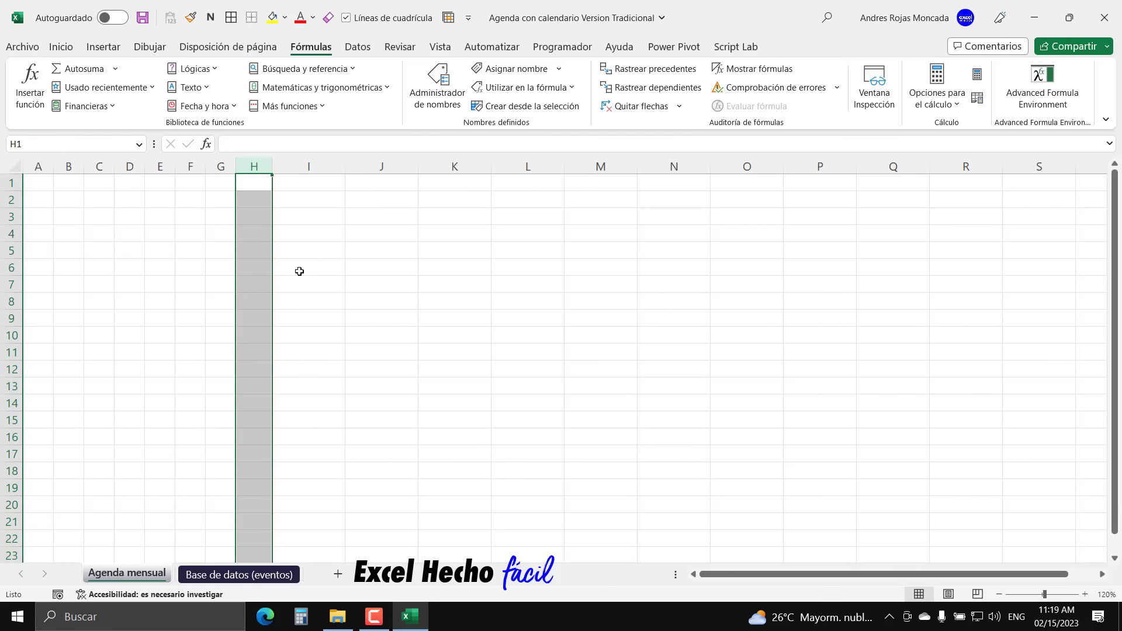
# - Copy the event table's header row from the Base de datos (eventos) sheet into Agenda mensual, starting at cell I3
pyautogui.click(312, 233)
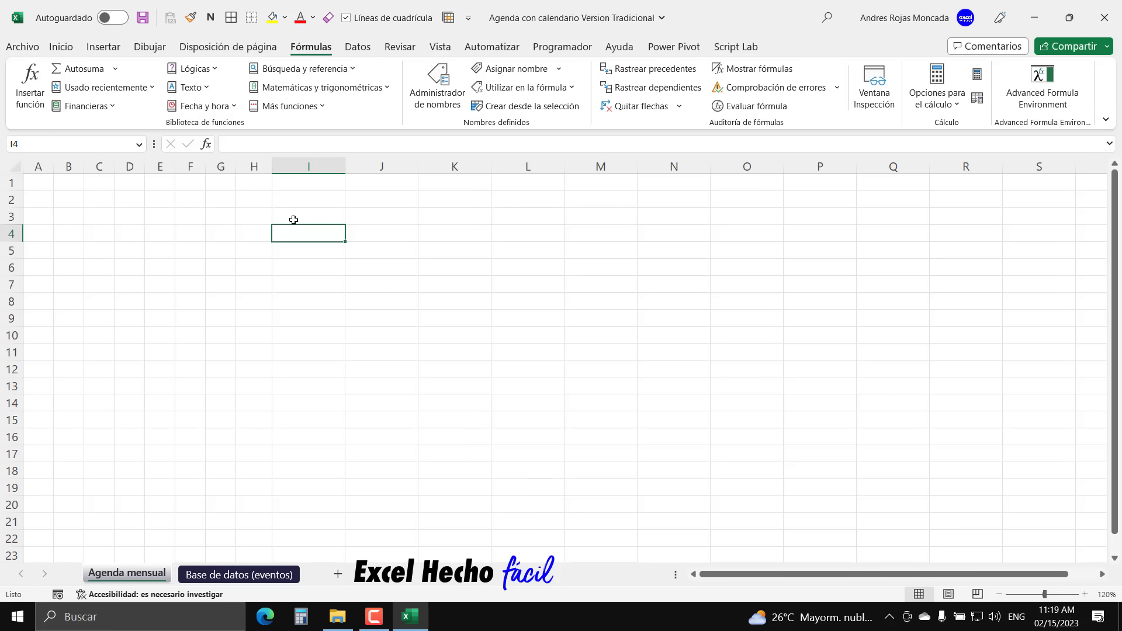
pyautogui.click(293, 220)
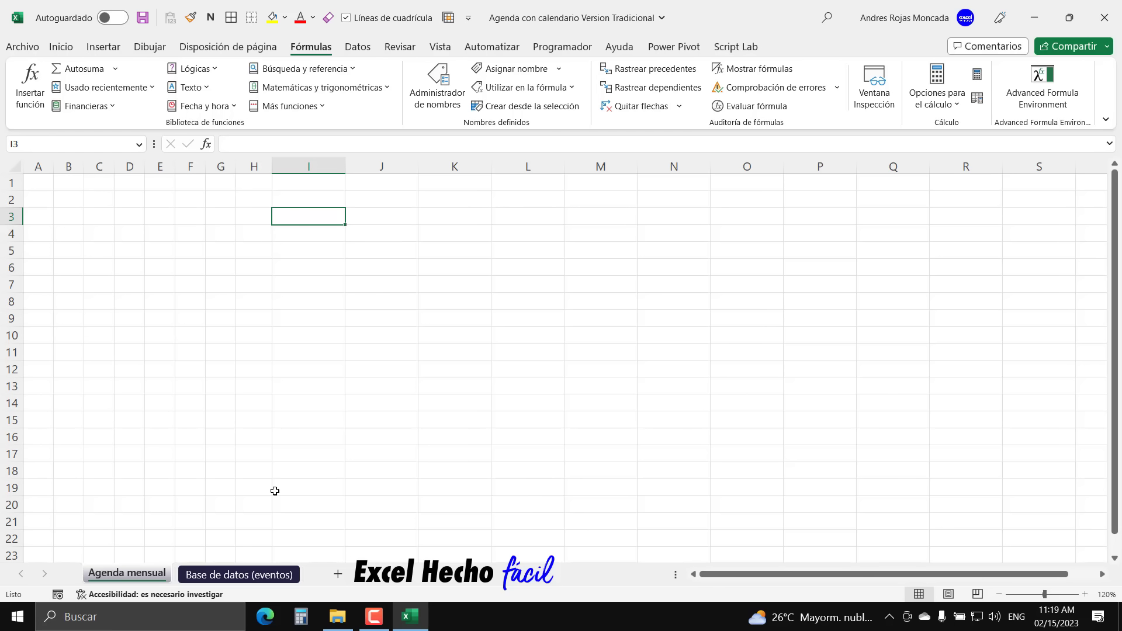
pyautogui.click(256, 575)
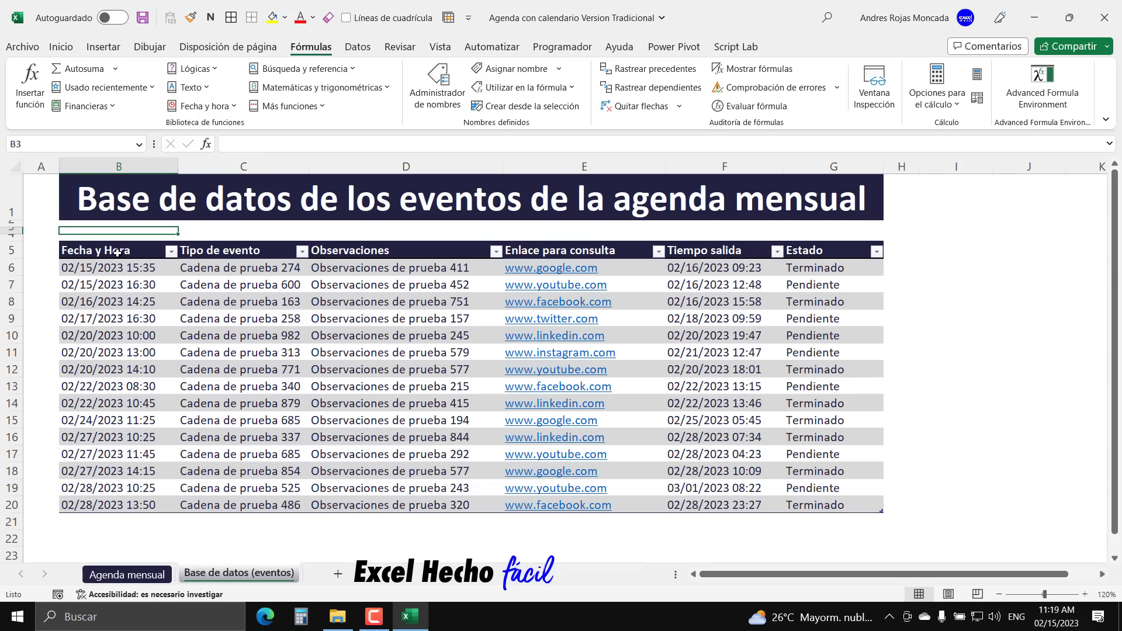
pyautogui.moveTo(117, 252); pyautogui.dragTo(824, 251)
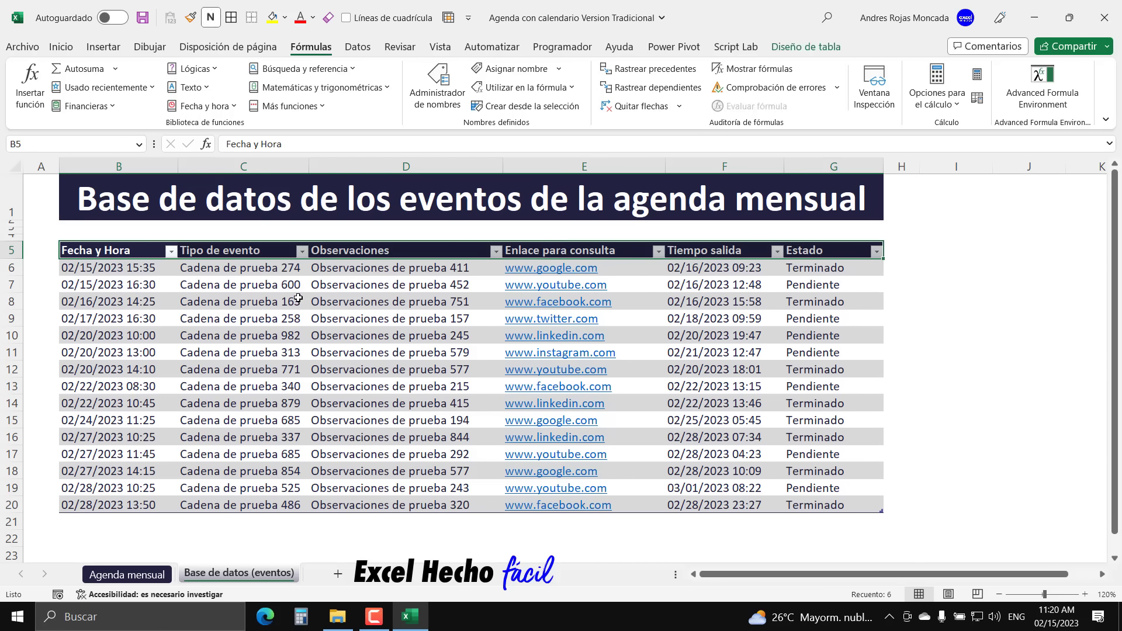
pyautogui.hotkey('ctrl', 'c')
pyautogui.click(132, 231)
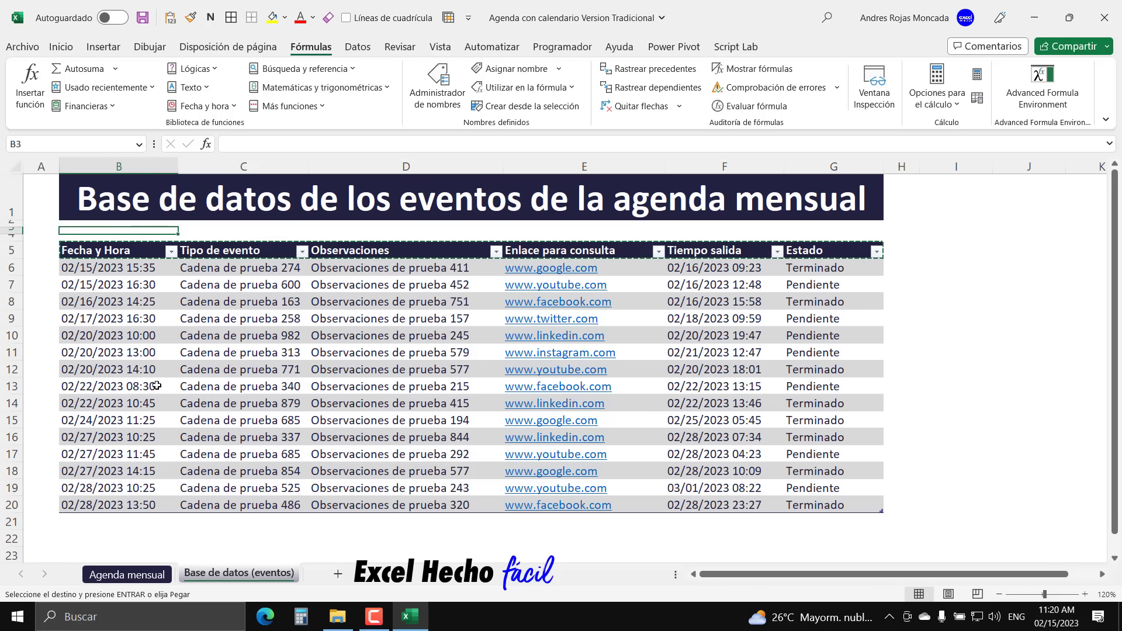
pyautogui.click(152, 577)
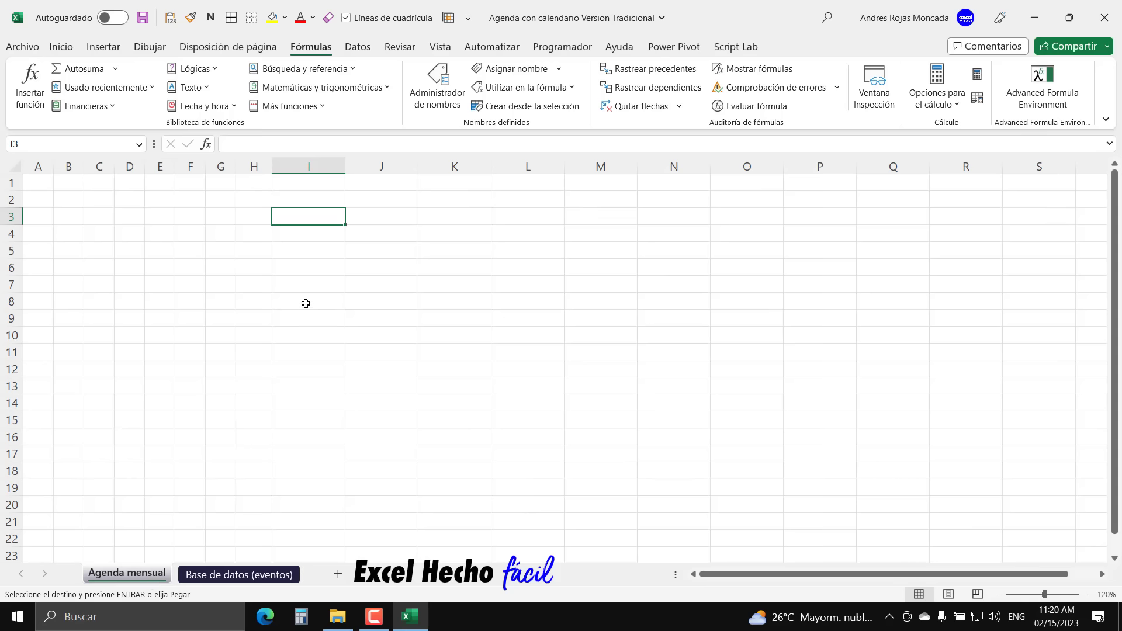
pyautogui.hotkey('ctrl', 'v')
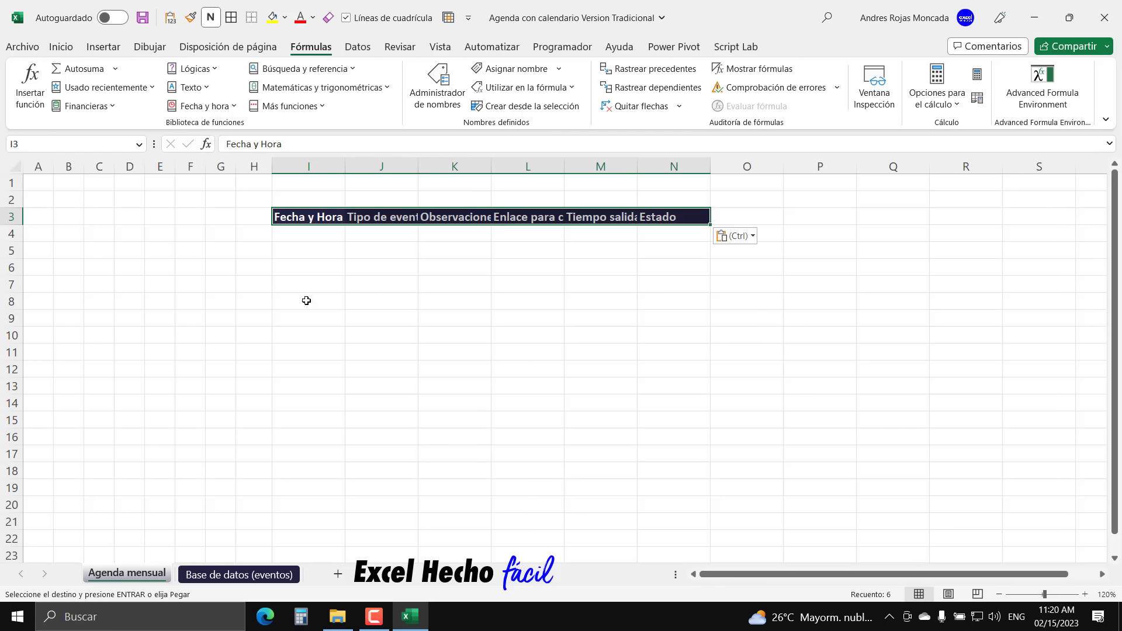
# - Hide the filter buttons in the header row of the _BDEventos table on the Base de datos (eventos) sheet
pyautogui.click(239, 575)
pyautogui.press('Escape')
pyautogui.moveTo(112, 256); pyautogui.dragTo(819, 250)
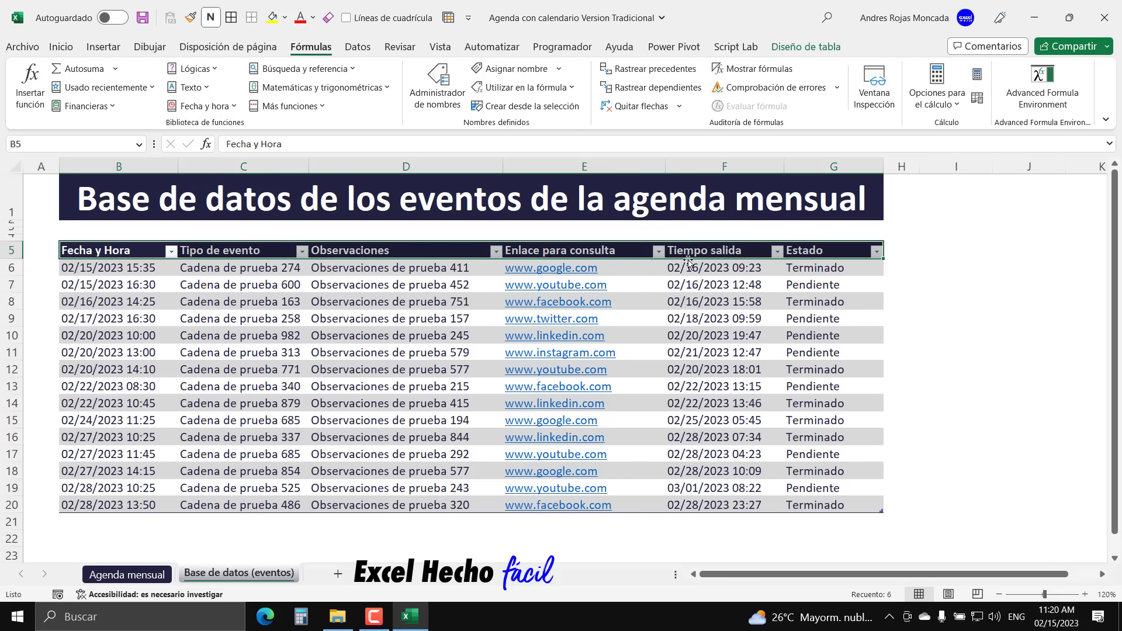
pyautogui.click(806, 46)
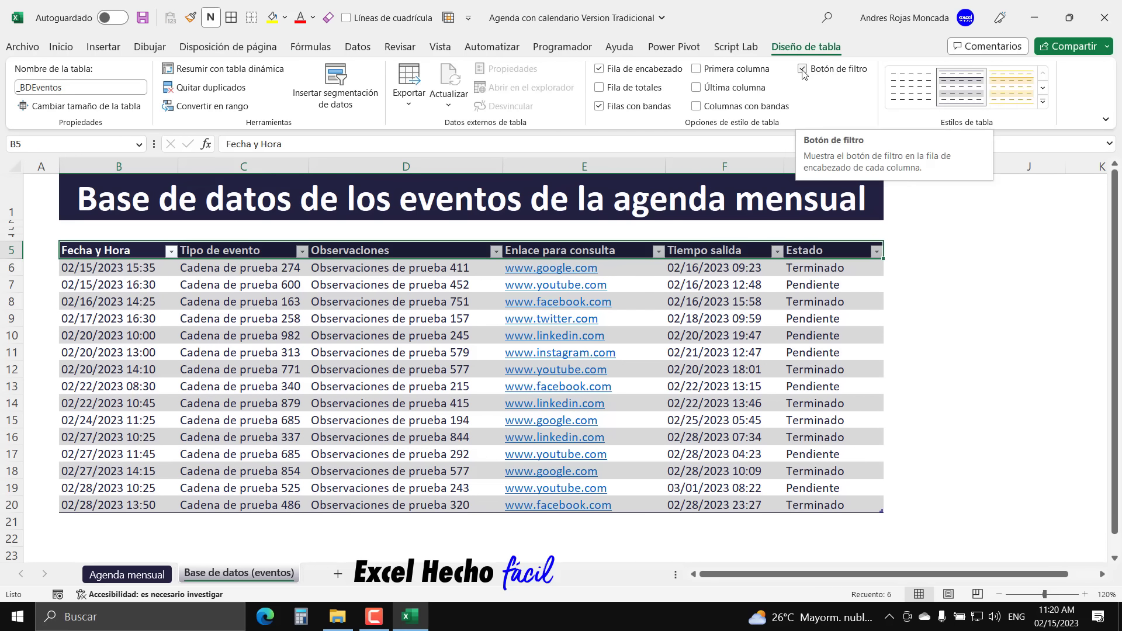
pyautogui.click(803, 69)
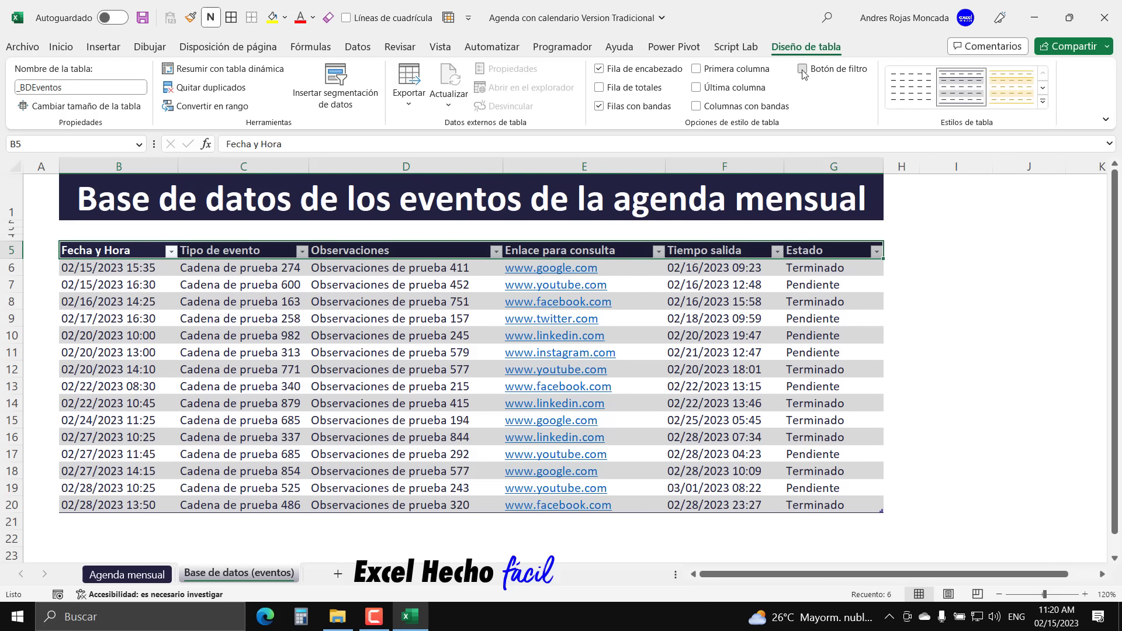
pyautogui.click(88, 230)
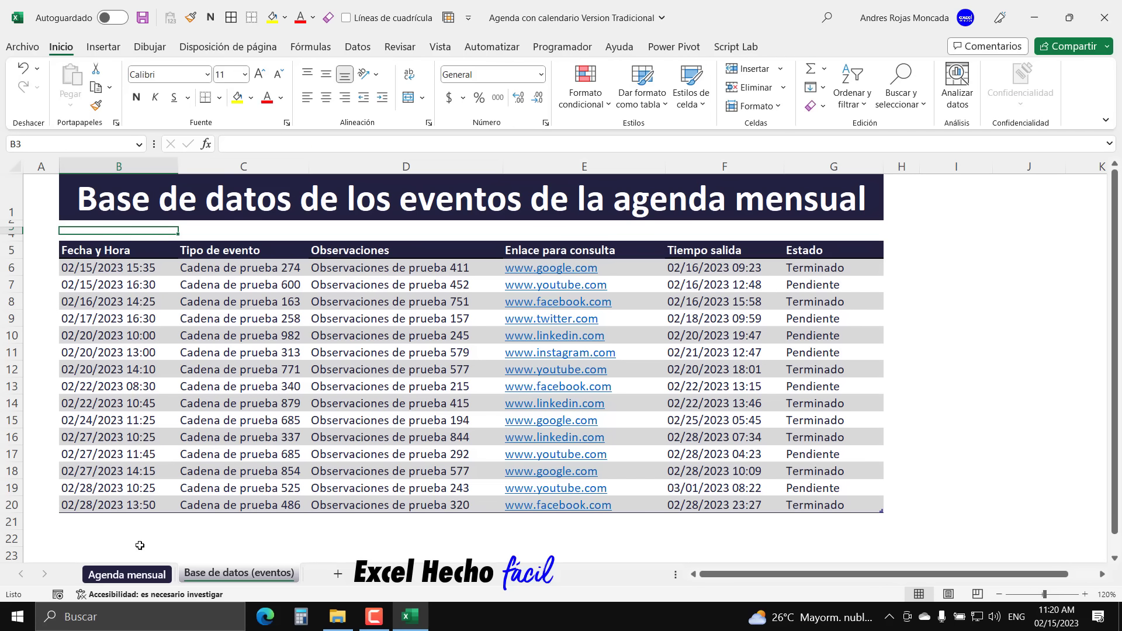
# - Check the widths of the Fecha y Hora and Tipo de evento columns on the database sheet
pyautogui.rightClick(145, 167)
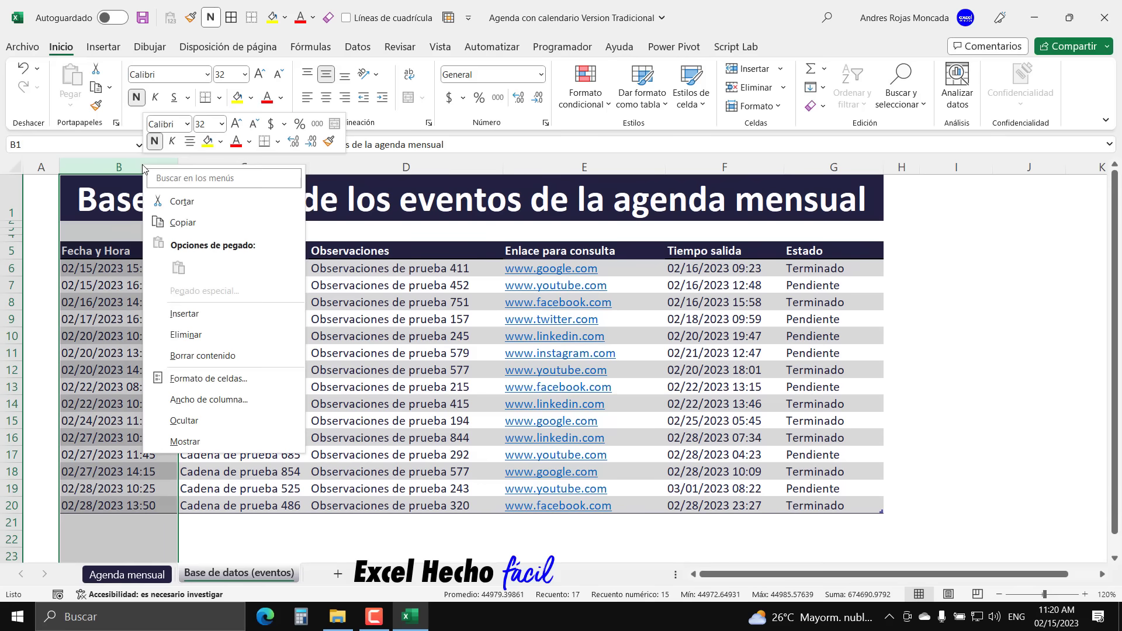
pyautogui.click(198, 399)
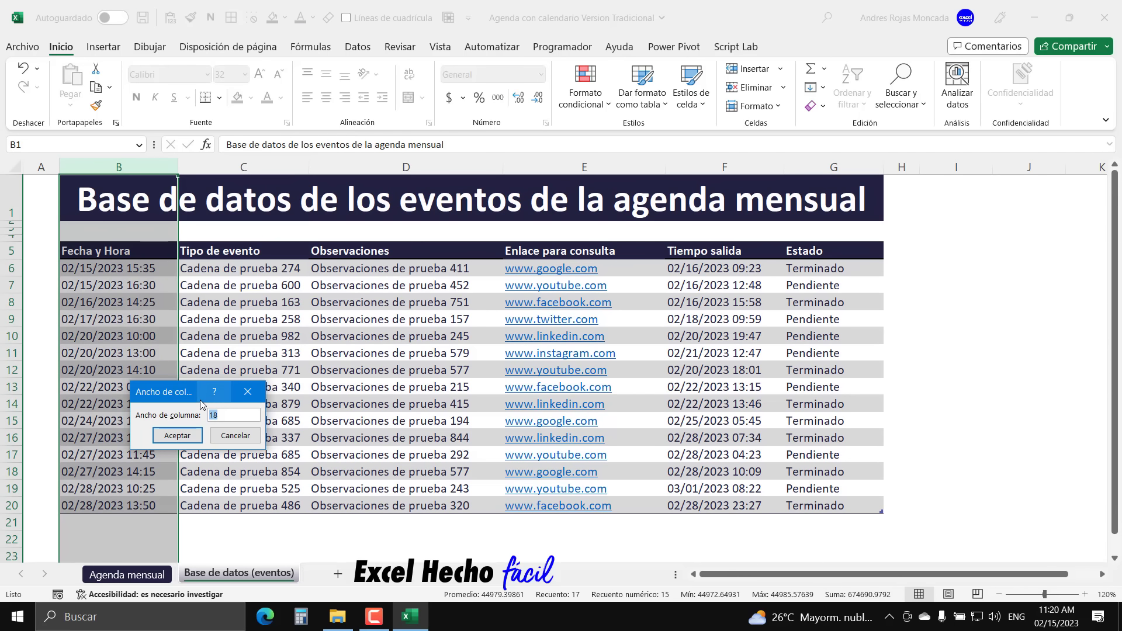
pyautogui.press('Return')
pyautogui.rightClick(266, 167)
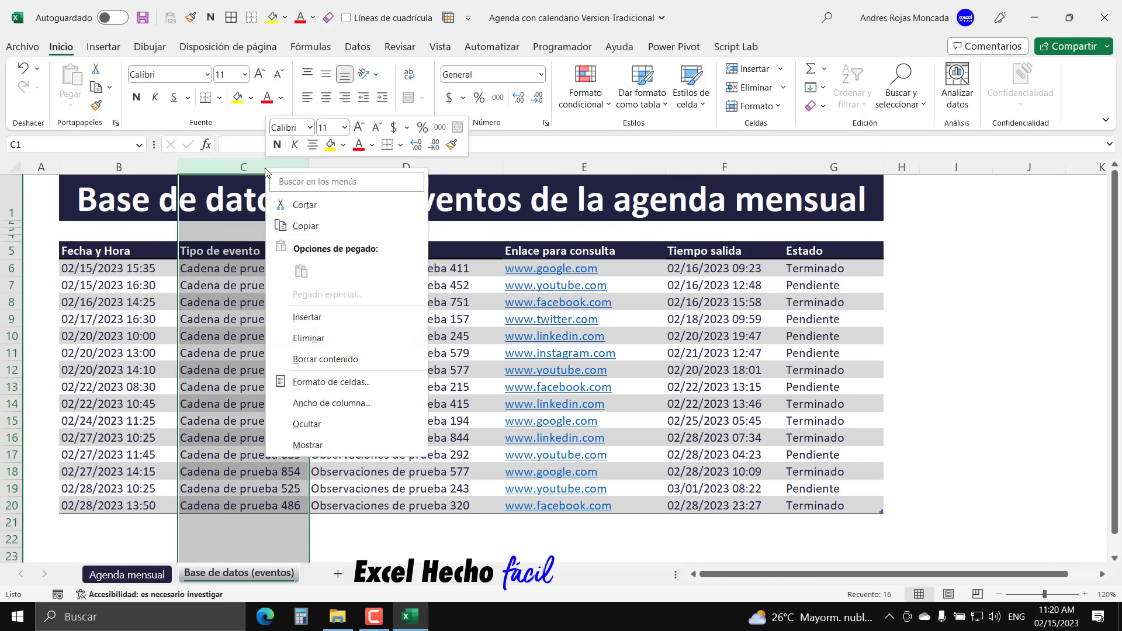
pyautogui.click(307, 402)
pyautogui.press('Return')
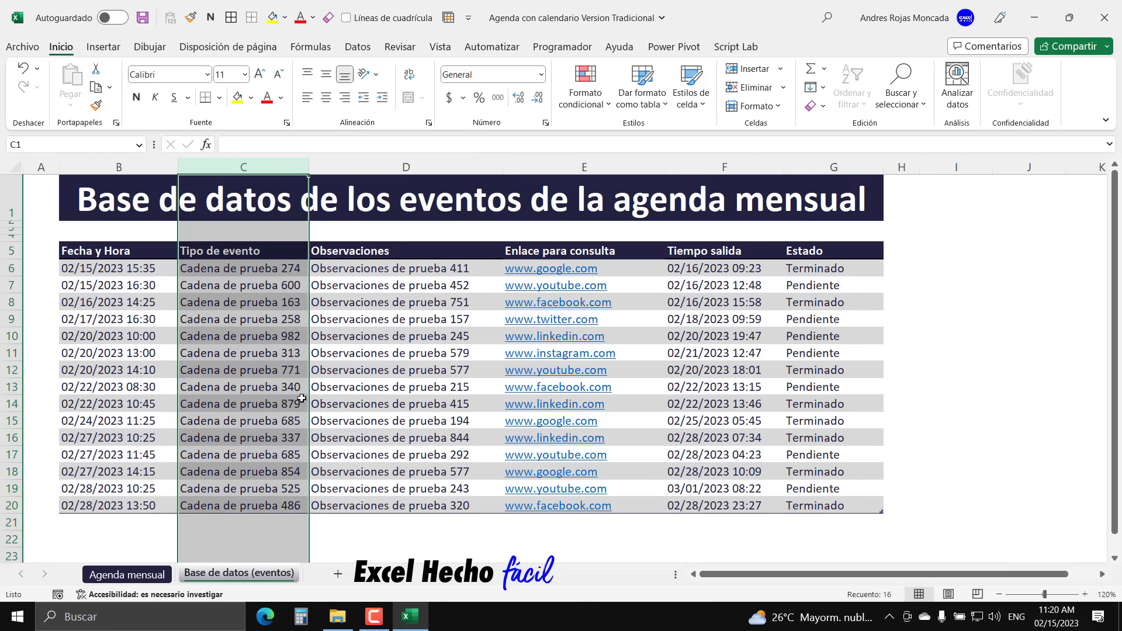
pyautogui.click(115, 232)
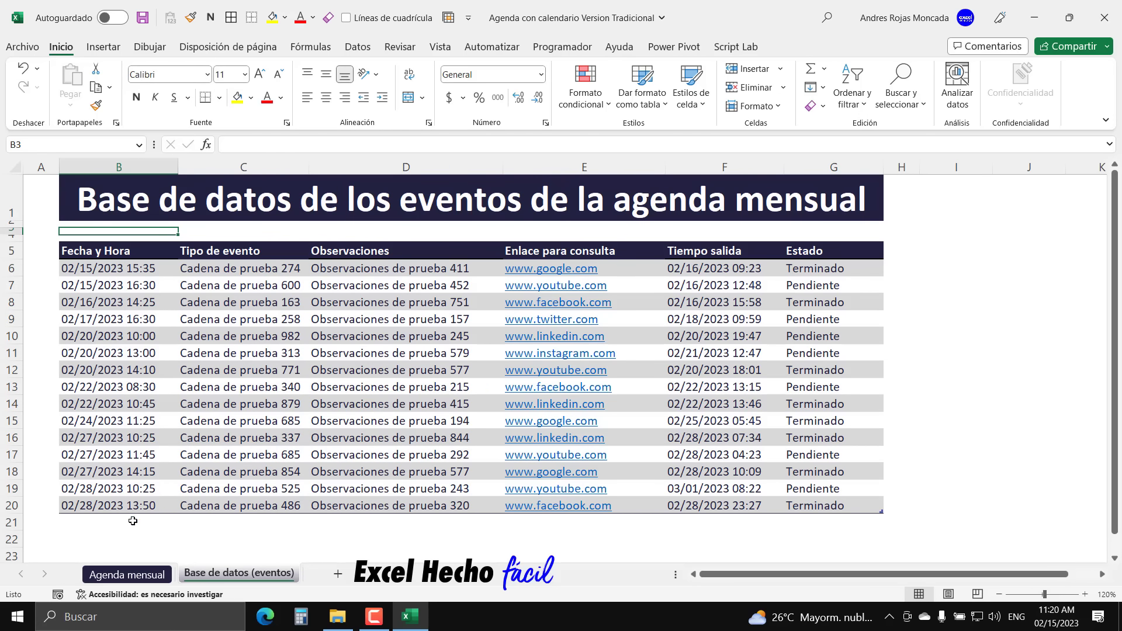
# - Replace the Fecha y Hora header in cell I3 of Agenda mensual with Hora
pyautogui.click(127, 574)
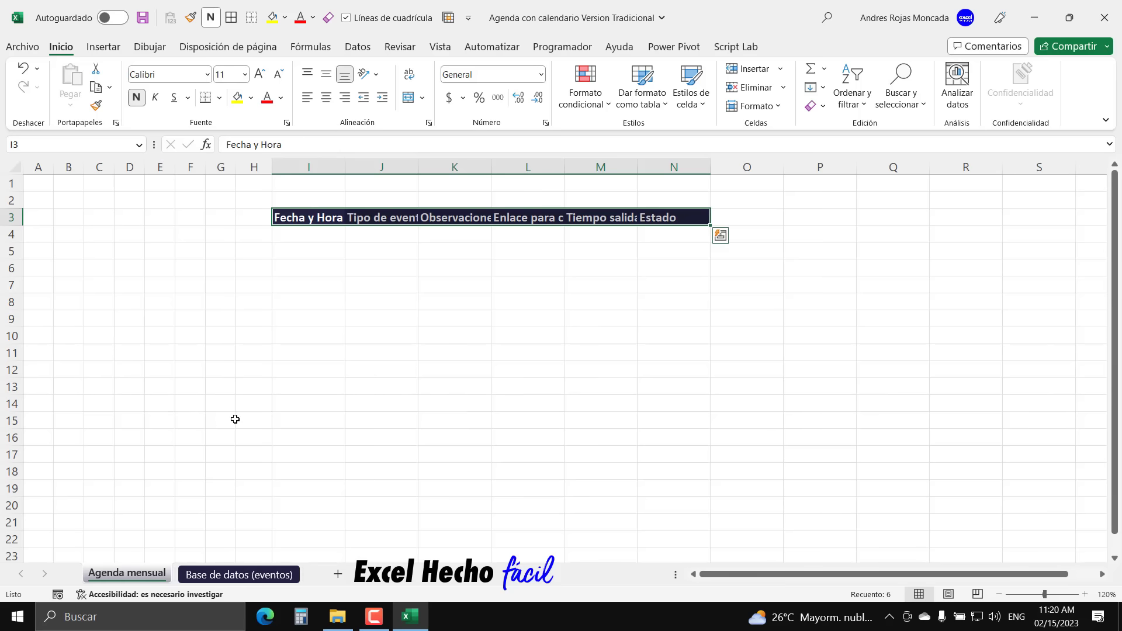
pyautogui.click(310, 221)
pyautogui.write('hora')
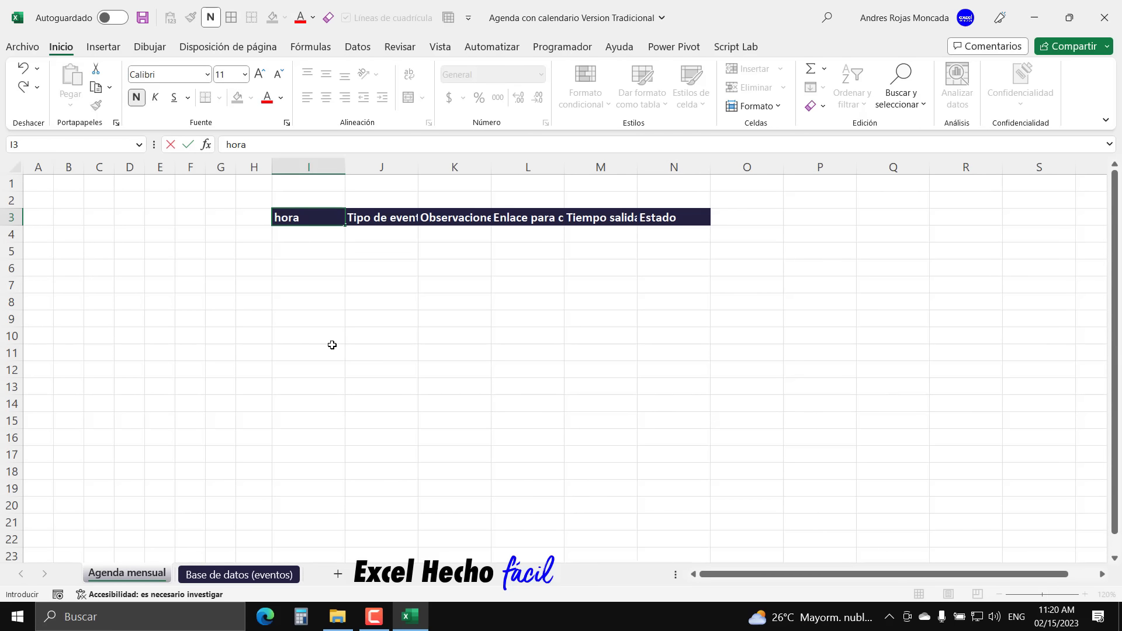
pyautogui.press('Return')
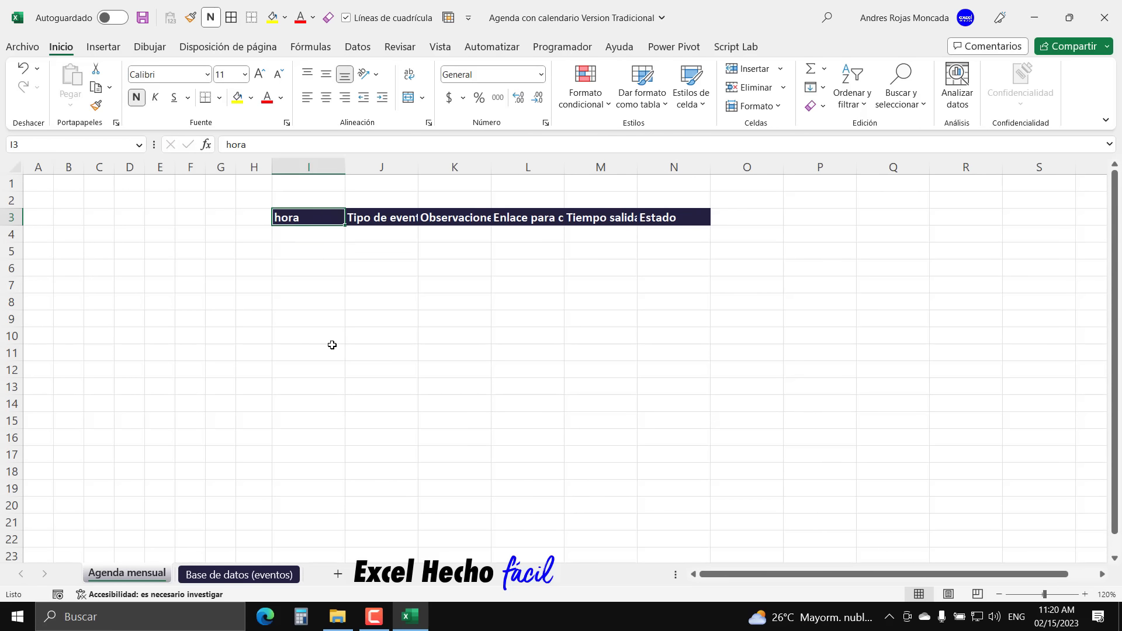
pyautogui.write('Hora')
pyautogui.press('Tab')
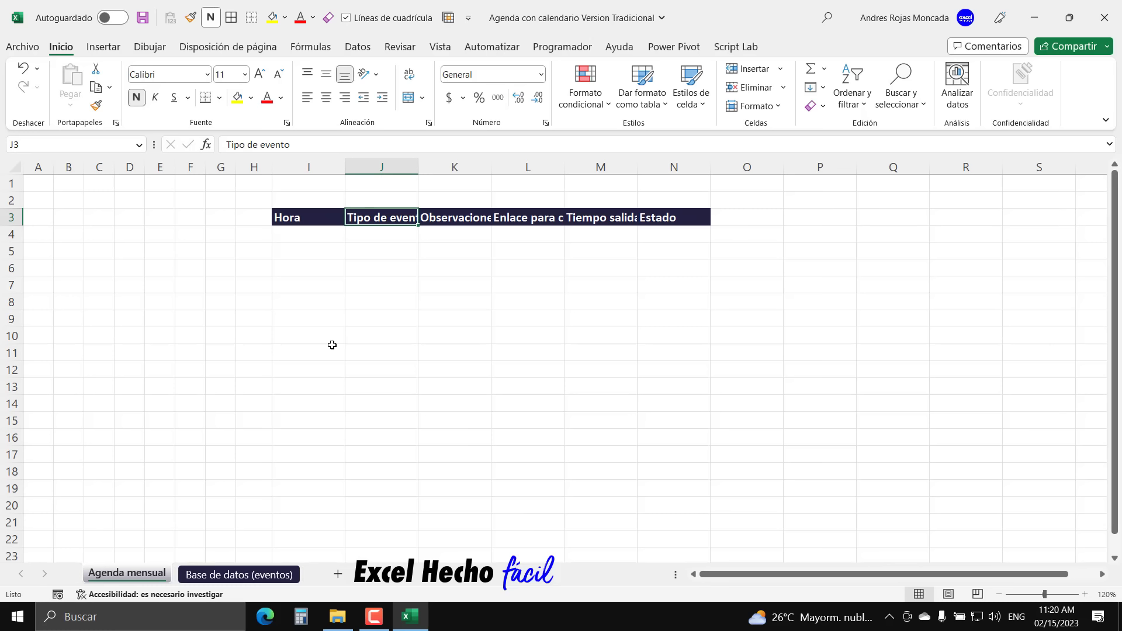
# - Set the width of the Hora column (I) on Agenda mensual to 10
pyautogui.rightClick(323, 169)
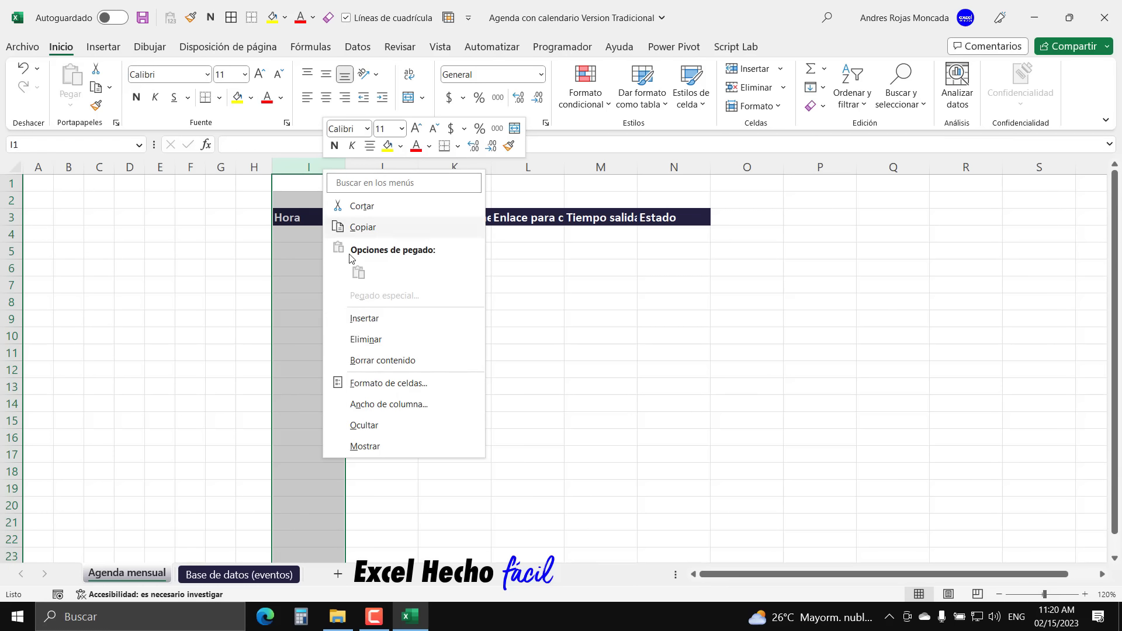
pyautogui.click(357, 404)
pyautogui.write('10')
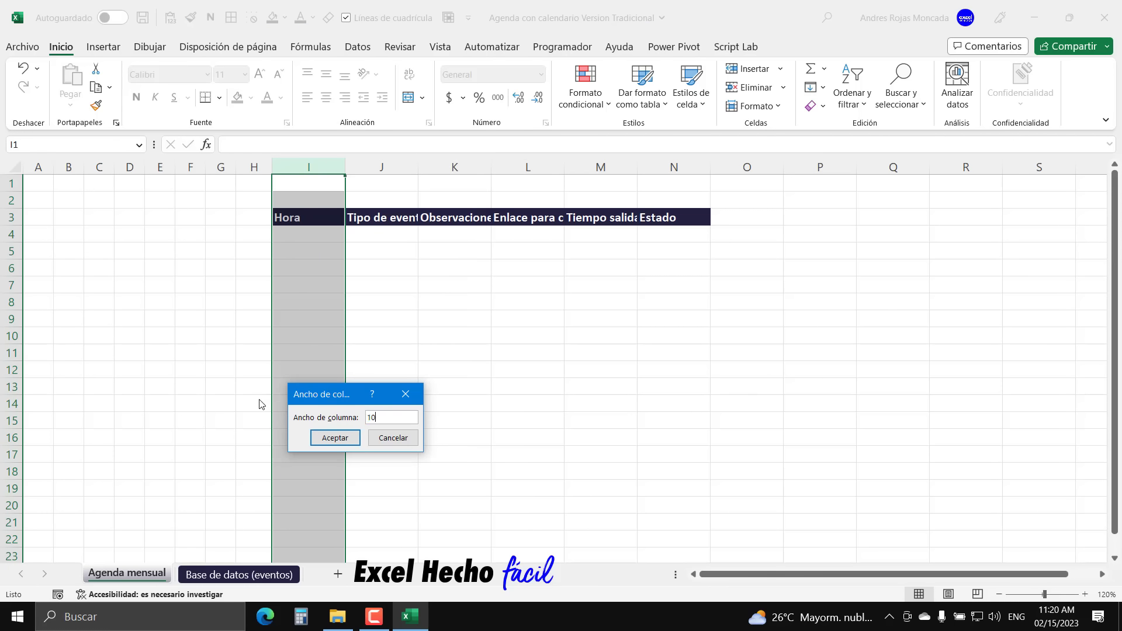
pyautogui.press('Return')
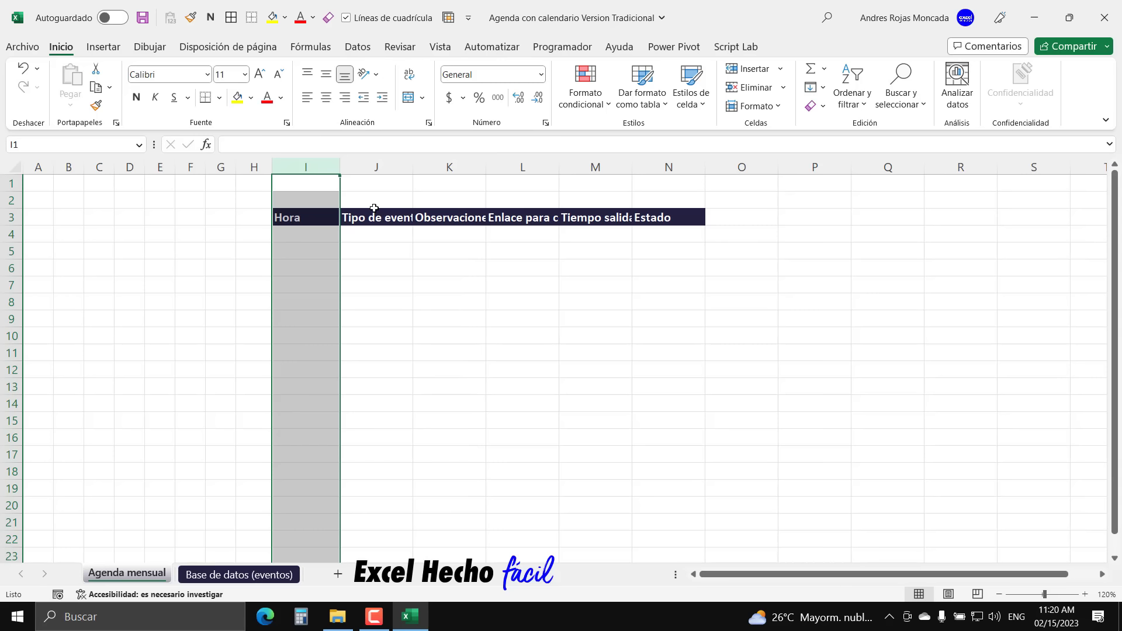
# - Set the width of the Tipo de evento column (J) on Agenda mensual to 20
pyautogui.click(386, 168)
pyautogui.rightClick(388, 168)
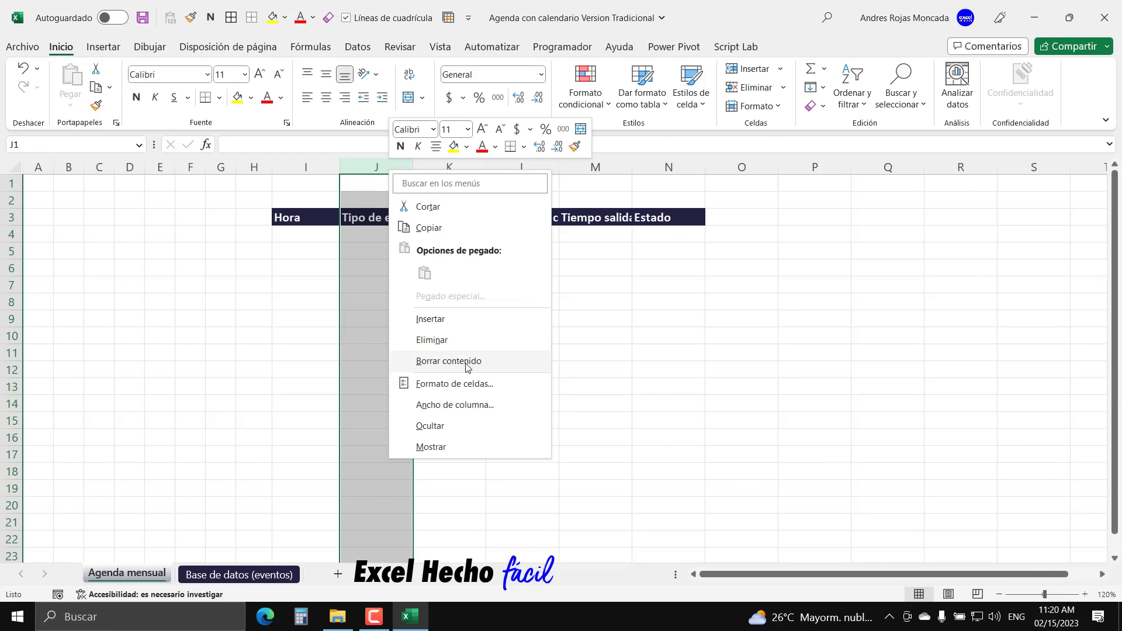
pyautogui.click(467, 405)
pyautogui.write('20')
pyautogui.press('Return')
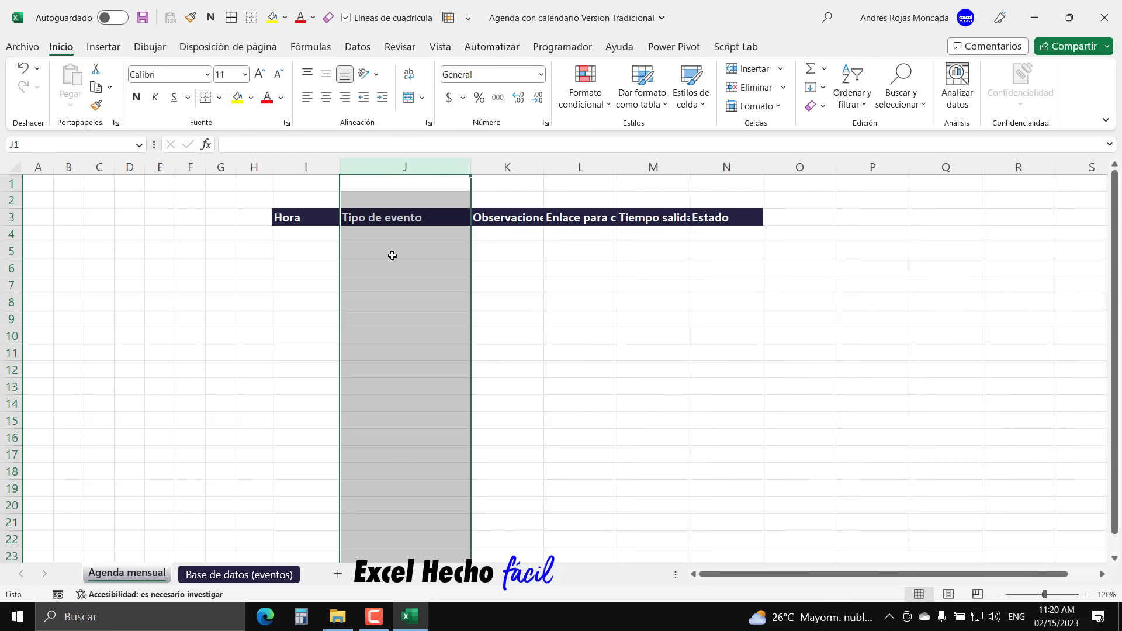
pyautogui.click(386, 218)
# - Check the widths of the Tipo de evento, Observaciones and Enlace para consulta columns on the Base de datos (eventos) sheet
pyautogui.click(210, 574)
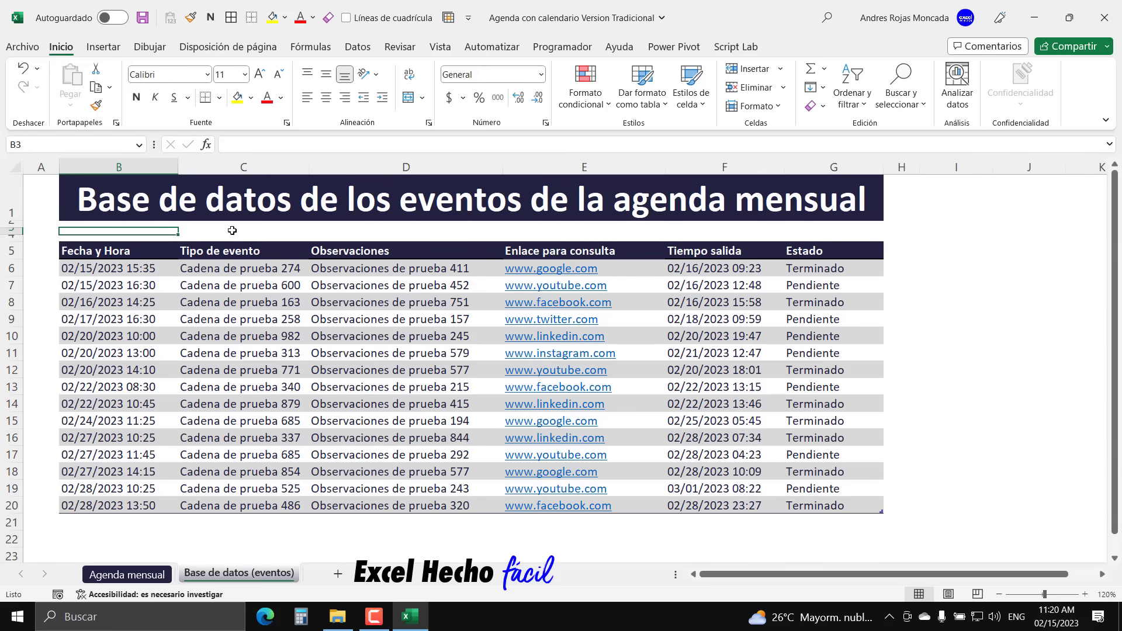
pyautogui.click(243, 168)
pyautogui.rightClick(242, 168)
pyautogui.click(295, 402)
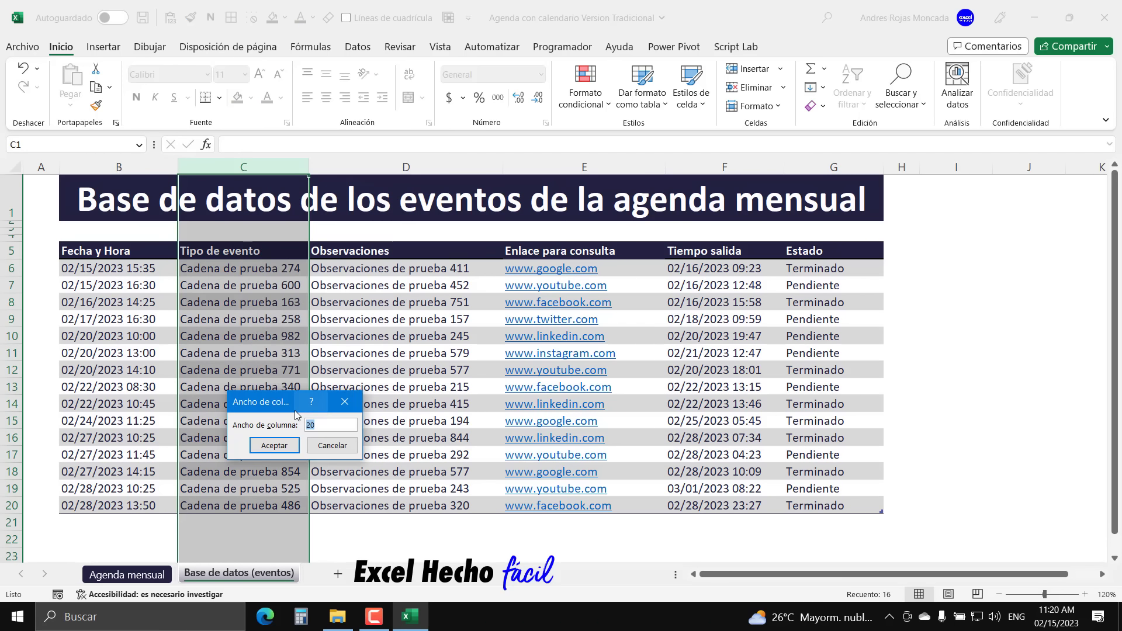
pyautogui.press('Return')
pyautogui.click(406, 168)
pyautogui.rightClick(410, 170)
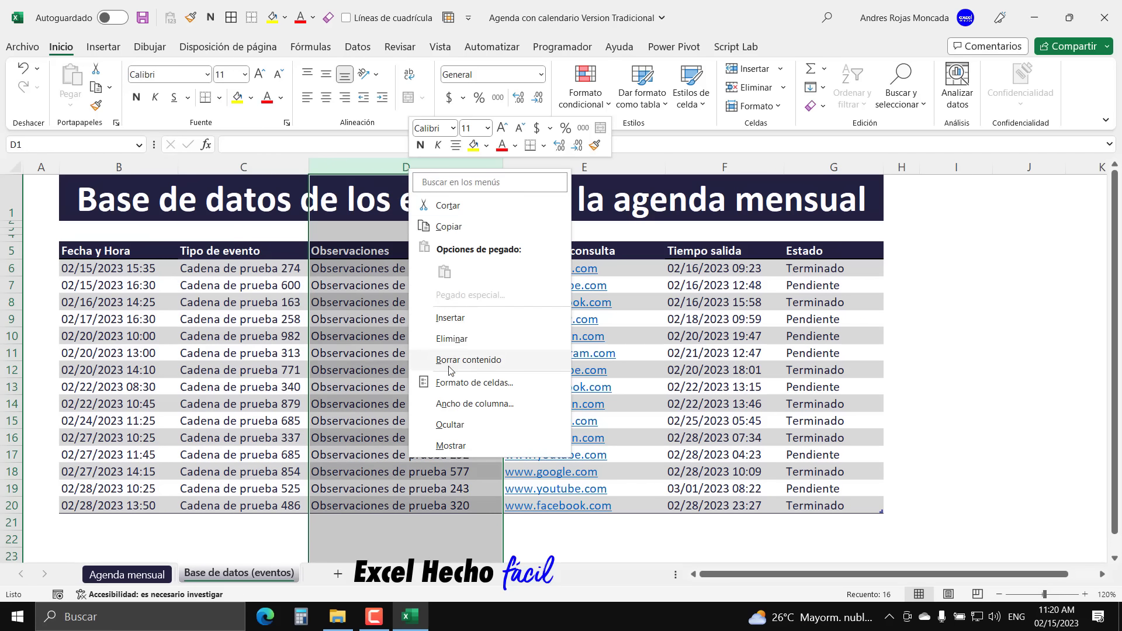
pyautogui.click(453, 404)
pyautogui.press('Return')
pyautogui.click(640, 168)
pyautogui.rightClick(642, 167)
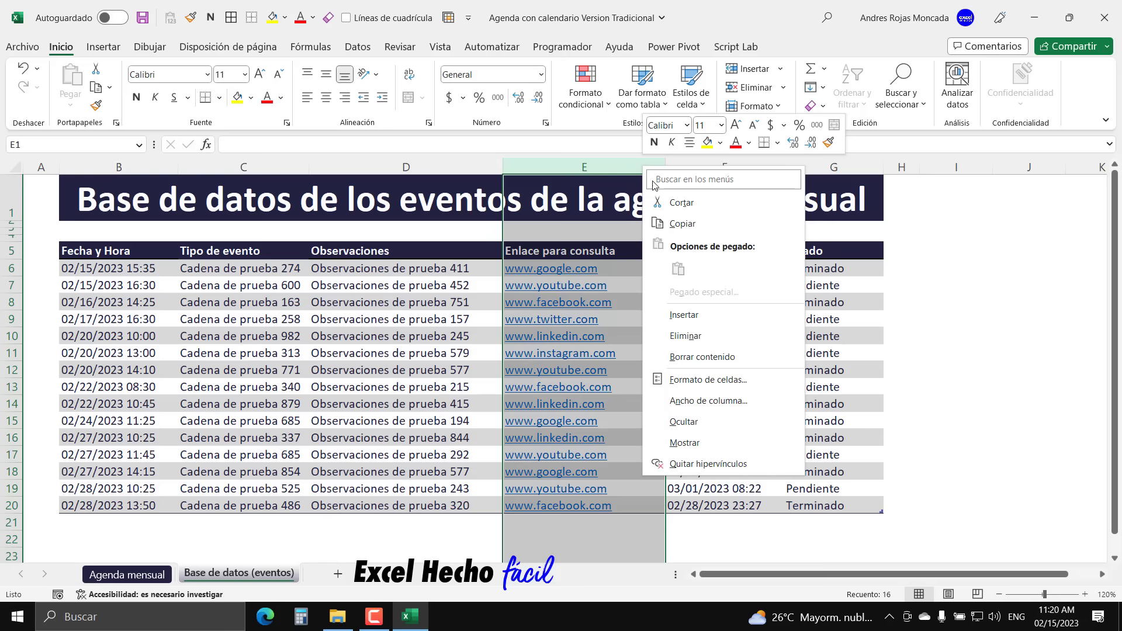
pyautogui.click(722, 401)
pyautogui.press('Return')
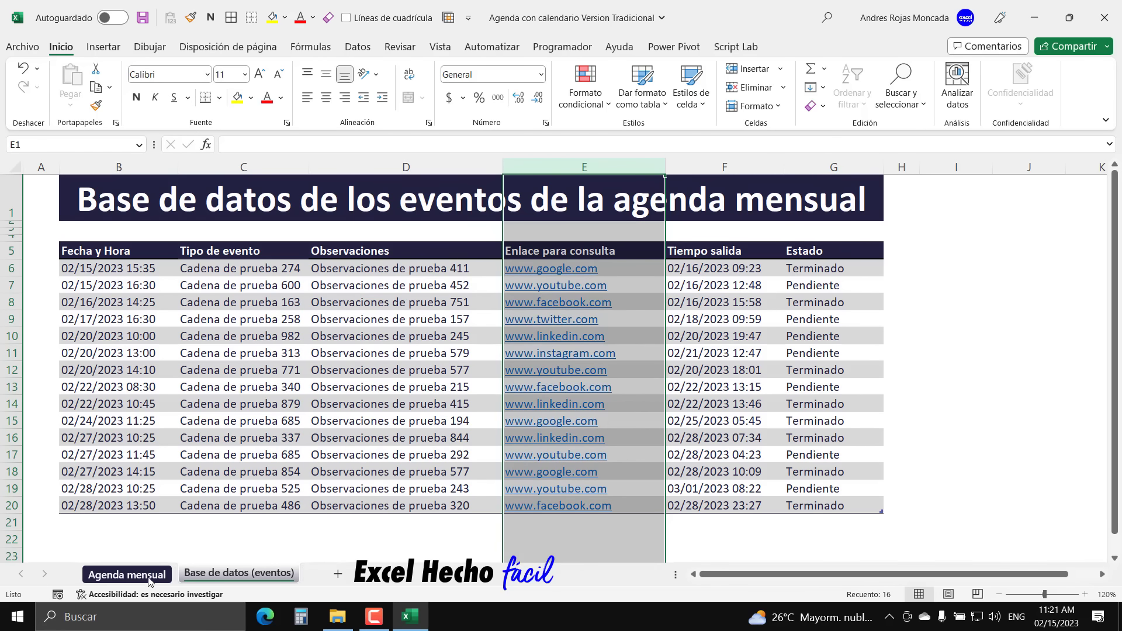
# - Widen the Observaciones column (K) on Agenda mensual to match the Observaciones column of the database sheet
pyautogui.click(127, 575)
pyautogui.click(502, 166)
pyautogui.rightClick(503, 167)
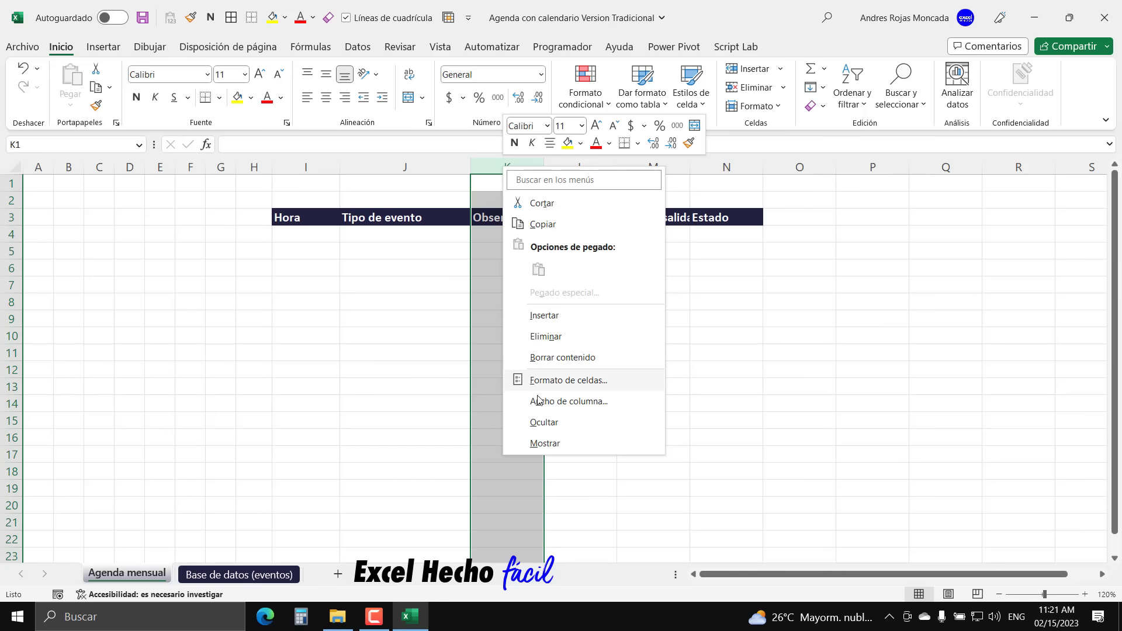
pyautogui.click(539, 401)
pyautogui.write('40')
pyautogui.press('Return')
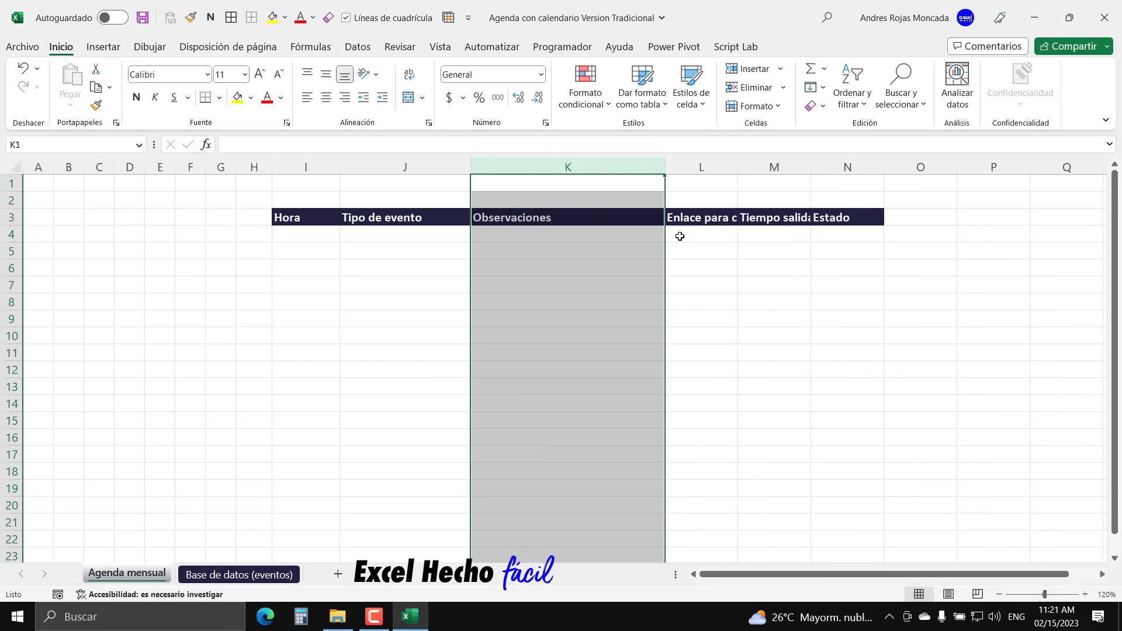
# - Set the width of the Enlace para consulta column (L) on Agenda mensual to 25
pyautogui.rightClick(696, 167)
pyautogui.click(738, 399)
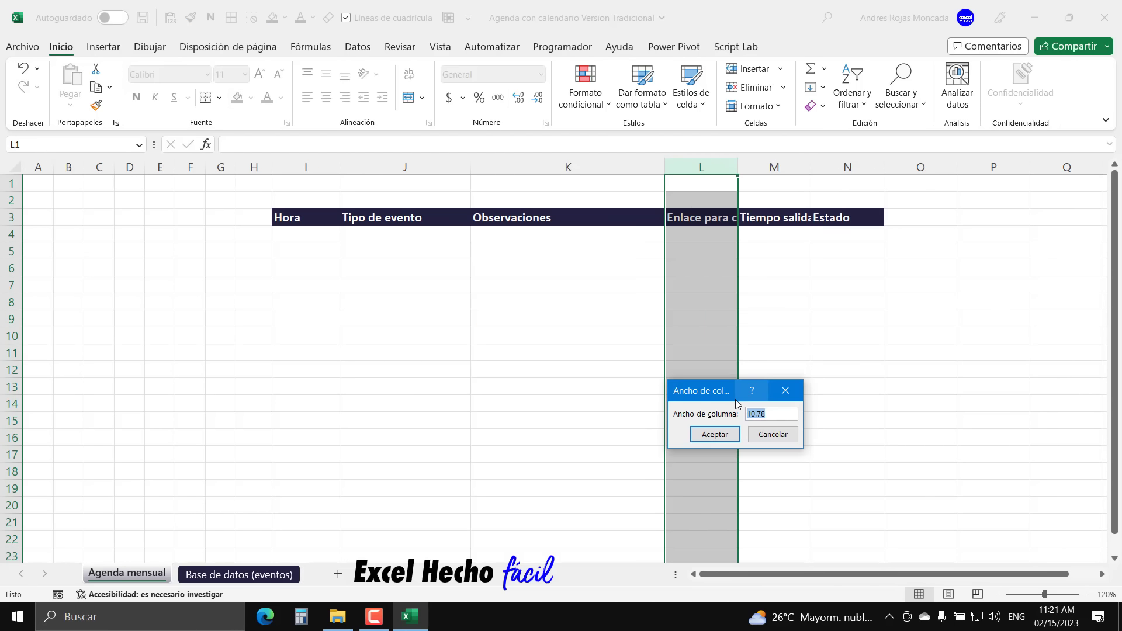
pyautogui.write('25')
pyautogui.press('Return')
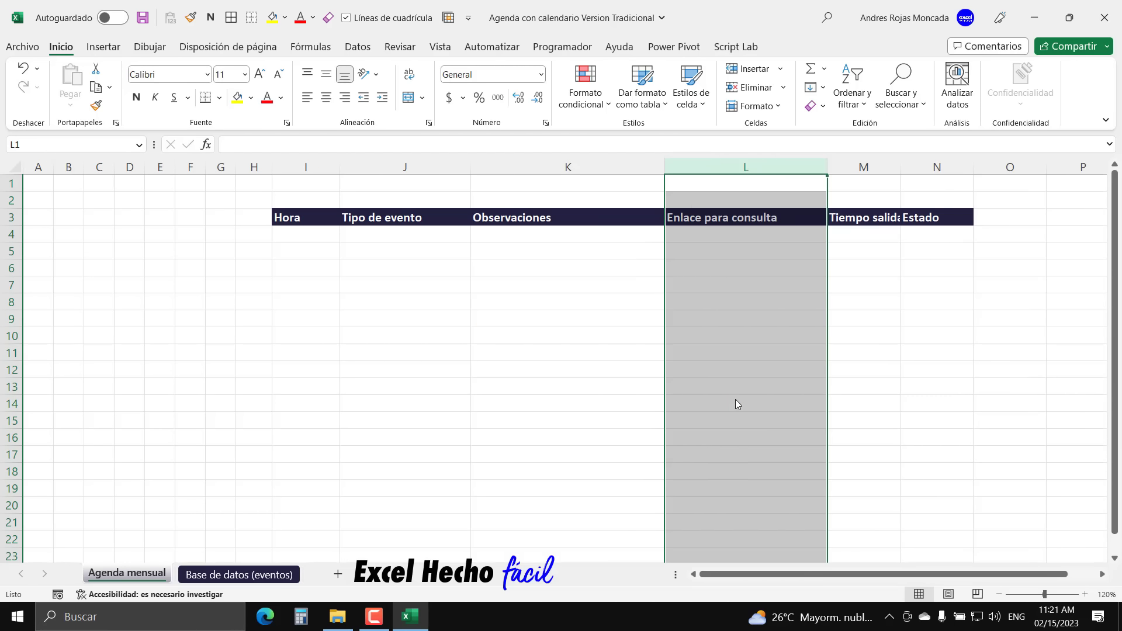
# - Check the widths of the Tiempo salida and Estado columns on the Base de datos (eventos) sheet
pyautogui.click(198, 582)
pyautogui.rightClick(722, 168)
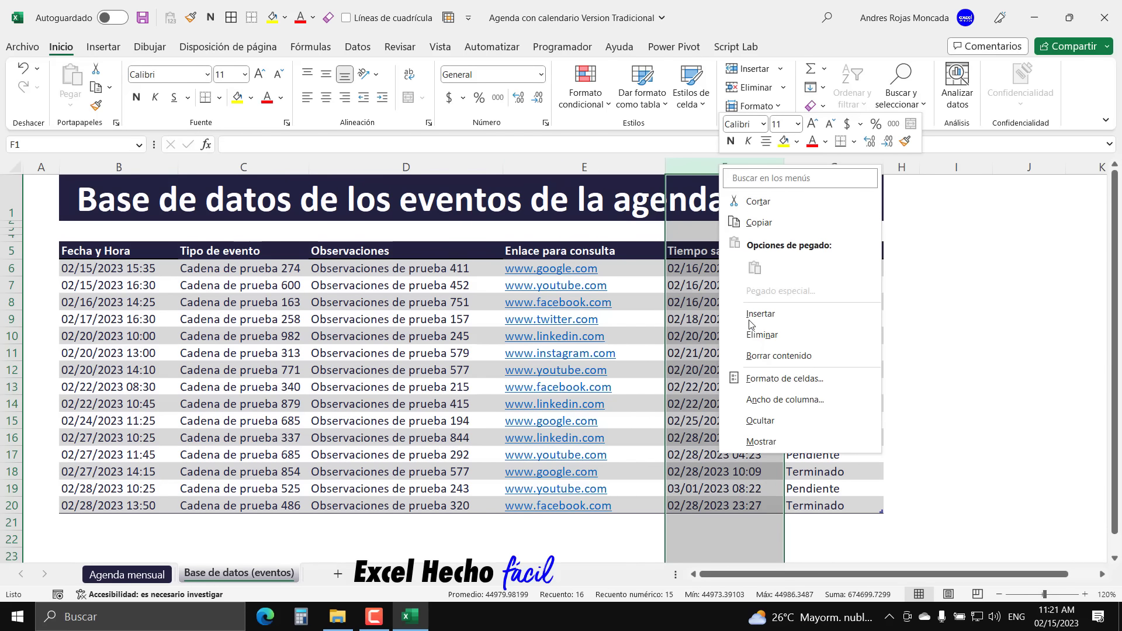
pyautogui.click(760, 400)
pyautogui.press('Return')
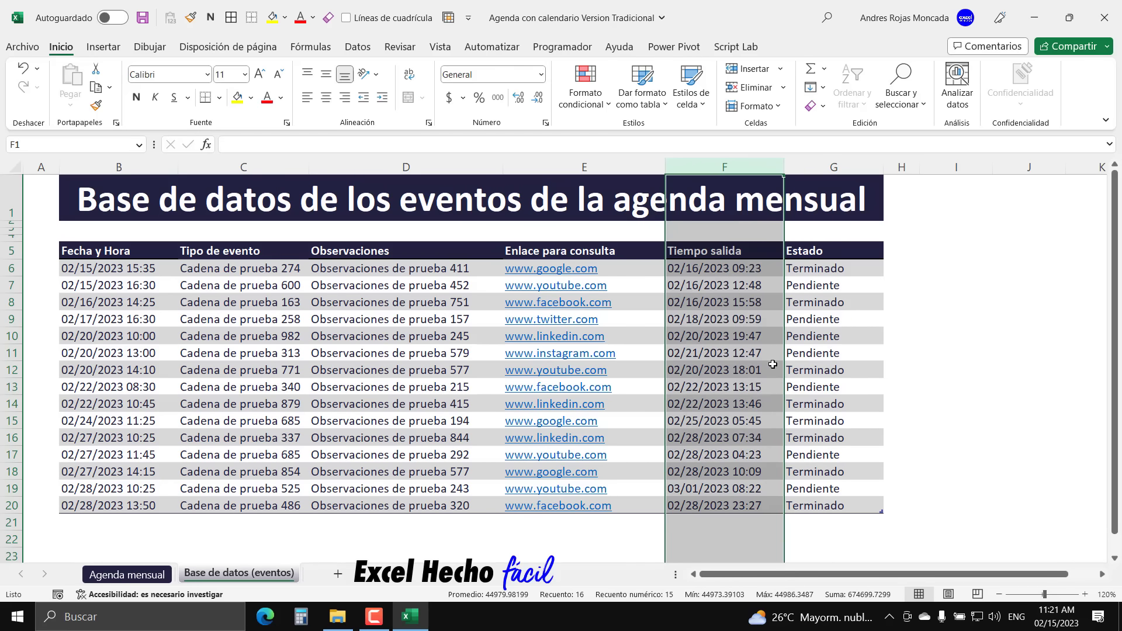
pyautogui.click(813, 170)
pyautogui.rightClick(812, 169)
pyautogui.click(864, 411)
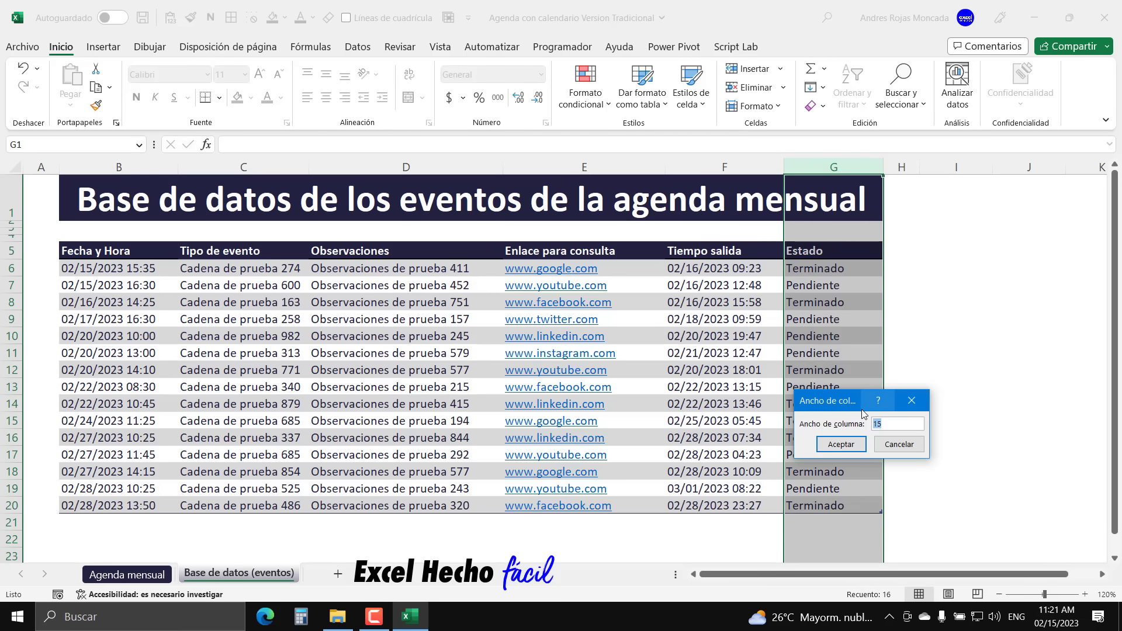
pyautogui.press('Return')
pyautogui.click(118, 231)
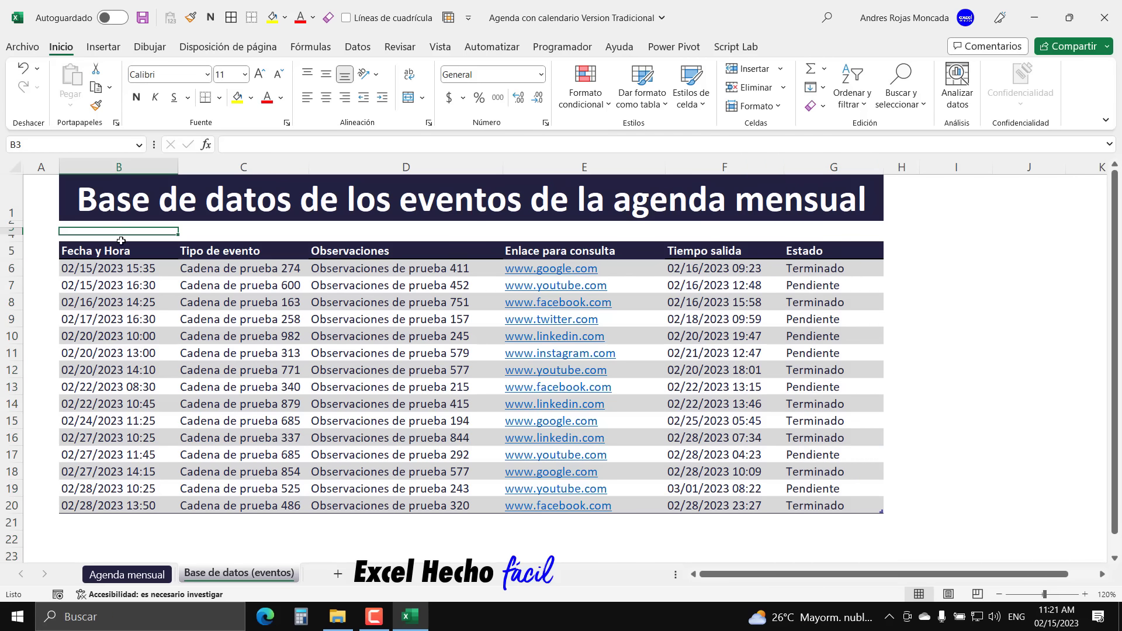
# - Set the width of the Tiempo salida column (M) on Agenda mensual to 18
pyautogui.click(141, 572)
pyautogui.click(846, 170)
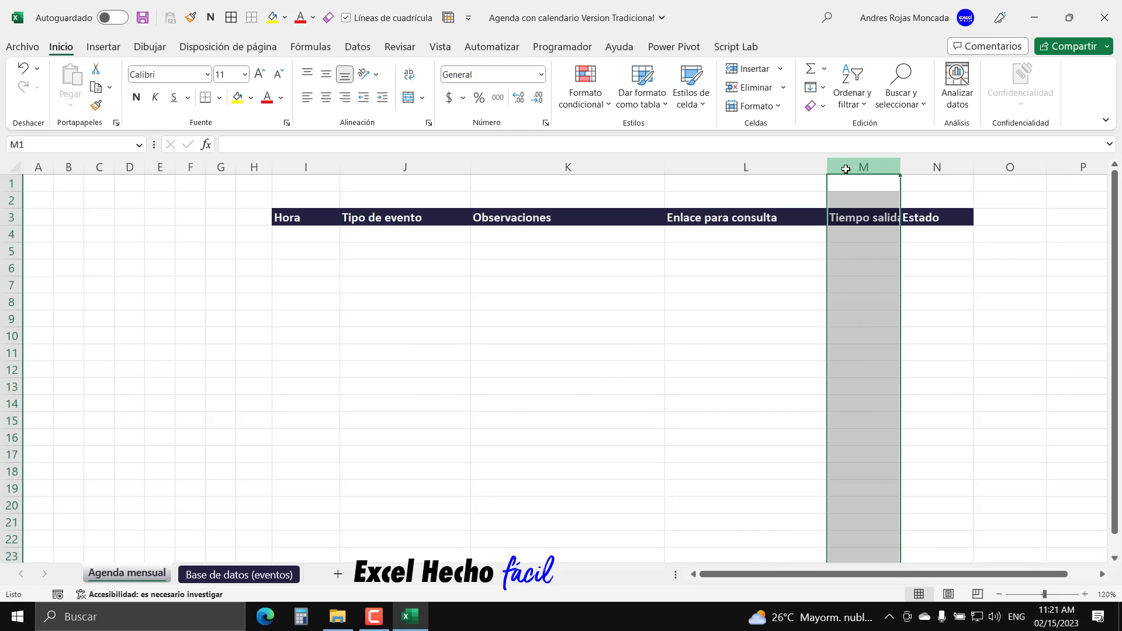
pyautogui.rightClick(845, 170)
pyautogui.click(877, 403)
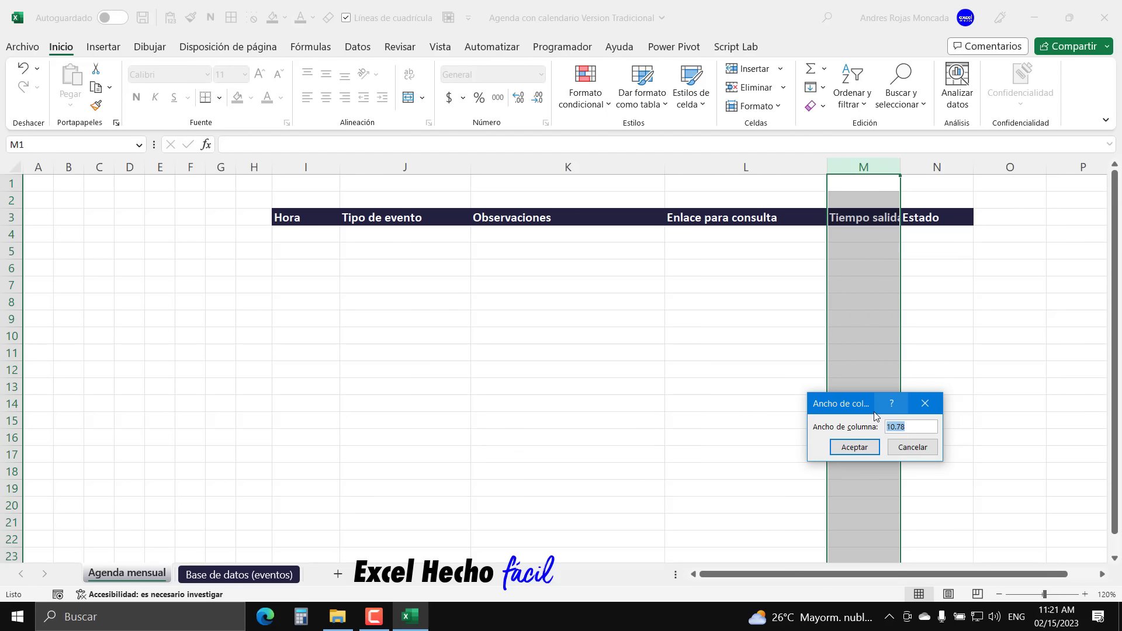
pyautogui.write('18')
pyautogui.press('Return')
# - Set the width of the Estado column (N) on Agenda mensual to 15
pyautogui.click(960, 168)
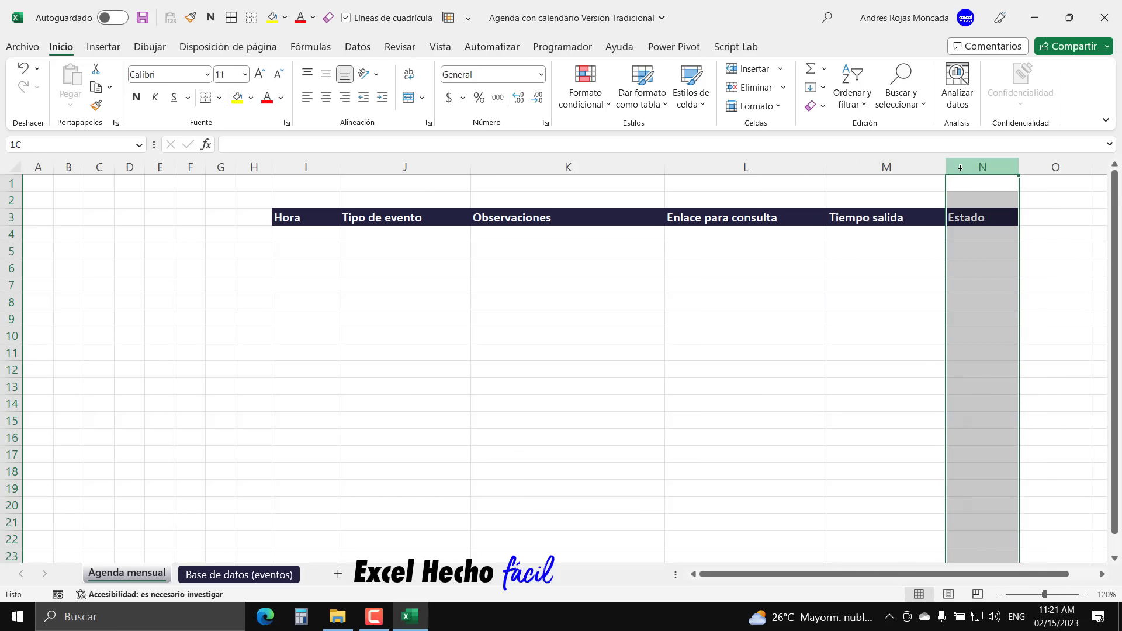
pyautogui.rightClick(961, 168)
pyautogui.click(907, 401)
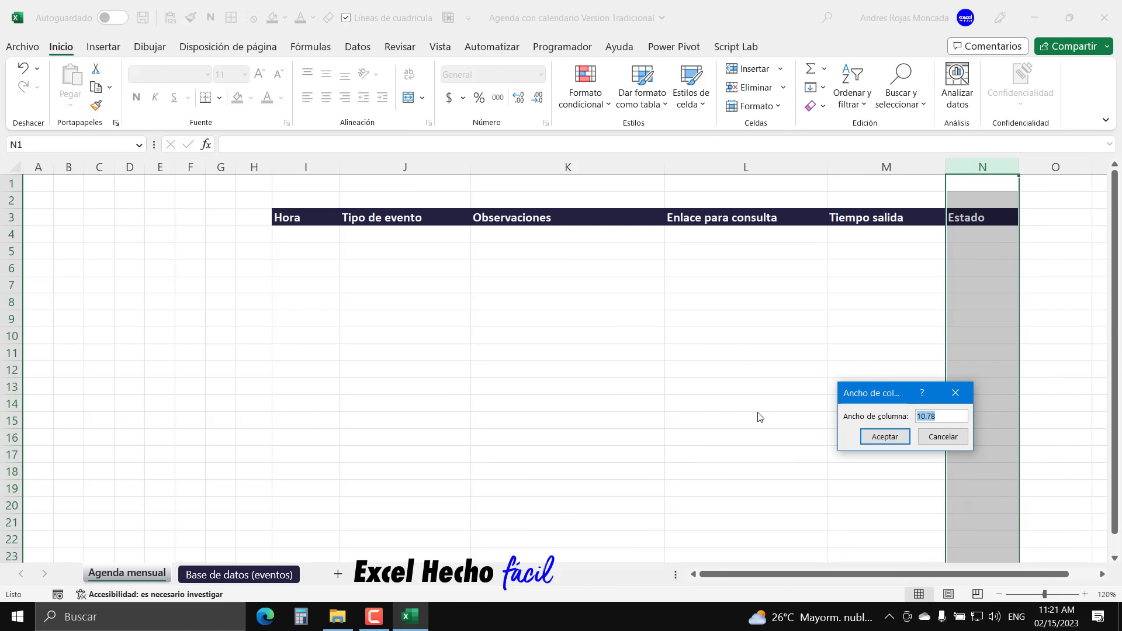
pyautogui.write('15')
pyautogui.press('Return')
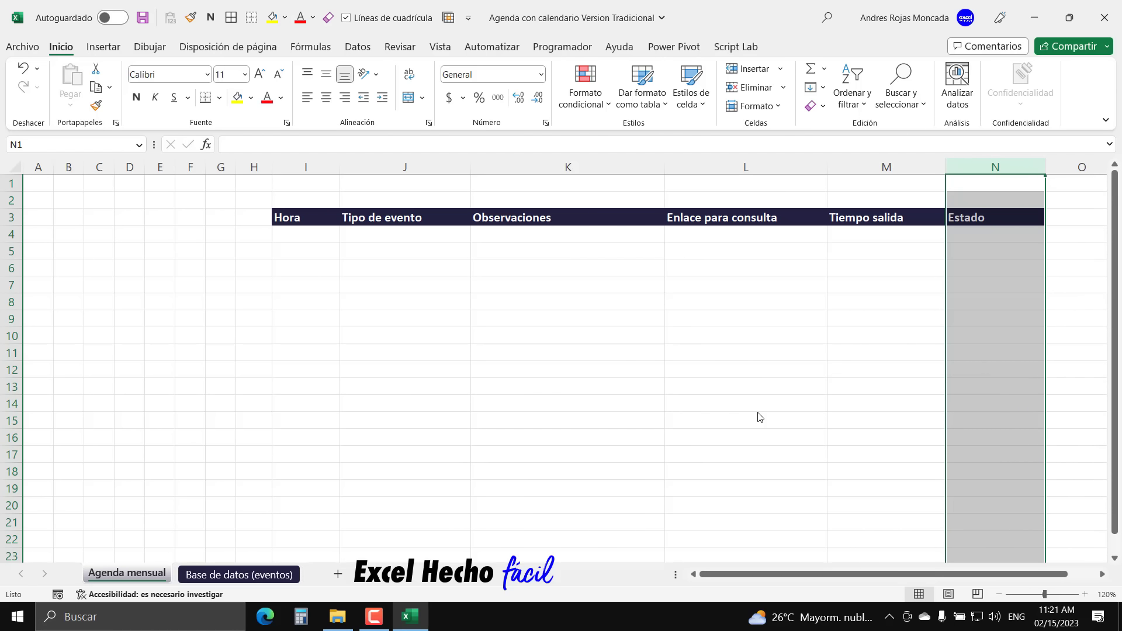
pyautogui.click(992, 197)
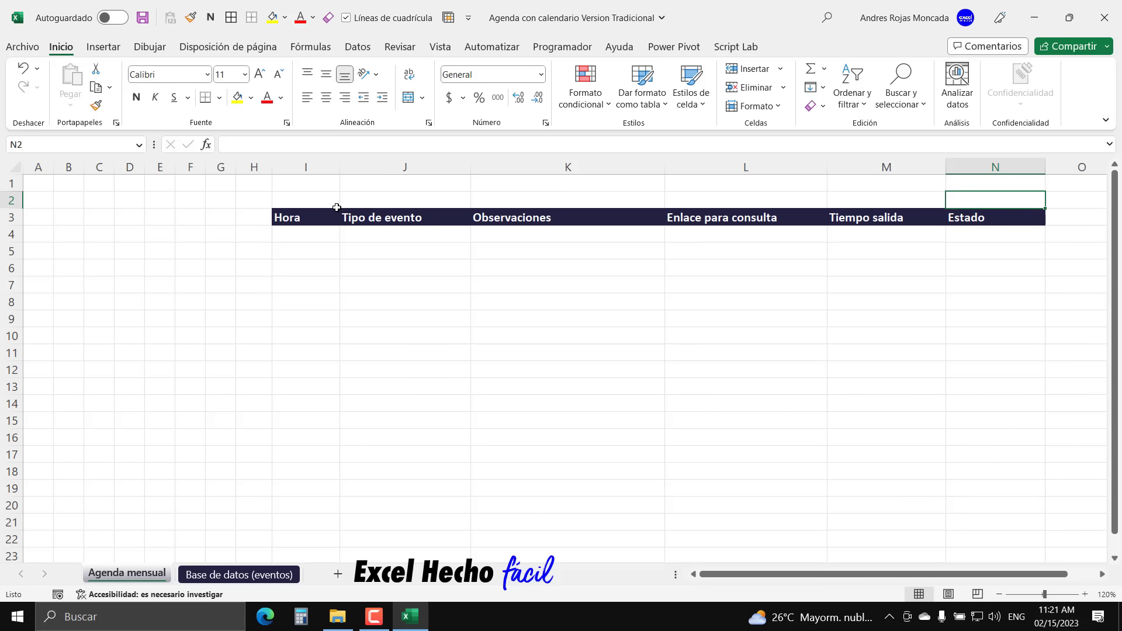
# - Enter the title Calendario in cell A3 and select the range A3:G3
pyautogui.moveTo(36, 217); pyautogui.dragTo(214, 215)
pyautogui.moveTo(37, 216); pyautogui.dragTo(221, 218)
pyautogui.click(45, 217)
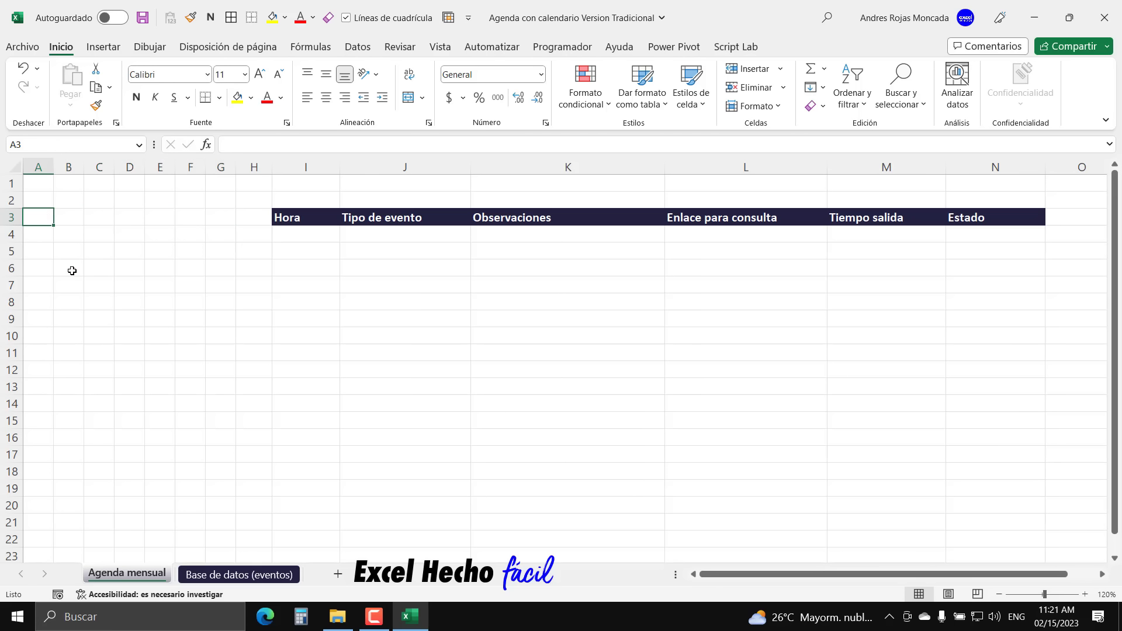
pyautogui.write('Calendario')
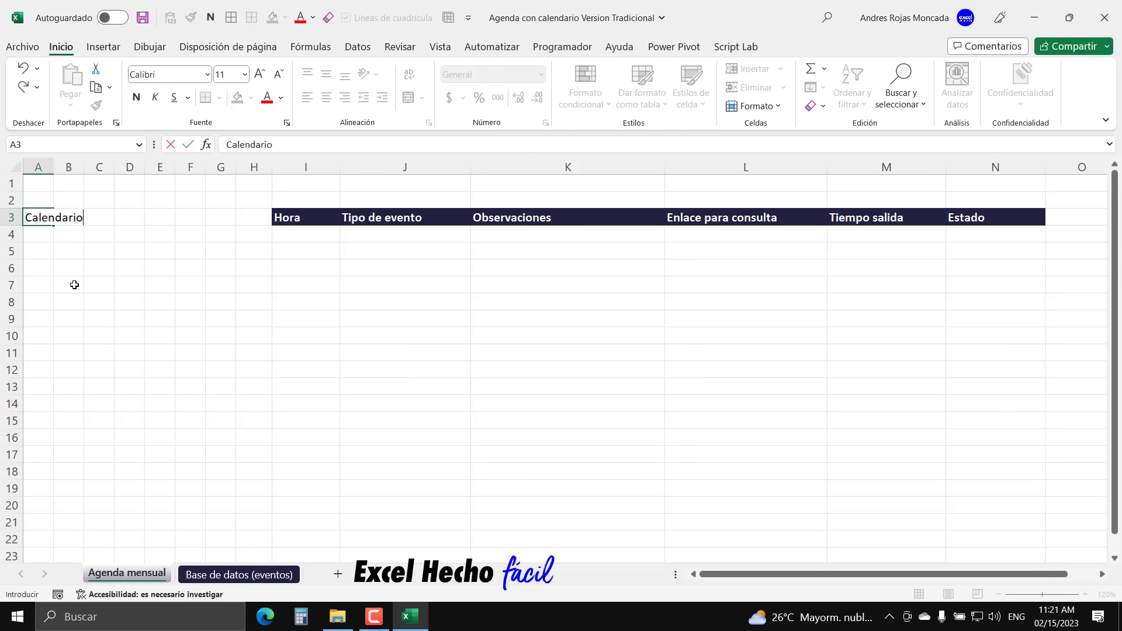
pyautogui.press('Return')
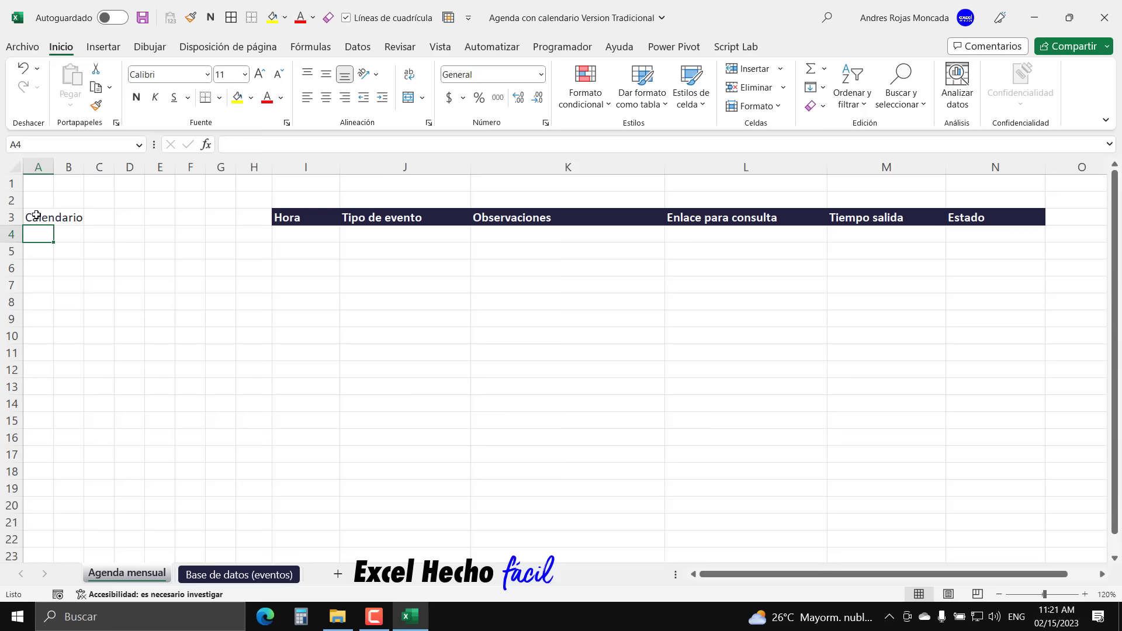
pyautogui.moveTo(32, 217); pyautogui.dragTo(207, 217)
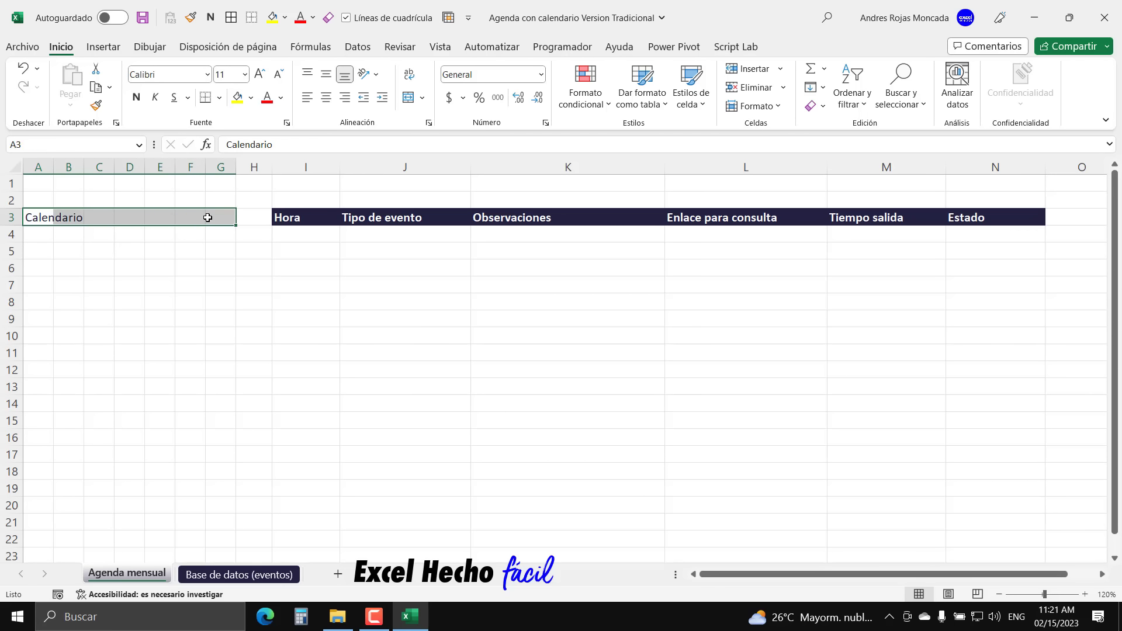
pyautogui.hotkey('ctrl', '1')
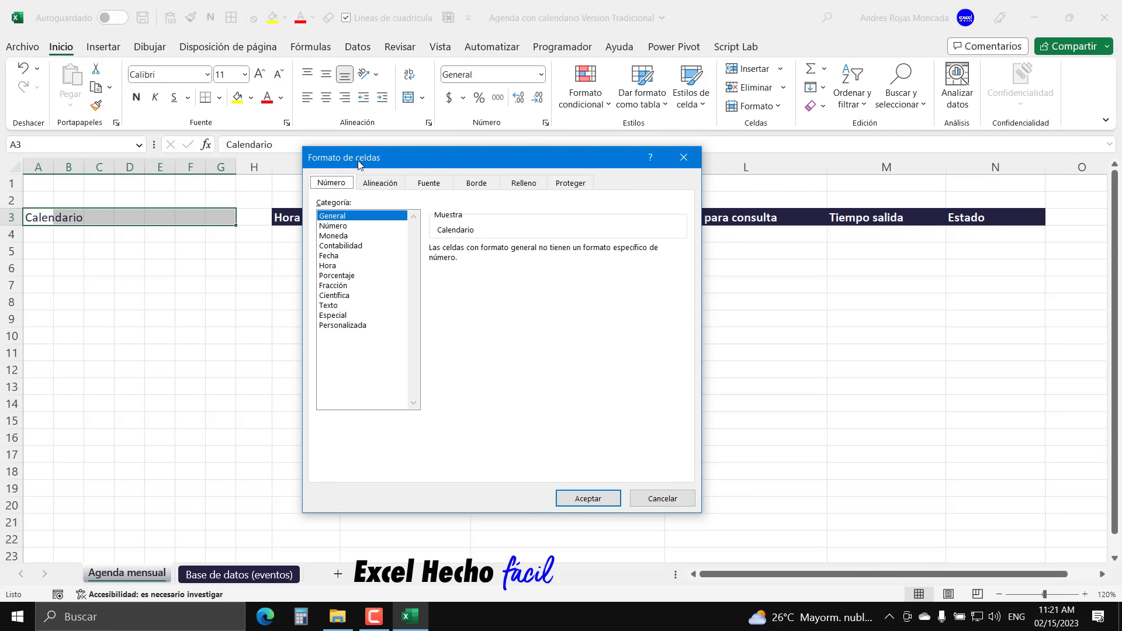
pyautogui.click(380, 185)
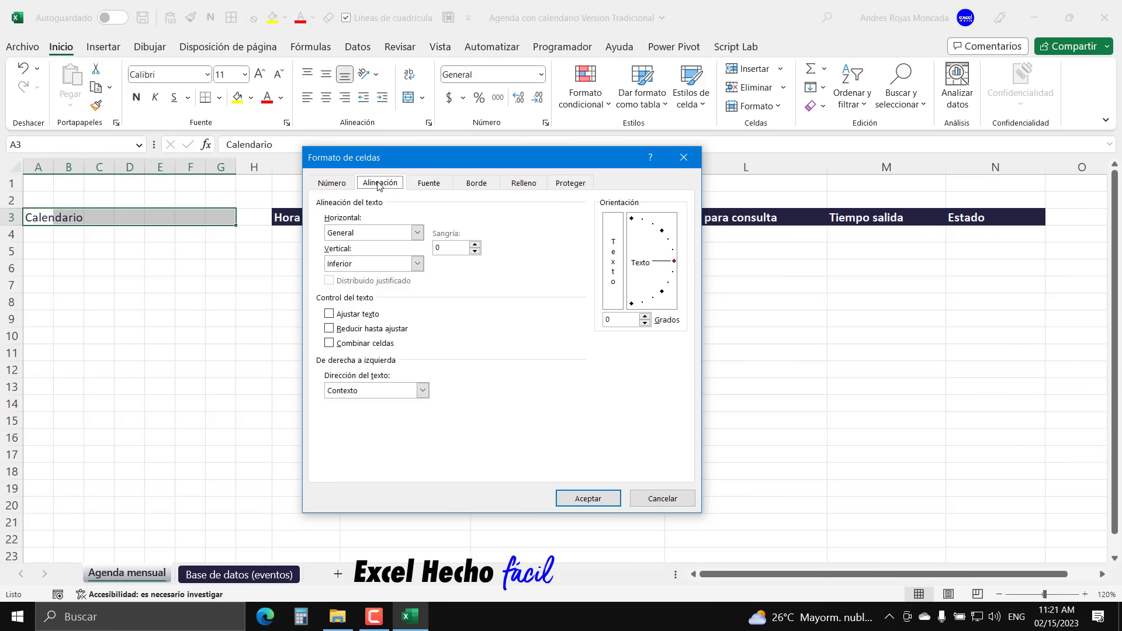
pyautogui.click(417, 233)
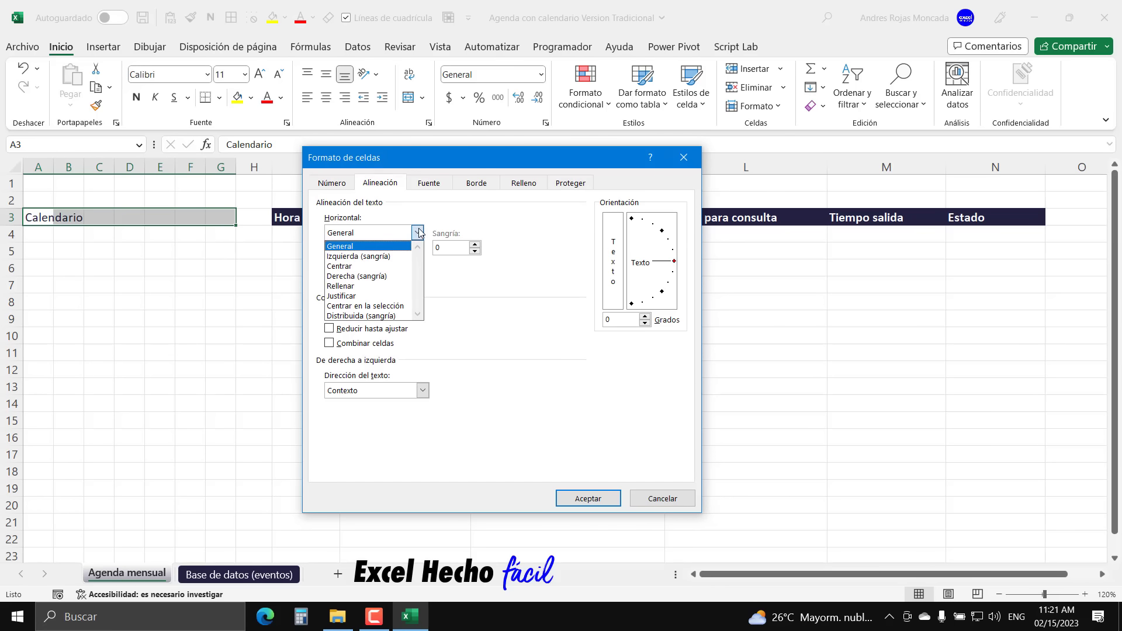
pyautogui.click(358, 297)
pyautogui.click(587, 507)
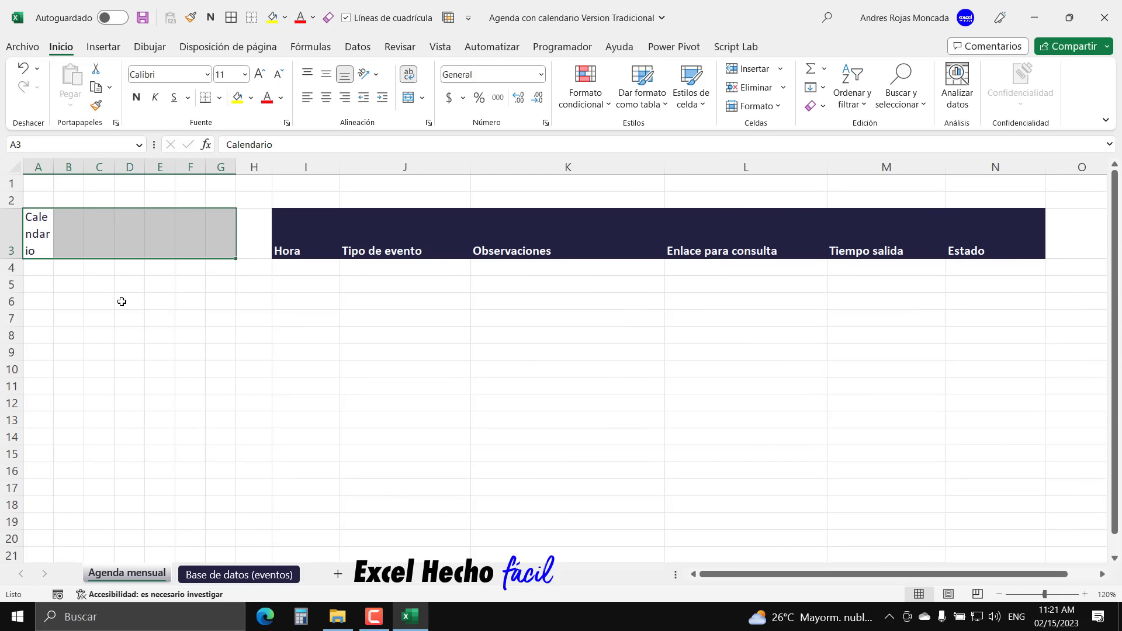
pyautogui.hotkey('ctrl', 'z')
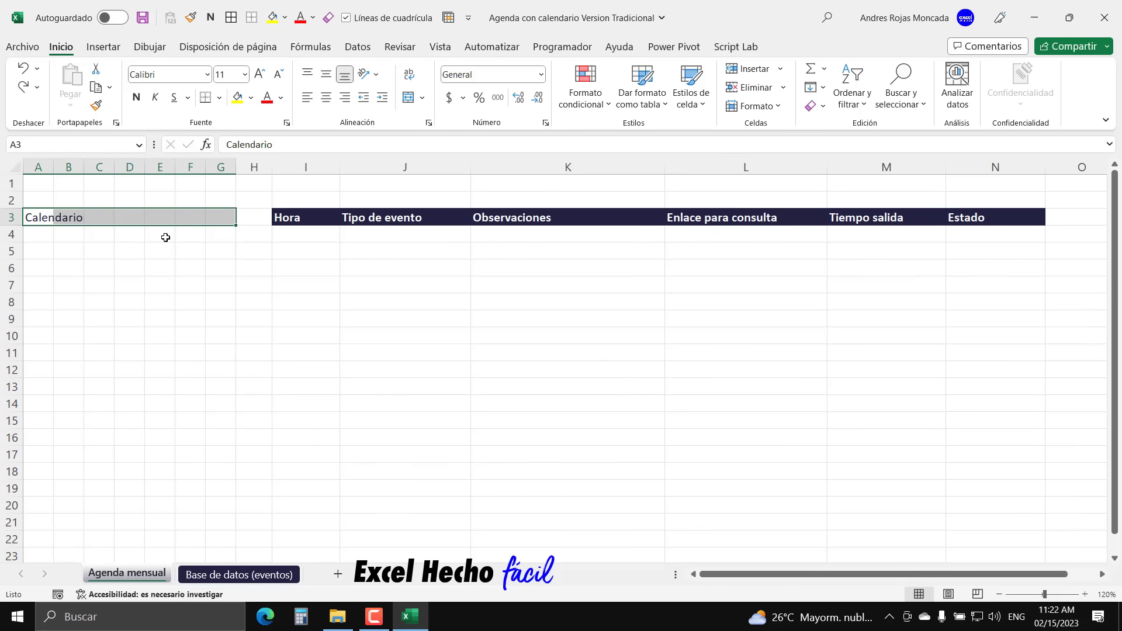
# - Center the Calendario title across A3:G3 with the Centrar en la selección alignment, without merging the cells
pyautogui.hotkey('ctrl', '1')
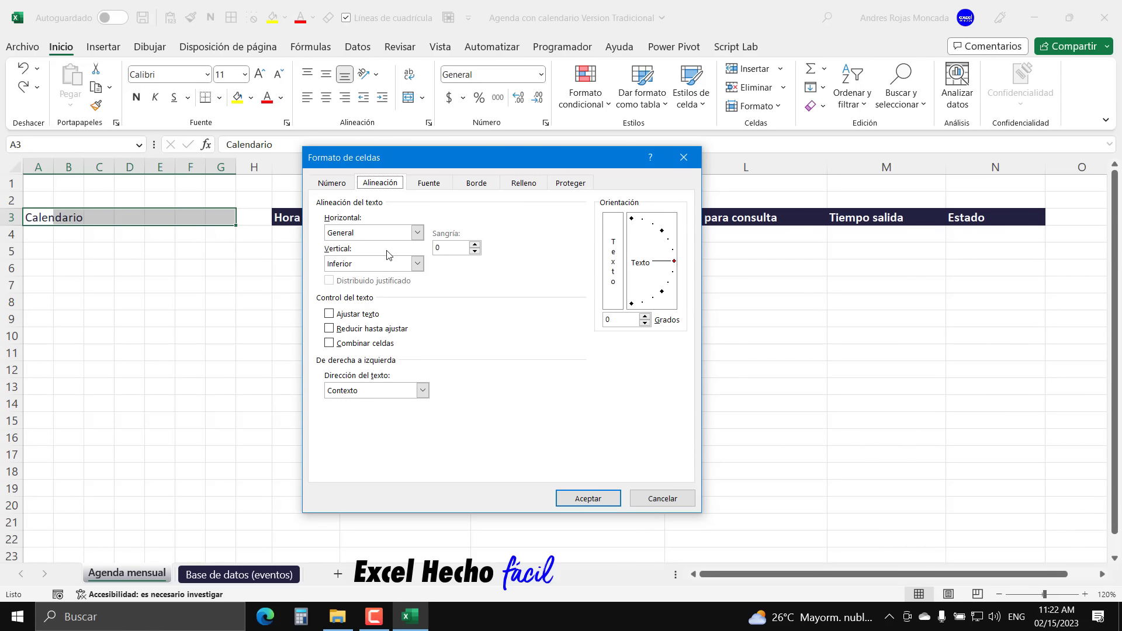
pyautogui.click(417, 233)
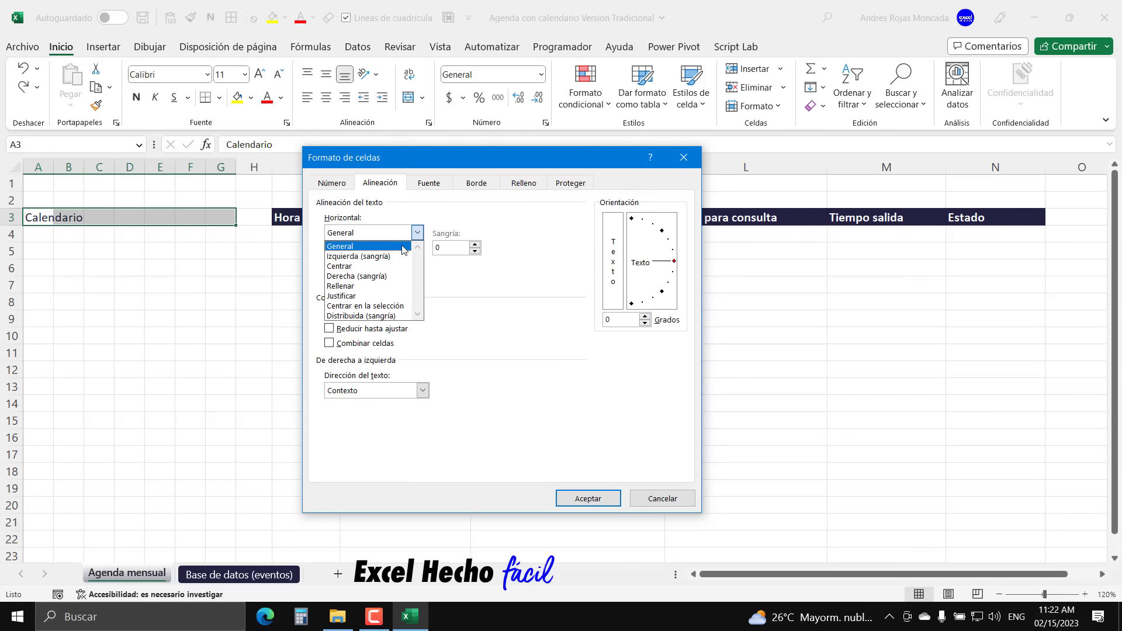
pyautogui.click(358, 304)
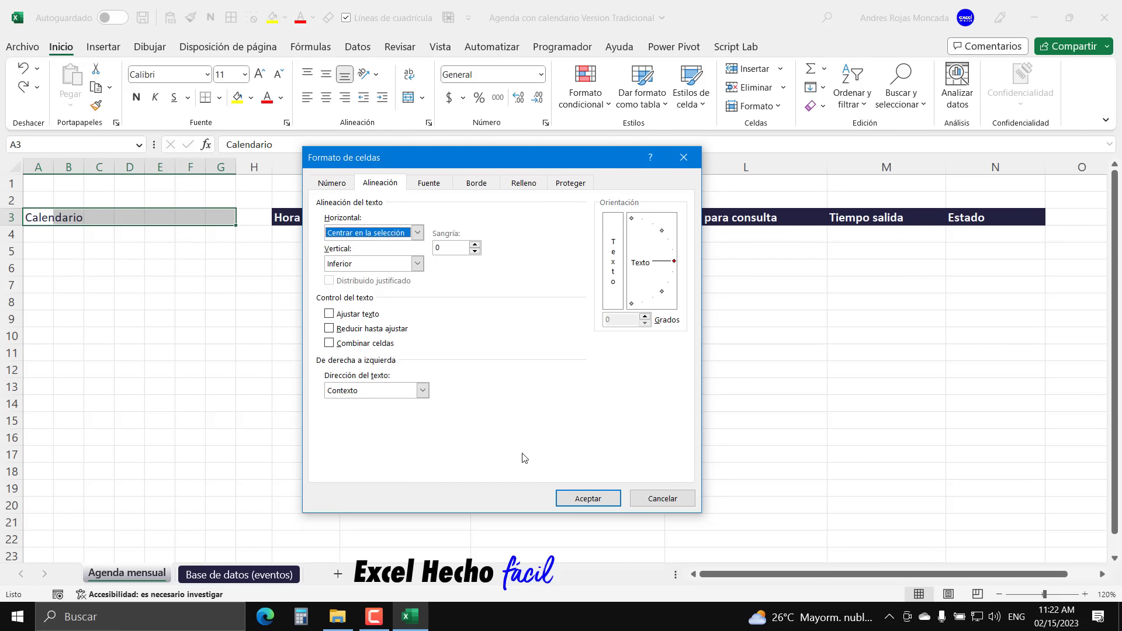
pyautogui.click(588, 499)
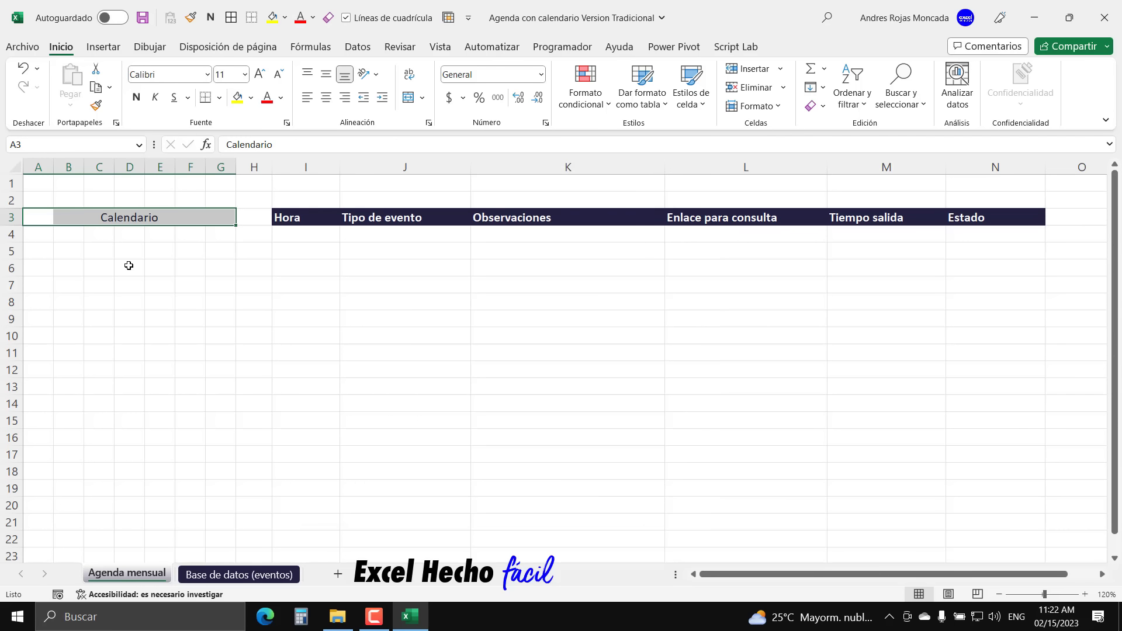
pyautogui.click(39, 216)
pyautogui.click(65, 217)
pyautogui.click(99, 218)
pyautogui.click(136, 220)
# - Format the Calendario header A3:G3 with the dark navy theme fill and bold white text
pyautogui.moveTo(36, 218); pyautogui.dragTo(228, 218)
pyautogui.click(251, 97)
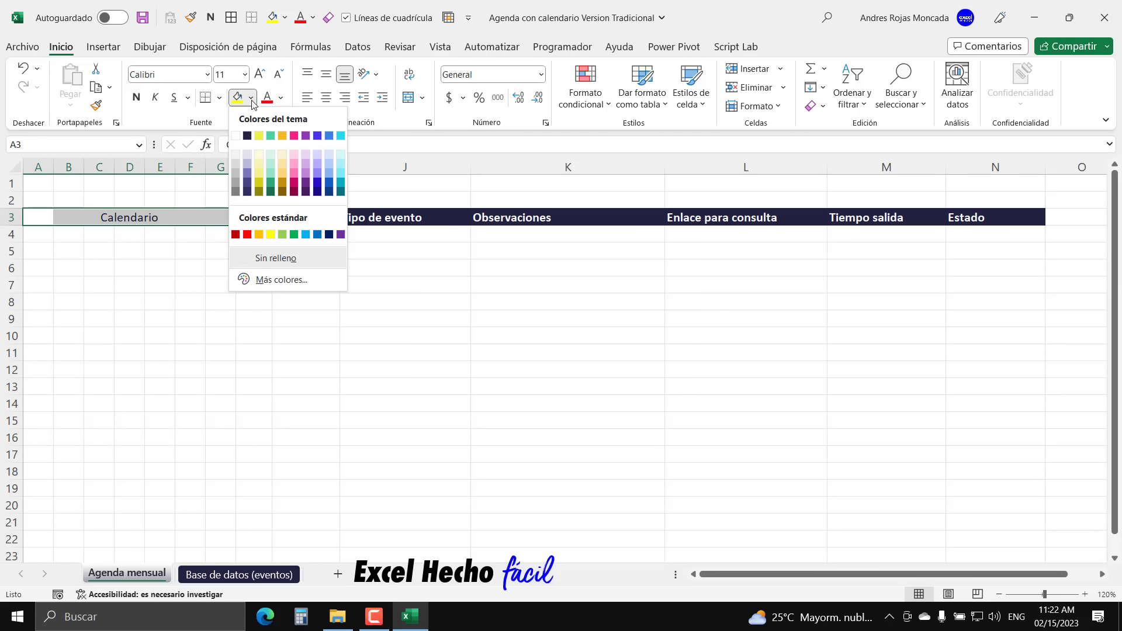
pyautogui.click(247, 136)
pyautogui.click(281, 98)
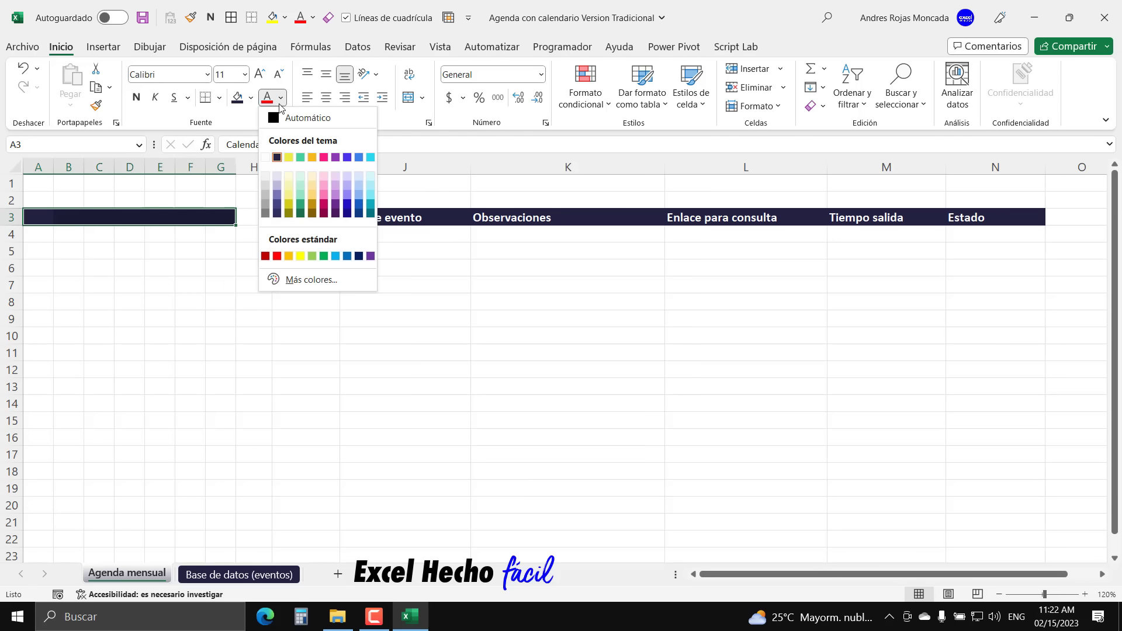
pyautogui.click(266, 155)
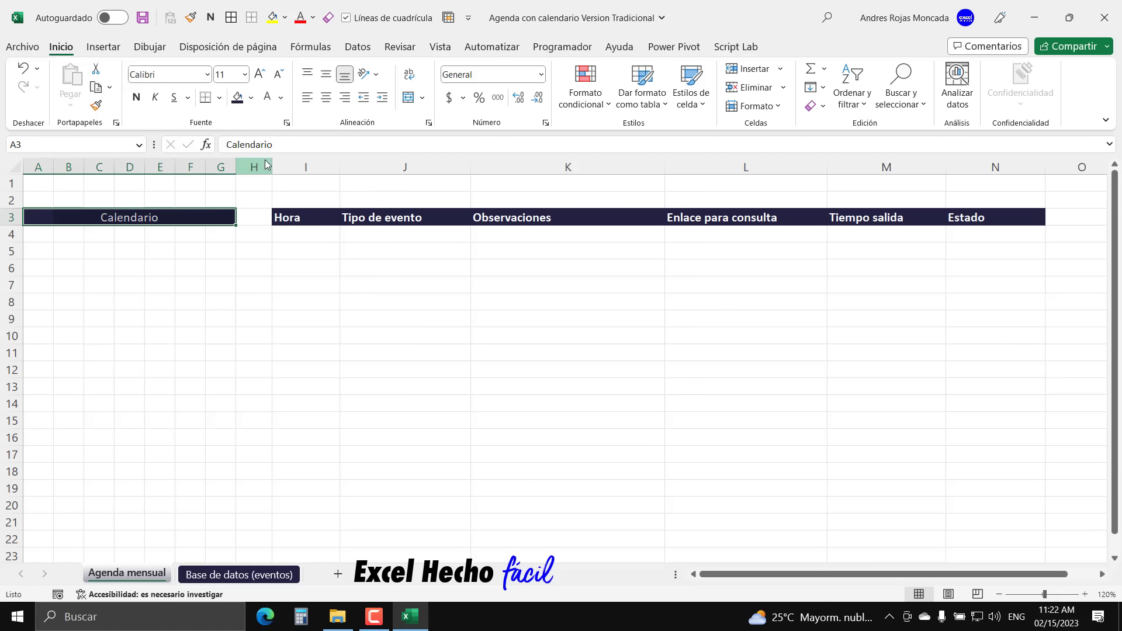
pyautogui.click(136, 98)
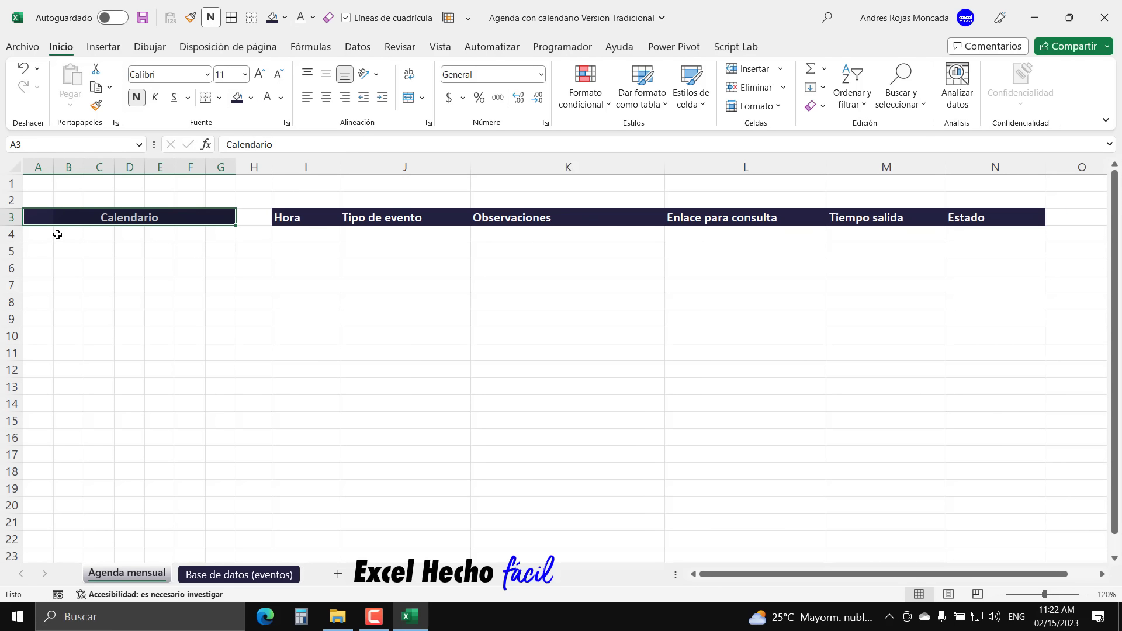
# - Apply a thick bottom border to the Calendario header A3:G3 and the event headers I3:N3
pyautogui.click(220, 97)
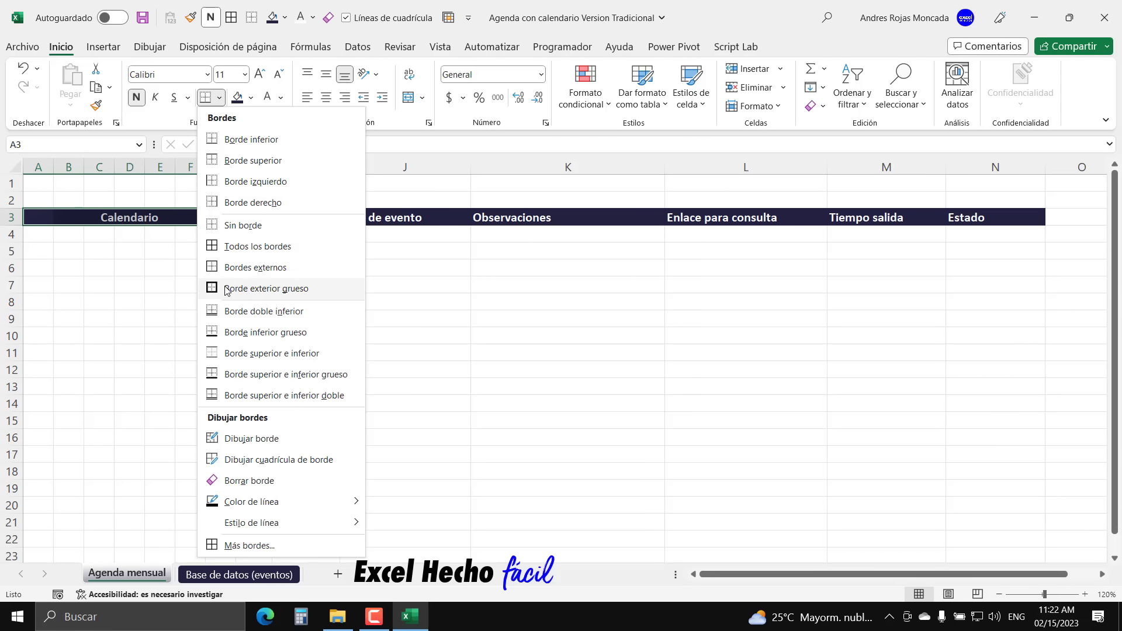
pyautogui.click(228, 333)
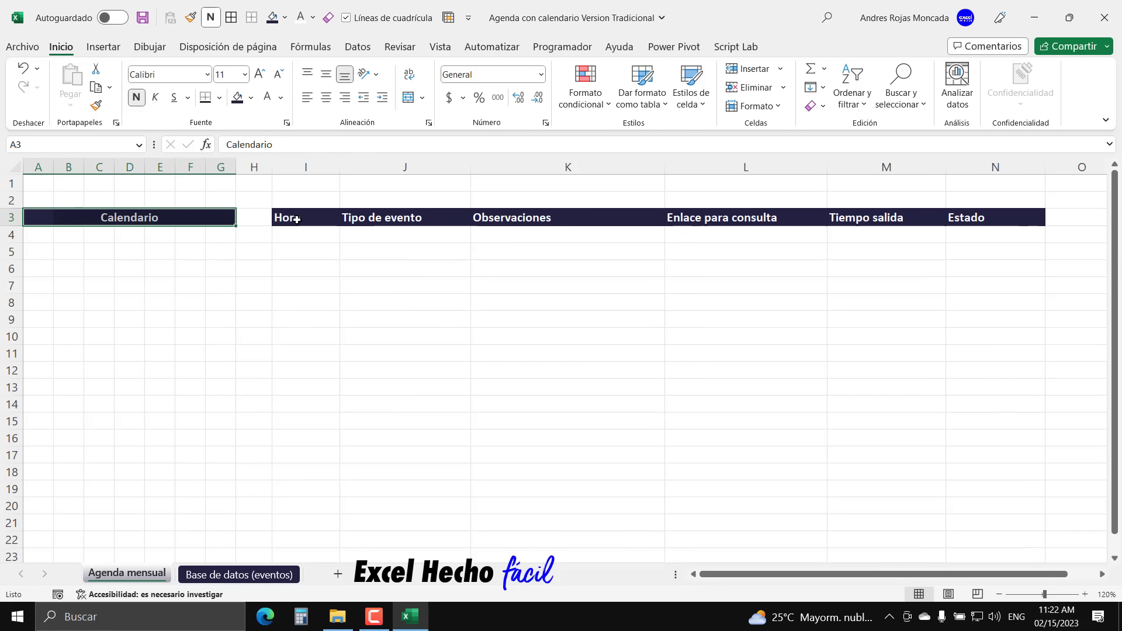
pyautogui.moveTo(294, 218); pyautogui.dragTo(965, 217)
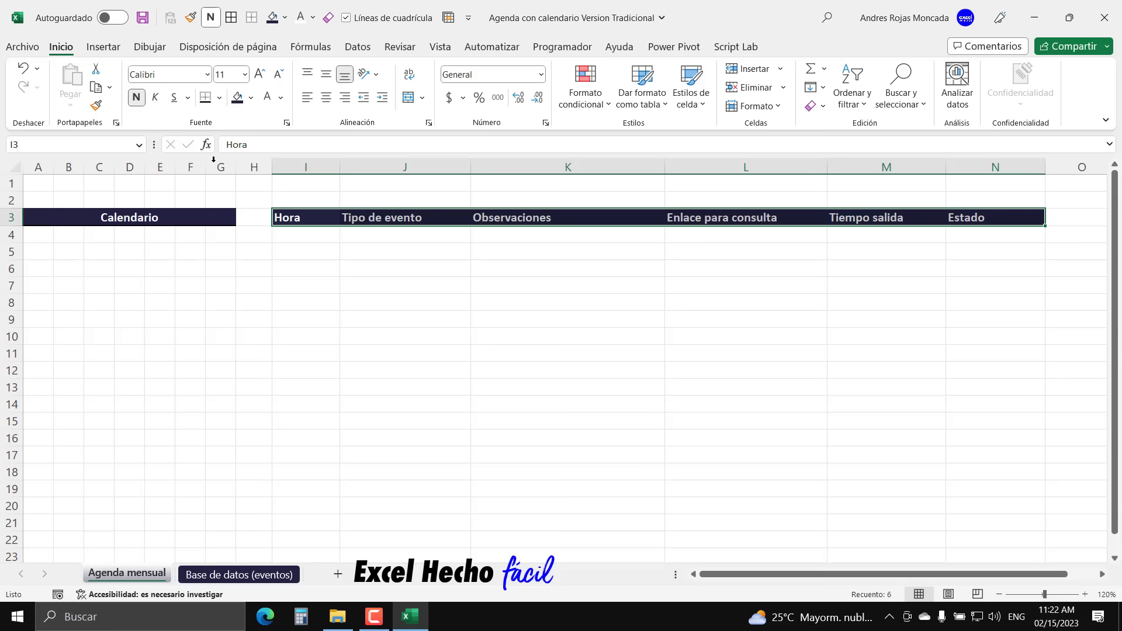
# - Enter Lun in A4 and fill the abbreviated weekday names across to Dom in G4
pyautogui.moveTo(39, 235); pyautogui.dragTo(233, 243)
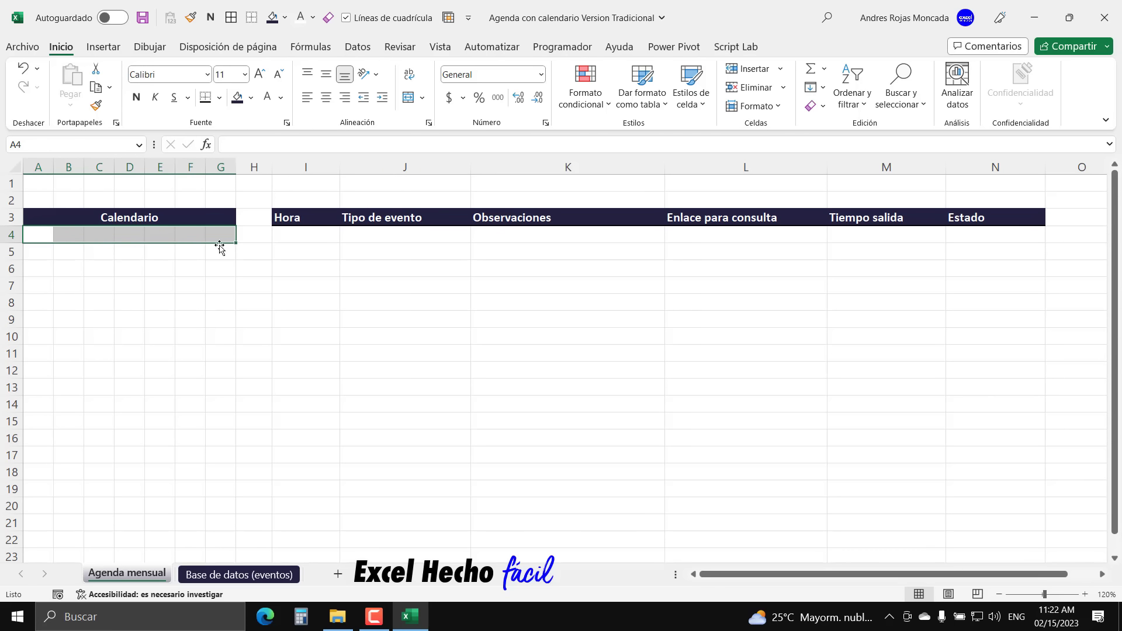
pyautogui.click(37, 234)
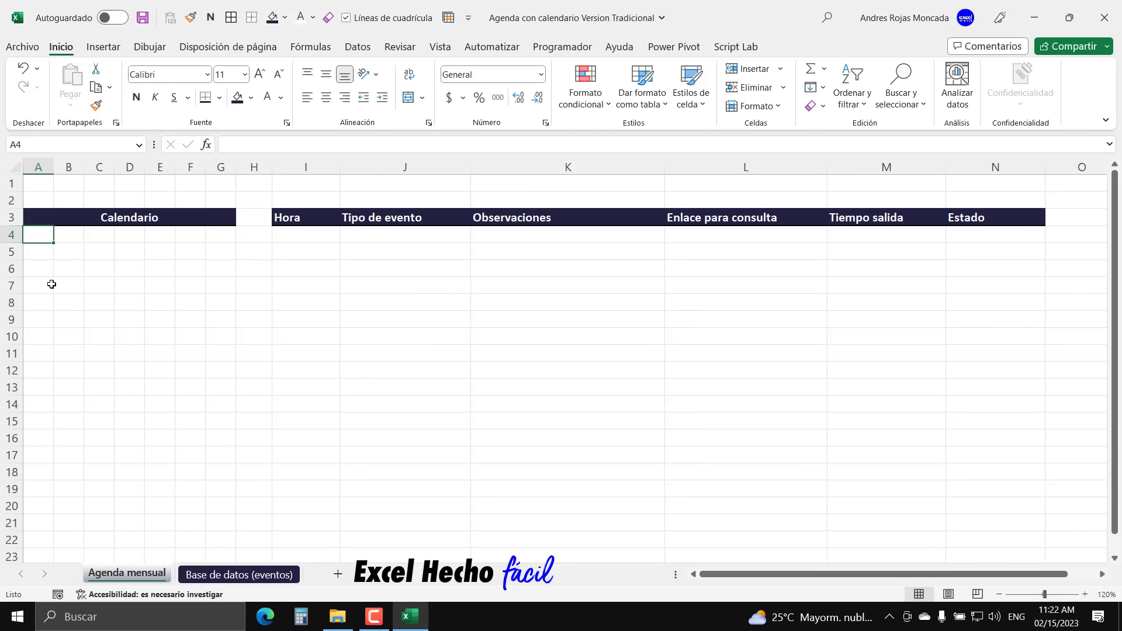
pyautogui.write('Lun')
pyautogui.press('Tab')
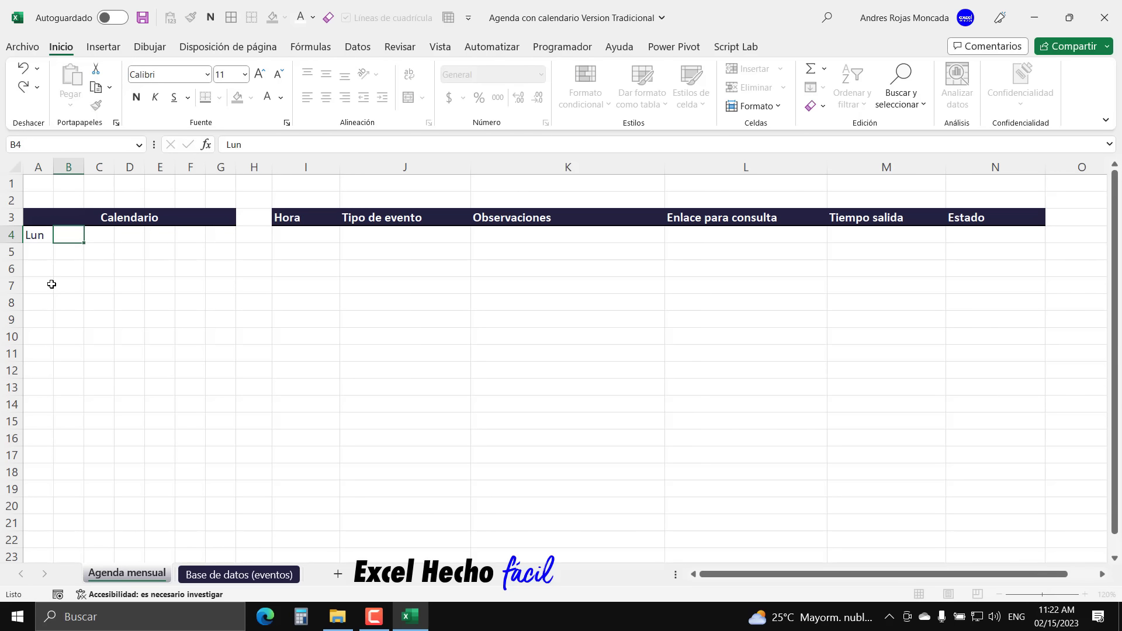
pyautogui.click(40, 238)
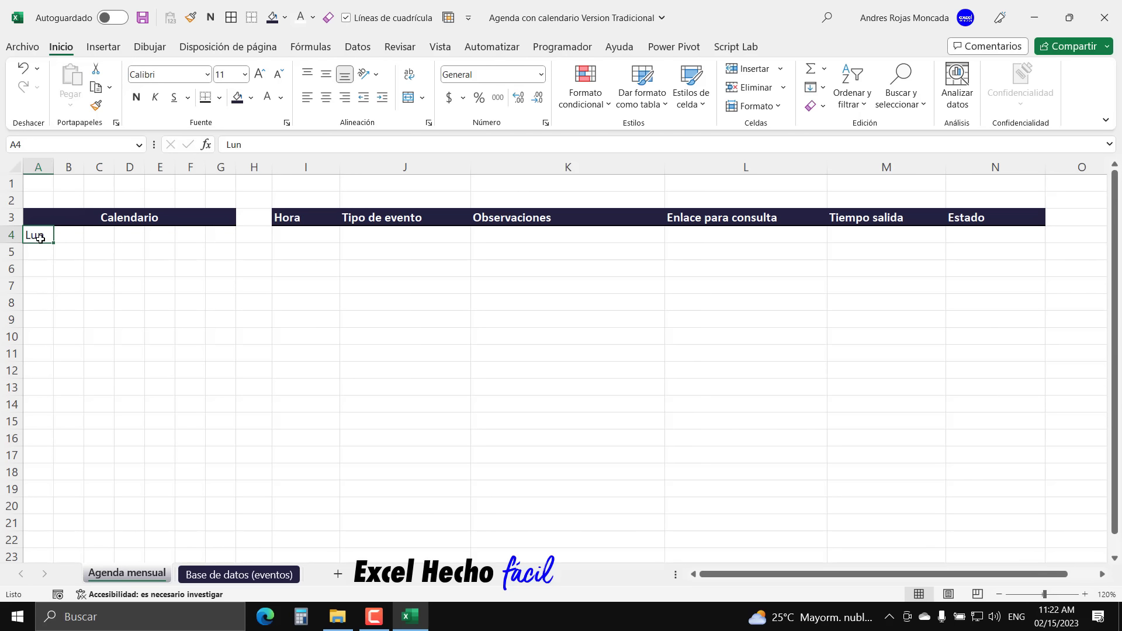
pyautogui.moveTo(53, 244); pyautogui.dragTo(228, 244)
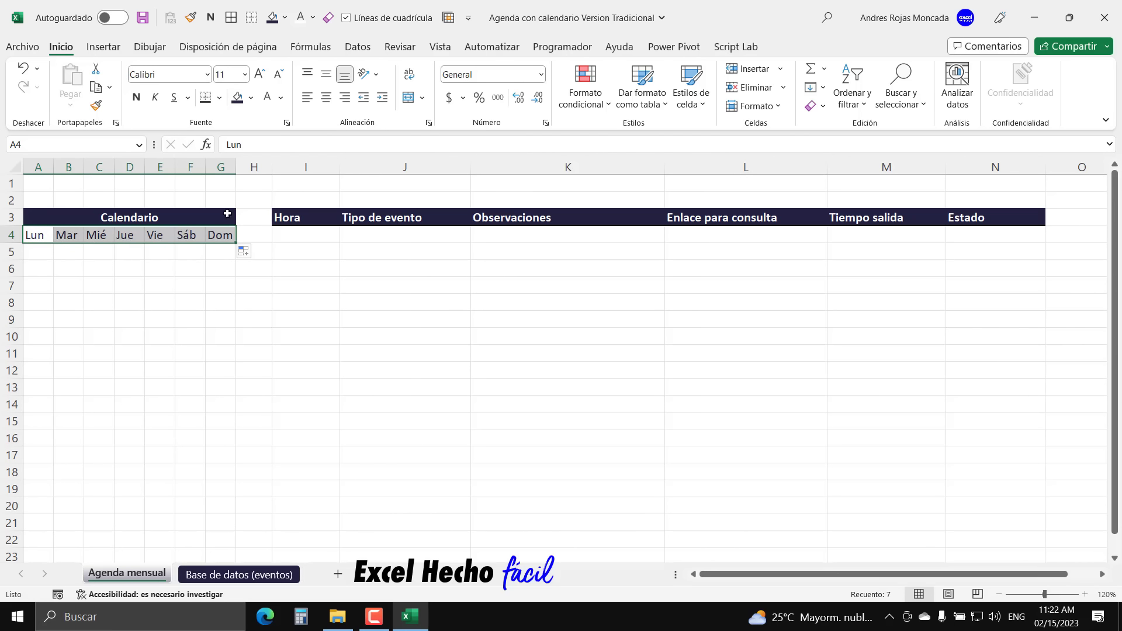
# - Format the weekday row A4:G4 with centered bold text, the lightest green theme fill and a bottom border
pyautogui.click(326, 98)
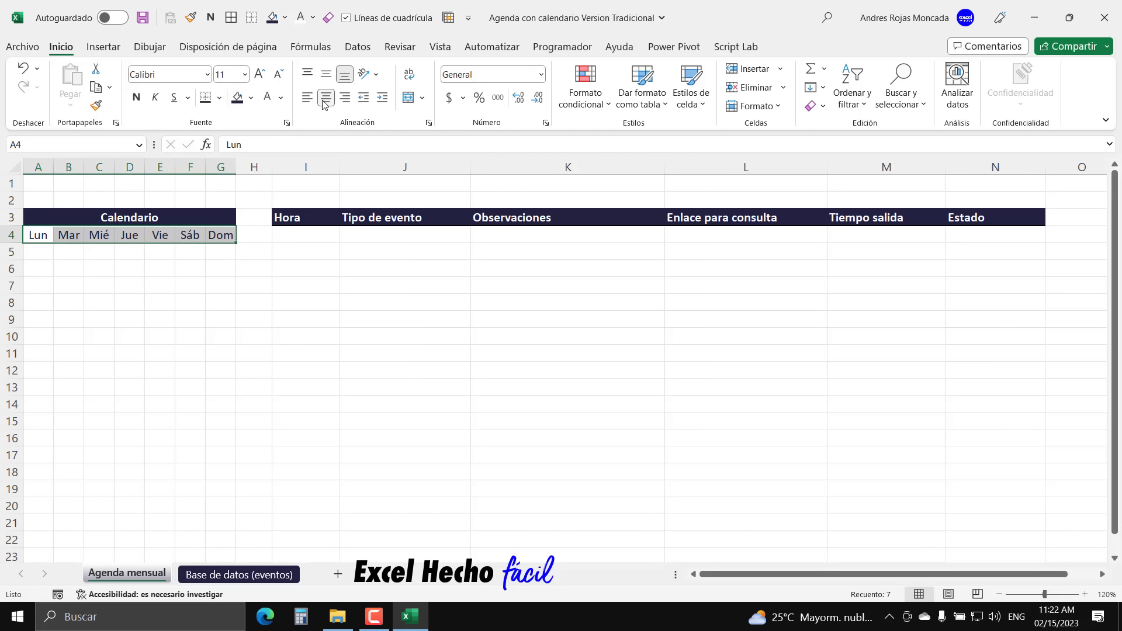
pyautogui.click(252, 100)
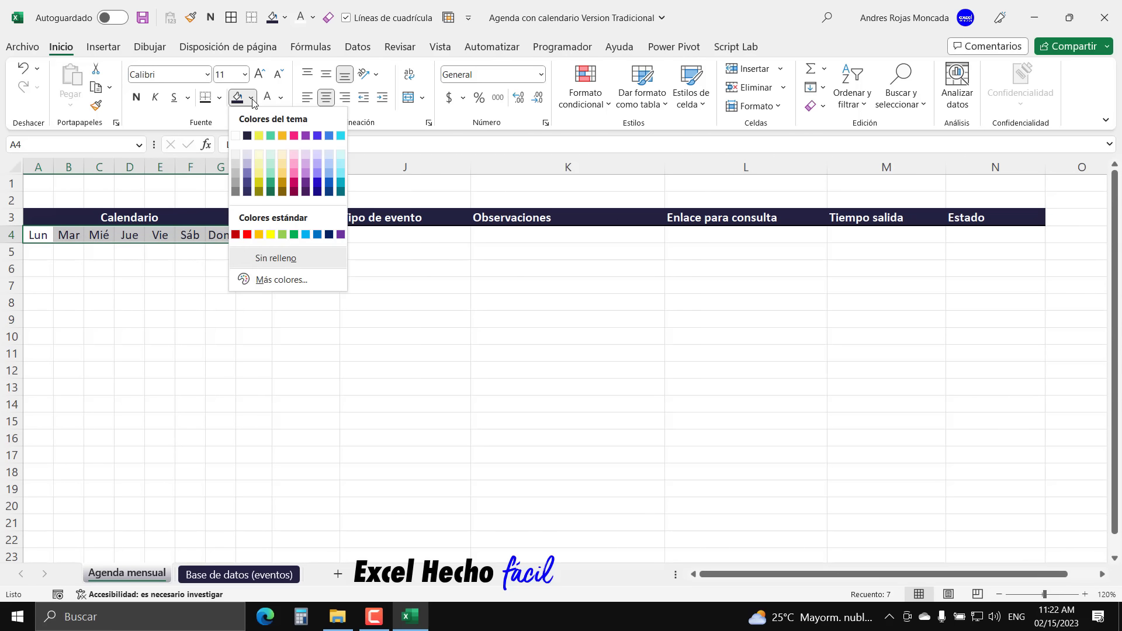
pyautogui.click(270, 154)
pyautogui.click(136, 97)
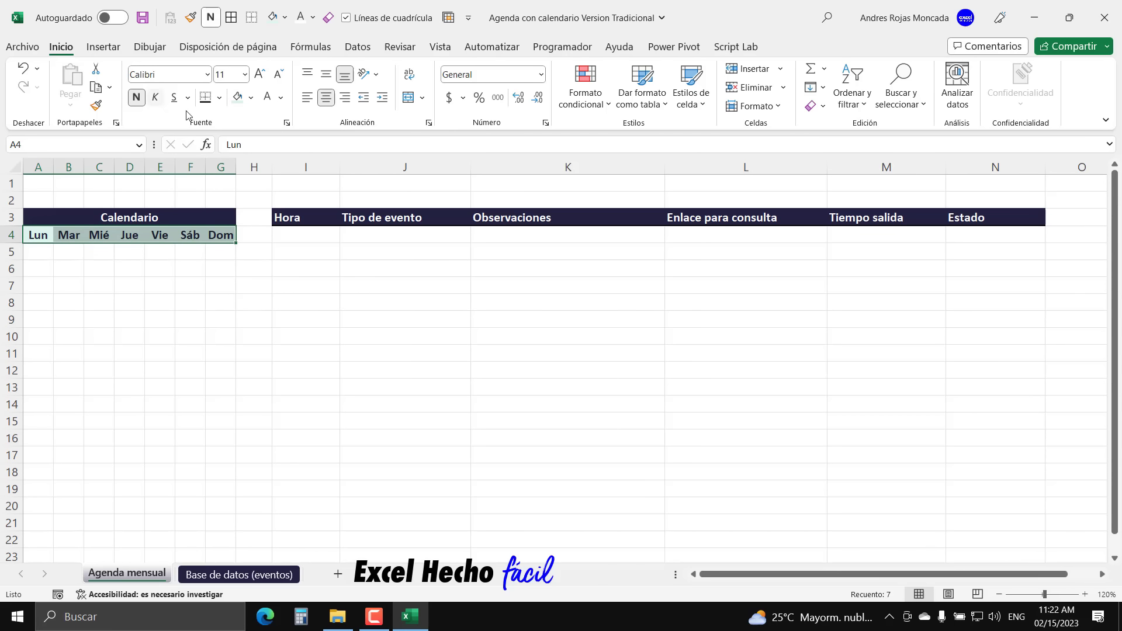
pyautogui.click(219, 98)
pyautogui.click(222, 141)
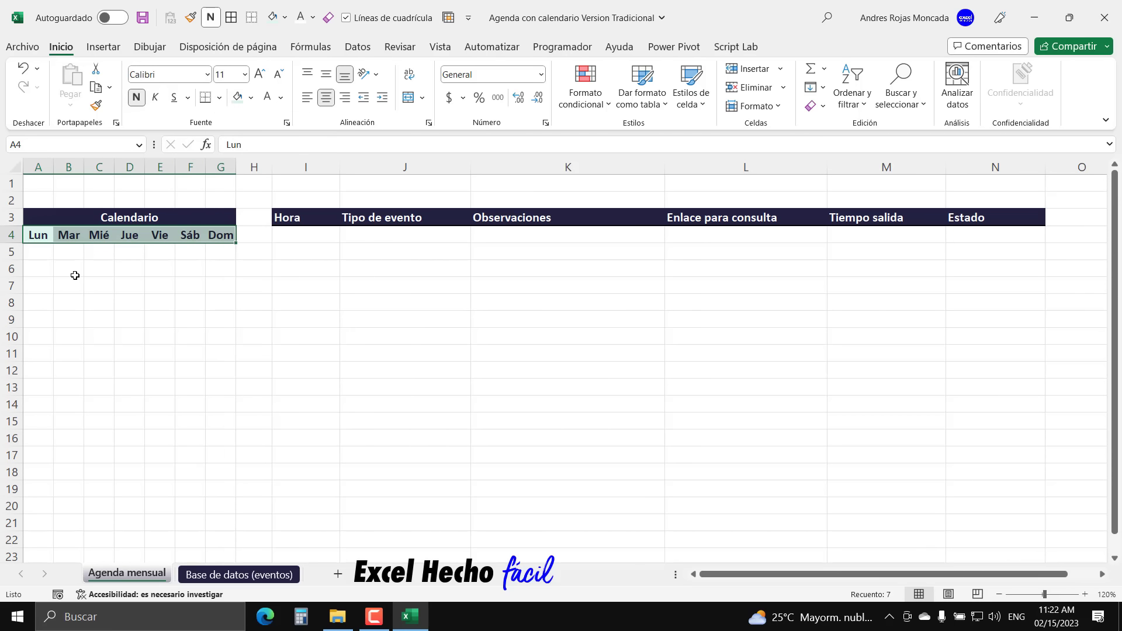
# - Fill the calendar body A5:G10 with the same light green and add a bottom border along A10:G10
pyautogui.click(47, 254)
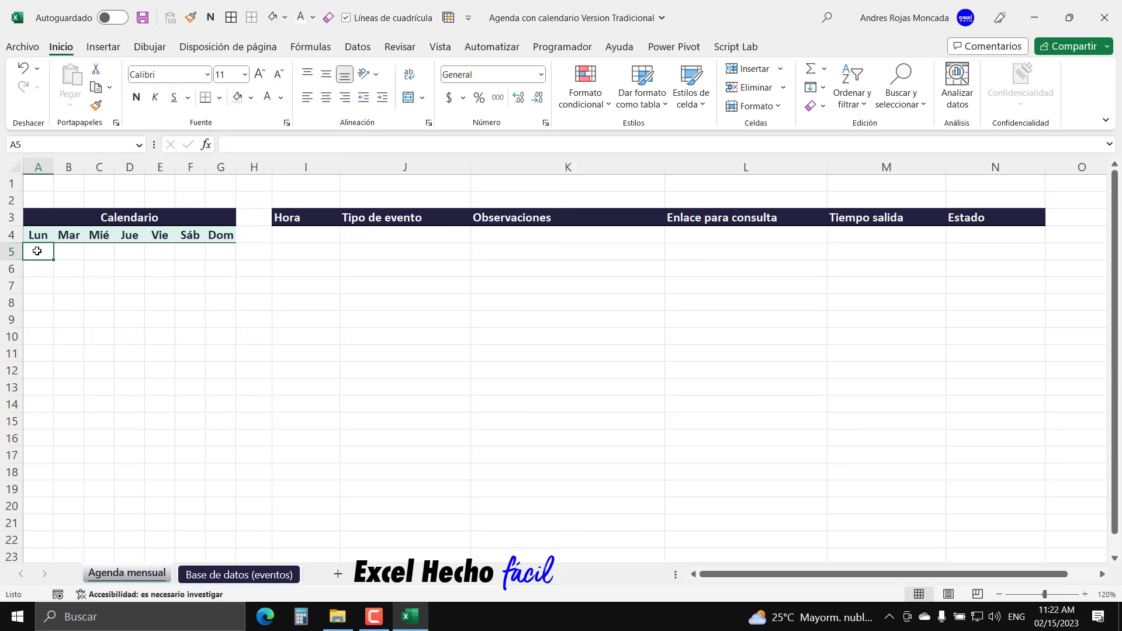
pyautogui.moveTo(37, 250); pyautogui.dragTo(218, 284)
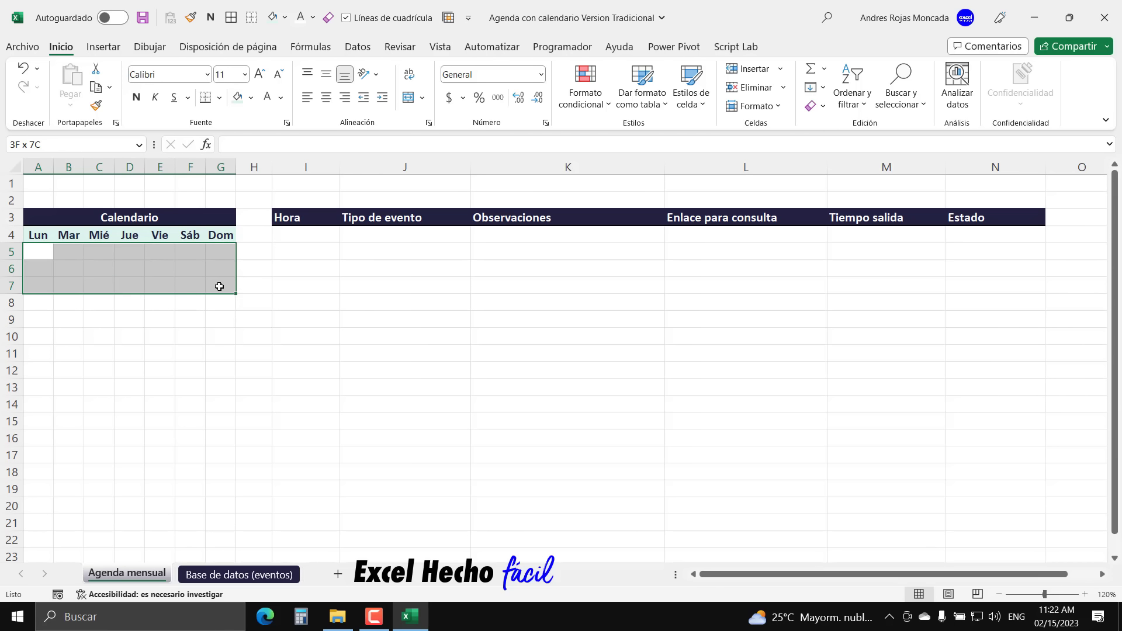
pyautogui.click(39, 251)
pyautogui.moveTo(39, 251); pyautogui.dragTo(221, 334)
pyautogui.click(241, 102)
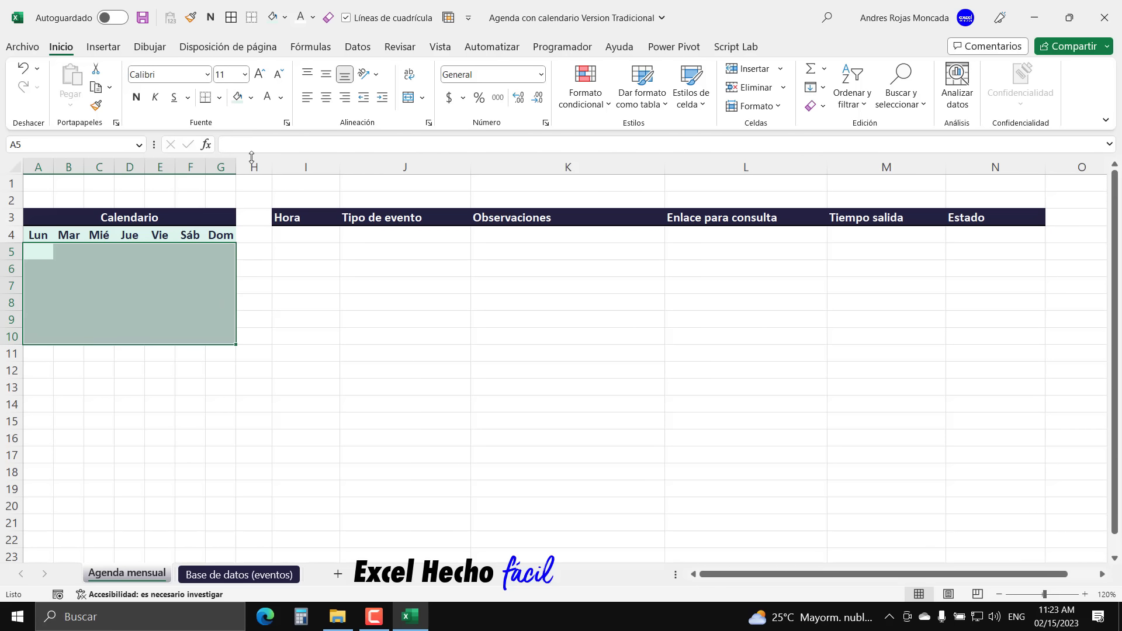
pyautogui.moveTo(36, 338); pyautogui.dragTo(228, 338)
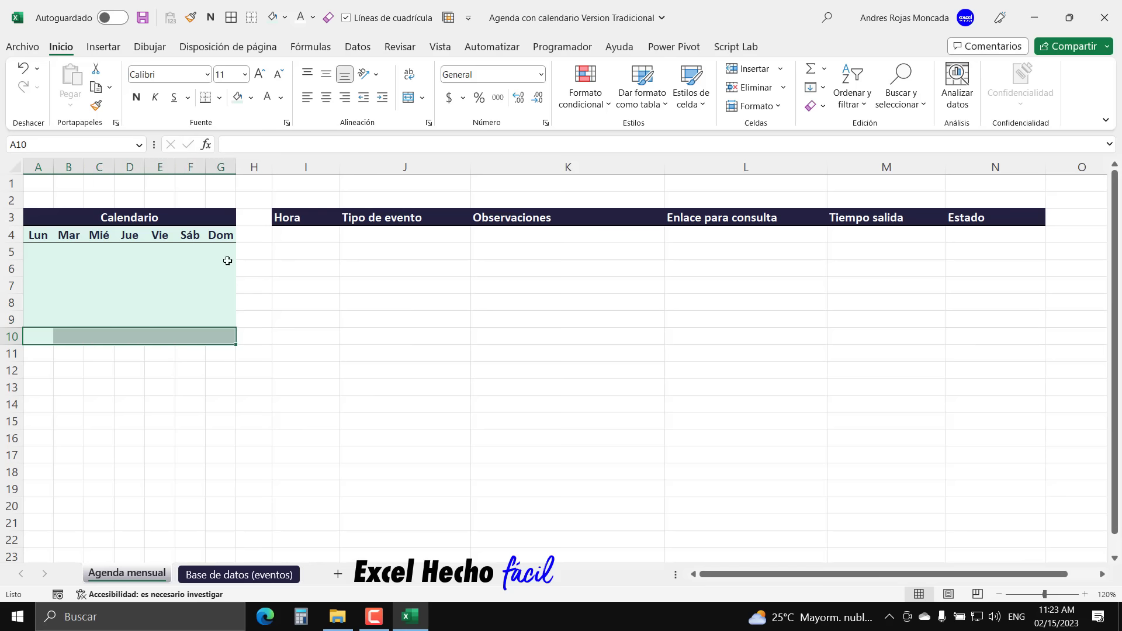
pyautogui.click(205, 97)
pyautogui.click(120, 383)
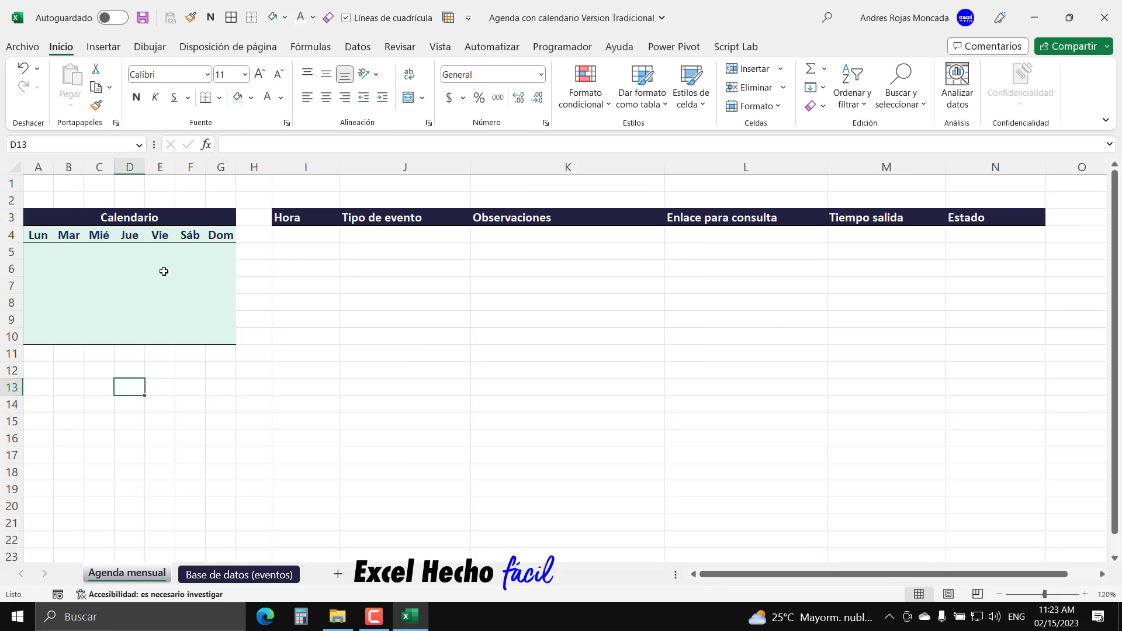
# - Examine how the current month's days fall under the weekdays in the system calendar
pyautogui.click(1029, 608)
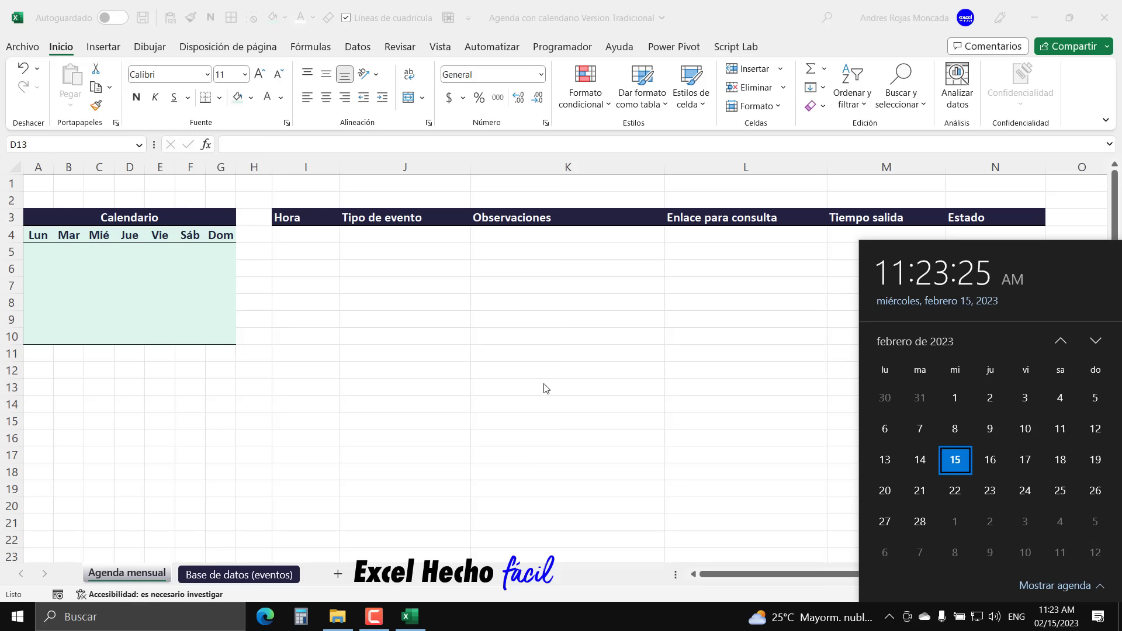
pyautogui.press('Escape')
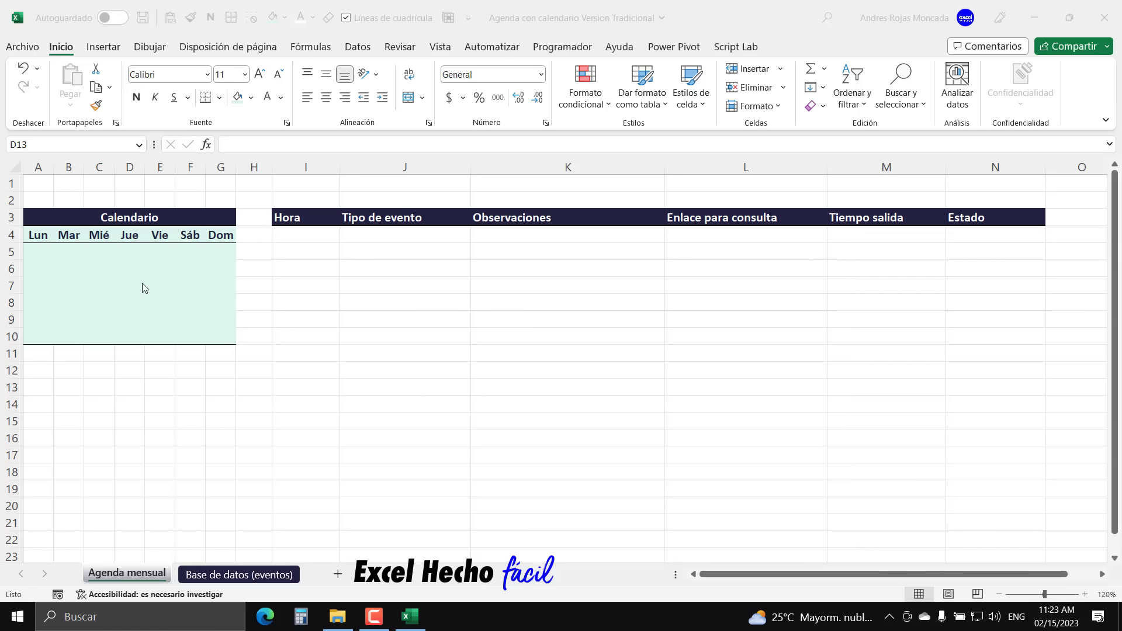
pyautogui.click(43, 253)
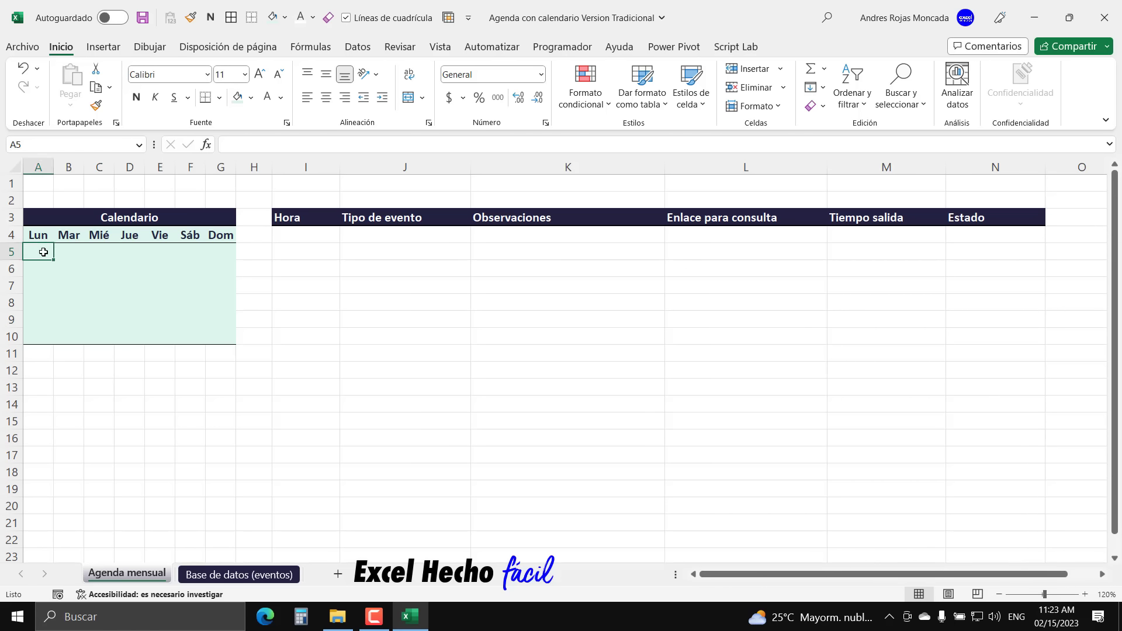
# - Enter the label Mes in A1 and merge B1:D1 beside it, keeping the merged cell left-aligned
pyautogui.click(42, 184)
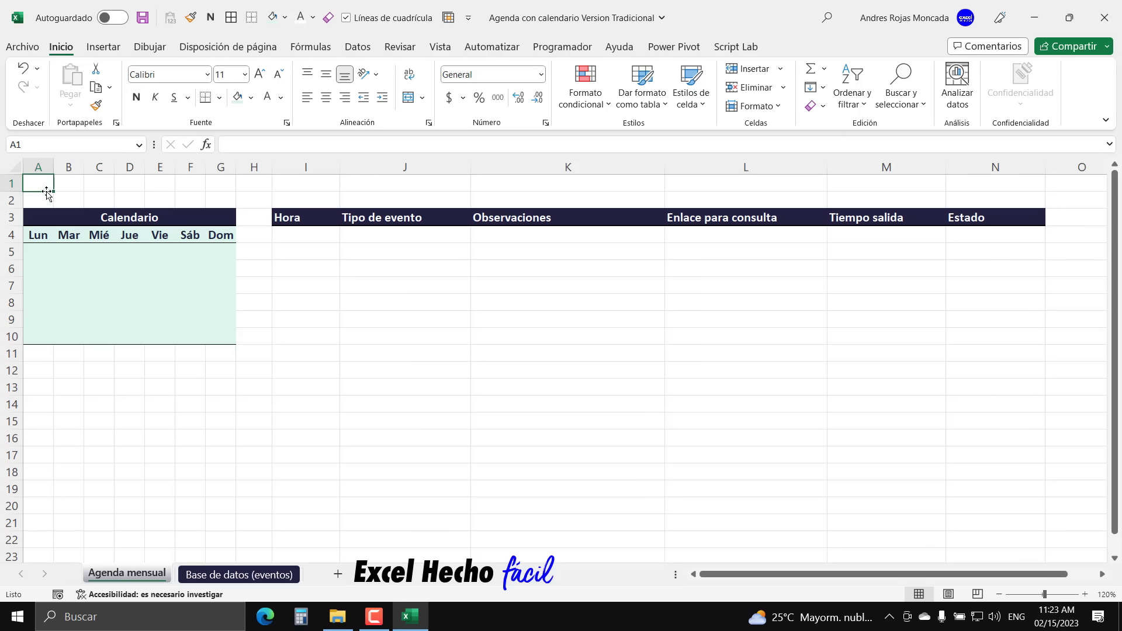
pyautogui.write('Mes')
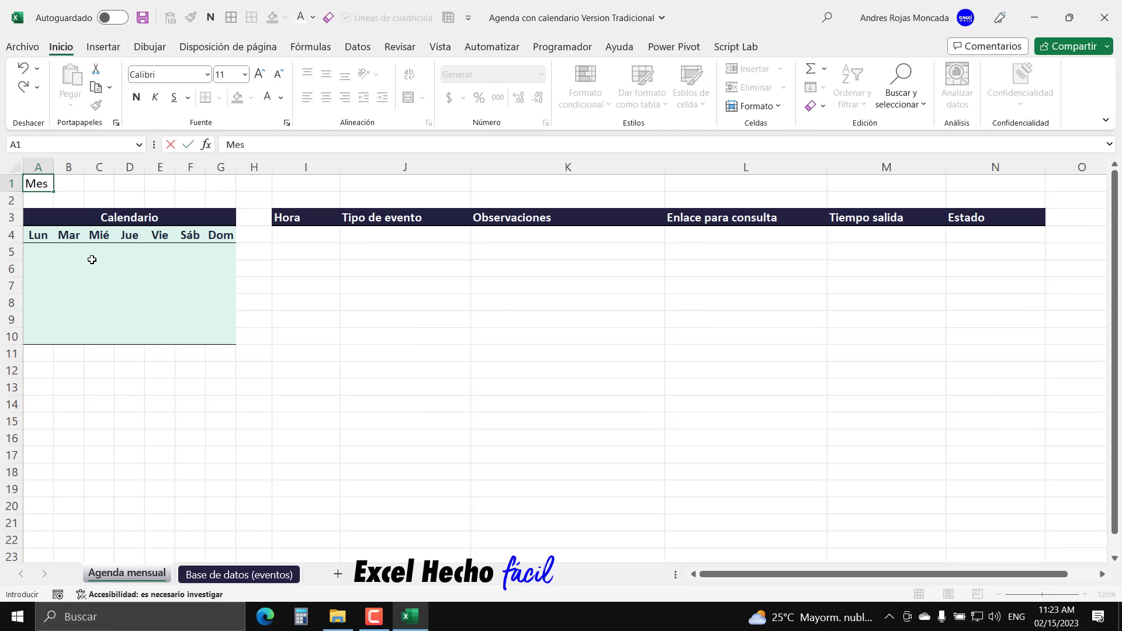
pyautogui.press('Tab')
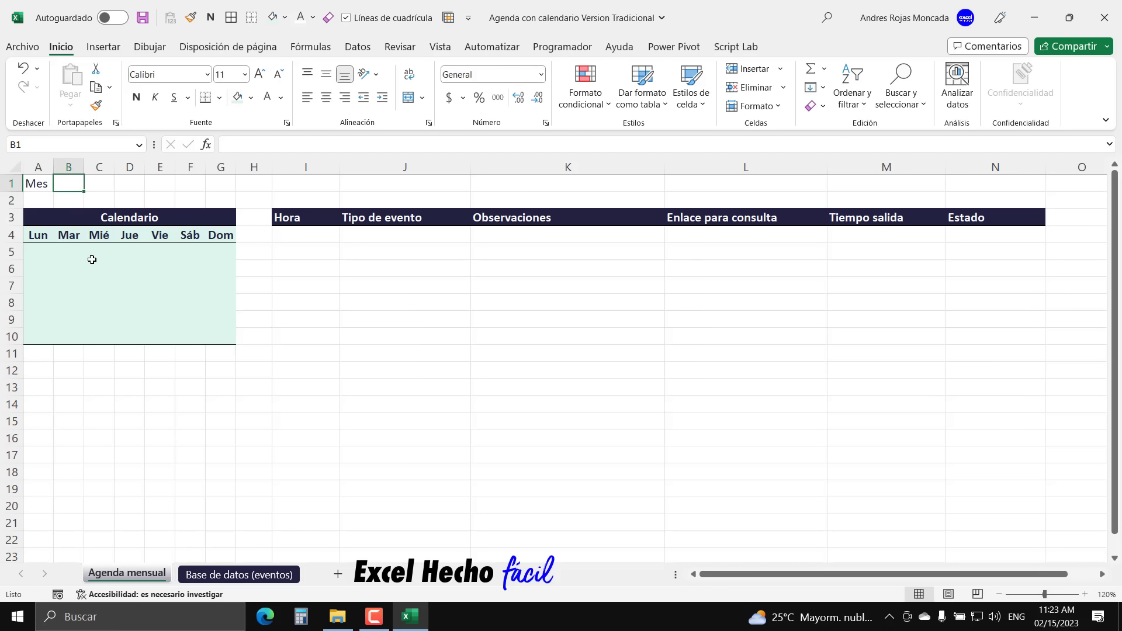
pyautogui.moveTo(71, 179); pyautogui.dragTo(124, 182)
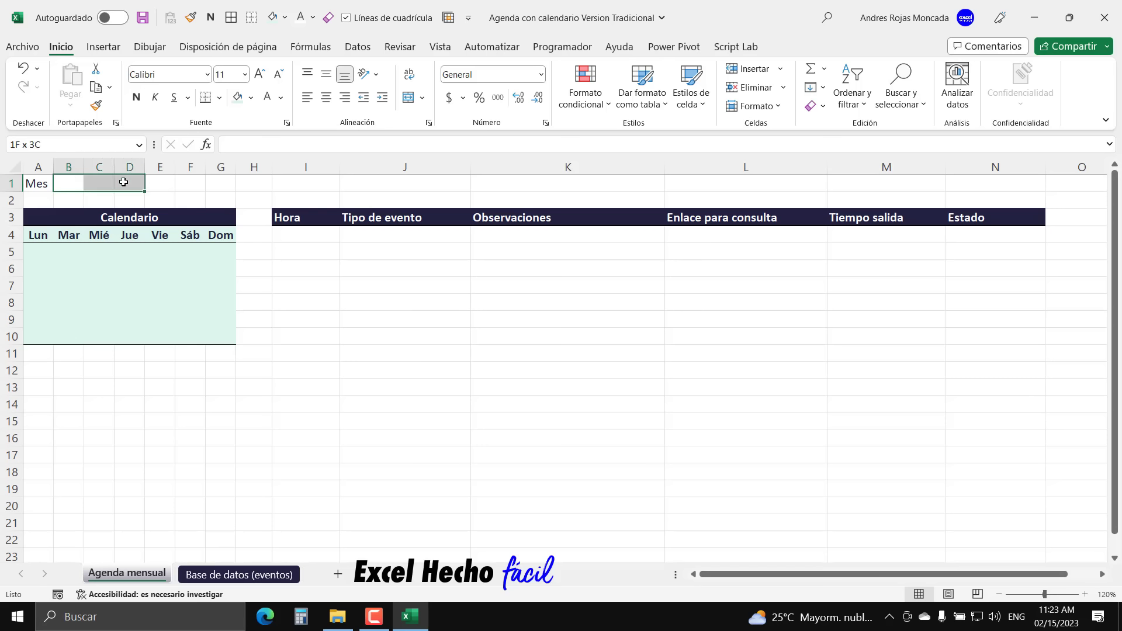
pyautogui.click(407, 102)
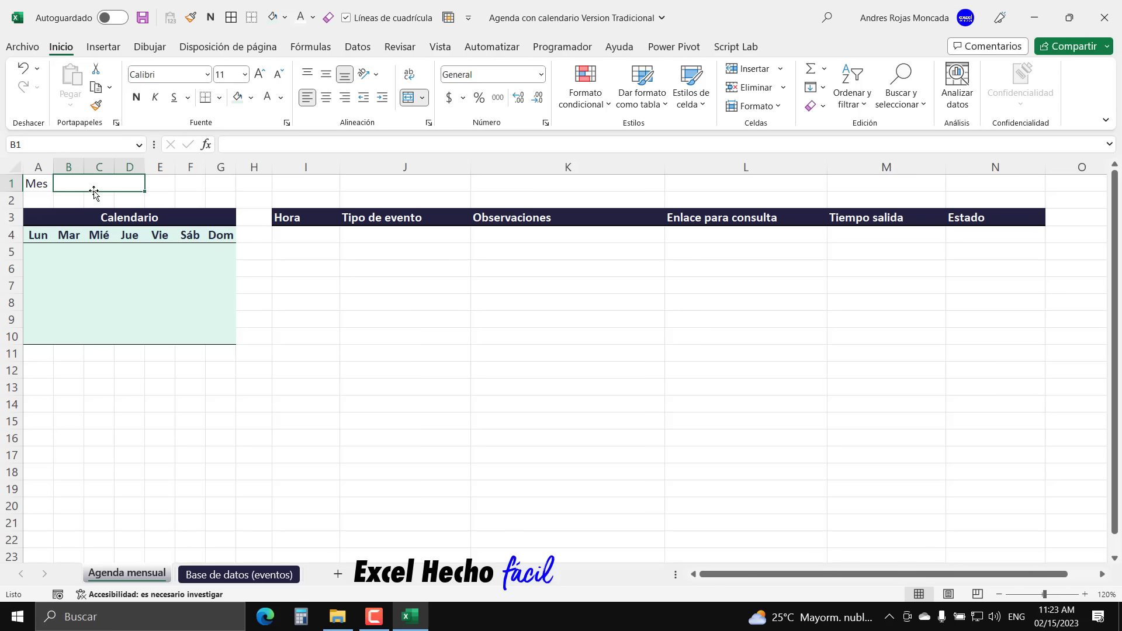
# - Format the Mes label in A1 with the dark navy theme fill, bold white text and a thick bottom border
pyautogui.click(37, 186)
pyautogui.click(251, 97)
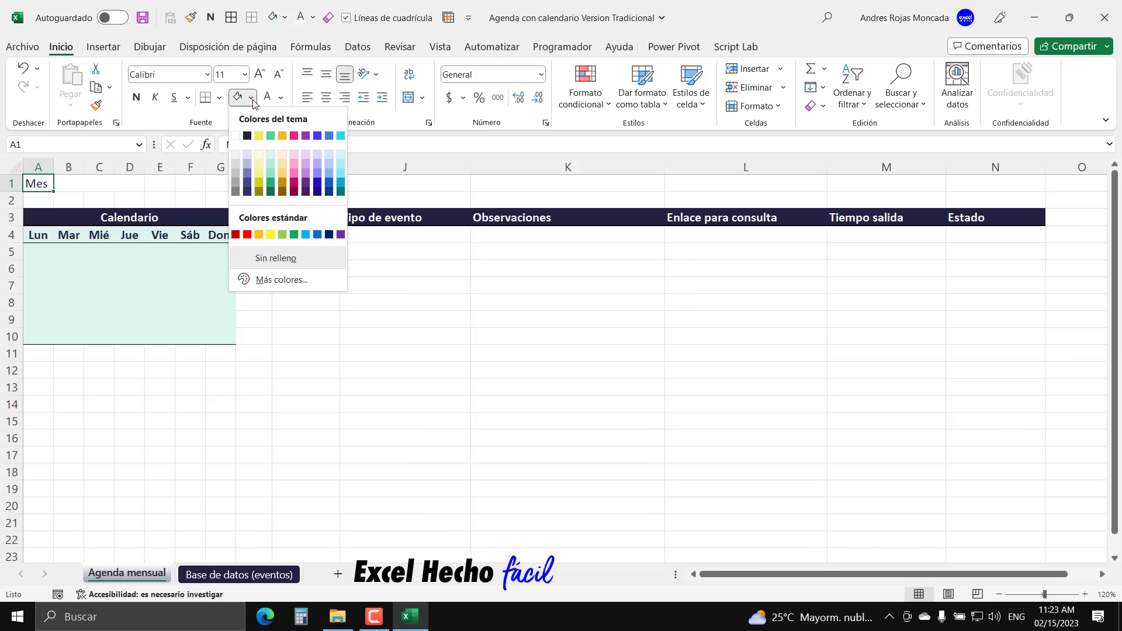
pyautogui.click(252, 139)
pyautogui.click(267, 97)
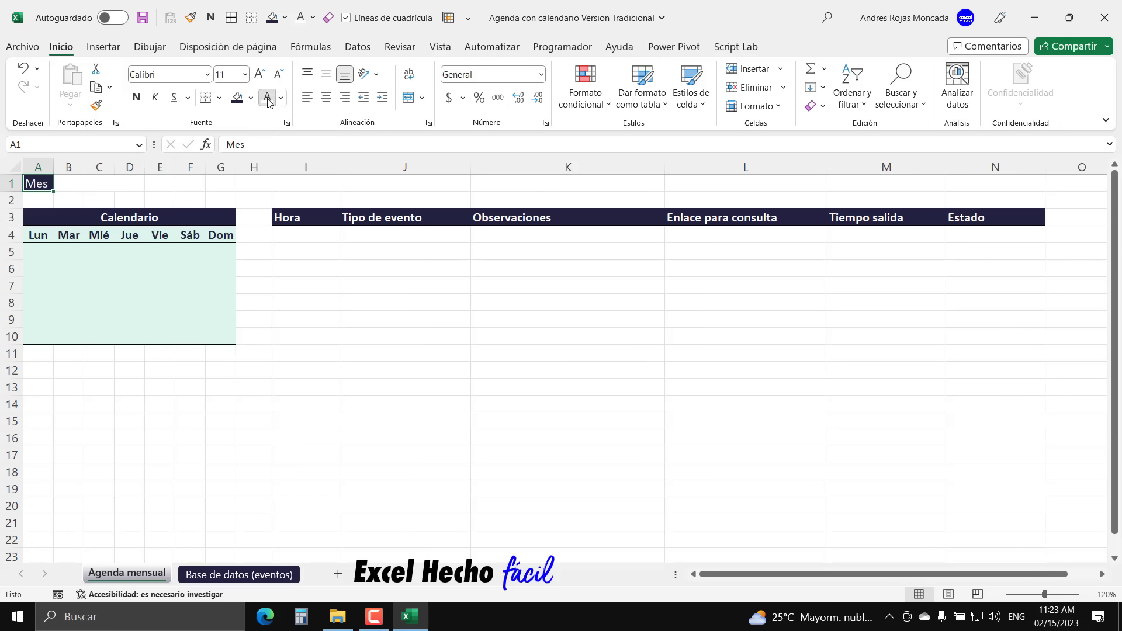
pyautogui.click(136, 97)
pyautogui.click(220, 98)
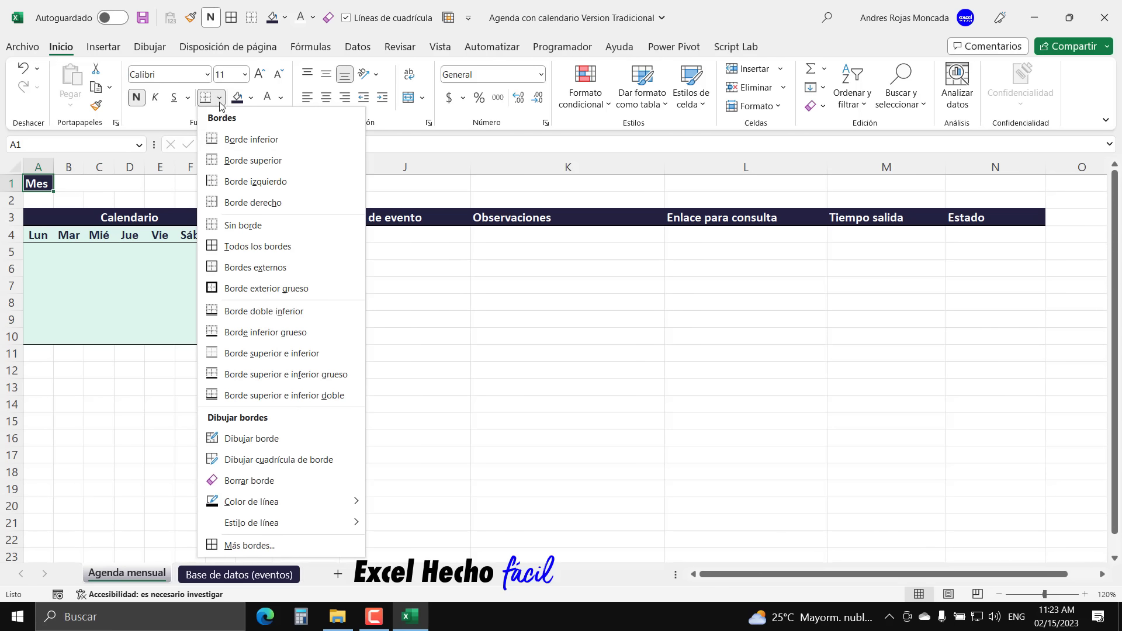
pyautogui.click(218, 333)
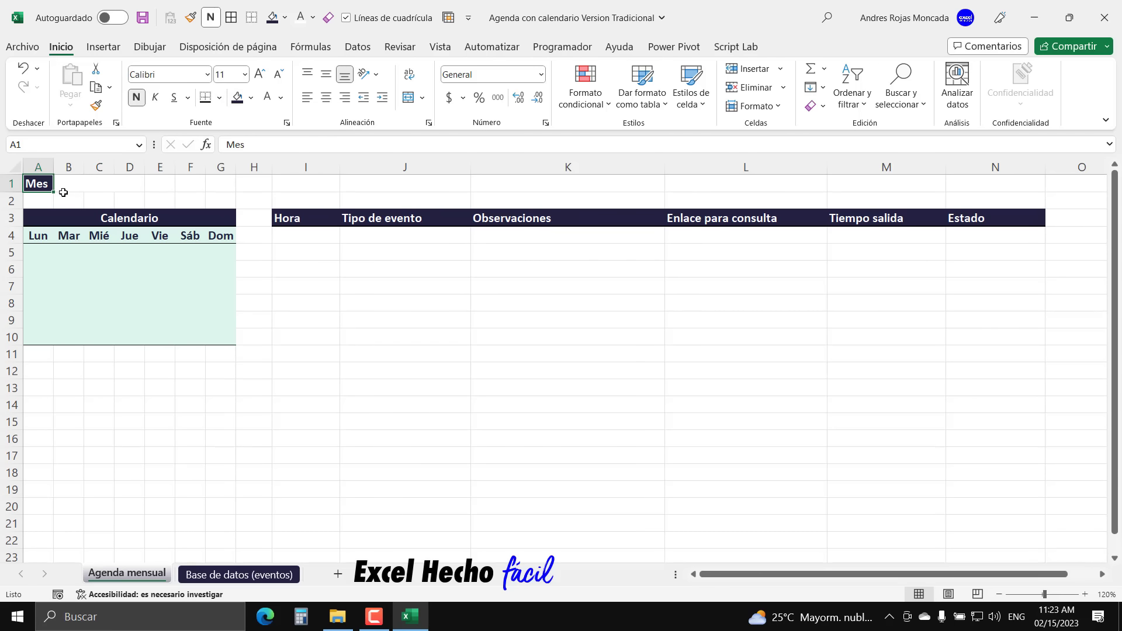
# - Fill the merged month cell B1:D1 with the lightest lavender theme color
pyautogui.moveTo(63, 186); pyautogui.dragTo(132, 185)
pyautogui.click(252, 99)
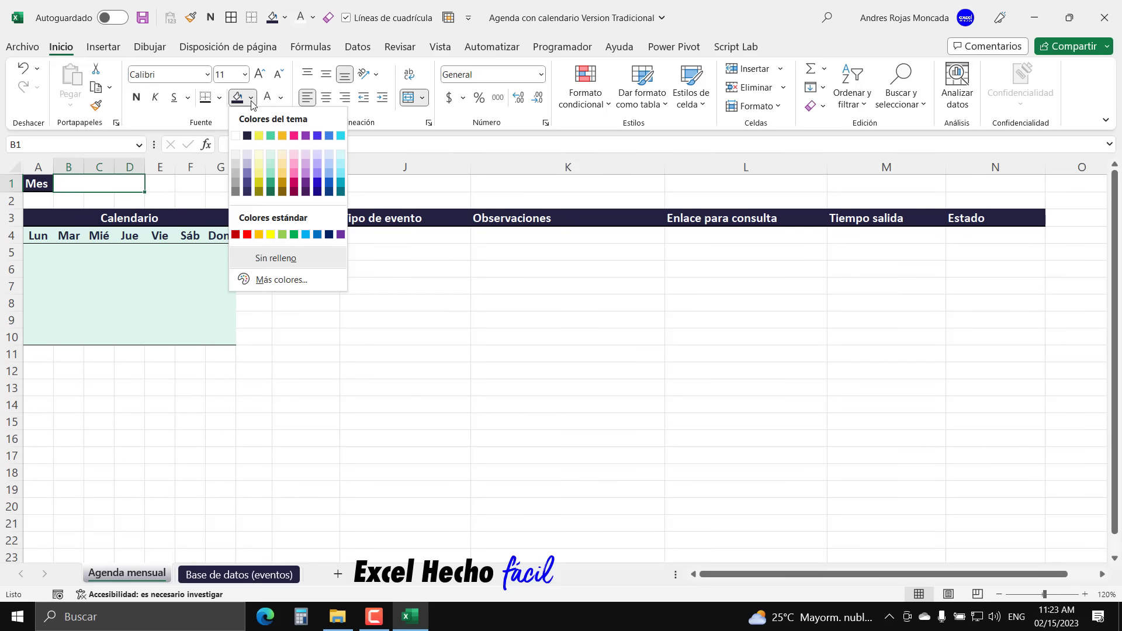
pyautogui.click(247, 153)
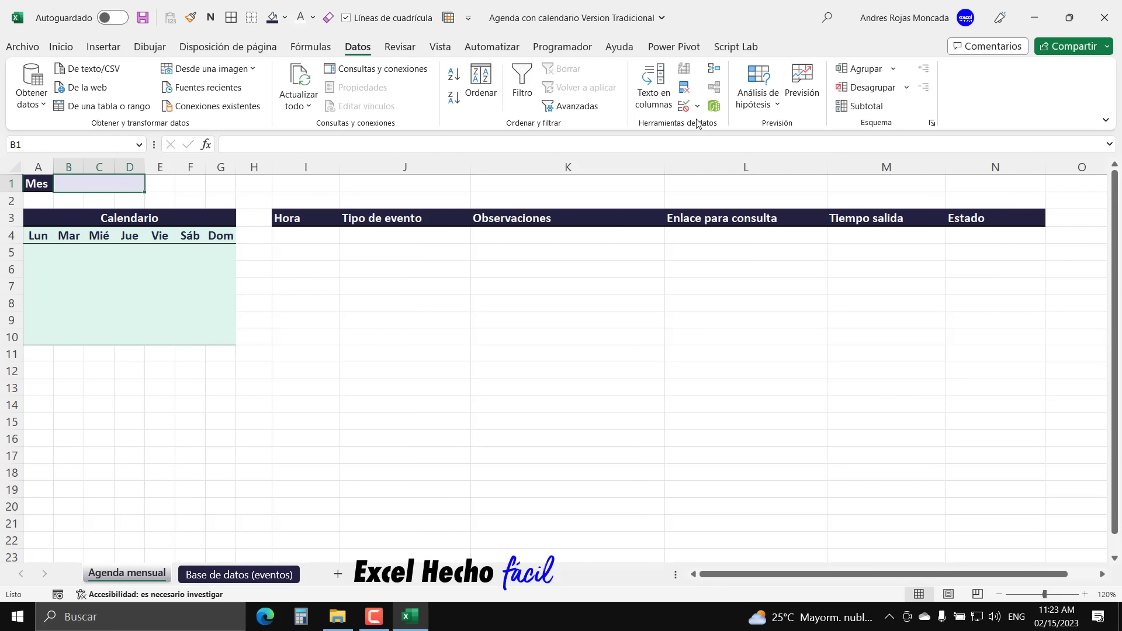
# - Add a Lista data validation to the month cell B1 with comma-separated months from Enero to Diciembre, and choose Febrero
pyautogui.click(684, 106)
pyautogui.click(449, 296)
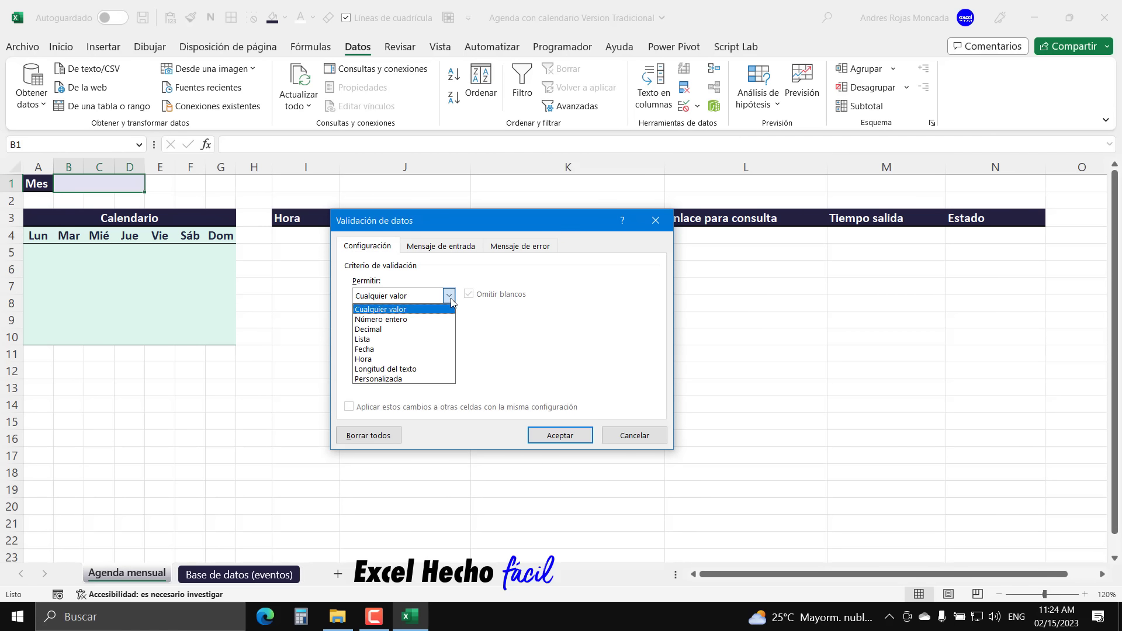
pyautogui.click(389, 335)
pyautogui.click(390, 356)
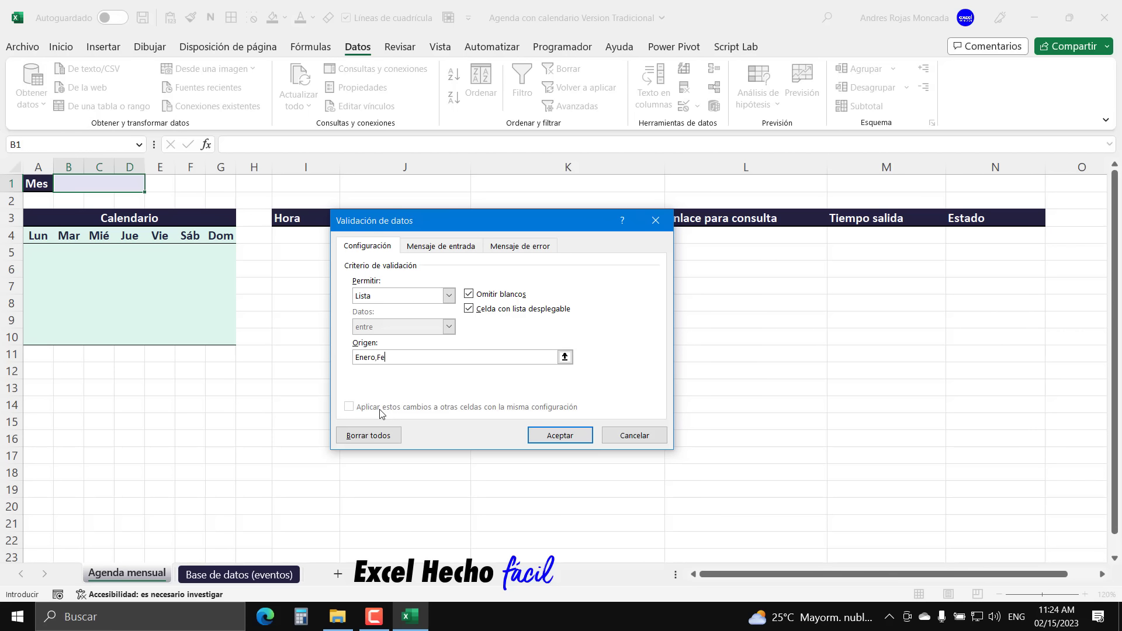
pyautogui.write('Enero,Febrero,Marzo,Abril,Mayo,Junio,Julio,Agosto')
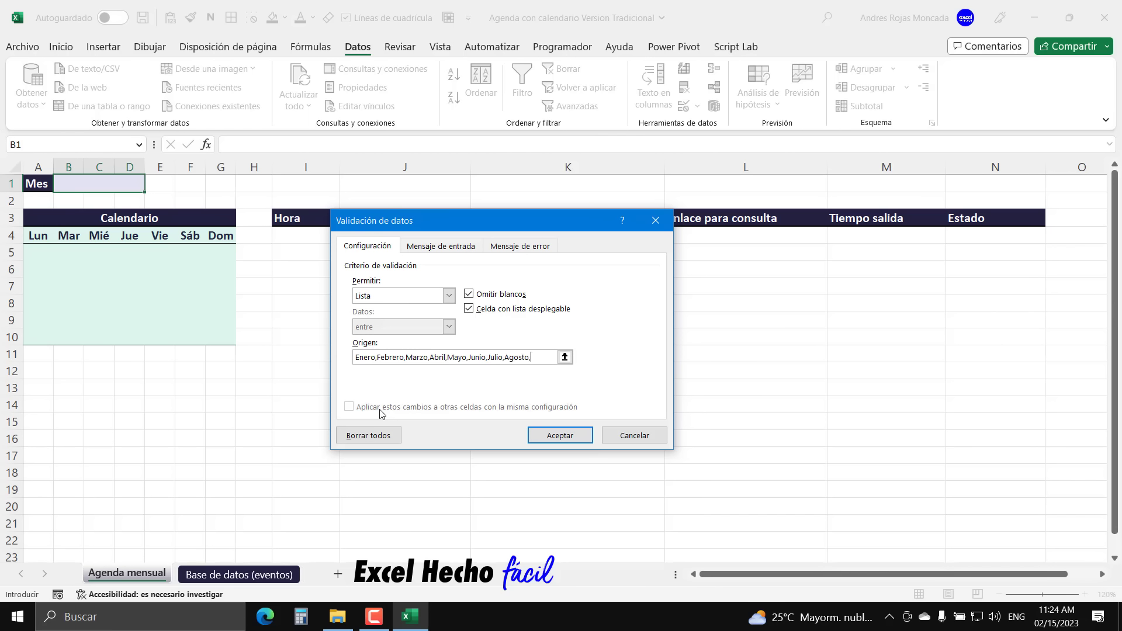
pyautogui.write(',Sepetioe')
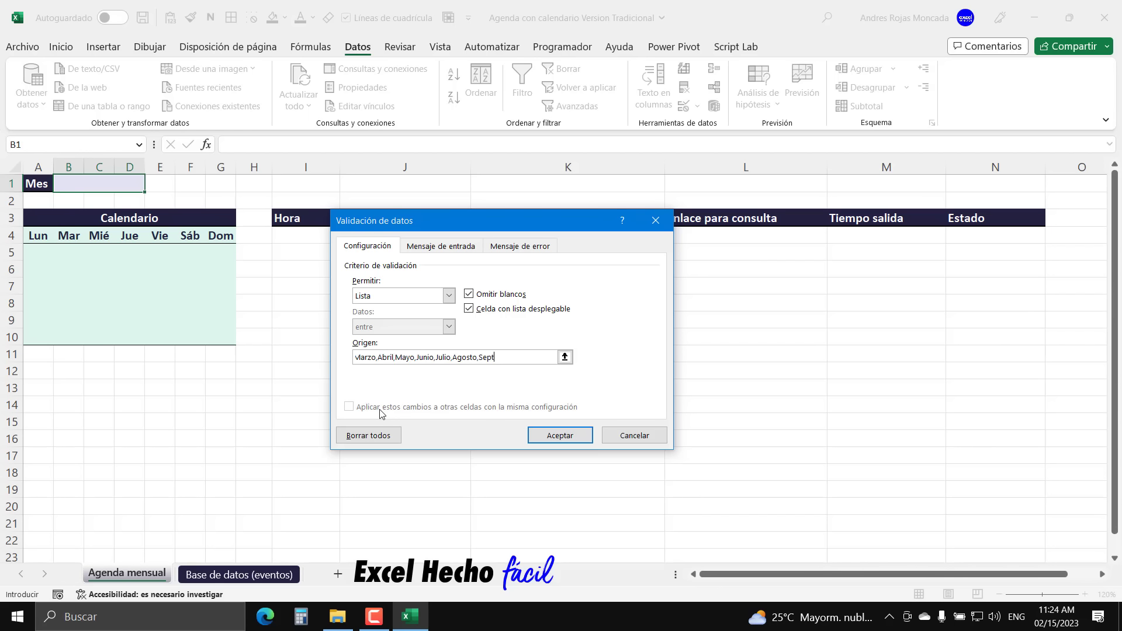
pyautogui.write('iembre,Octubre,Noviem')
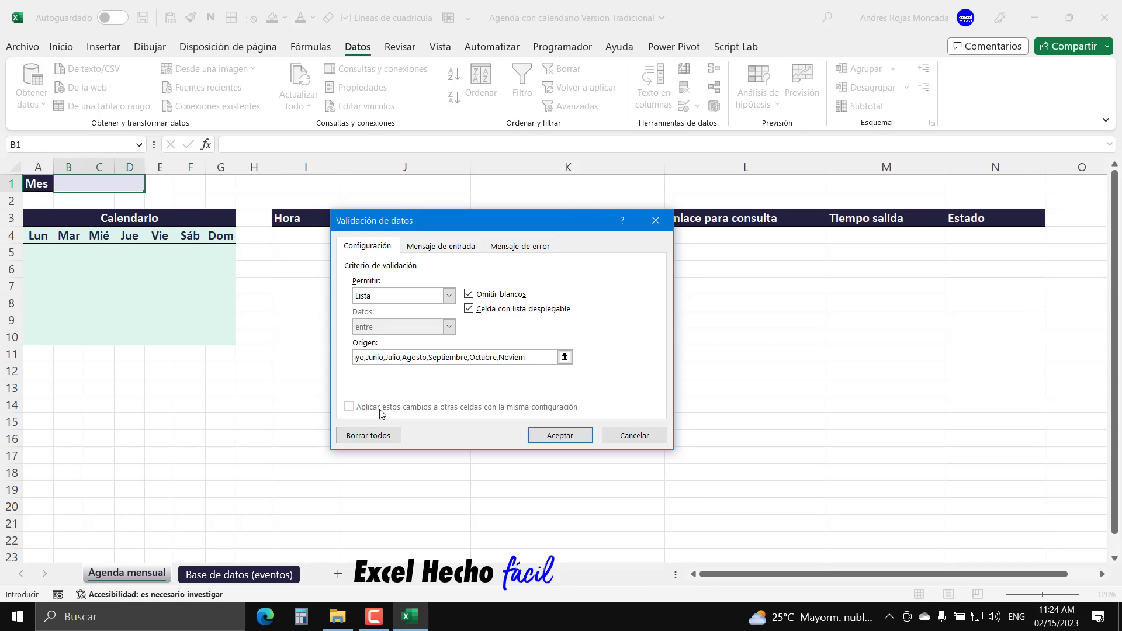
pyautogui.write('bre,Diciembre')
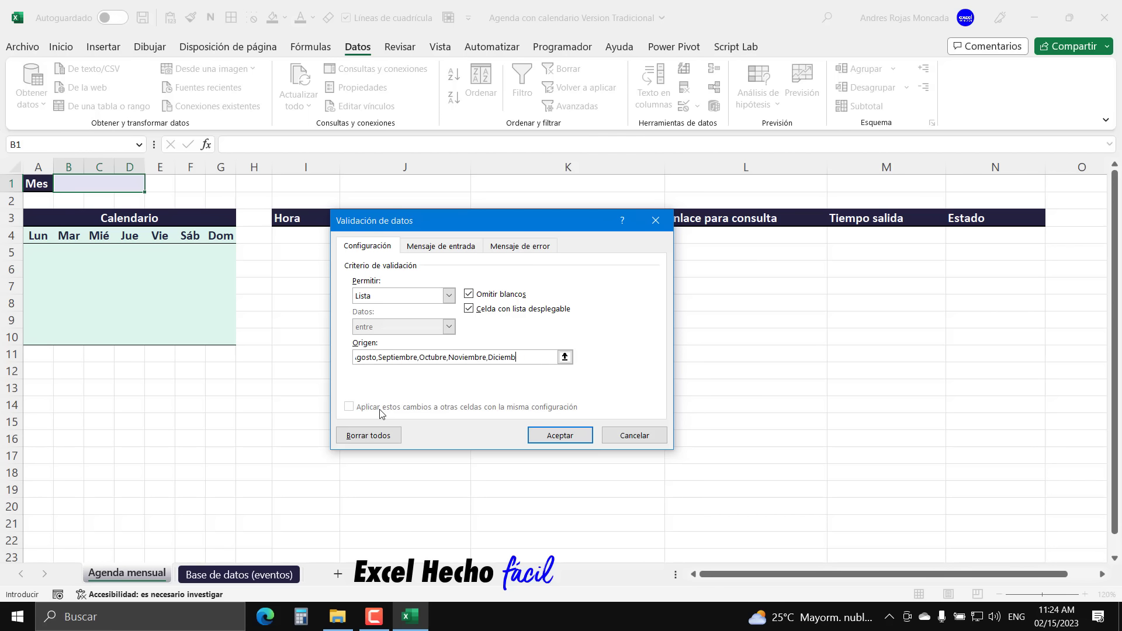
pyautogui.click(560, 435)
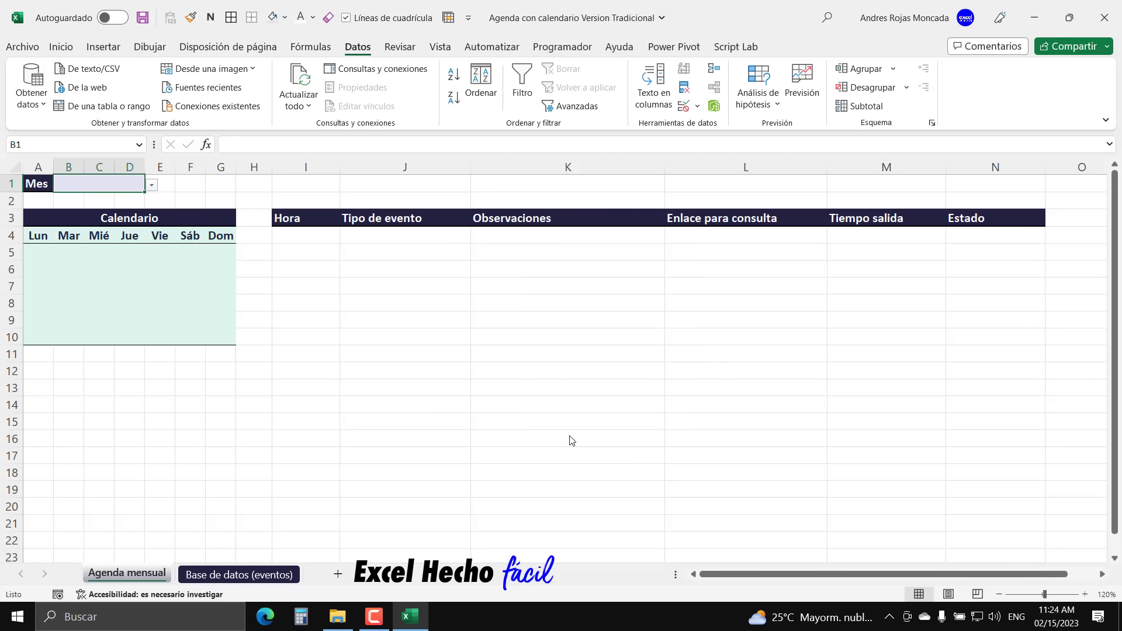
pyautogui.click(151, 186)
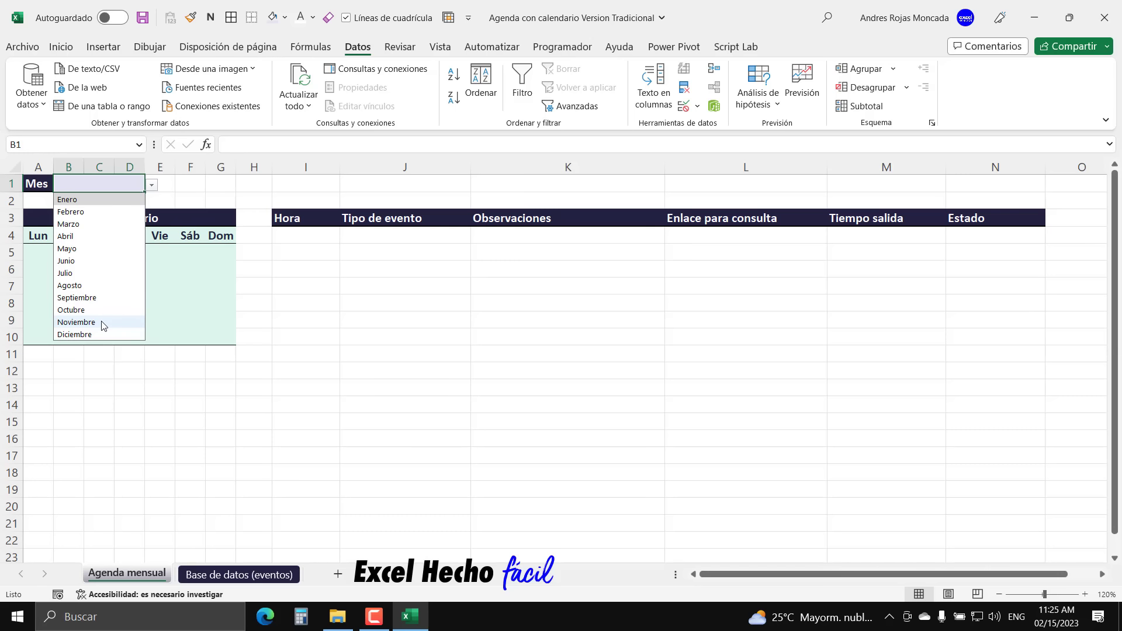
pyautogui.click(87, 214)
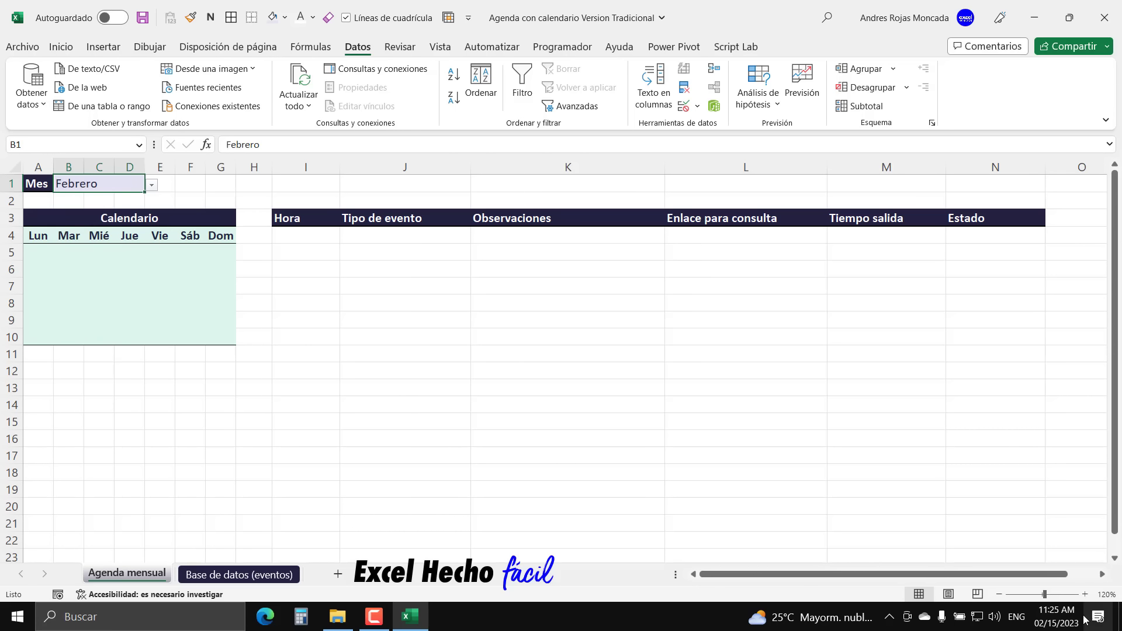
# - Enter the label Año in E1, beside the month selector
pyautogui.click(166, 183)
pyautogui.write('A')
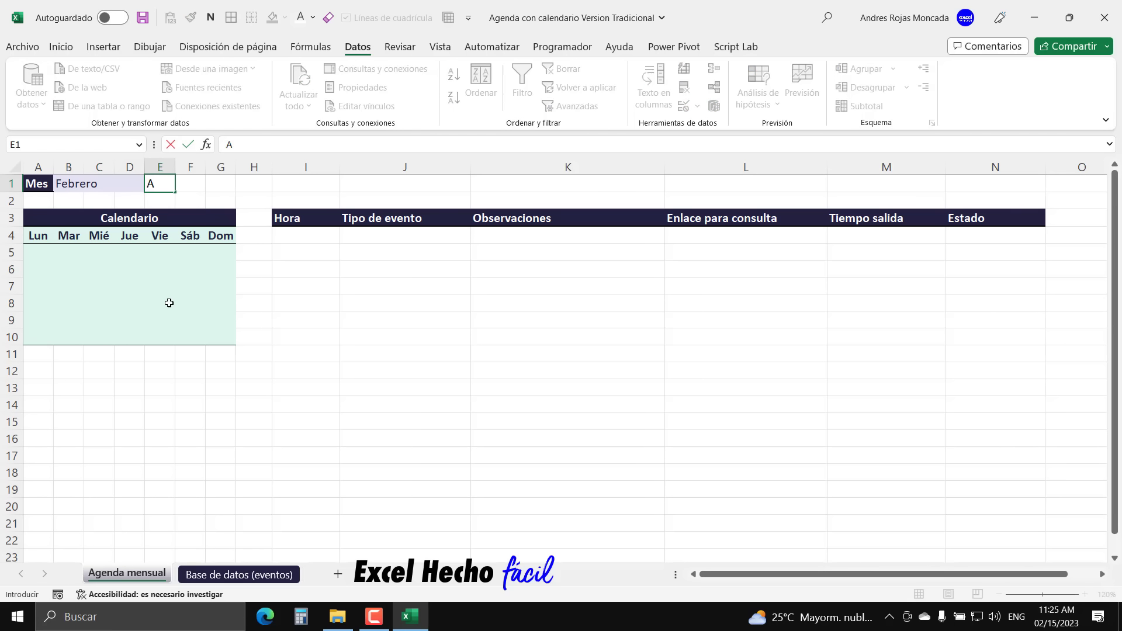
pyautogui.write('ño')
pyautogui.press('Return')
# - Copy the Mes label's formatting from A1 onto the Año label in E1
pyautogui.click(40, 182)
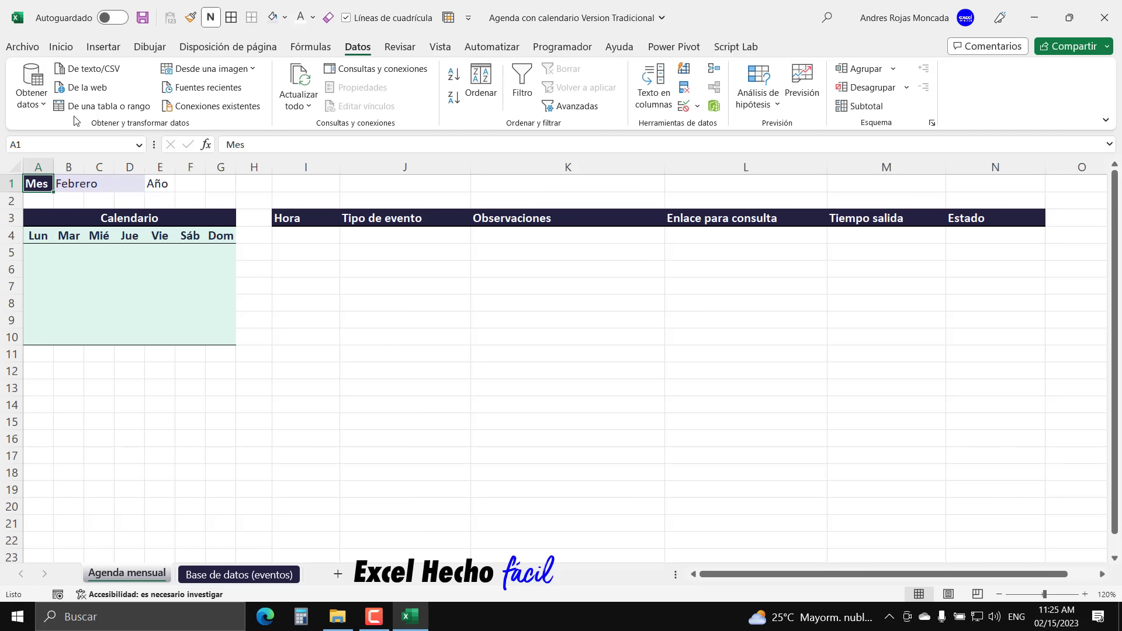
pyautogui.click(61, 47)
pyautogui.click(97, 107)
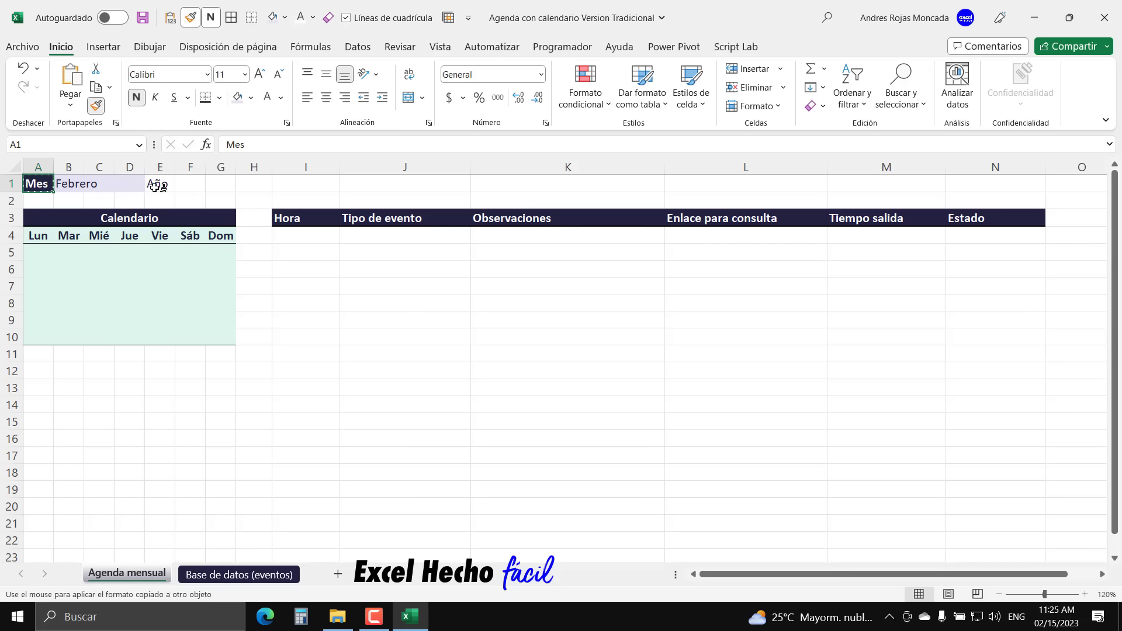
pyautogui.click(156, 184)
pyautogui.click(83, 183)
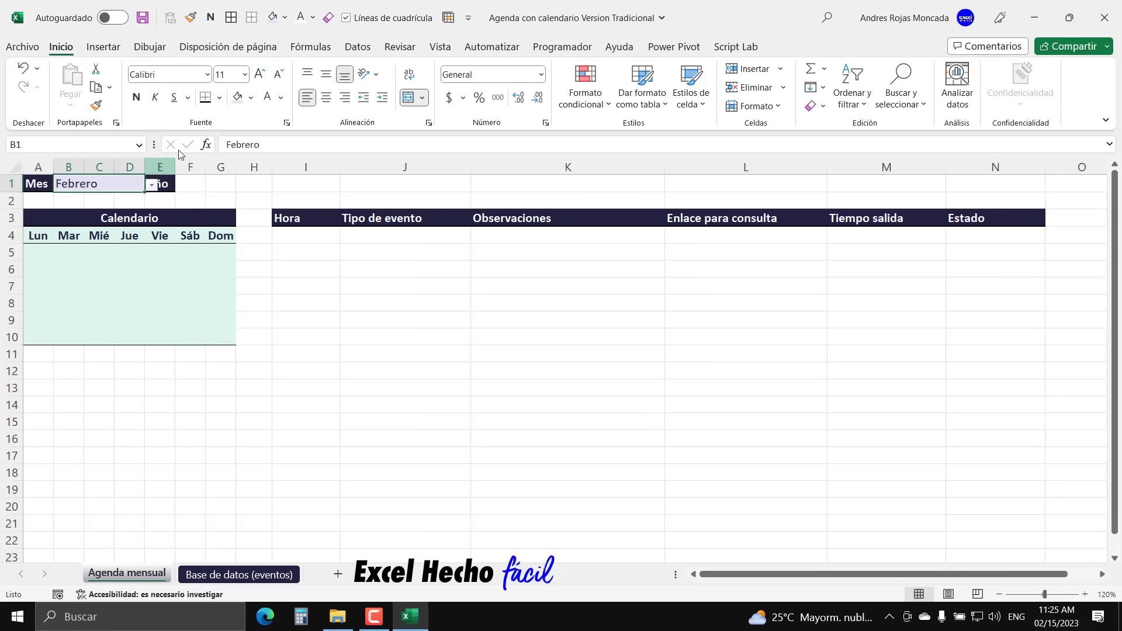
# - Merge F1:G1 beside the Año label and fill the merged cell with the lightest lavender theme color
pyautogui.click(188, 184)
pyautogui.moveTo(205, 184); pyautogui.dragTo(222, 184)
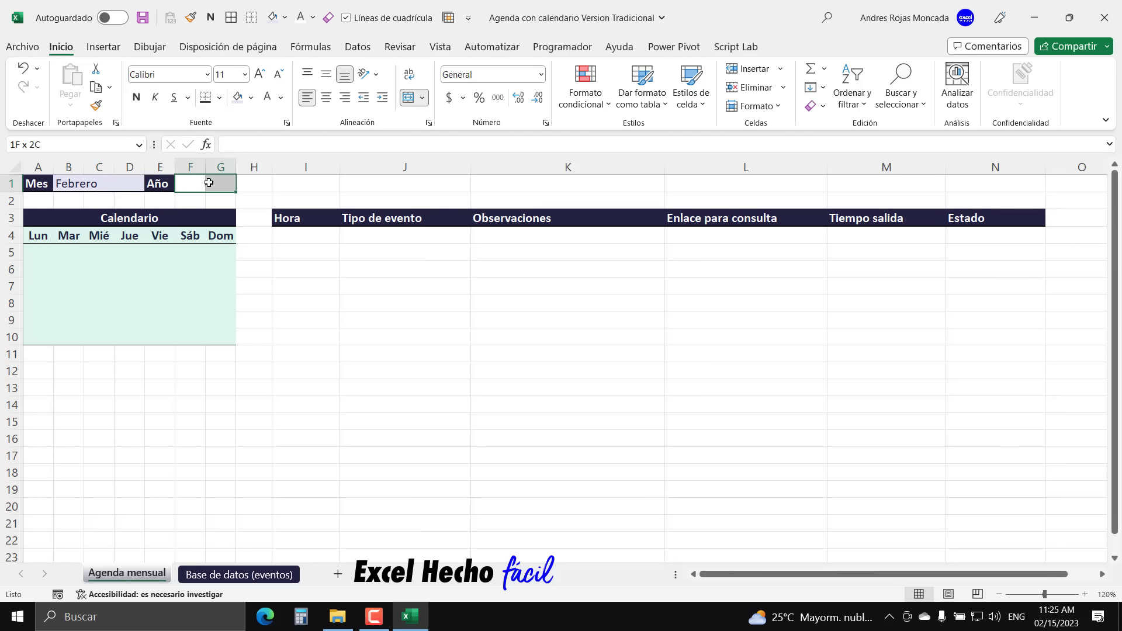
pyautogui.click(408, 98)
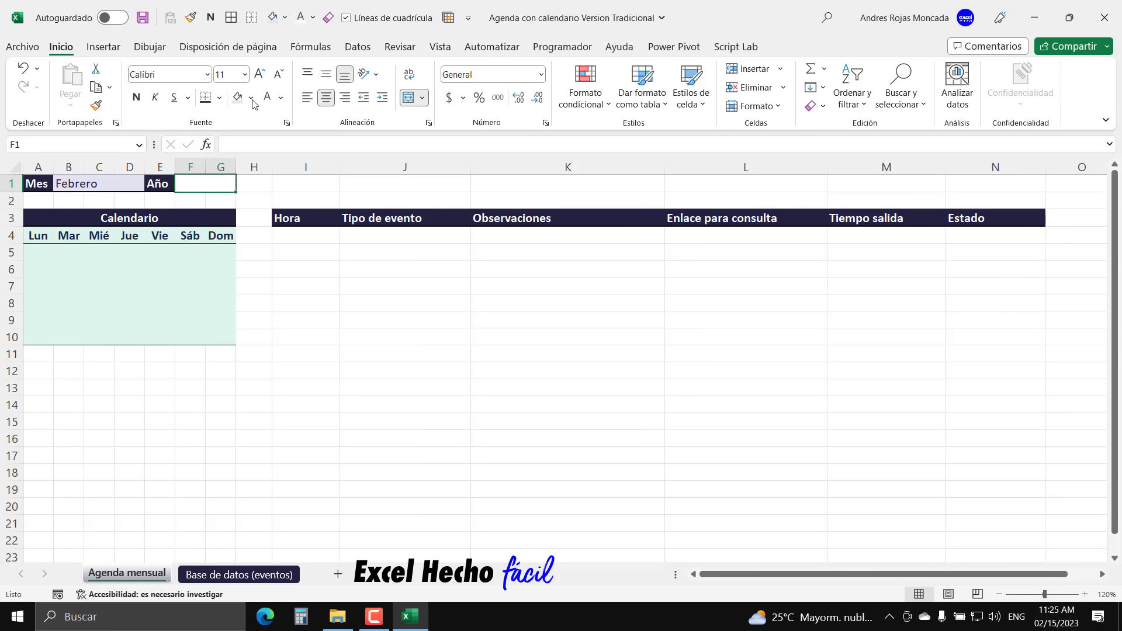
pyautogui.click(237, 97)
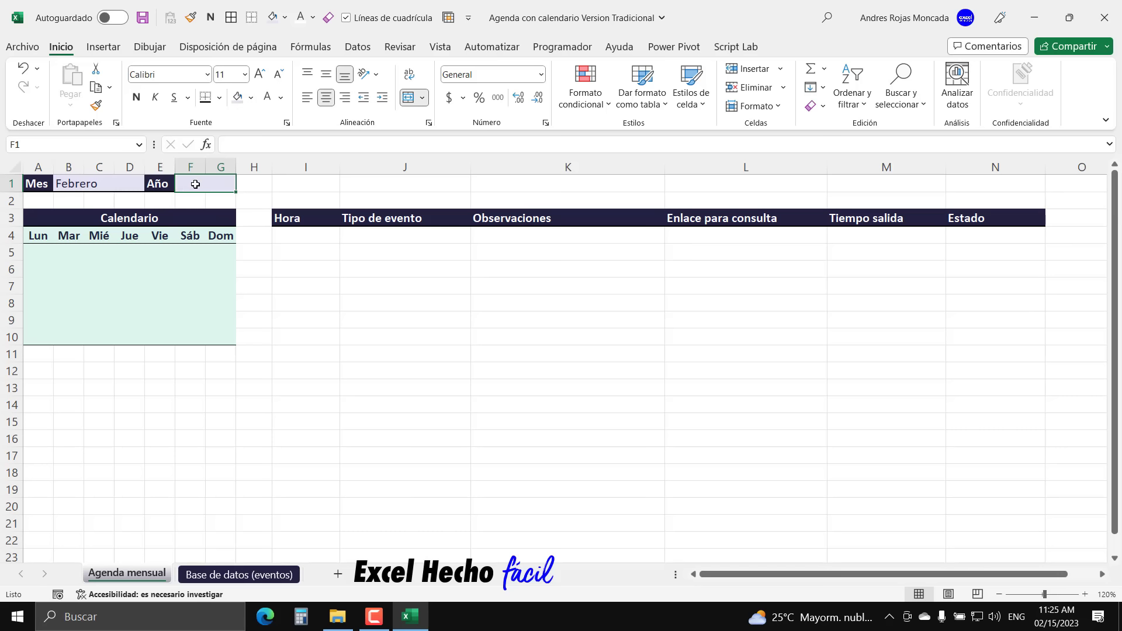
# - Enter 2023 in the merged year cell F1 and align it to the right
pyautogui.write('2023')
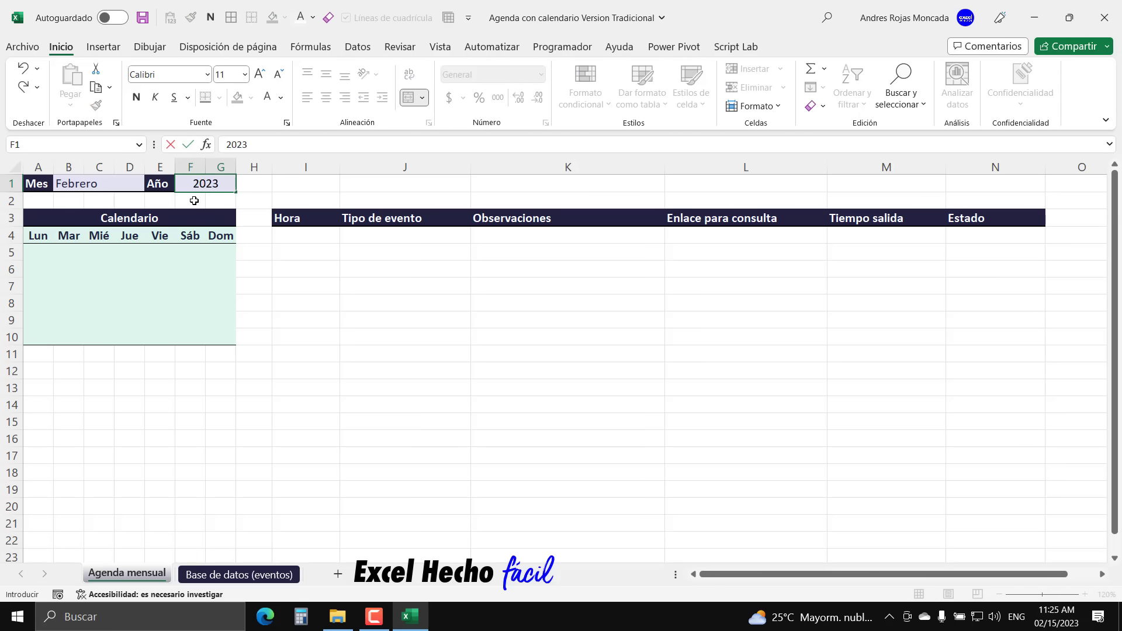
pyautogui.press('Return')
pyautogui.click(194, 184)
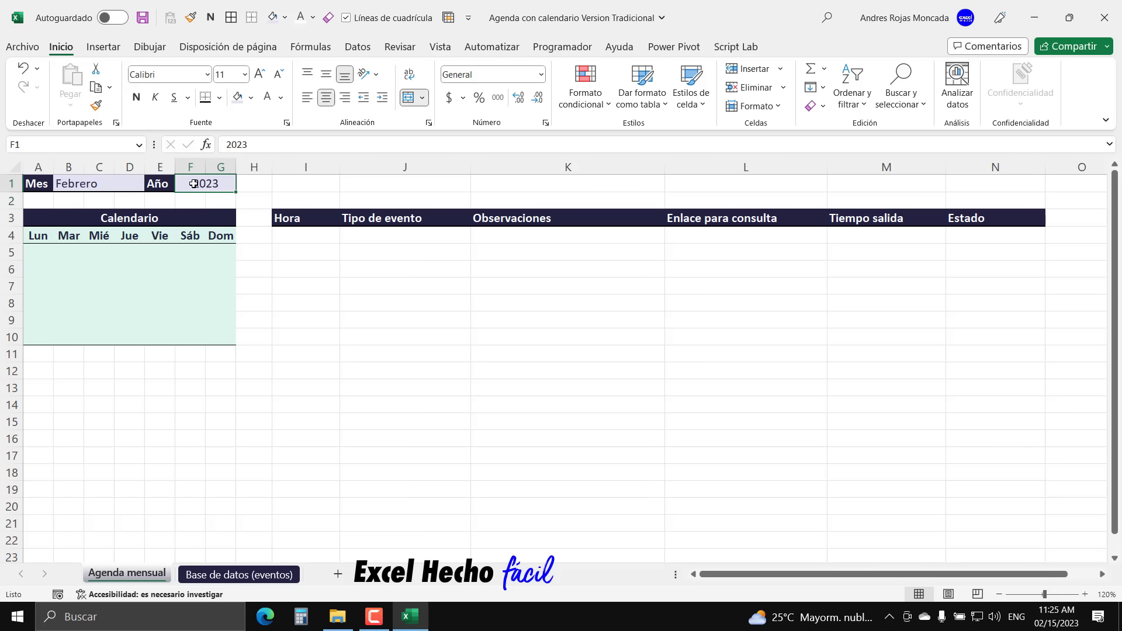
pyautogui.click(326, 97)
pyautogui.click(307, 97)
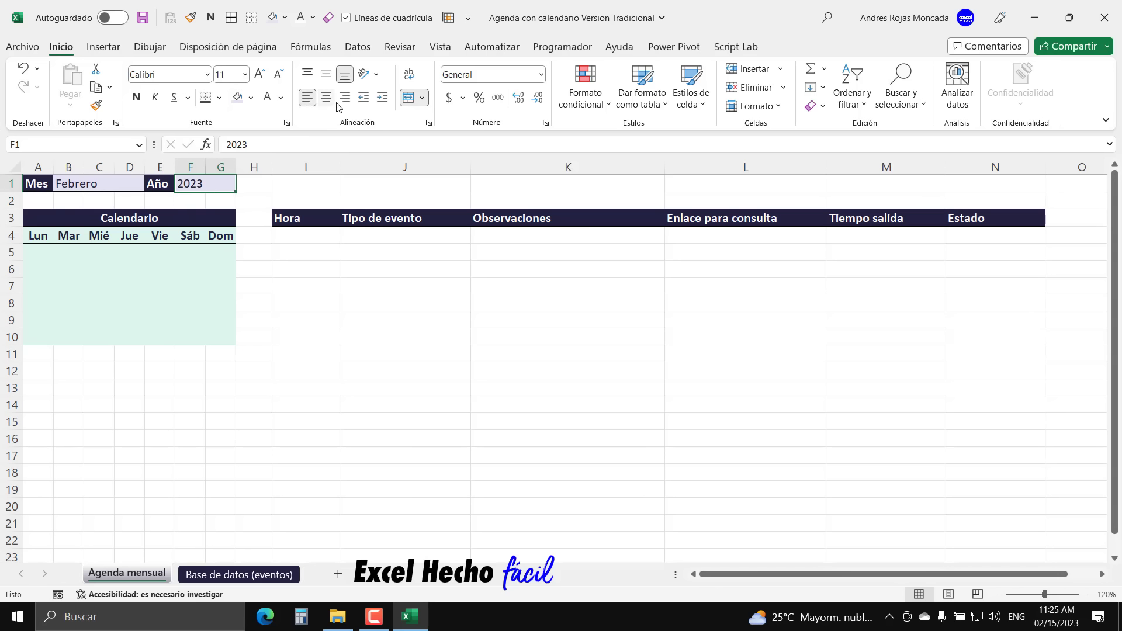
pyautogui.click(345, 97)
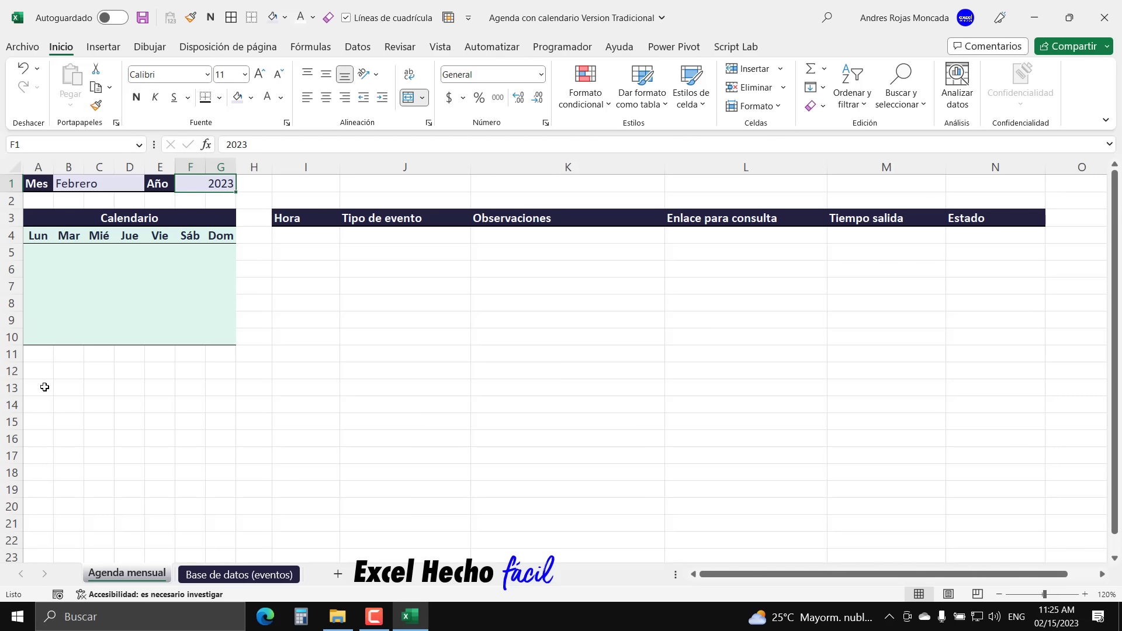
# - Merge and center A12:E13 below the calendar and enter the label "Total de eventos"
pyautogui.moveTo(39, 371); pyautogui.dragTo(127, 374)
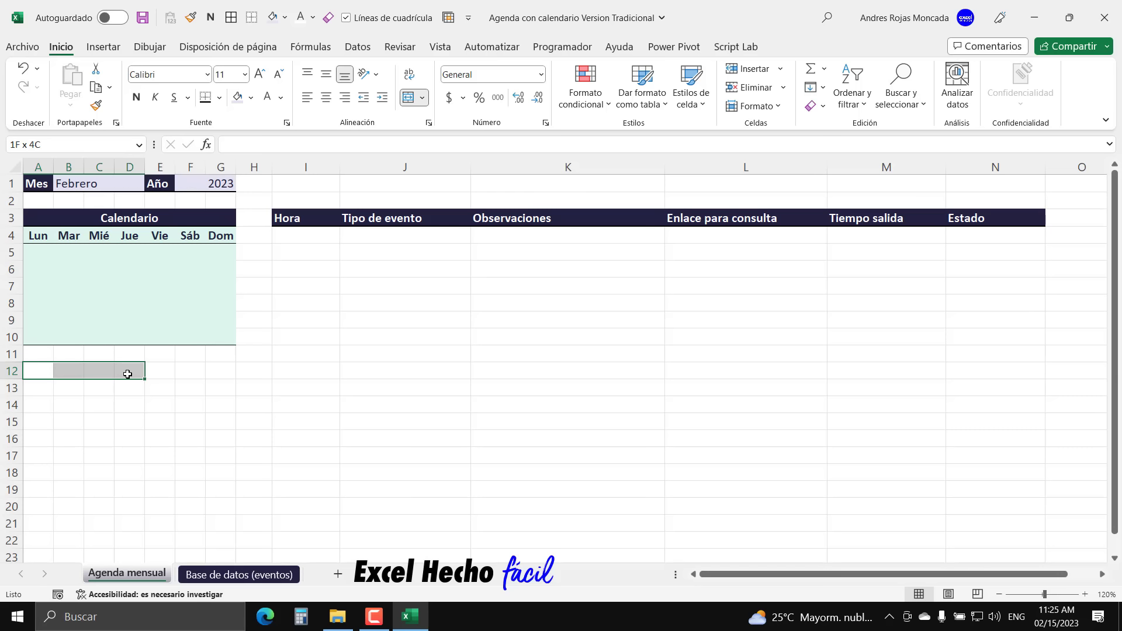
pyautogui.moveTo(127, 374); pyautogui.dragTo(152, 381)
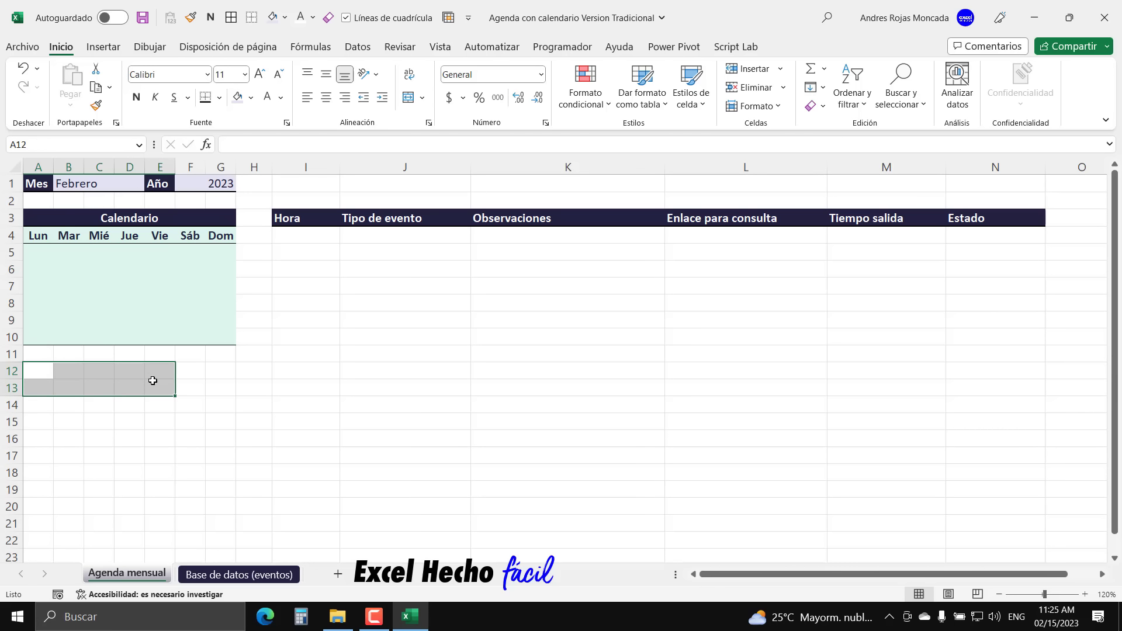
pyautogui.click(408, 102)
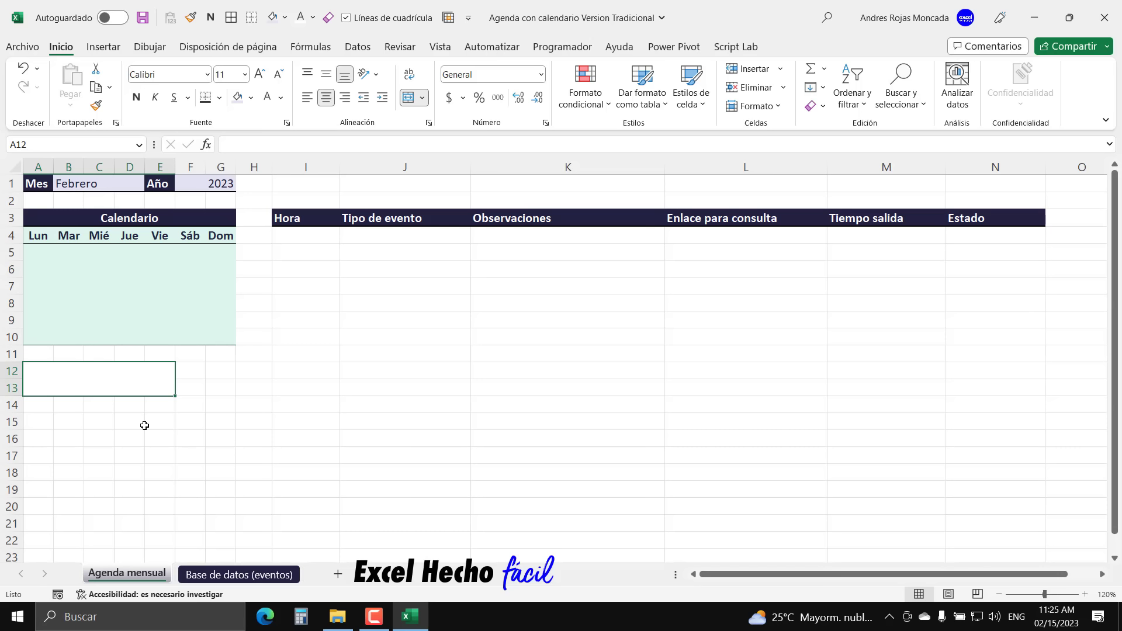
pyautogui.write('Total')
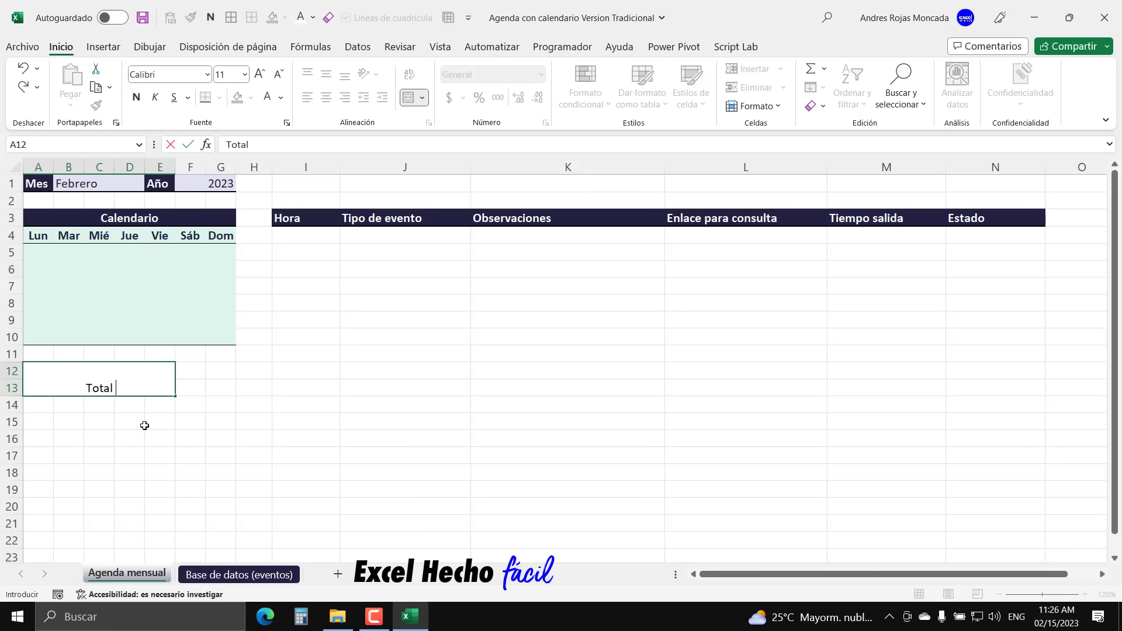
pyautogui.write(' de eventos')
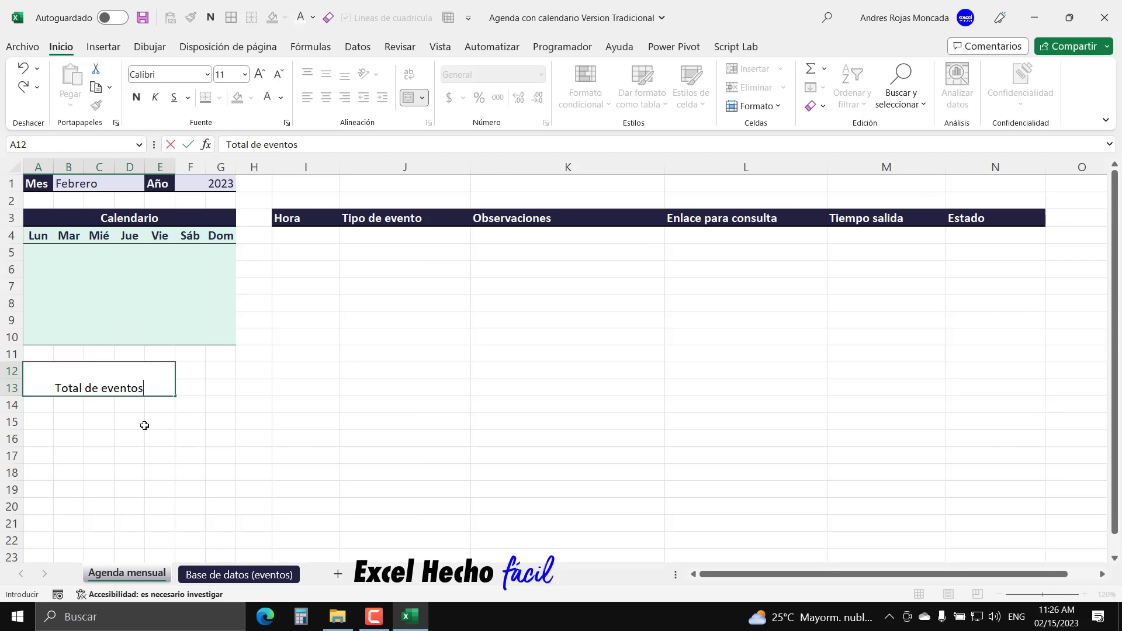
pyautogui.press('Return')
# - Format the Total de eventos label with the dark navy theme fill, a top and bottom border and white text
pyautogui.click(139, 391)
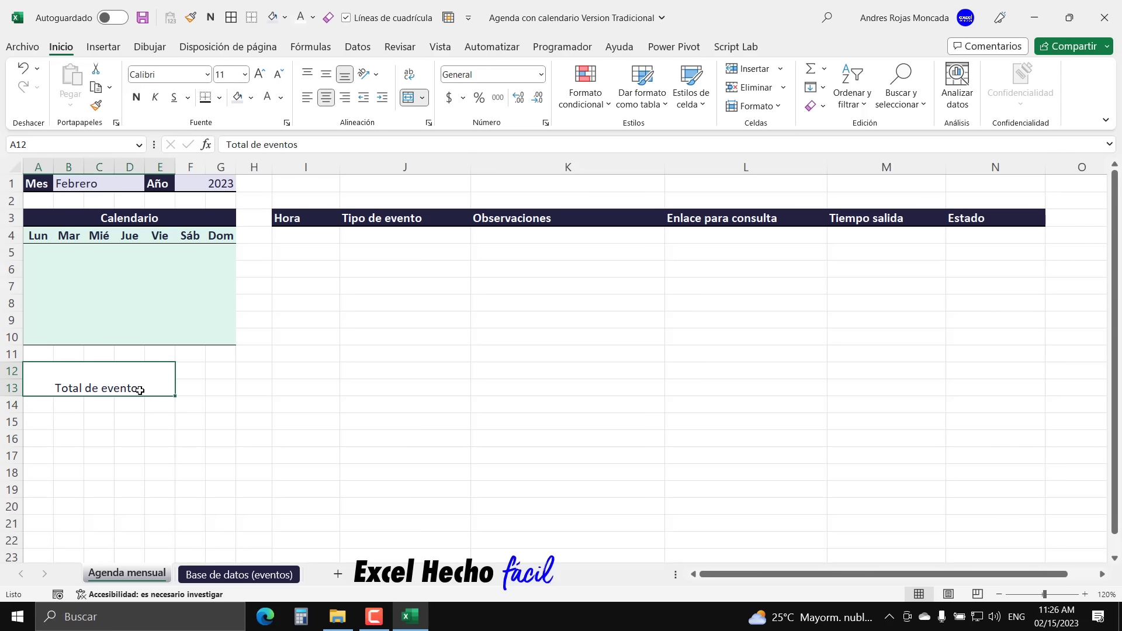
pyautogui.click(251, 97)
pyautogui.click(249, 138)
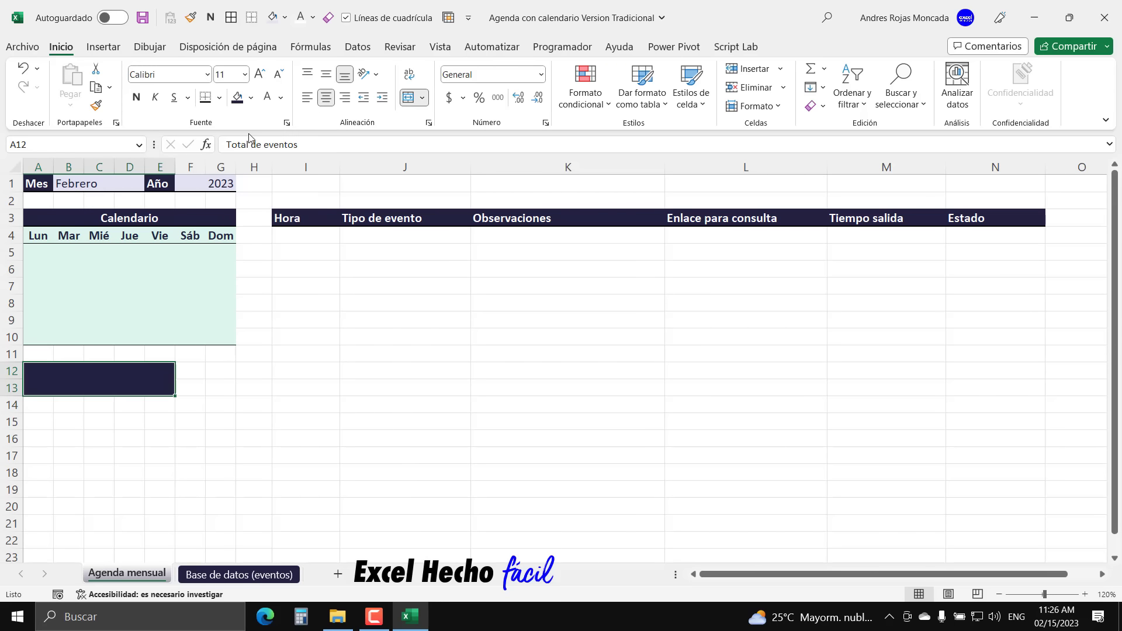
pyautogui.click(219, 98)
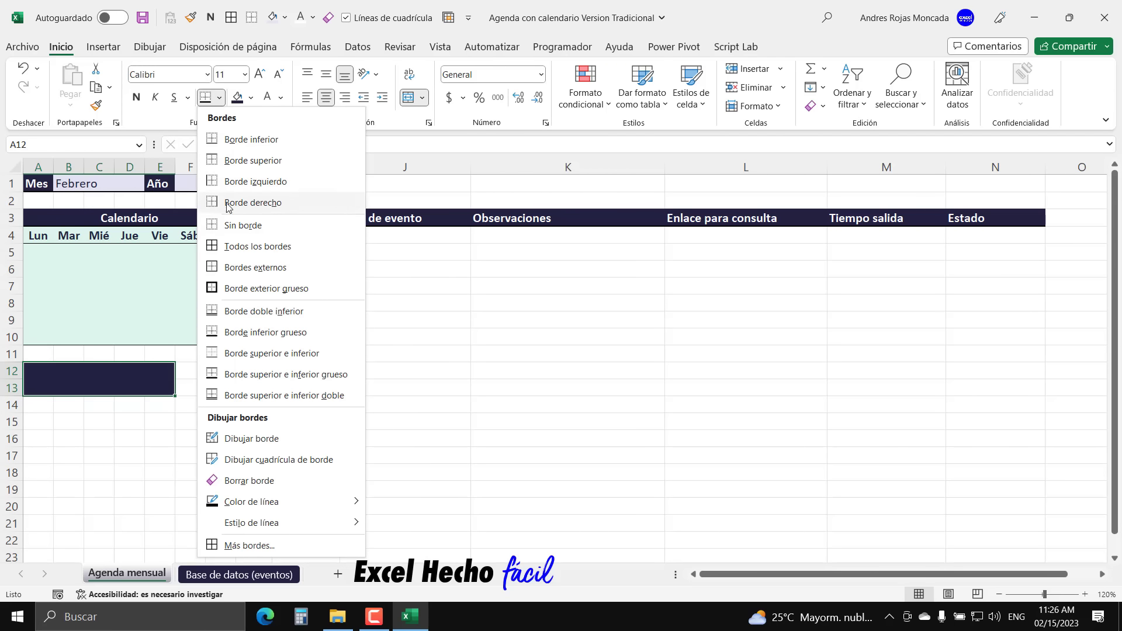
pyautogui.click(243, 354)
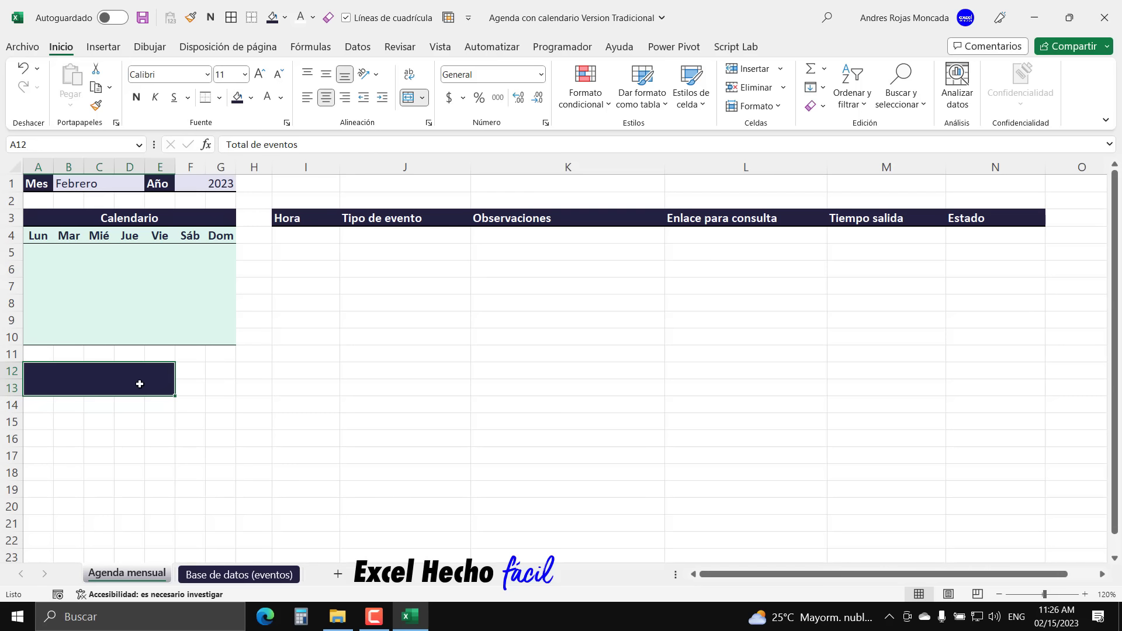
pyautogui.click(268, 98)
# - Align the Total de eventos label vertically to the middle and horizontally to the left, in bold at font size 14
pyautogui.click(327, 76)
pyautogui.click(306, 101)
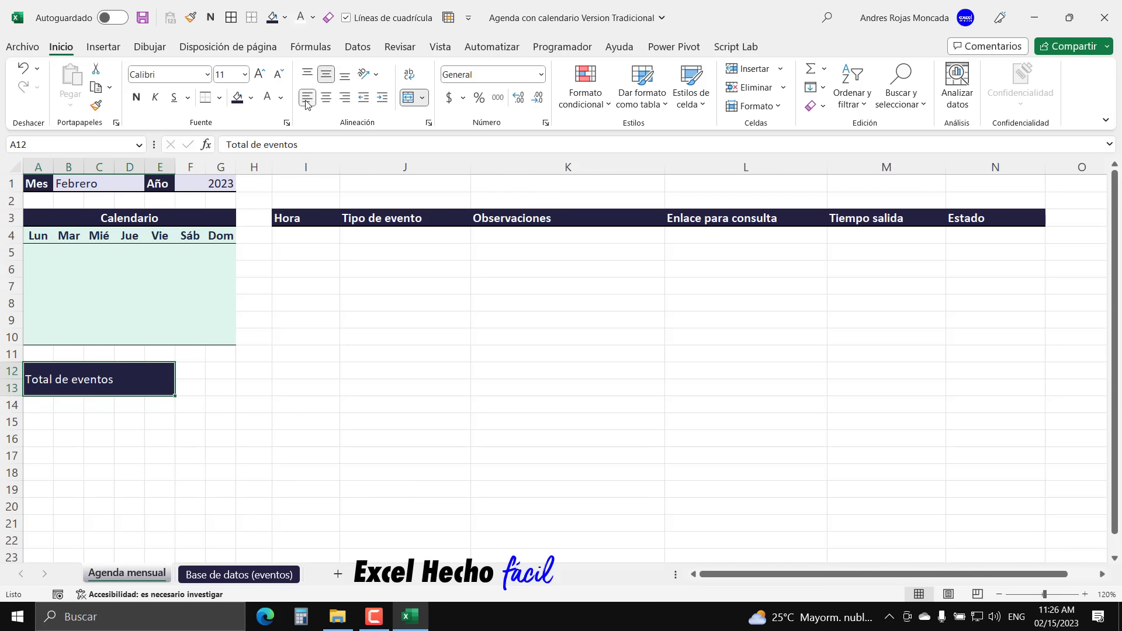
pyautogui.click(259, 74)
pyautogui.click(259, 75)
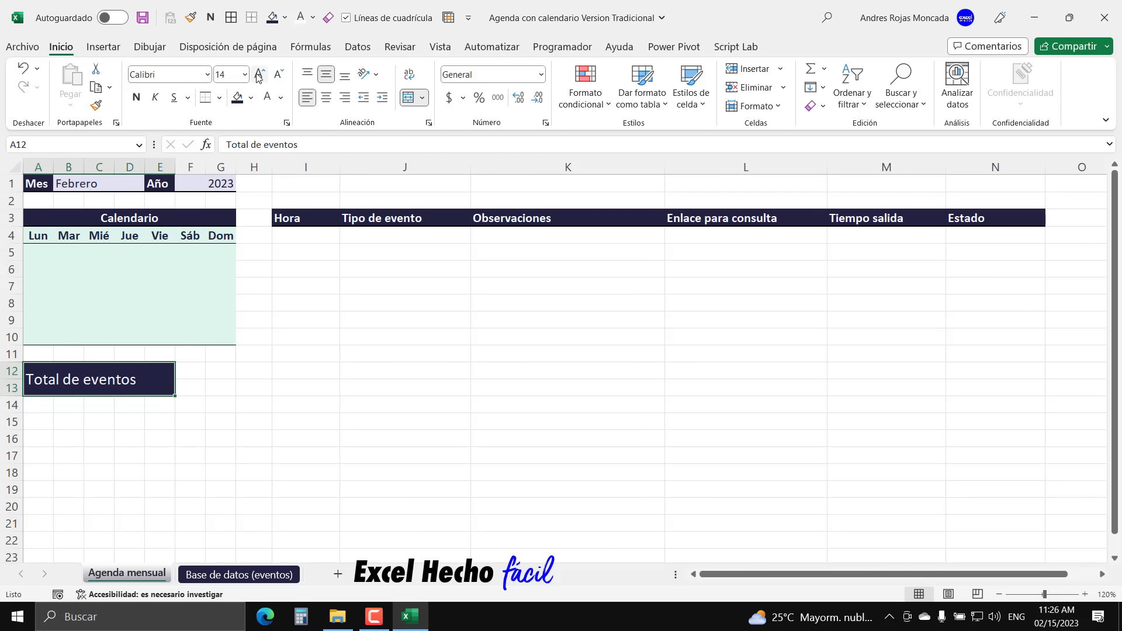
pyautogui.click(138, 98)
# - Merge F12:G13 beside the Total de eventos label and fill it with Verde vivo, Texto 2, Claro 80%
pyautogui.click(199, 367)
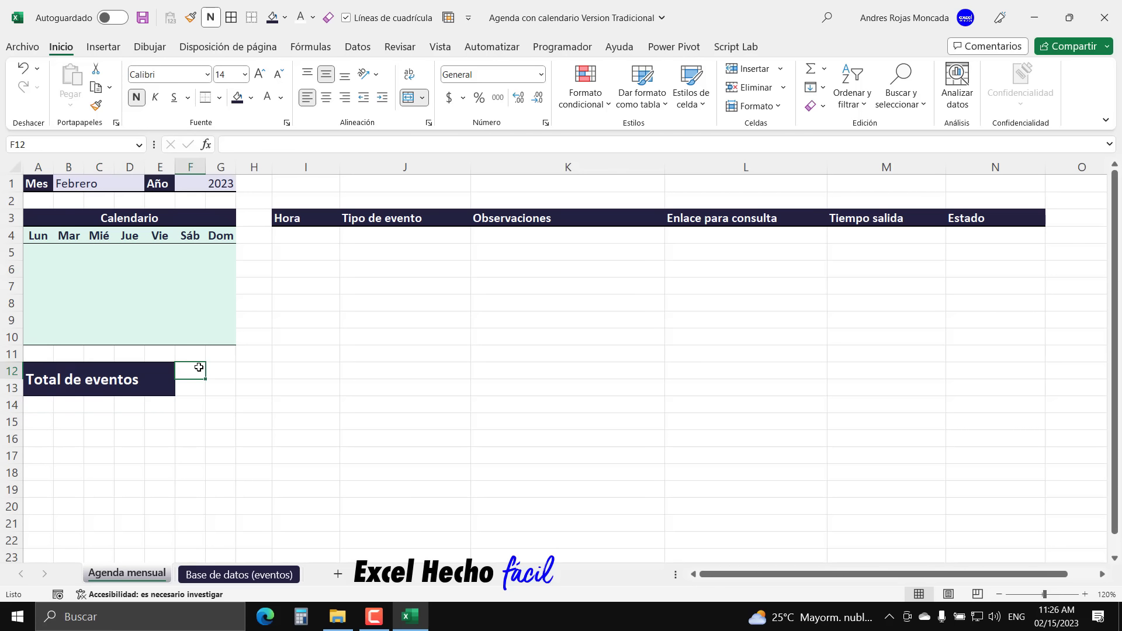
pyautogui.moveTo(198, 368); pyautogui.dragTo(214, 385)
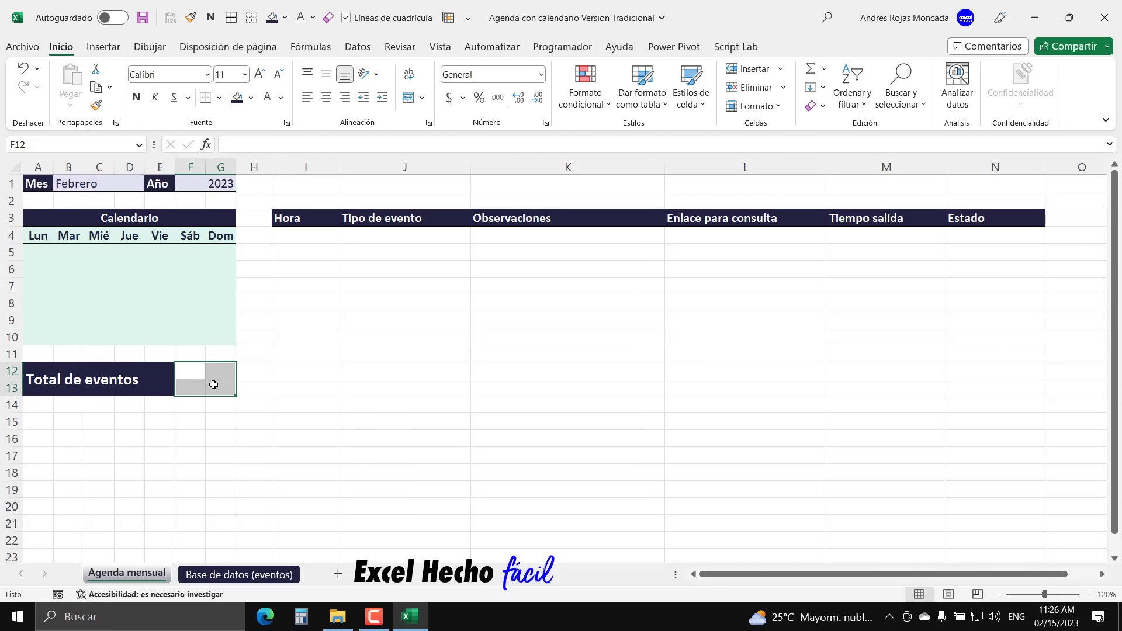
pyautogui.click(407, 100)
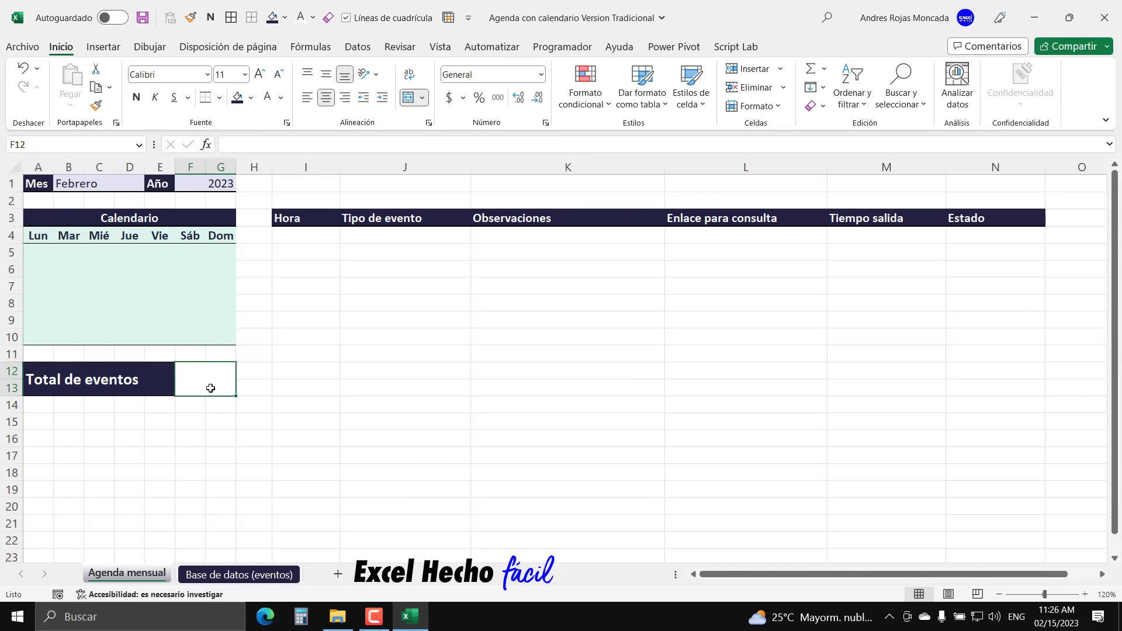
pyautogui.click(252, 98)
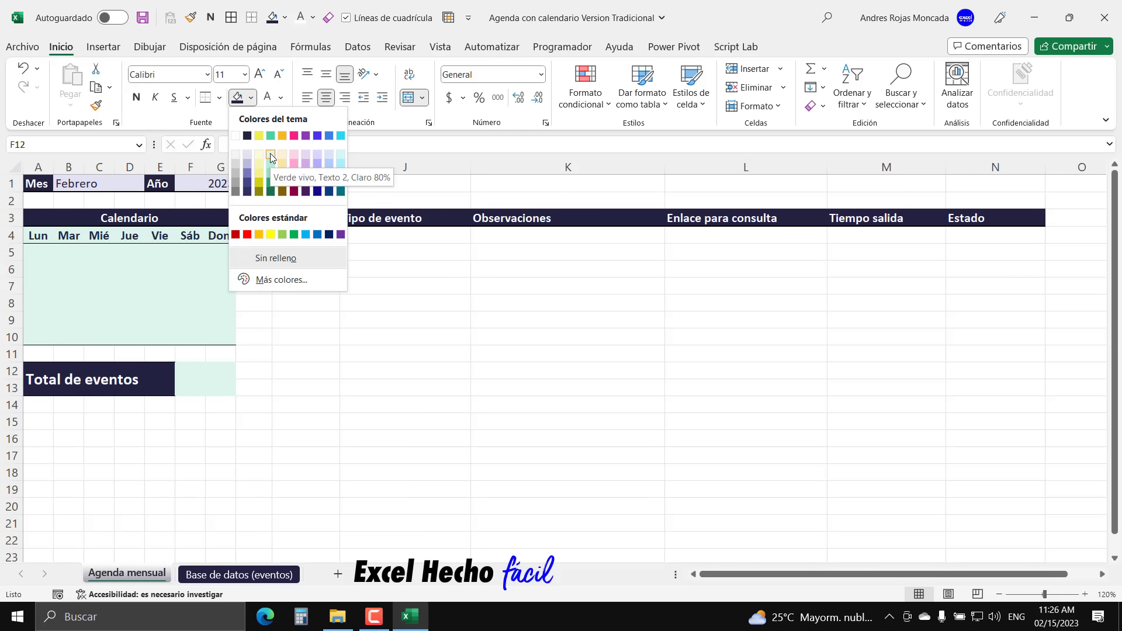
pyautogui.click(270, 153)
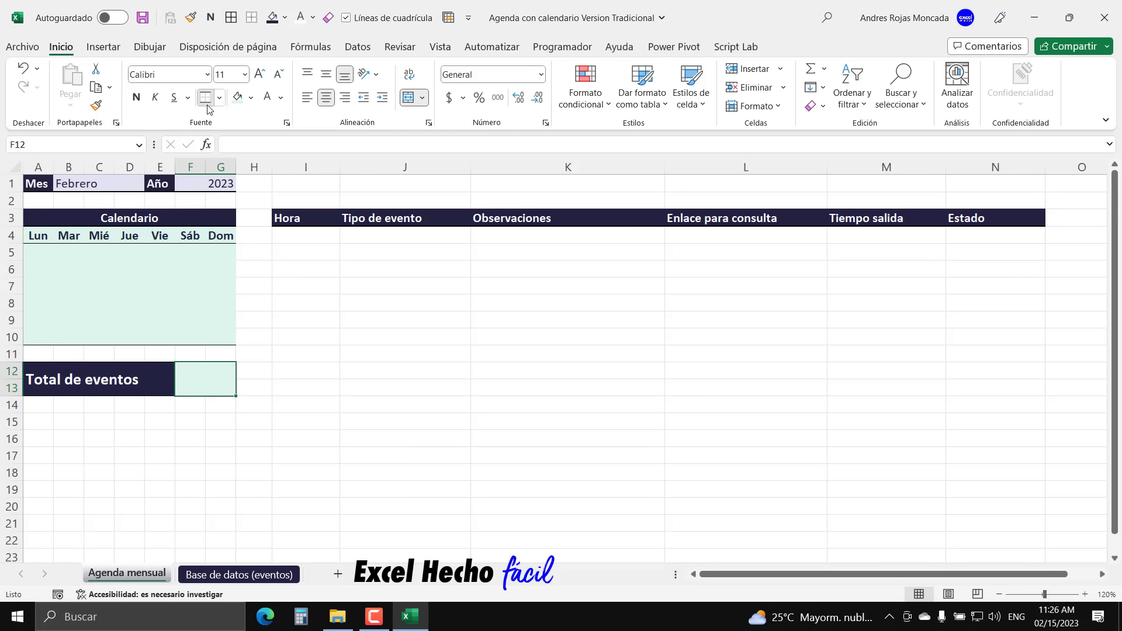
# - Add a top and bottom border to the merged total cell F12:G13 and turn off its horizontal centering
pyautogui.click(220, 422)
pyautogui.click(219, 381)
pyautogui.click(326, 97)
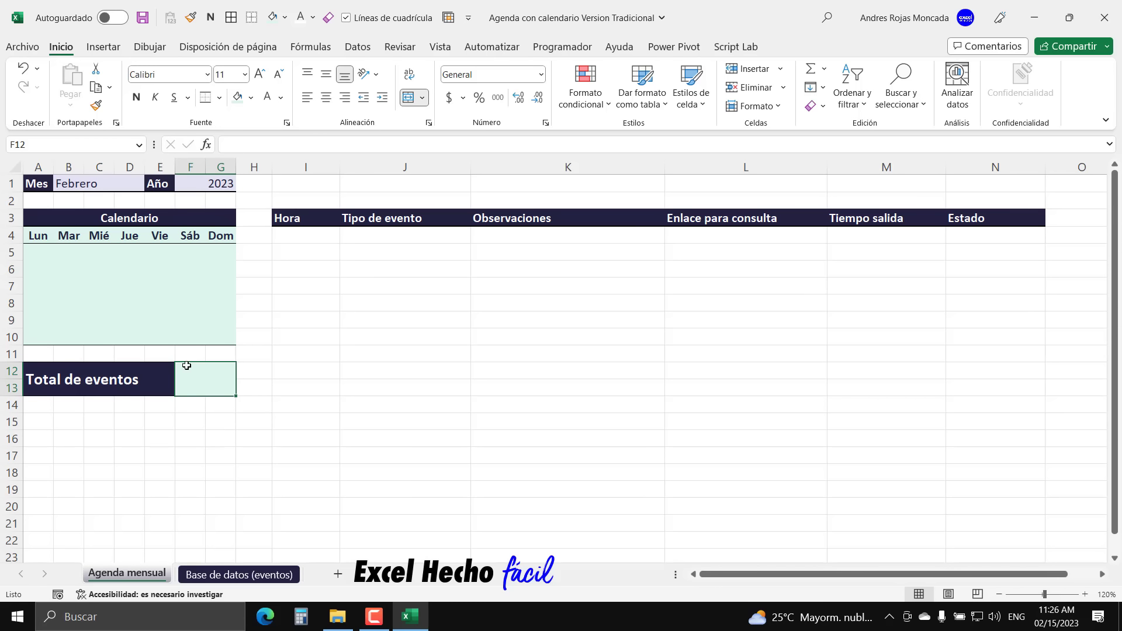
pyautogui.write('=ggg')
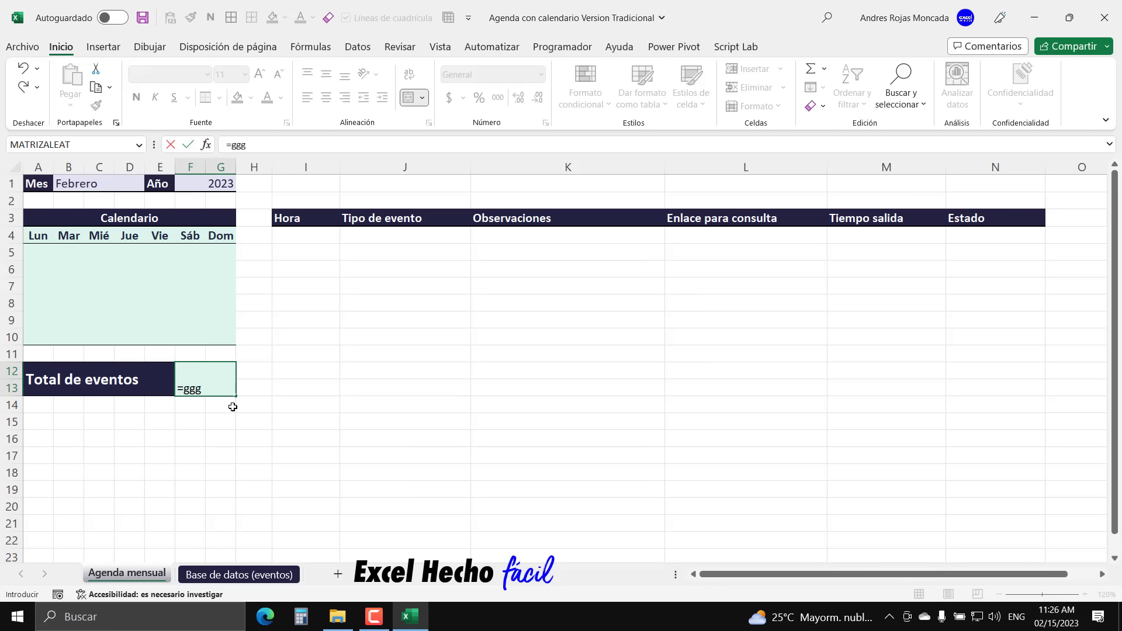
pyautogui.press('Escape')
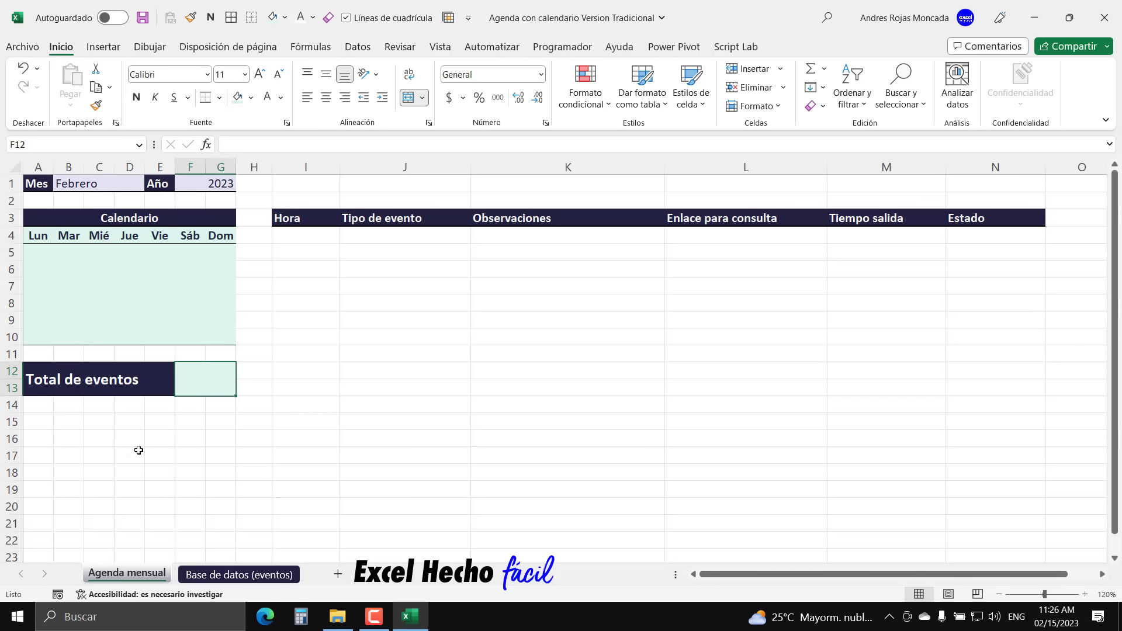
pyautogui.click(136, 278)
pyautogui.click(104, 302)
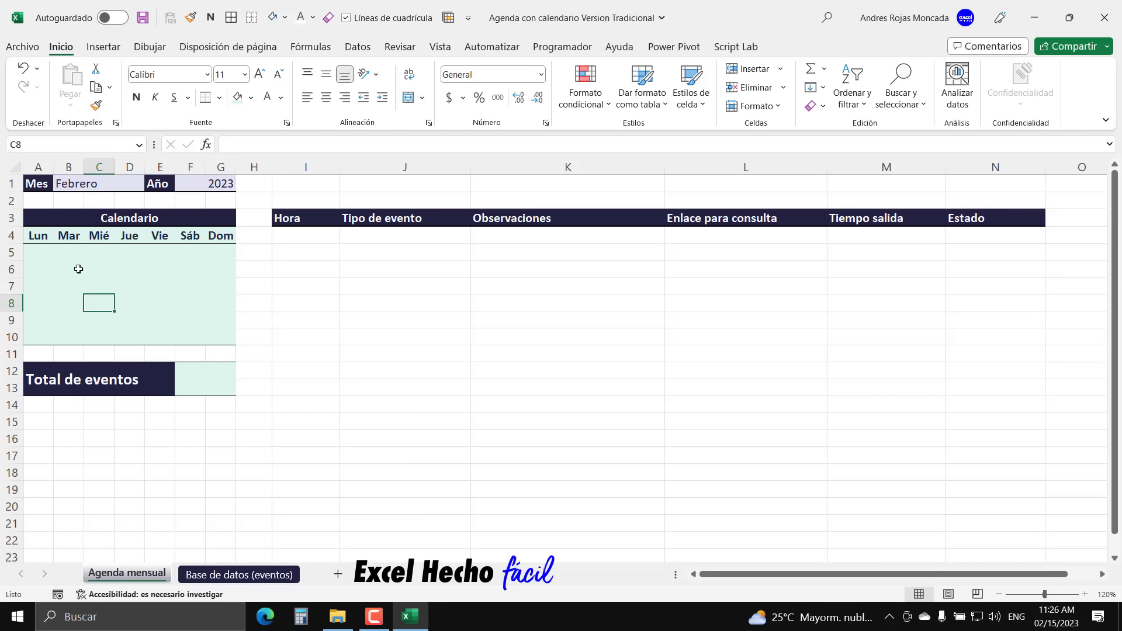
pyautogui.click(78, 269)
pyautogui.click(190, 337)
pyautogui.click(129, 303)
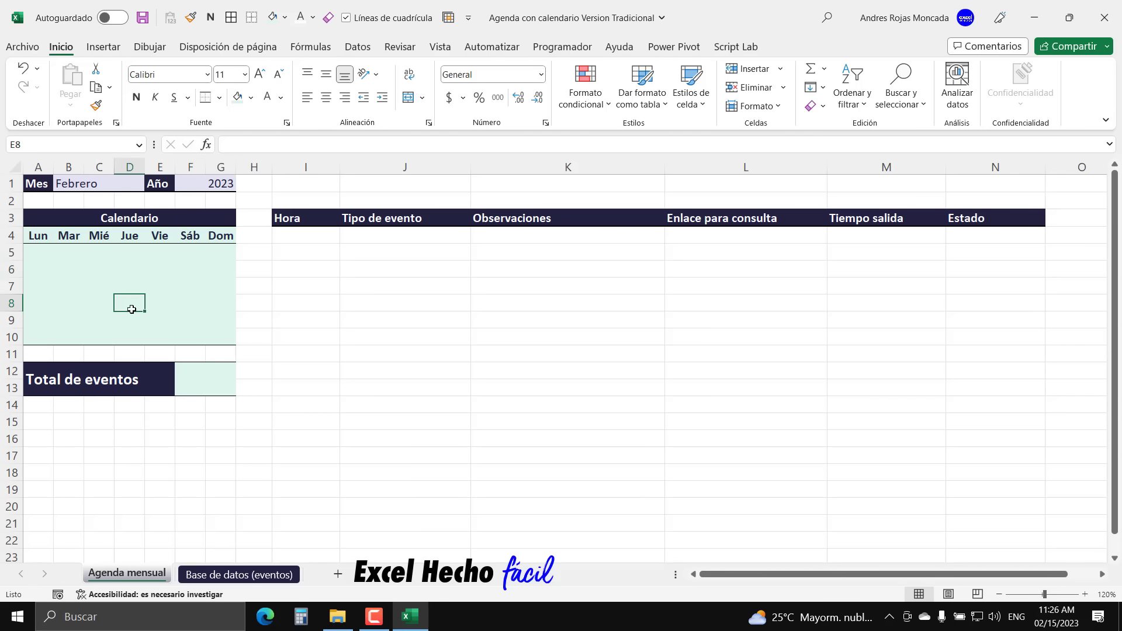
# - Enter the heading "Agenda para el dia seleccionado:" in cell I1
pyautogui.click(313, 183)
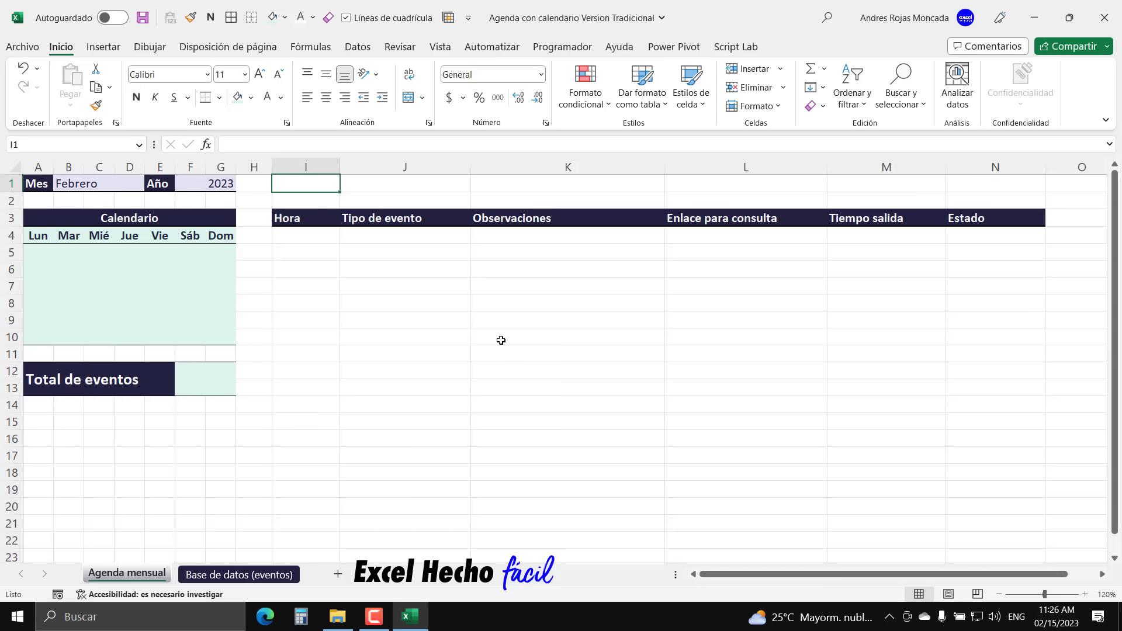
pyautogui.write('Age')
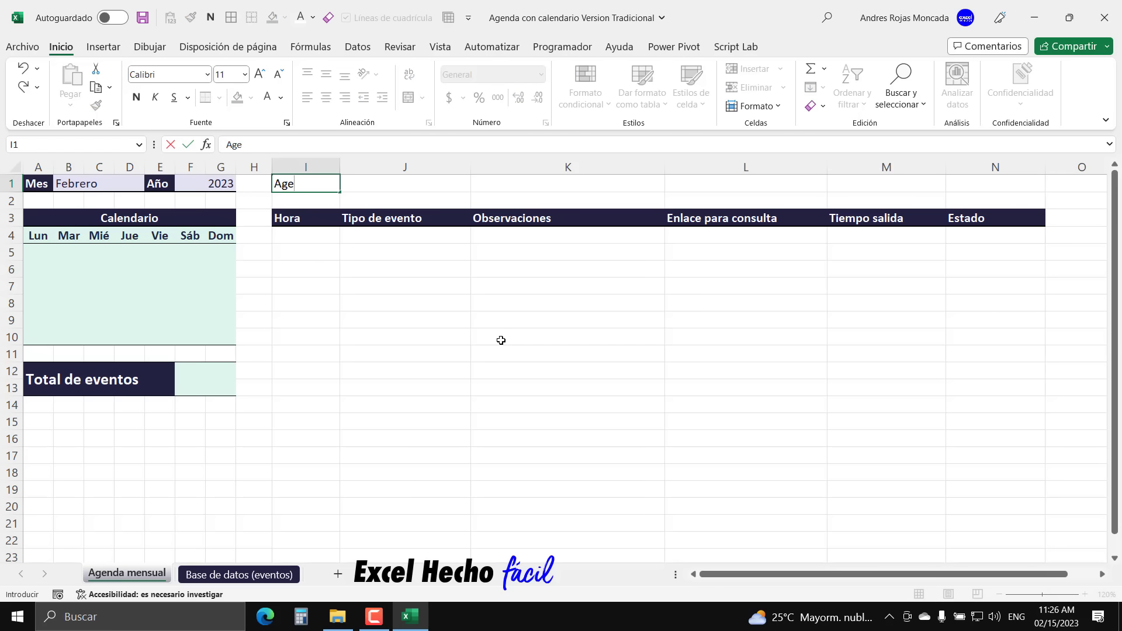
pyautogui.write('nda para el ')
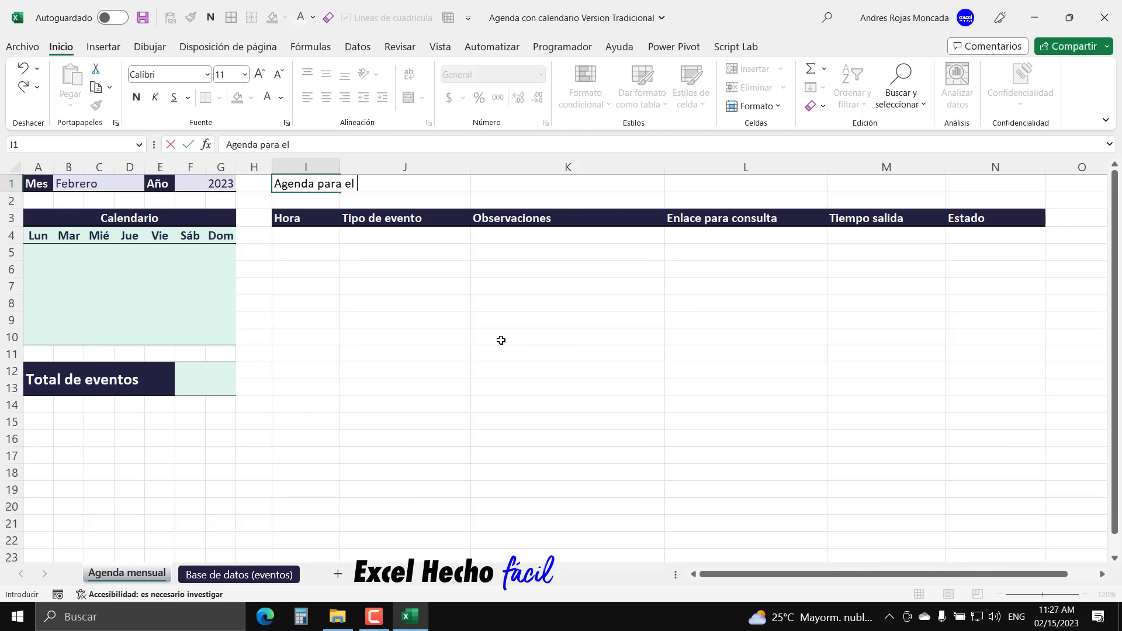
pyautogui.write('dia seleccio')
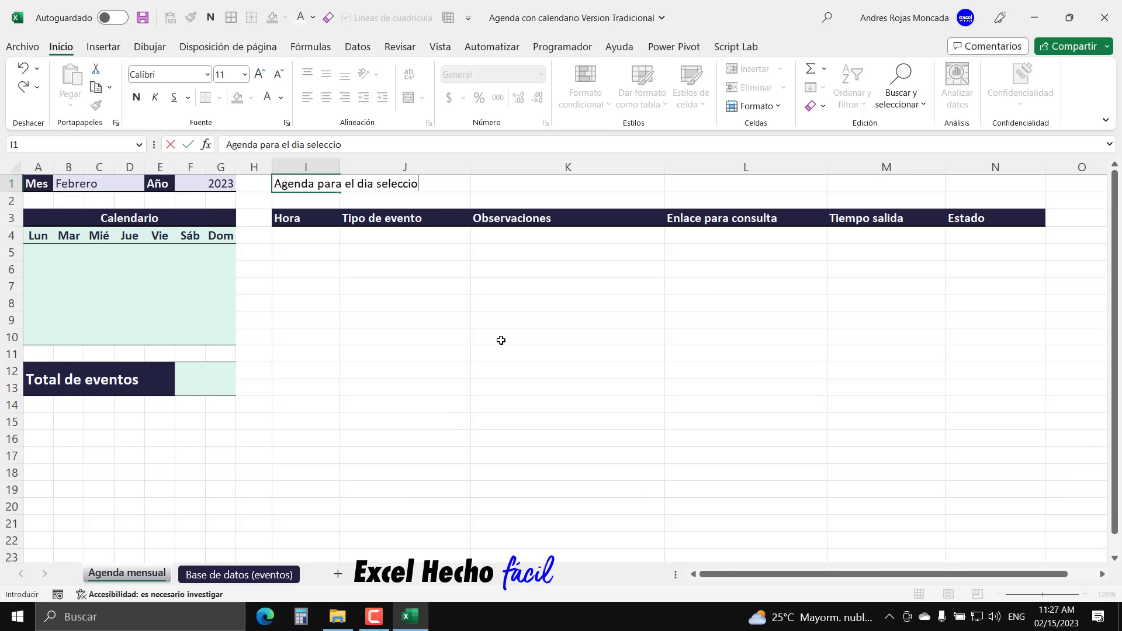
pyautogui.write('nado:')
pyautogui.press('Return')
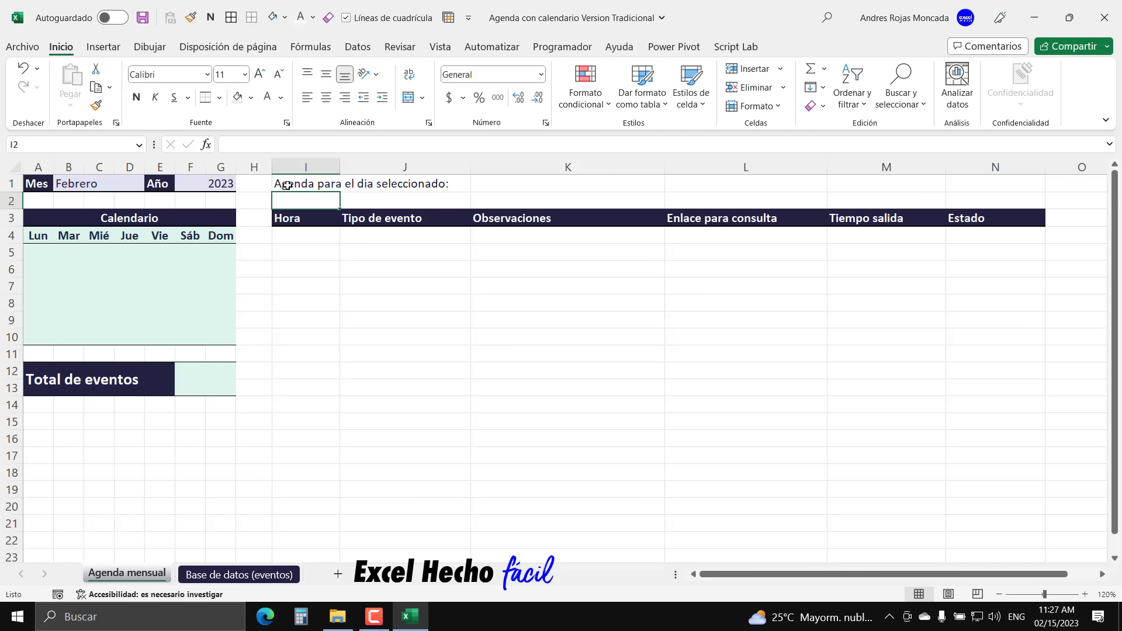
# - Copy the formatting of the Mes label onto the agenda heading in I1:J1
pyautogui.click(38, 183)
pyautogui.click(96, 105)
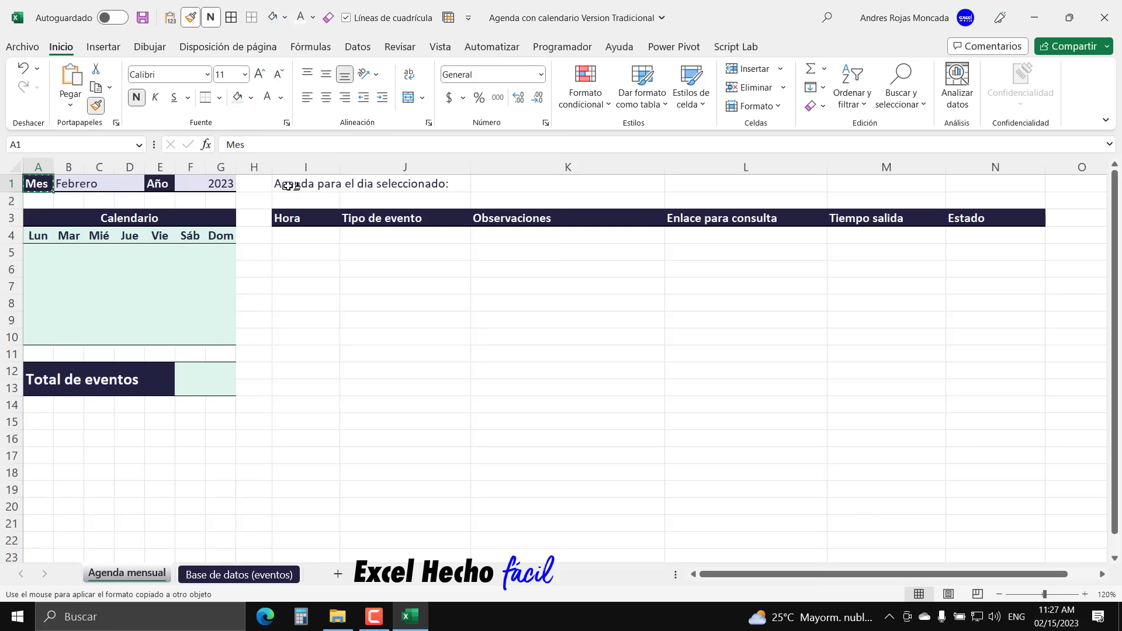
pyautogui.moveTo(292, 184); pyautogui.dragTo(416, 190)
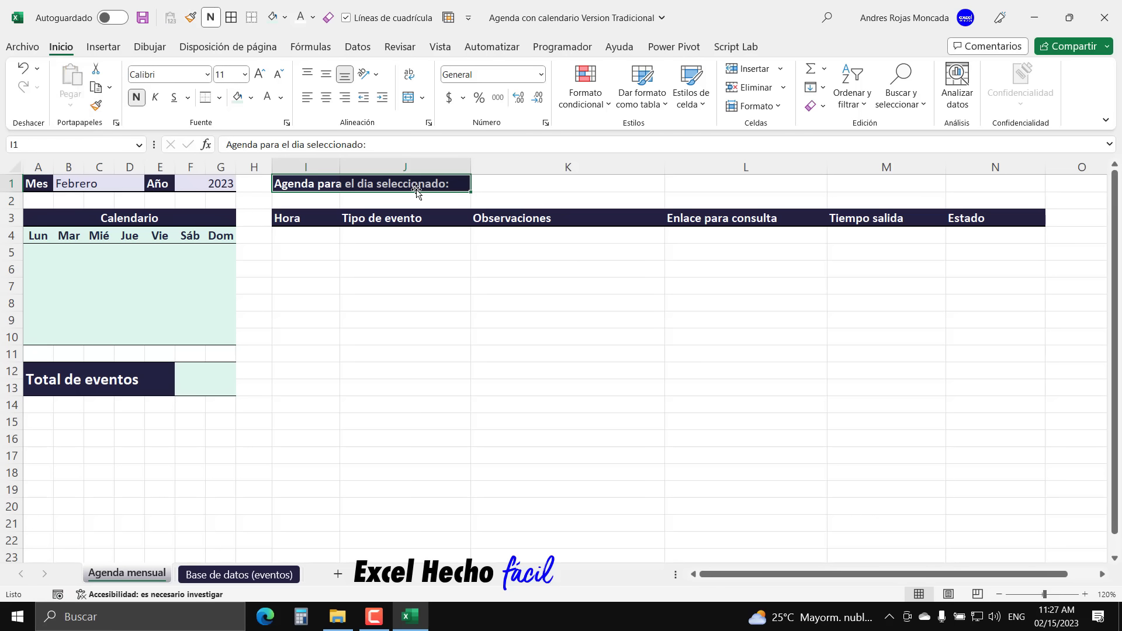
pyautogui.click(348, 290)
# - Fill K1 beside the agenda heading with the light green used in the calendar and add a thick bottom border
pyautogui.click(494, 183)
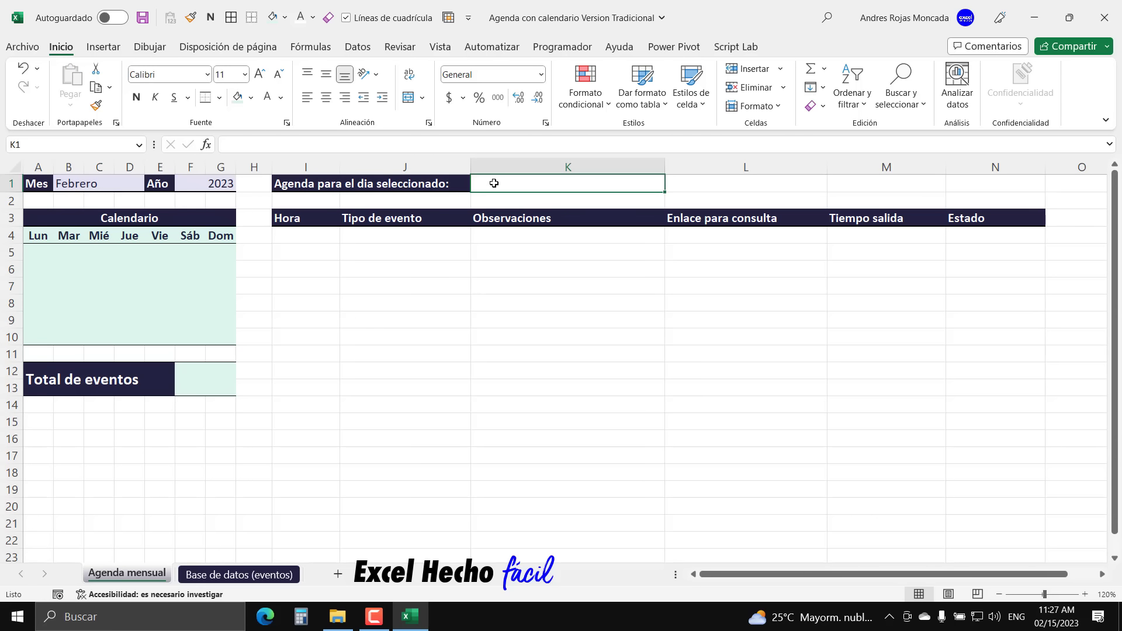
pyautogui.click(237, 97)
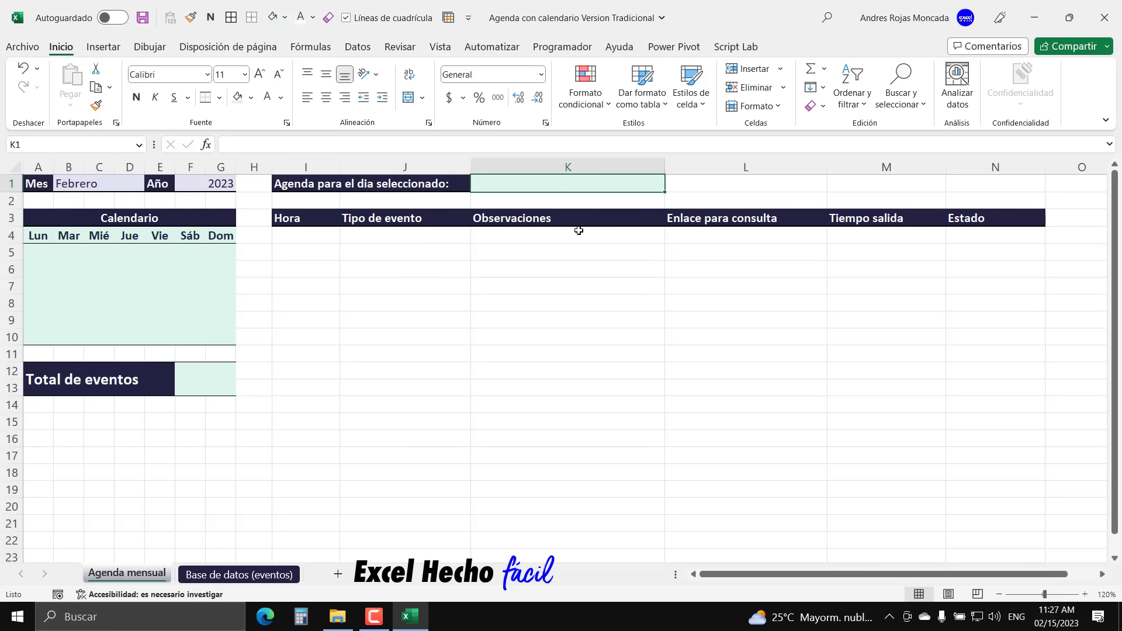
pyautogui.click(220, 97)
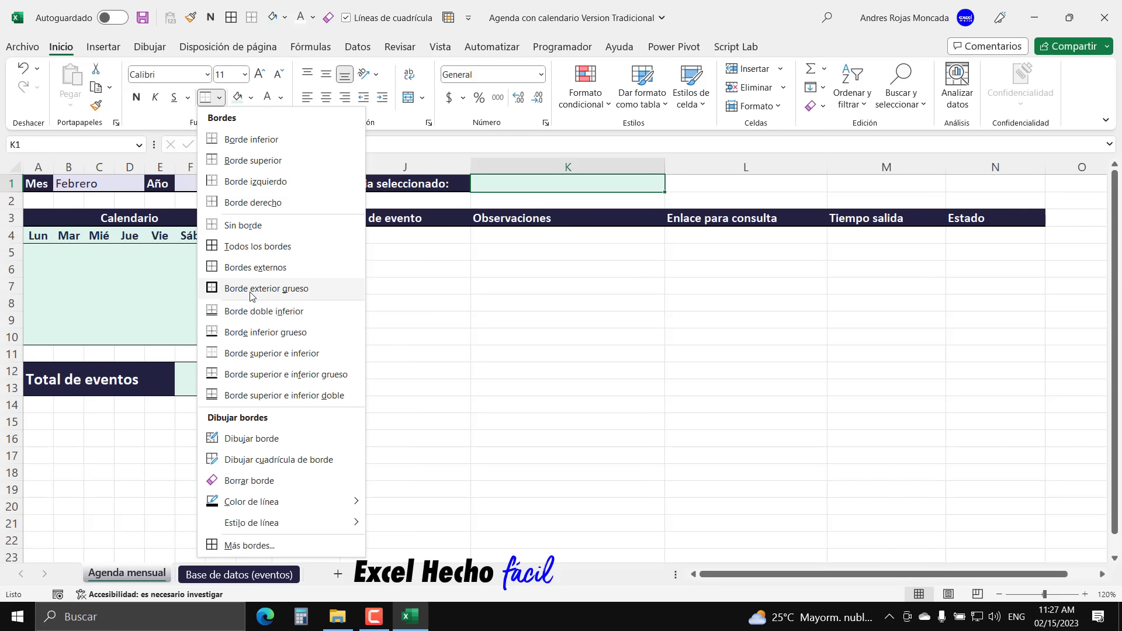
pyautogui.click(257, 332)
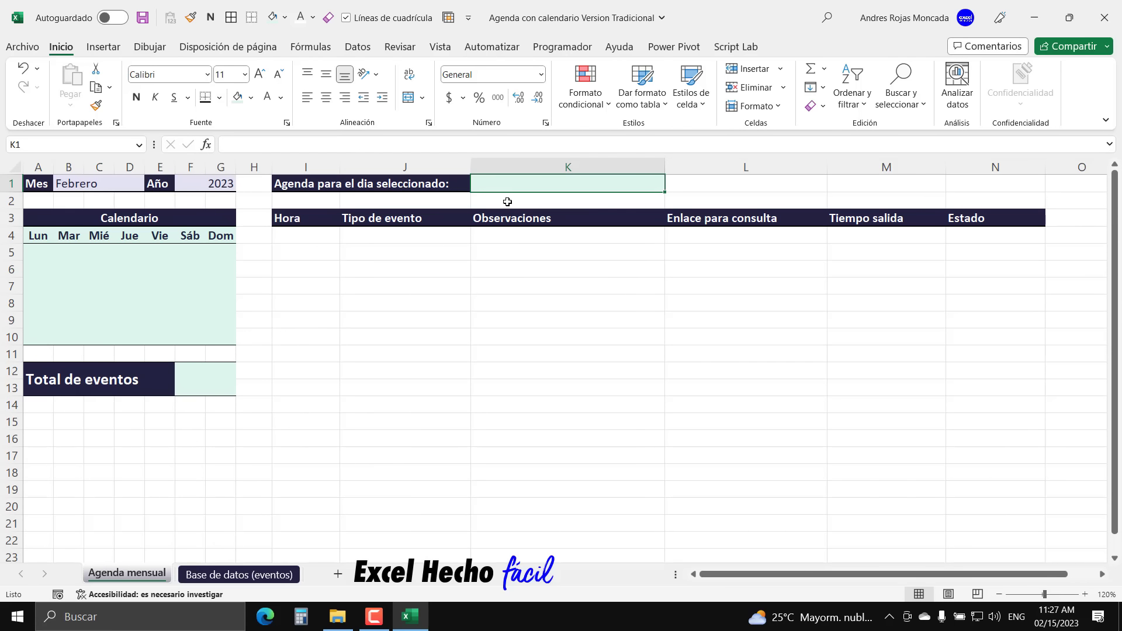
pyautogui.click(483, 263)
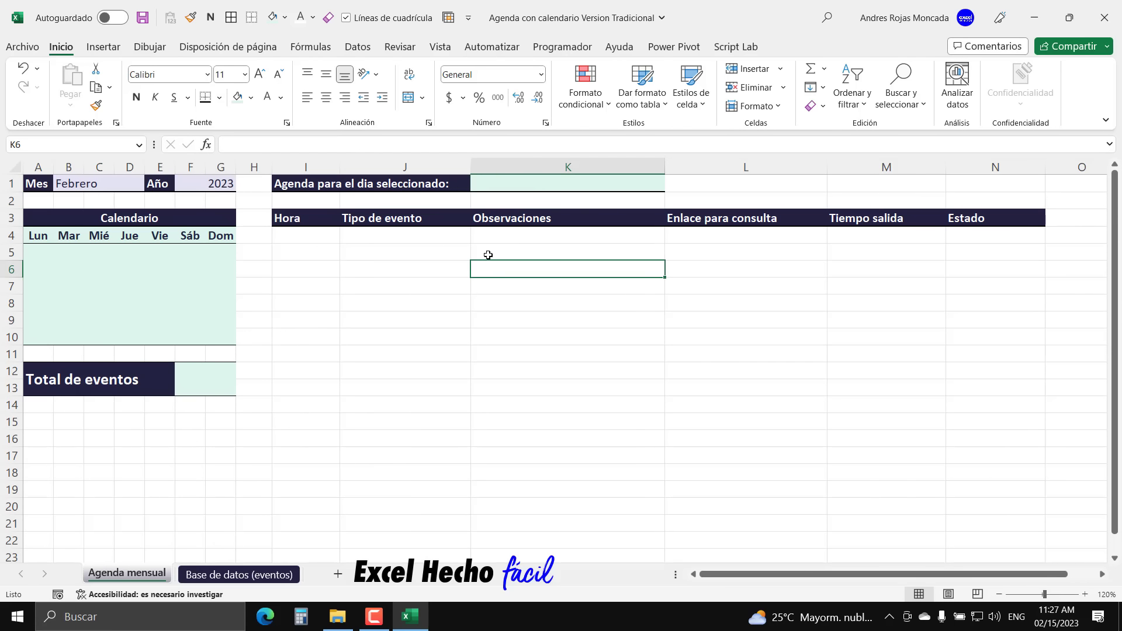
pyautogui.click(100, 290)
pyautogui.click(152, 276)
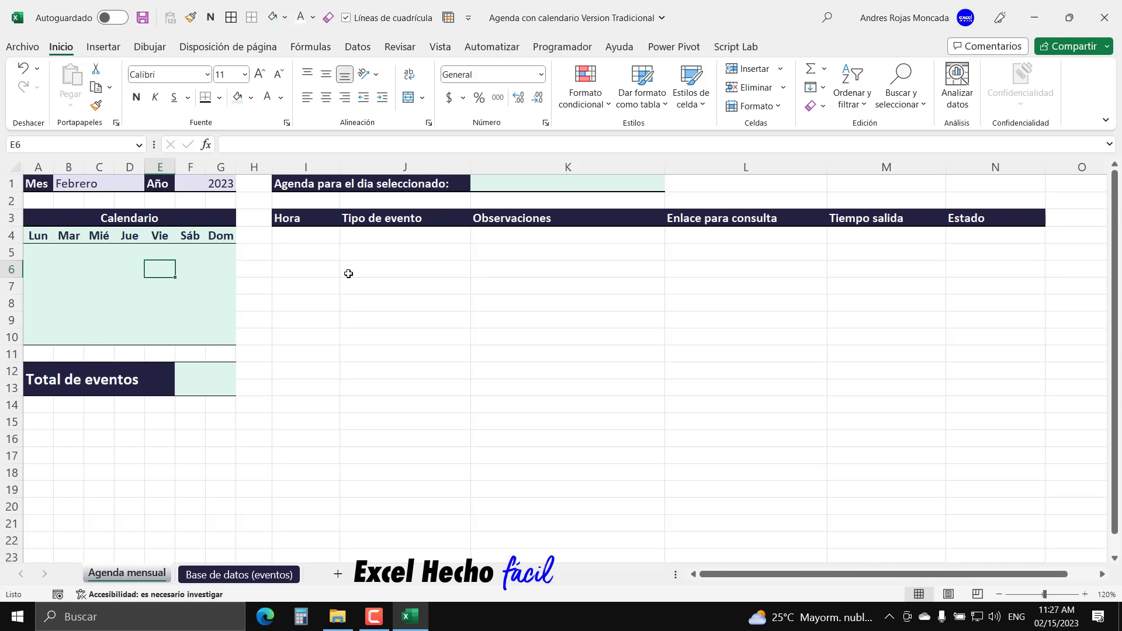
pyautogui.click(346, 271)
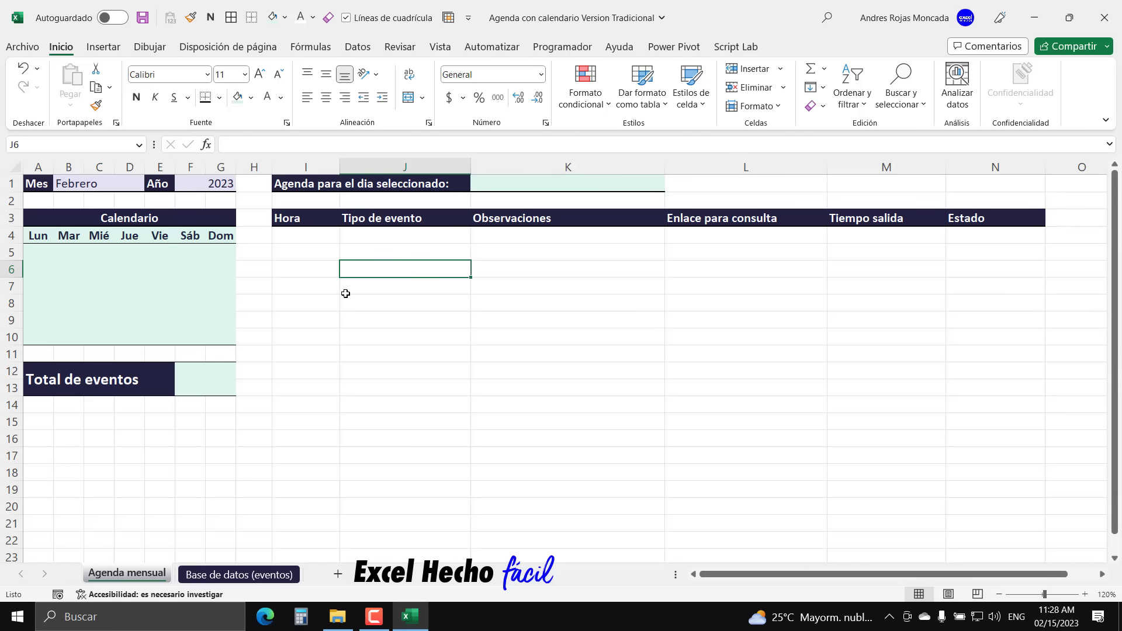
# - Enter the numbers 1 to 7 across A16:G16 below the Total de eventos label and center them horizontally
pyautogui.click(41, 444)
pyautogui.write('1')
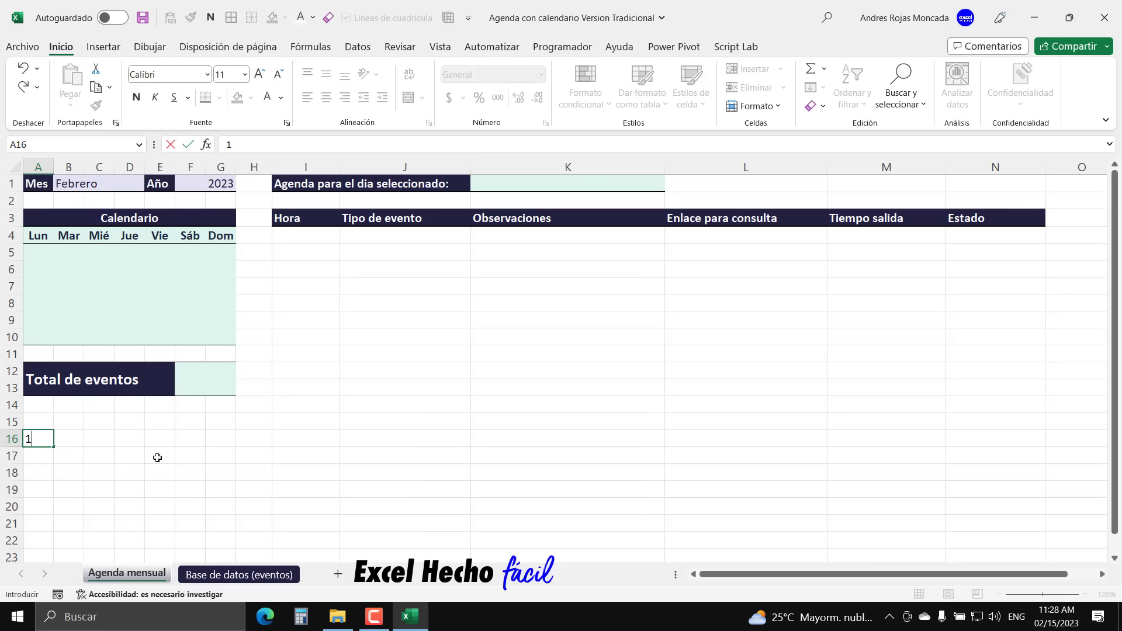
pyautogui.press('Tab')
pyautogui.write('20')
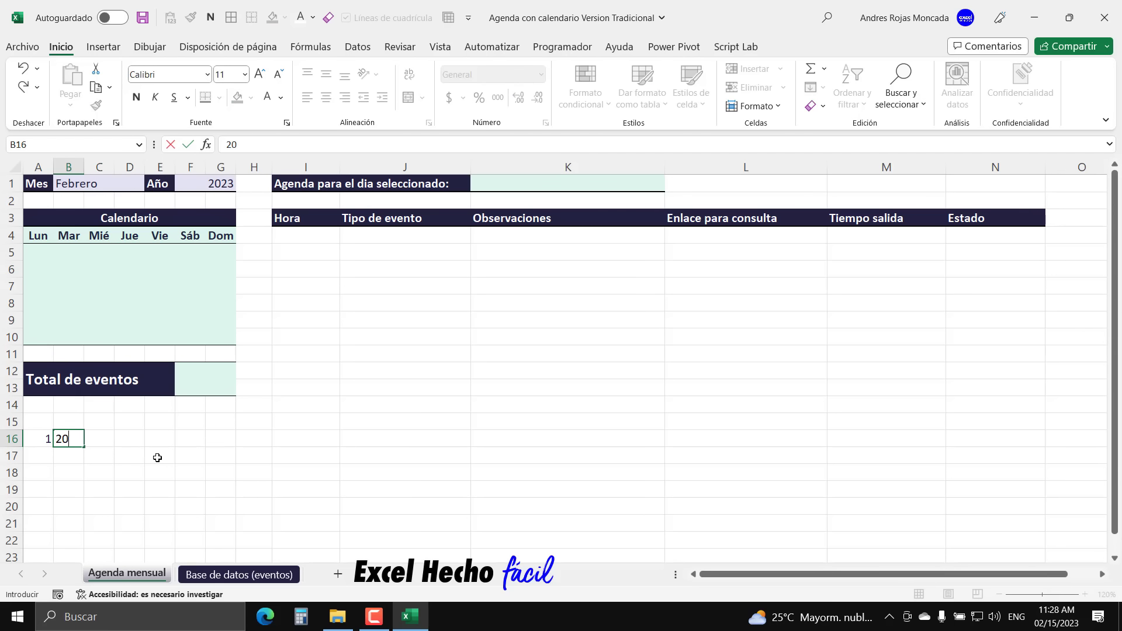
pyautogui.press('Escape')
pyautogui.write('2')
pyautogui.press('Tab')
pyautogui.write('3')
pyautogui.press('Tab')
pyautogui.write('4')
pyautogui.press('Tab')
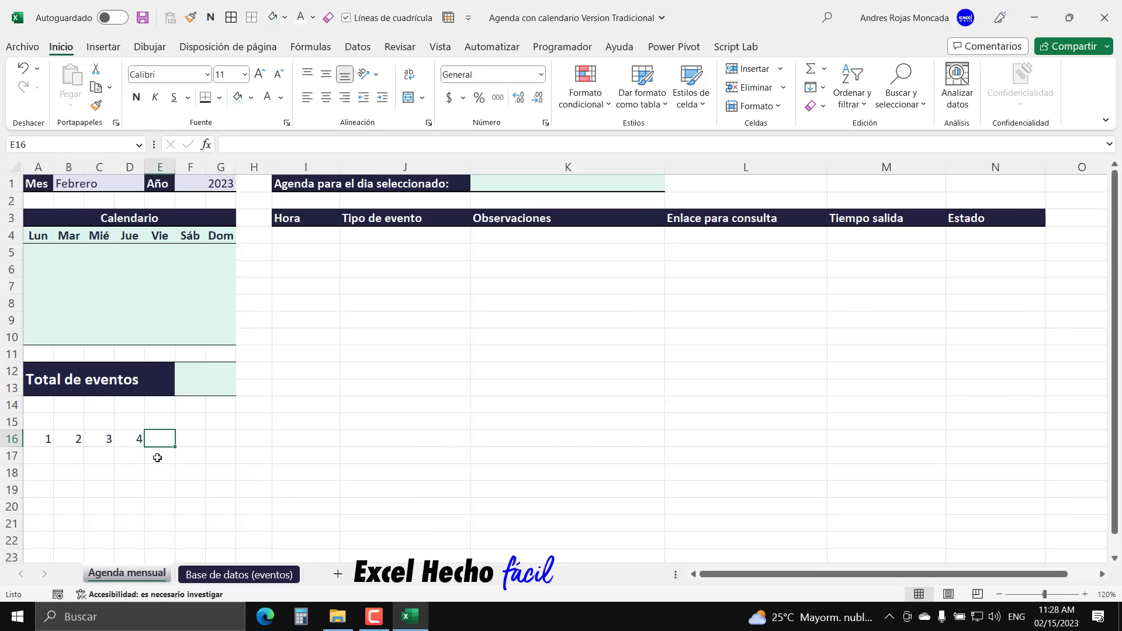
pyautogui.write('5')
pyautogui.press('Tab')
pyautogui.write('6')
pyautogui.press('Tab')
pyautogui.write('7')
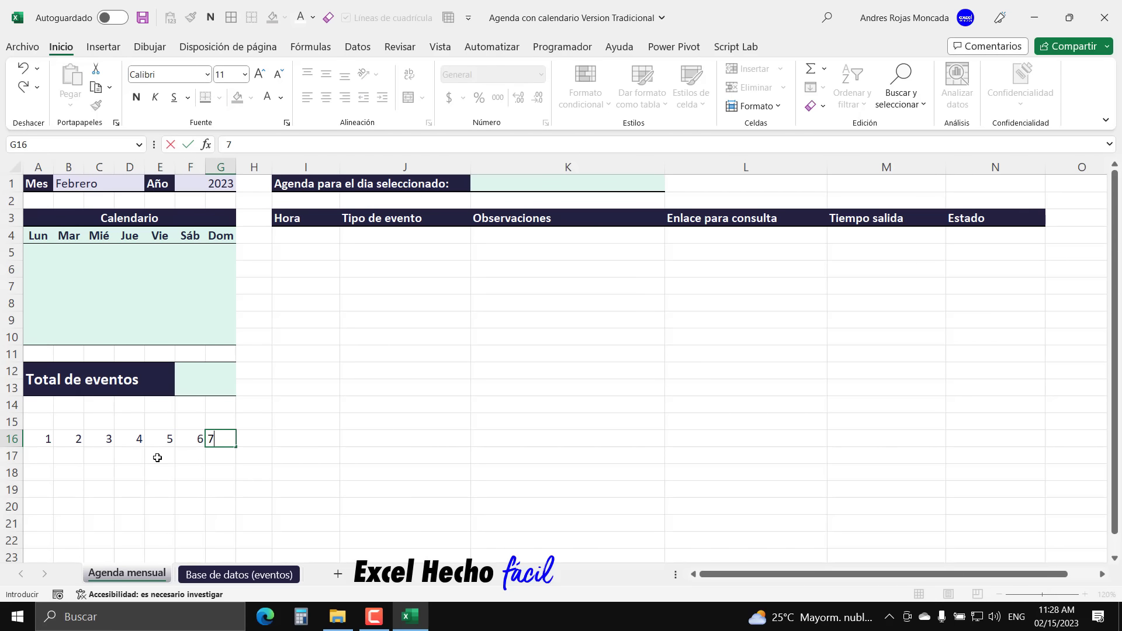
pyautogui.press('Tab')
pyautogui.moveTo(44, 440); pyautogui.dragTo(229, 439)
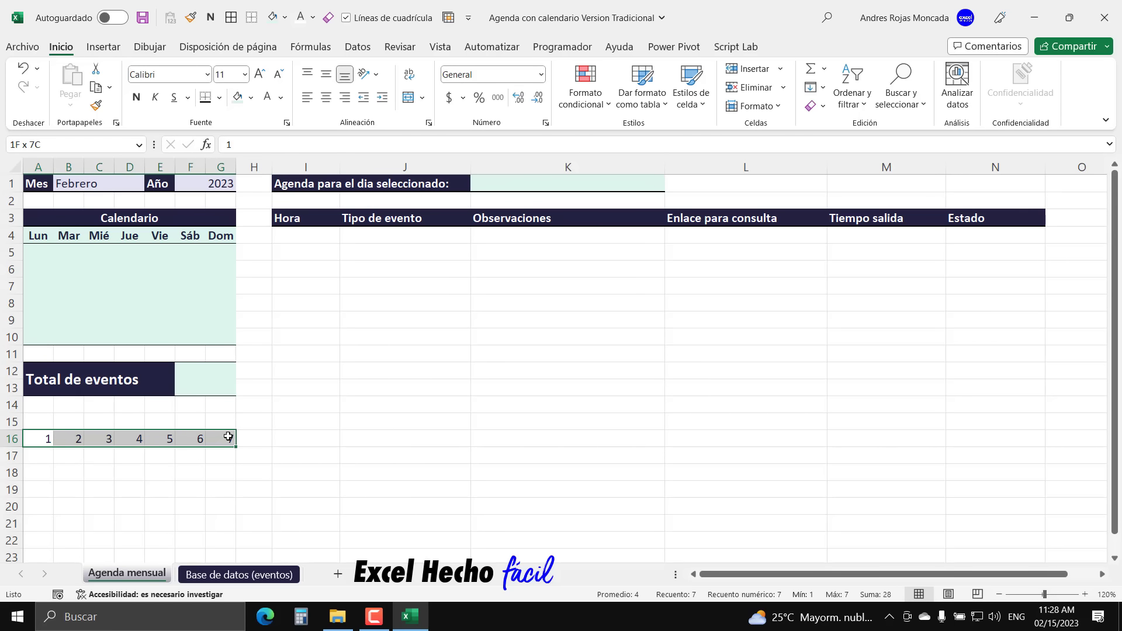
pyautogui.click(327, 97)
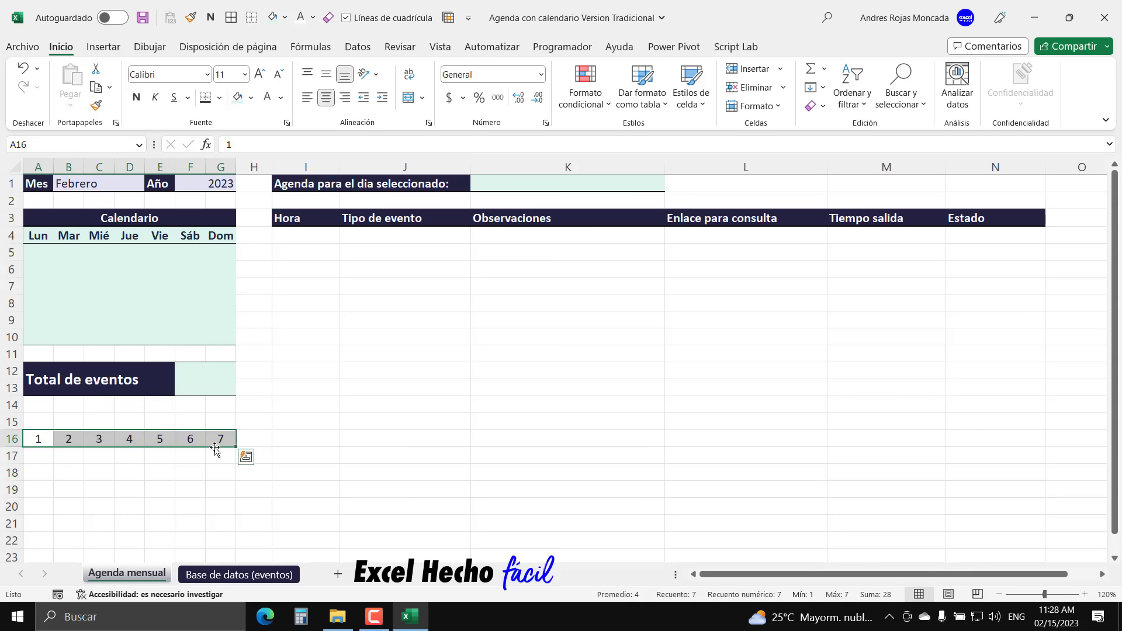
# - Start a formula in I16 that references A16:G16 and convert the reference into its array constant
pyautogui.click(306, 440)
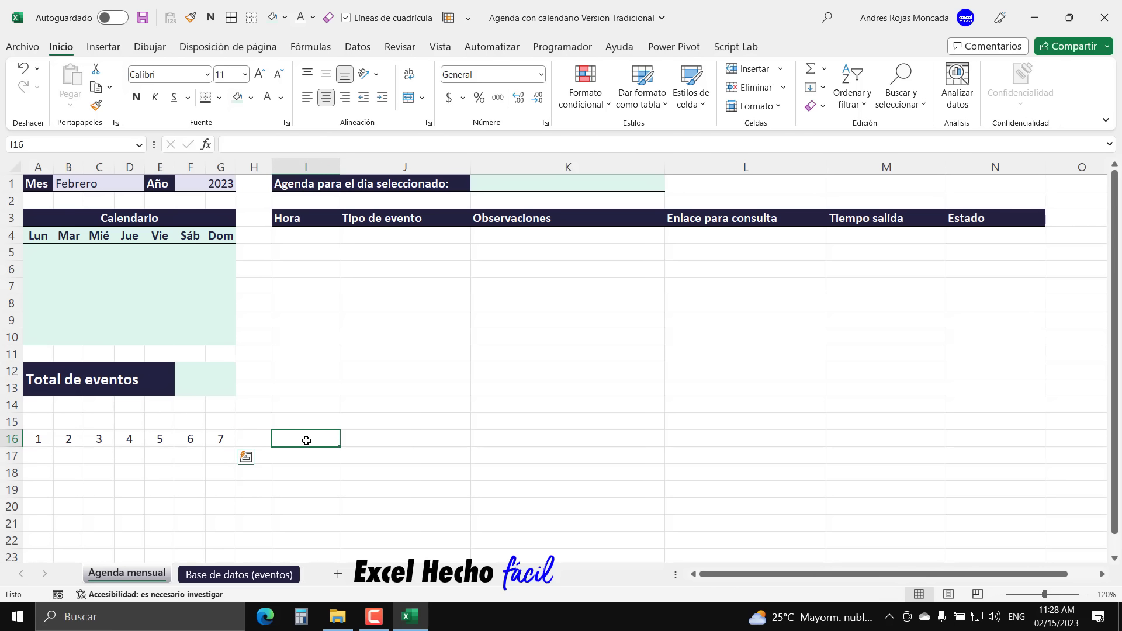
pyautogui.write('=')
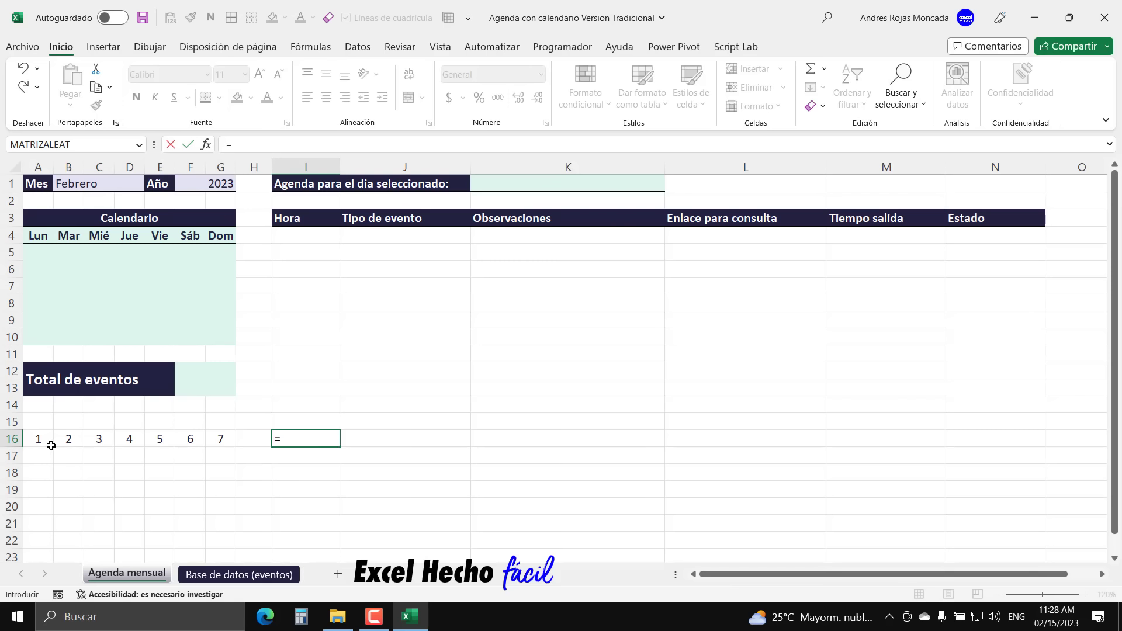
pyautogui.moveTo(42, 440); pyautogui.dragTo(231, 445)
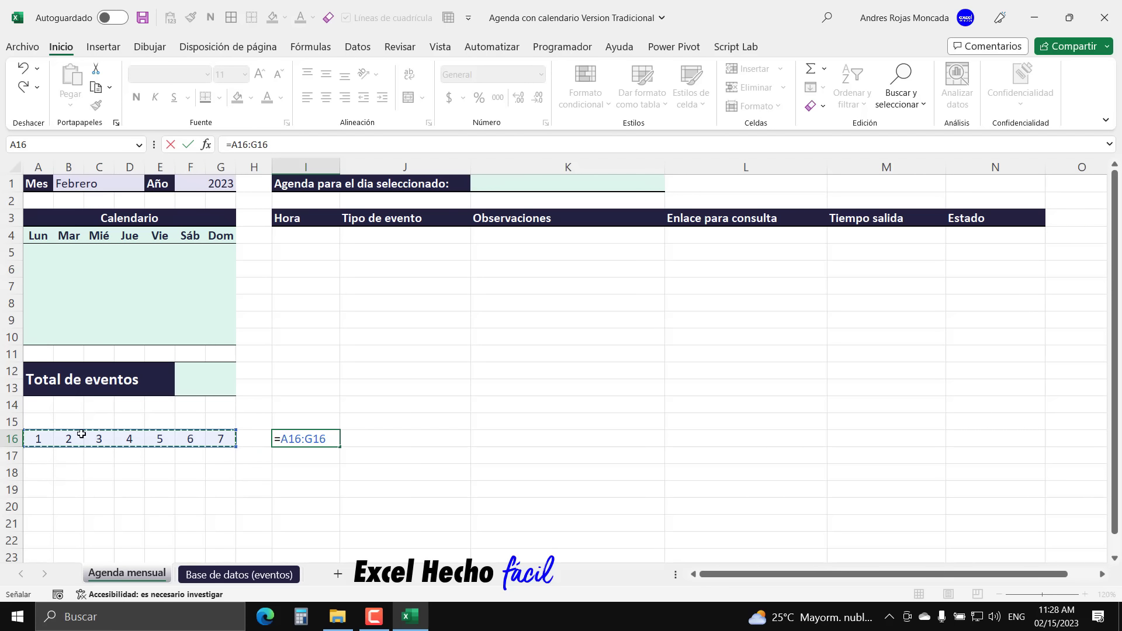
pyautogui.press('F9')
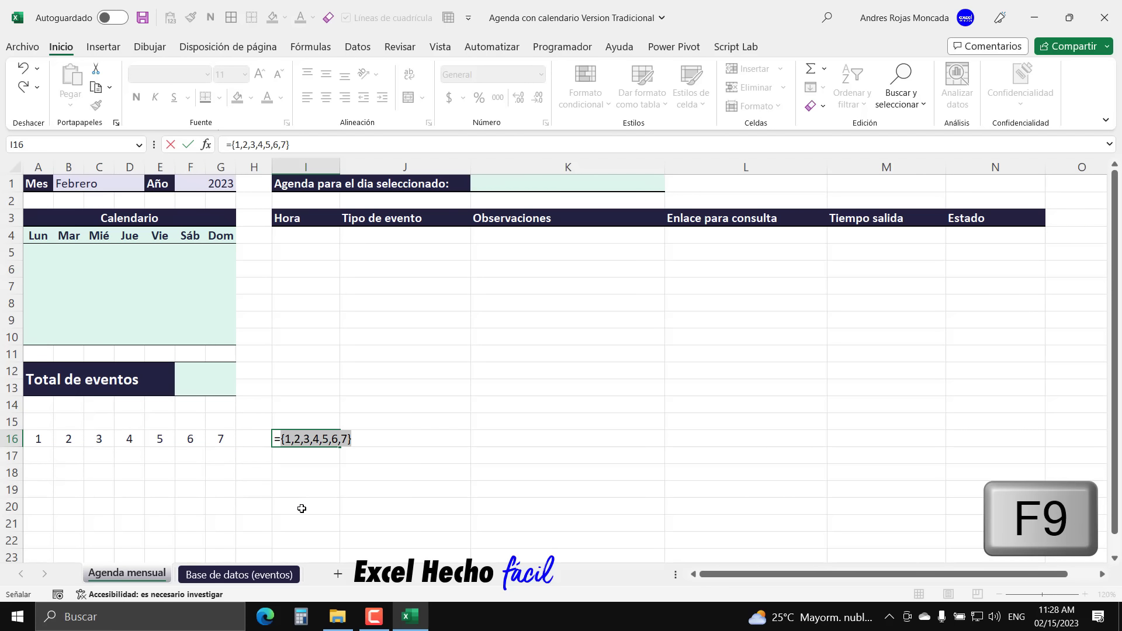
# - Check the separators of the array constant in I16 and store ={1,2,3,4,5,6,7} there as plain text
pyautogui.click(287, 443)
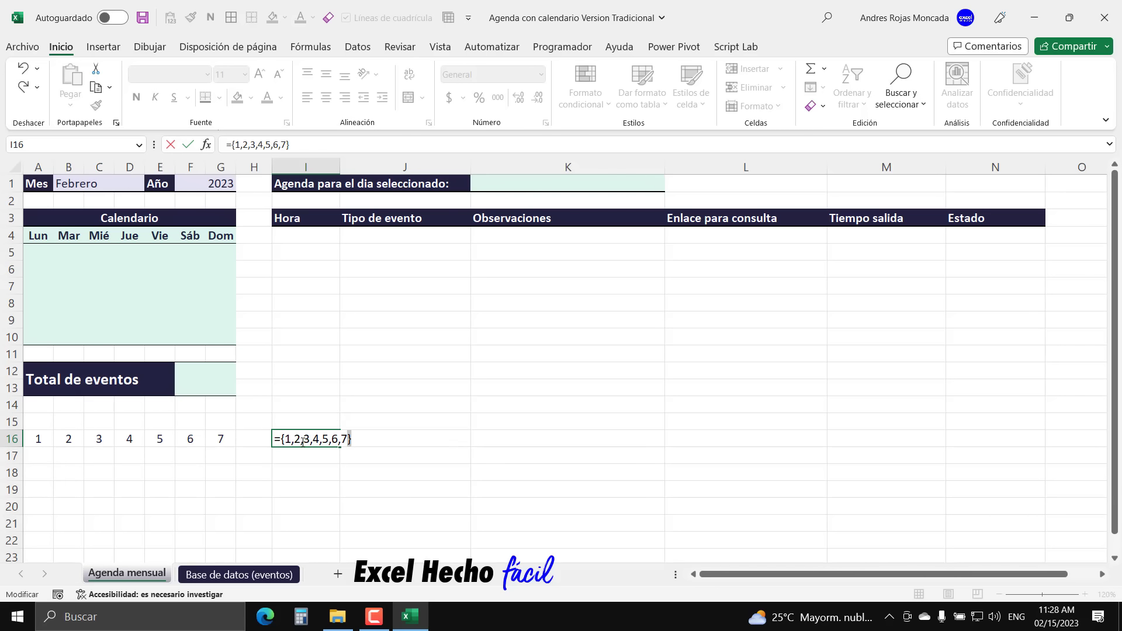
pyautogui.click(283, 439)
pyautogui.moveTo(288, 443); pyautogui.dragTo(289, 454)
pyautogui.click(292, 445)
pyautogui.moveTo(305, 442); pyautogui.dragTo(301, 442)
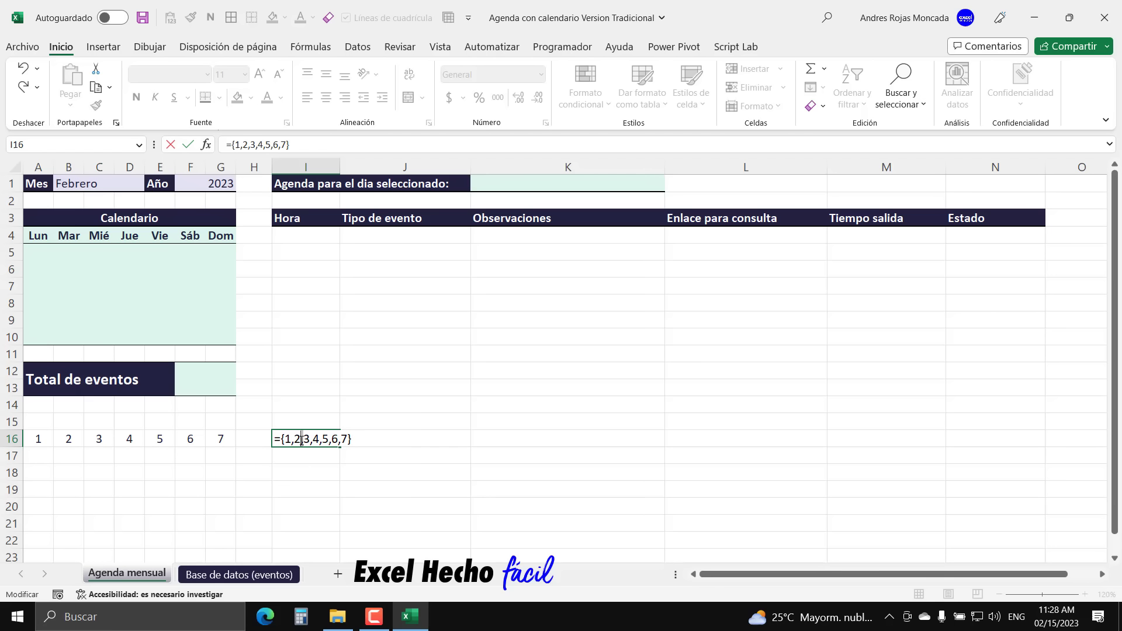
pyautogui.click(353, 442)
pyautogui.click(276, 439)
pyautogui.press('Return')
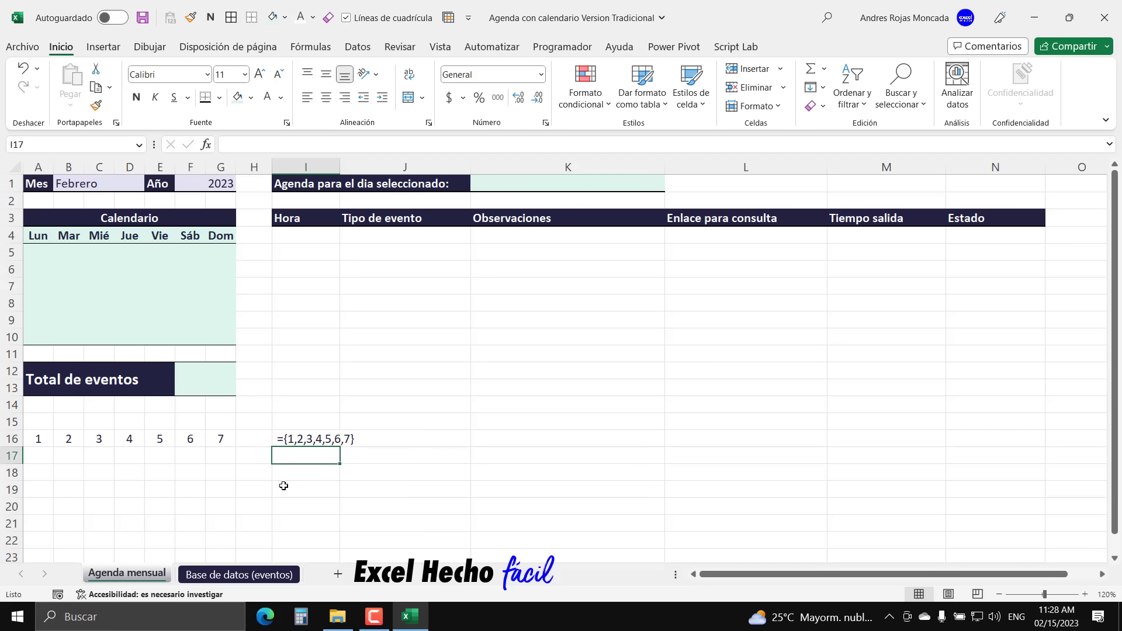
# - Count the week rows of the calendar grid along the Dom column, G5:G10
pyautogui.click(30, 459)
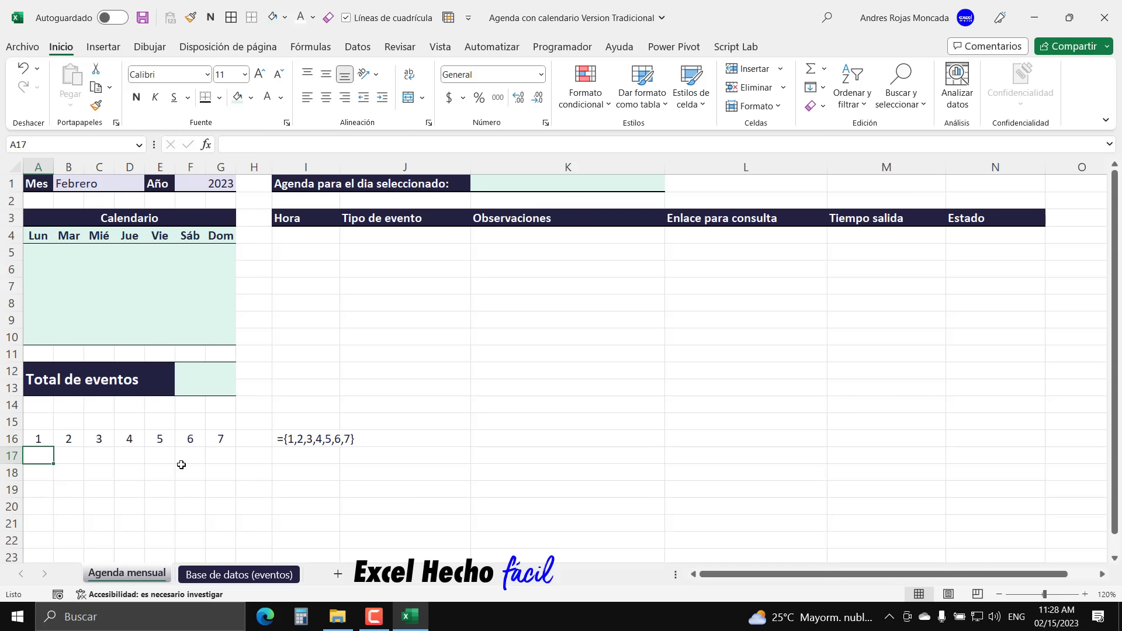
pyautogui.click(219, 254)
pyautogui.click(219, 269)
pyautogui.click(220, 287)
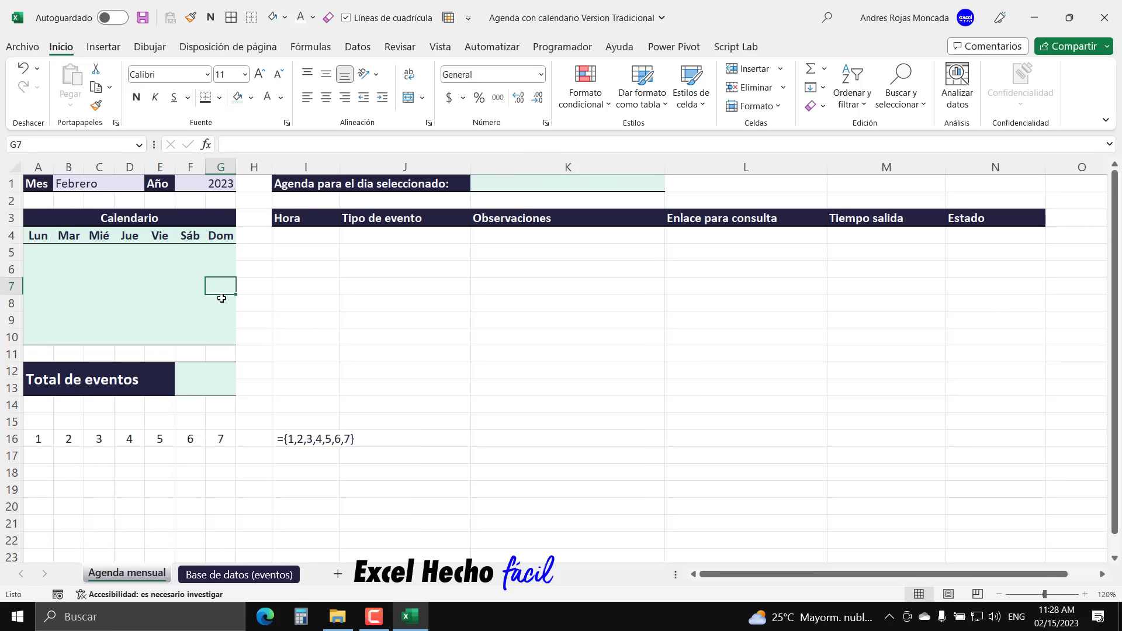
pyautogui.click(222, 303)
pyautogui.click(224, 321)
pyautogui.click(224, 332)
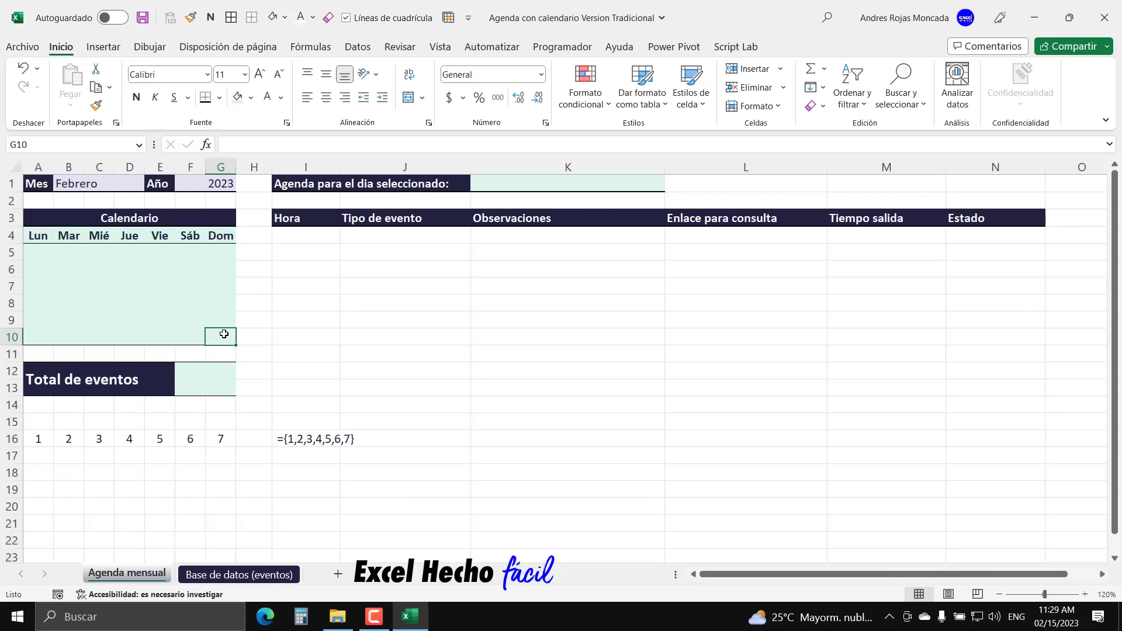
pyautogui.moveTo(223, 254); pyautogui.dragTo(225, 333)
pyautogui.click(217, 251)
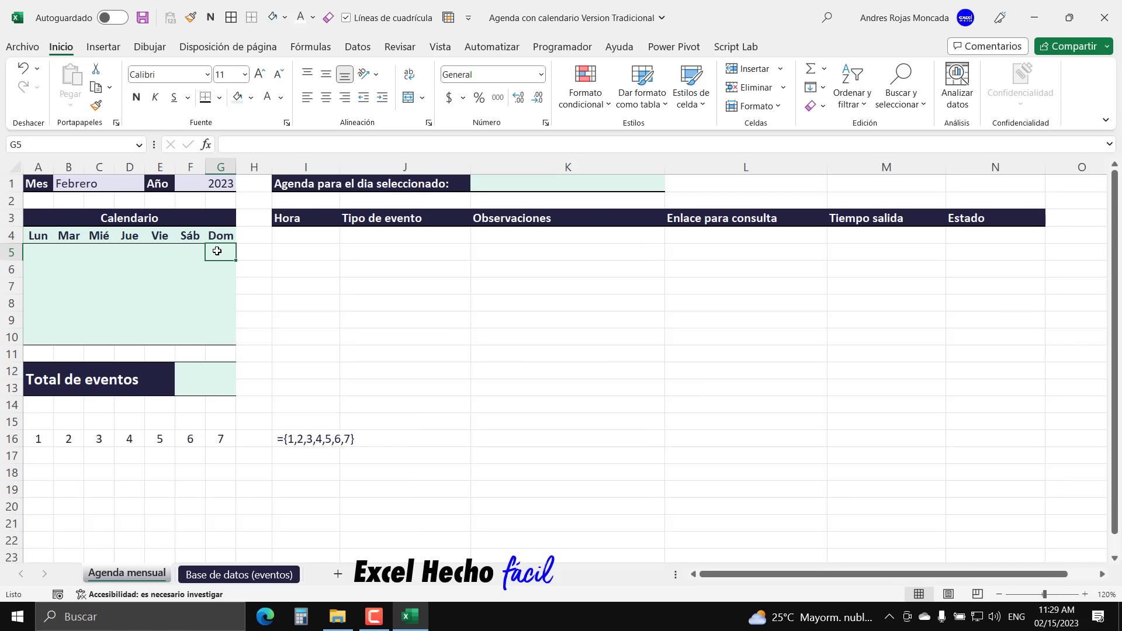
# - Enter the numbers 0 to 5 down A17:A22, one for each week row of the calendar
pyautogui.click(49, 455)
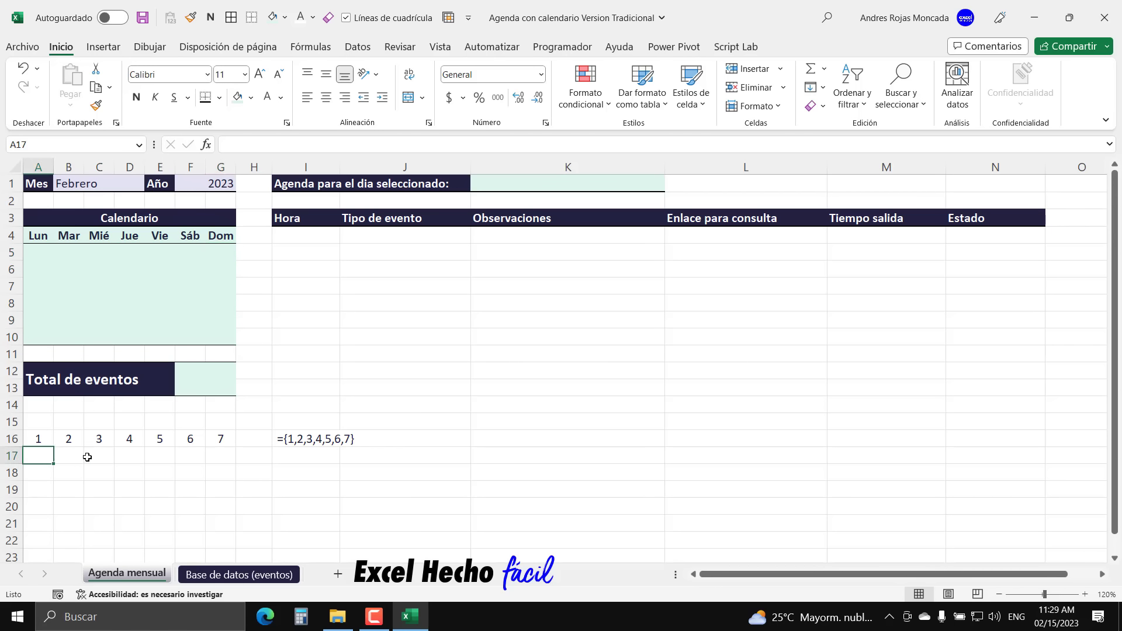
pyautogui.write('0')
pyautogui.press('Return')
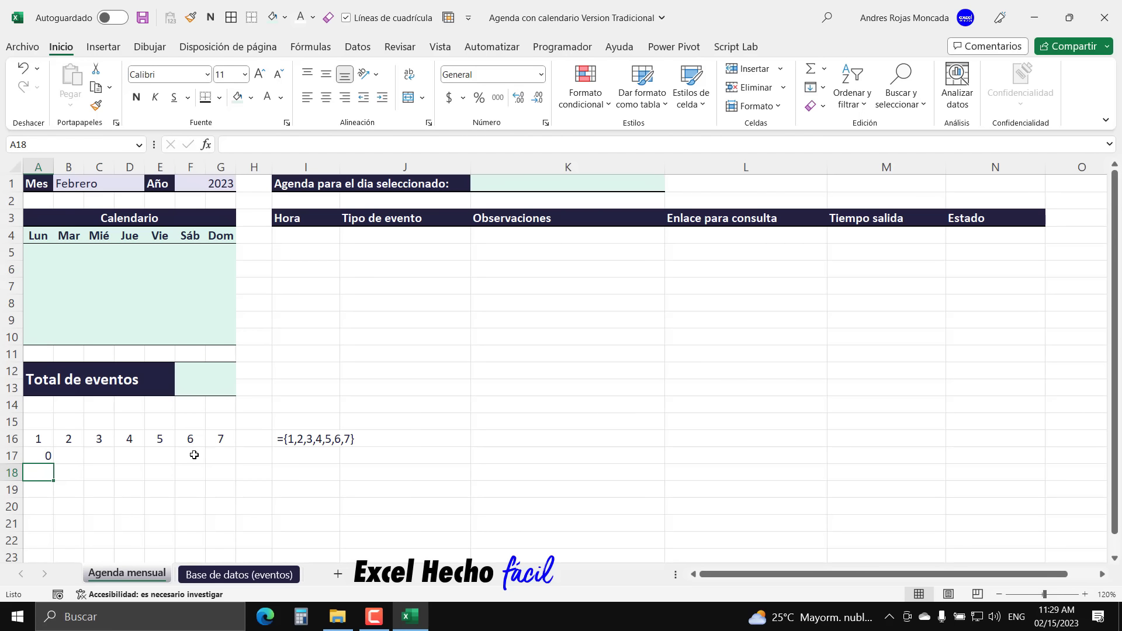
pyautogui.write('1')
pyautogui.press('Return')
pyautogui.write('2')
pyautogui.press('Return')
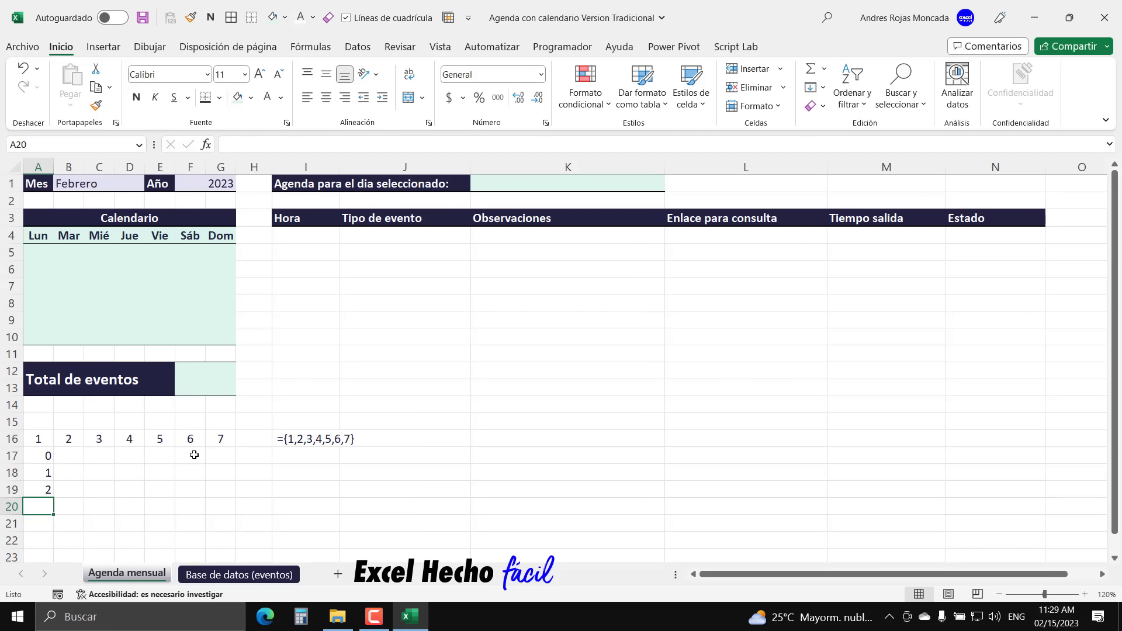
pyautogui.write('3')
pyautogui.press('Return')
pyautogui.write('4')
pyautogui.press('Return')
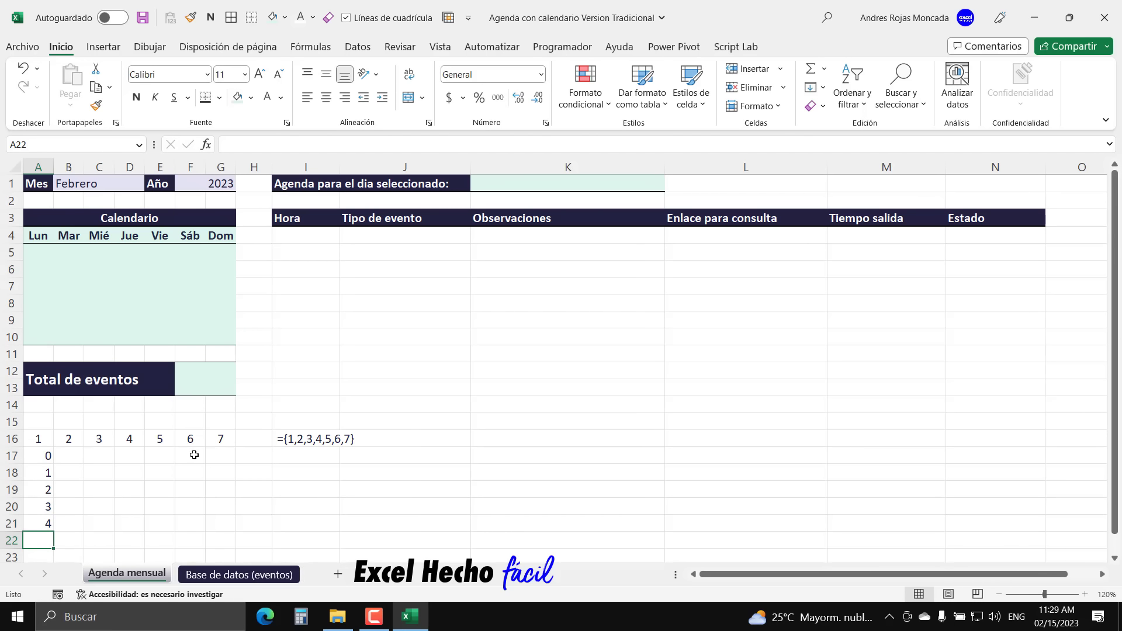
pyautogui.write('5')
pyautogui.press('Return')
pyautogui.scroll(1, 194, 455)
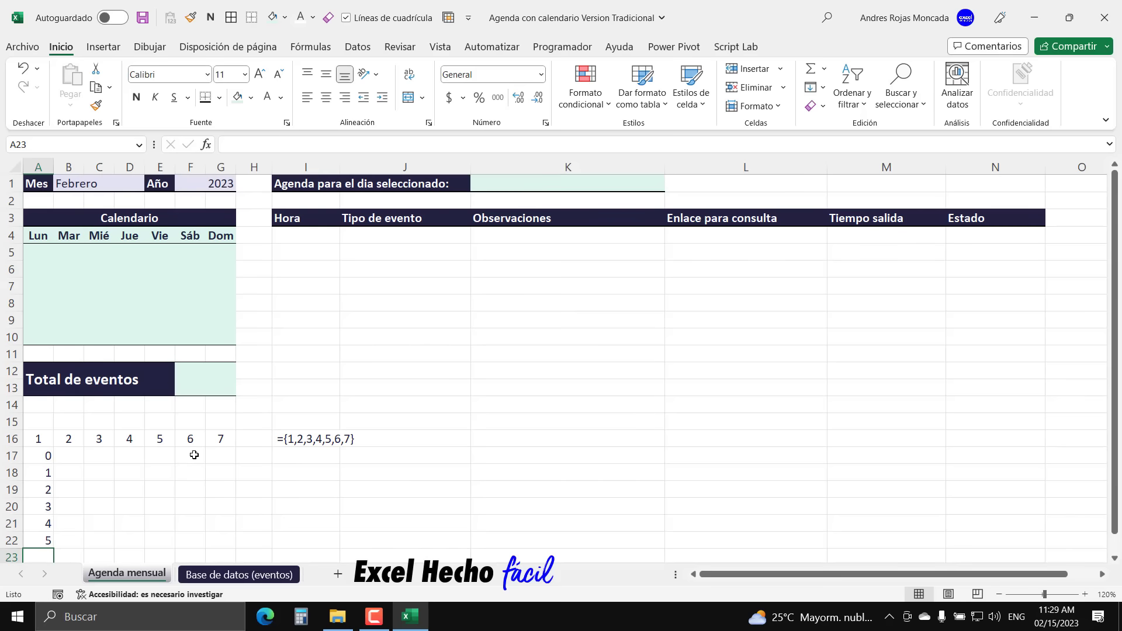
# - Reference A17:A22 in I17, convert the reference to its array constant and store ={0;1;2;3;4;5} as plain text
pyautogui.click(36, 458)
pyautogui.click(285, 455)
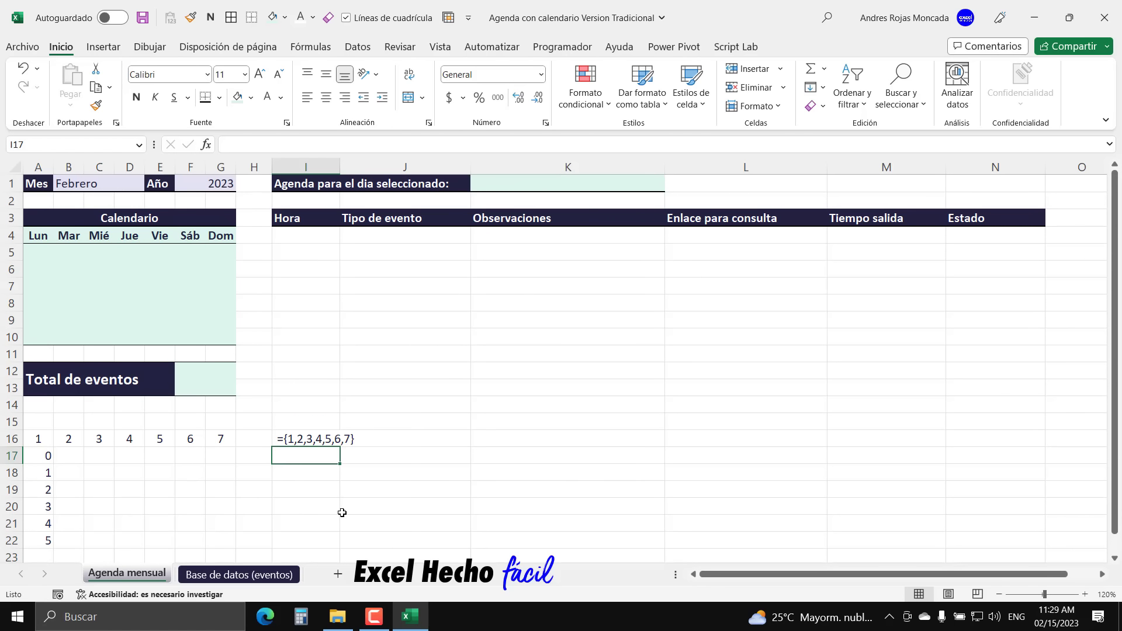
pyautogui.write('=')
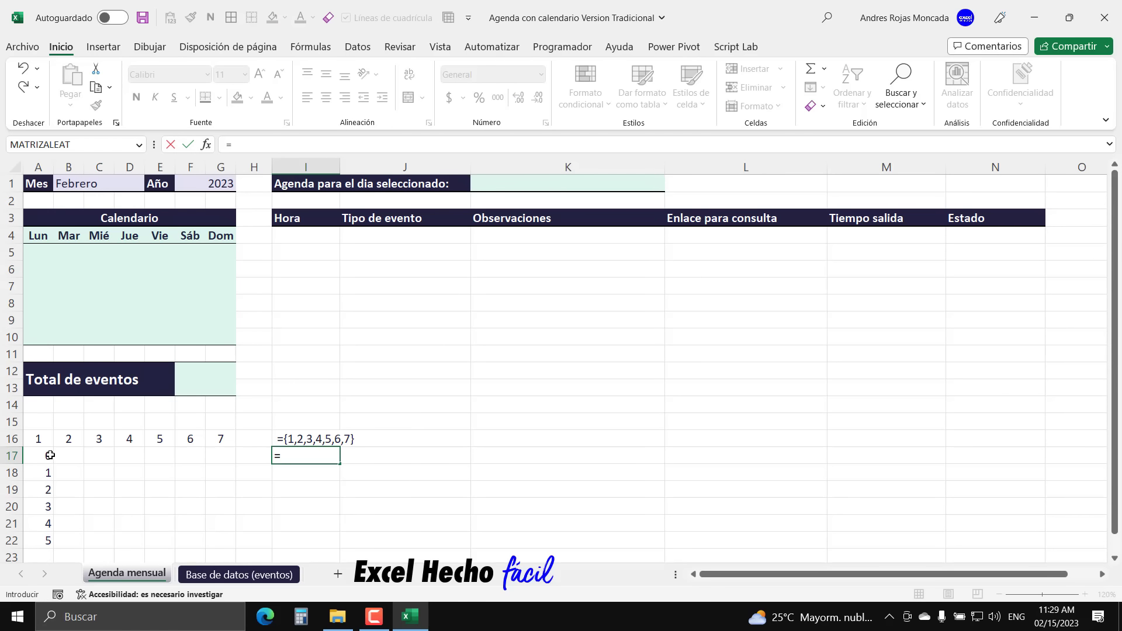
pyautogui.moveTo(48, 456); pyautogui.dragTo(51, 535)
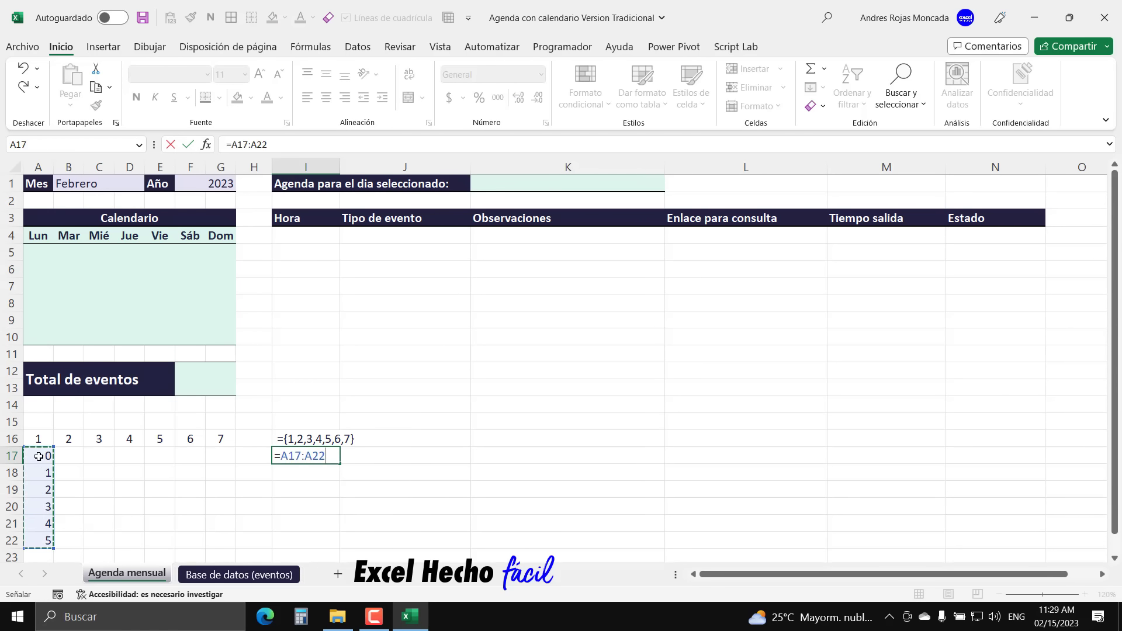
pyautogui.press('F9')
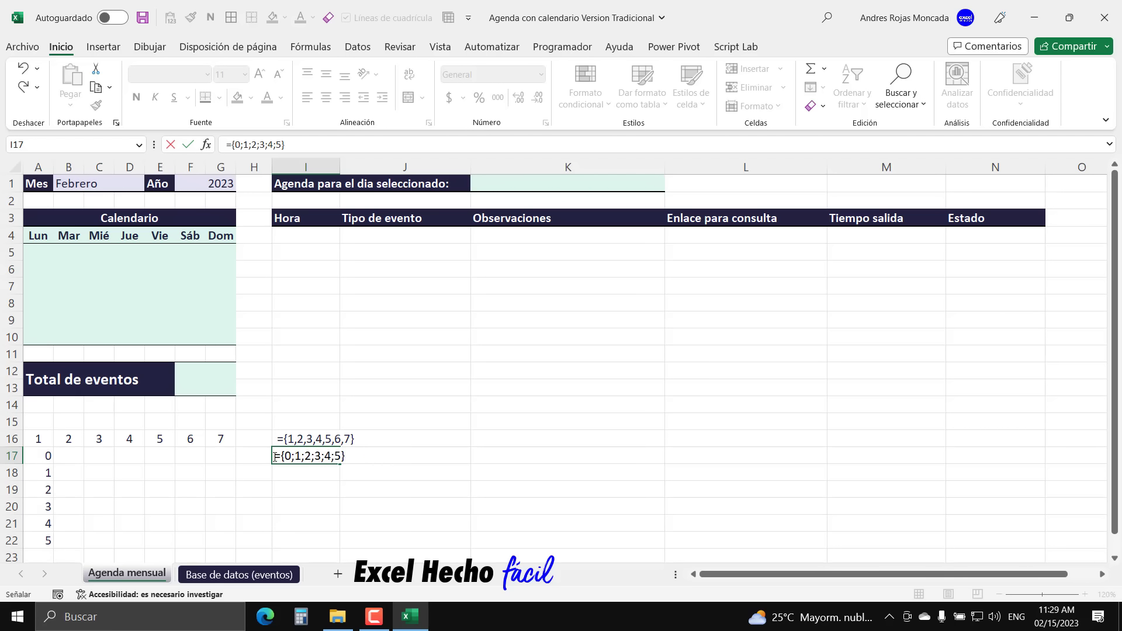
pyautogui.press('F2')
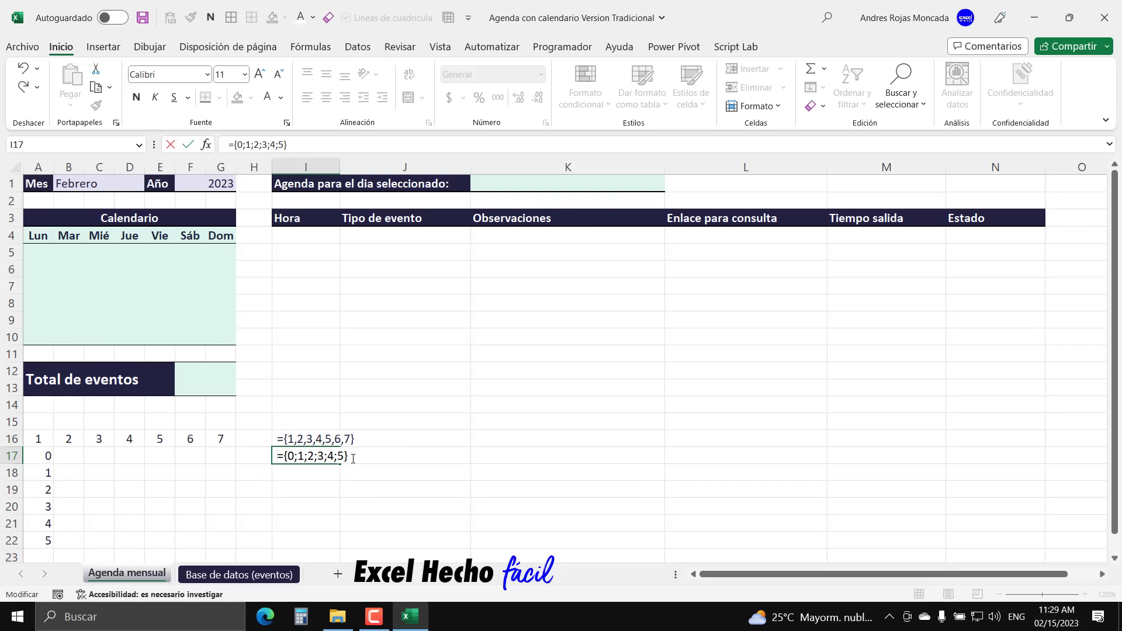
pyautogui.press('Return')
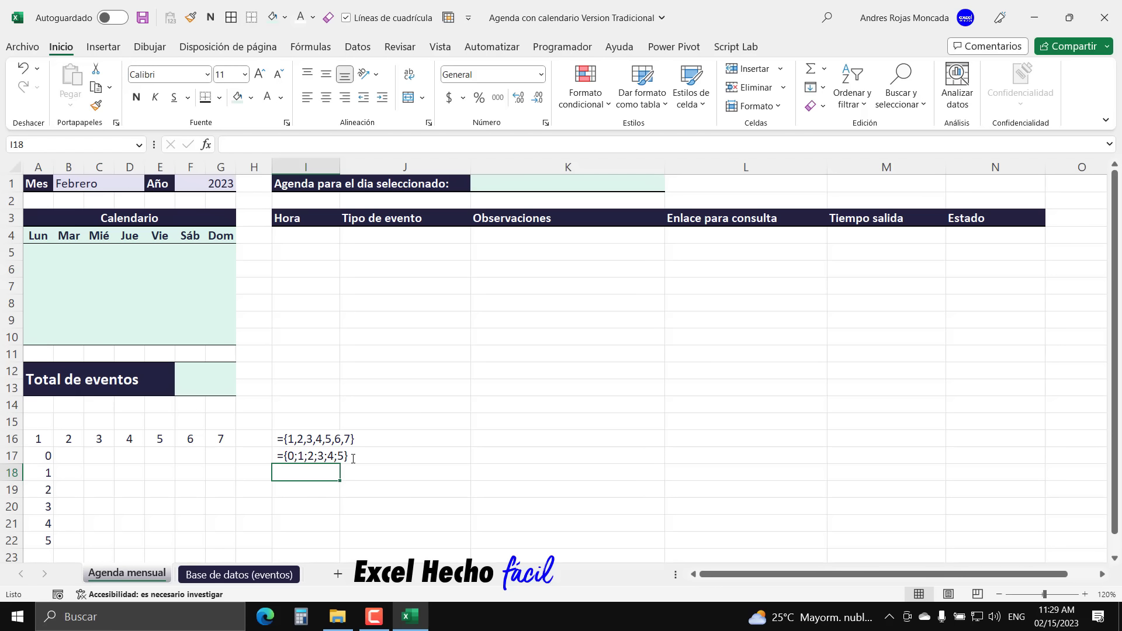
# - Display the collected clipboard items and copy {1,2,3,4,5,6,7} from I16 without the equals sign
pyautogui.click(313, 490)
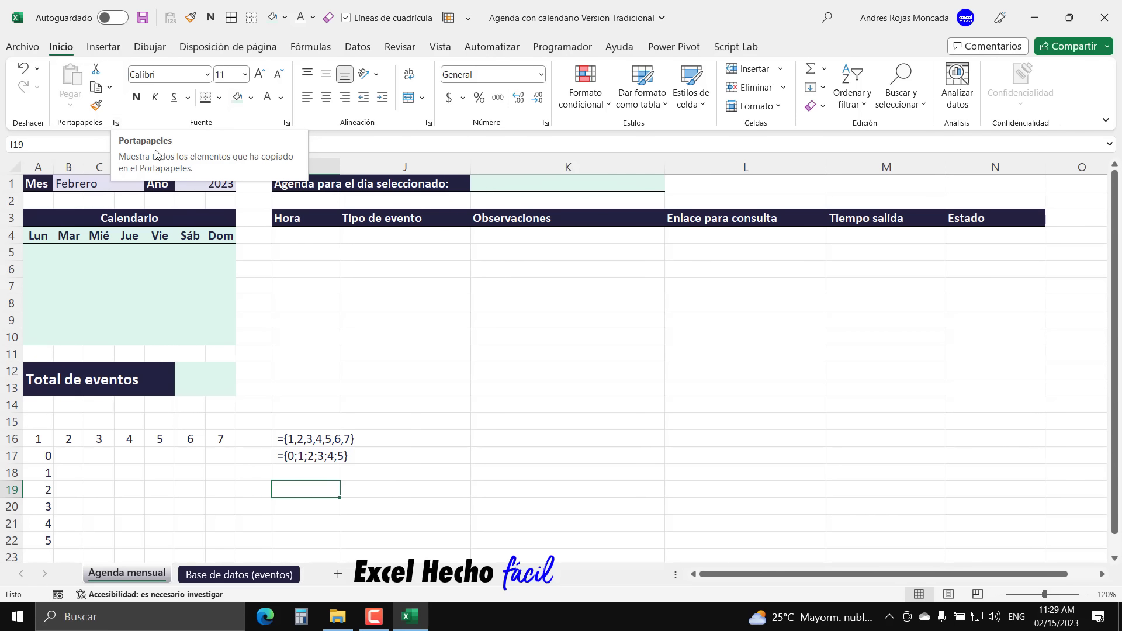
pyautogui.click(118, 125)
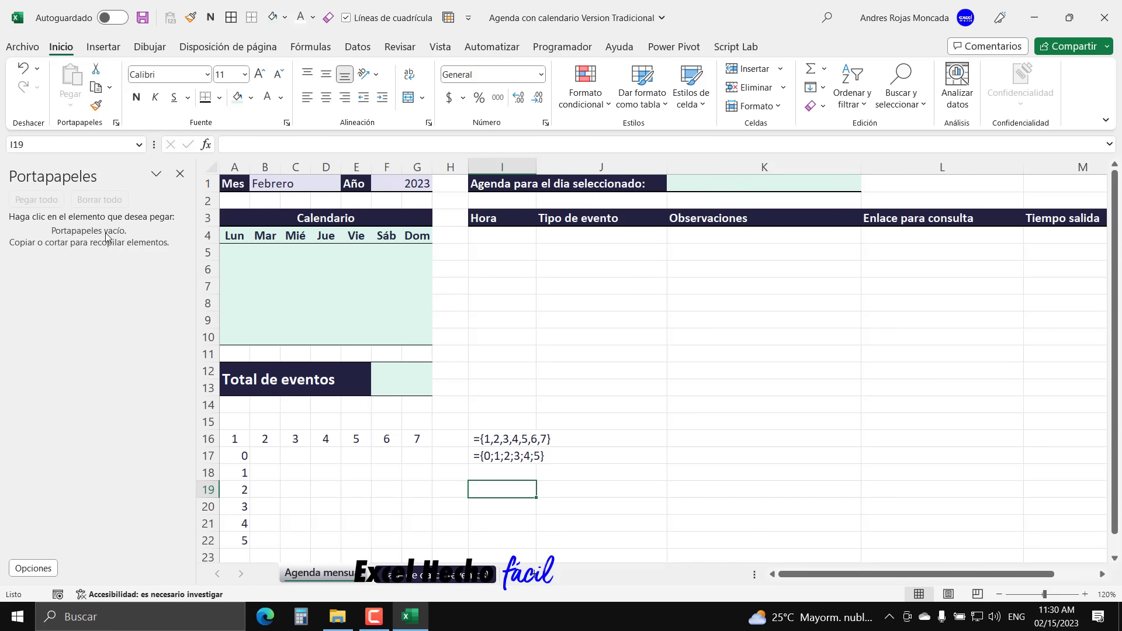
pyautogui.click(497, 441)
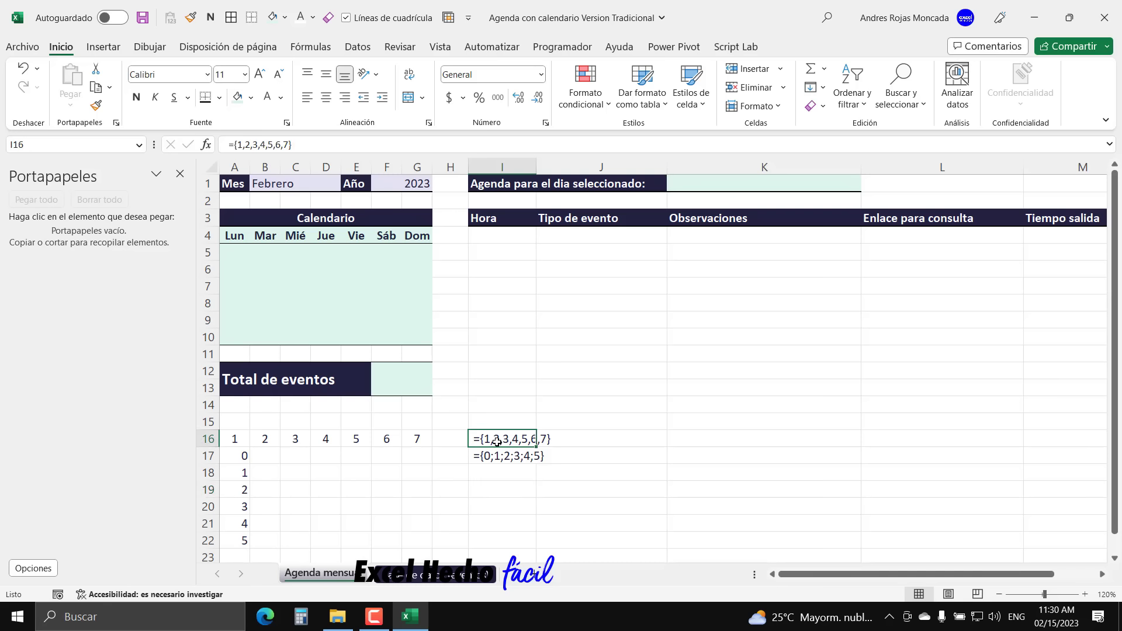
pyautogui.press('F2')
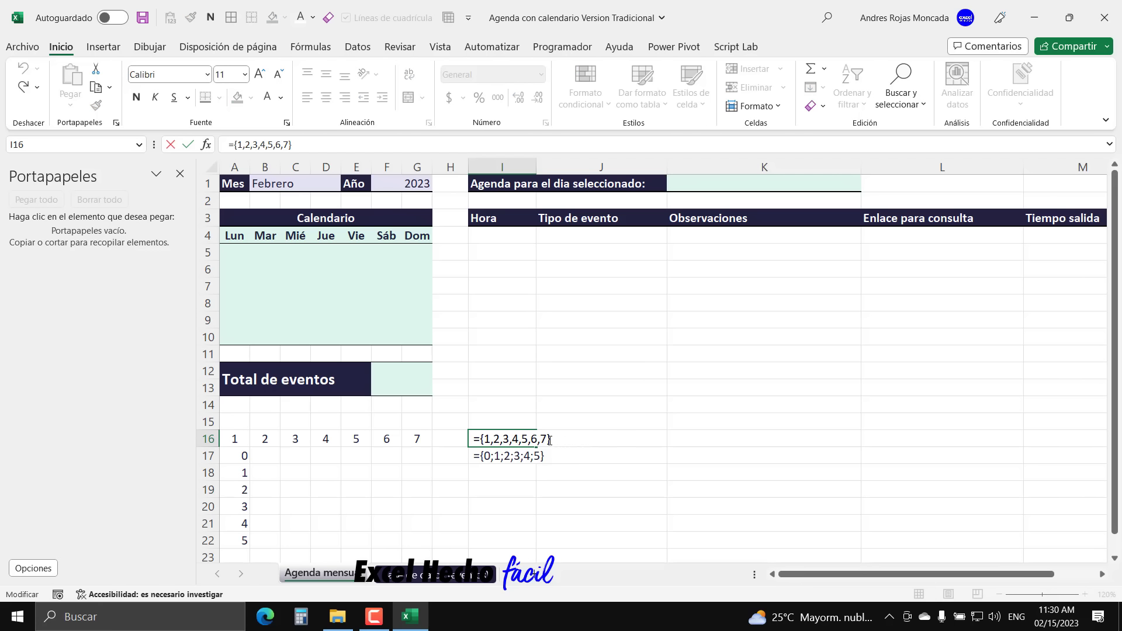
pyautogui.hotkey('shift', 'Left')
pyautogui.hotkey('shift', 'Left')
pyautogui.hotkey('shift', 'Left')
pyautogui.hotkey('shift', 'Left')
pyautogui.hotkey('shift', 'Left')
pyautogui.hotkey('shift', 'Left')
pyautogui.hotkey('shift', 'Left')
pyautogui.hotkey('shift', 'Left')
pyautogui.hotkey('shift', 'Left')
pyautogui.hotkey('shift', 'Left')
pyautogui.moveTo(496, 442); pyautogui.dragTo(480, 443)
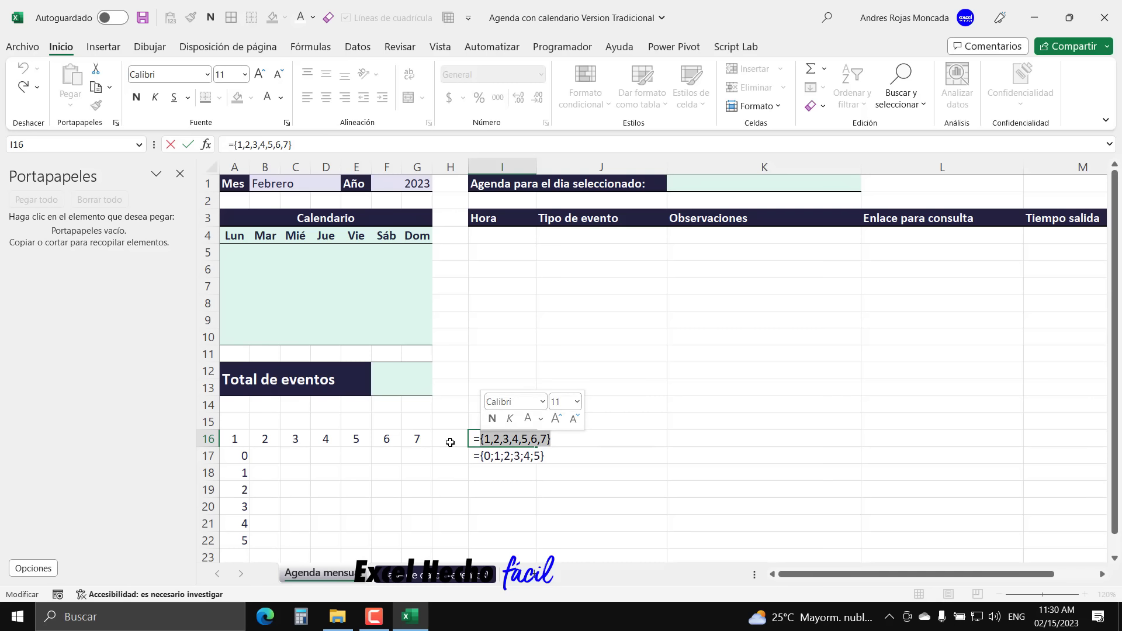
pyautogui.hotkey('ctrl', 'c')
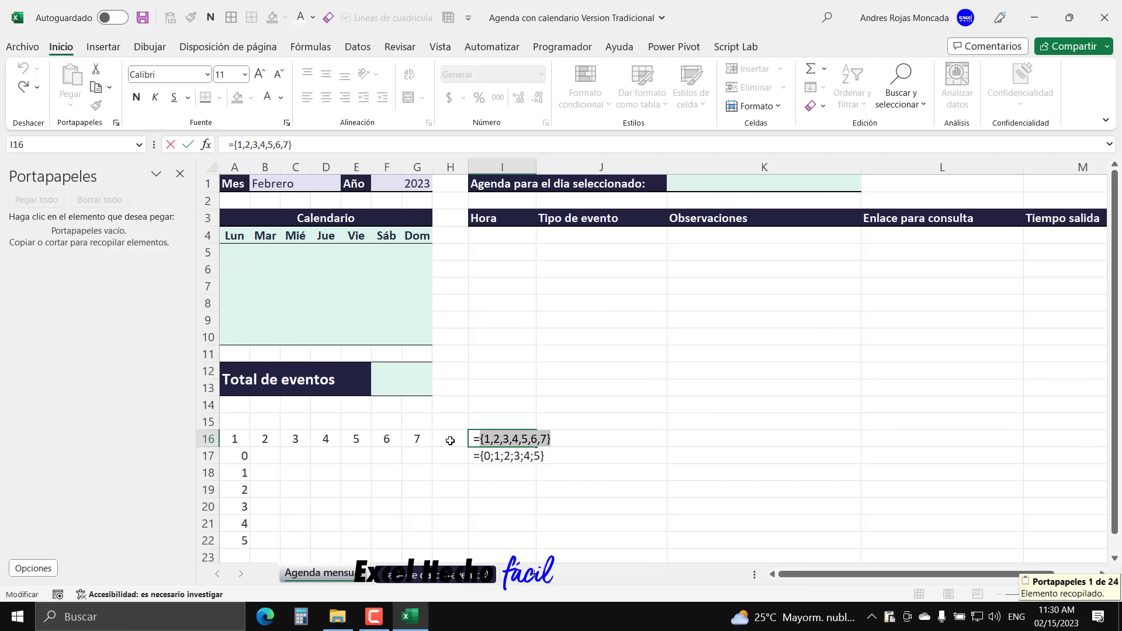
# - Copy {0;1;2;3;4;5} from I17 without the equals sign, leaving the cell unedited
pyautogui.click(502, 459)
pyautogui.press('F2')
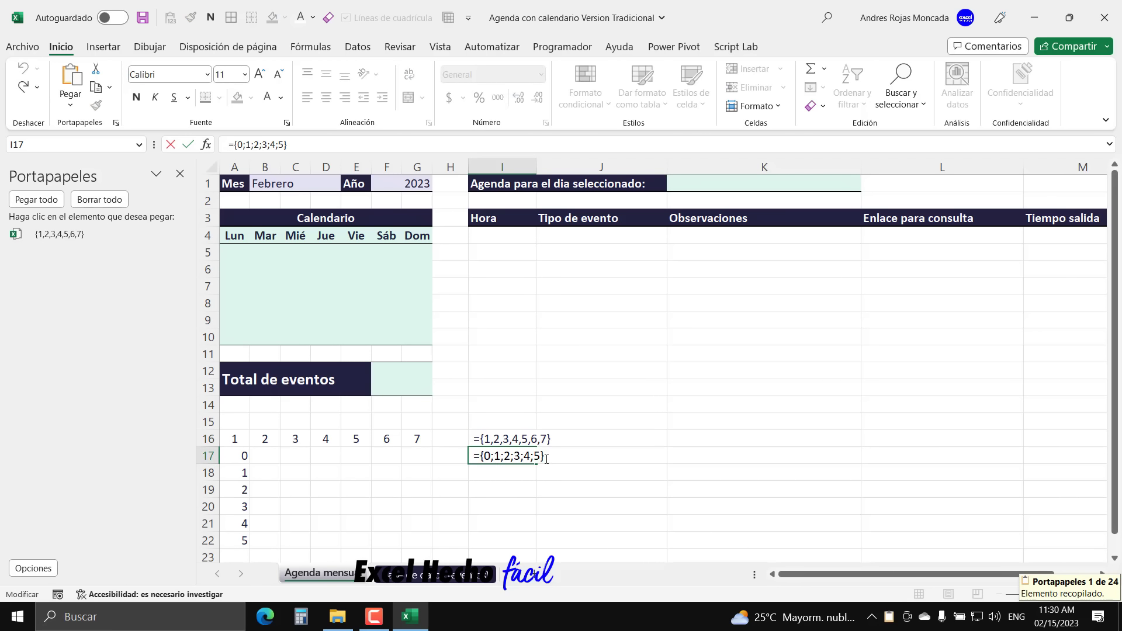
pyautogui.moveTo(544, 456); pyautogui.dragTo(480, 482)
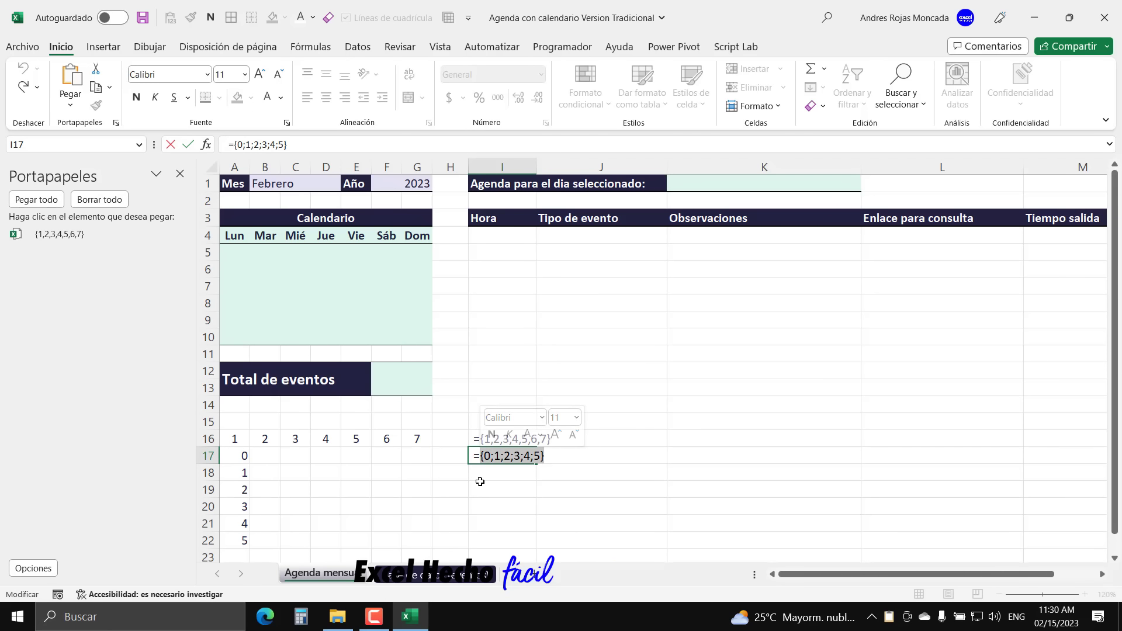
pyautogui.hotkey('ctrl', 'c')
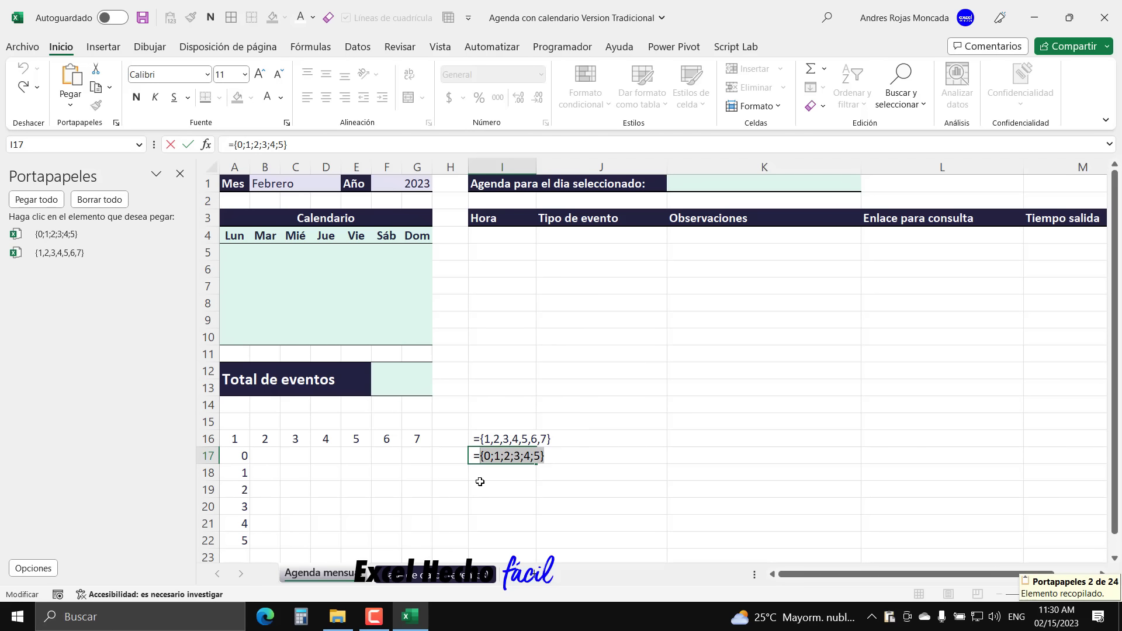
pyautogui.press('Escape')
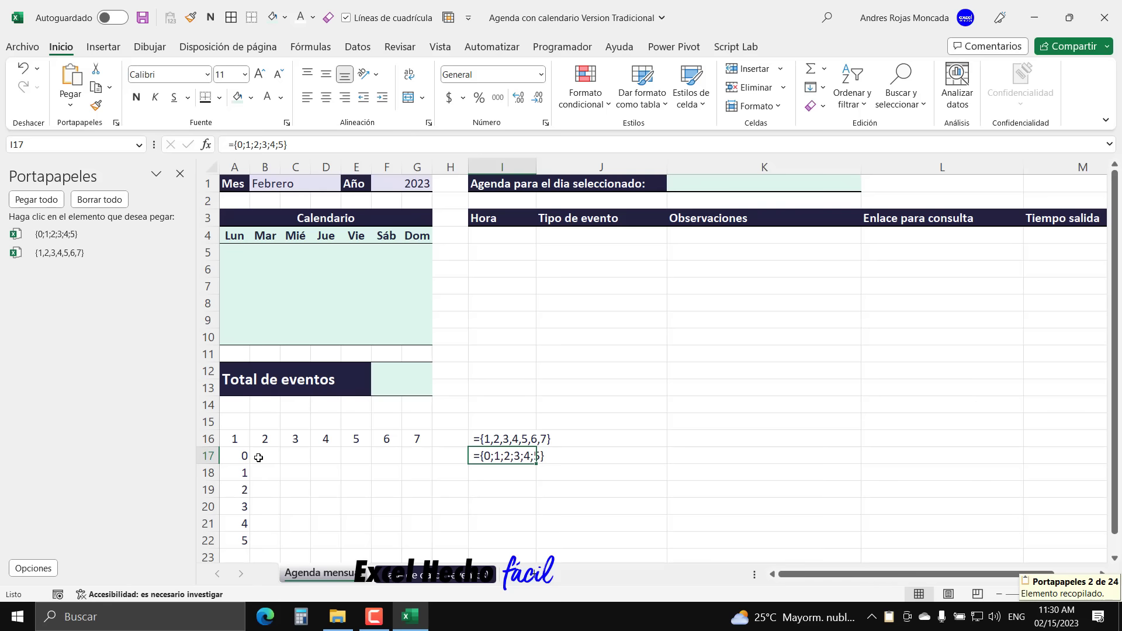
# - Clear all contents and formats from the helper numbers and array texts in columns A to J, from row 16 down
pyautogui.click(233, 439)
pyautogui.moveTo(234, 439); pyautogui.dragTo(553, 541)
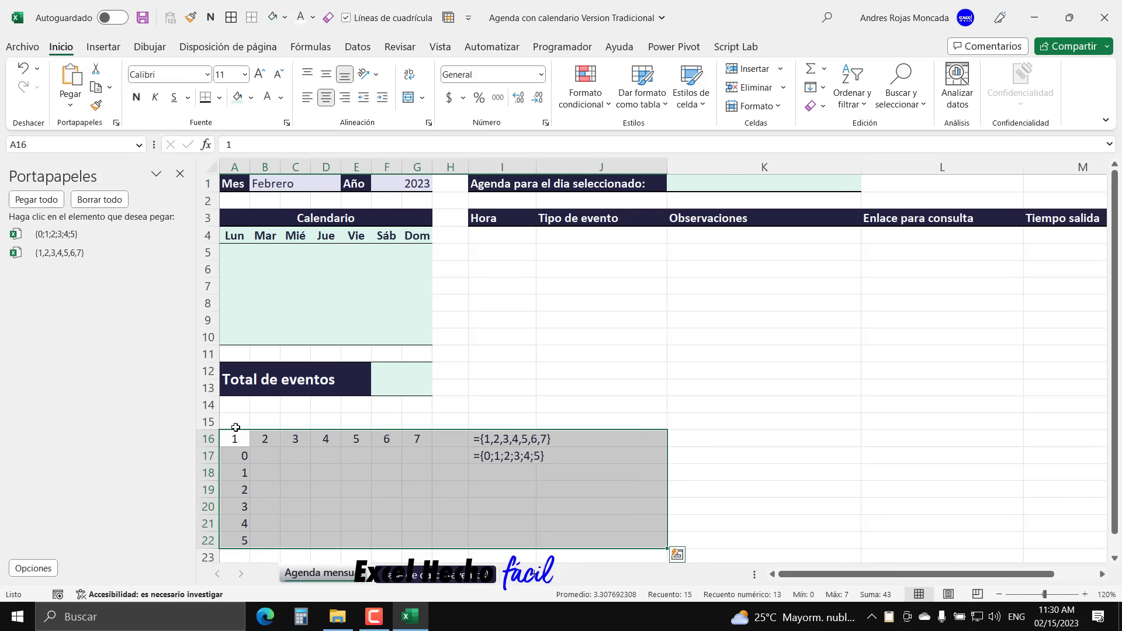
pyautogui.moveTo(235, 438); pyautogui.dragTo(597, 549)
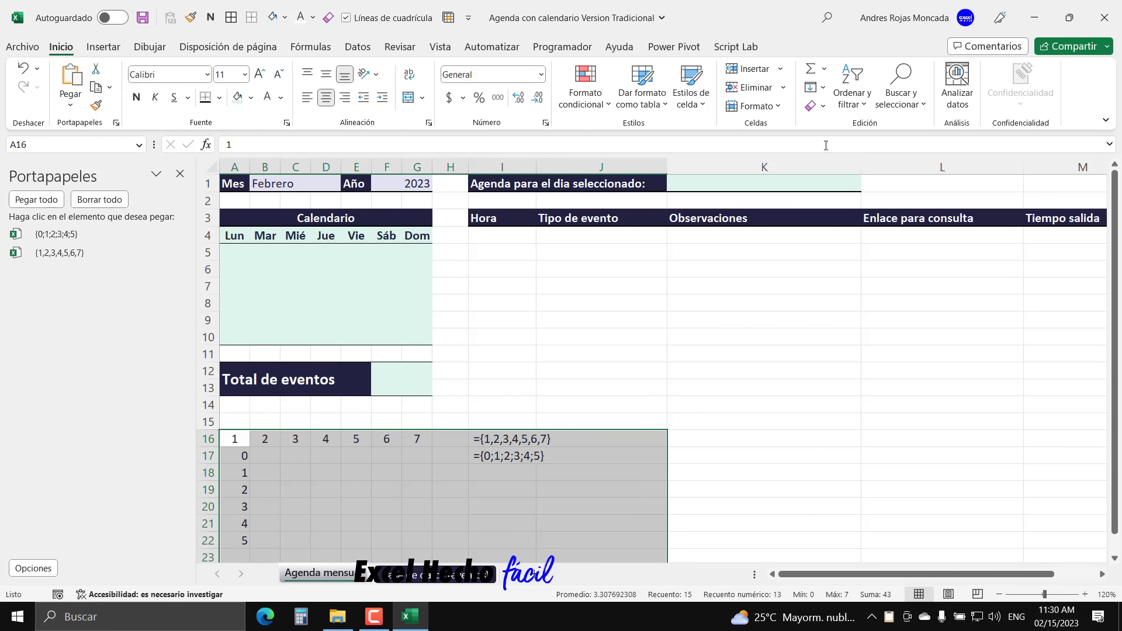
pyautogui.click(822, 107)
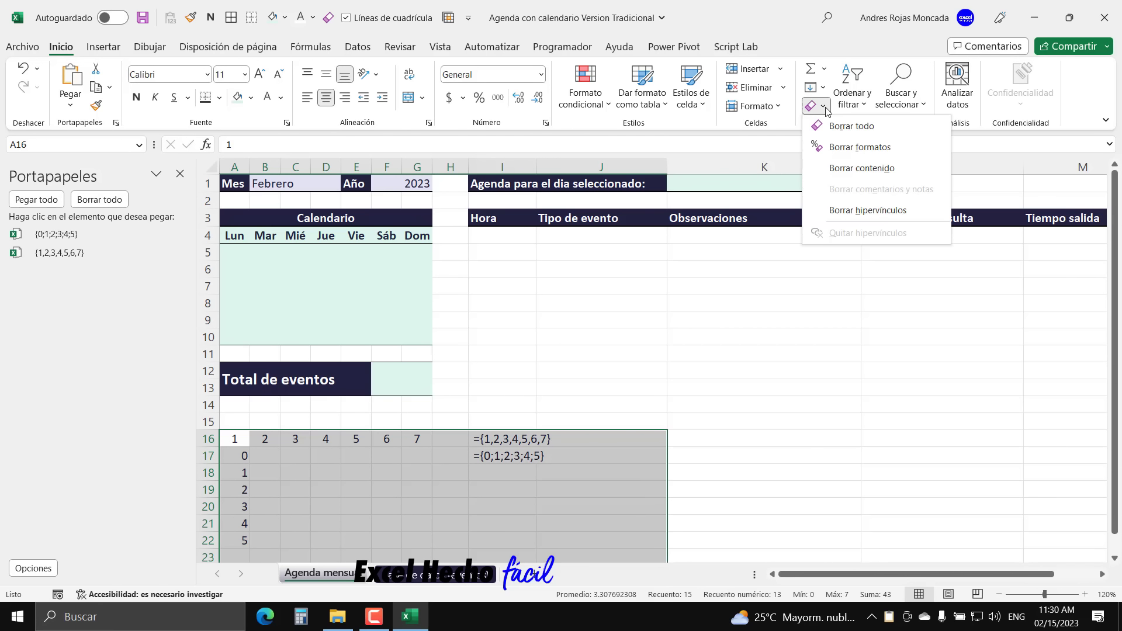
pyautogui.click(833, 128)
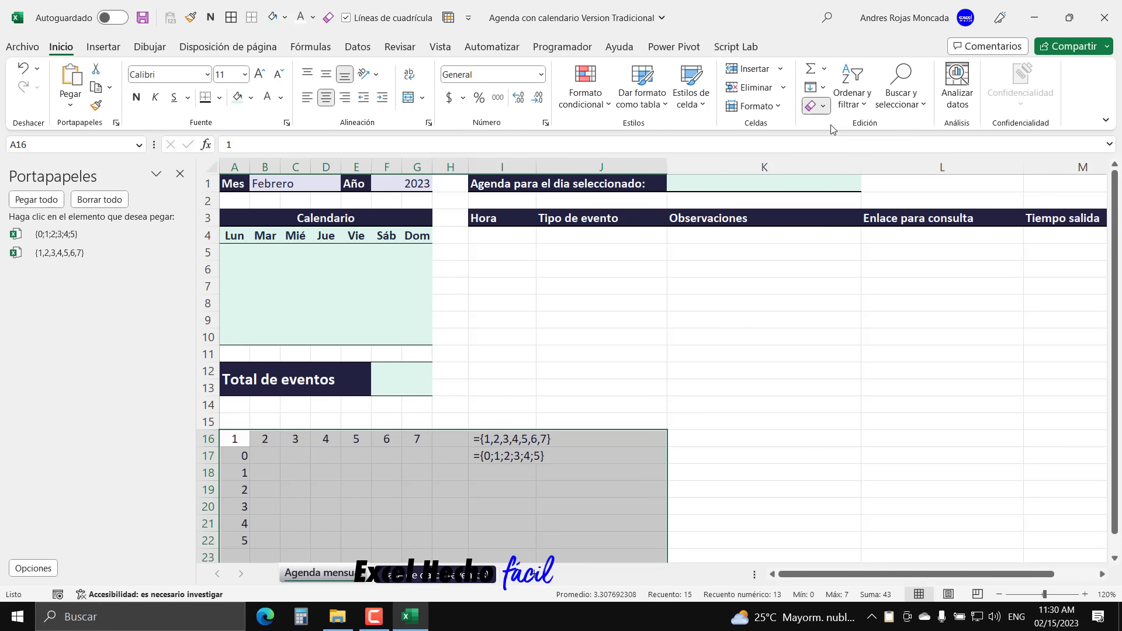
pyautogui.click(239, 437)
# - Enter the array formula =({1,2,3,4,5,6,7}) across the calendar grid A5:G10, using the copied constant
pyautogui.click(237, 255)
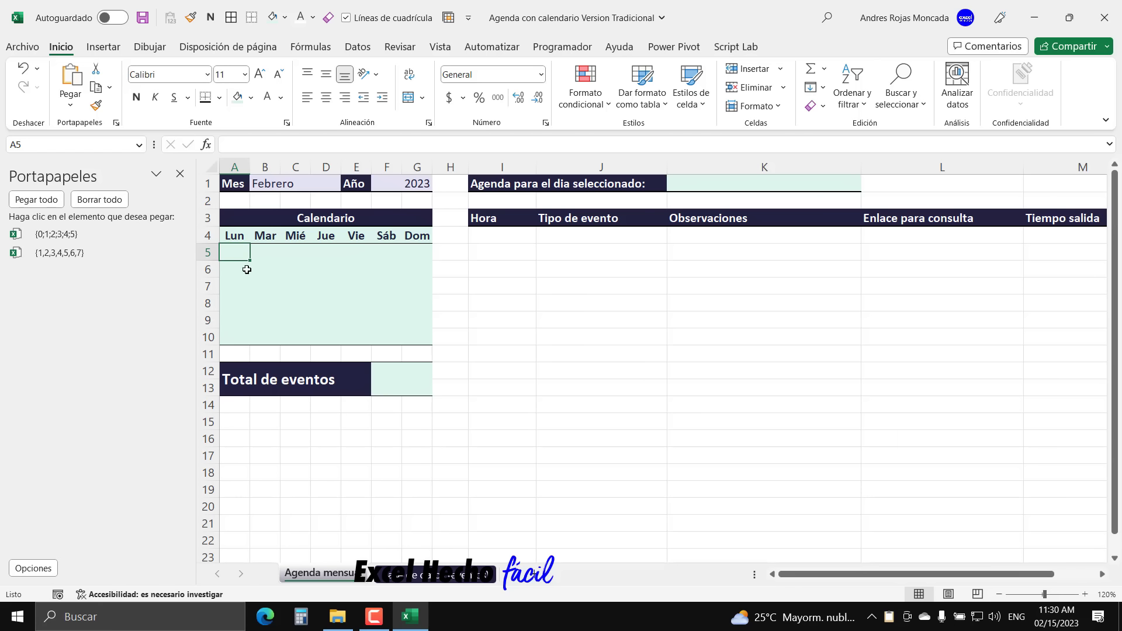
pyautogui.moveTo(231, 248); pyautogui.dragTo(426, 335)
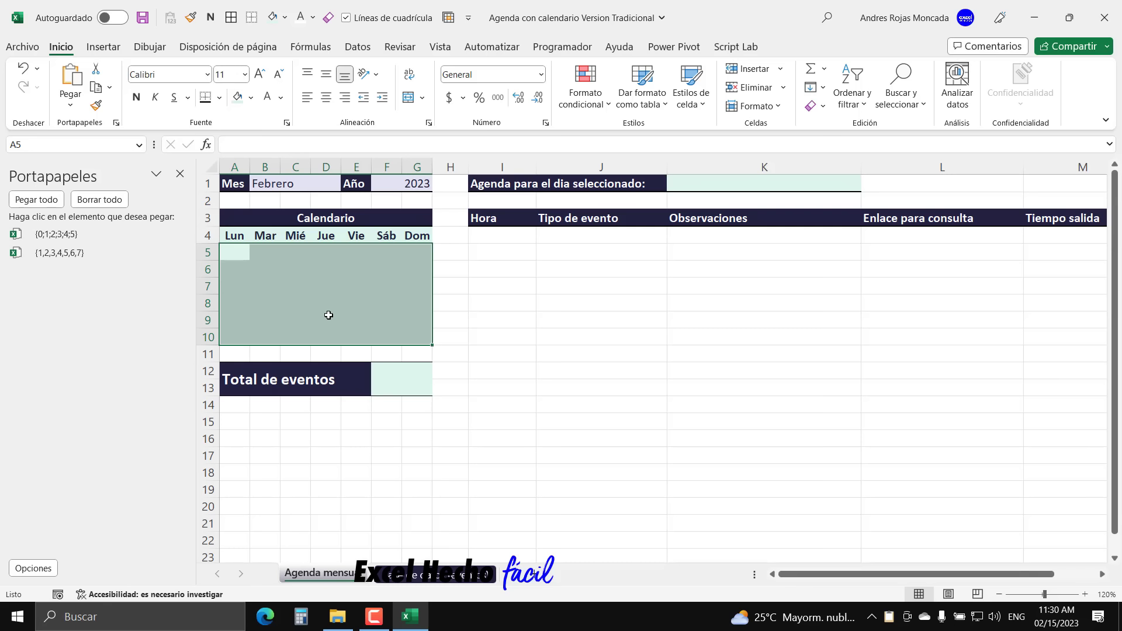
pyautogui.write('=')
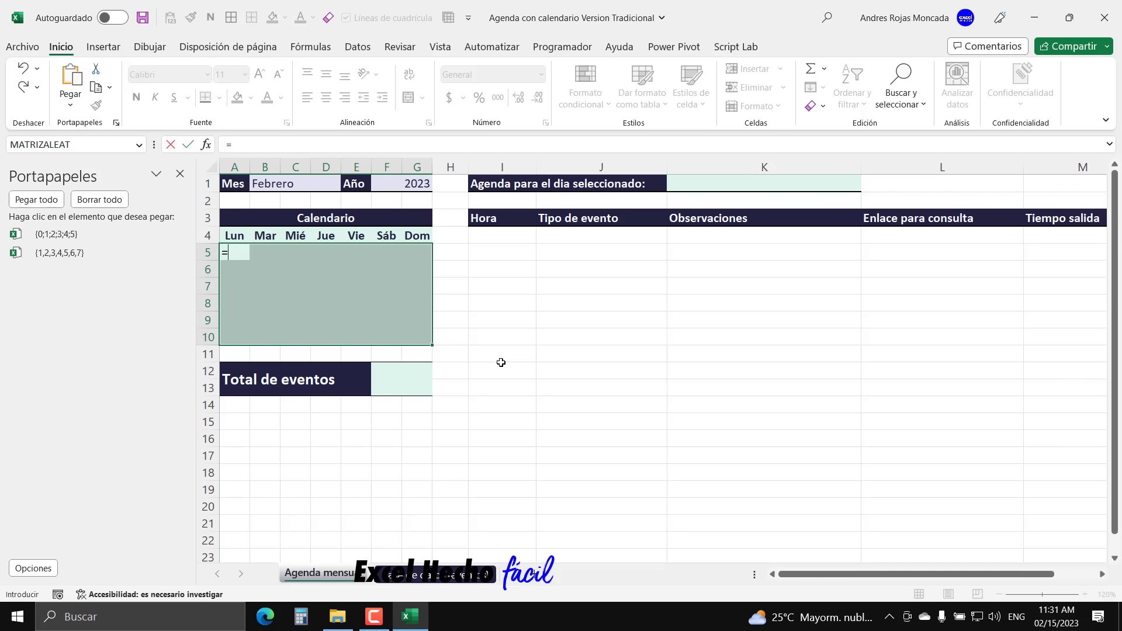
pyautogui.write('(')
pyautogui.click(73, 256)
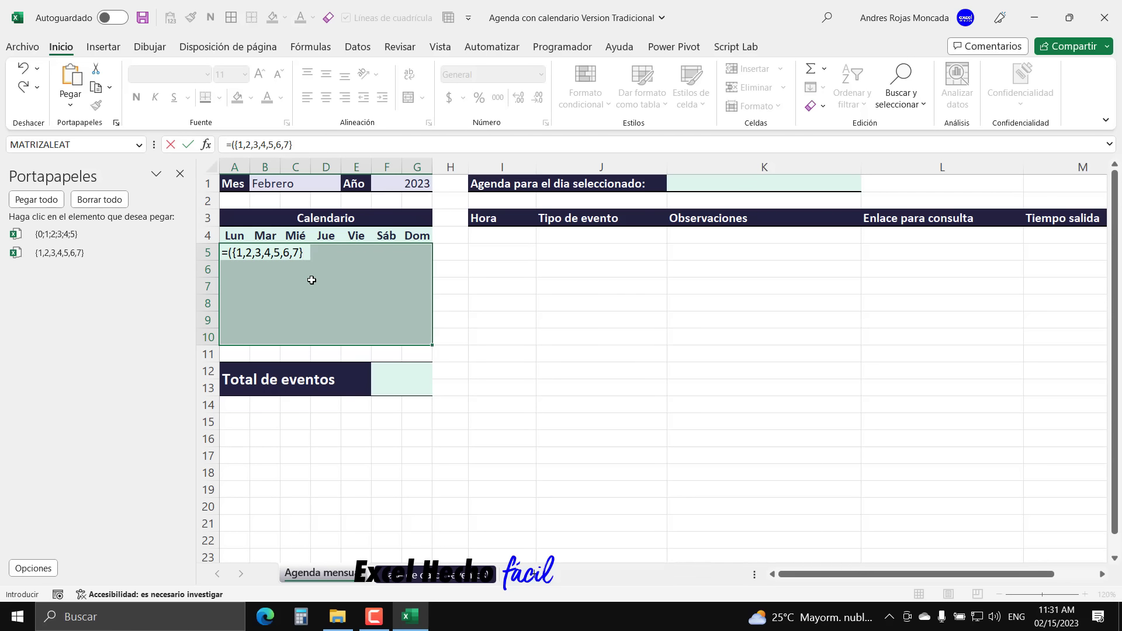
pyautogui.write(')')
pyautogui.hotkey('ctrl', 'shift', 'Return')
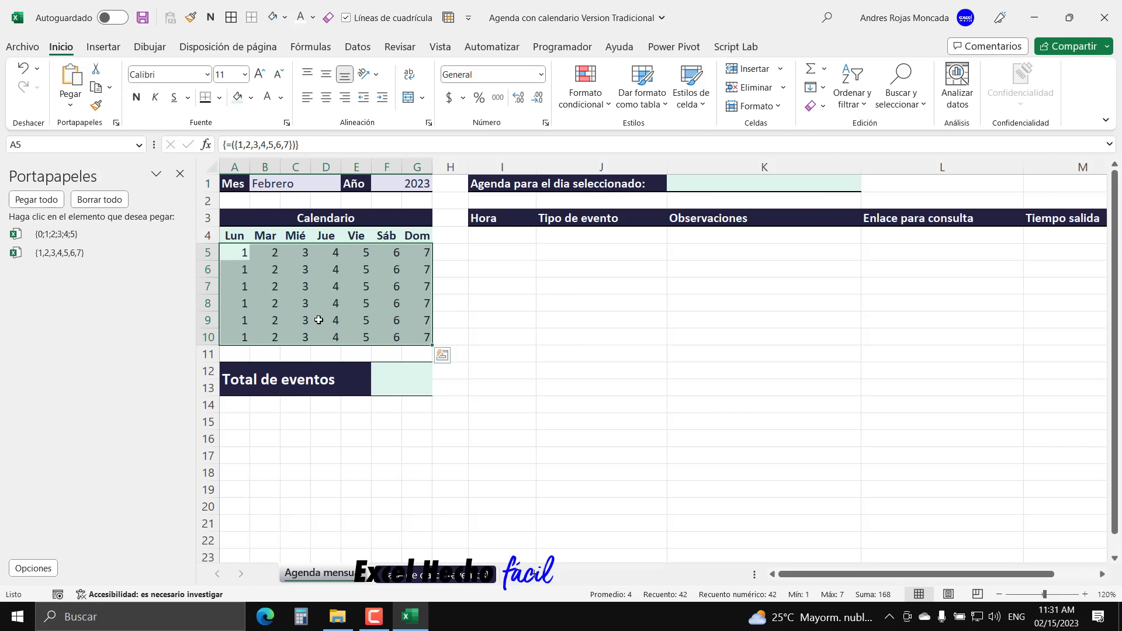
# - Extend the calendar grid's array formula to =({1,2,3,4,5,6,7}+({0;1;2;3;4;5}*7)), using the copied row constant
pyautogui.press('F2')
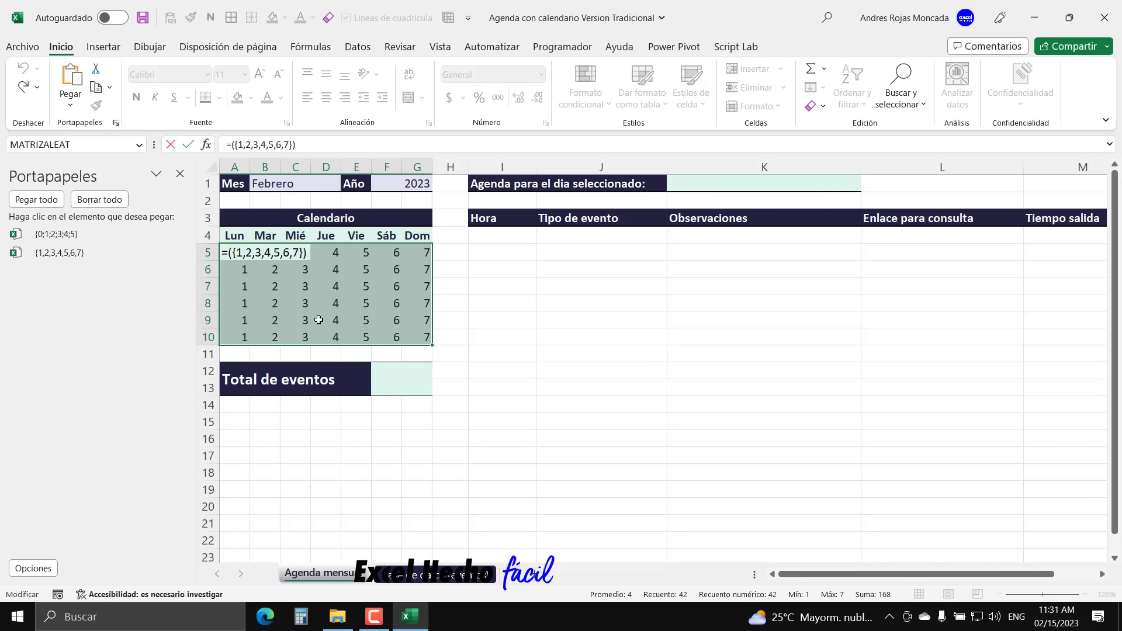
pyautogui.press('BackSpace')
pyautogui.write('+')
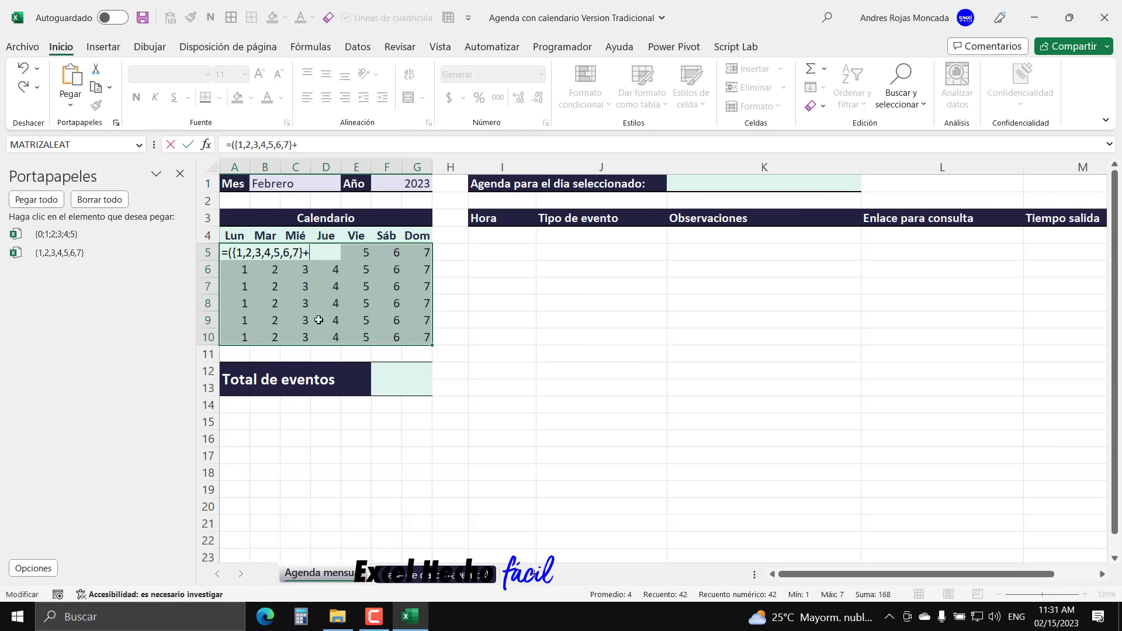
pyautogui.write('(')
pyautogui.click(68, 236)
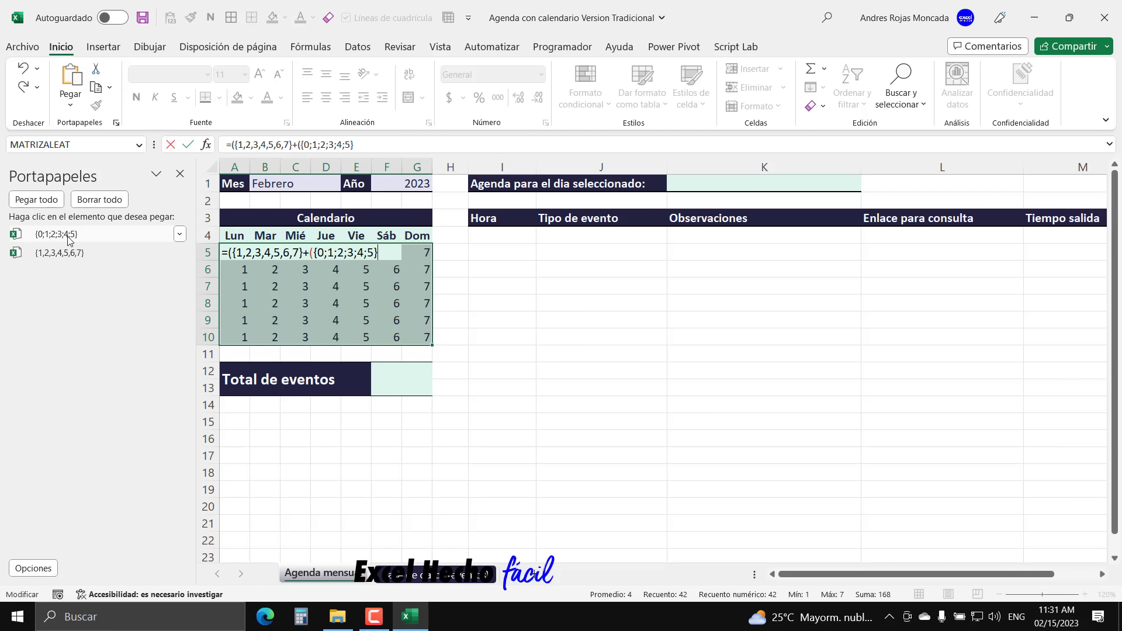
pyautogui.write('*7')
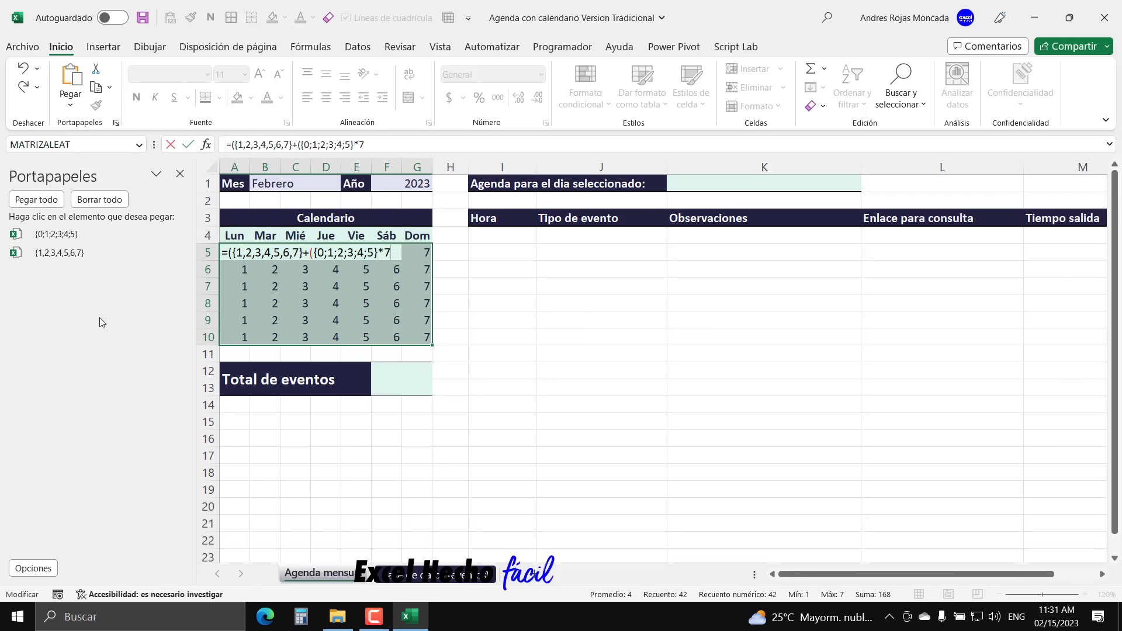
pyautogui.write(')')
pyautogui.moveTo(391, 252); pyautogui.dragTo(385, 253)
pyautogui.press('End')
pyautogui.write(')')
pyautogui.hotkey('ctrl', 'shift', 'Return')
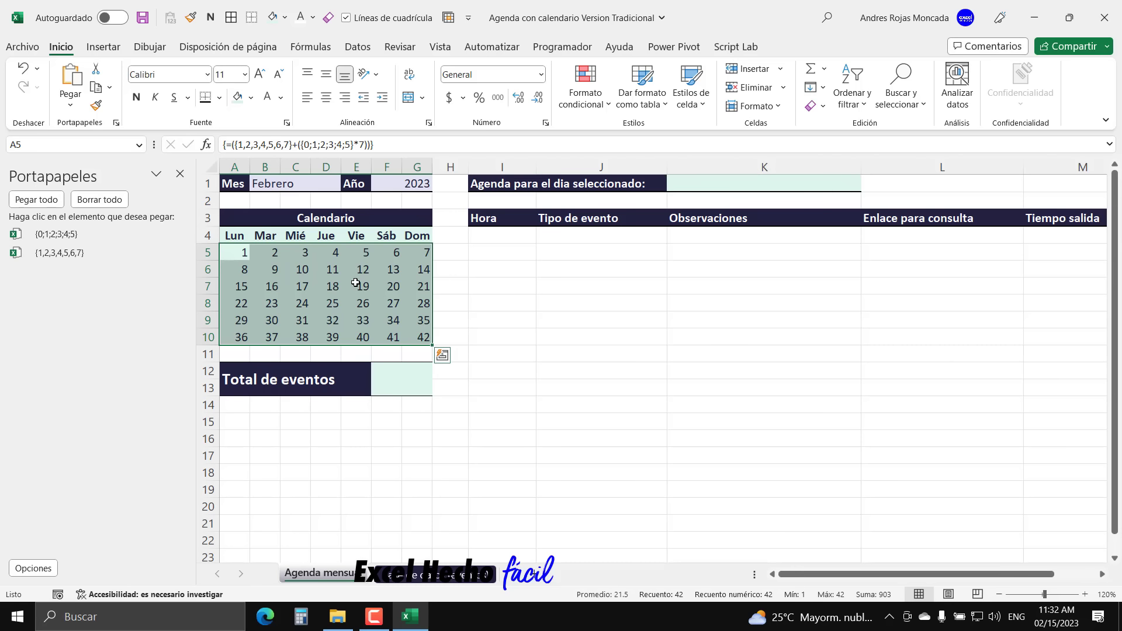
# - Extend the calendar grid's array formula with +FECHA(F1,MES(B1&1), referencing the year in F1 and the month in B1
pyautogui.press('F2')
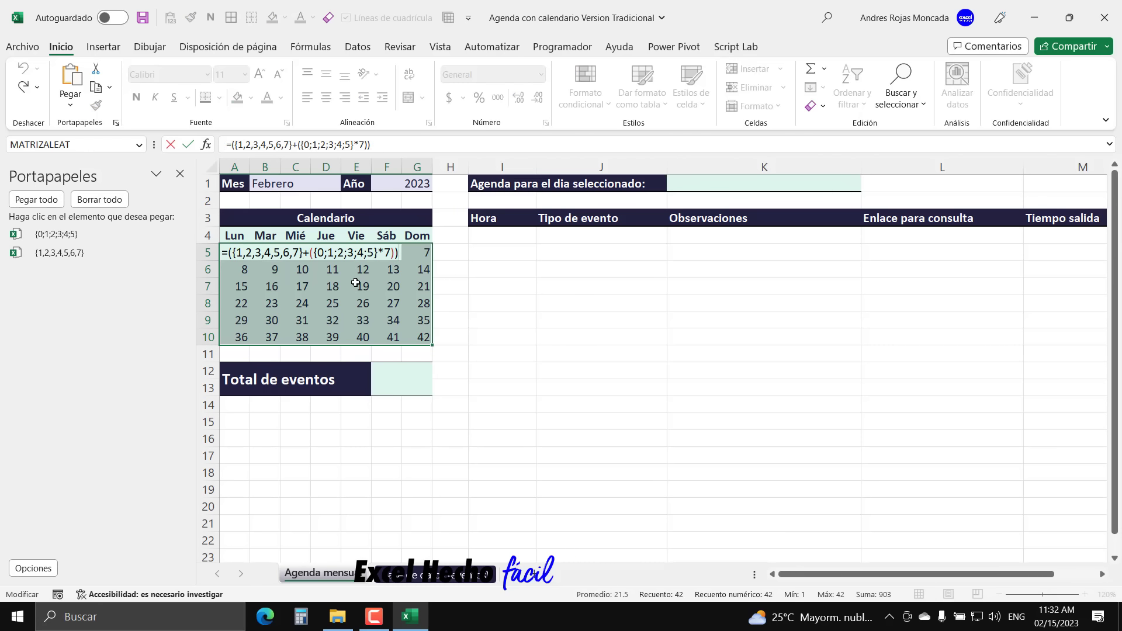
pyautogui.moveTo(229, 253); pyautogui.dragTo(400, 256)
pyautogui.click(399, 255)
pyautogui.write('+')
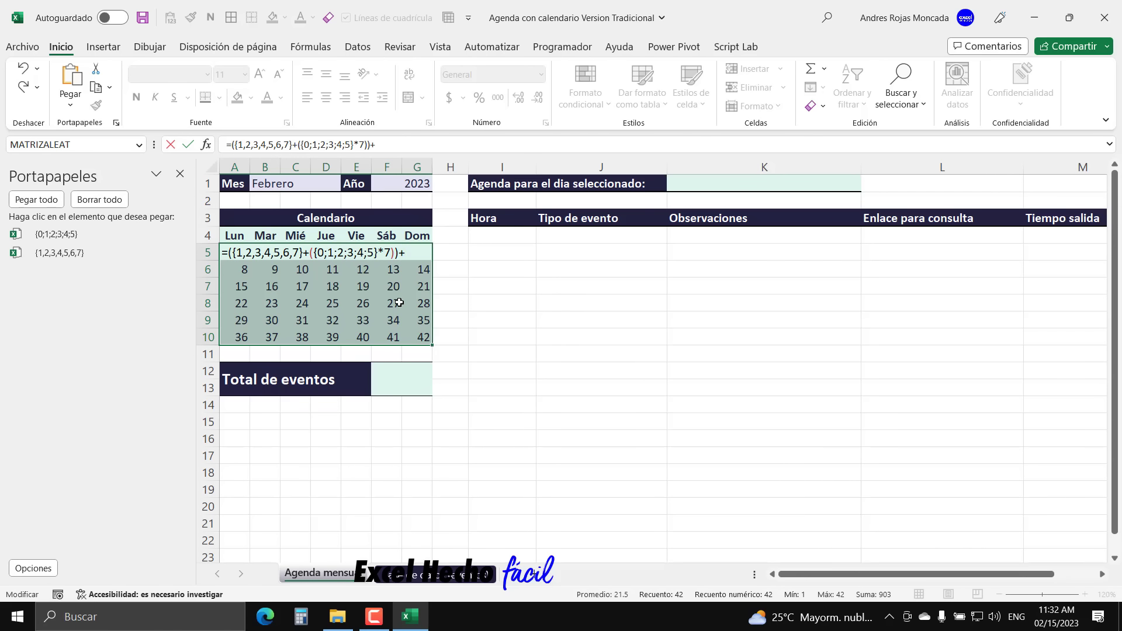
pyautogui.write('FECHA(')
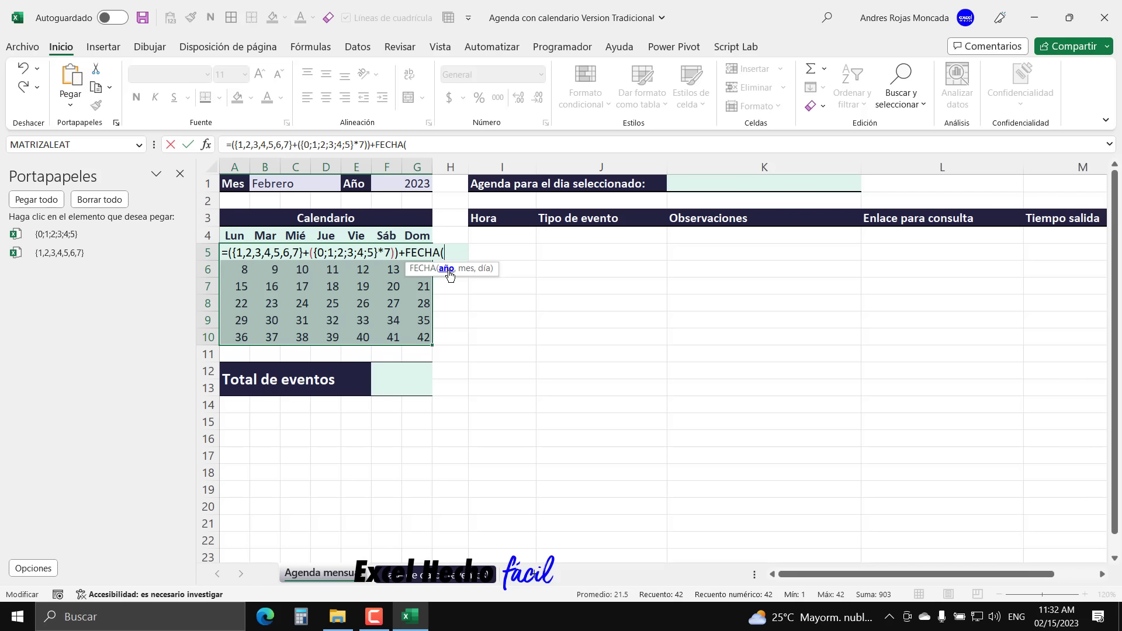
pyautogui.click(416, 183)
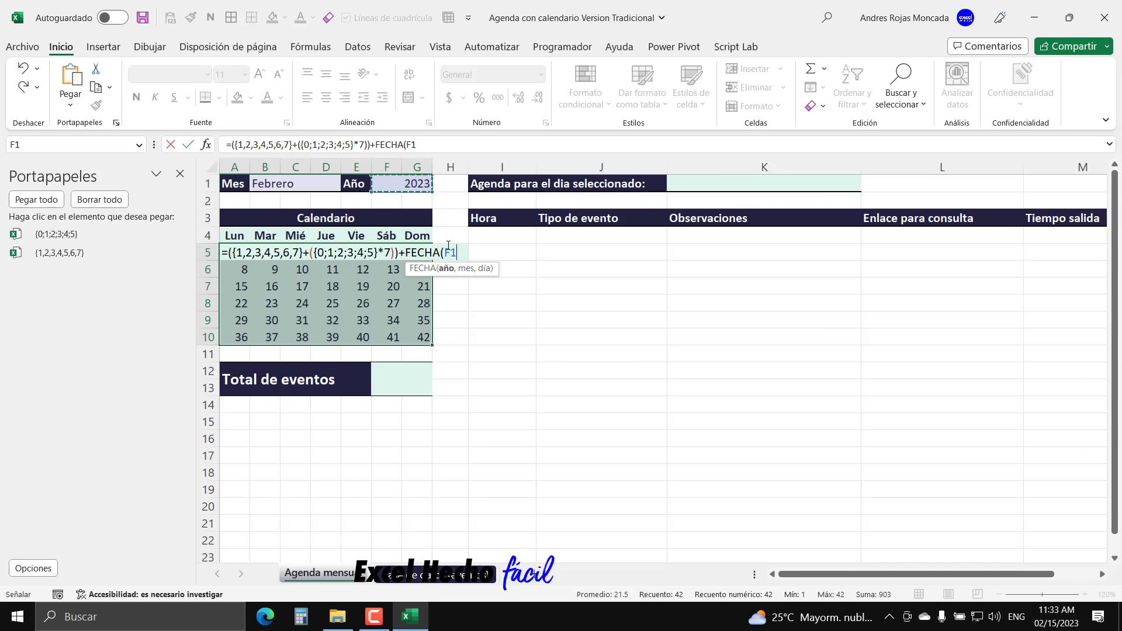
pyautogui.moveTo(498, 273); pyautogui.dragTo(499, 316)
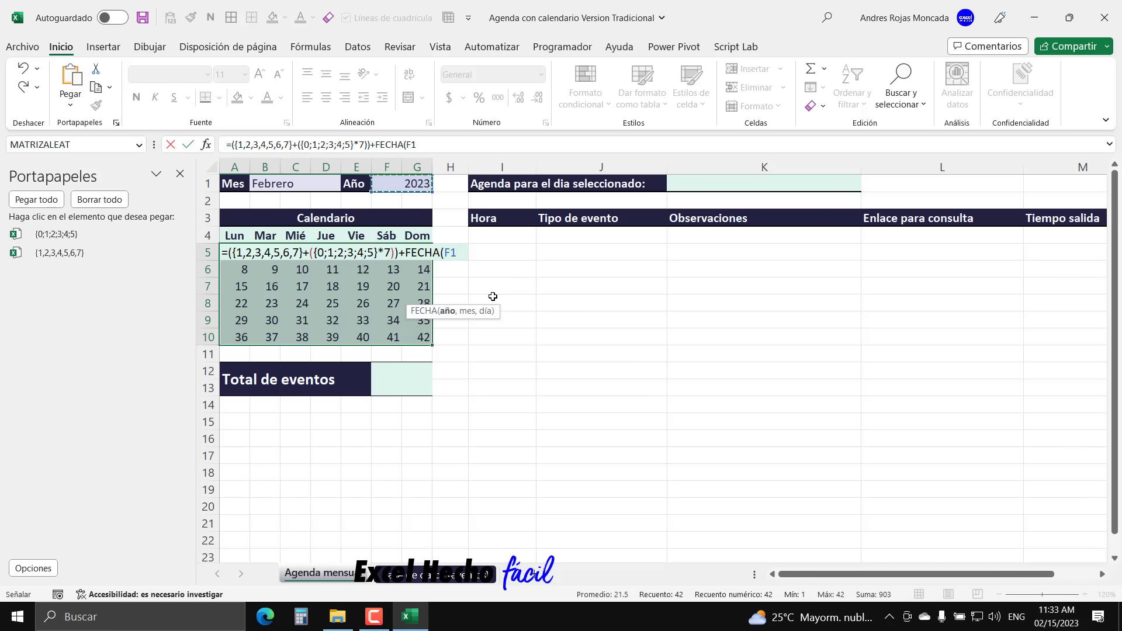
pyautogui.write(',')
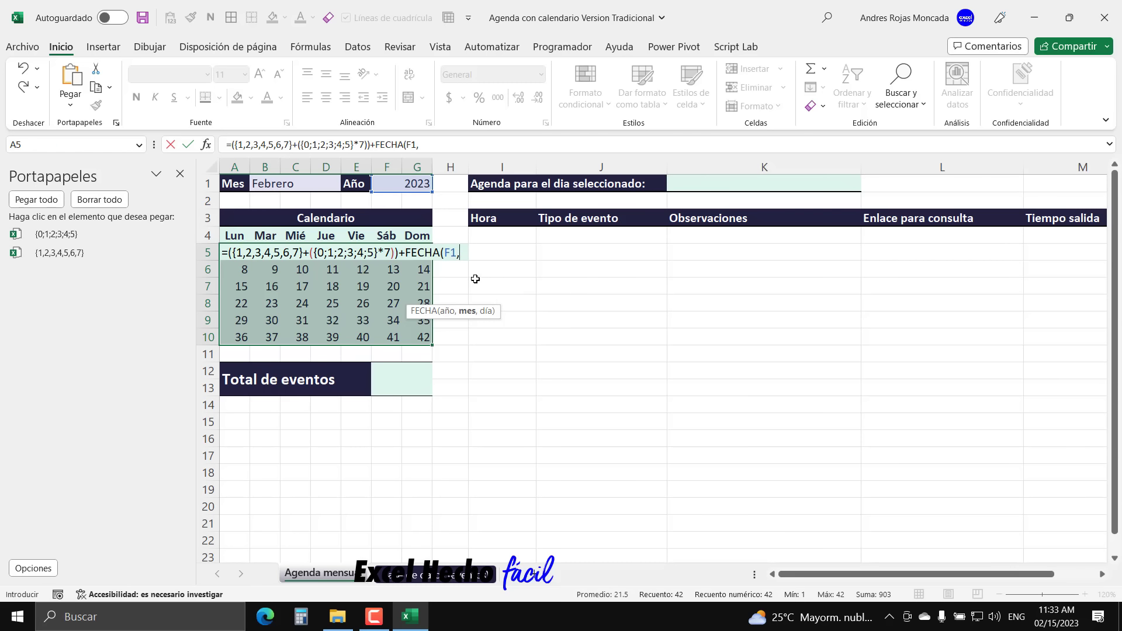
pyautogui.write('mes')
pyautogui.press('Tab')
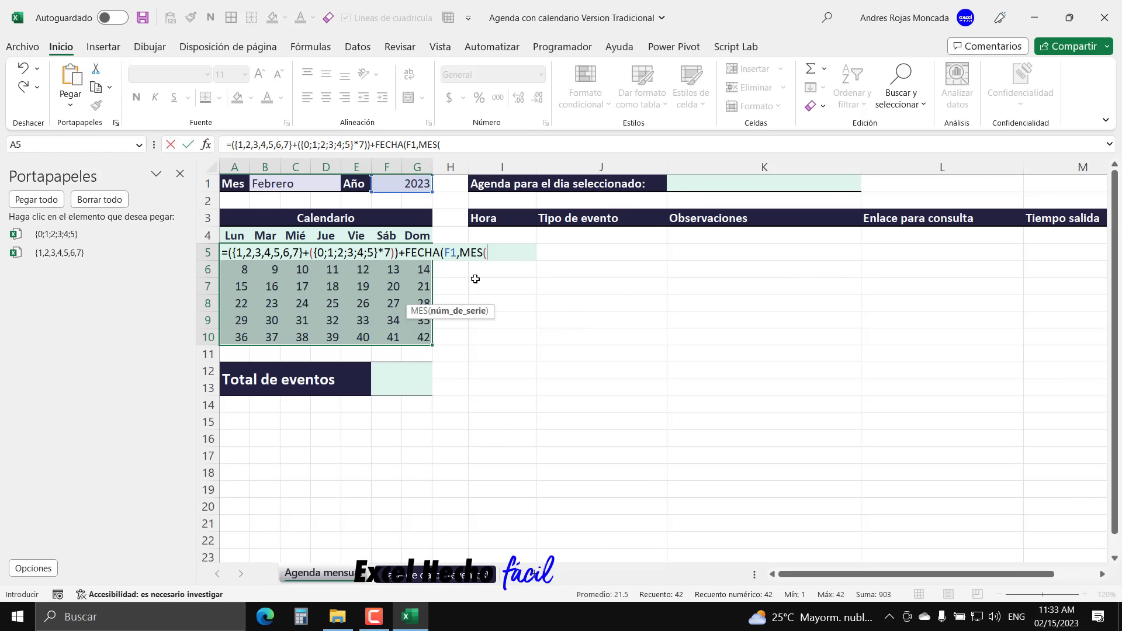
pyautogui.click(272, 187)
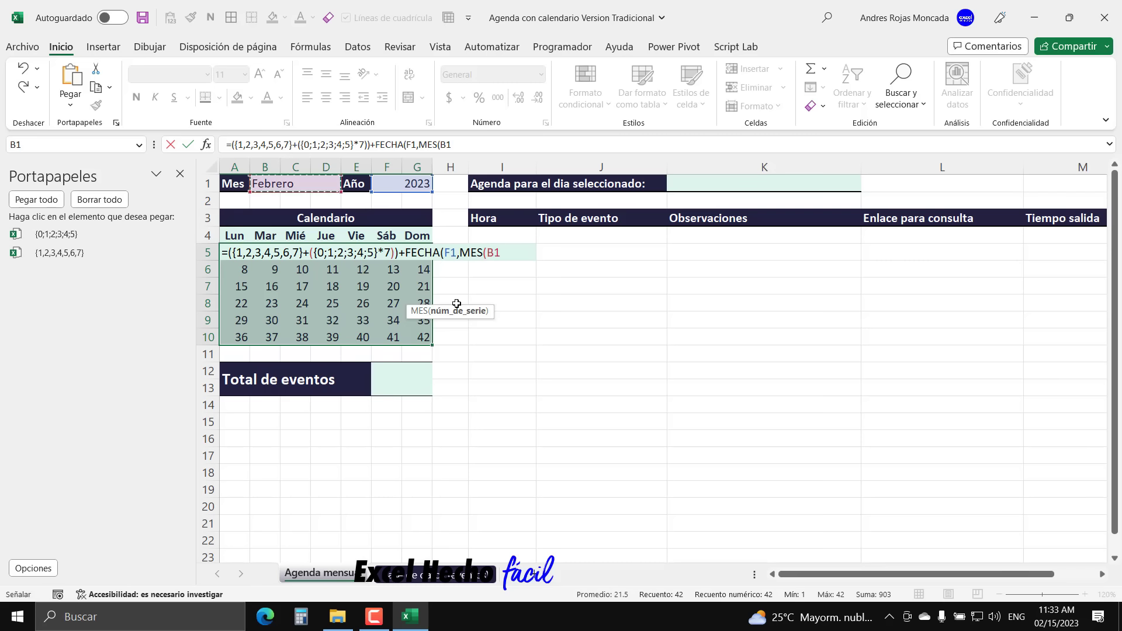
pyautogui.write('&1)')
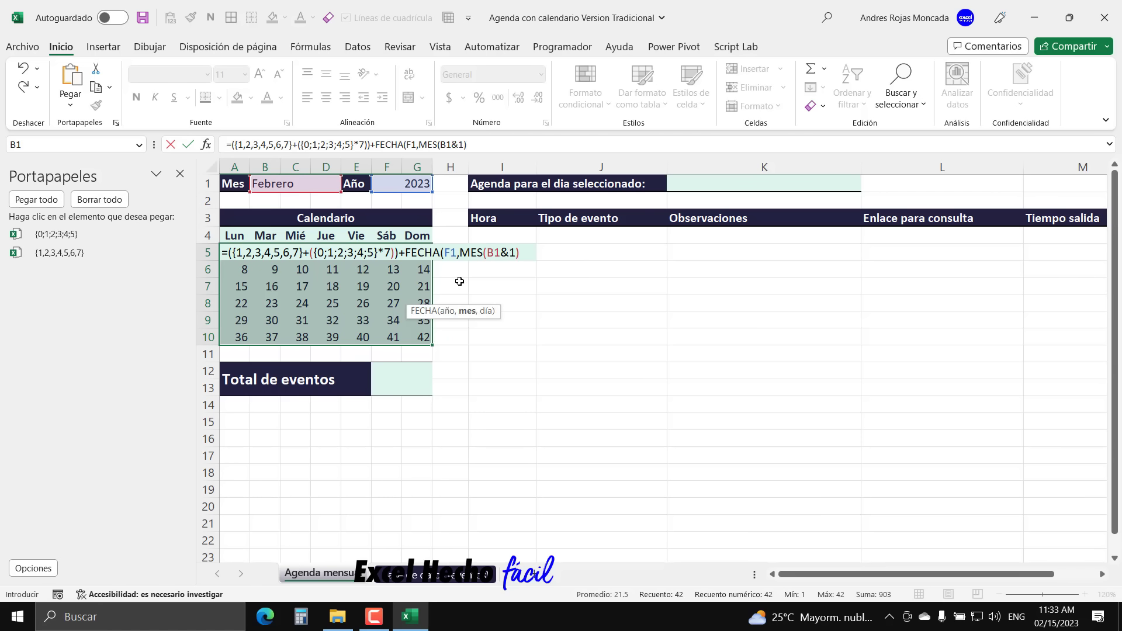
# - Evaluate the MES(B1&1) part inside the formula to check the month number, and restore the expression
pyautogui.press('F2')
pyautogui.hotkey('shift', 'Left')
pyautogui.hotkey('shift', 'Left')
pyautogui.hotkey('shift', 'Left')
pyautogui.hotkey('shift', 'Left')
pyautogui.hotkey('shift', 'Left')
pyautogui.hotkey('shift', 'Left')
pyautogui.hotkey('shift', 'Left')
pyautogui.hotkey('shift', 'Left')
pyautogui.hotkey('shift', 'Left')
pyautogui.press('F9')
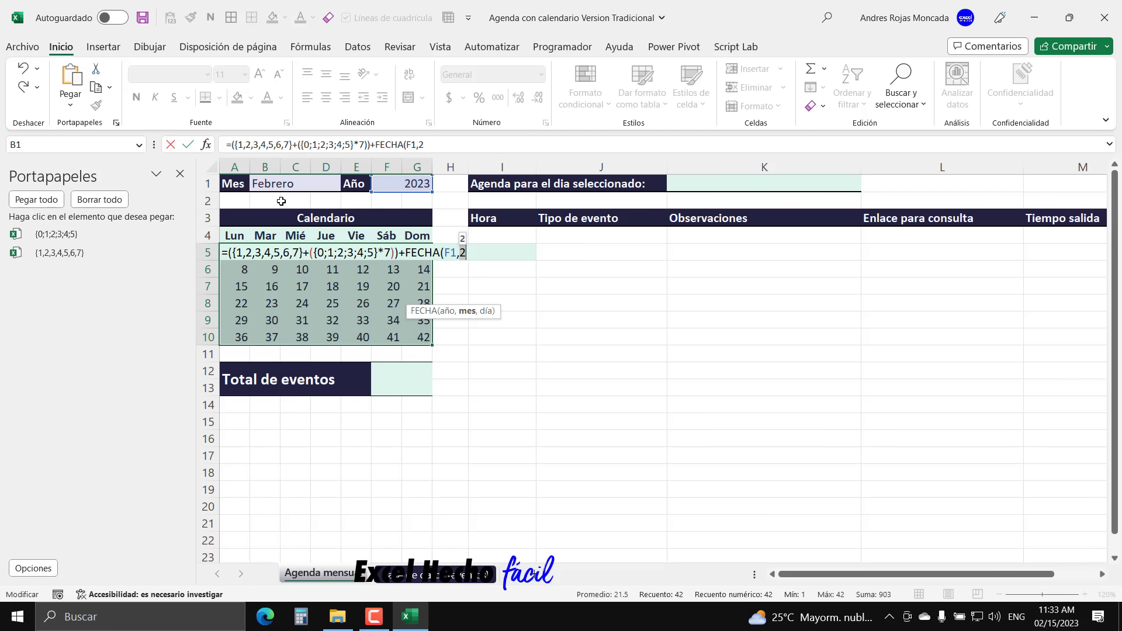
pyautogui.hotkey('ctrl', 'z')
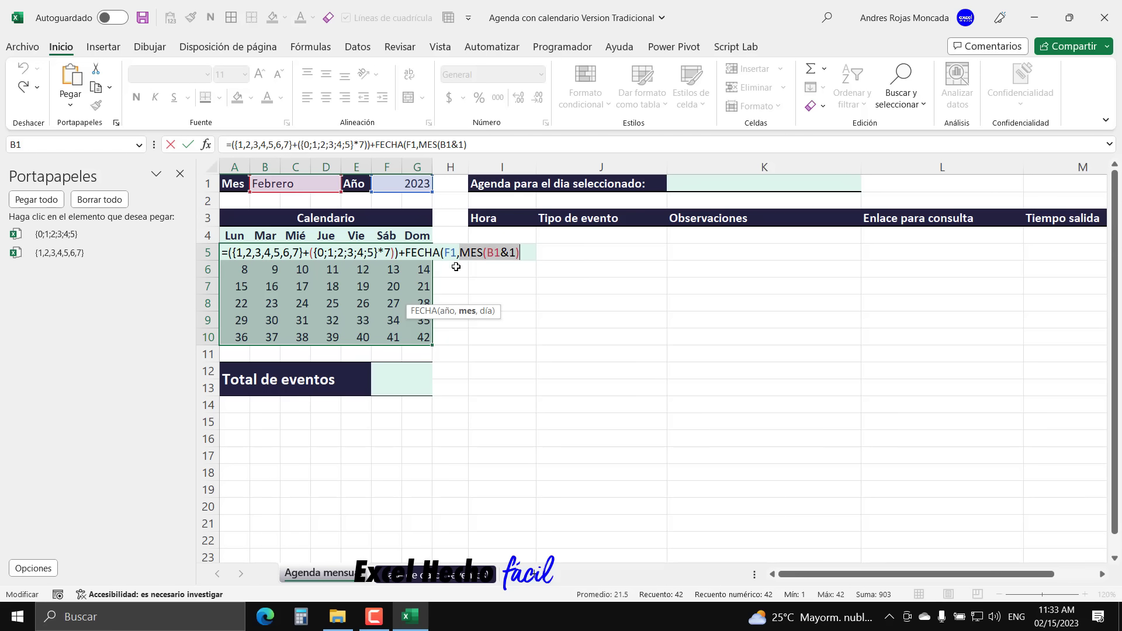
pyautogui.press('Right')
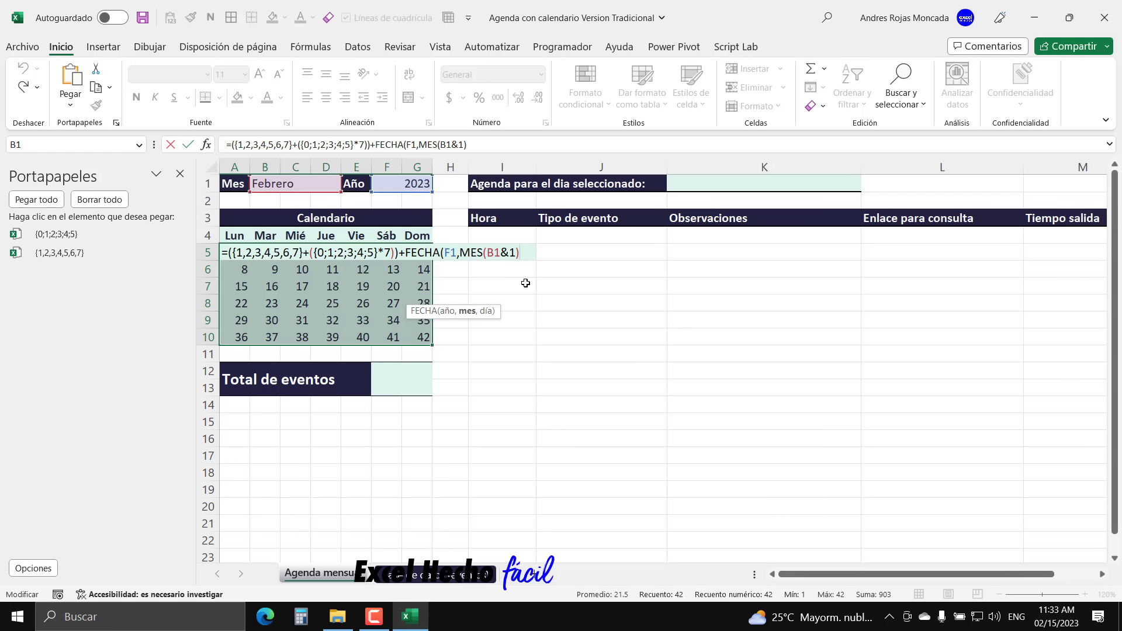
# - Complete FECHA with day 1 and subtract DIASEM of a copy of FECHA(F1,MES(B1&1),1)
pyautogui.write(',1)')
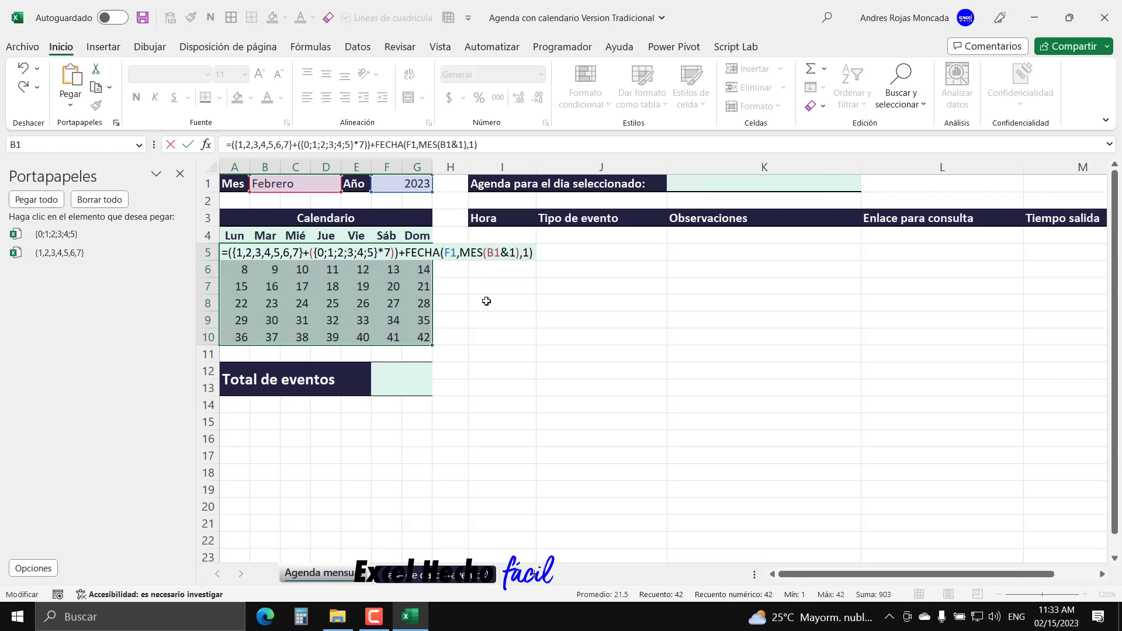
pyautogui.write('-')
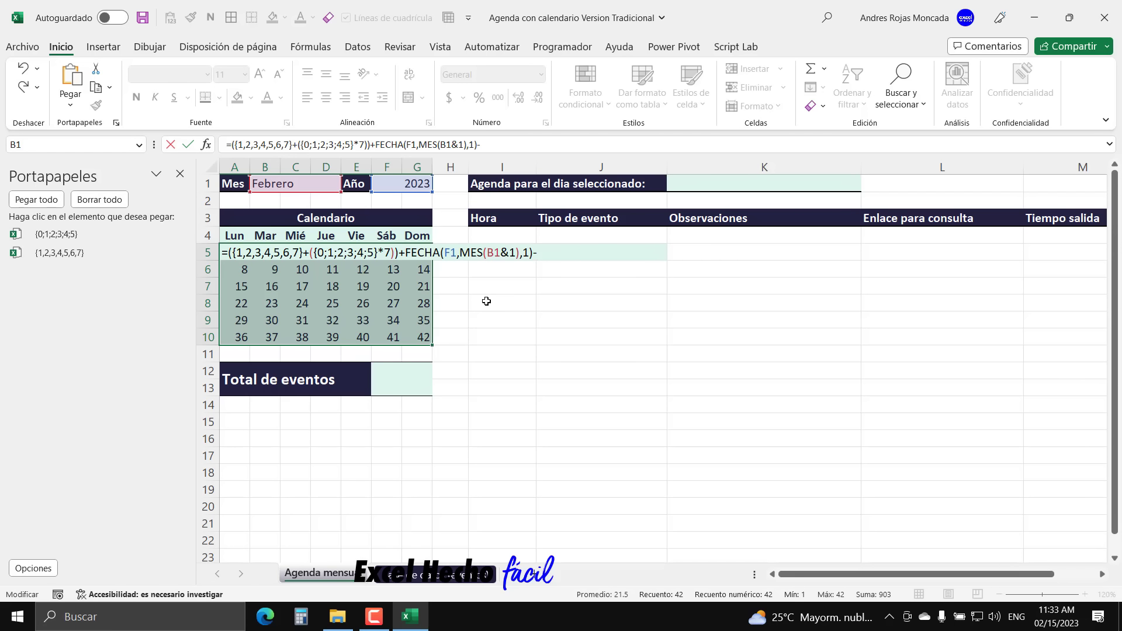
pyautogui.write('diase')
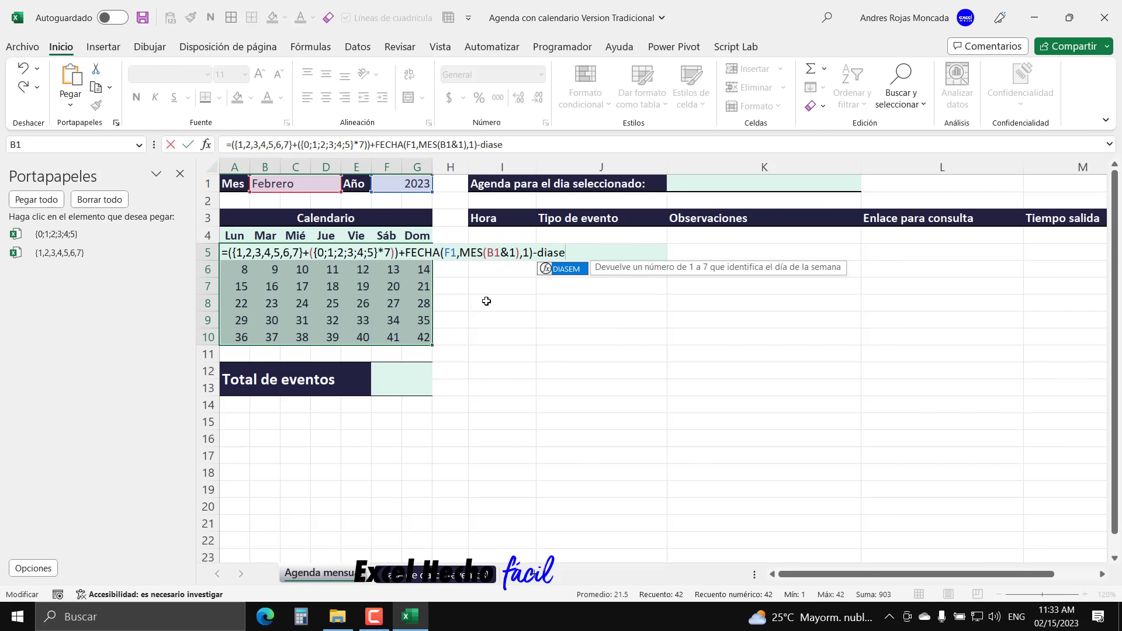
pyautogui.press('Tab')
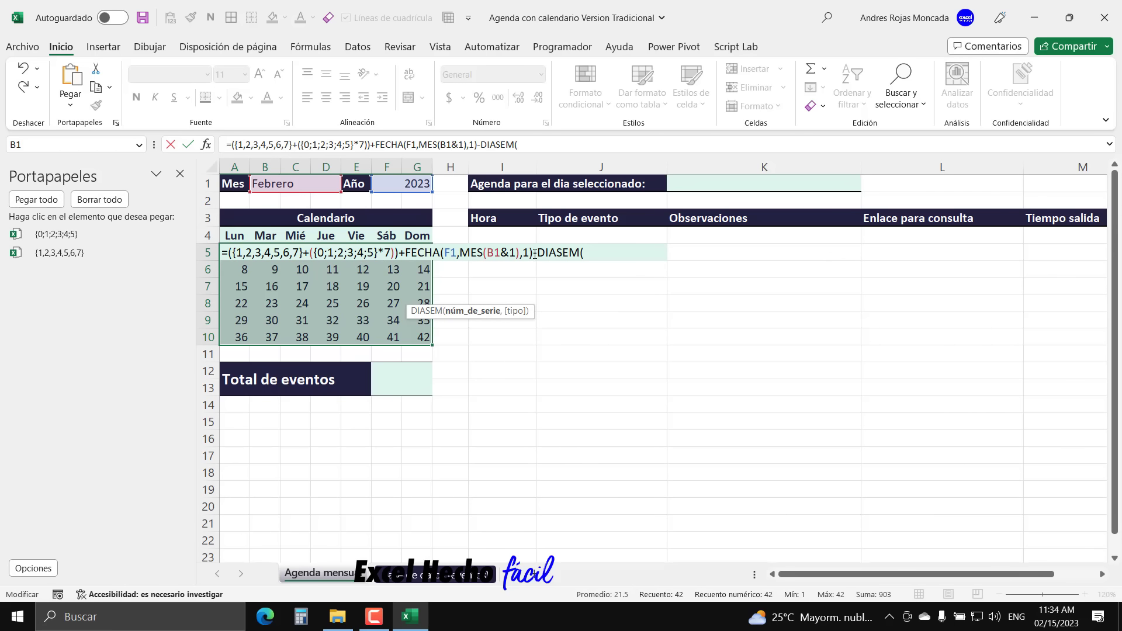
pyautogui.moveTo(533, 252); pyautogui.dragTo(405, 254)
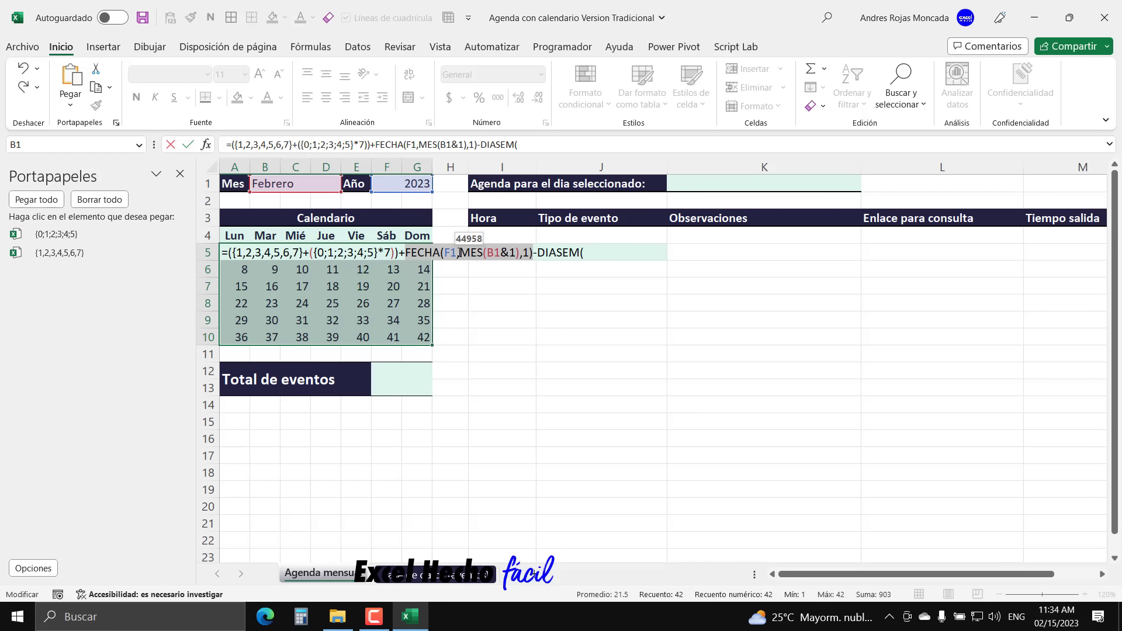
pyautogui.hotkey('ctrl', 'c')
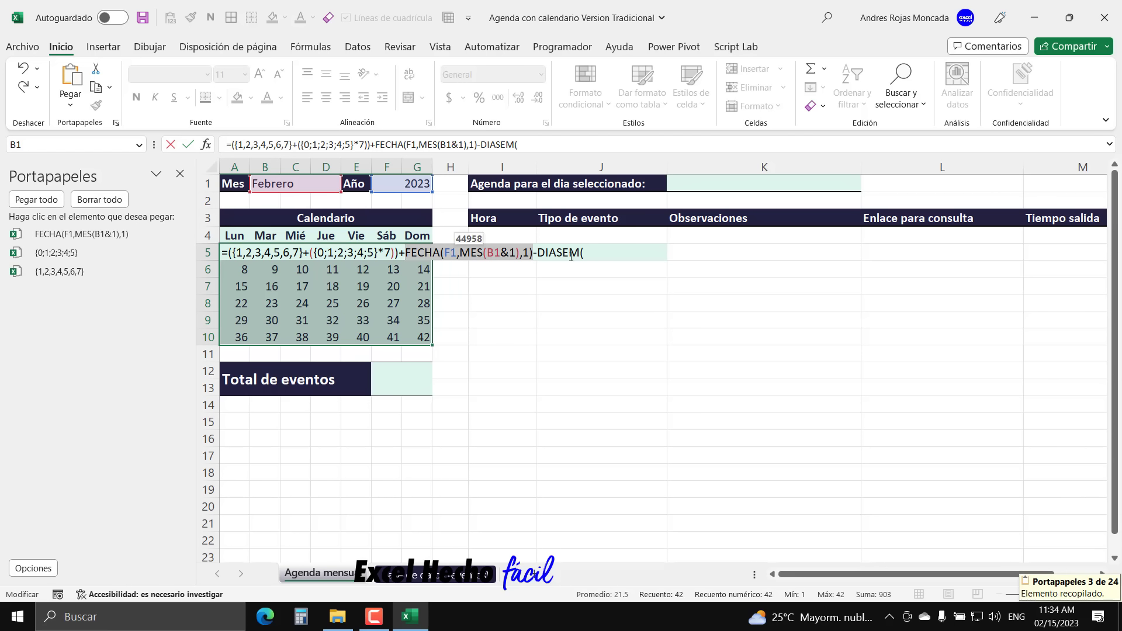
pyautogui.click(590, 251)
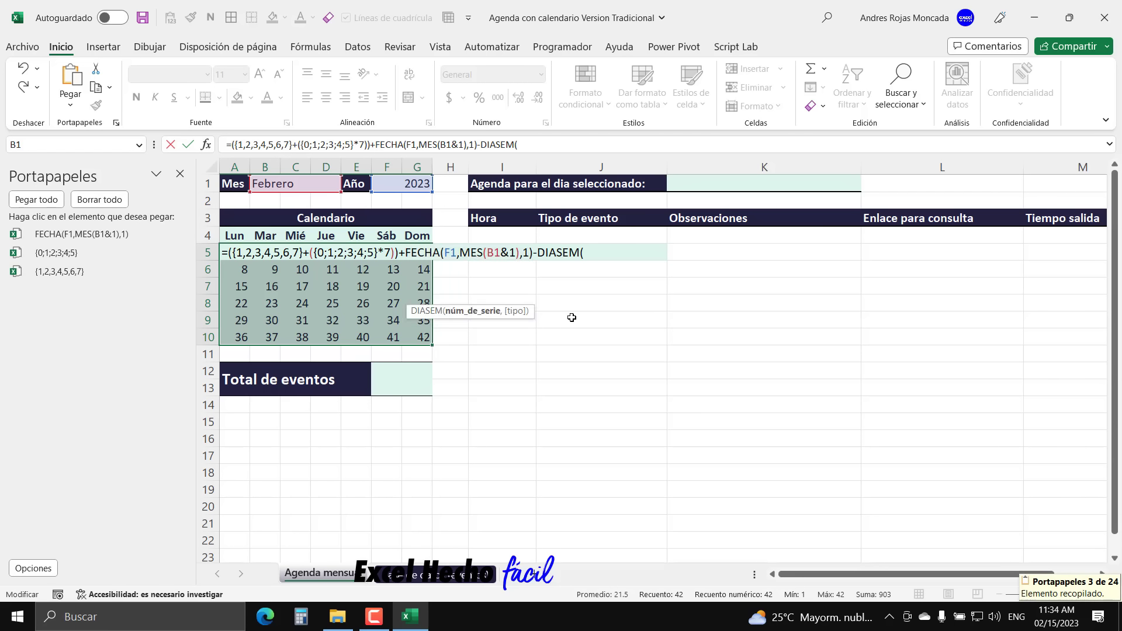
pyautogui.hotkey('ctrl', 'v')
pyautogui.click(468, 311)
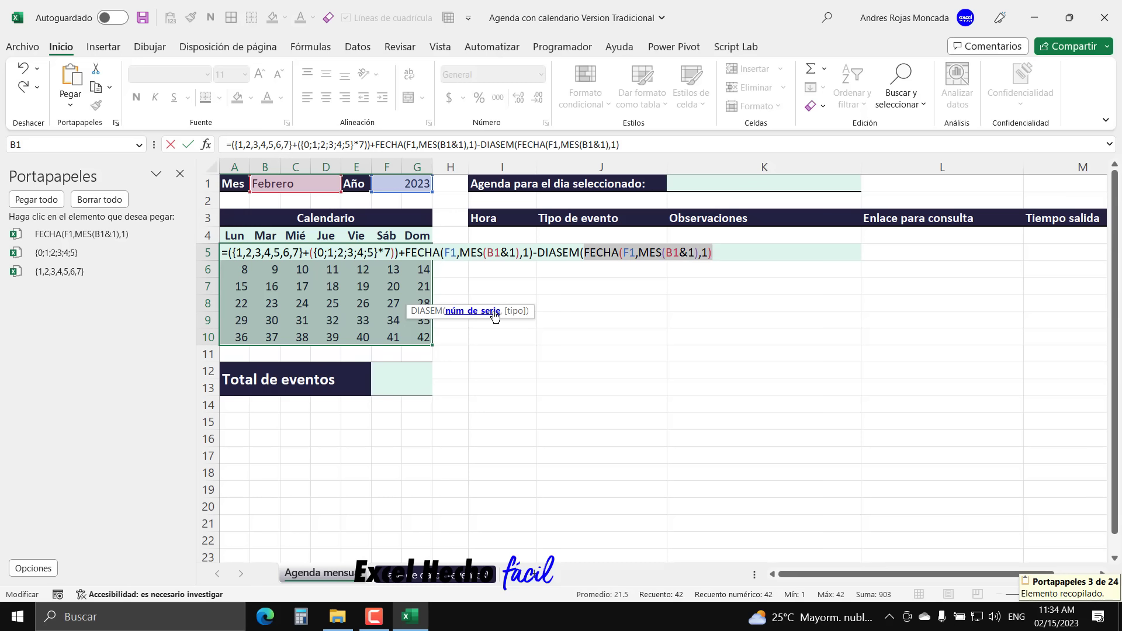
# - Give DIASEM type 2, Monday 1 to Sunday 7, and enter the completed array formula across A5:G10
pyautogui.click(722, 260)
pyautogui.write(',')
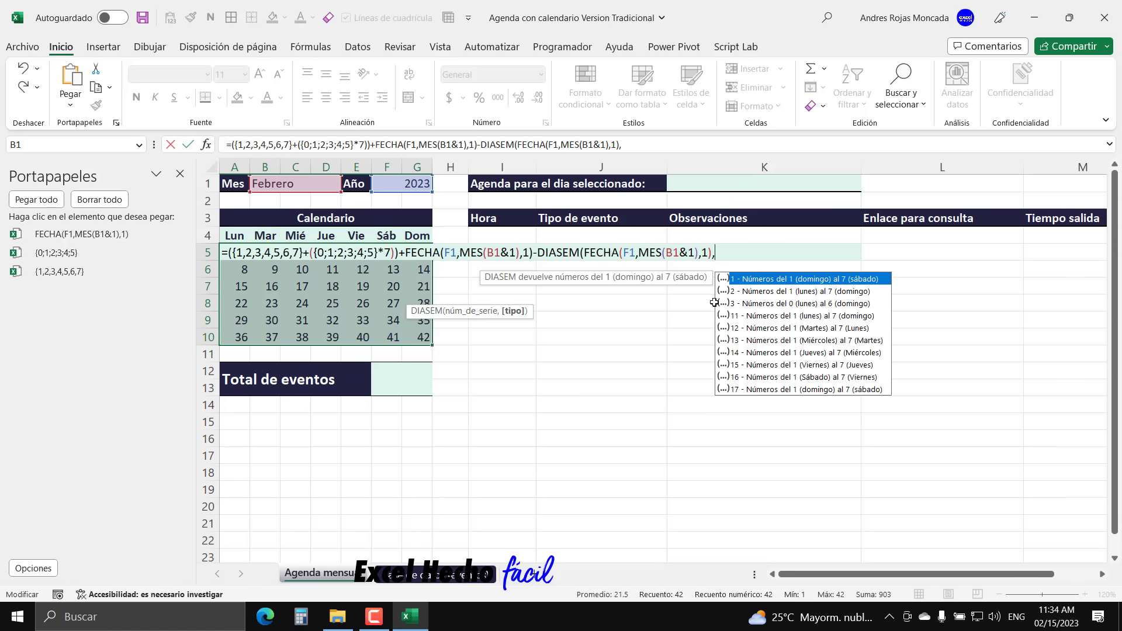
pyautogui.press('Down')
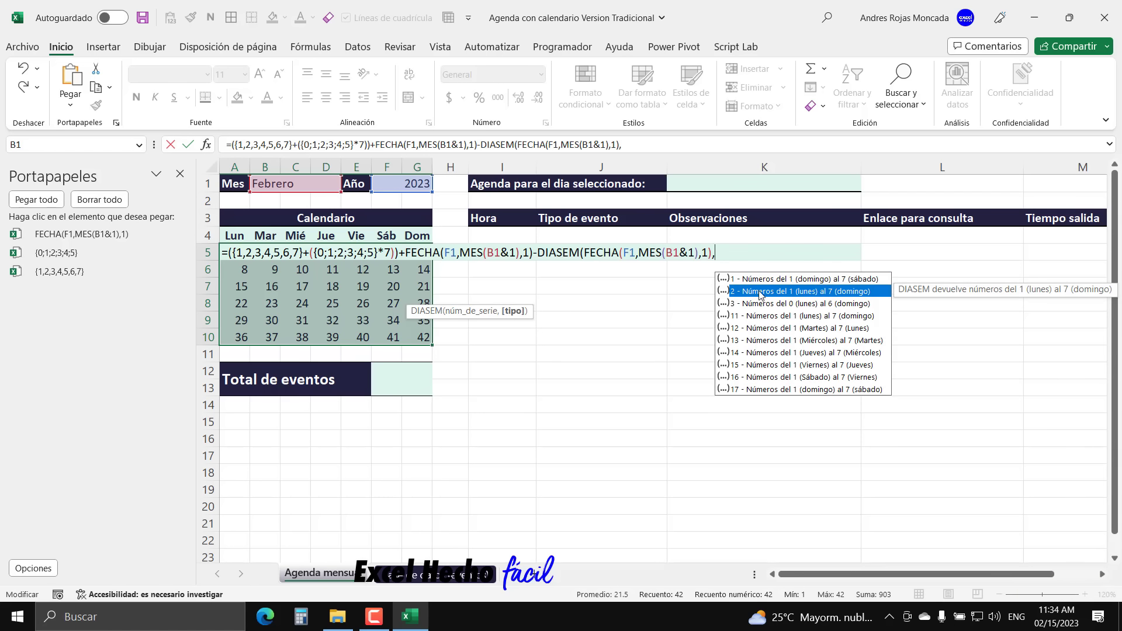
pyautogui.doubleClick(795, 294)
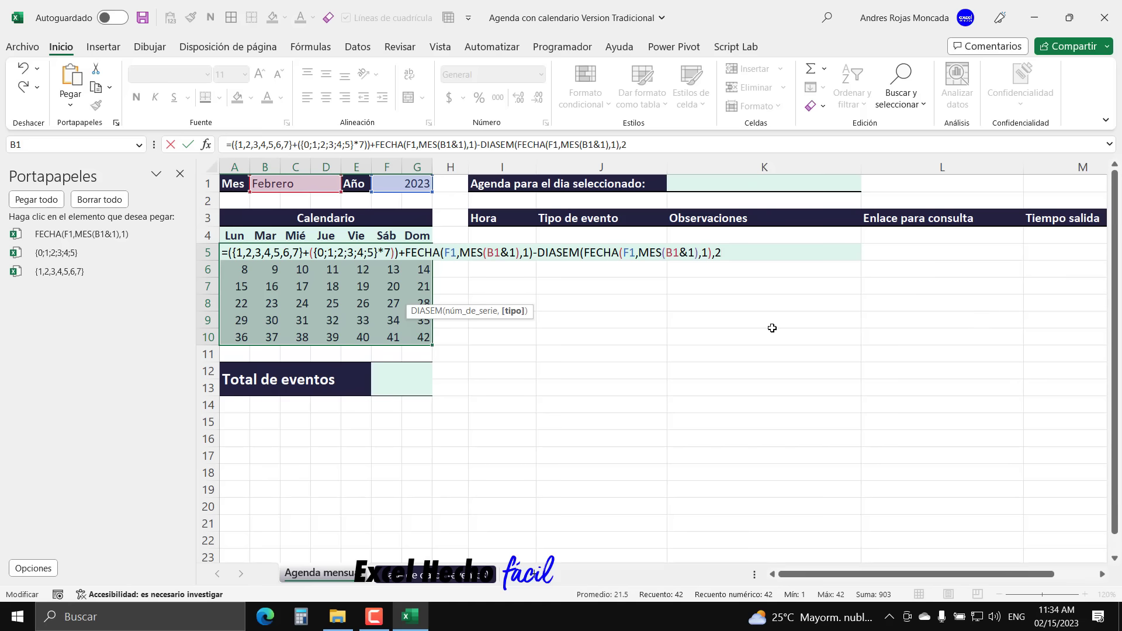
pyautogui.write(')')
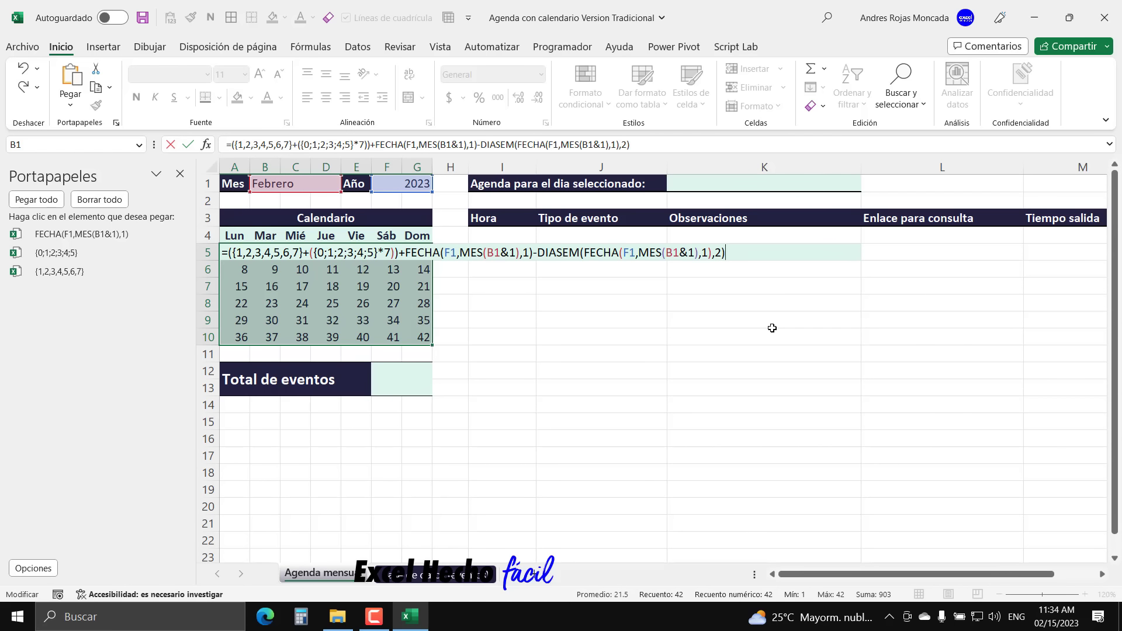
pyautogui.hotkey('ctrl', 'shift', 'Return')
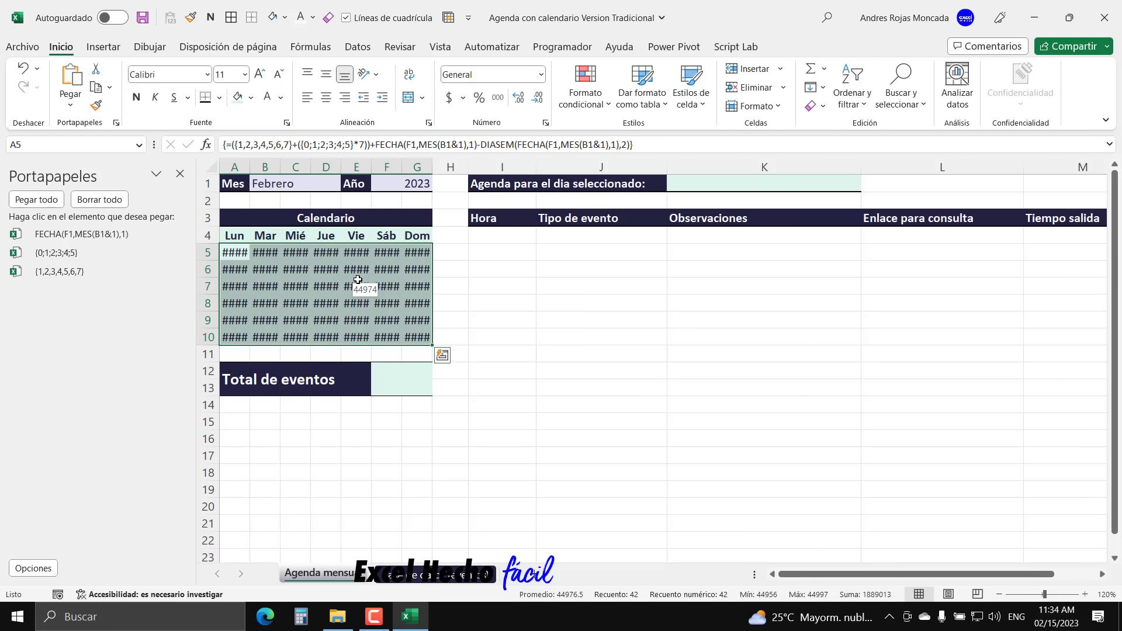
# - Apply the custom number format dd to the calendar grid A5:G10 and centre its values horizontally
pyautogui.hotkey('ctrl', '1')
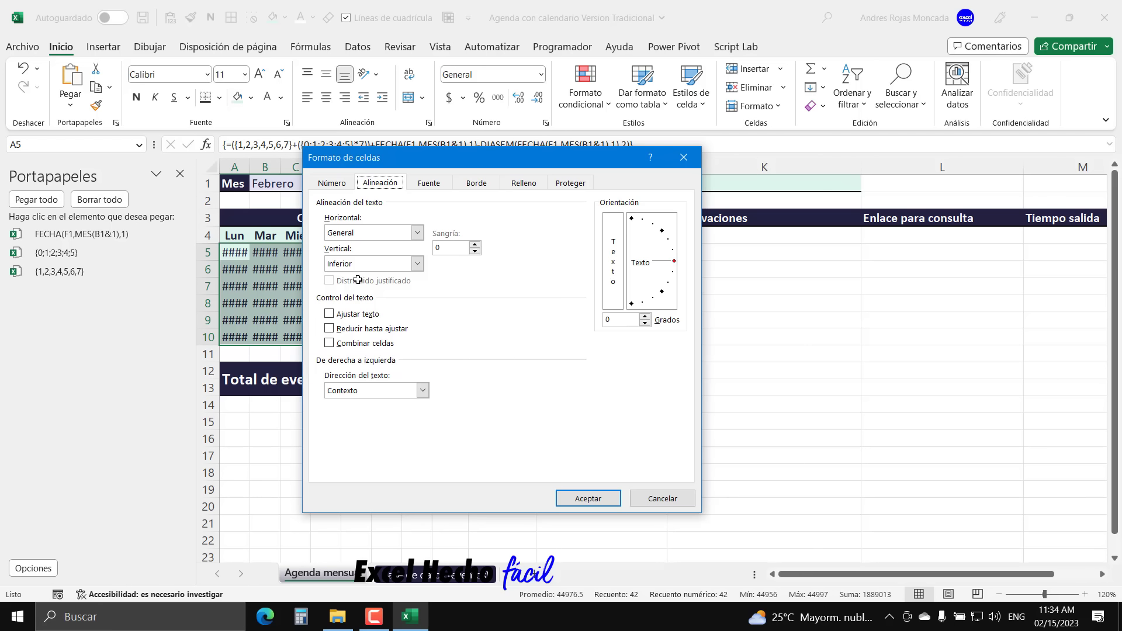
pyautogui.click(338, 185)
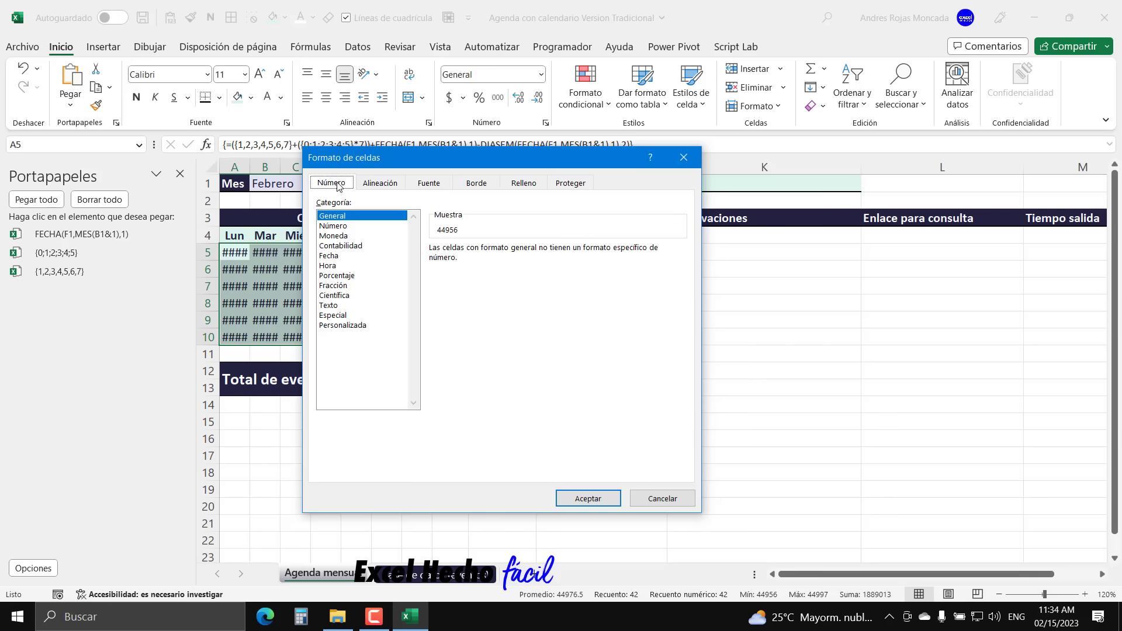
pyautogui.click(347, 329)
pyautogui.doubleClick(465, 261)
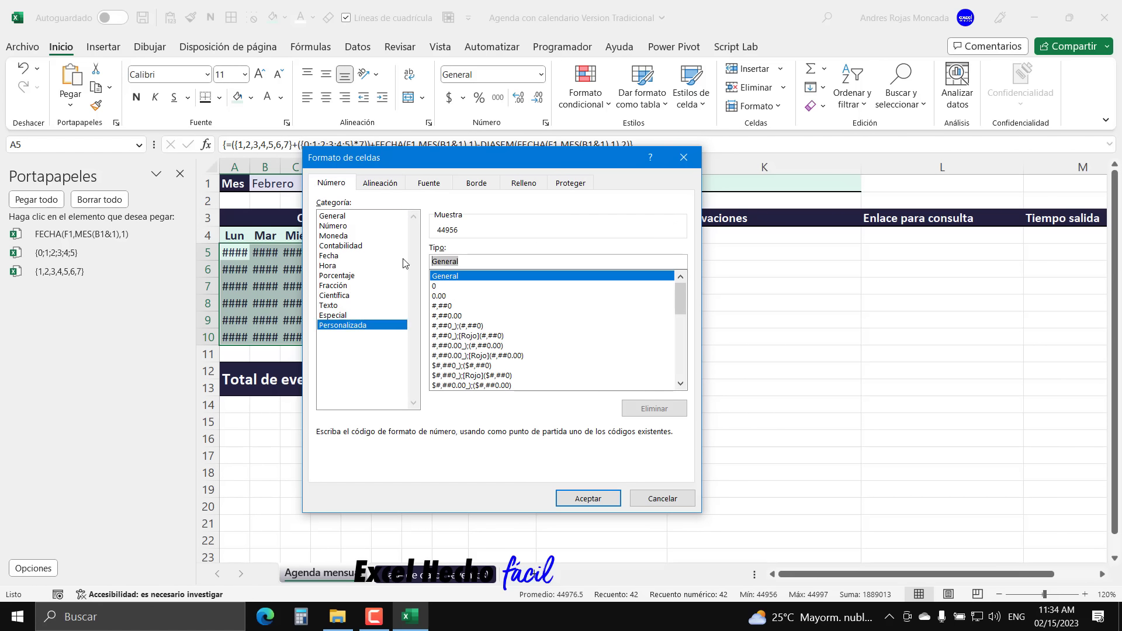
pyautogui.write('dd')
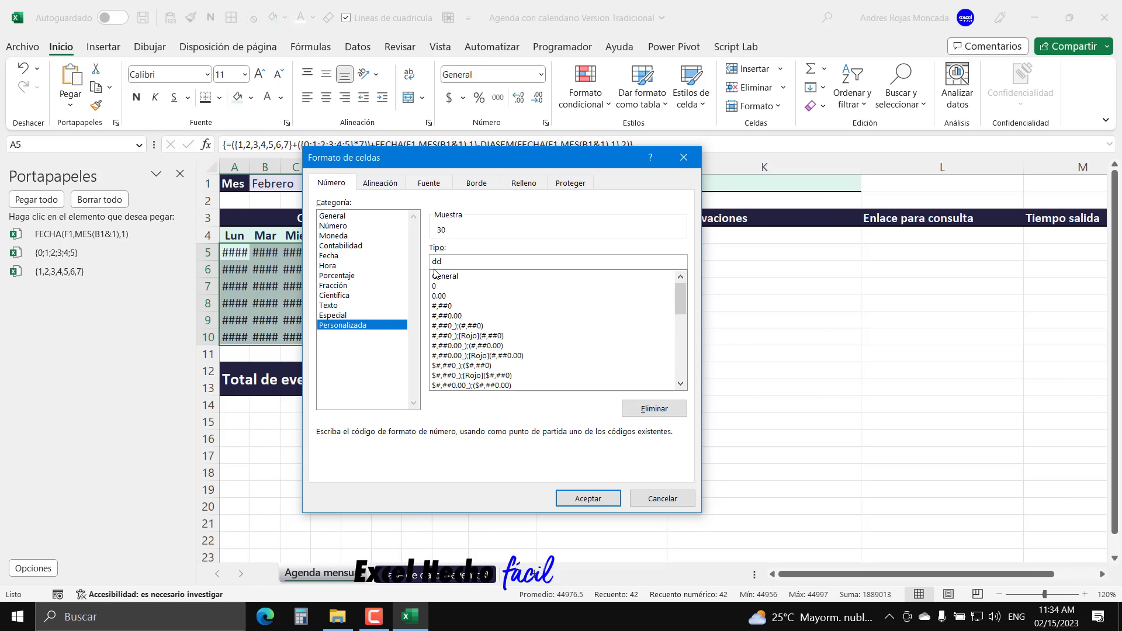
pyautogui.click(583, 498)
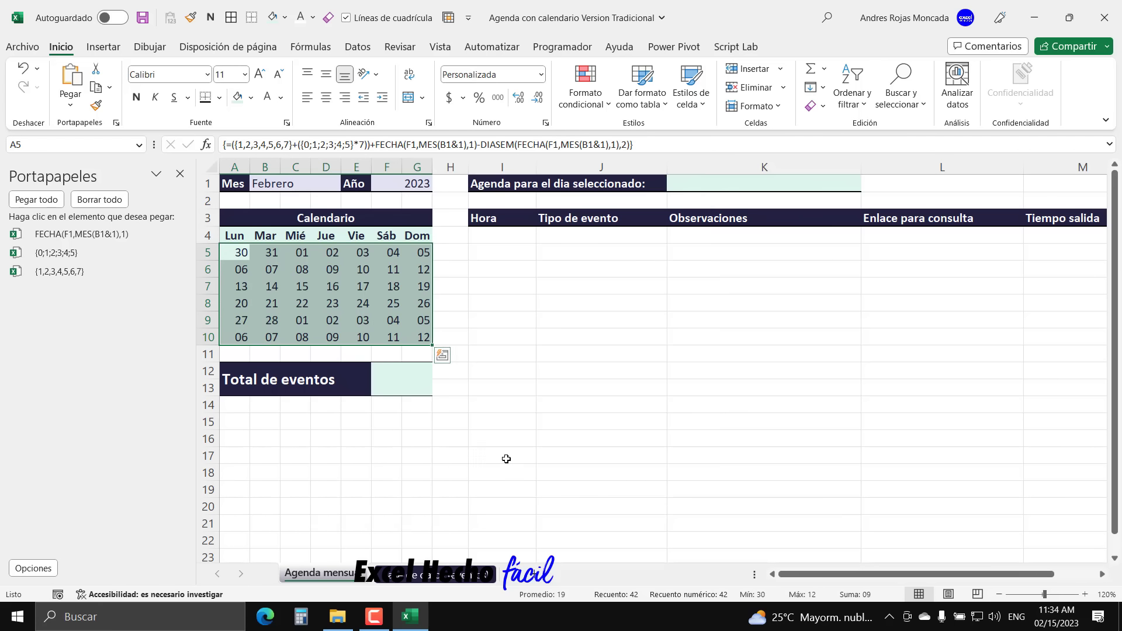
pyautogui.click(326, 97)
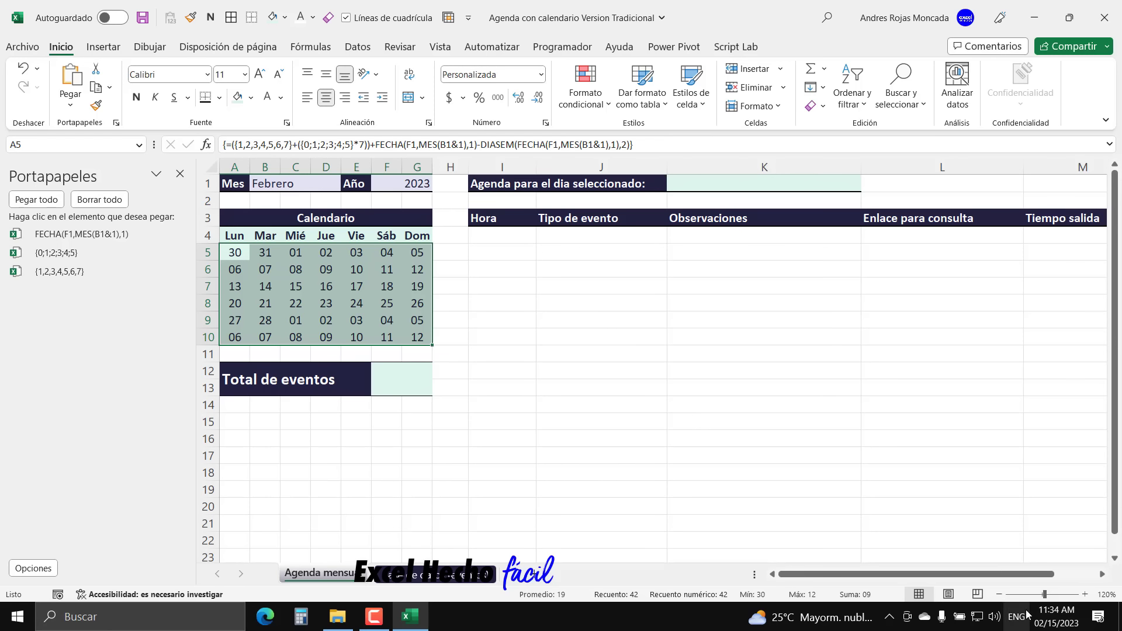
# - Compare the calendar grid with the system calendar and examine the grid days that fall outside February
pyautogui.click(1057, 617)
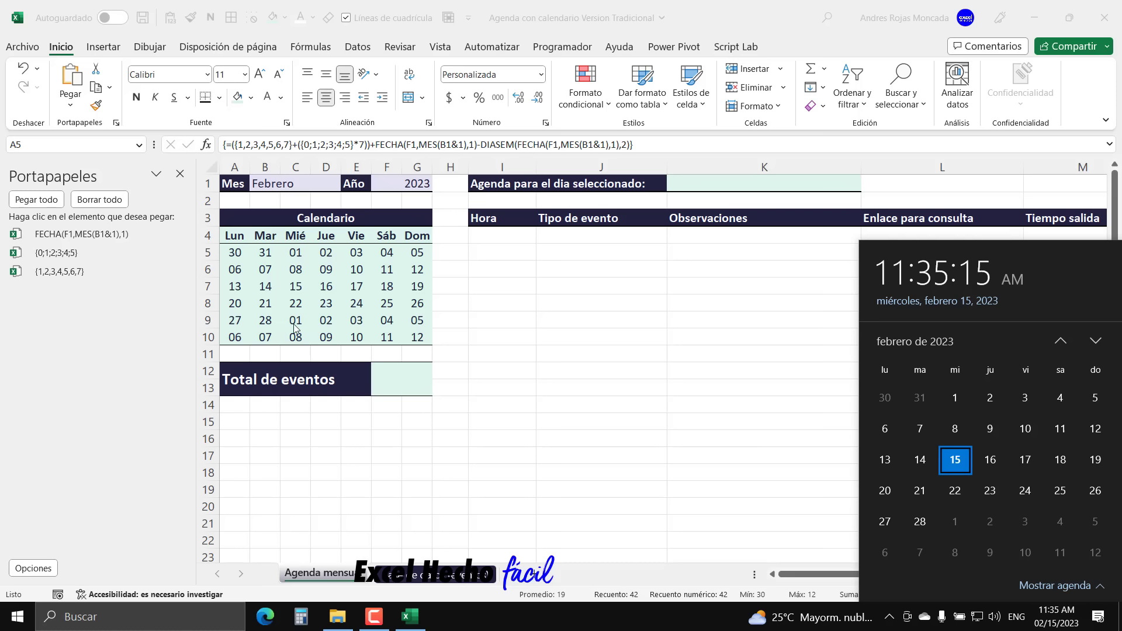
pyautogui.press('Escape')
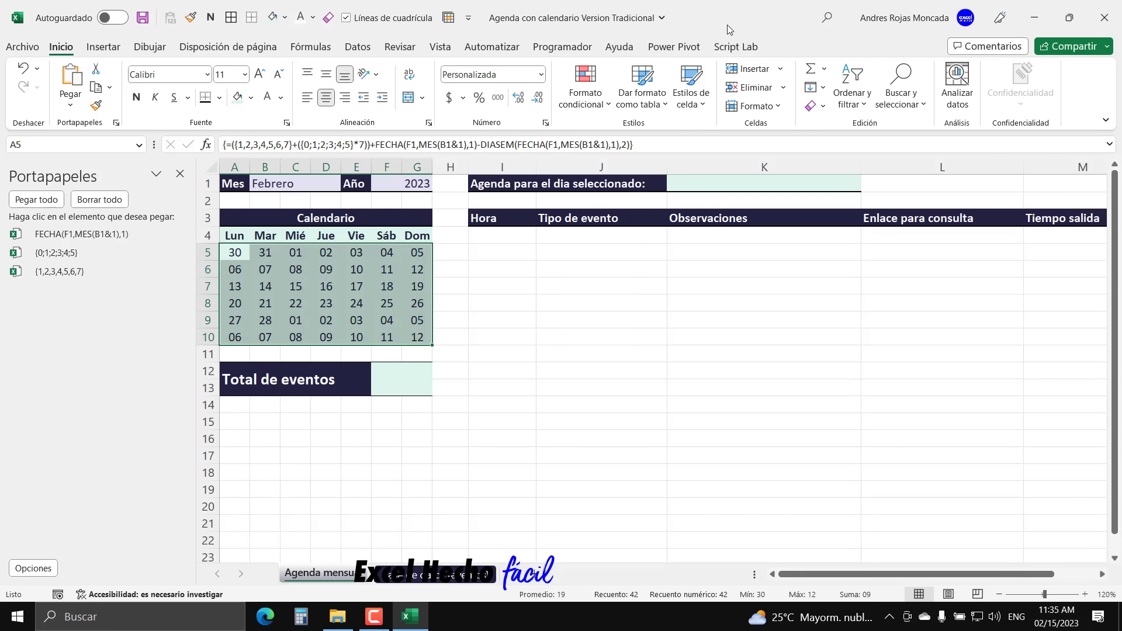
pyautogui.click(729, 29)
pyautogui.moveTo(241, 253); pyautogui.dragTo(260, 253)
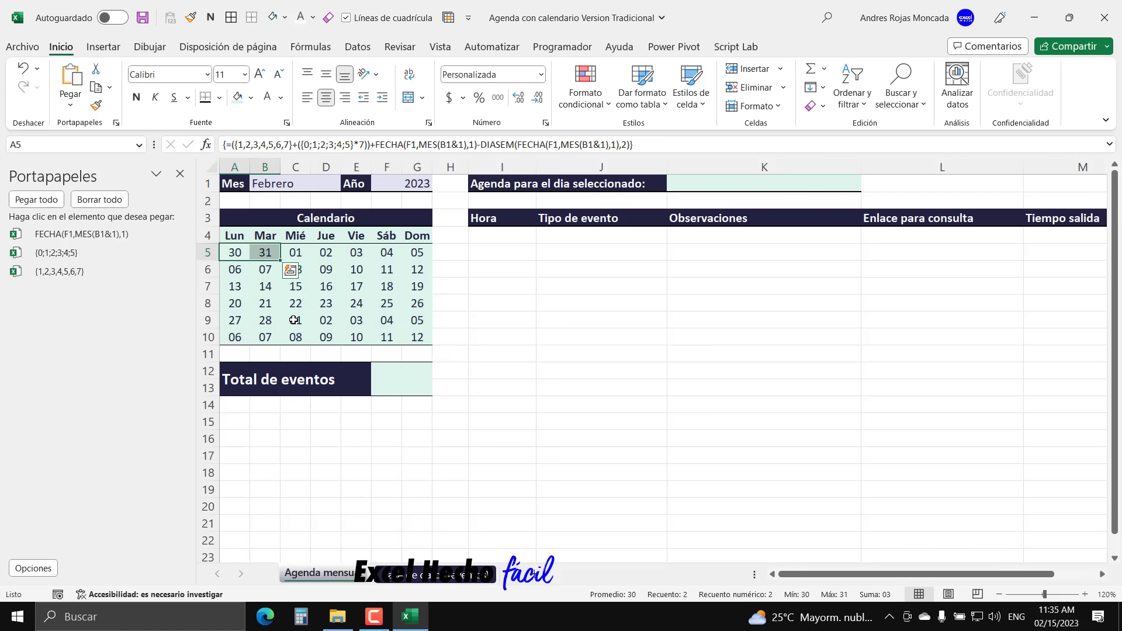
pyautogui.moveTo(296, 321); pyautogui.dragTo(418, 322)
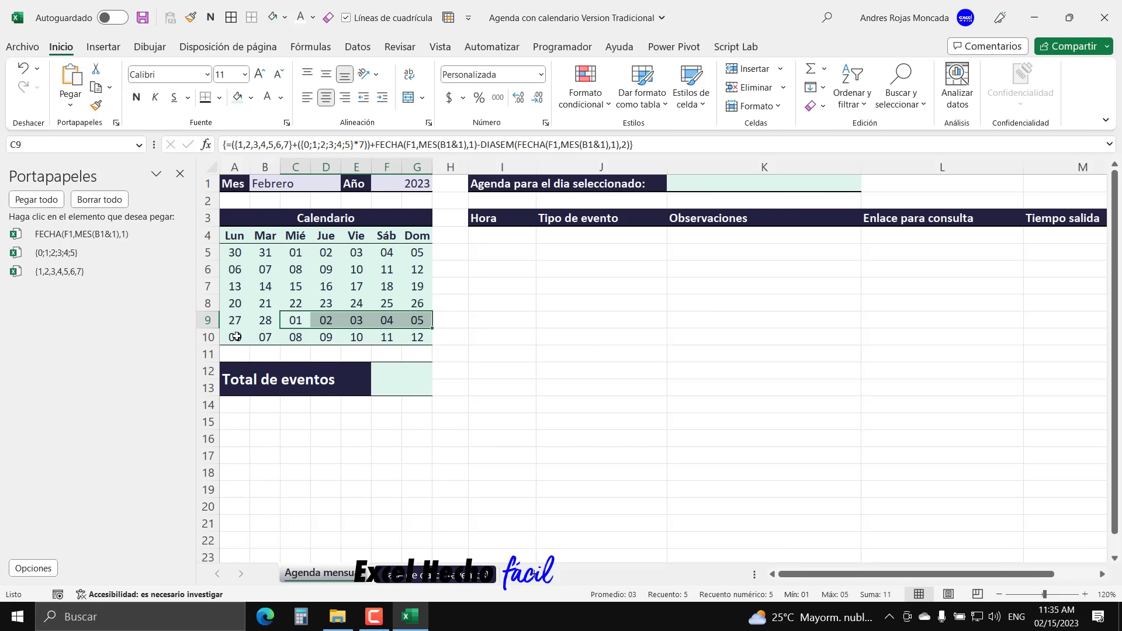
pyautogui.moveTo(296, 323); pyautogui.dragTo(387, 337)
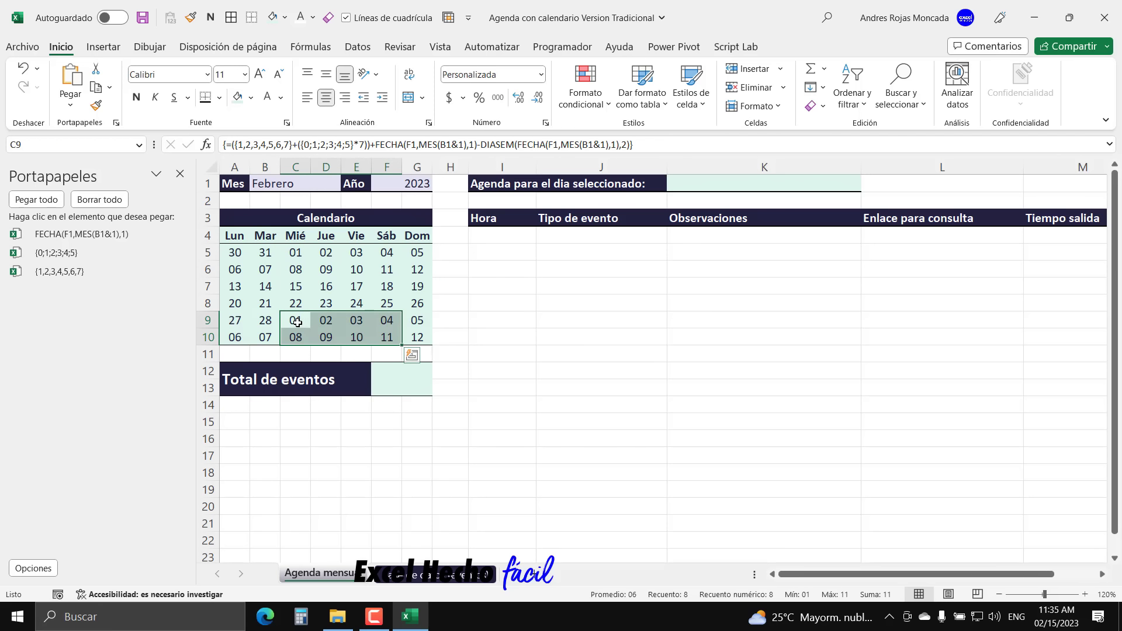
pyautogui.moveTo(296, 322); pyautogui.dragTo(419, 322)
pyautogui.moveTo(235, 337); pyautogui.dragTo(416, 337)
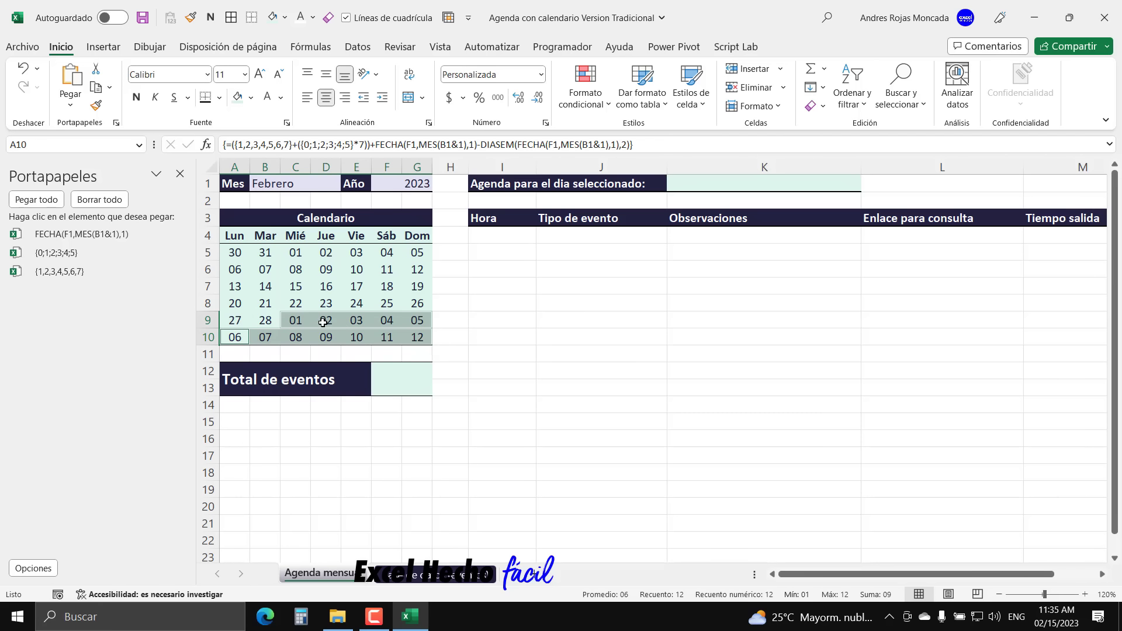
pyautogui.click(291, 257)
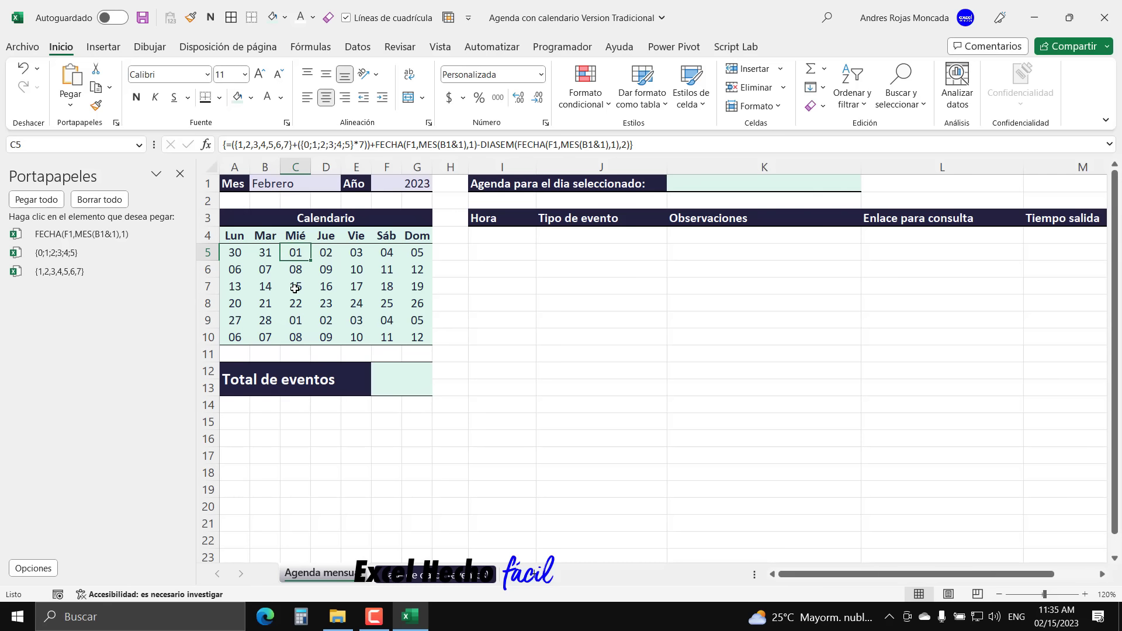
# - Empty the collected clipboard items and close the clipboard pane
pyautogui.click(99, 200)
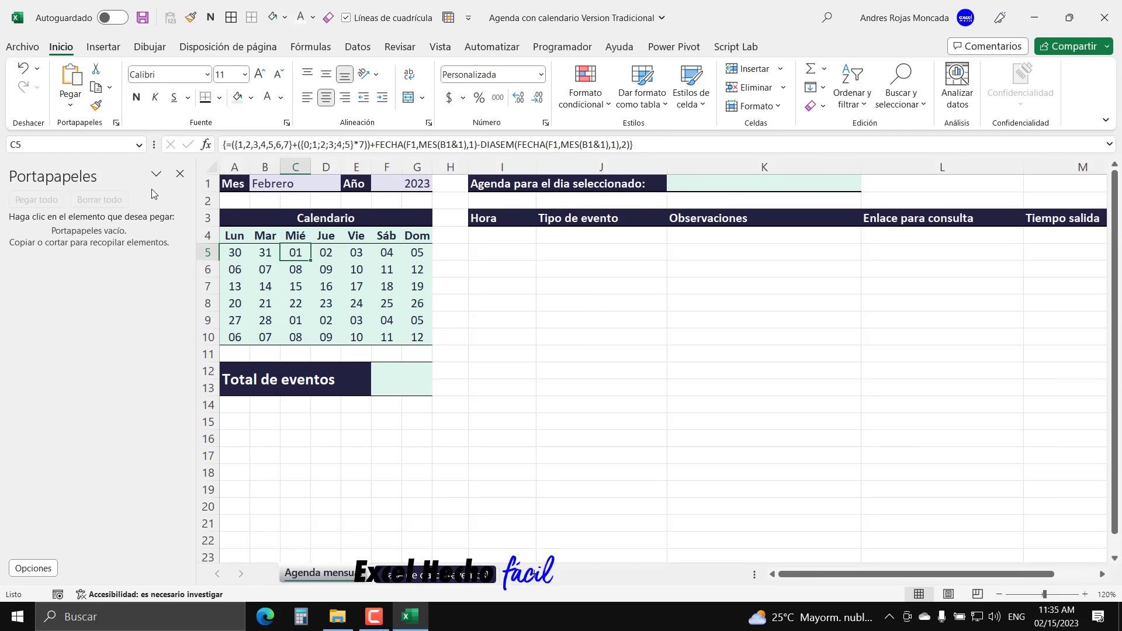
pyautogui.click(179, 174)
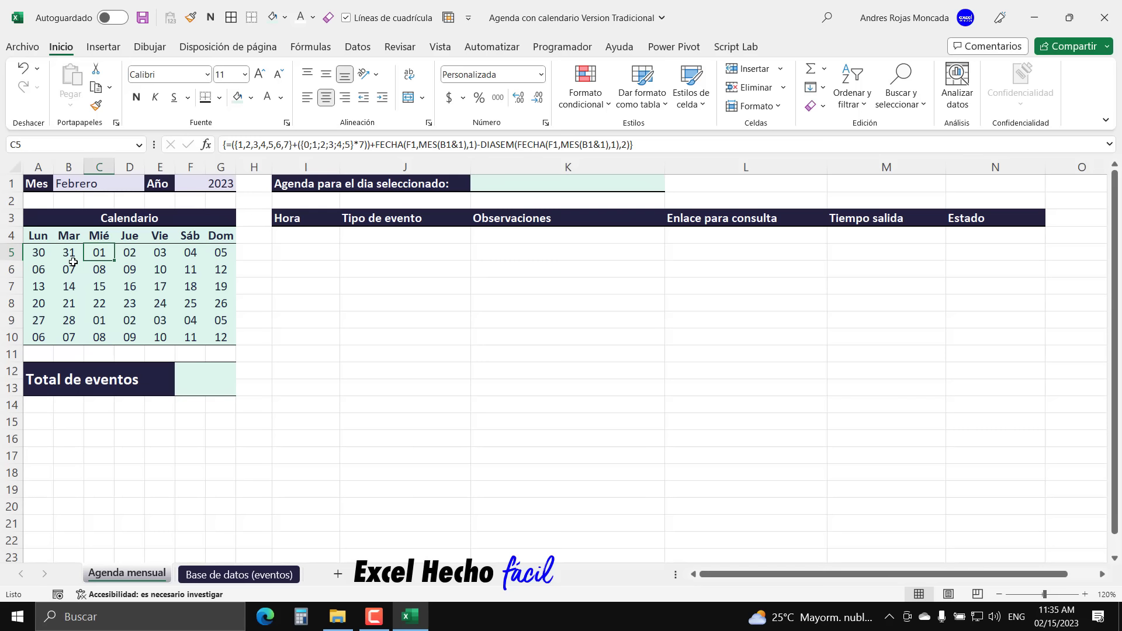
# - Start a formula in cell I5 that gets the month of the first calendar day: =MES(A5)
pyautogui.click(283, 253)
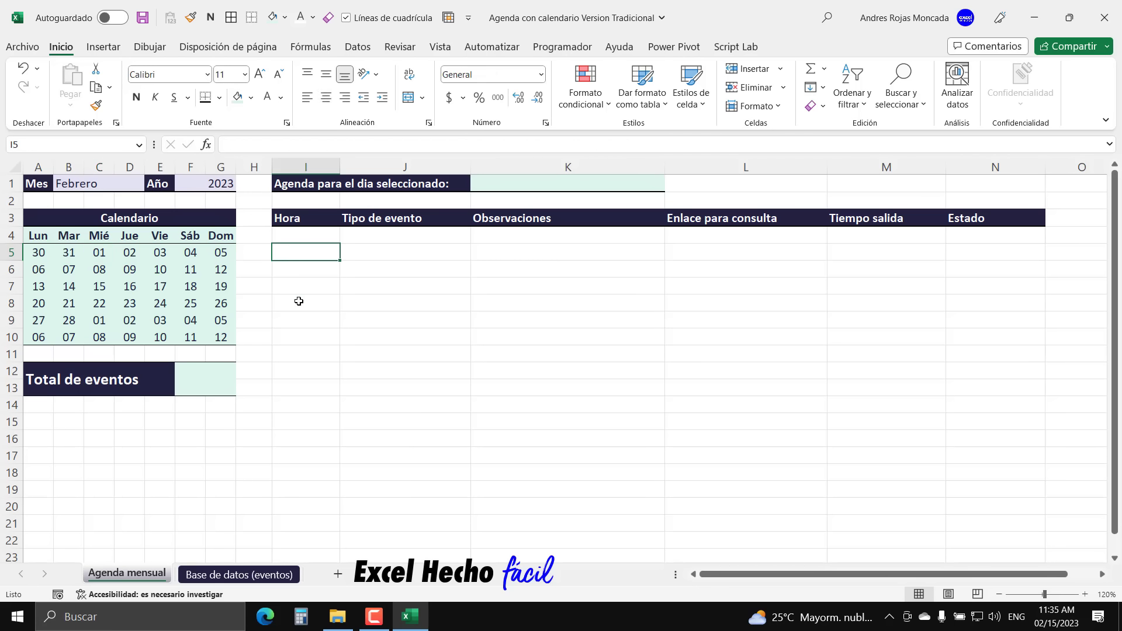
pyautogui.write('=')
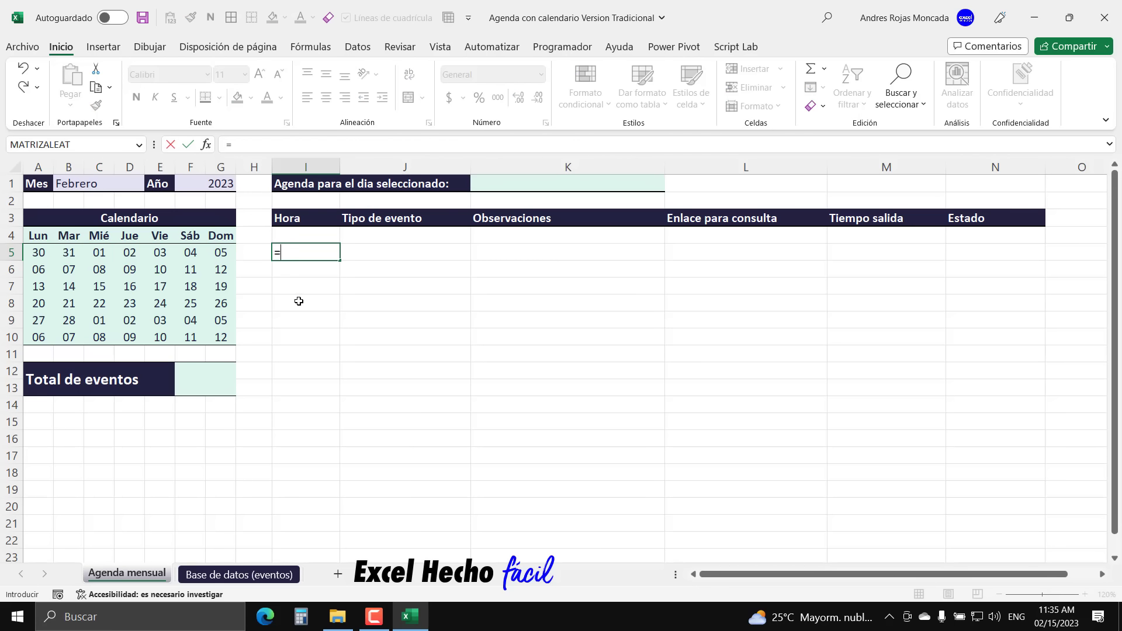
pyautogui.write('mes')
pyautogui.press('Tab')
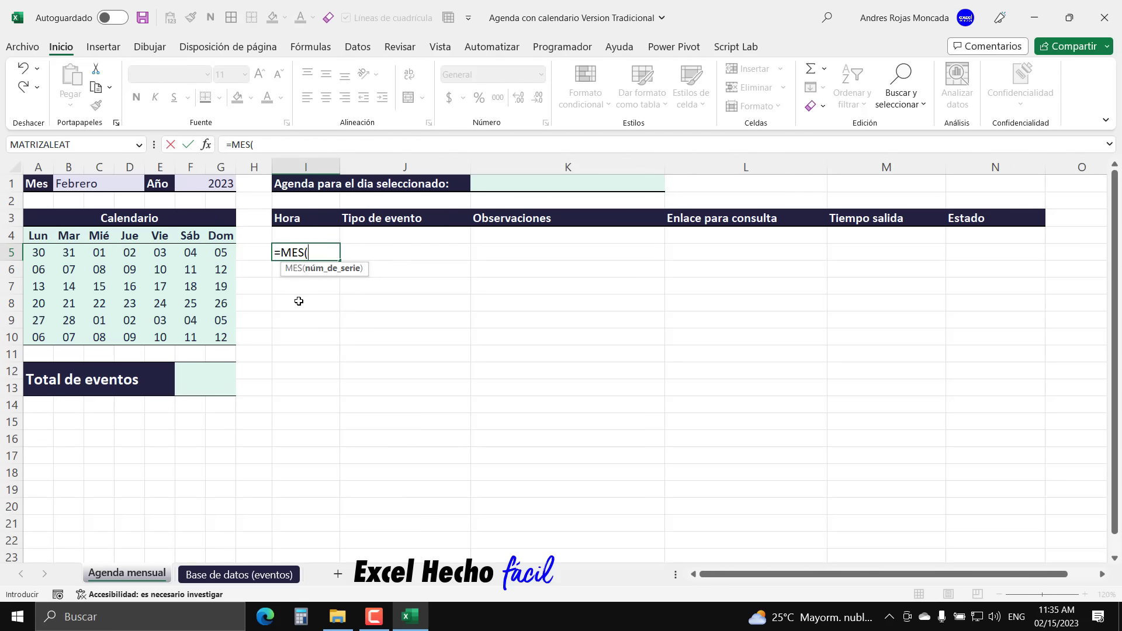
pyautogui.click(42, 253)
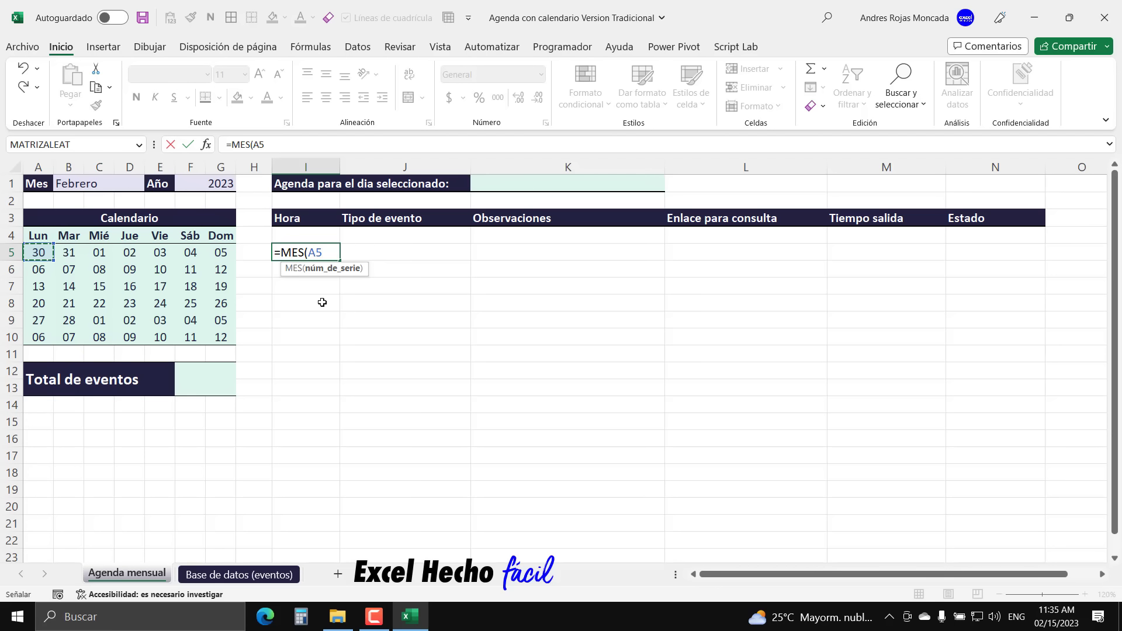
pyautogui.write(')')
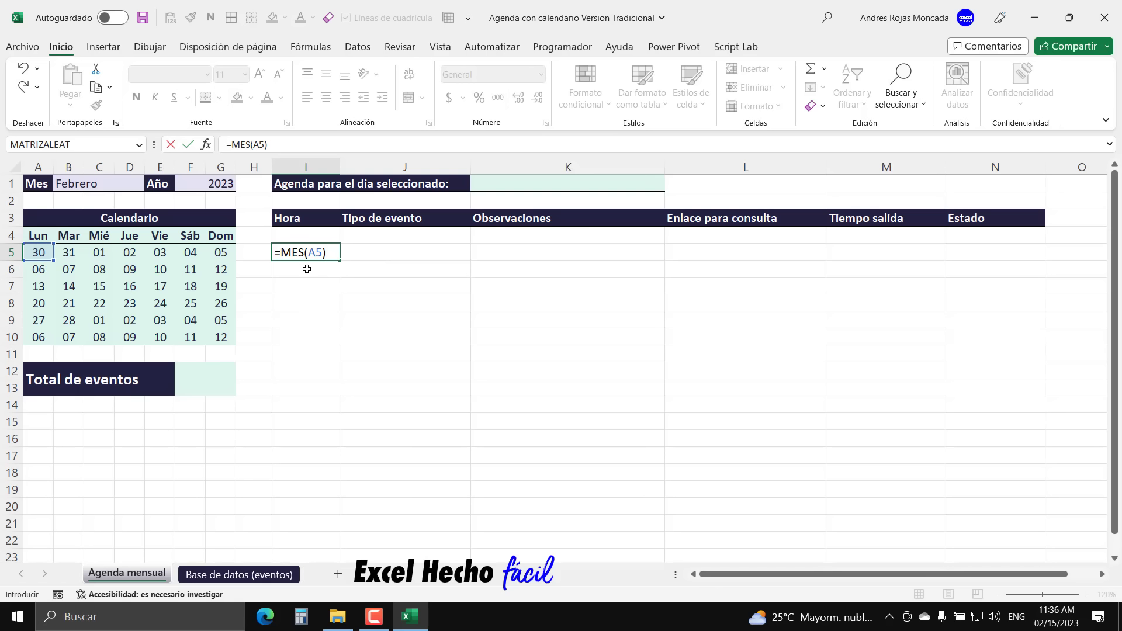
# - Evaluate the MES(A5) part of the formula in place, and restore the original expression
pyautogui.moveTo(327, 253); pyautogui.dragTo(286, 332)
pyautogui.press('F9')
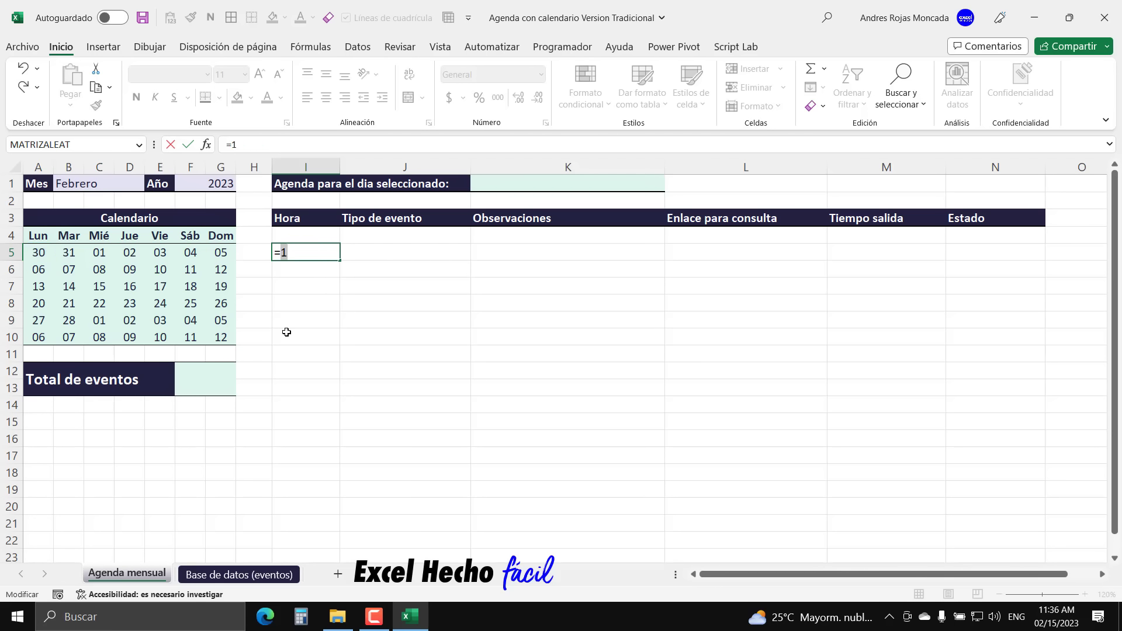
pyautogui.hotkey('ctrl', 'z')
# - Extend the I5 formula to compare against the selected month with an absolute reference: =MES(A5)<>MES($B$1&1)
pyautogui.click(334, 253)
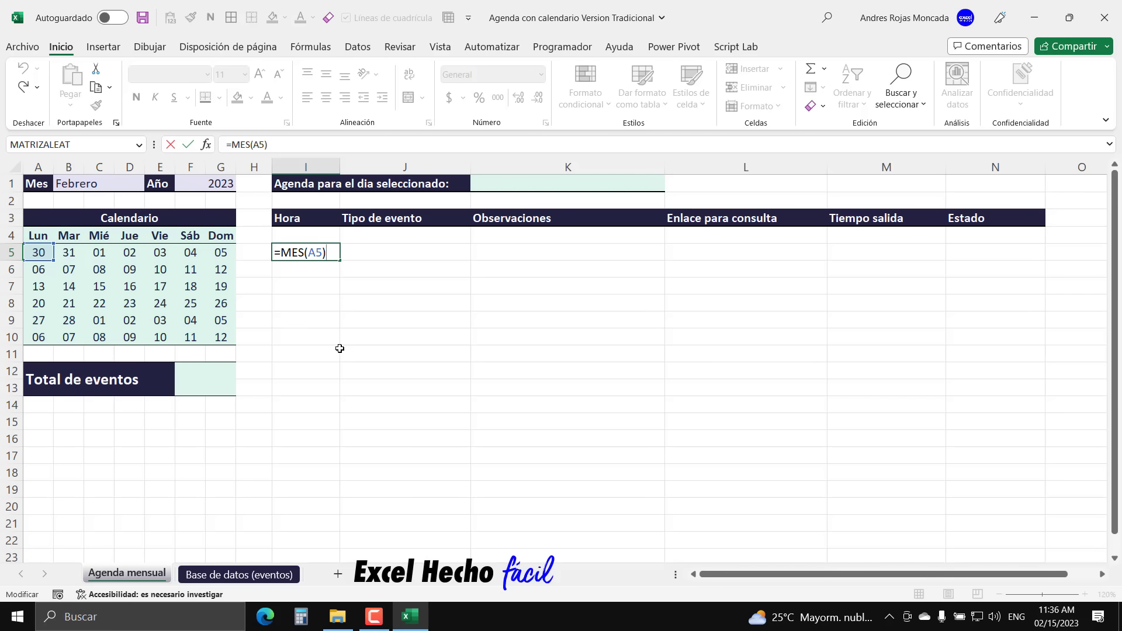
pyautogui.write('<>')
pyautogui.write('MES(')
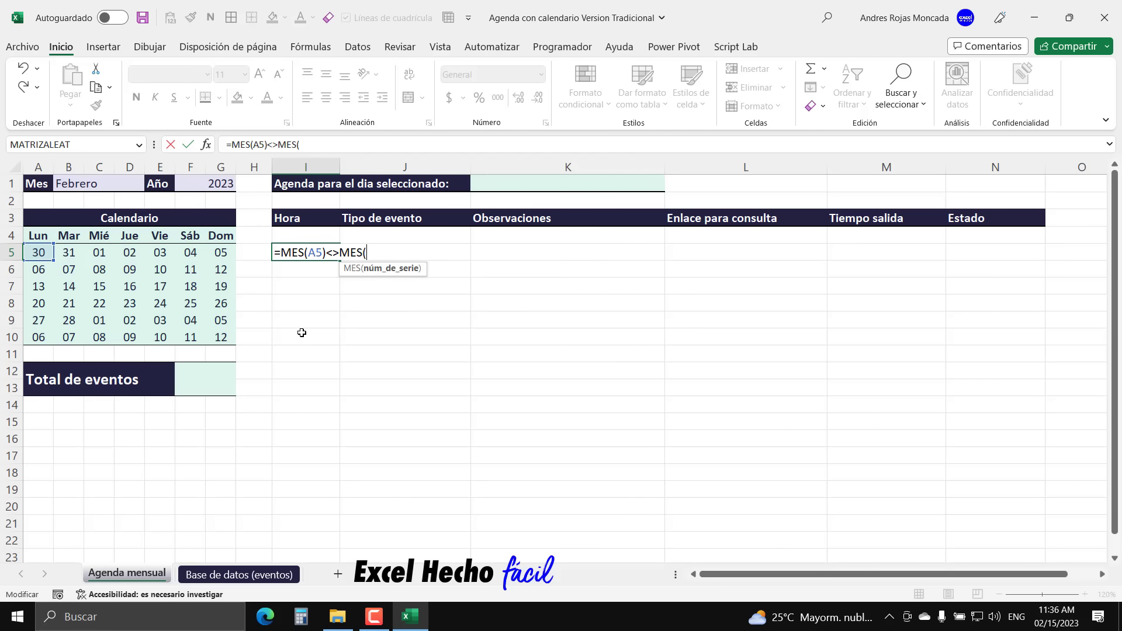
pyautogui.click(84, 185)
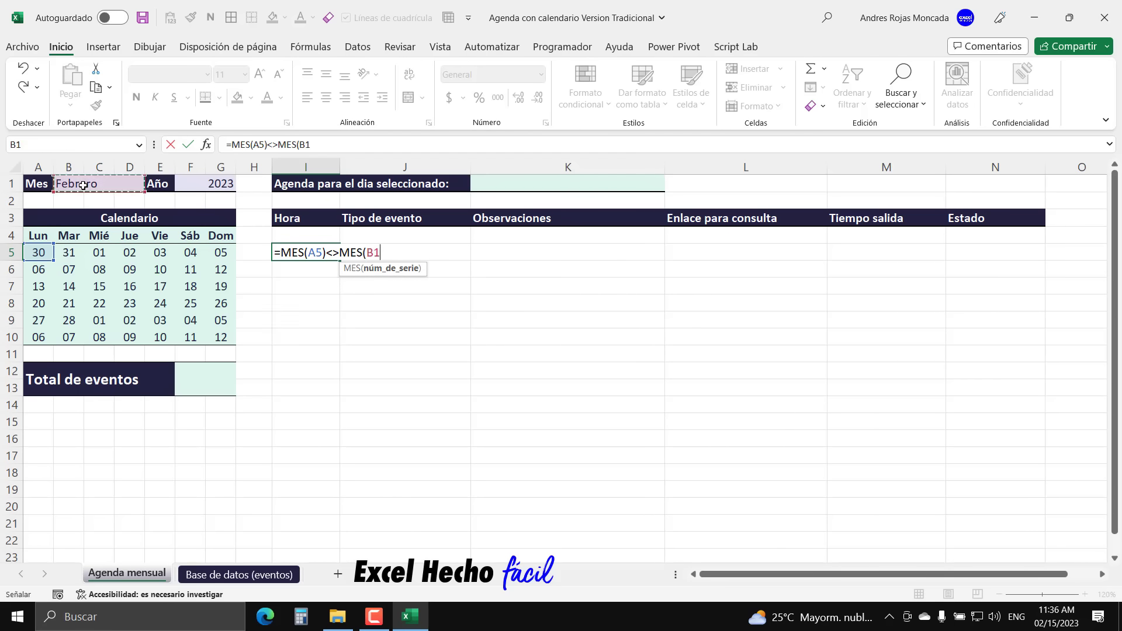
pyautogui.press('F4')
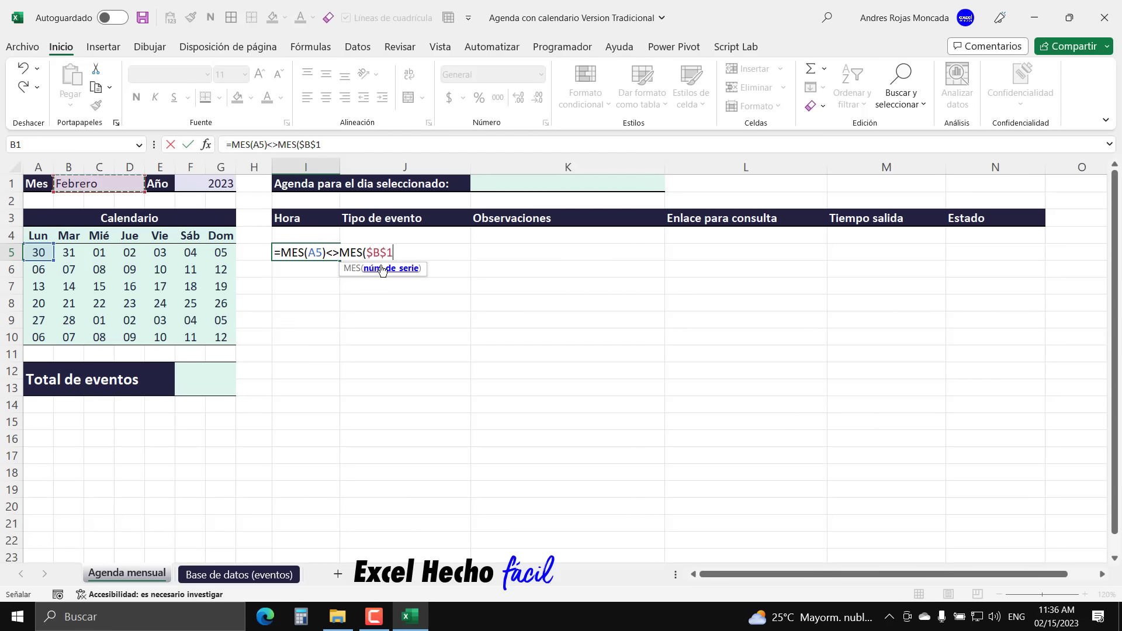
pyautogui.moveTo(338, 265); pyautogui.dragTo(340, 330)
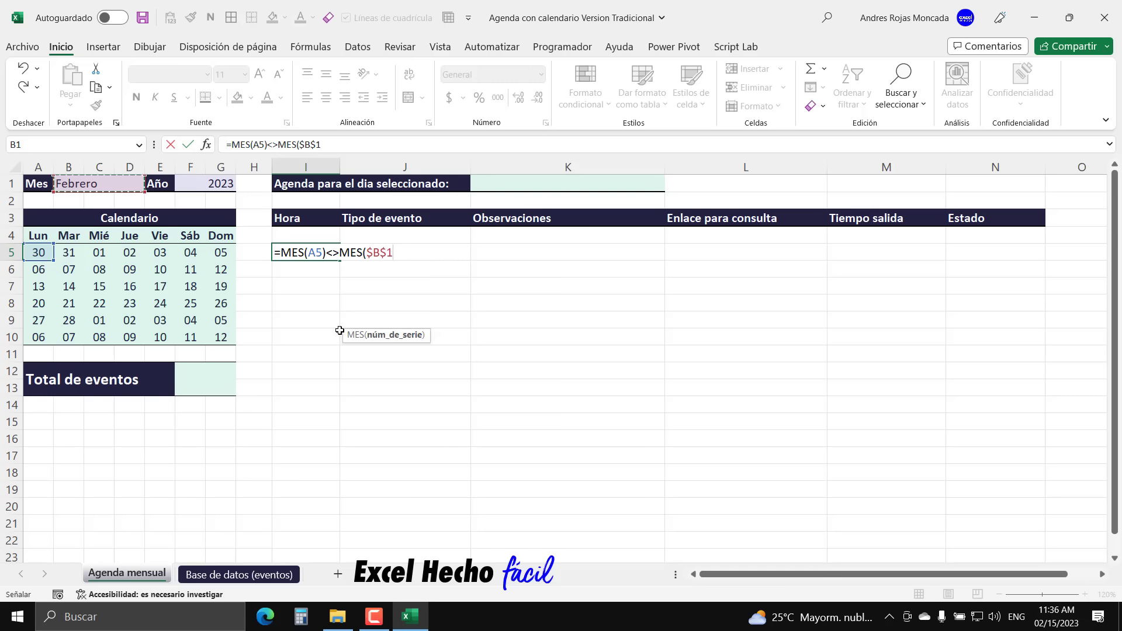
pyautogui.write('&1)')
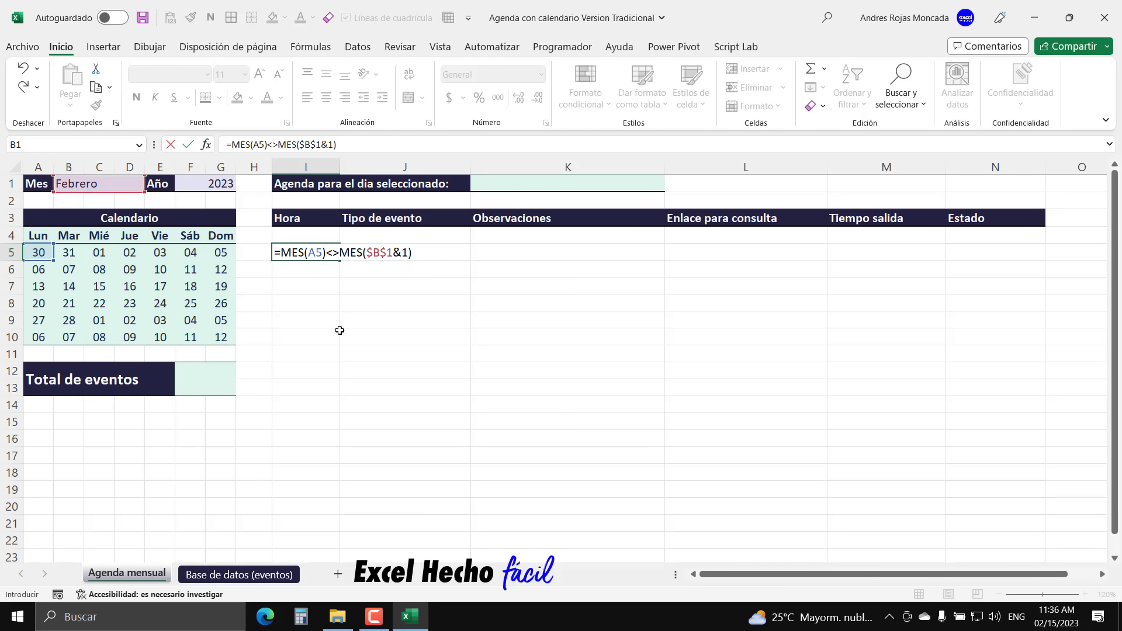
# - Preview the result of the whole comparison, and copy the formula text without keeping the entry in I5
pyautogui.moveTo(423, 254); pyautogui.dragTo(274, 255)
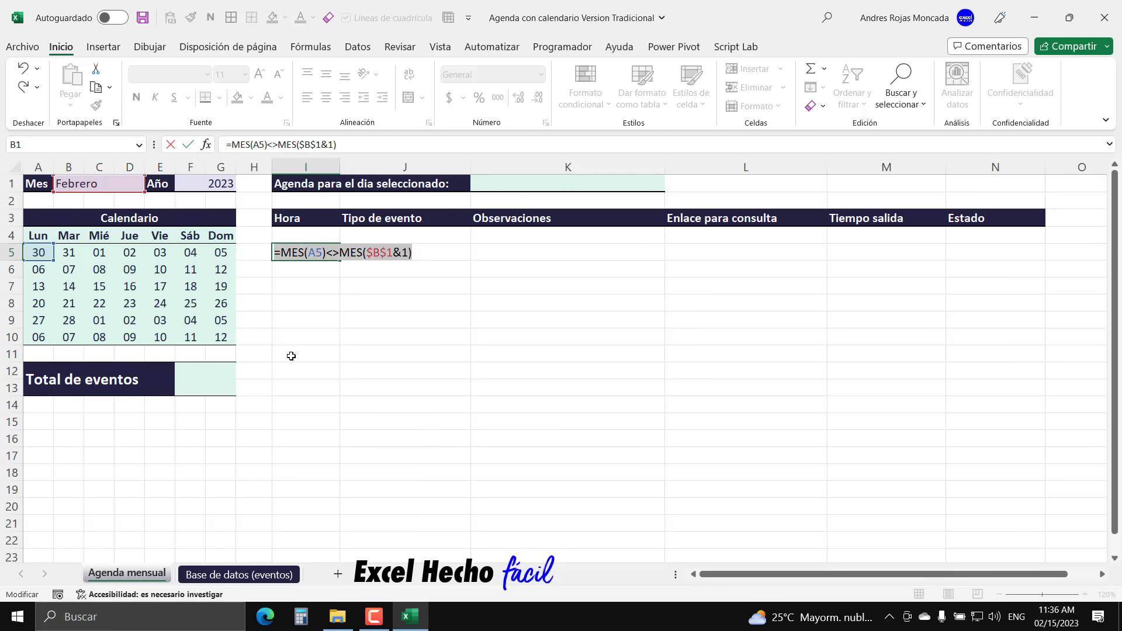
pyautogui.press('F9')
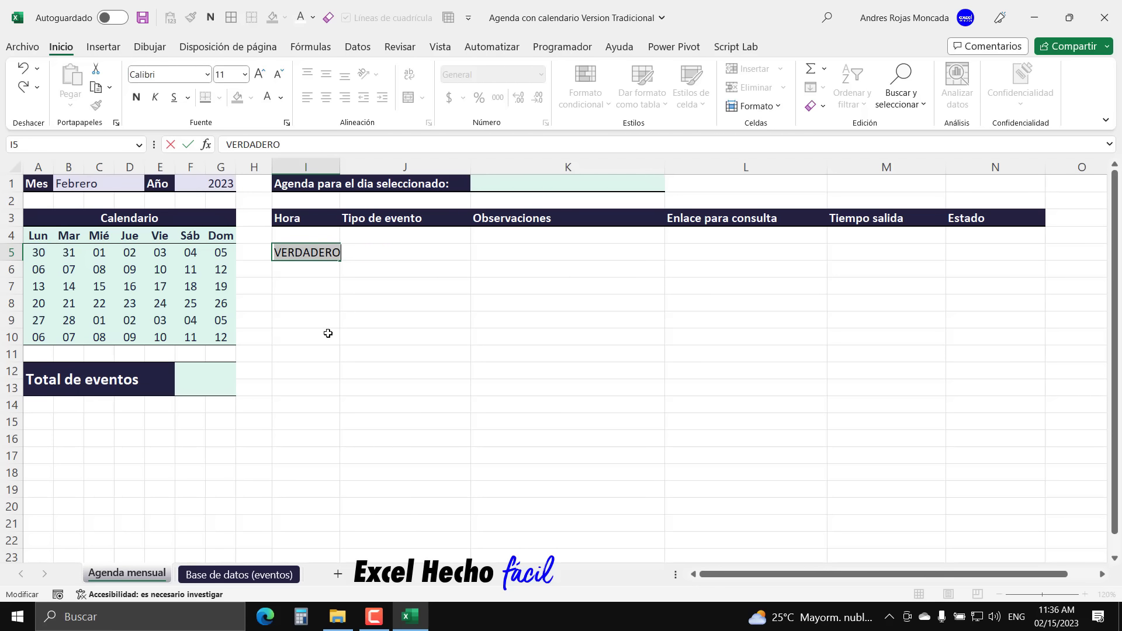
pyautogui.hotkey('ctrl', 'z')
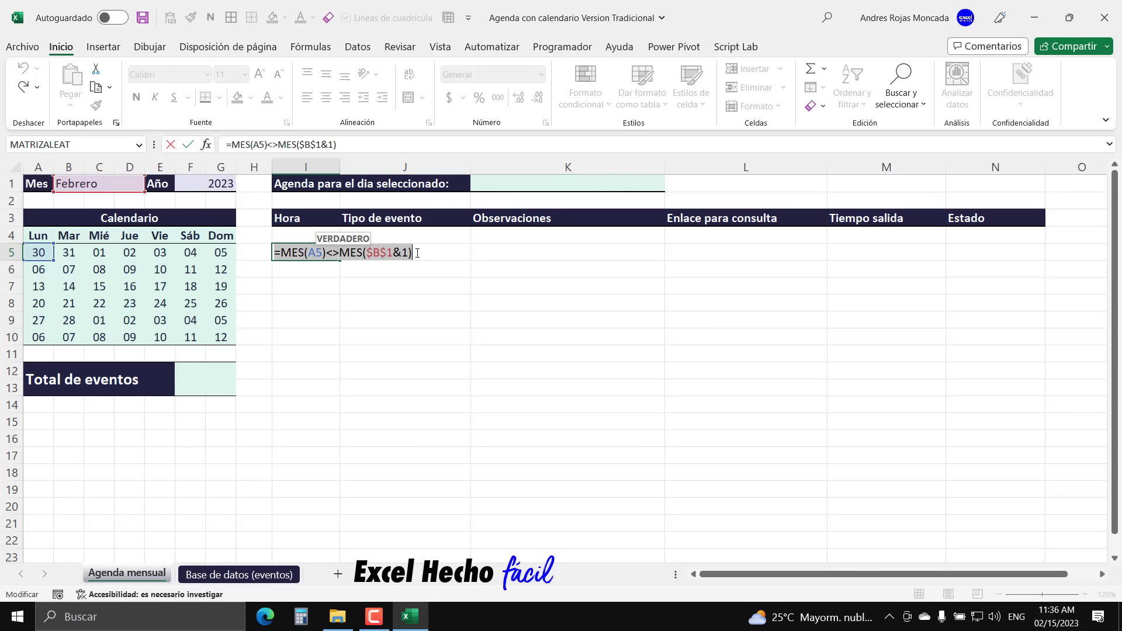
pyautogui.hotkey('ctrl', 'c')
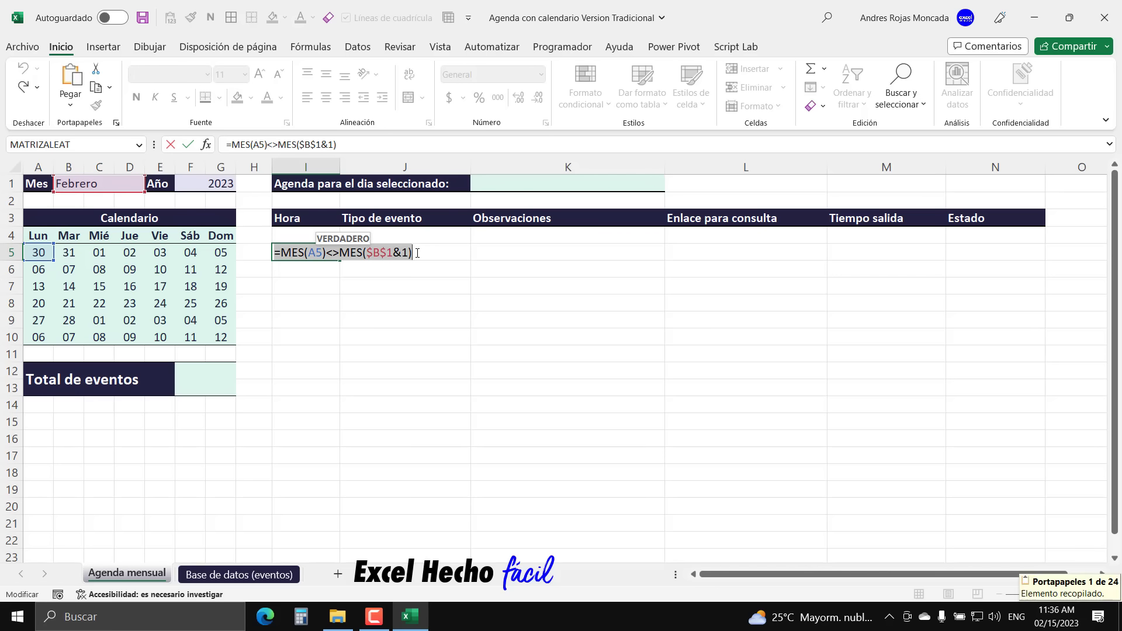
pyautogui.press('Escape')
# - Create a formula-based conditional formatting rule for A5:G10 using the copied formula =MES(A5)<>MES($B$1&1)
pyautogui.moveTo(36, 251); pyautogui.dragTo(217, 334)
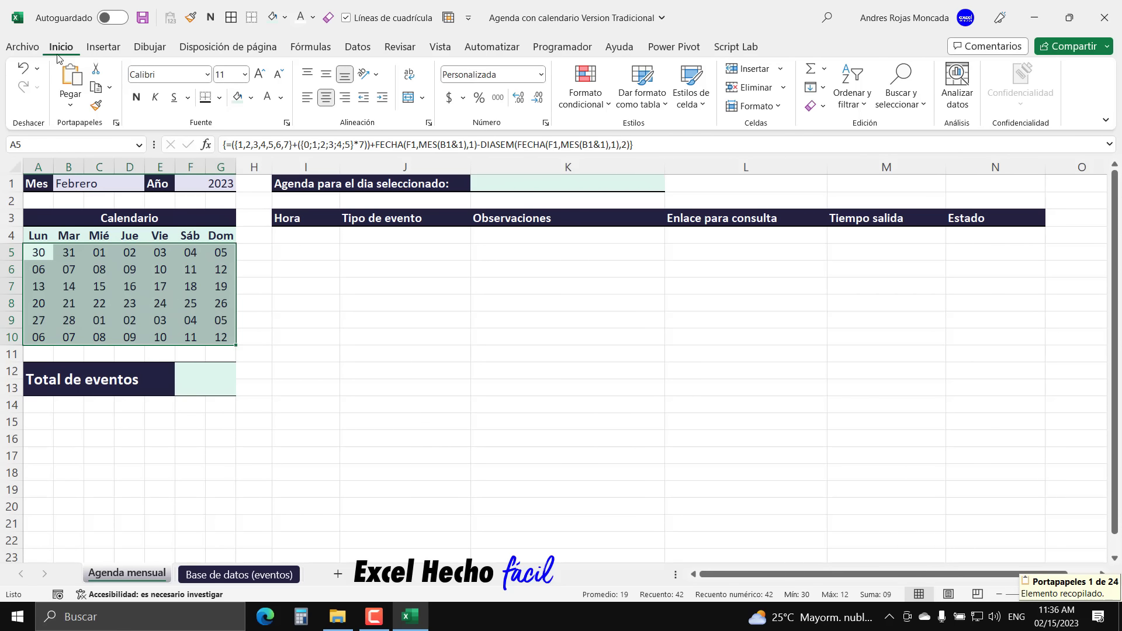
pyautogui.click(585, 97)
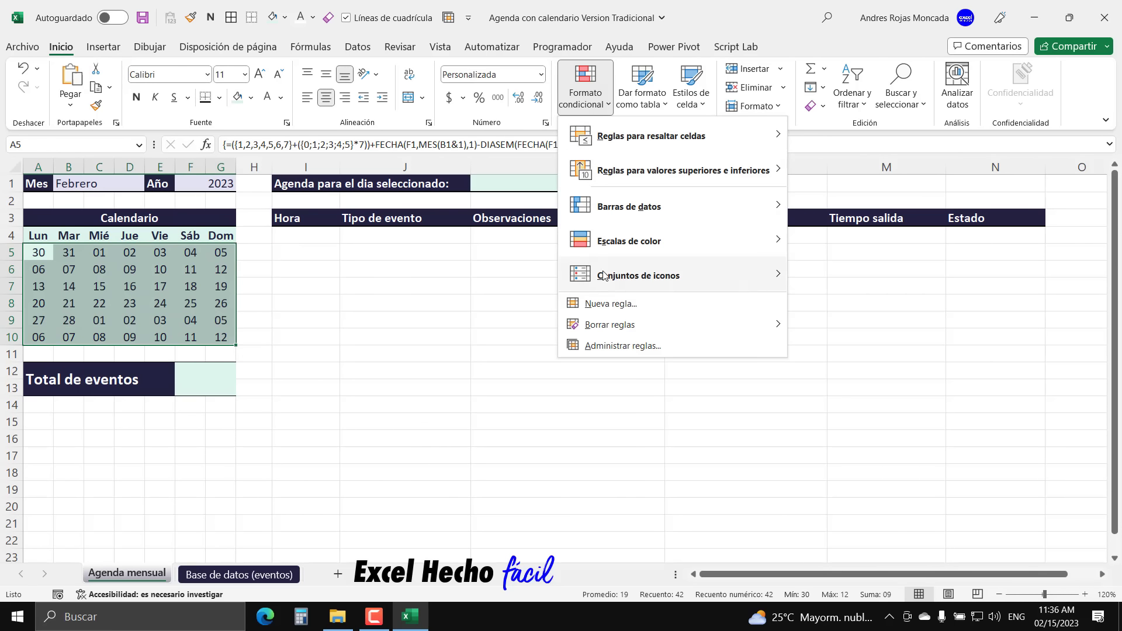
pyautogui.click(606, 304)
pyautogui.click(471, 326)
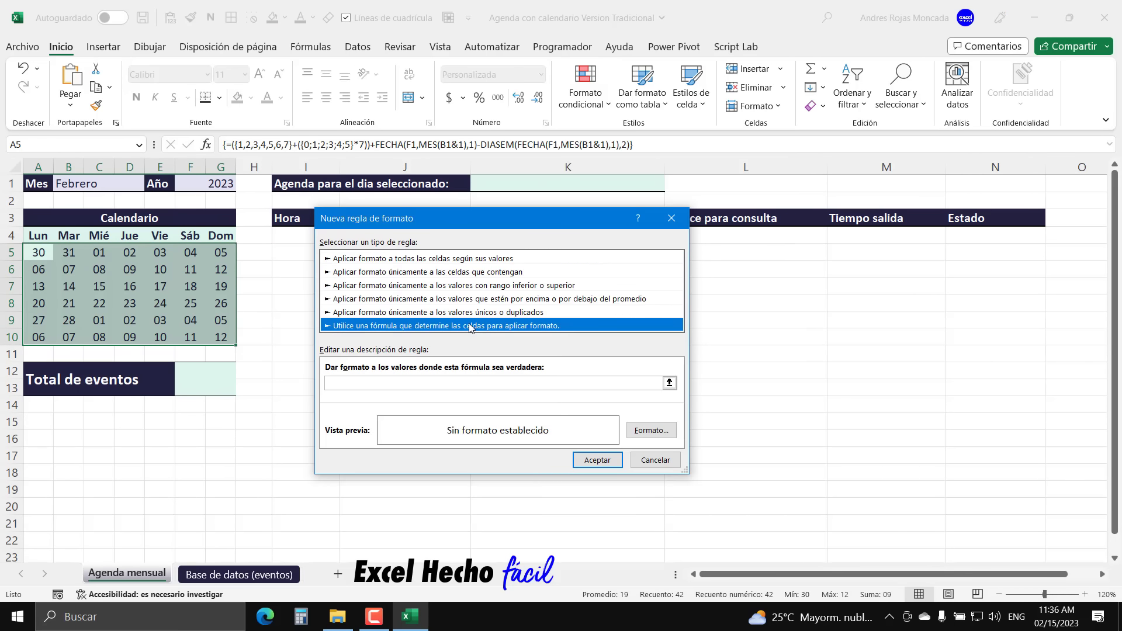
pyautogui.click(471, 384)
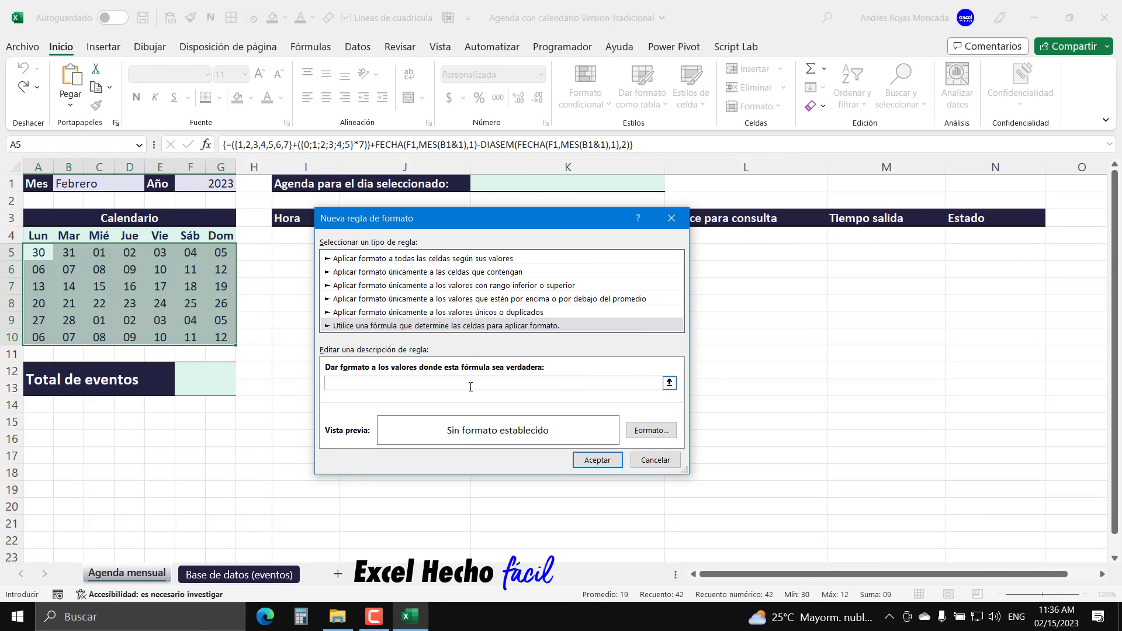
pyautogui.hotkey('ctrl', 'v')
# - Set the rule's format to italic (Cursiva) with a gray font color, and apply the rule to the calendar
pyautogui.click(650, 430)
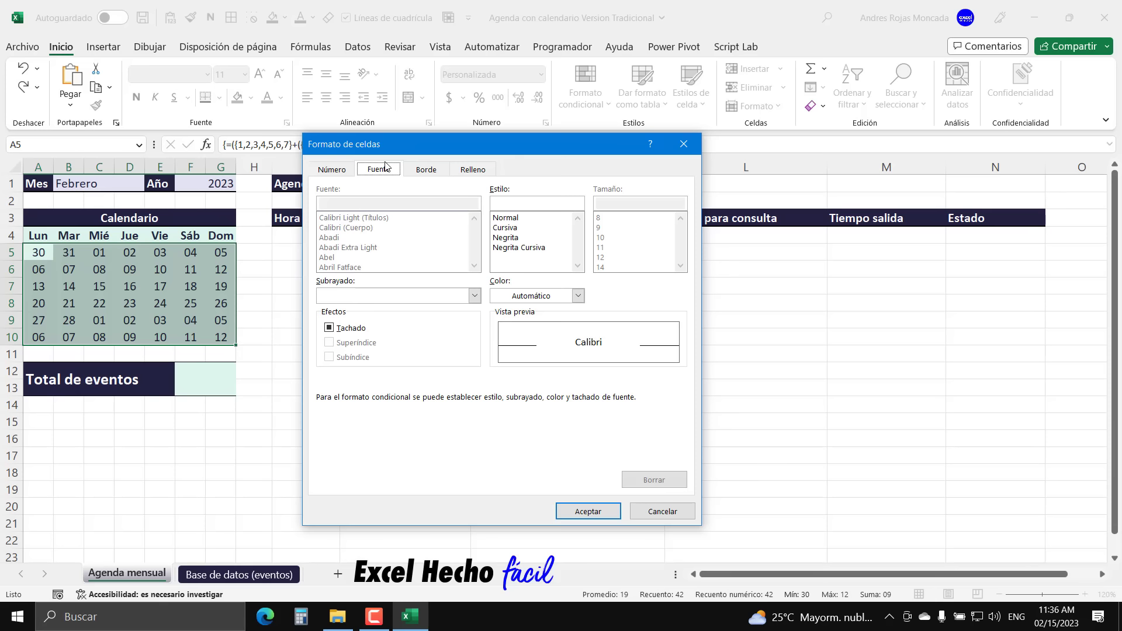
pyautogui.click(506, 228)
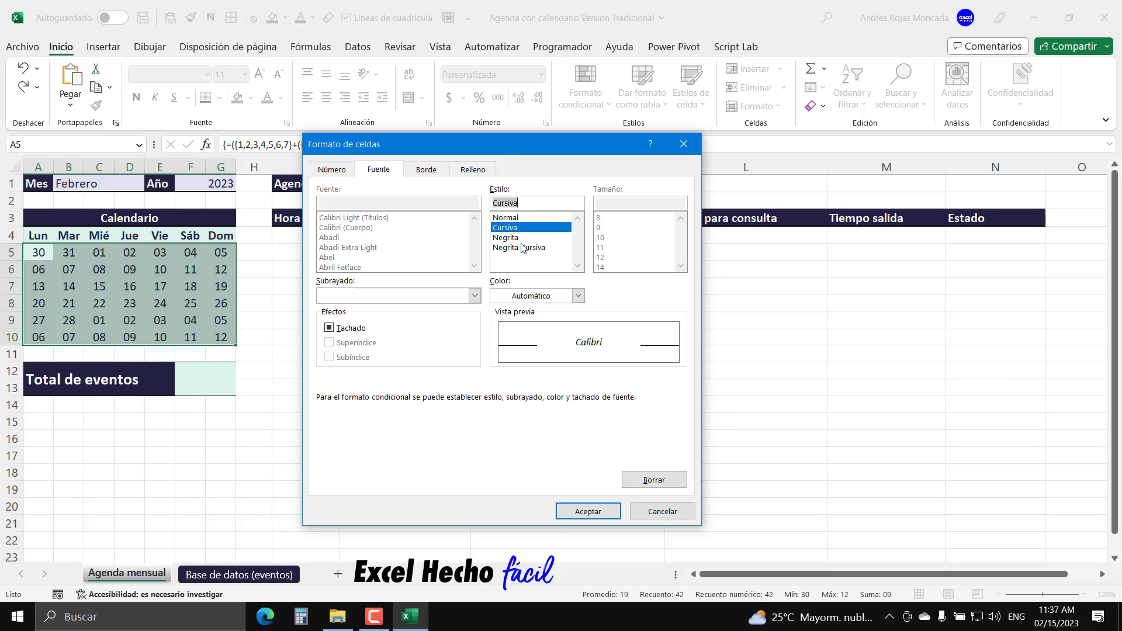
pyautogui.click(578, 296)
pyautogui.click(497, 408)
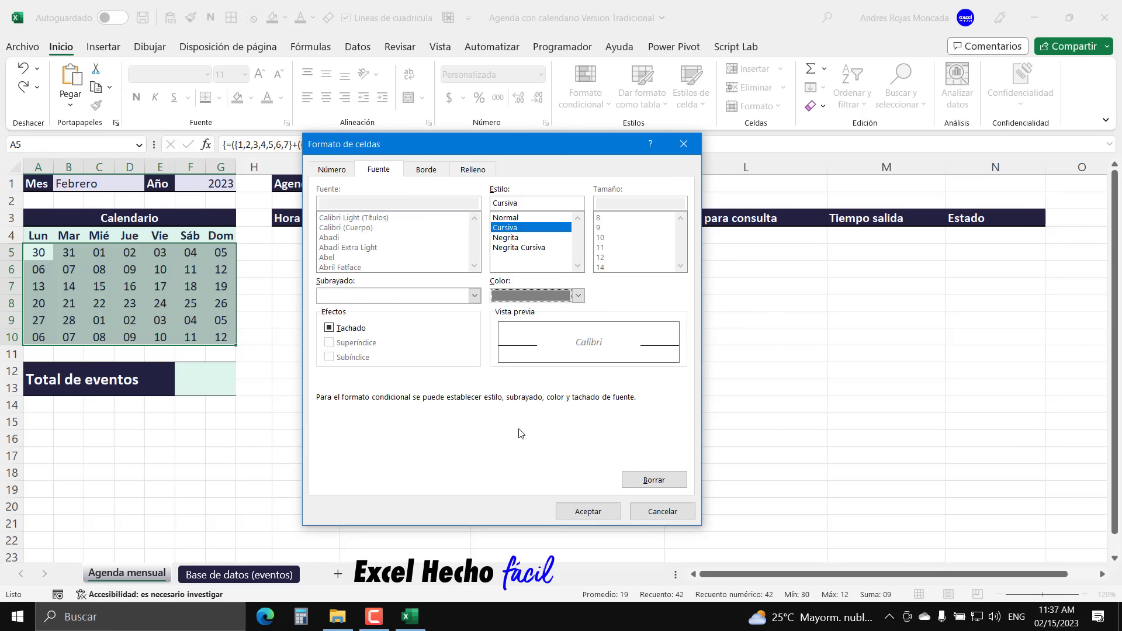
pyautogui.click(584, 511)
pyautogui.click(597, 461)
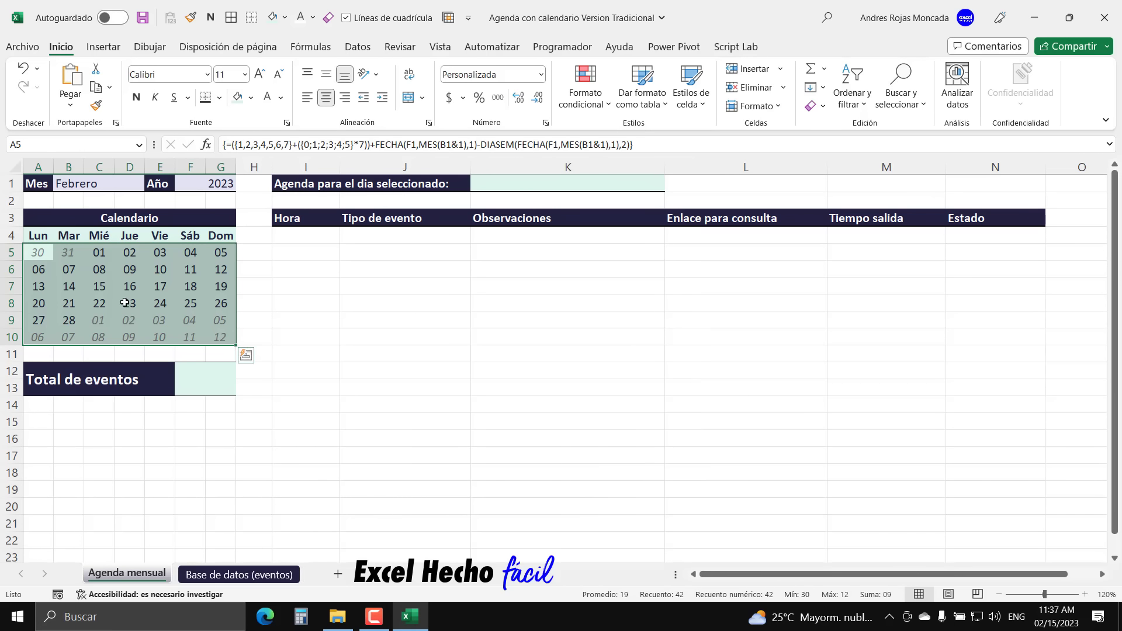
# - Review the formatting of the days outside the selected month in calendar rows 5, 9 and 10
pyautogui.click(97, 286)
pyautogui.click(38, 255)
pyautogui.click(63, 253)
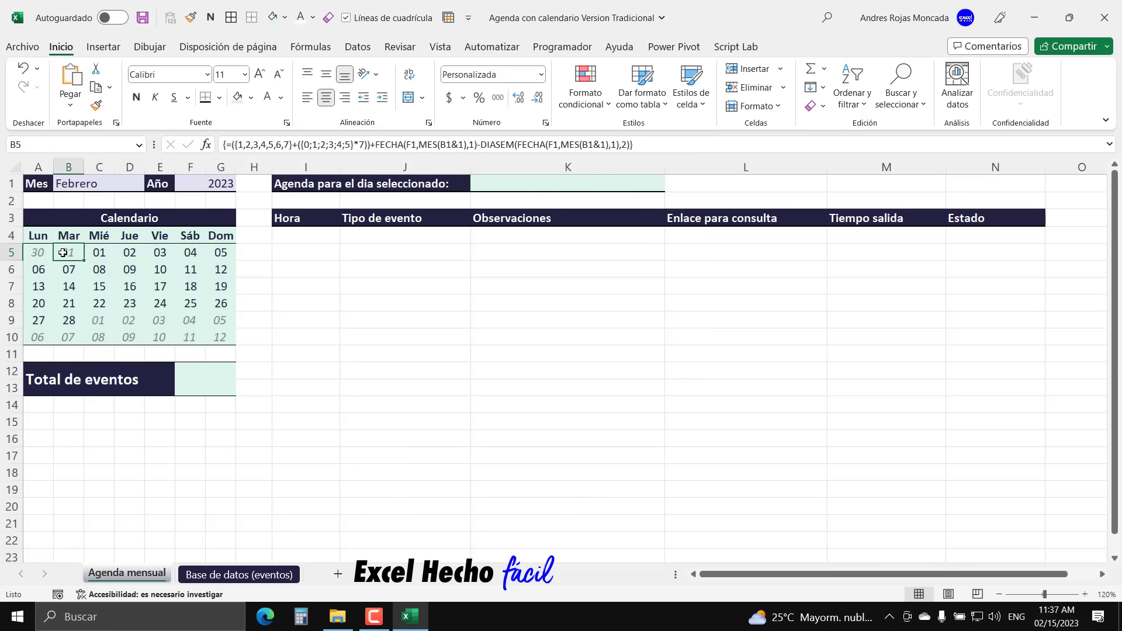
pyautogui.moveTo(100, 325); pyautogui.dragTo(220, 322)
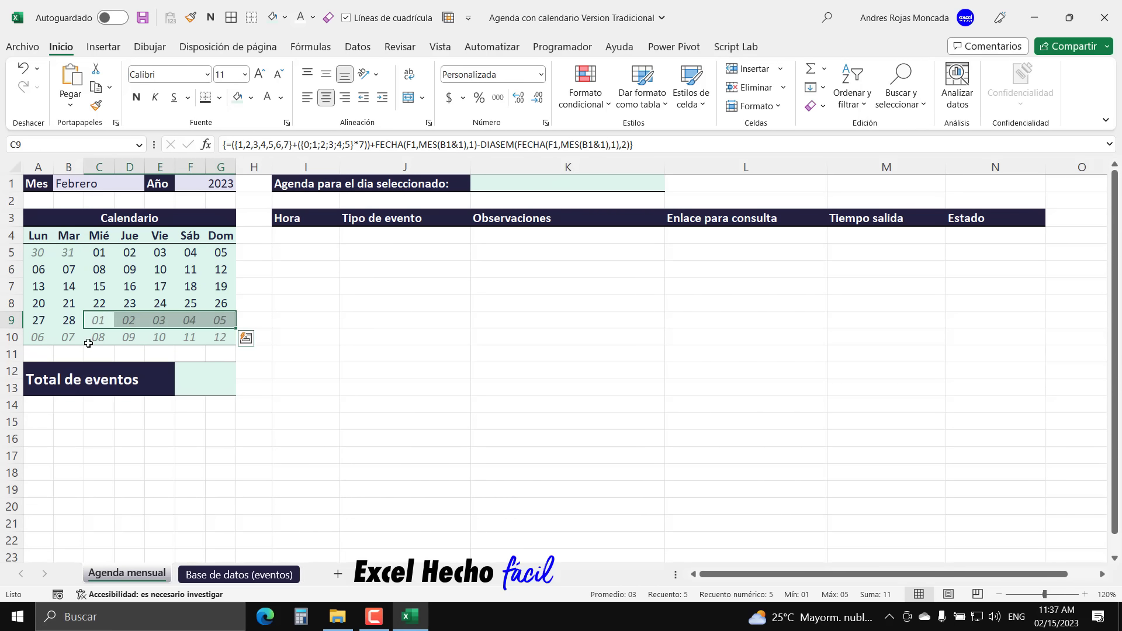
pyautogui.moveTo(41, 340); pyautogui.dragTo(221, 339)
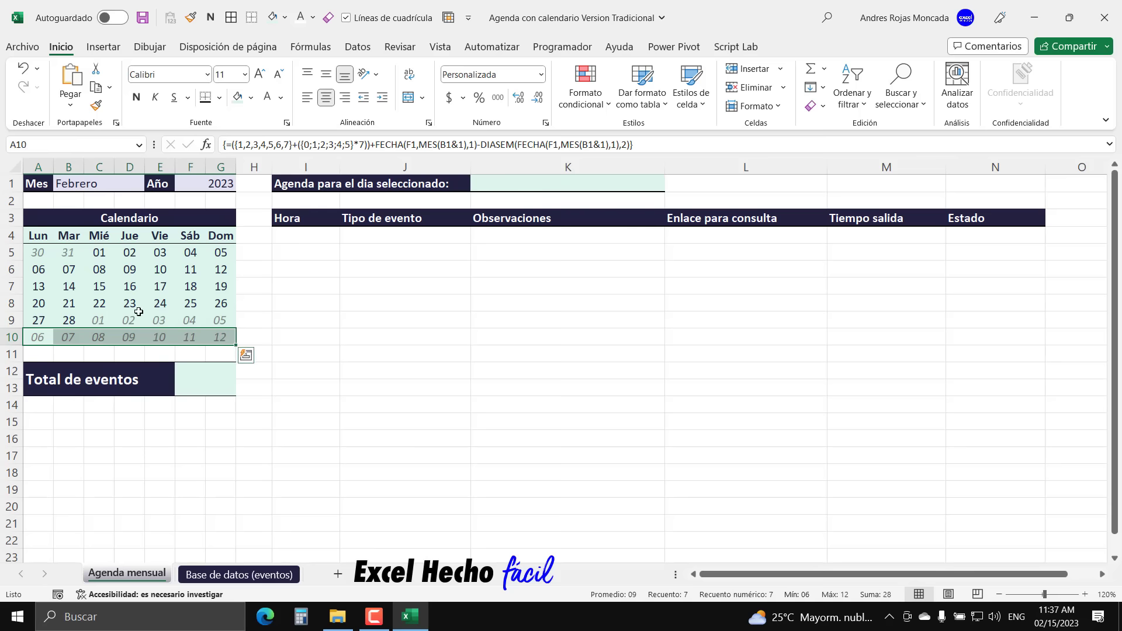
pyautogui.click(103, 286)
# - Test the calendar formatting by switching the month to Abril and Julio, and set it back to Febrero
pyautogui.click(126, 182)
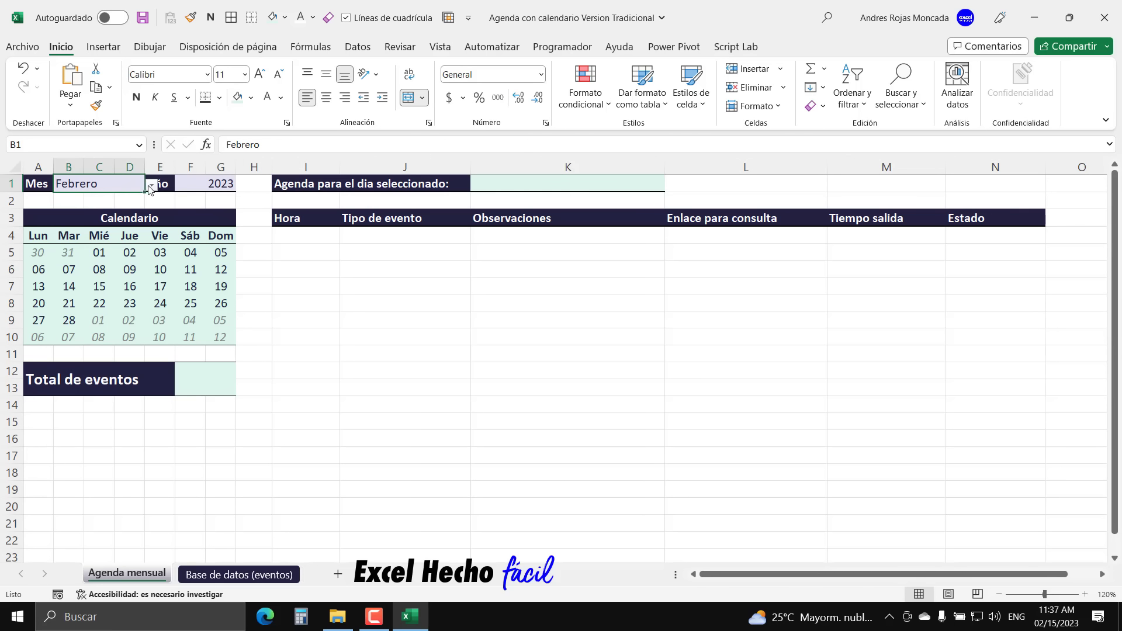
pyautogui.click(151, 186)
pyautogui.click(82, 238)
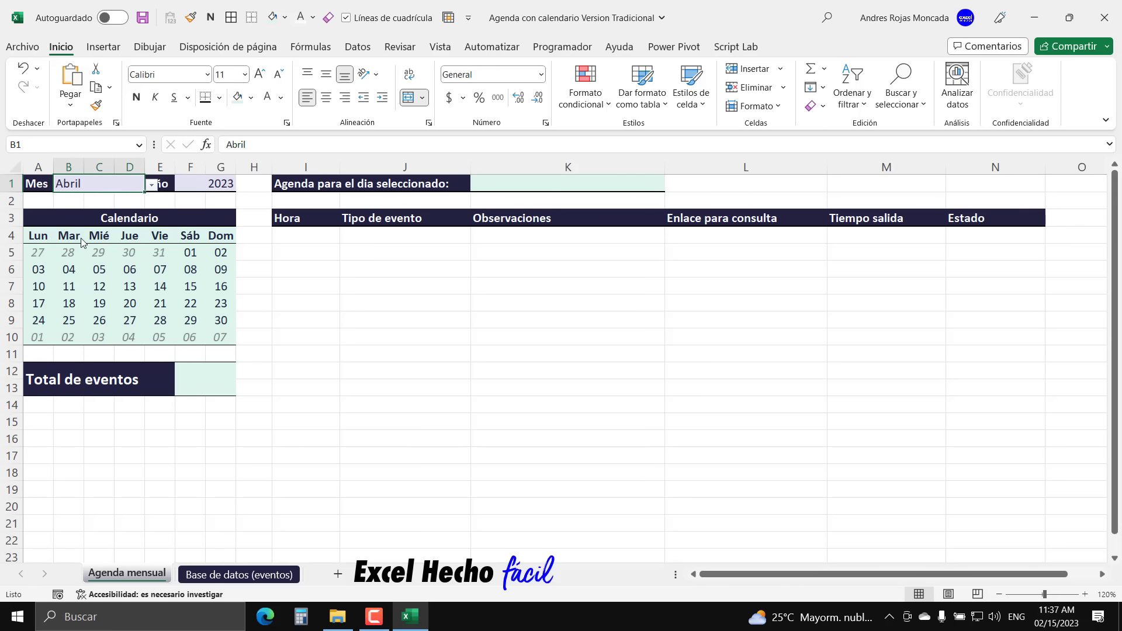
pyautogui.click(151, 185)
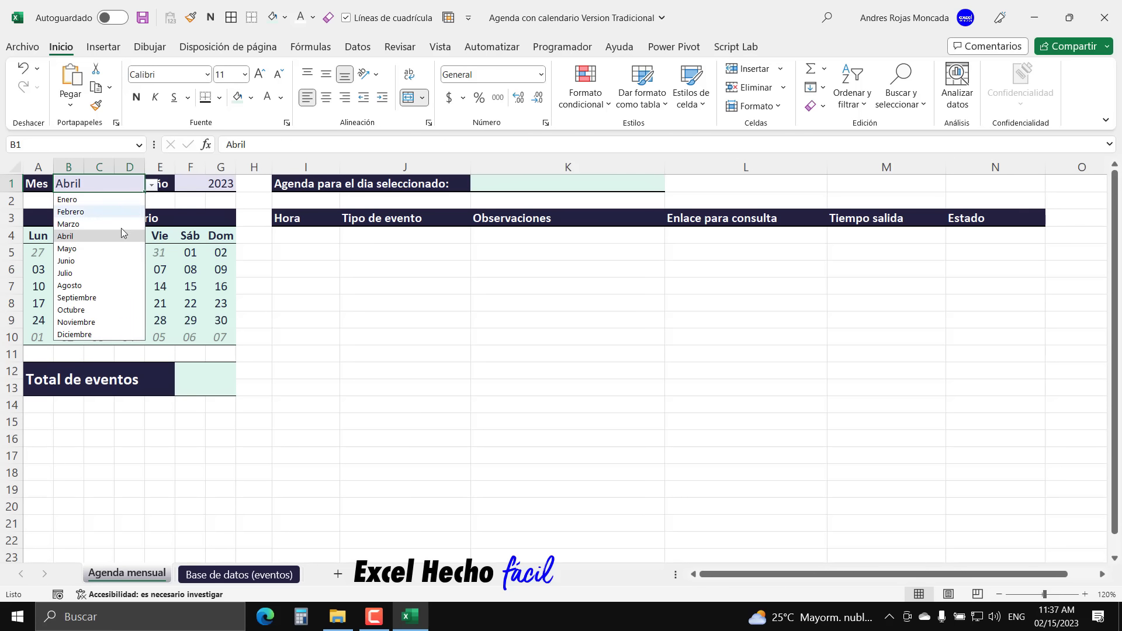
pyautogui.click(104, 277)
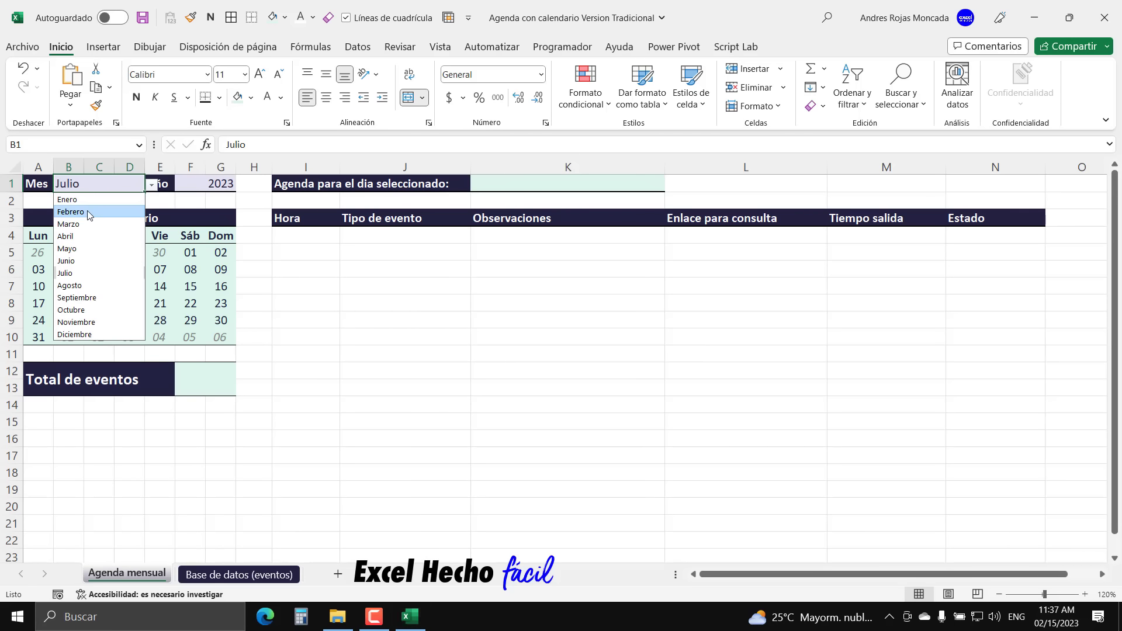
pyautogui.click(88, 212)
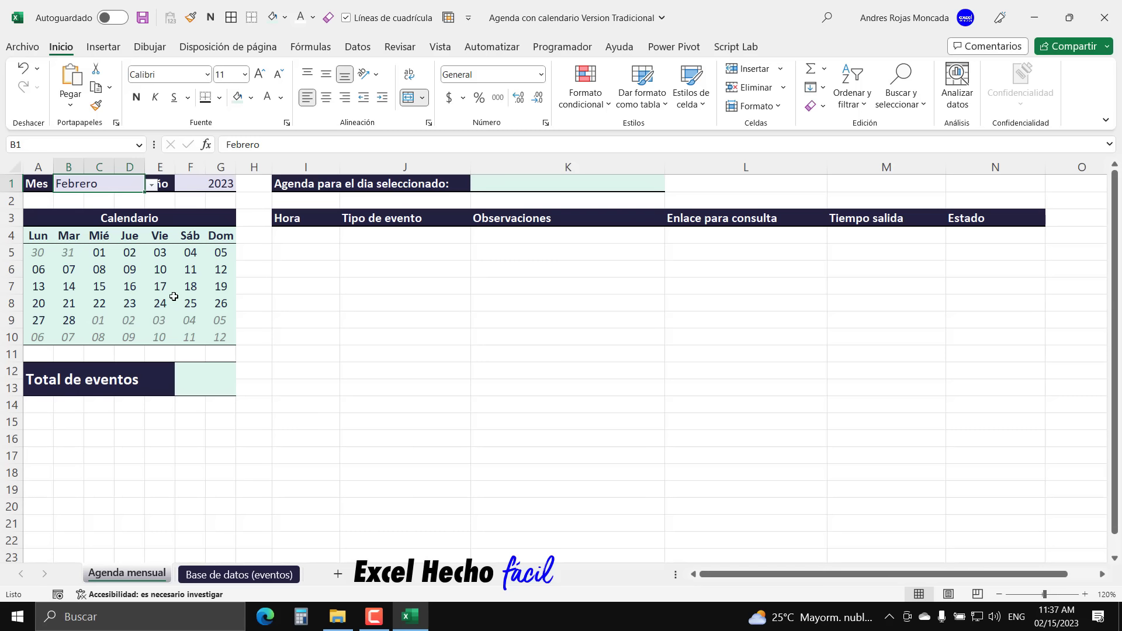
pyautogui.click(161, 288)
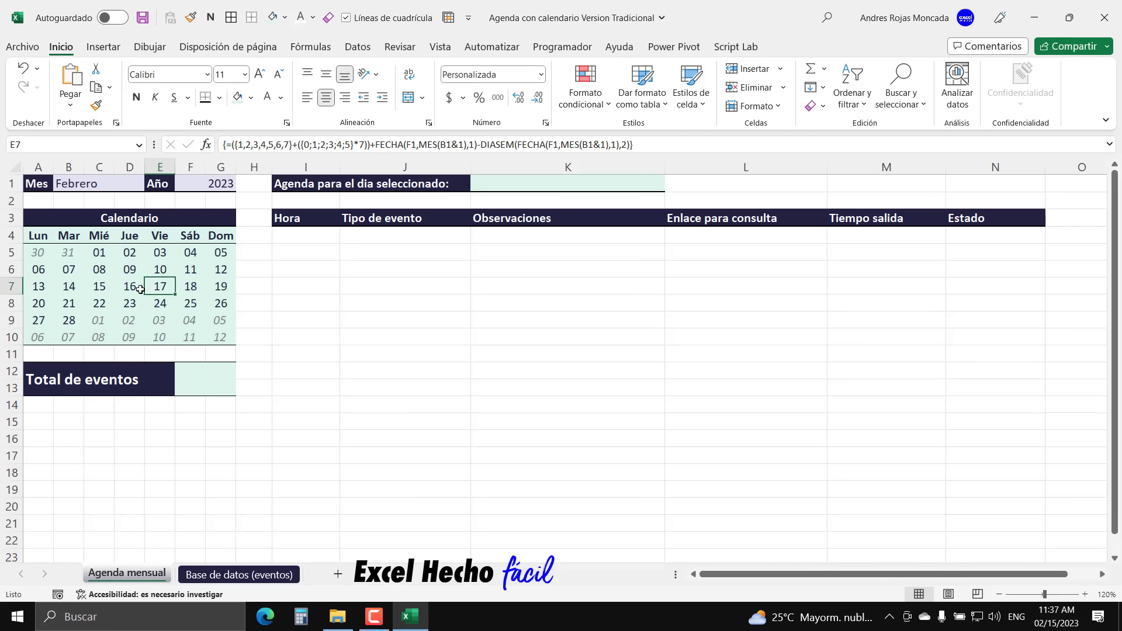
pyautogui.click(132, 288)
pyautogui.click(132, 272)
pyautogui.click(98, 272)
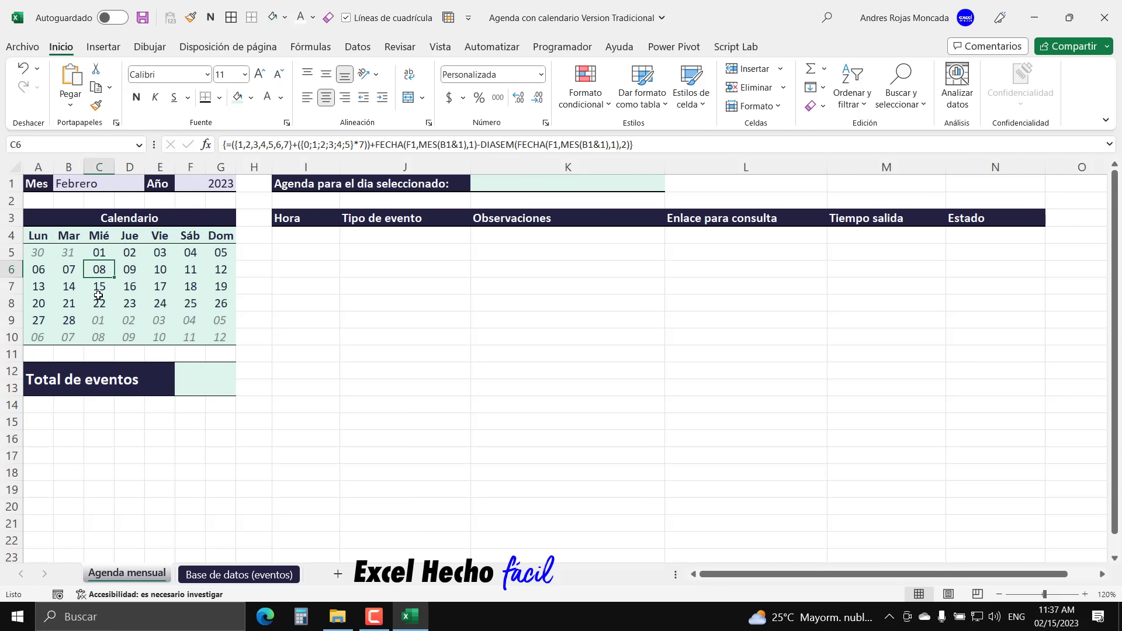
# - Examine the calendar range A5:G10 and several of its individual day cells
pyautogui.click(45, 253)
pyautogui.moveTo(45, 253); pyautogui.dragTo(222, 338)
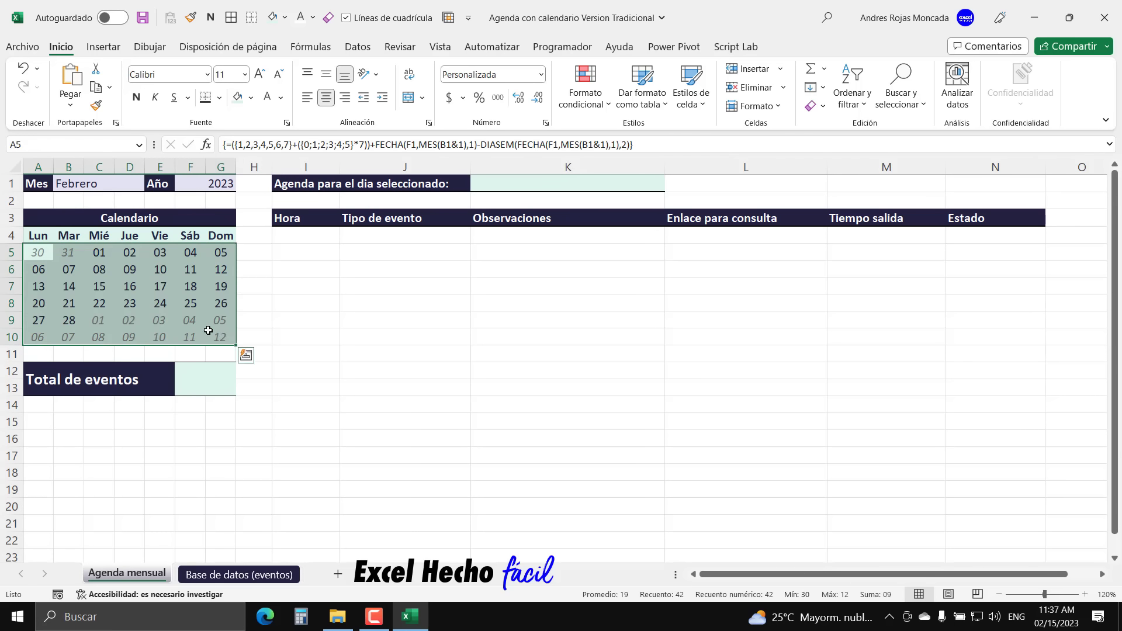
pyautogui.click(36, 253)
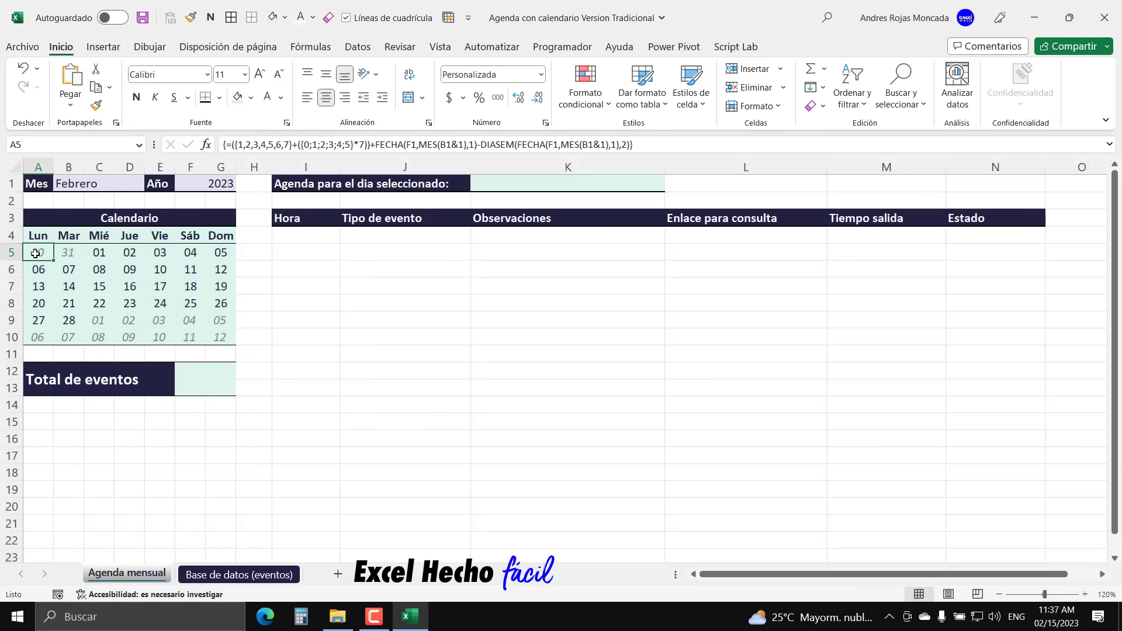
pyautogui.click(225, 340)
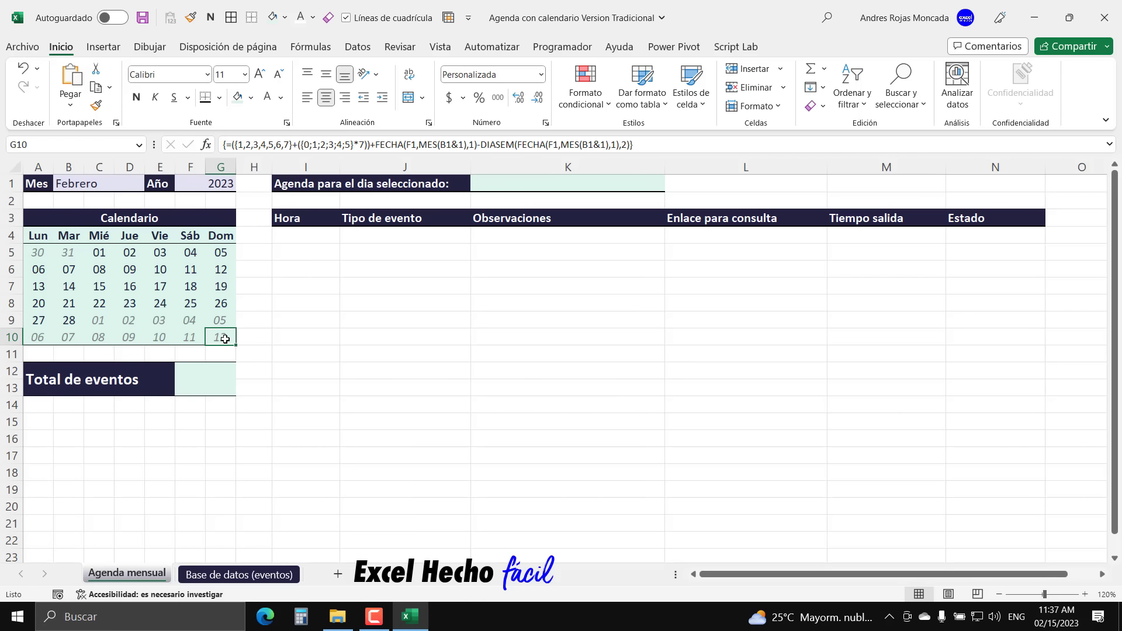
pyautogui.click(69, 269)
pyautogui.click(127, 271)
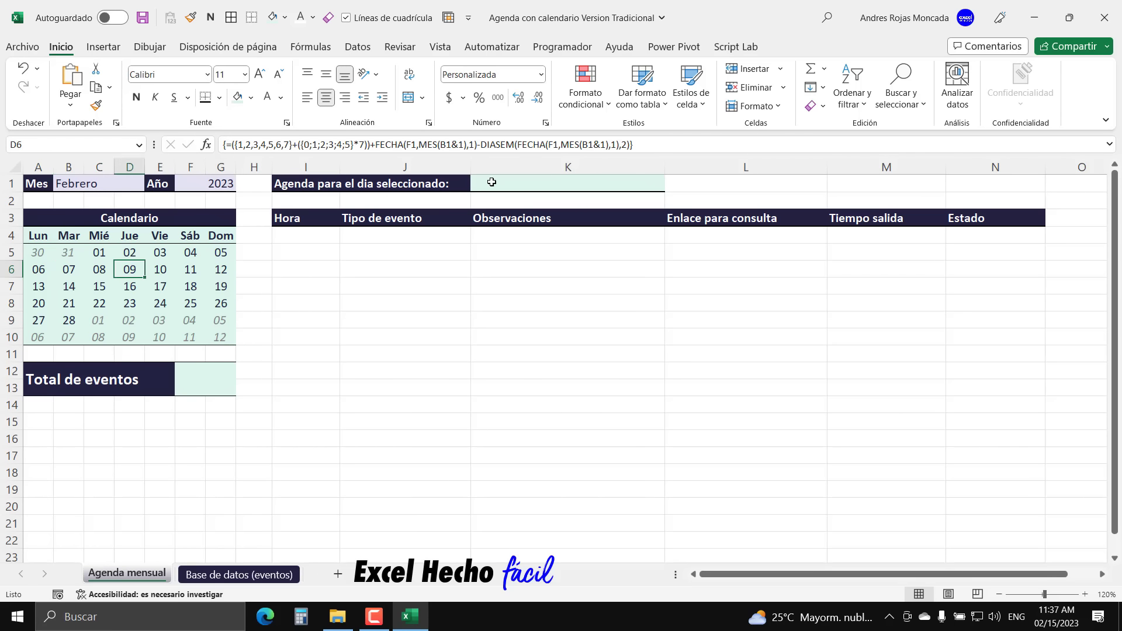
pyautogui.click(139, 285)
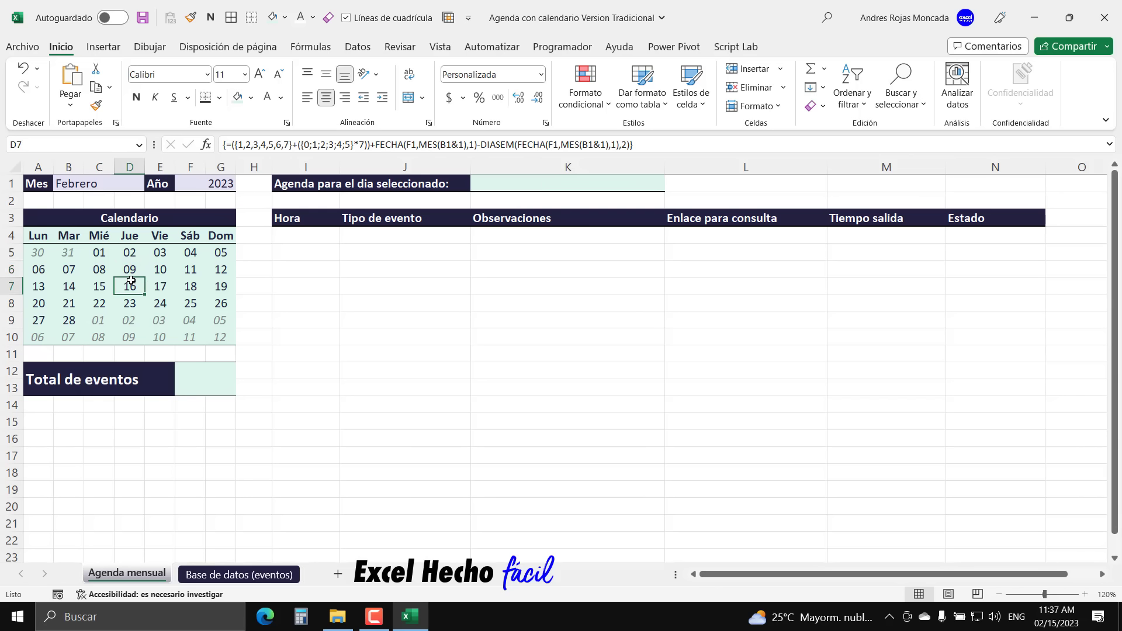
pyautogui.click(130, 270)
pyautogui.click(156, 269)
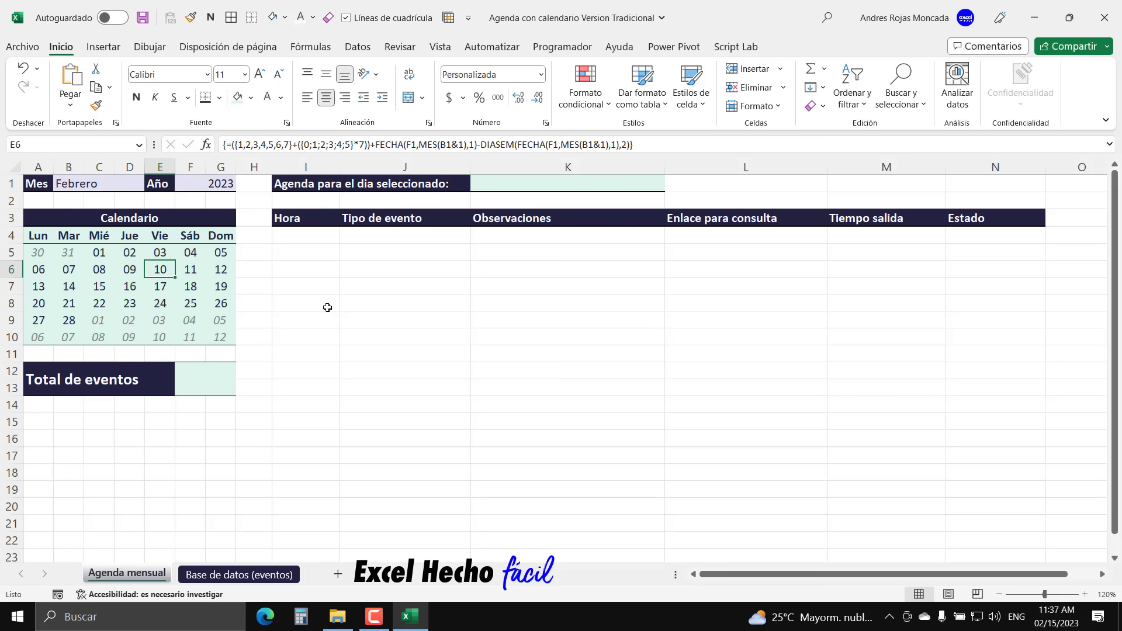
# - Open the Visual Basic code of Hoja1 (Agenda mensual) and create its Worksheet_SelectionChange event procedure
pyautogui.click(562, 47)
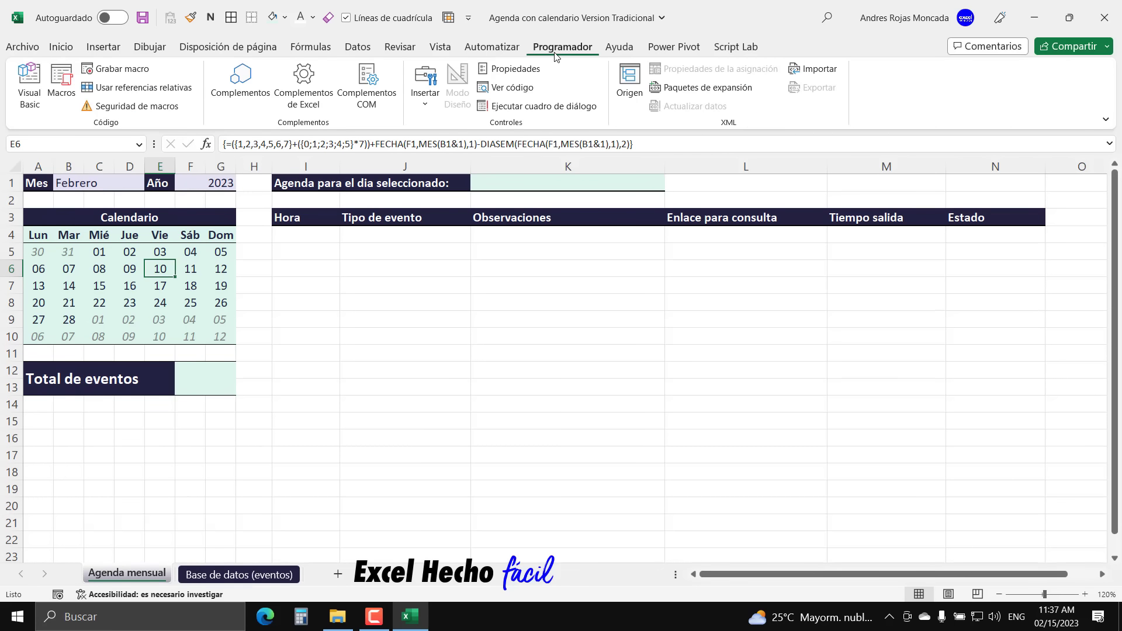
pyautogui.click(29, 85)
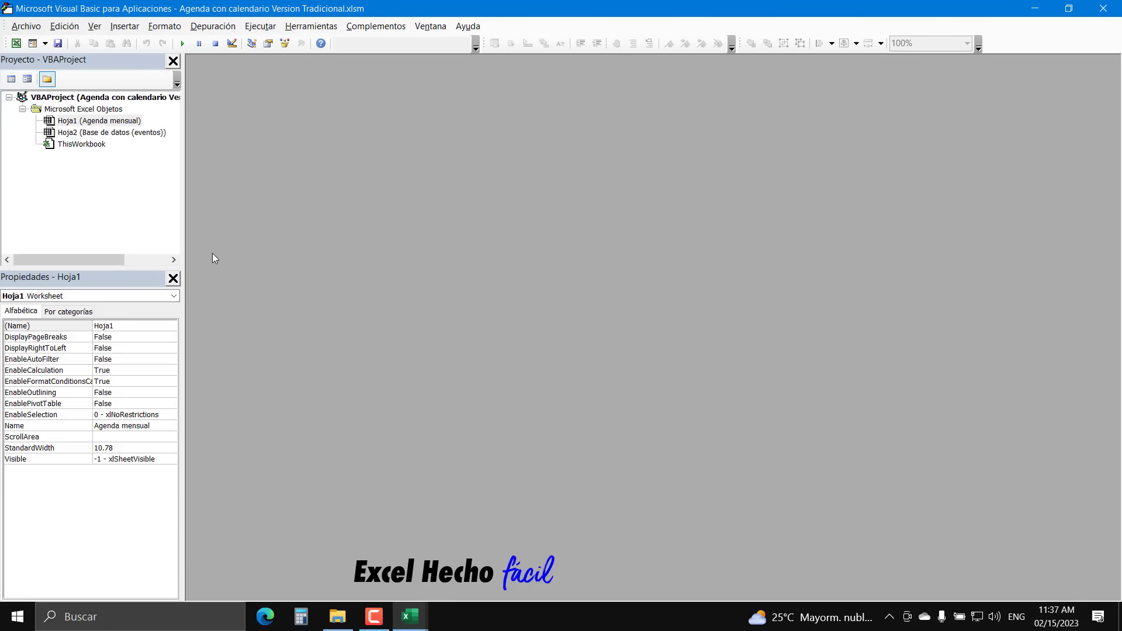
pyautogui.doubleClick(74, 123)
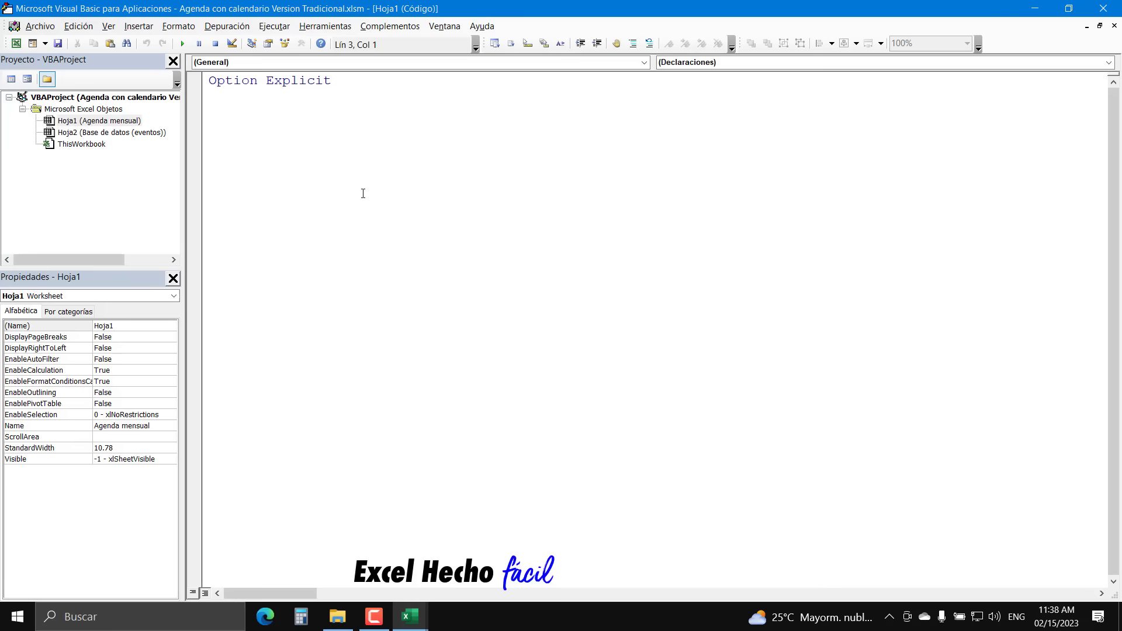
pyautogui.click(354, 63)
pyautogui.click(339, 85)
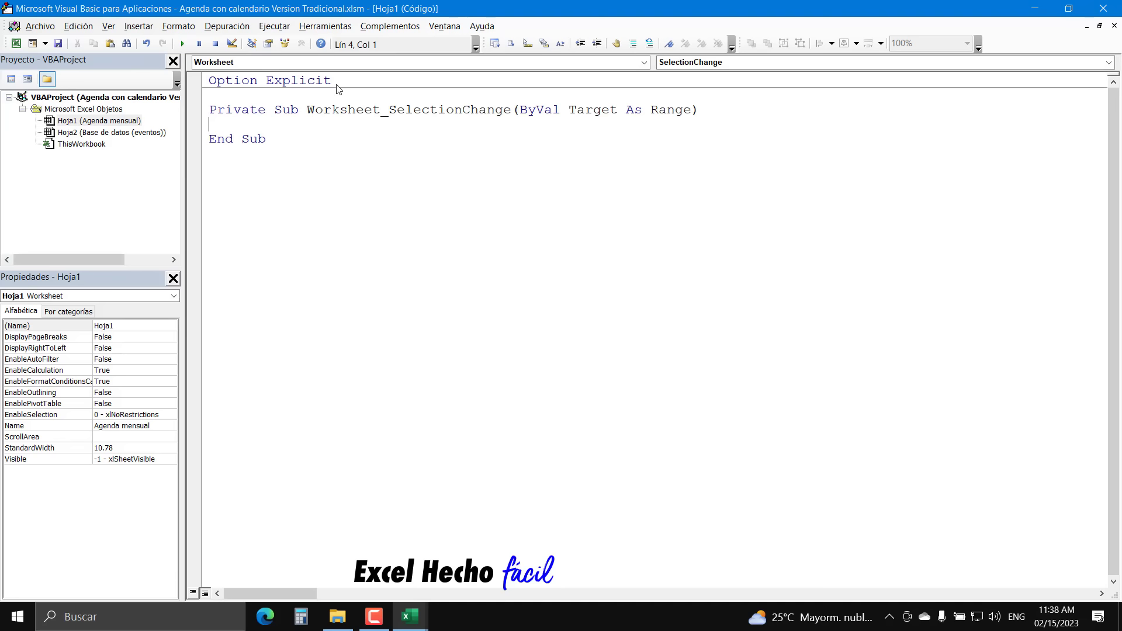
pyautogui.moveTo(389, 109); pyautogui.dragTo(512, 109)
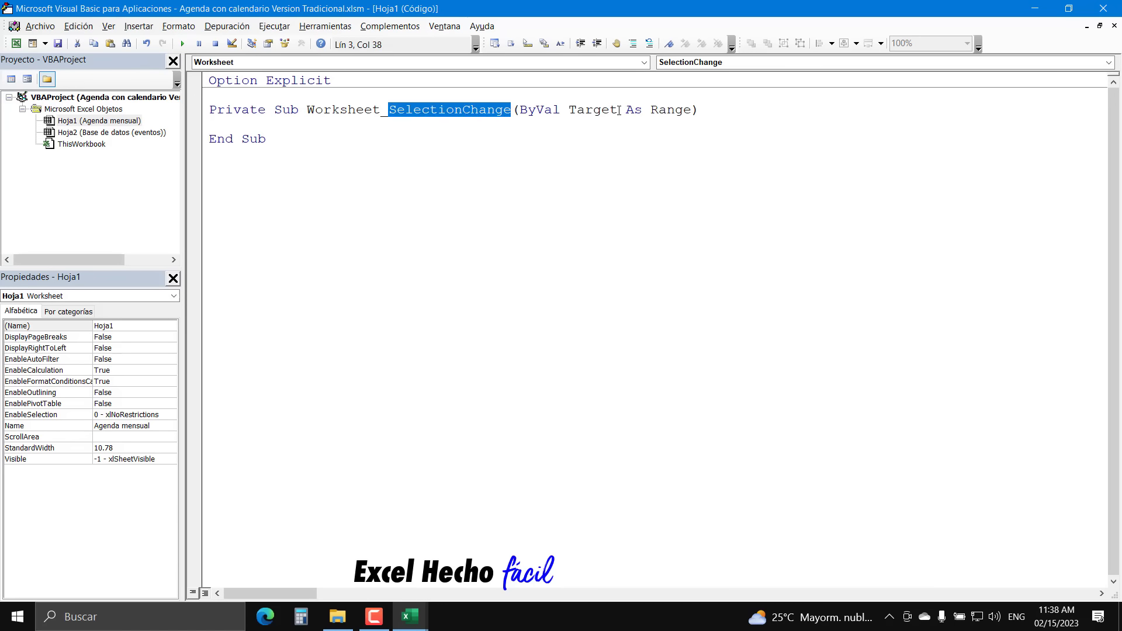
pyautogui.moveTo(620, 111); pyautogui.dragTo(570, 109)
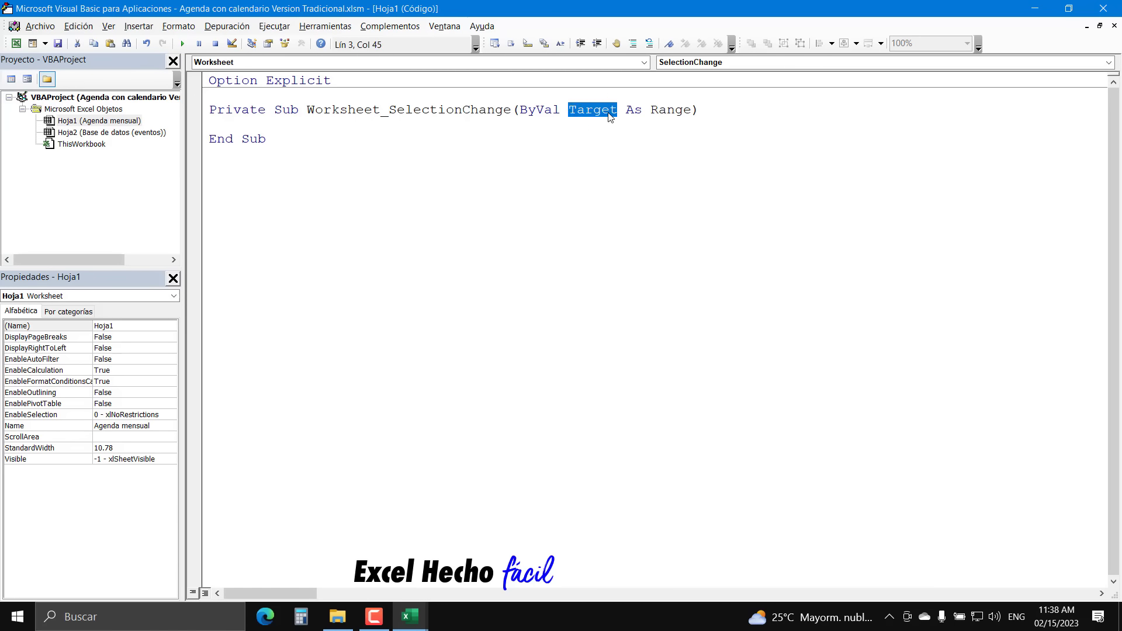
# - Declare the variable CeldaActiva As Range inside the Worksheet_SelectionChange procedure
pyautogui.click(304, 126)
pyautogui.write('dim ')
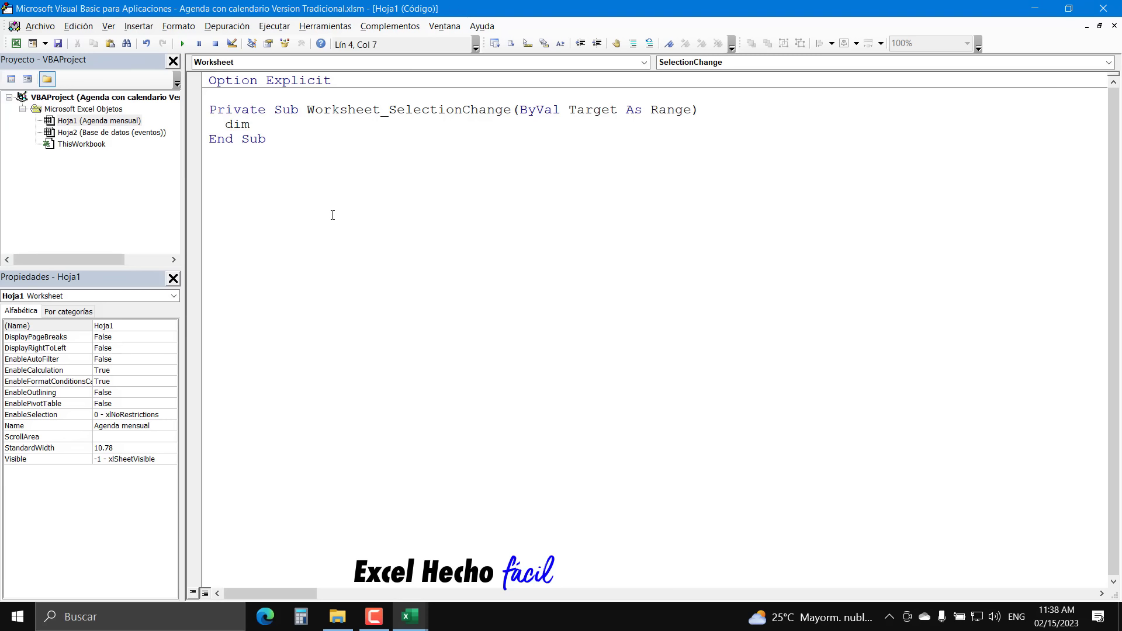
pyautogui.write('CeldaActiva as Range')
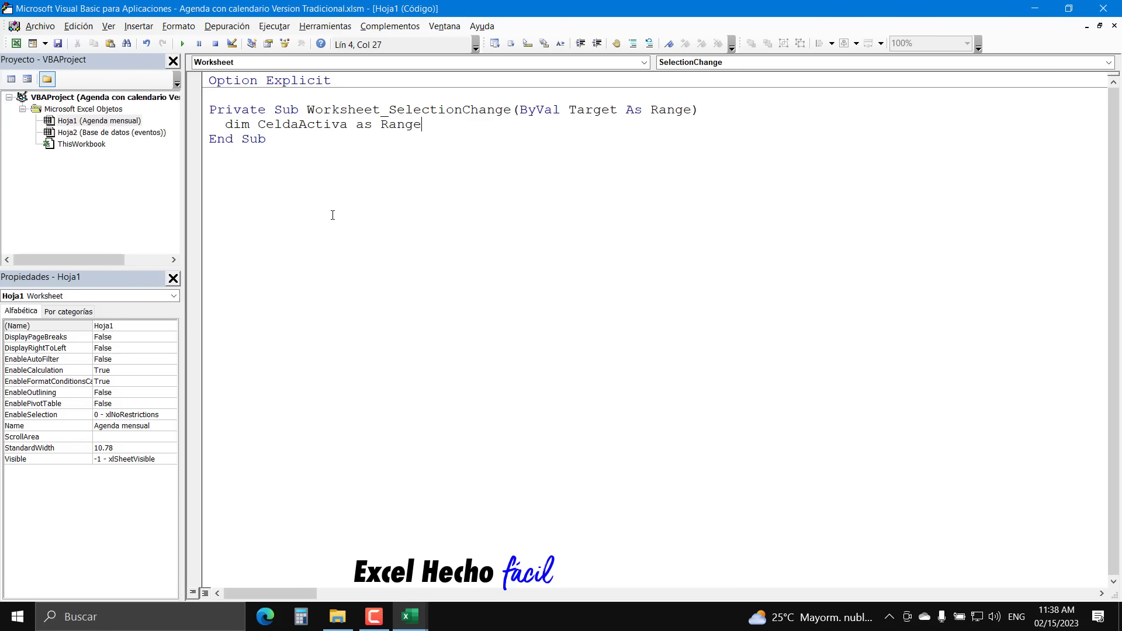
pyautogui.press('Return')
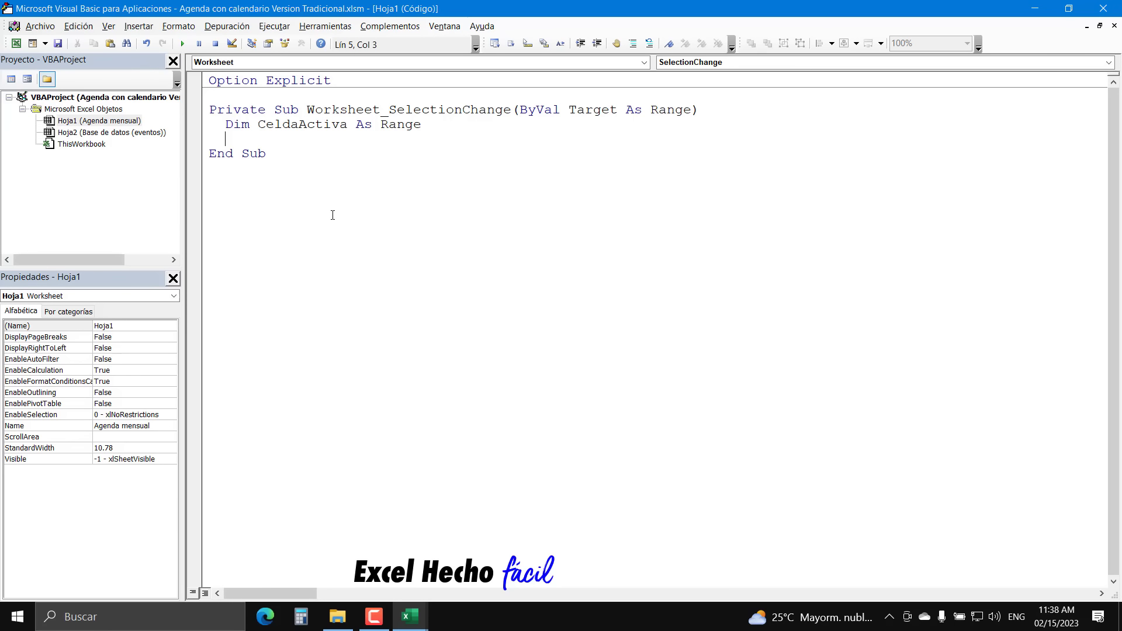
# - Assign the first cell of the selection with Set CeldaActiva = Target.Cells(1), followed by a blank line
pyautogui.write('set celdaactiva = target.')
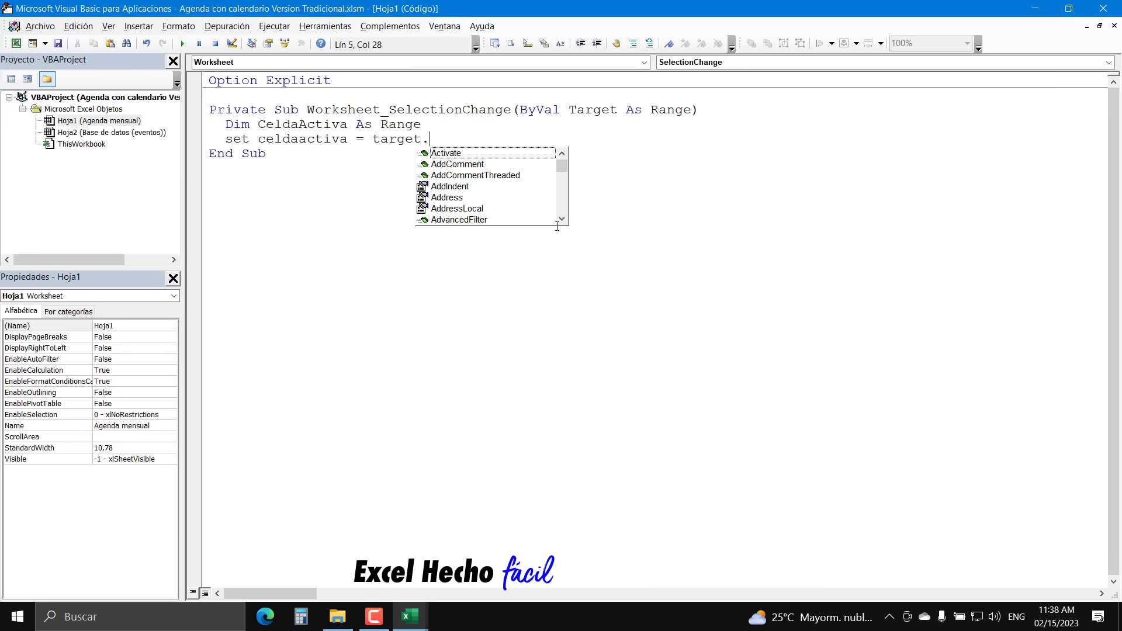
pyautogui.write('cel')
pyautogui.press('Tab')
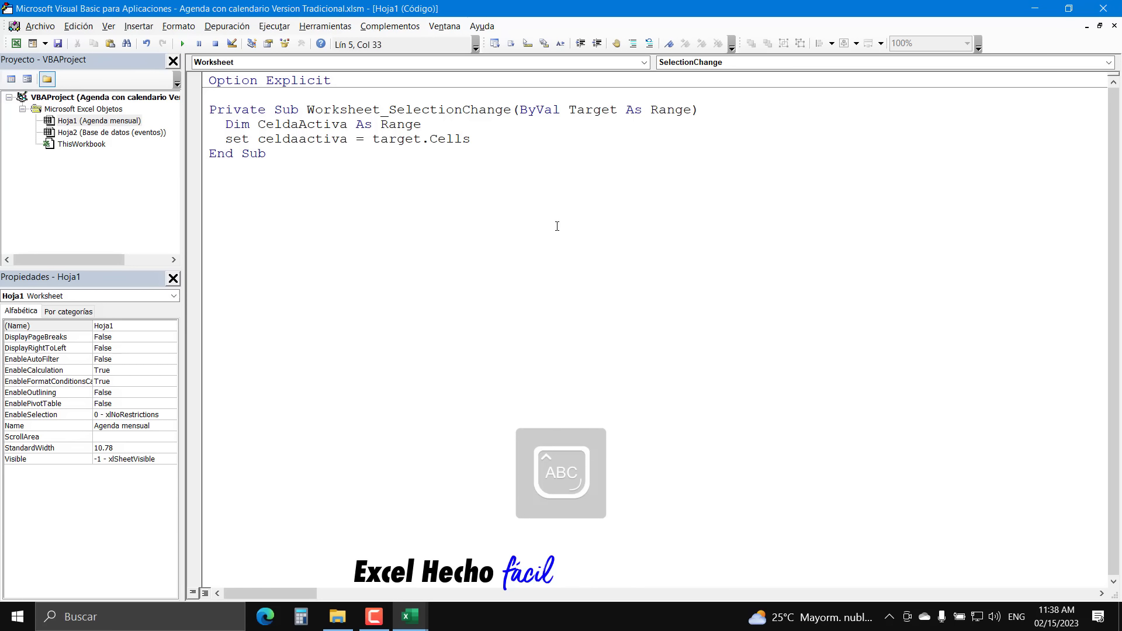
pyautogui.write('(1')
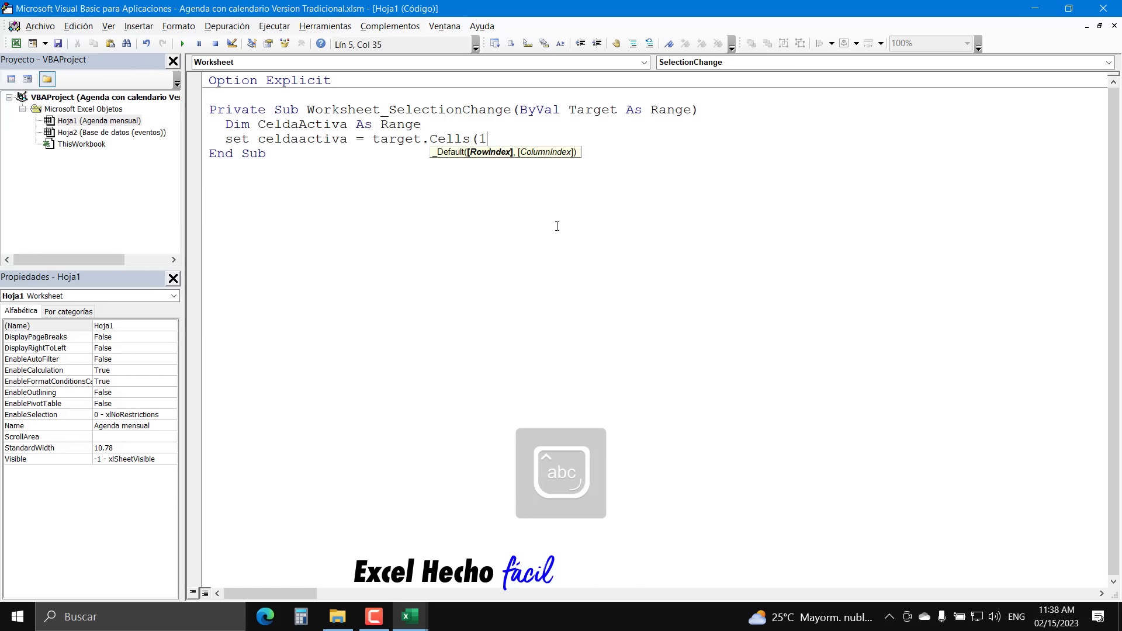
pyautogui.write(')')
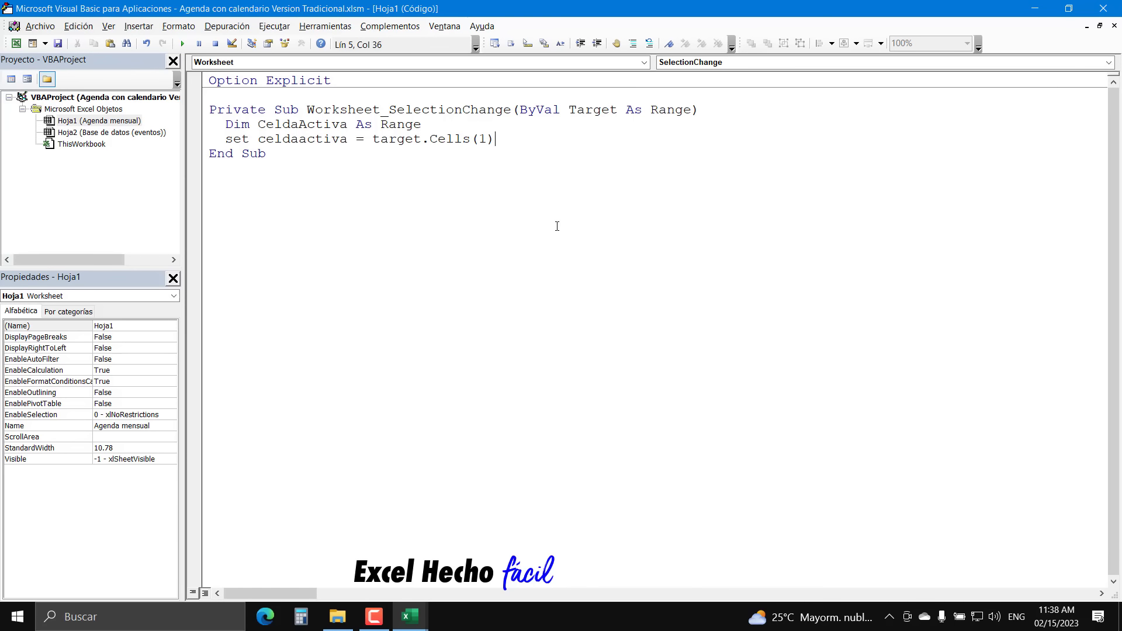
pyautogui.press('Return')
pyautogui.press('Return')
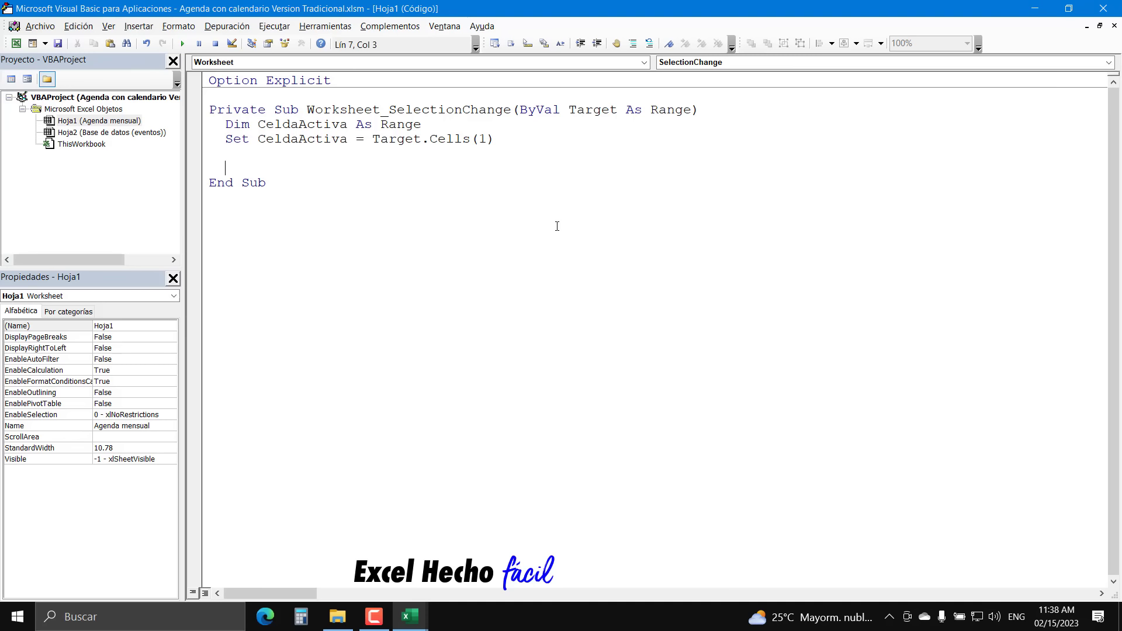
# - Begin an If condition that calls Application.Intersect with CeldaActiva as its first argument
pyautogui.write('if application.in')
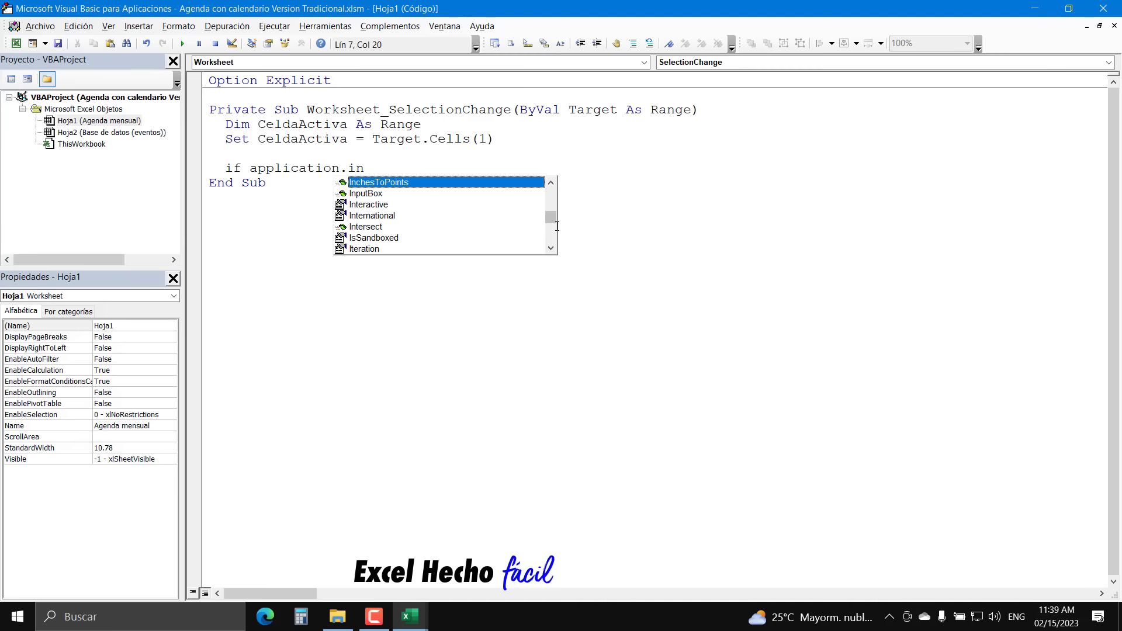
pyautogui.press('Down')
pyautogui.press('Down')
pyautogui.press('Down')
pyautogui.press('Down')
pyautogui.press('Tab')
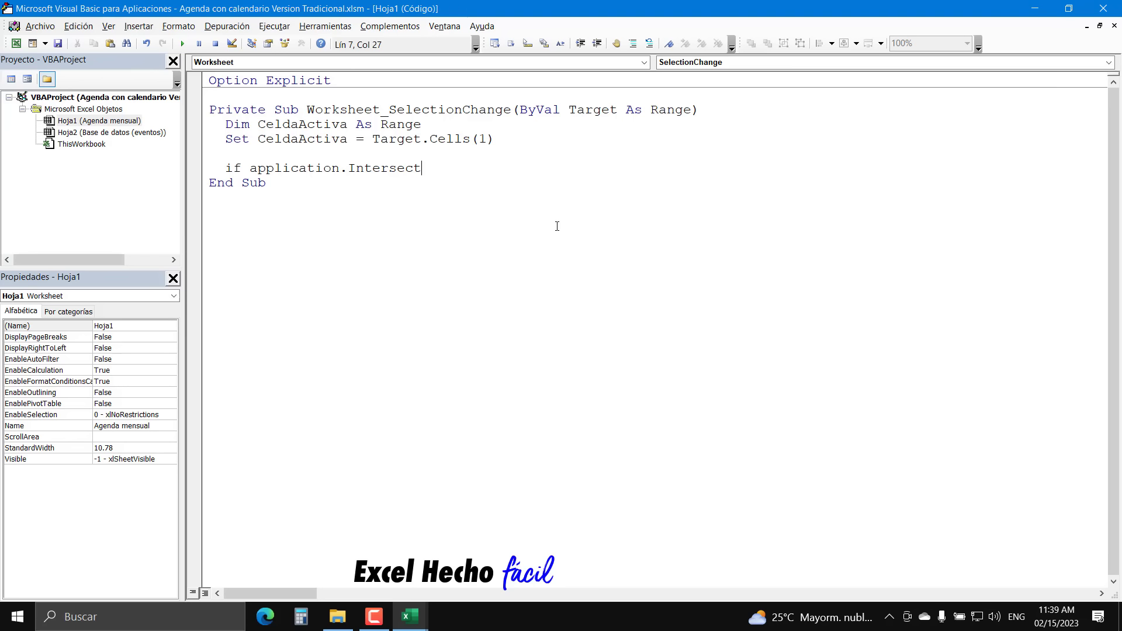
pyautogui.write('(celdaac')
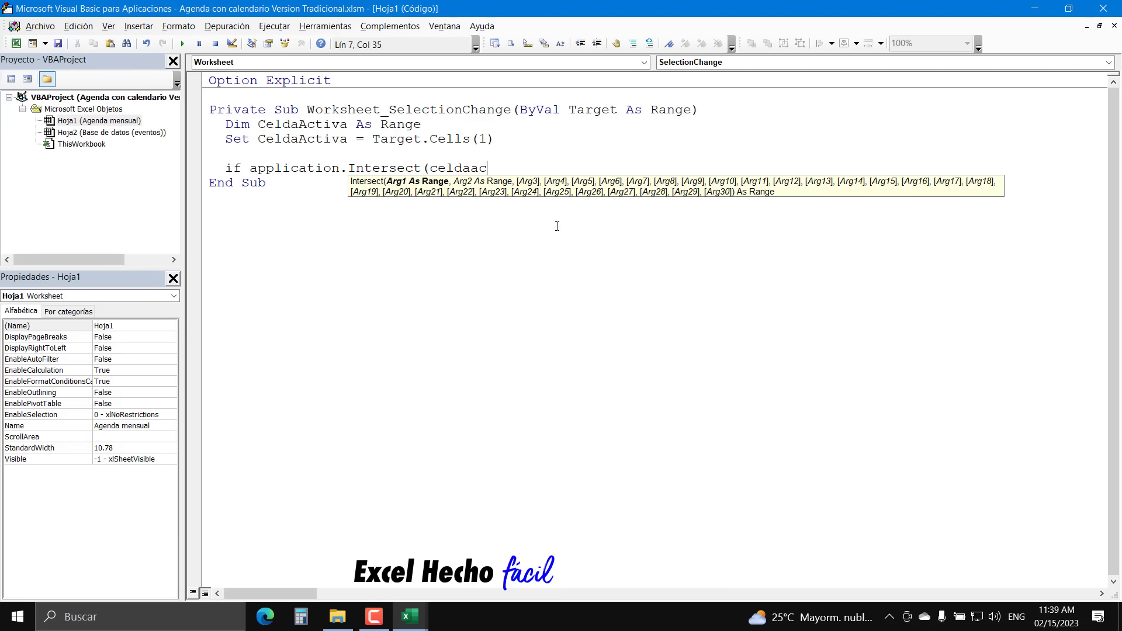
pyautogui.write('tiva,')
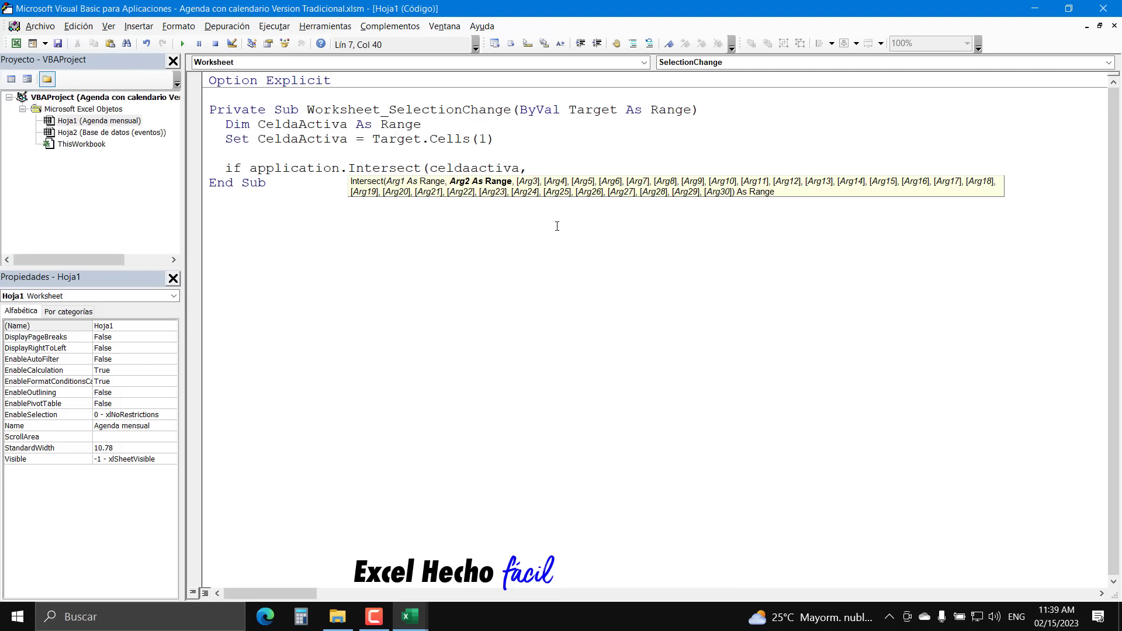
# - Add Range("A5:G10") as the second Intersect argument and close the call's parentheses
pyautogui.write('range()')
pyautogui.press('Left')
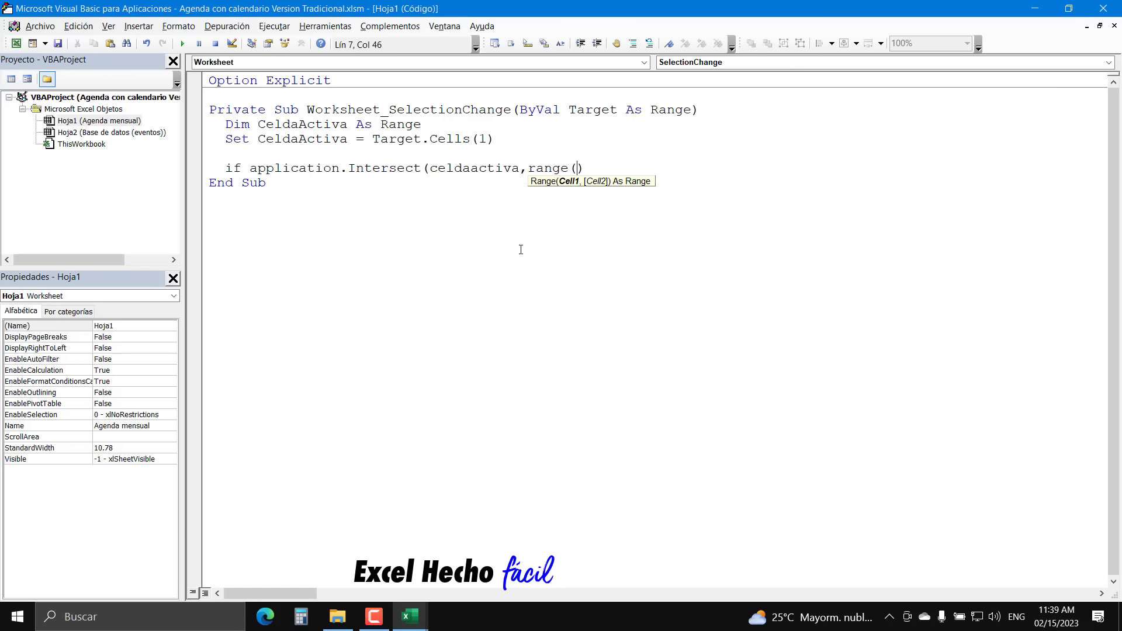
pyautogui.write('""')
pyautogui.press('Left')
pyautogui.write('A5:G10')
pyautogui.click(662, 170)
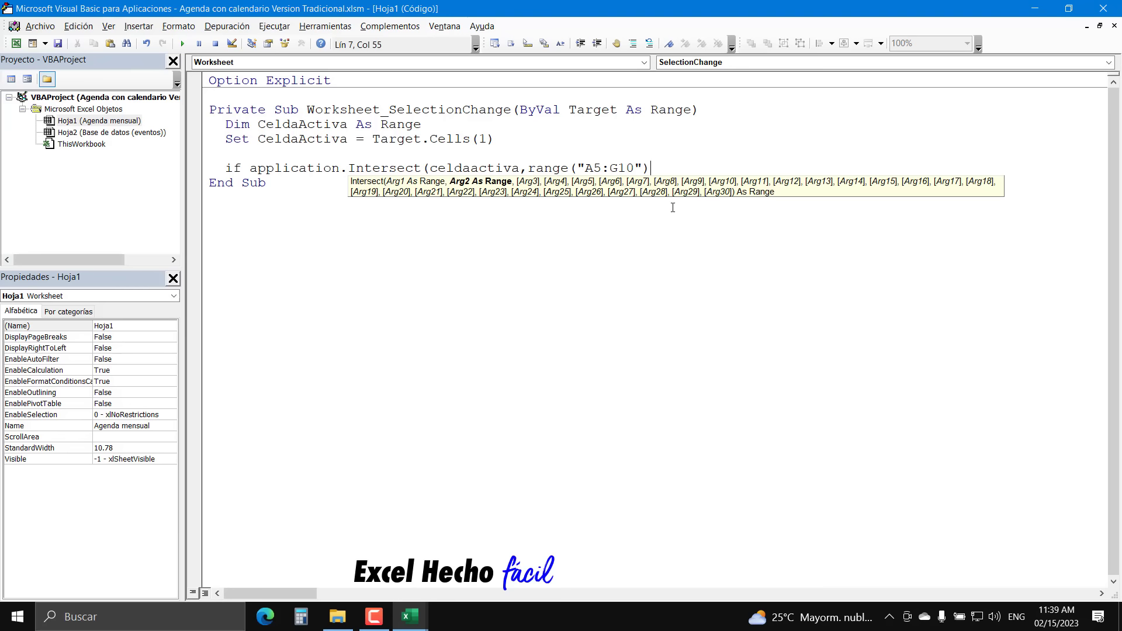
pyautogui.write(')')
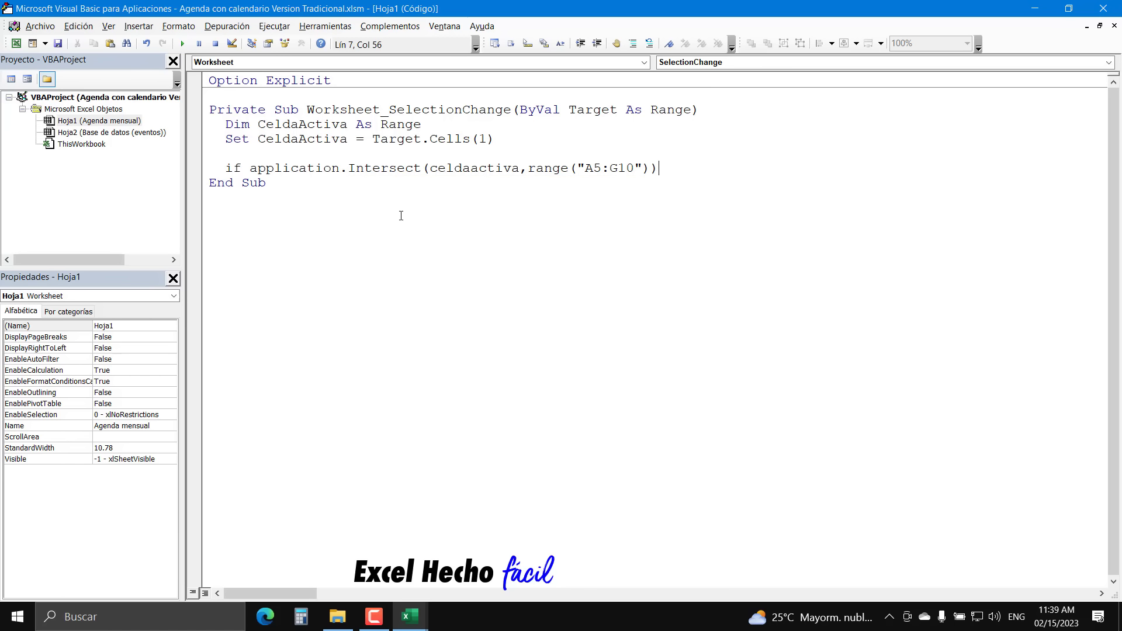
# - Complete the condition with Is Nothing Then, negate it with Not after If, and close the block with End If
pyautogui.write(' is nothing then')
pyautogui.press('Return')
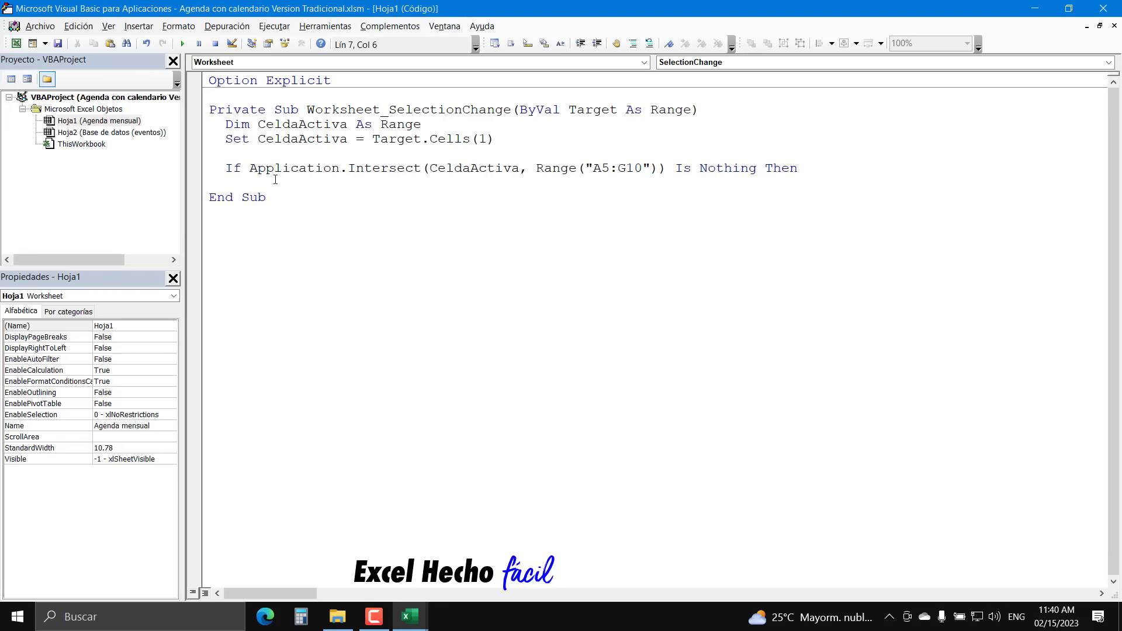
pyautogui.write('not')
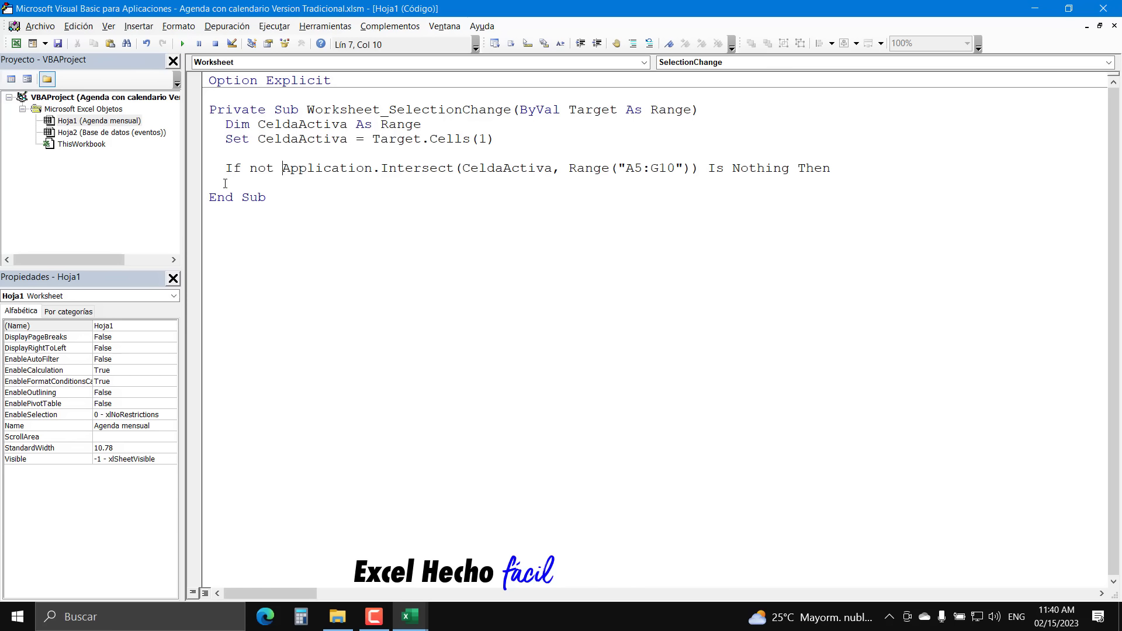
pyautogui.click(242, 197)
pyautogui.write('end if')
# - Start a statement inside the If block that references Hoja1.Range with an empty quoted address
pyautogui.press('Up')
pyautogui.press('End')
pyautogui.press('Return')
pyautogui.write('hoja1.')
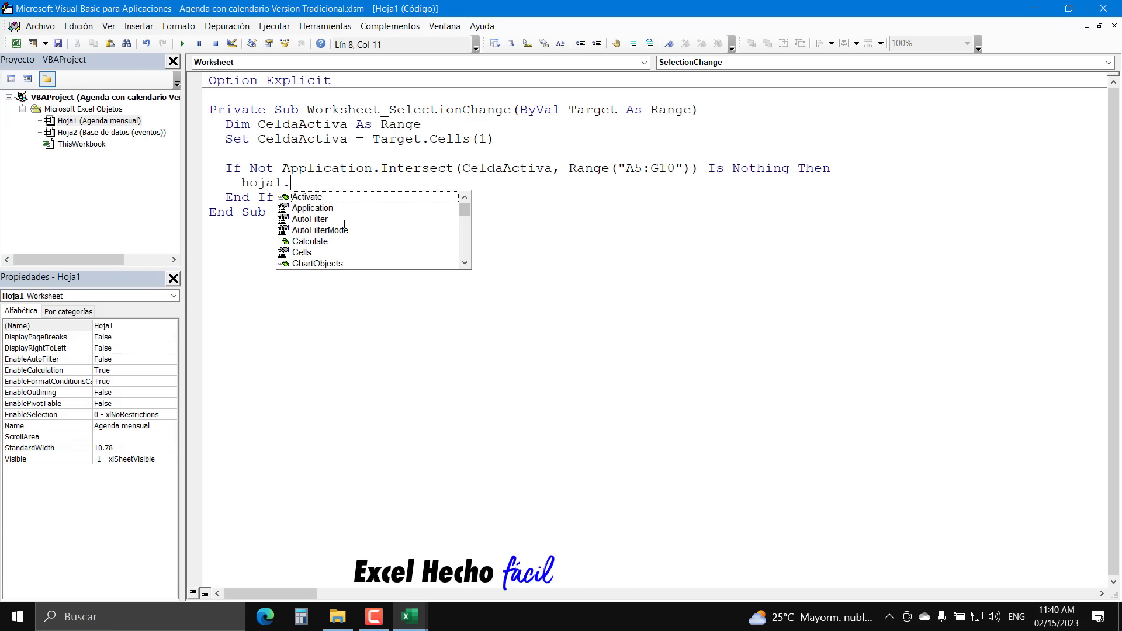
pyautogui.write('ra')
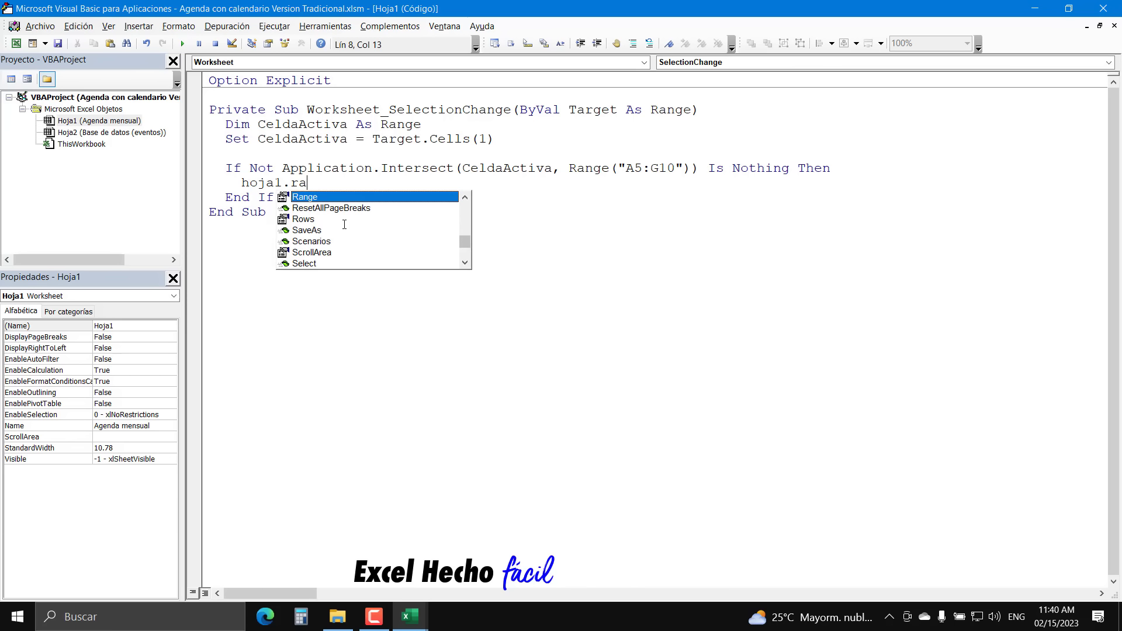
pyautogui.press('Tab')
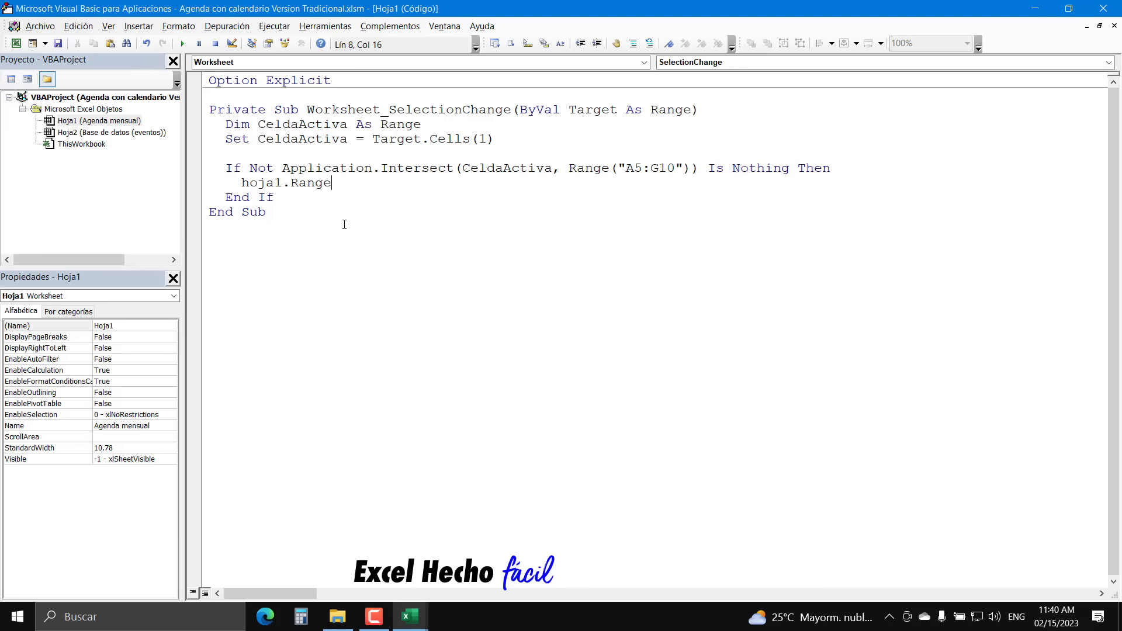
pyautogui.write('(""')
# - Check the selected-day cell on the agenda sheet and complete the statement as Range("K1").Value = celdaactiva
pyautogui.click(17, 43)
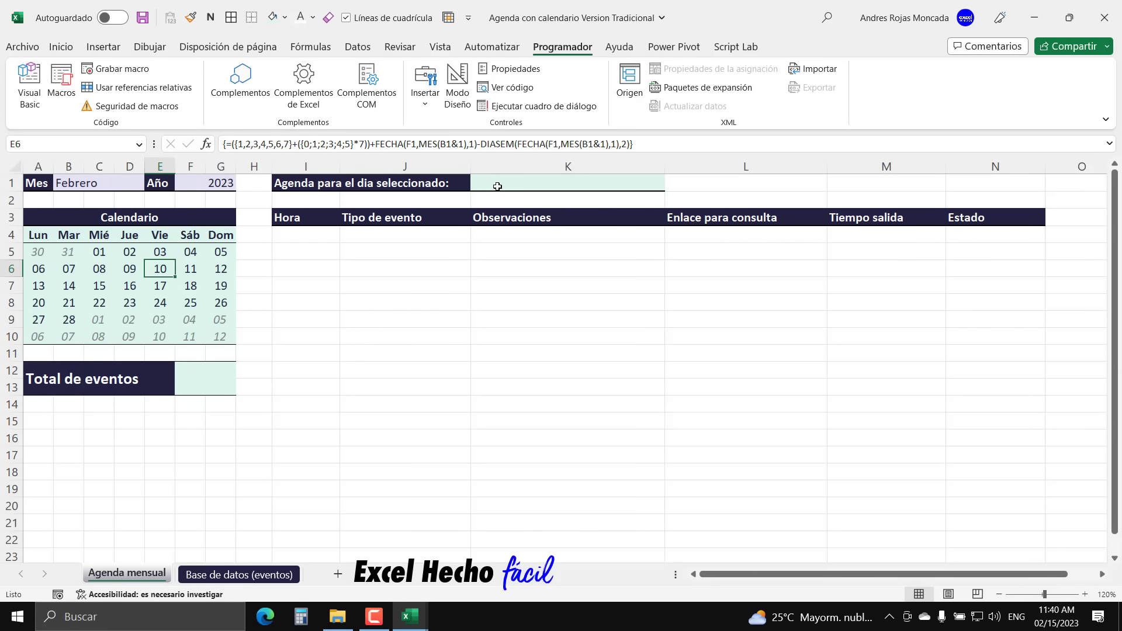
pyautogui.hotkey('alt', 'F11')
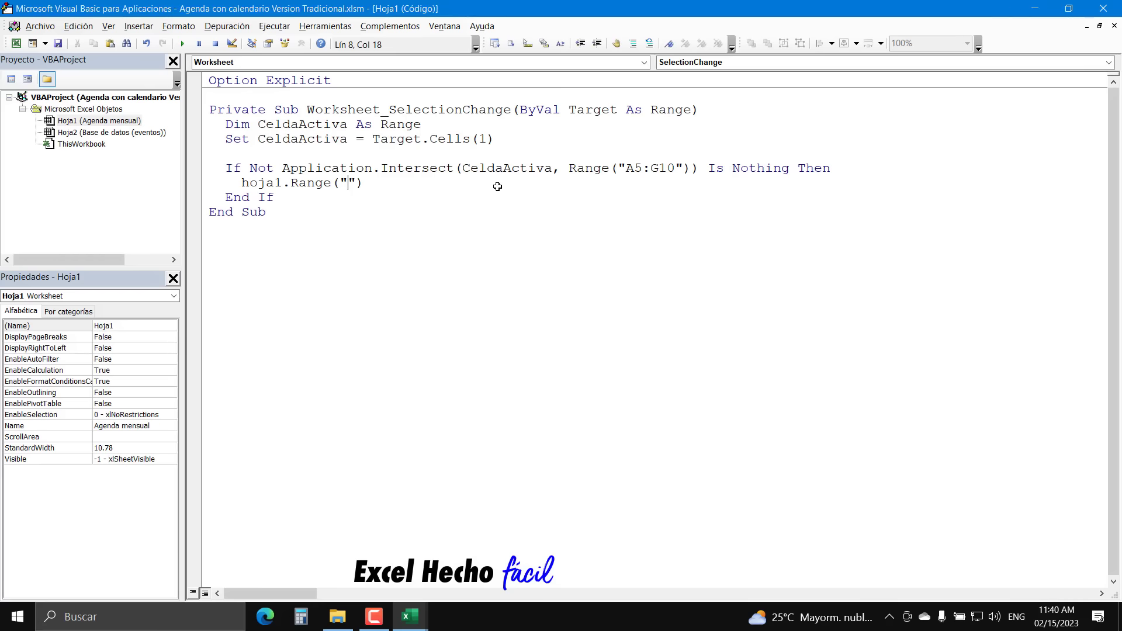
pyautogui.write('K1')
pyautogui.press('End')
pyautogui.write('.valu')
pyautogui.press('Tab')
pyautogui.write('= celdaactiva')
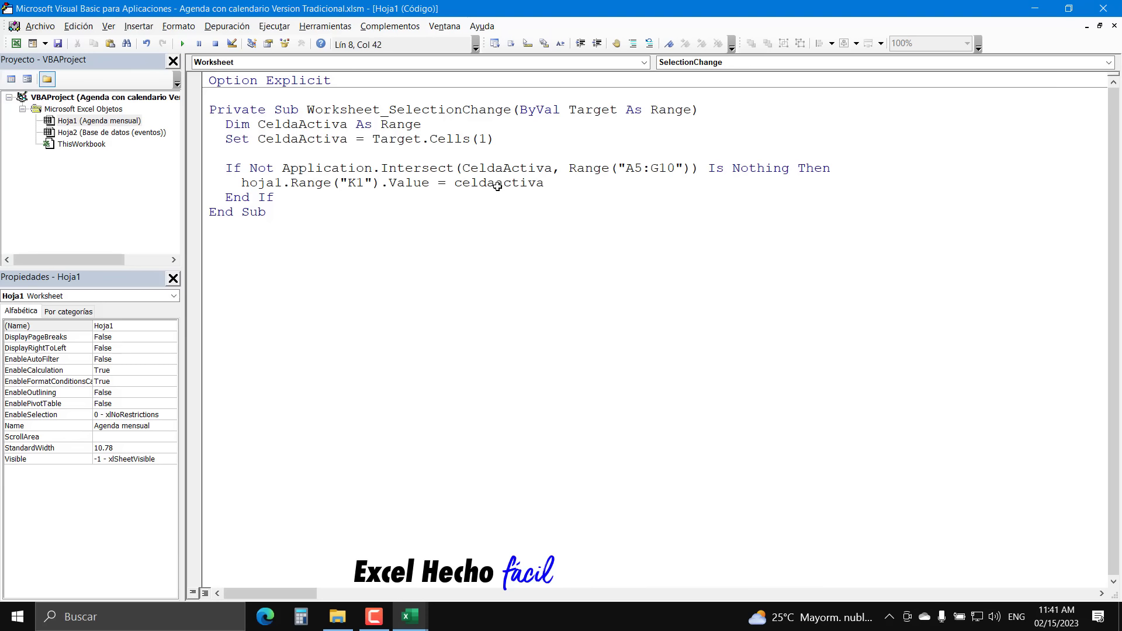
# - Append the Value property to celdaactiva in the statement that fills cell K1
pyautogui.write('.val')
pyautogui.press('Tab')
pyautogui.press('Down')
# - Switch to the Agenda mensual sheet in Excel and test the event by selecting several February days, ending on 23
pyautogui.click(16, 44)
pyautogui.click(124, 287)
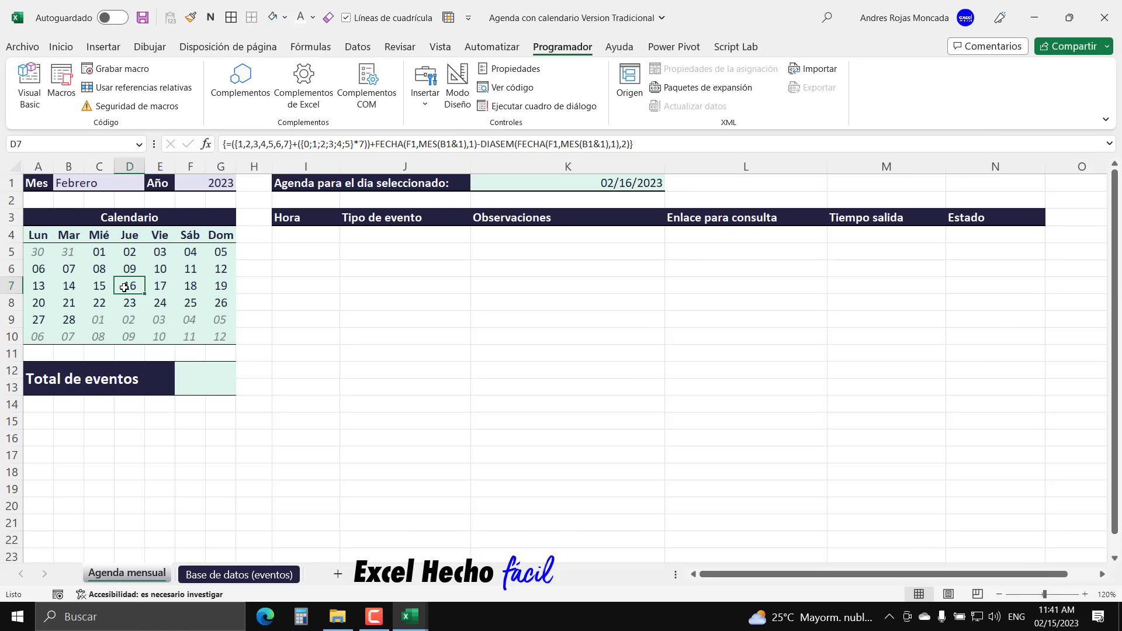
pyautogui.click(101, 289)
pyautogui.click(163, 267)
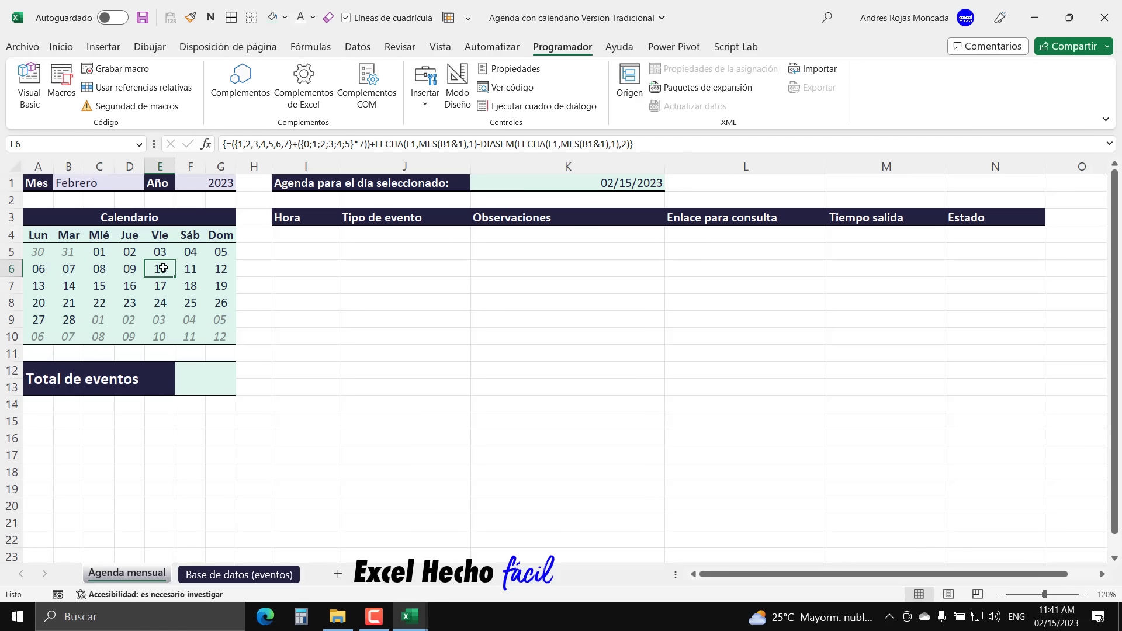
pyautogui.click(97, 254)
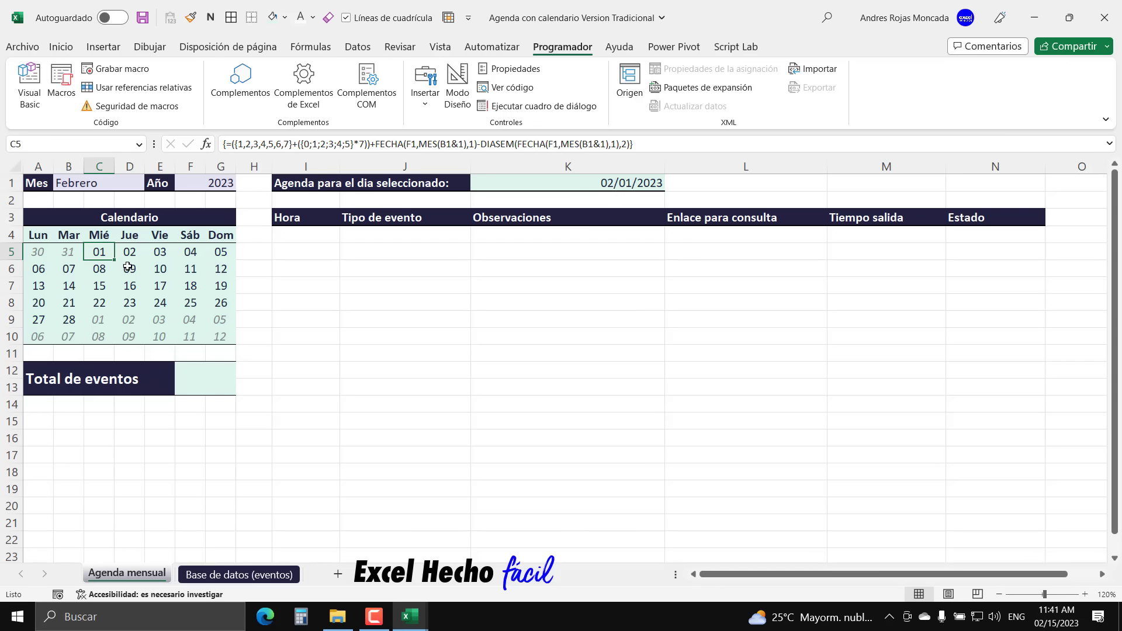
pyautogui.click(159, 271)
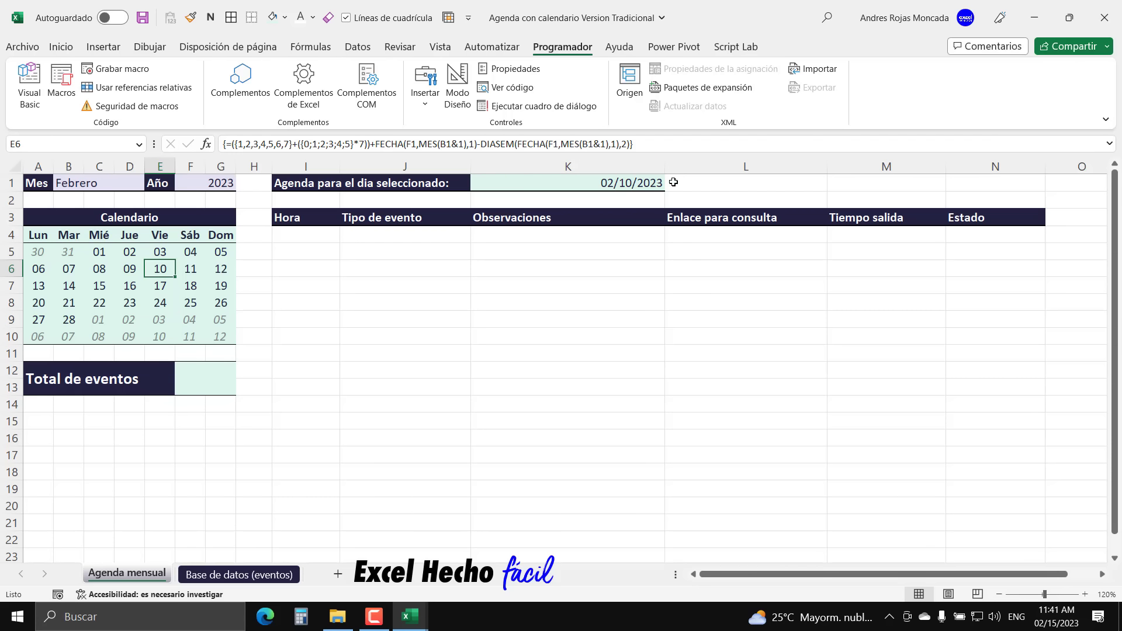
pyautogui.click(132, 303)
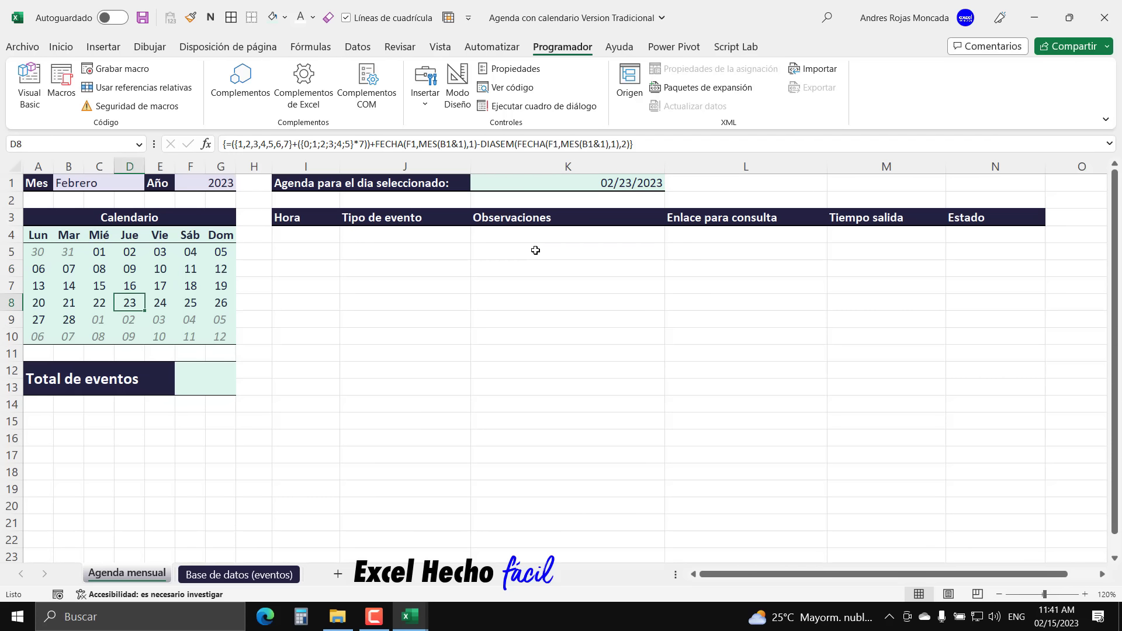
# - Left-align the selected-day date in cell K1
pyautogui.click(580, 184)
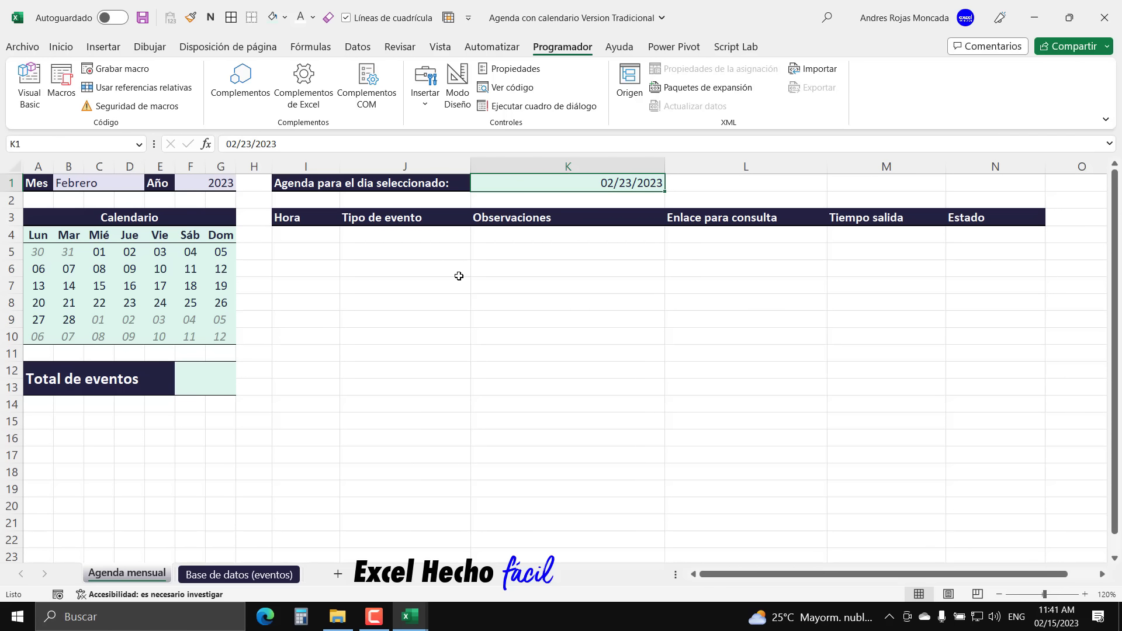
pyautogui.click(60, 46)
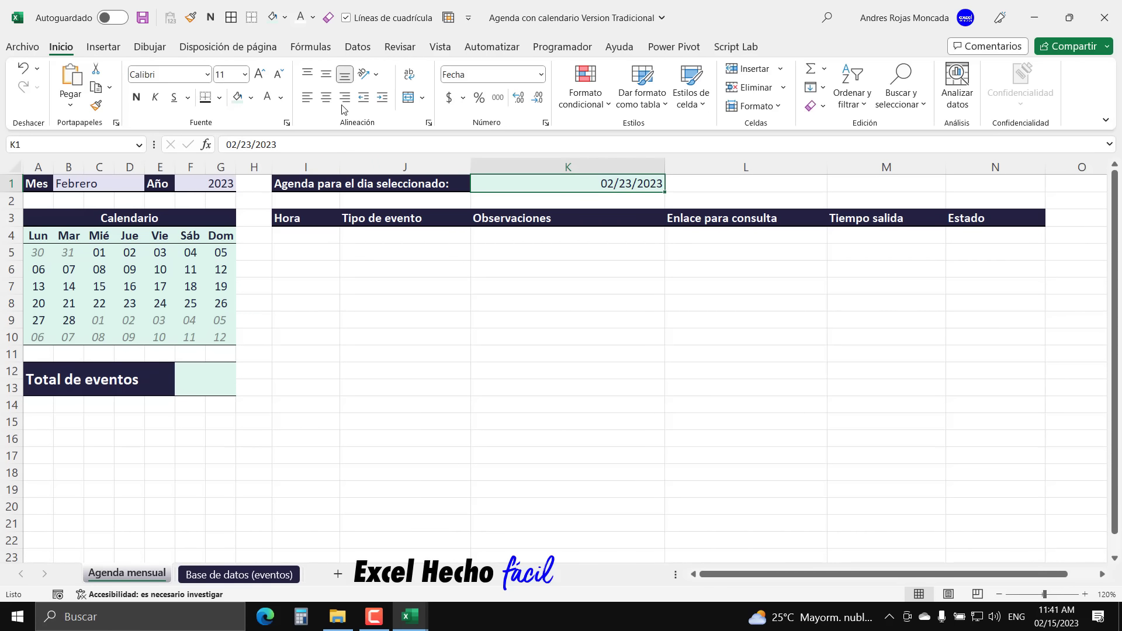
pyautogui.click(306, 103)
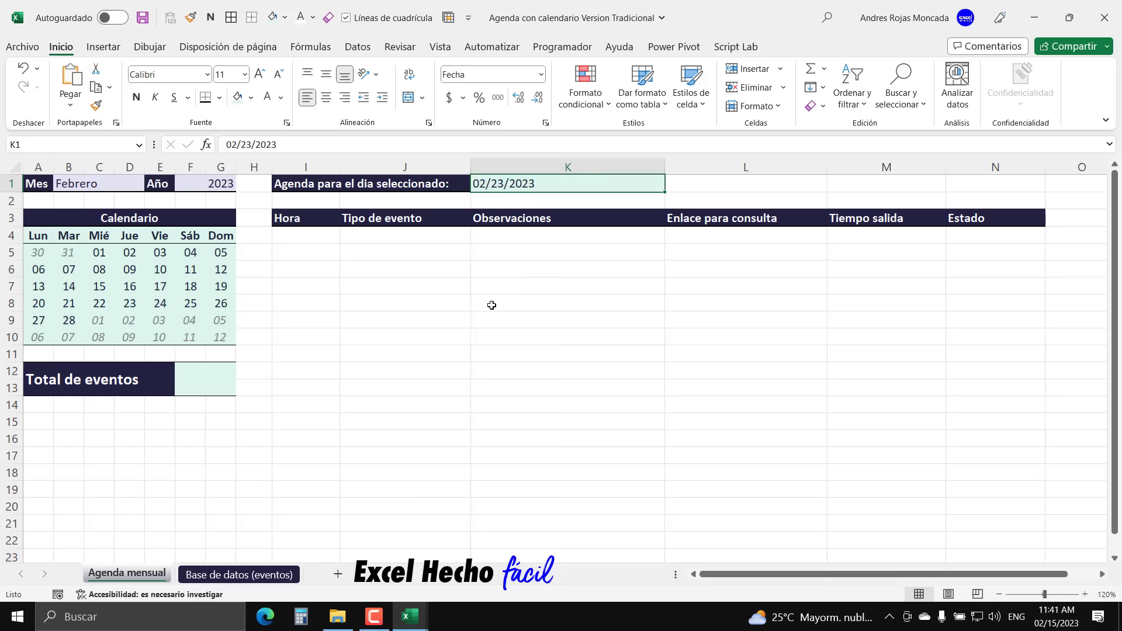
# - Apply the custom number format ddd, dd "de" mmmm "de" yyyy to the selected-day cell K1
pyautogui.hotkey('ctrl', '1')
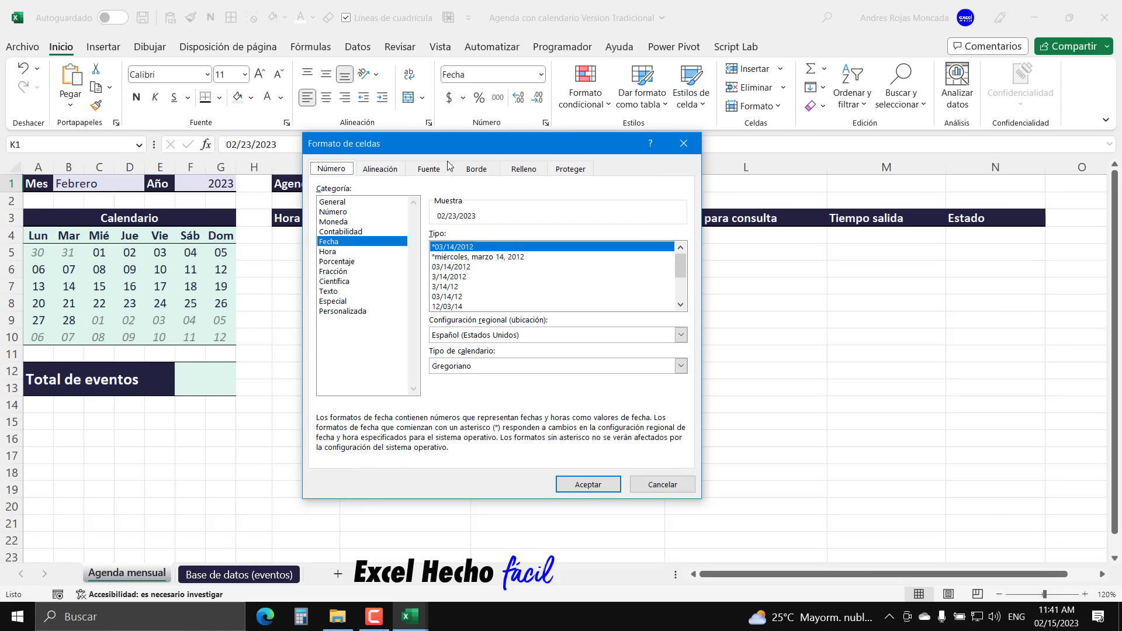
pyautogui.click(357, 311)
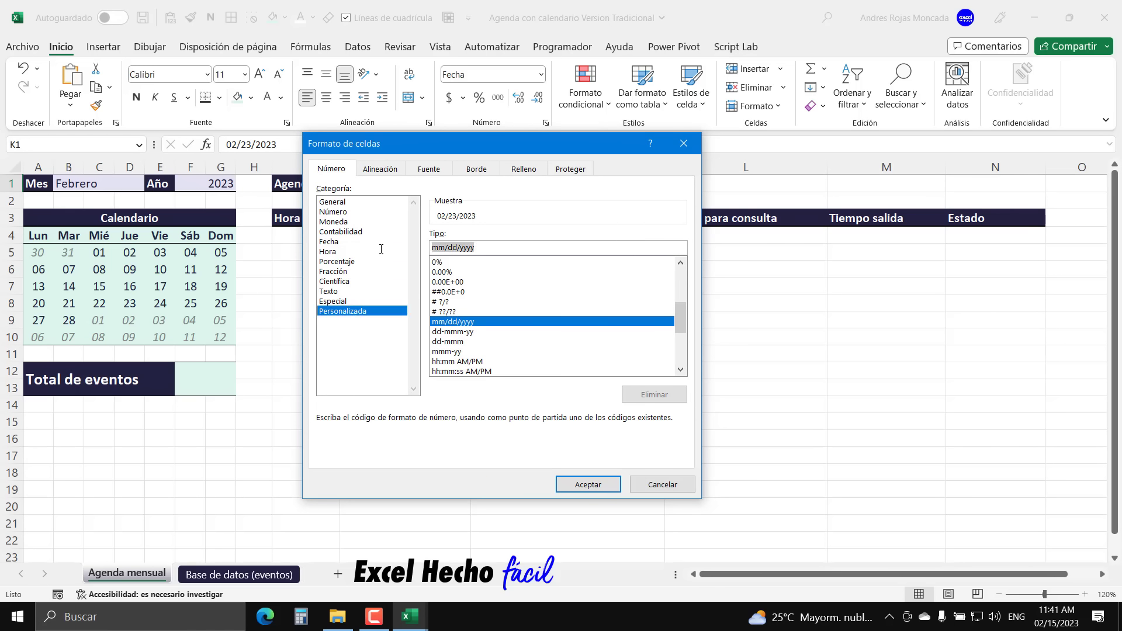
pyautogui.press('Delete')
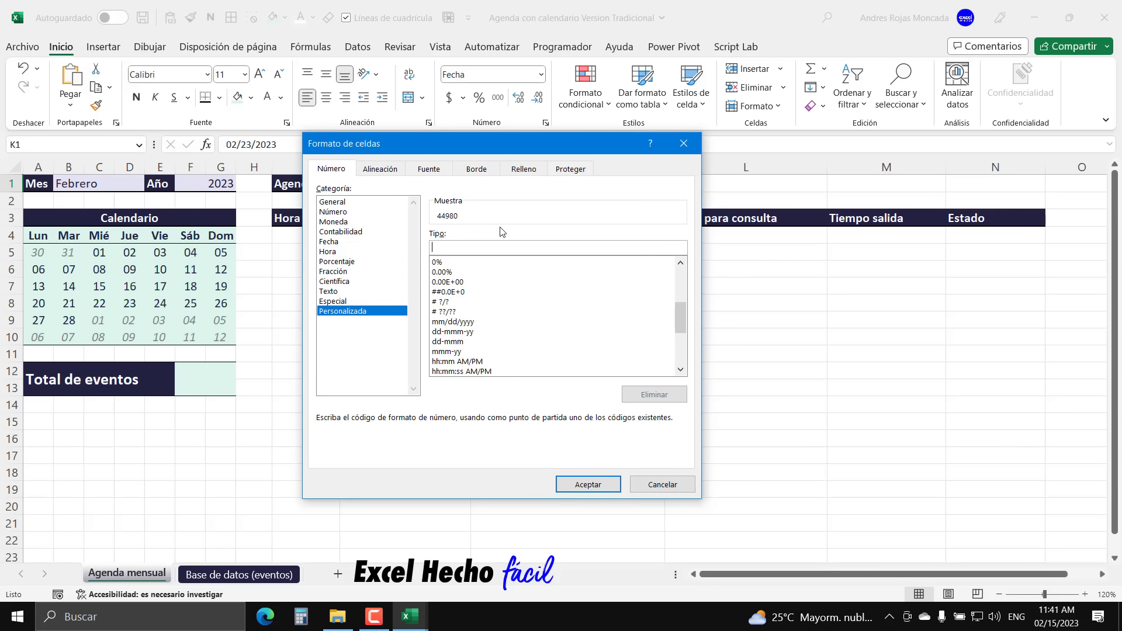
pyautogui.write('ddd, dd "de" mmmm')
pyautogui.write('"de" yyyy')
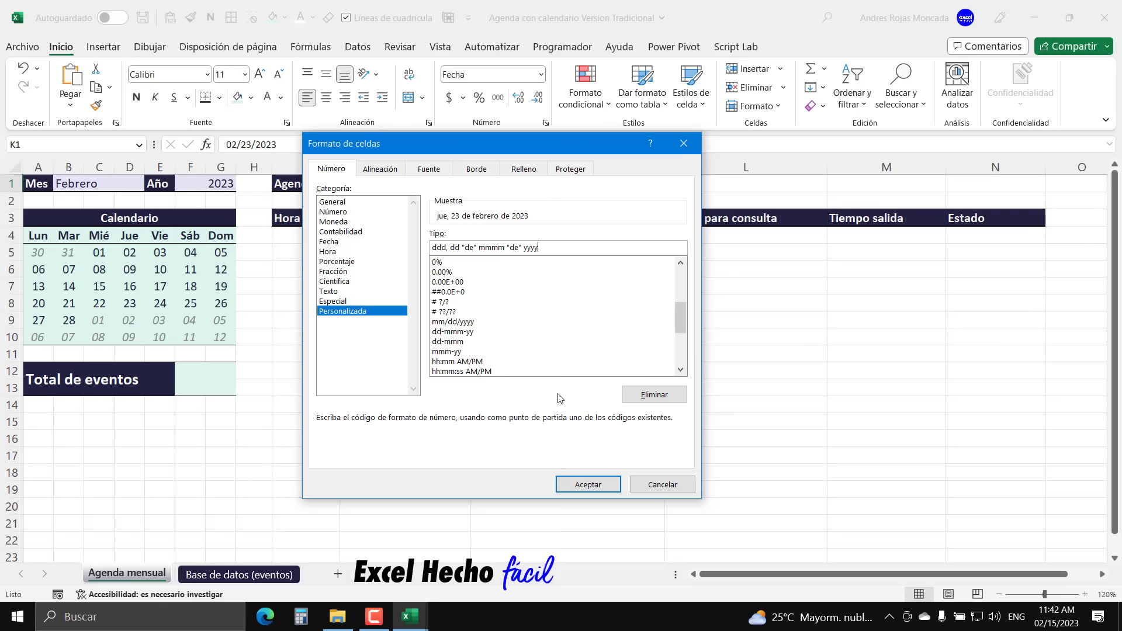
pyautogui.click(588, 484)
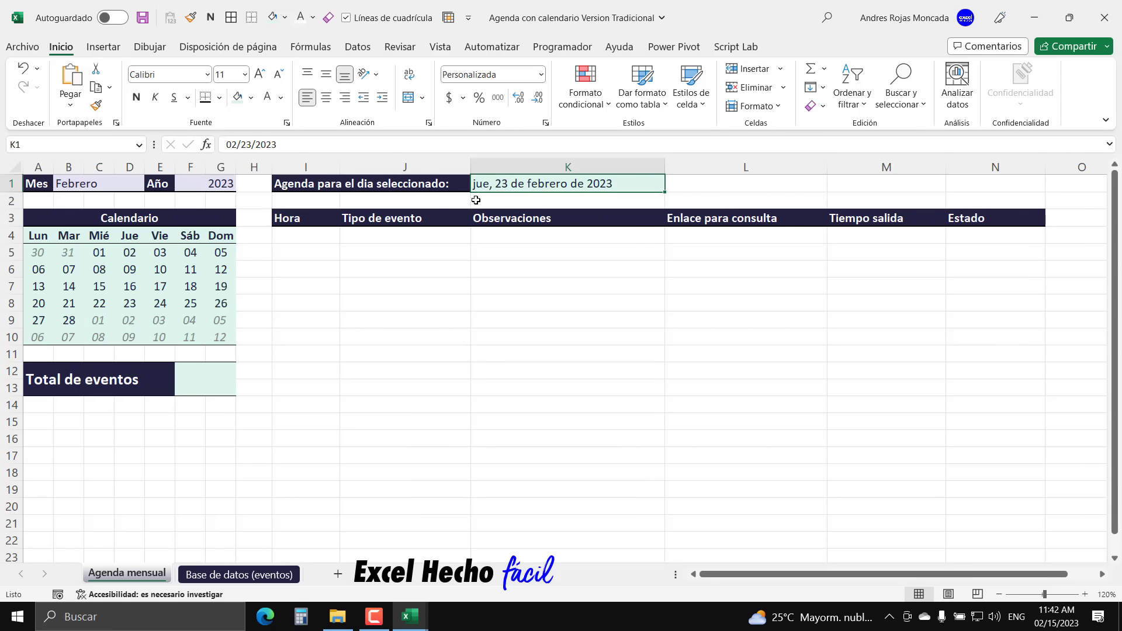
# - Check the long date format in K1 by selecting February 17 and March 4 in the calendar
pyautogui.click(496, 256)
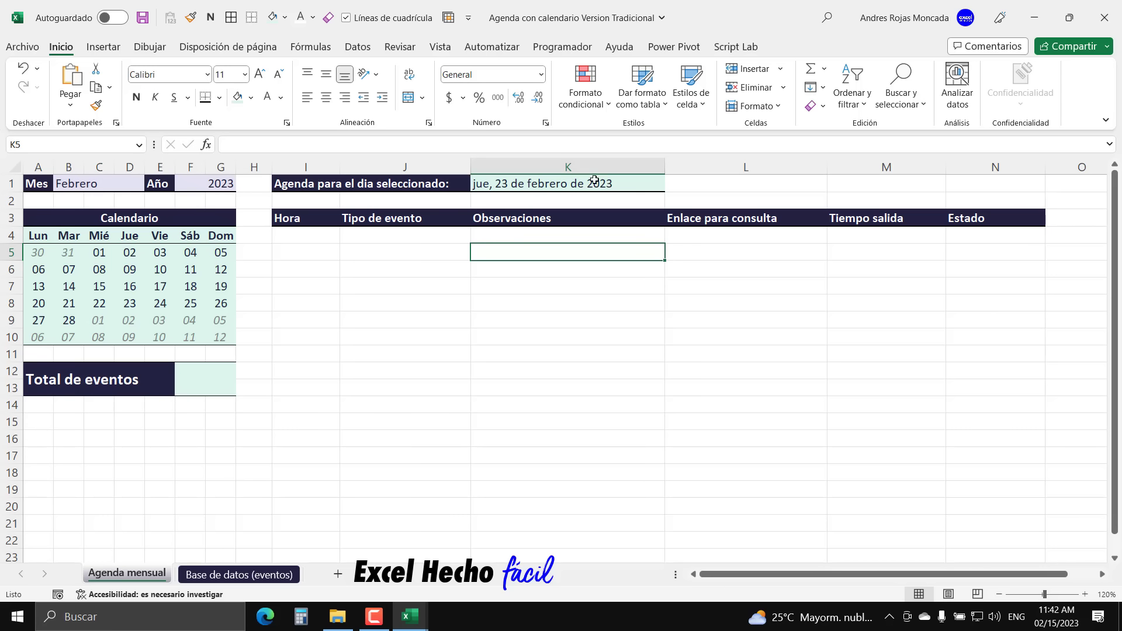
pyautogui.click(165, 287)
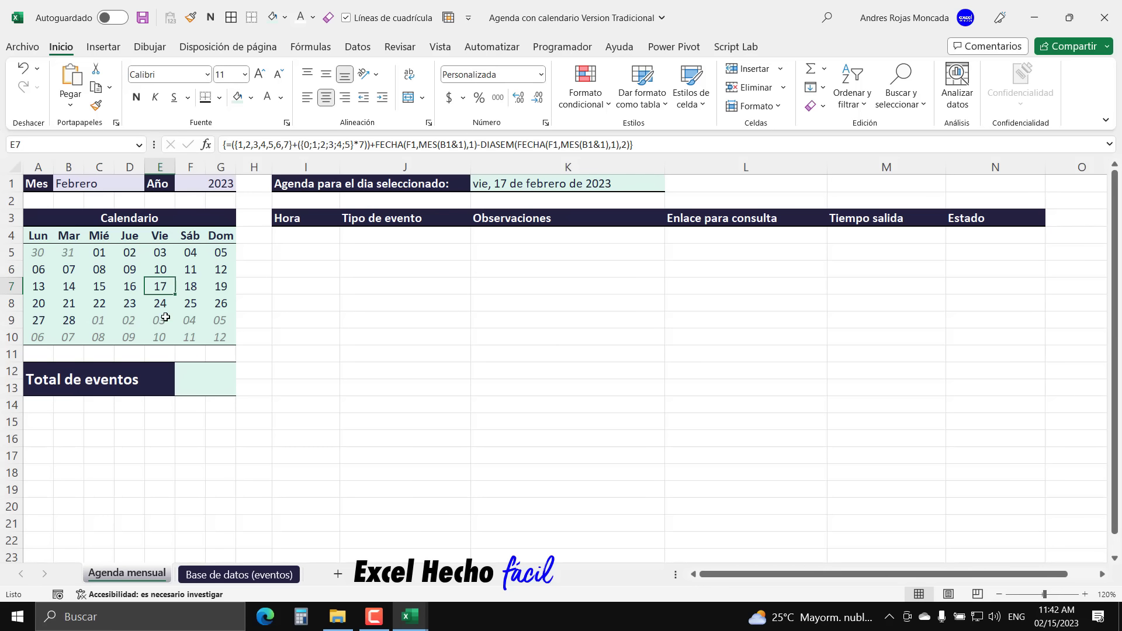
pyautogui.click(187, 322)
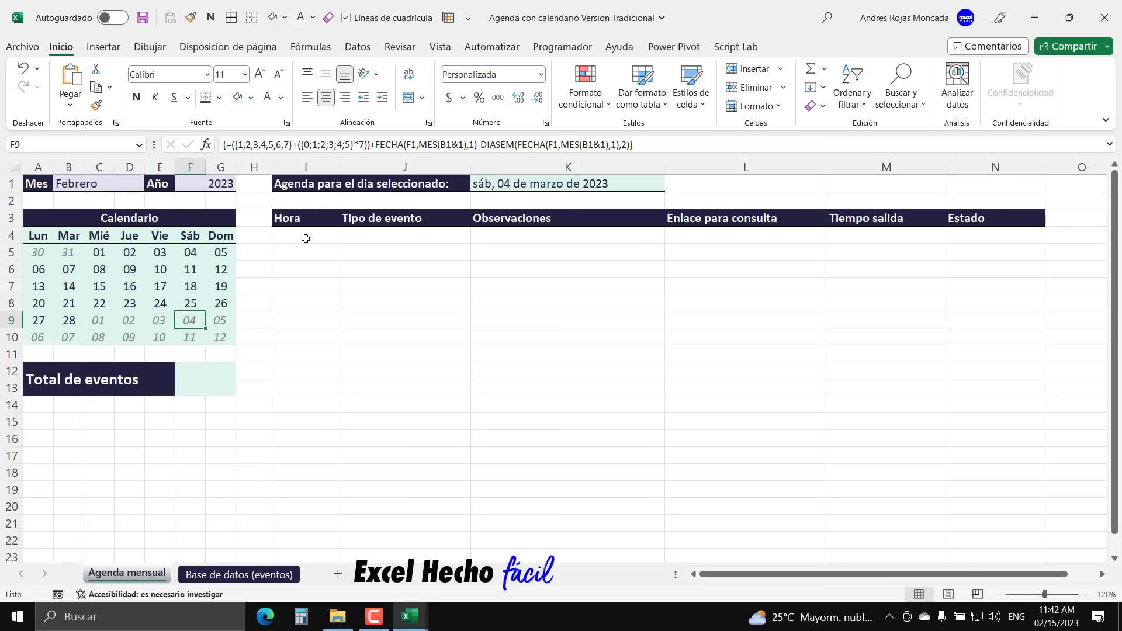
# - Fill the agenda area I4:N22 below the headers with the lightest green theme colour
pyautogui.moveTo(305, 238); pyautogui.dragTo(985, 518)
pyautogui.moveTo(305, 232); pyautogui.dragTo(1012, 534)
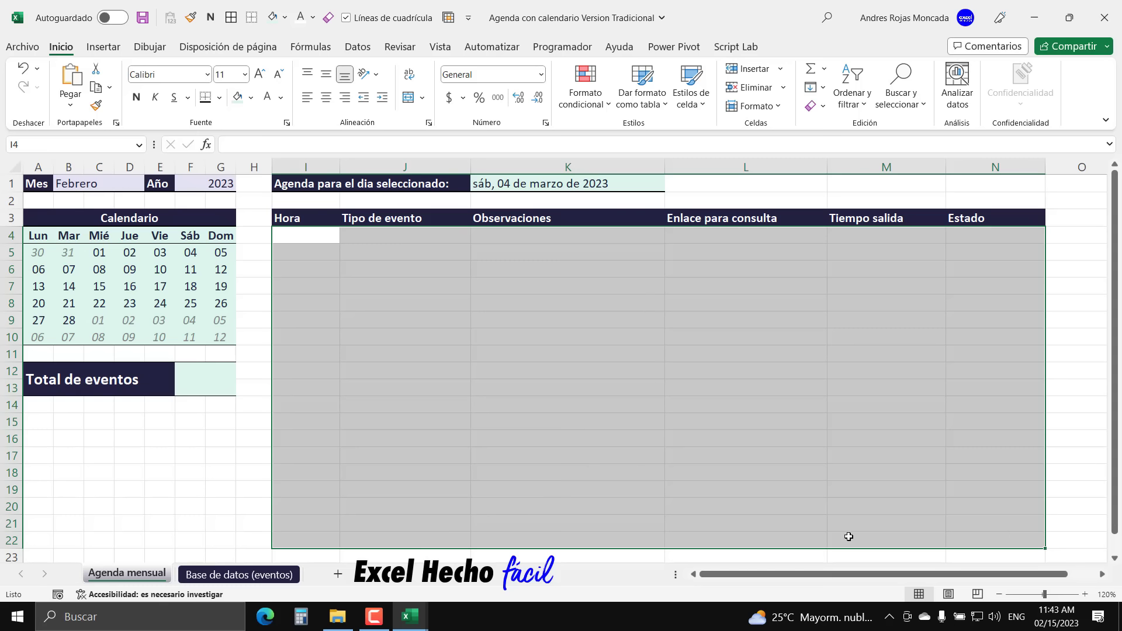
pyautogui.click(251, 98)
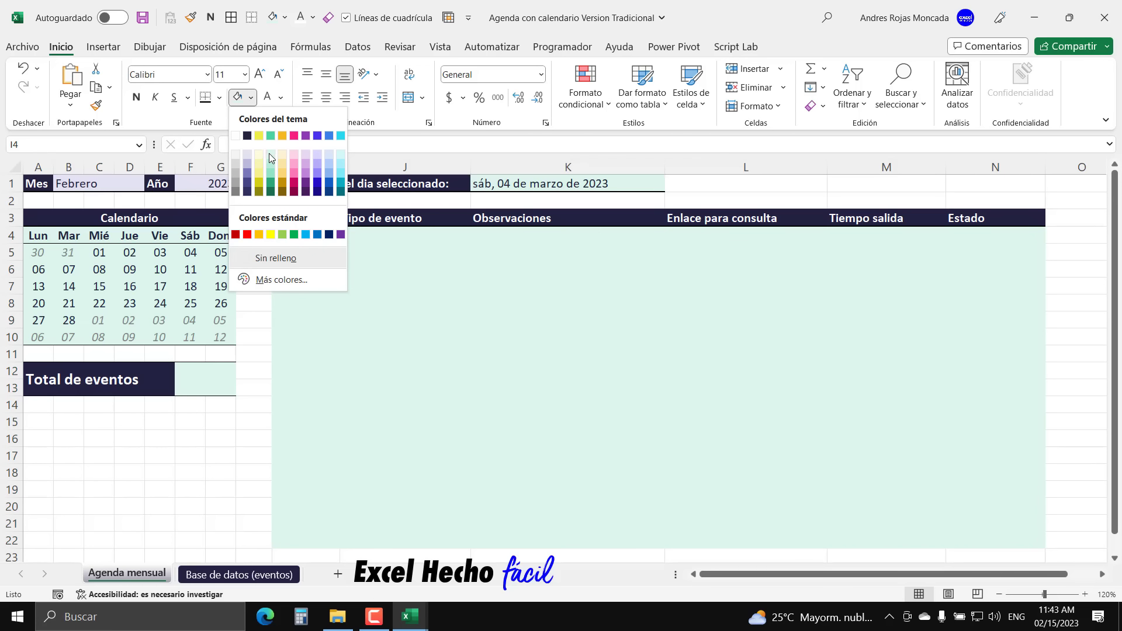
pyautogui.click(269, 153)
pyautogui.click(301, 237)
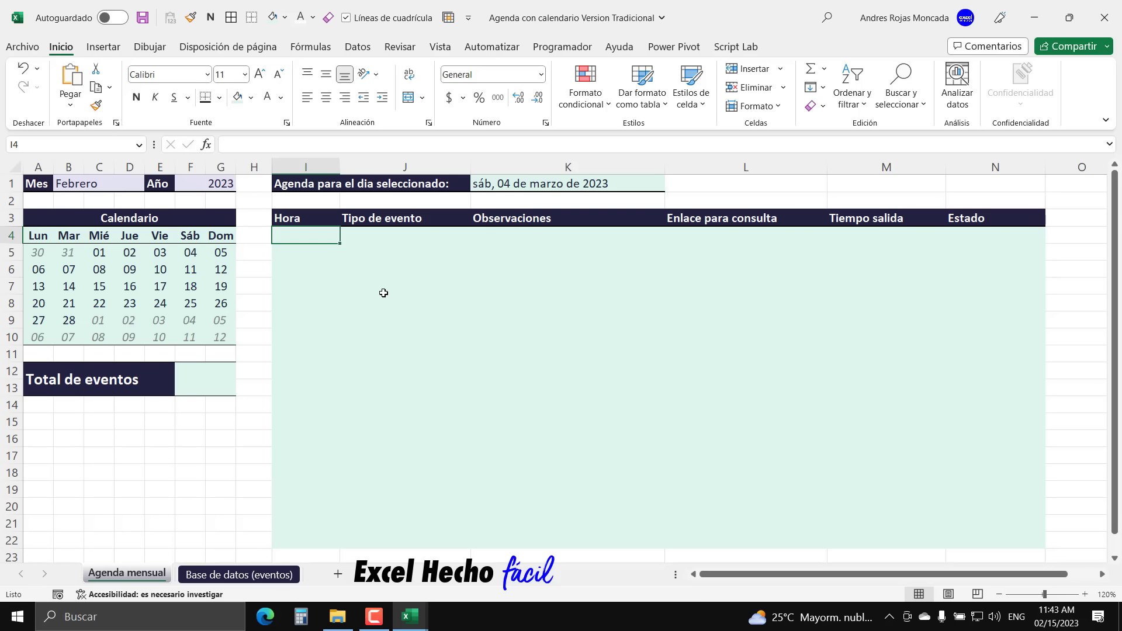
# - Check the selected-day date by choosing February 15, 16 and 17 in the calendar, ending on 16
pyautogui.click(104, 286)
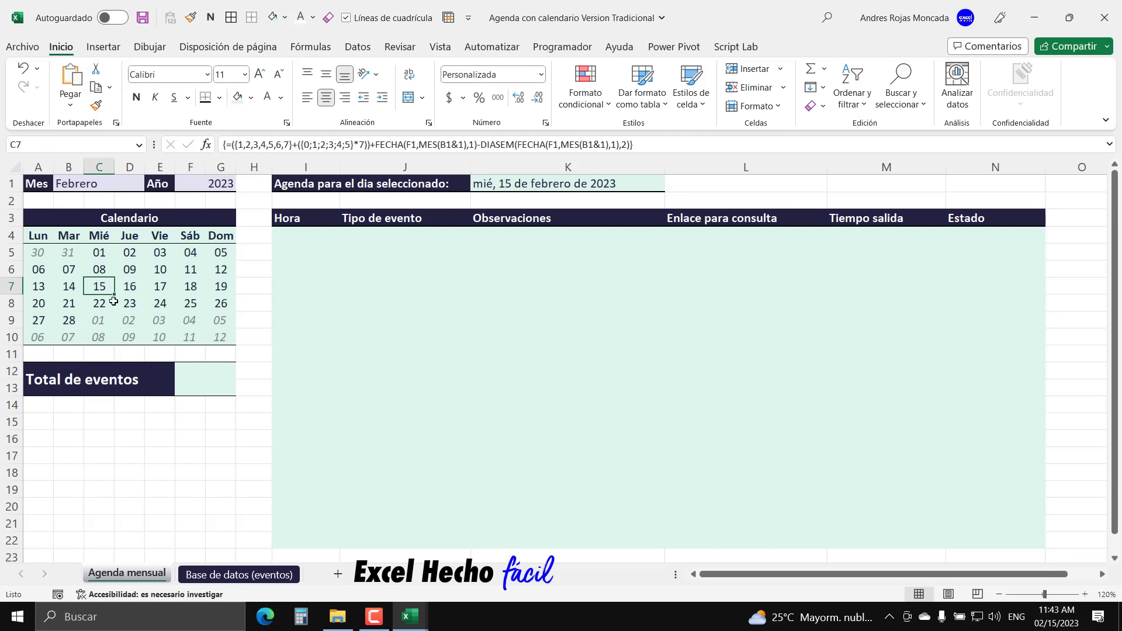
pyautogui.click(124, 290)
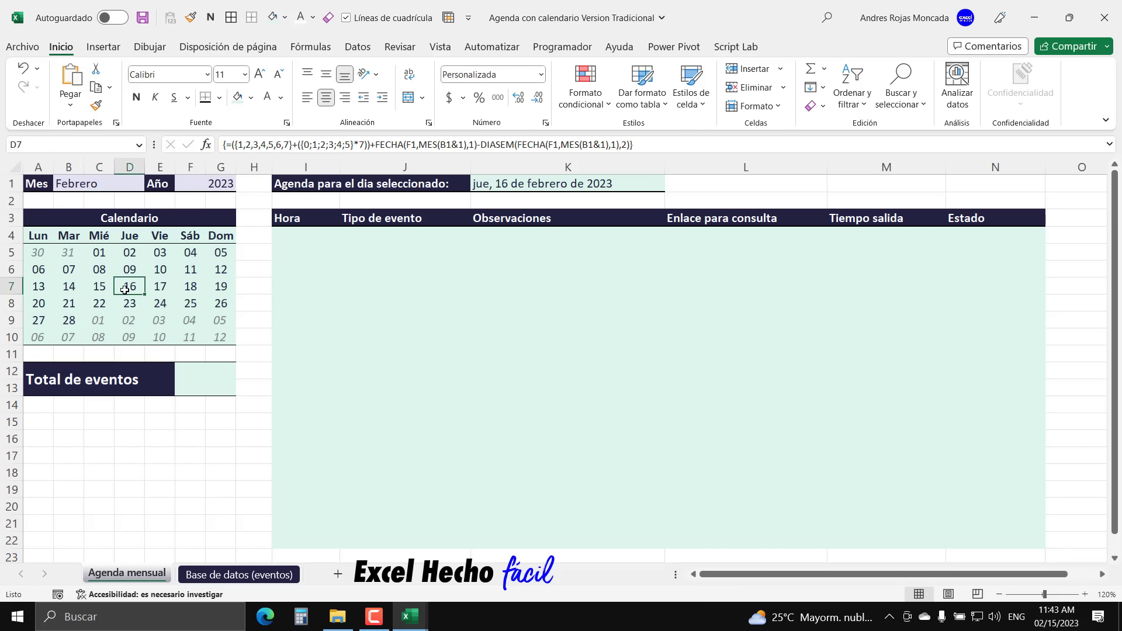
pyautogui.click(159, 287)
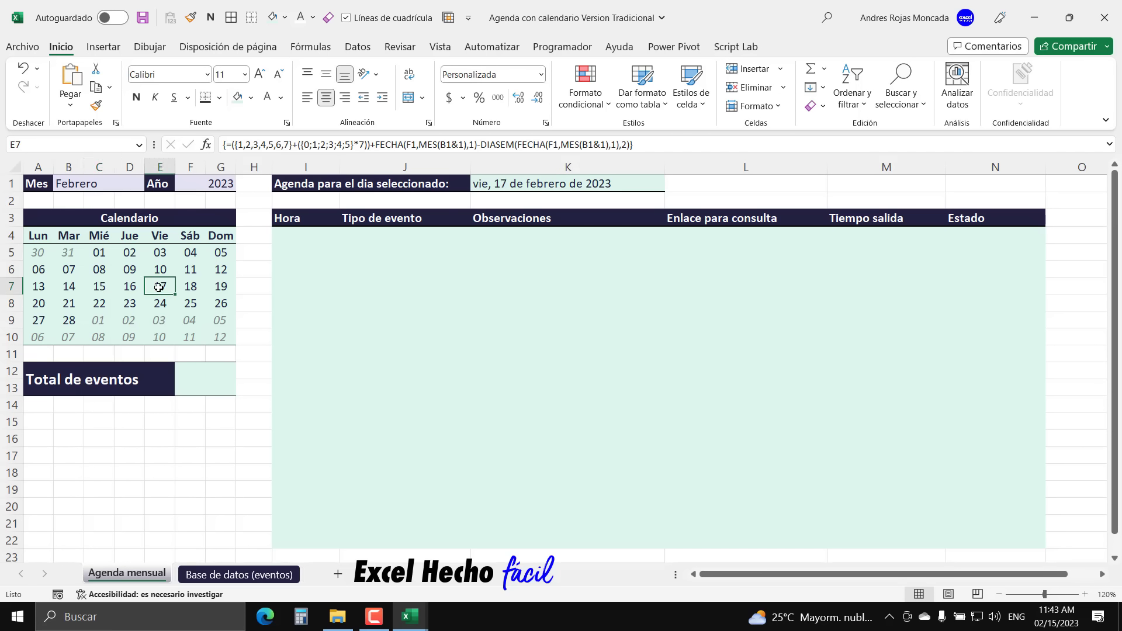
pyautogui.click(125, 290)
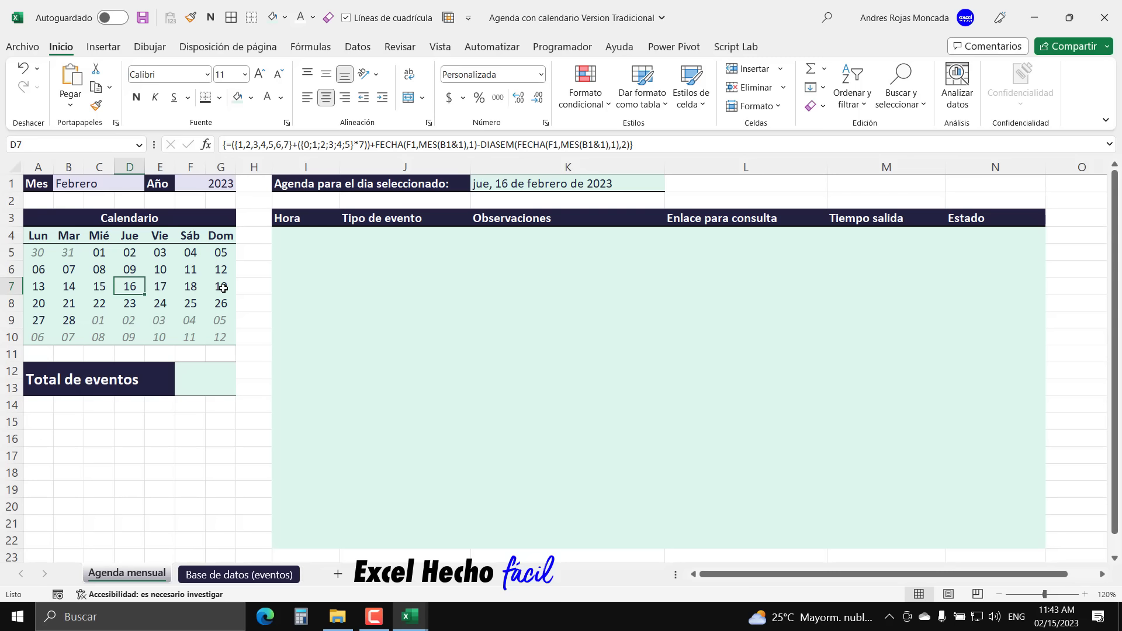
# - Start a formula in cell I4 under Hora with =ENTERO(_BDEventos[Fecha y Hora]
pyautogui.click(324, 240)
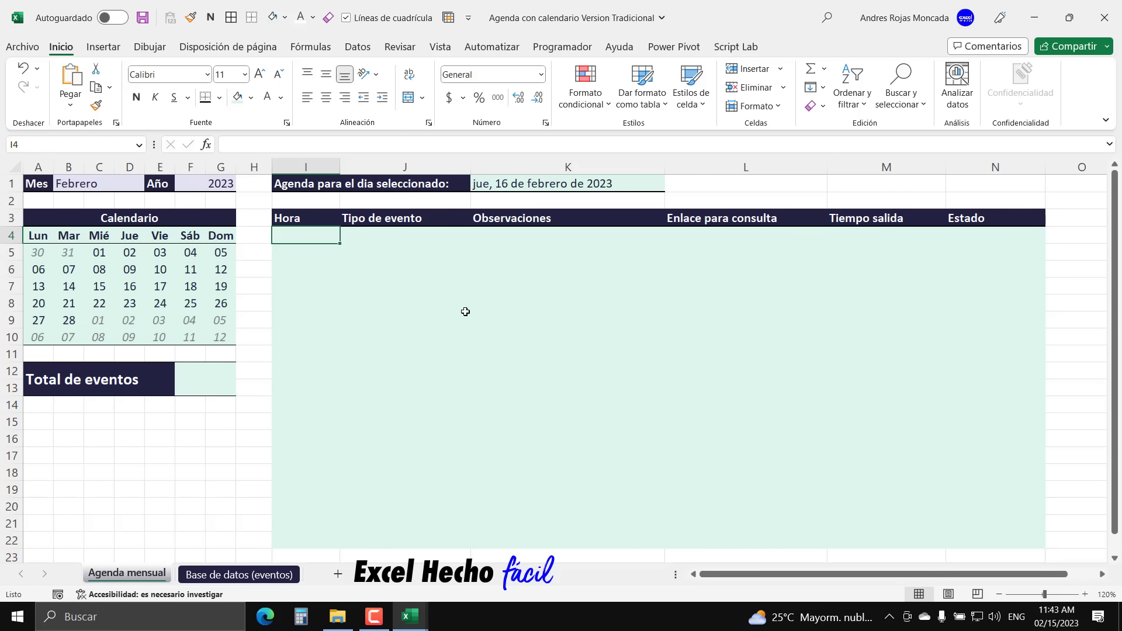
pyautogui.write('=')
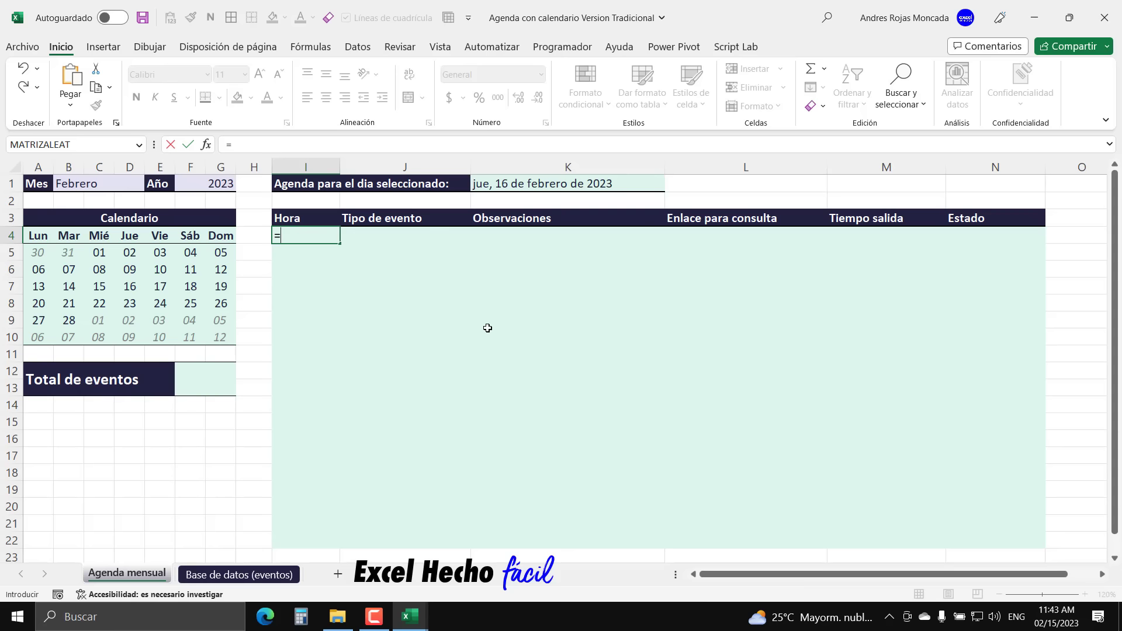
pyautogui.write('ente')
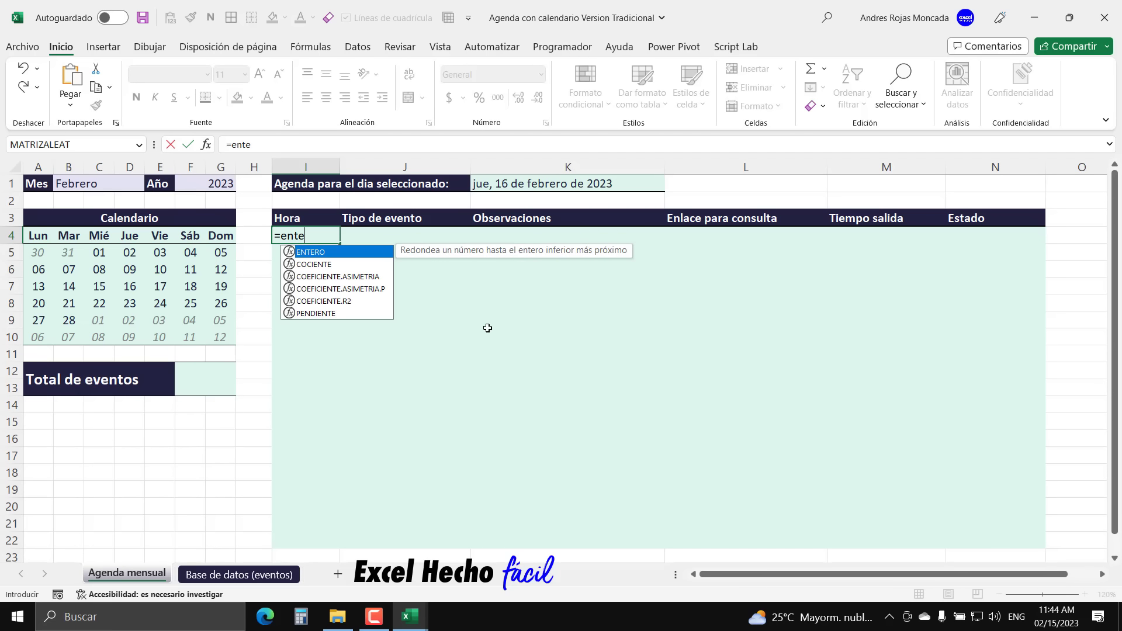
pyautogui.press('Tab')
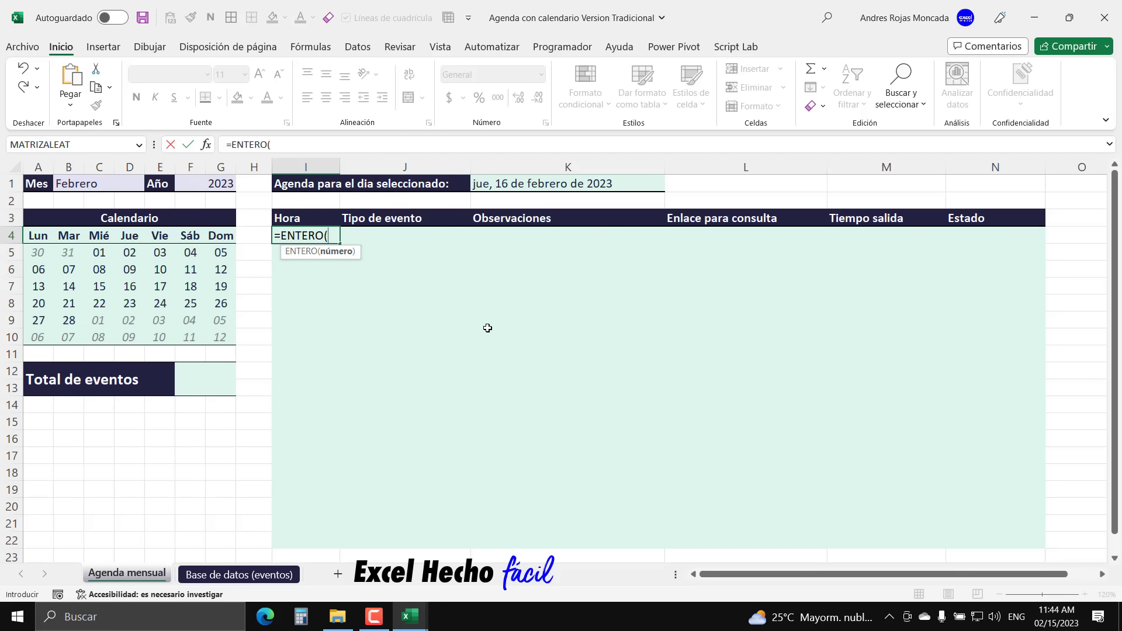
pyautogui.write('_')
pyautogui.press('Tab')
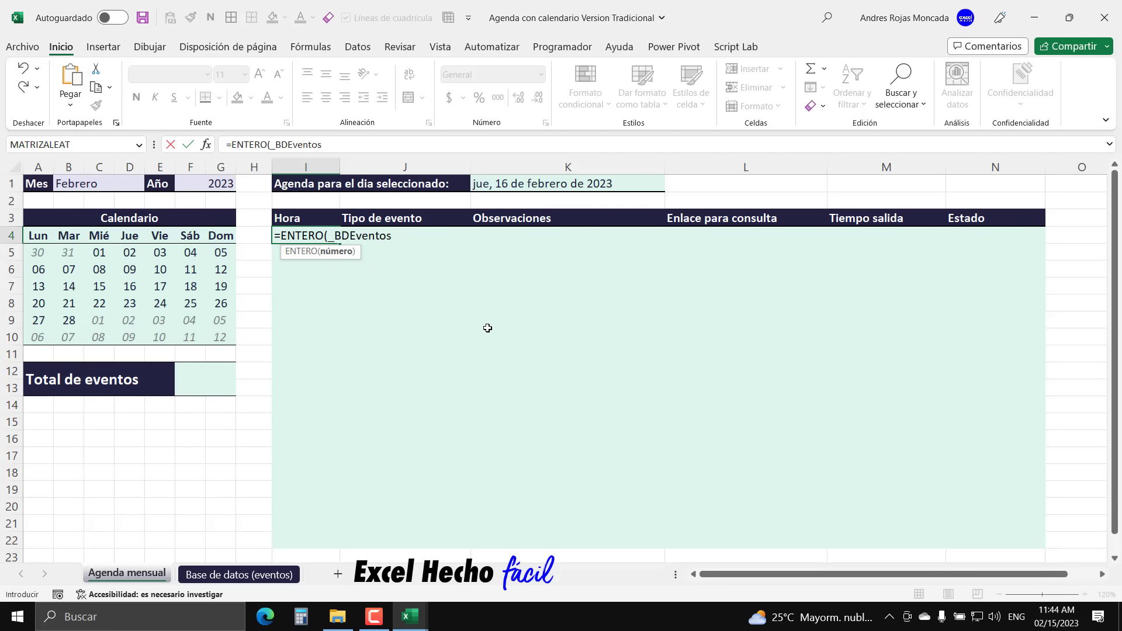
pyautogui.write('[')
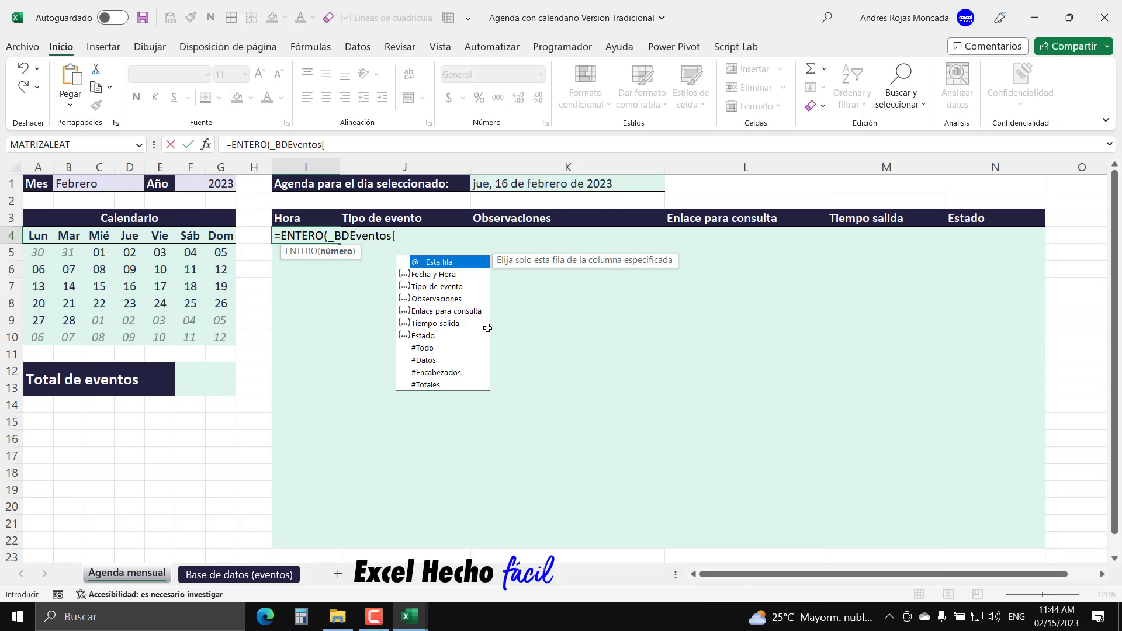
pyautogui.doubleClick(447, 274)
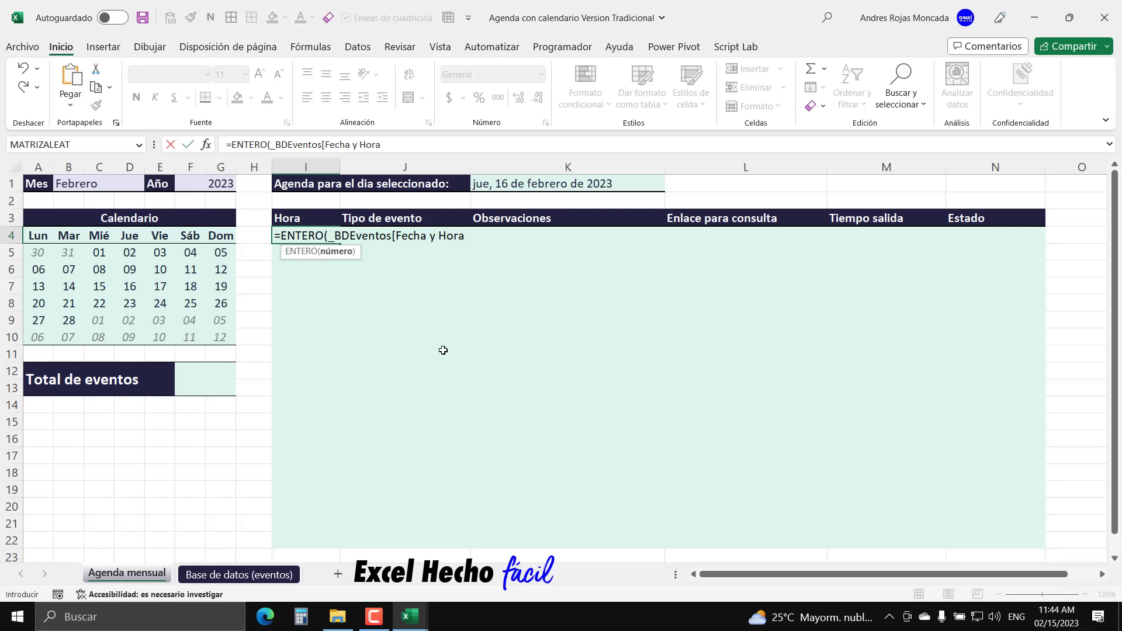
pyautogui.write(']')
# - Make the table reference absolute as _BDEventos[[Fecha y Hora]:[Fecha y Hora]] and close the ENTERO parenthesis
pyautogui.moveTo(393, 235); pyautogui.dragTo(469, 236)
pyautogui.hotkey('ctrl', 'c')
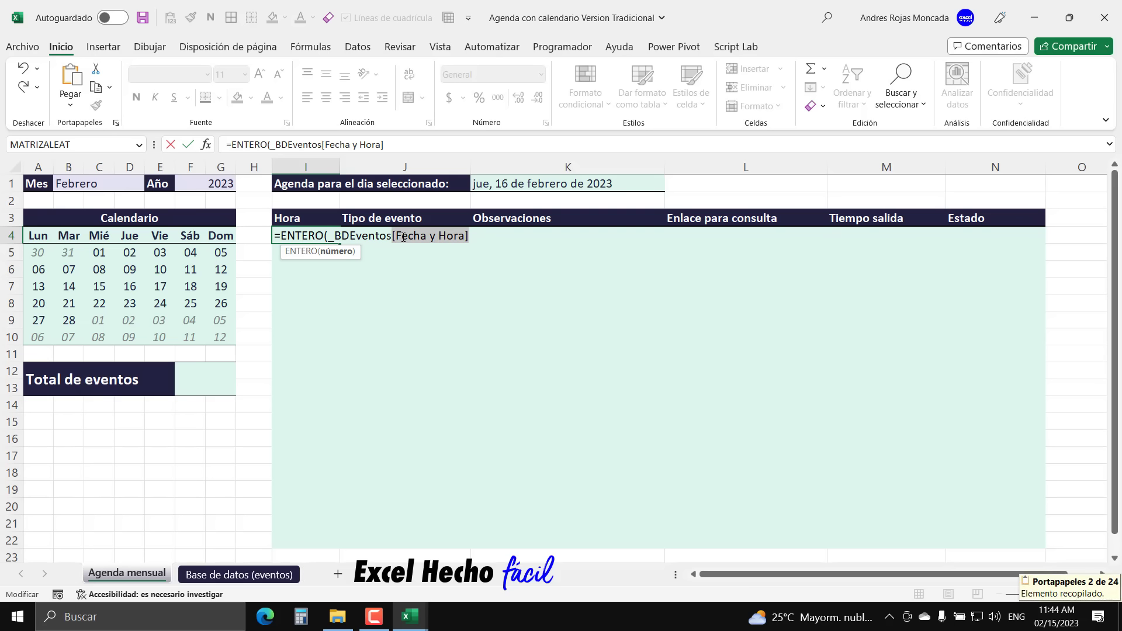
pyautogui.click(393, 236)
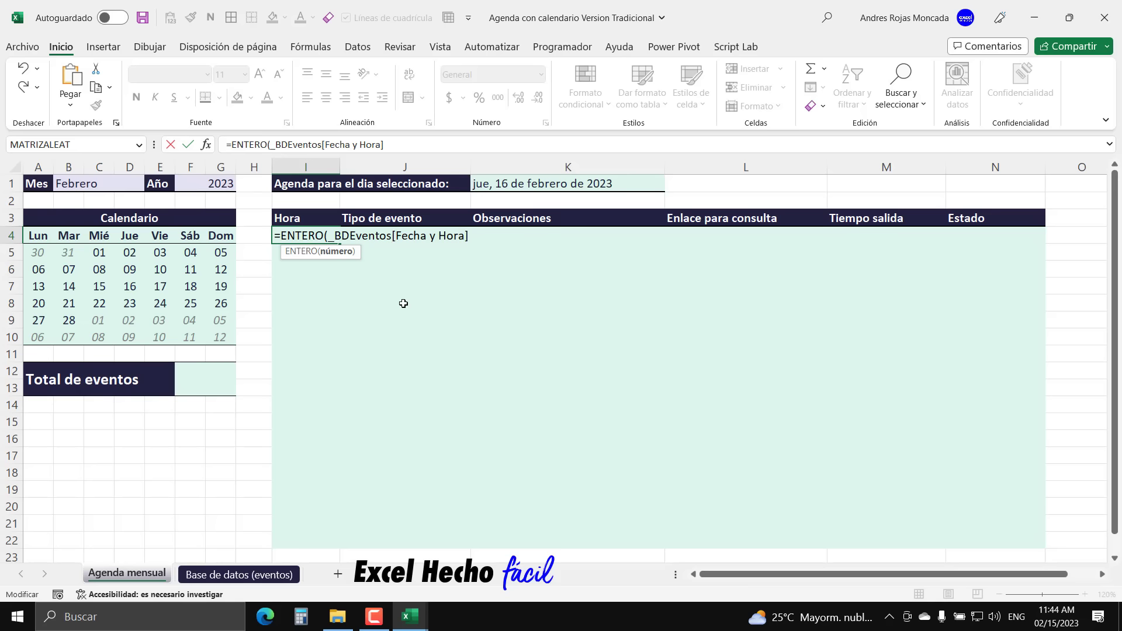
pyautogui.write('[')
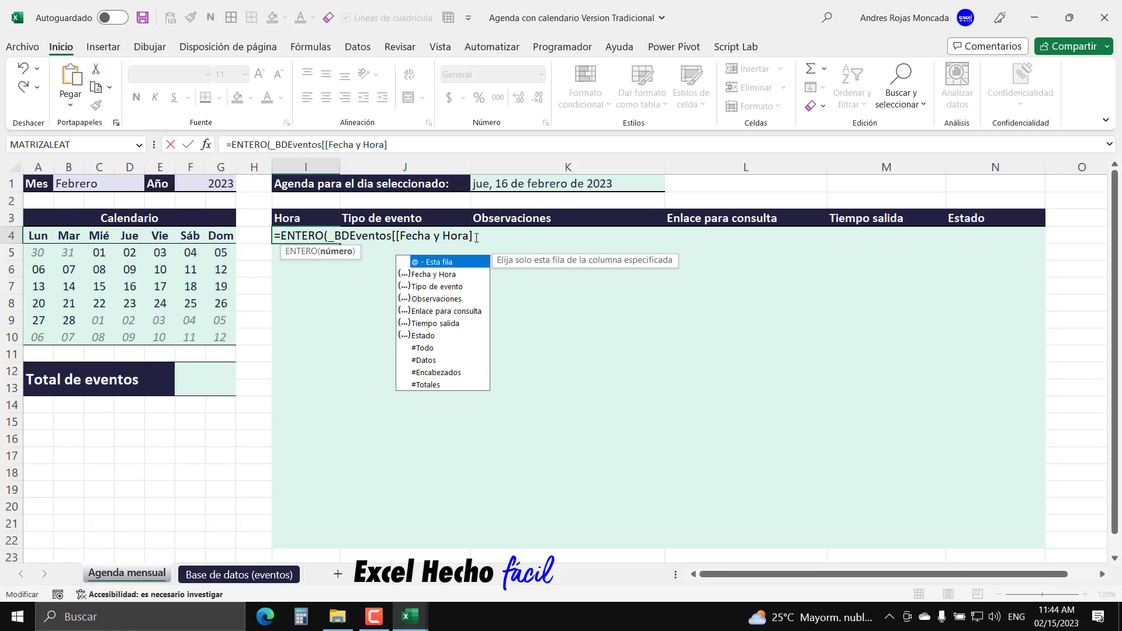
pyautogui.click(477, 237)
pyautogui.write(':')
pyautogui.hotkey('ctrl', 'v')
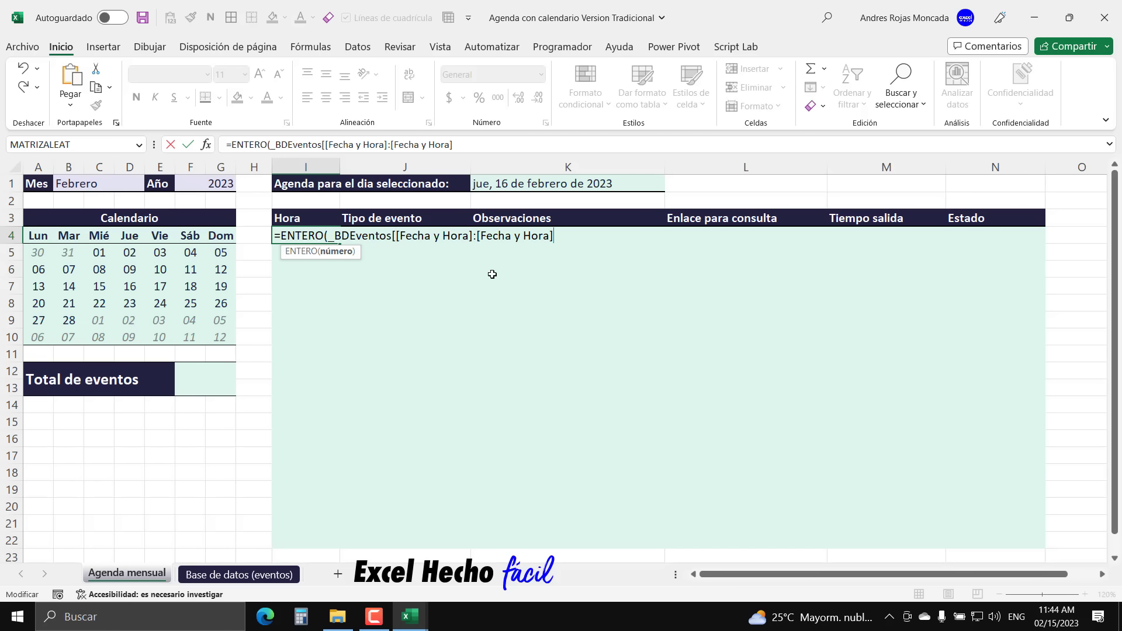
pyautogui.write('])')
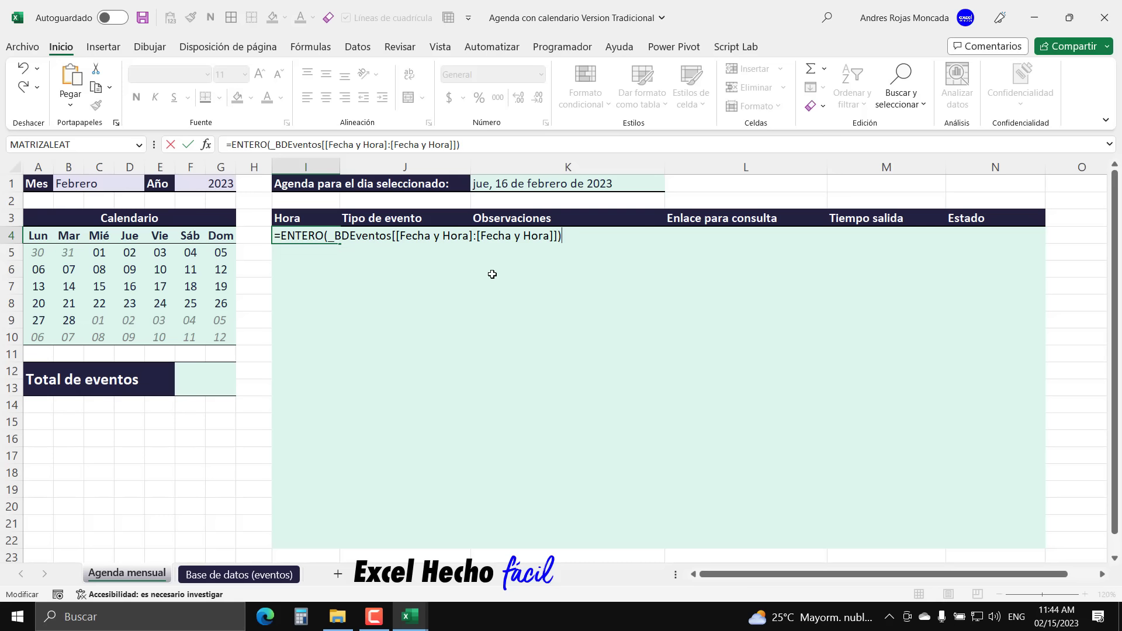
# - Evaluate the whole ENTERO expression and its date-time argument in the I4 formula, restoring the formula after each preview
pyautogui.press('F9')
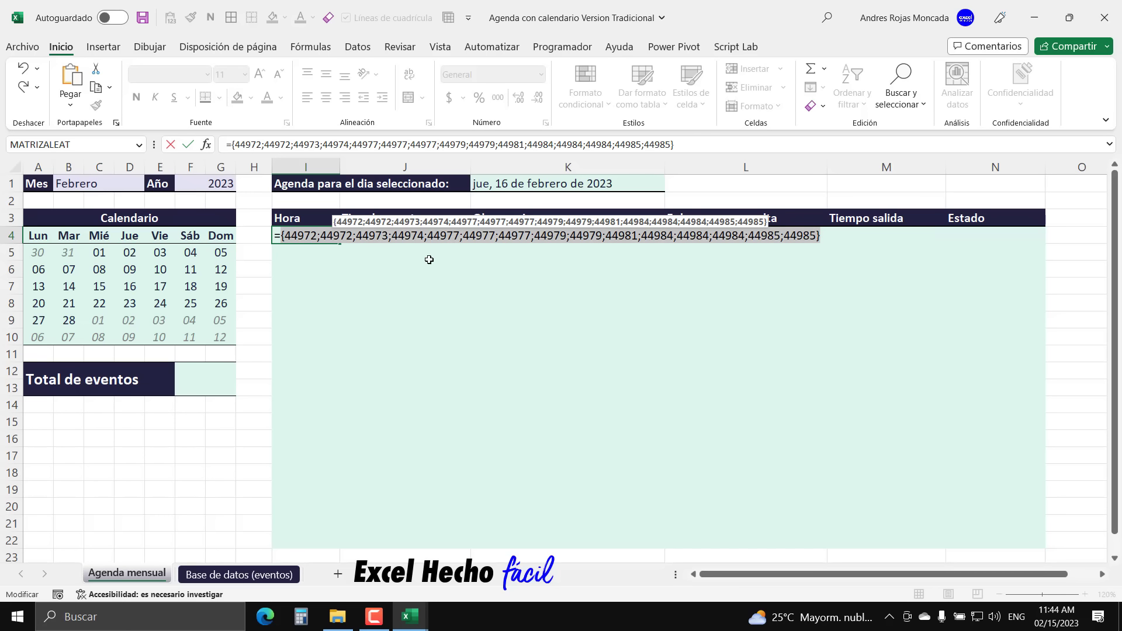
pyautogui.hotkey('ctrl', 'z')
pyautogui.click(331, 237)
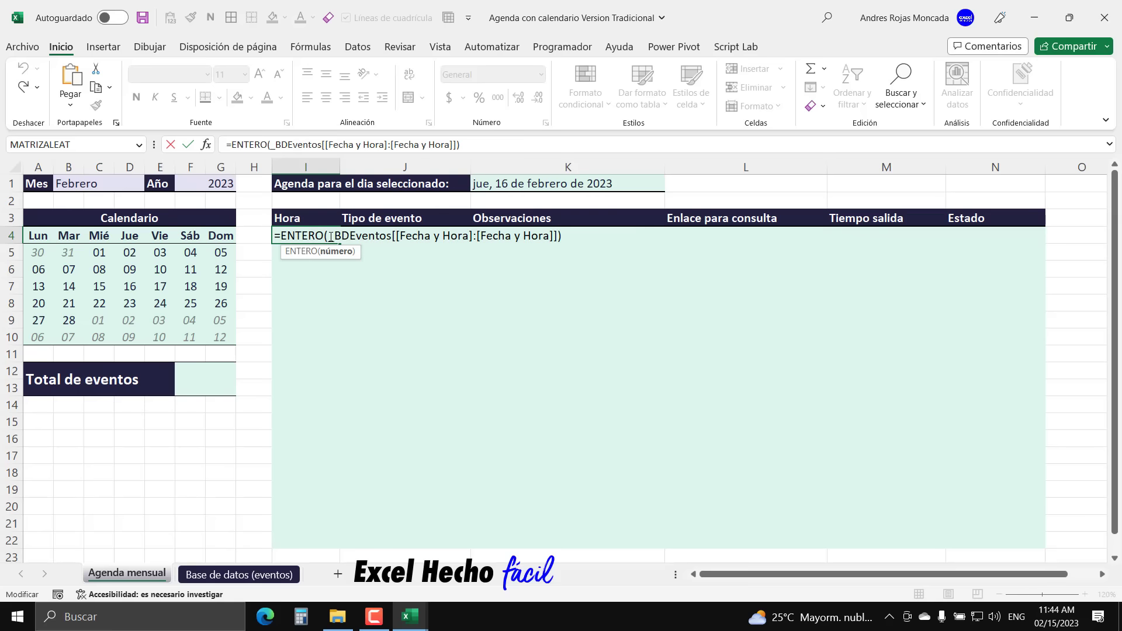
pyautogui.click(339, 251)
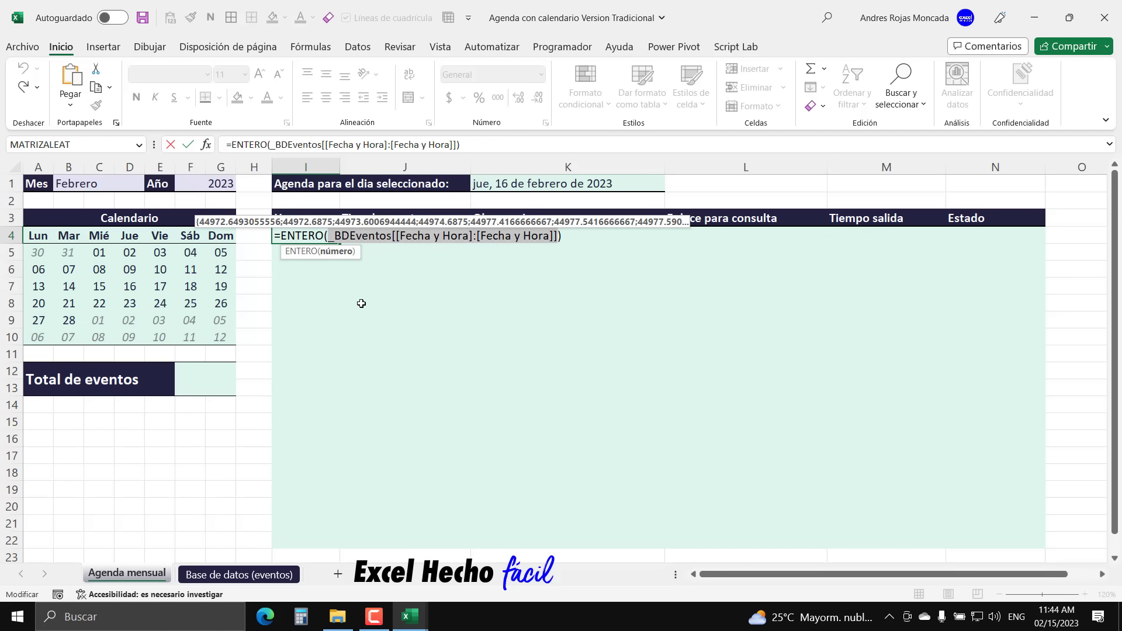
pyautogui.press('F9')
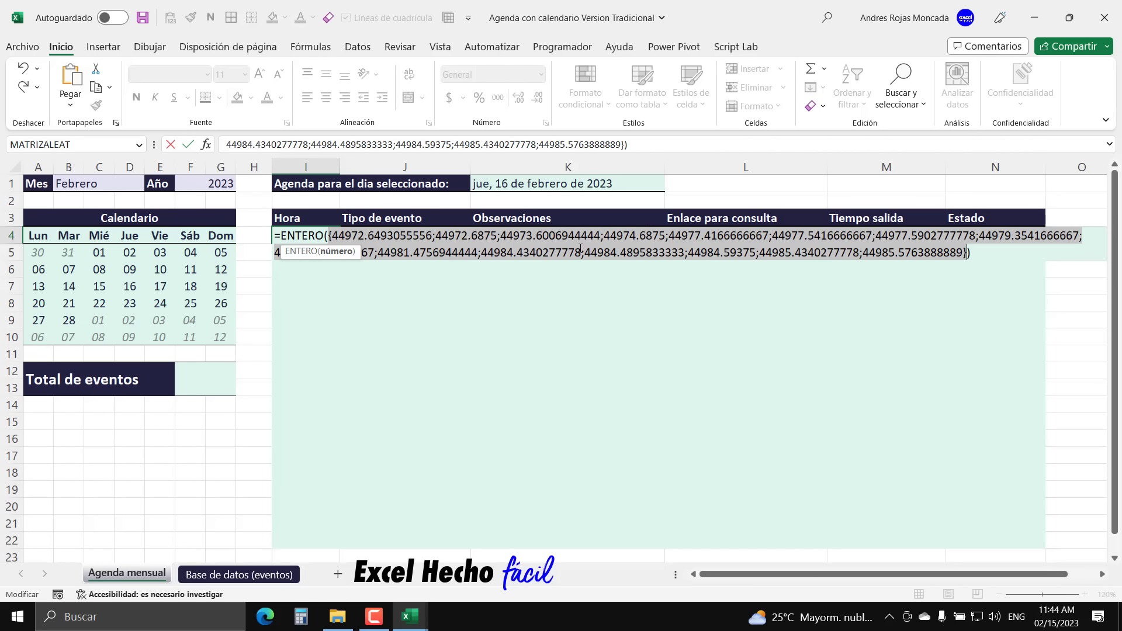
pyautogui.hotkey('ctrl', 'z')
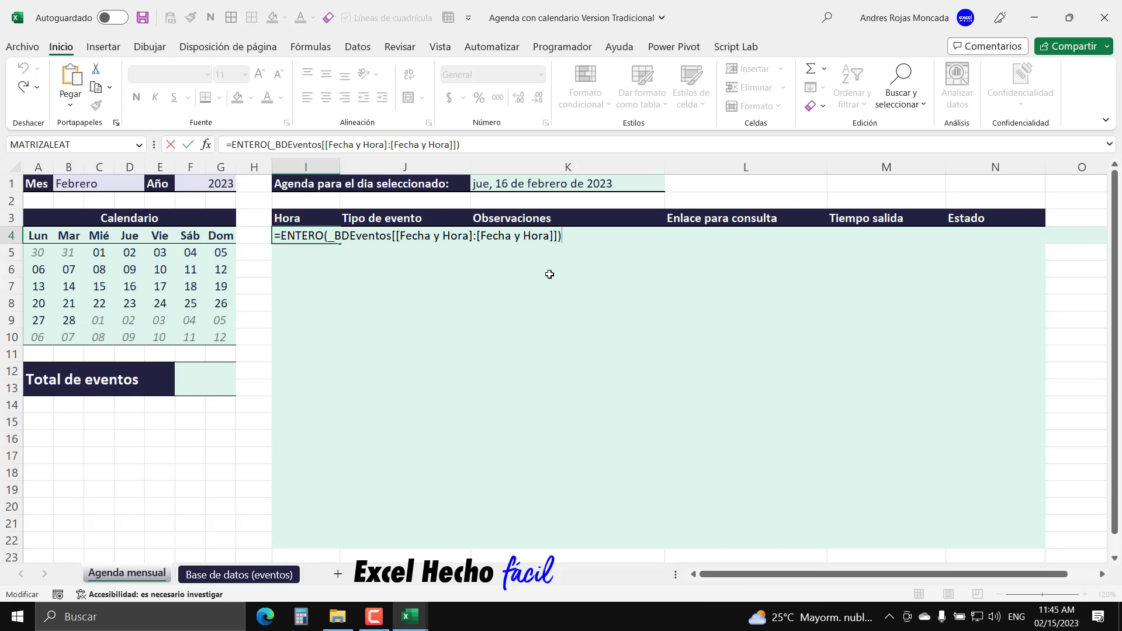
# - Compare the ENTERO result with the selected day in $K$1, preview the comparison array and restore the formula
pyautogui.write('=')
pyautogui.click(535, 185)
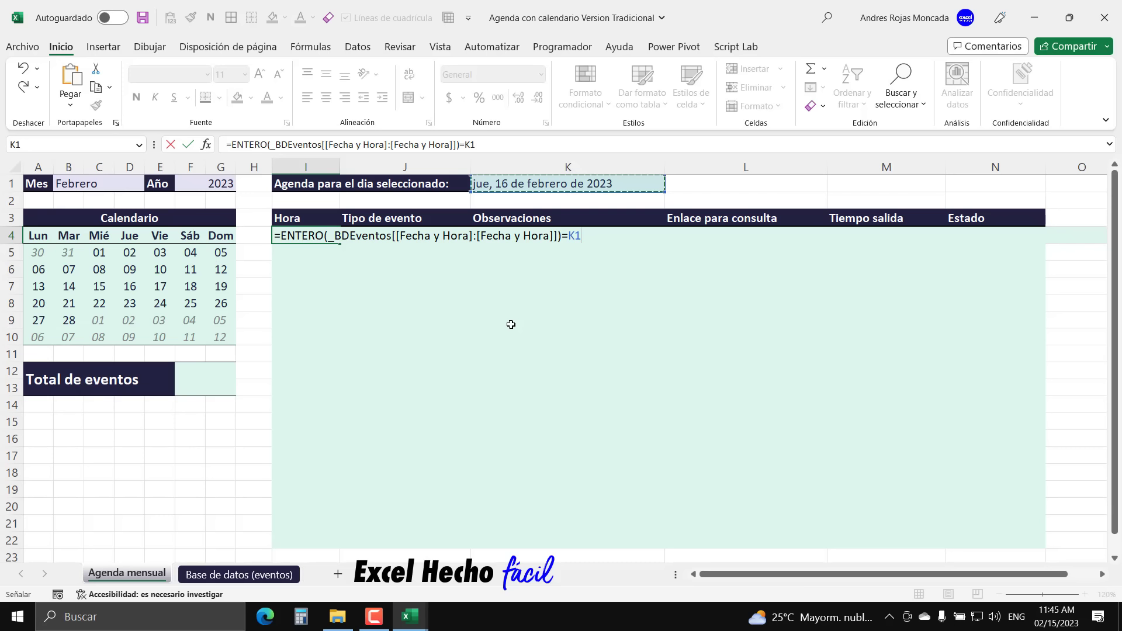
pyautogui.press('F4')
pyautogui.press('F9')
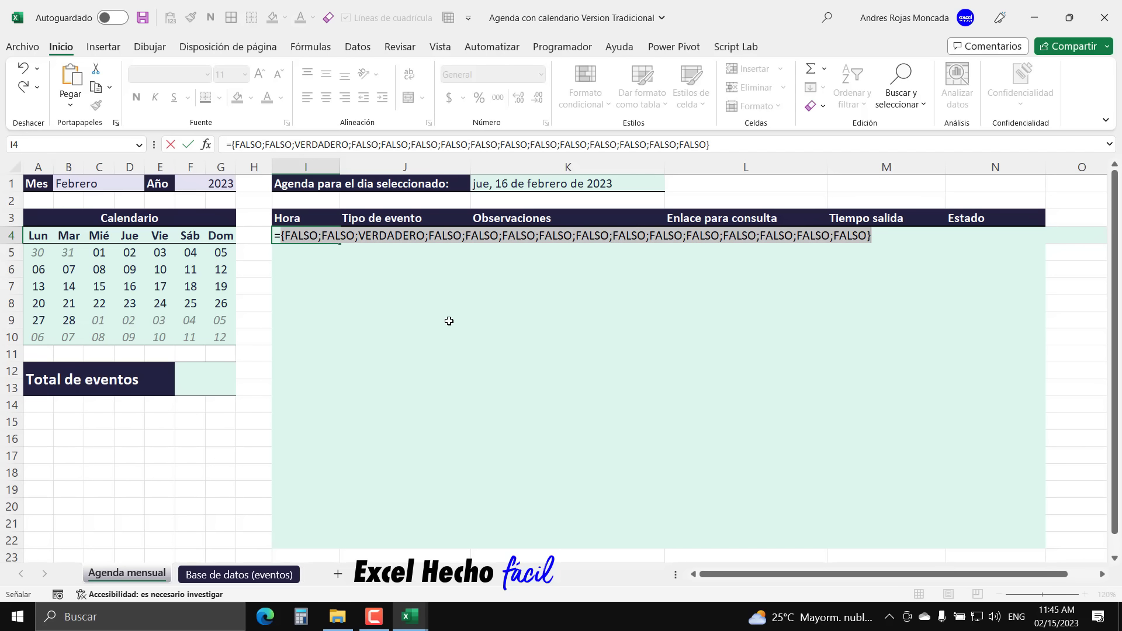
pyautogui.hotkey('ctrl', 'z')
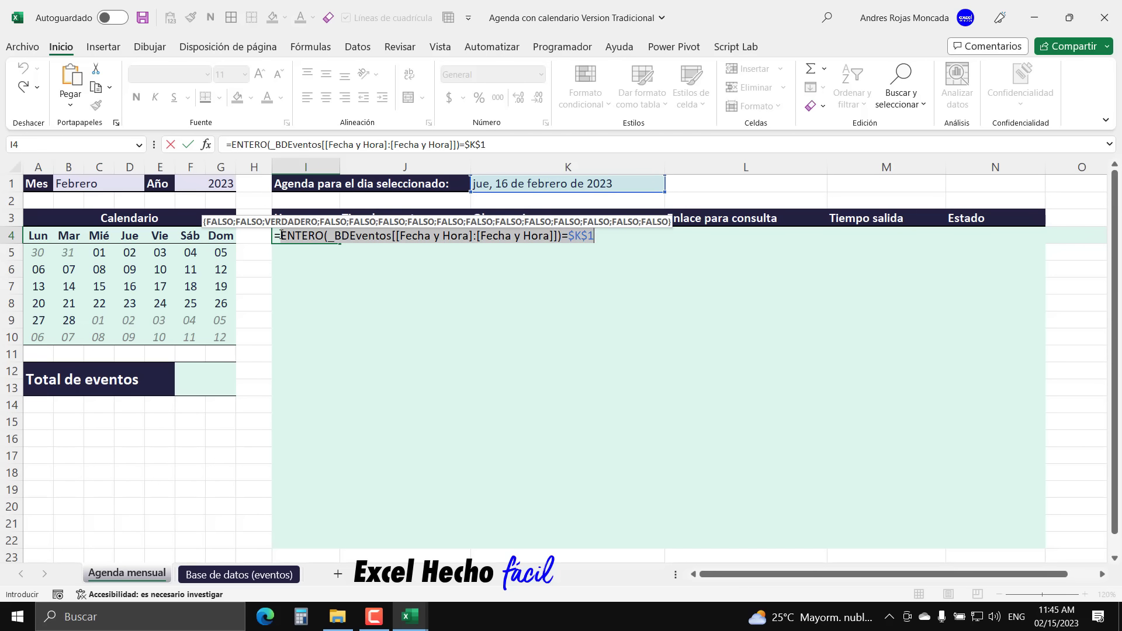
# - Wrap the date comparison in an SI function as its logical test and move on to the value-if-true argument
pyautogui.click(280, 236)
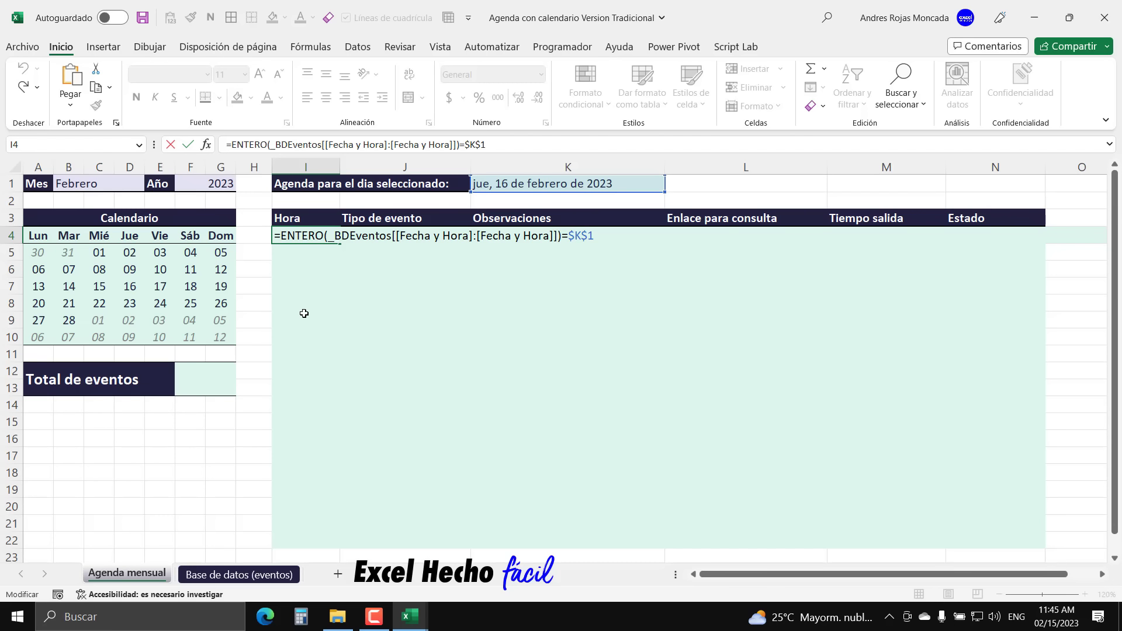
pyautogui.write('si')
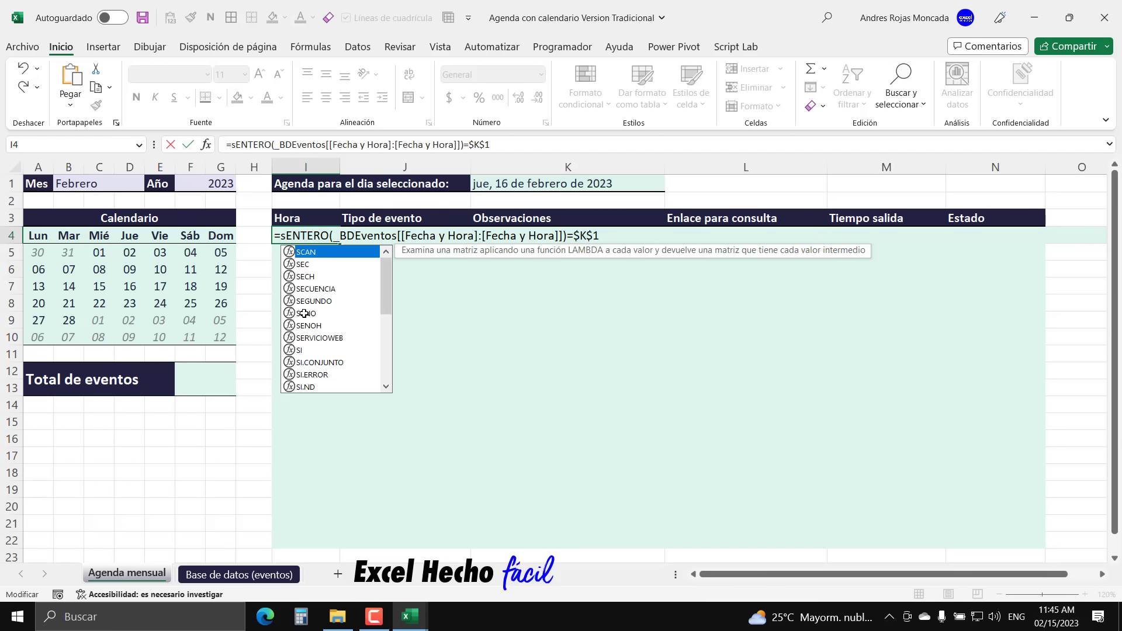
pyautogui.press('Tab')
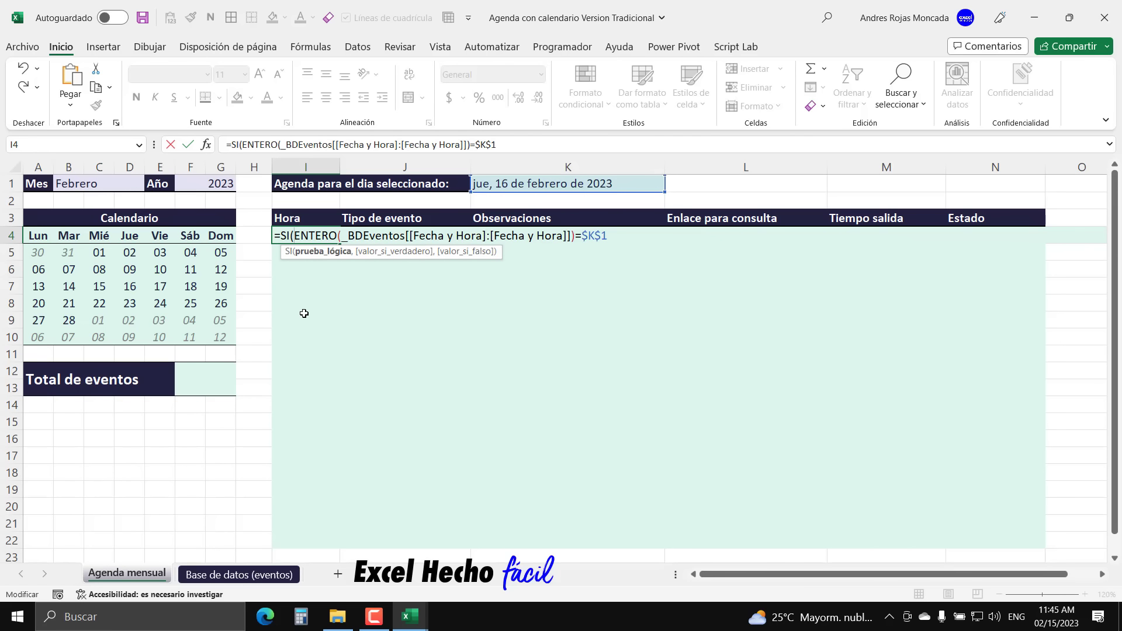
pyautogui.click(321, 252)
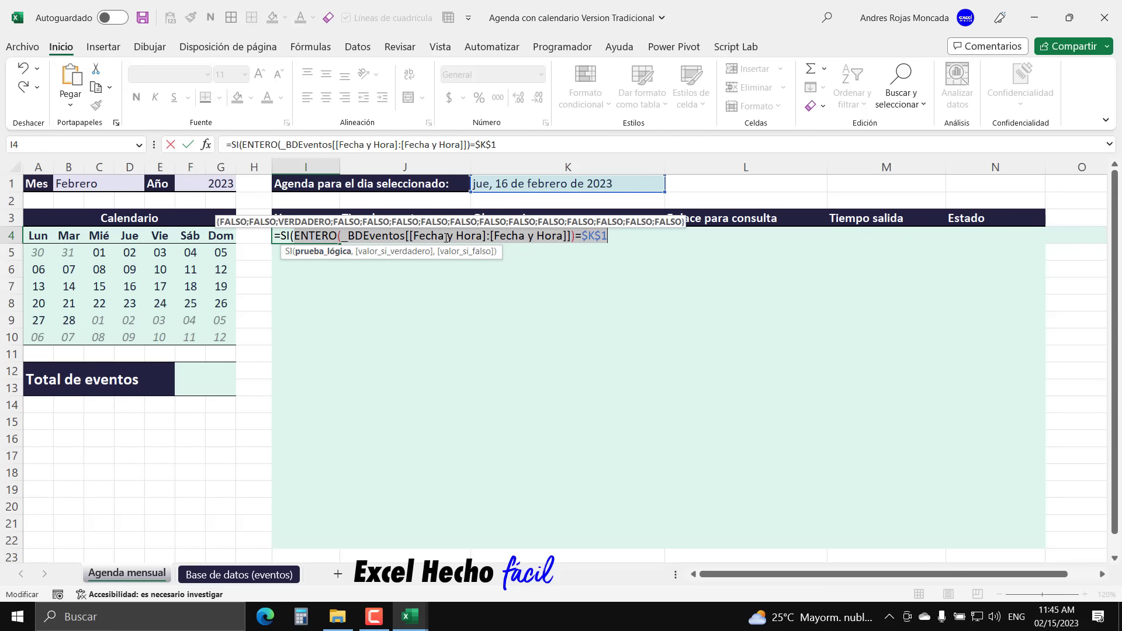
pyautogui.click(614, 236)
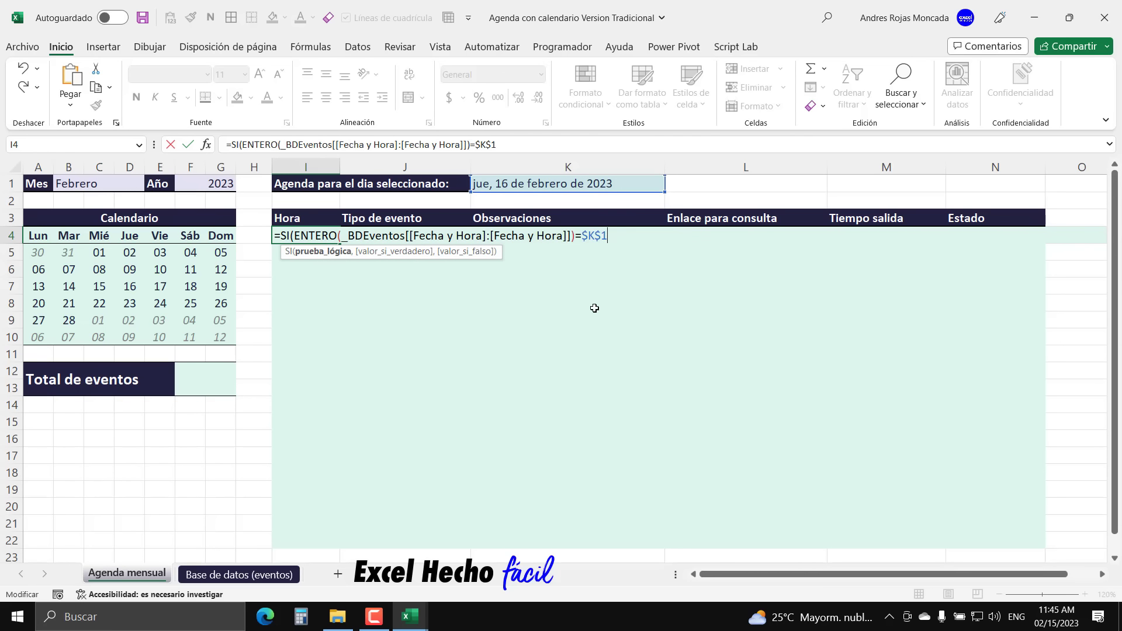
pyautogui.write(',')
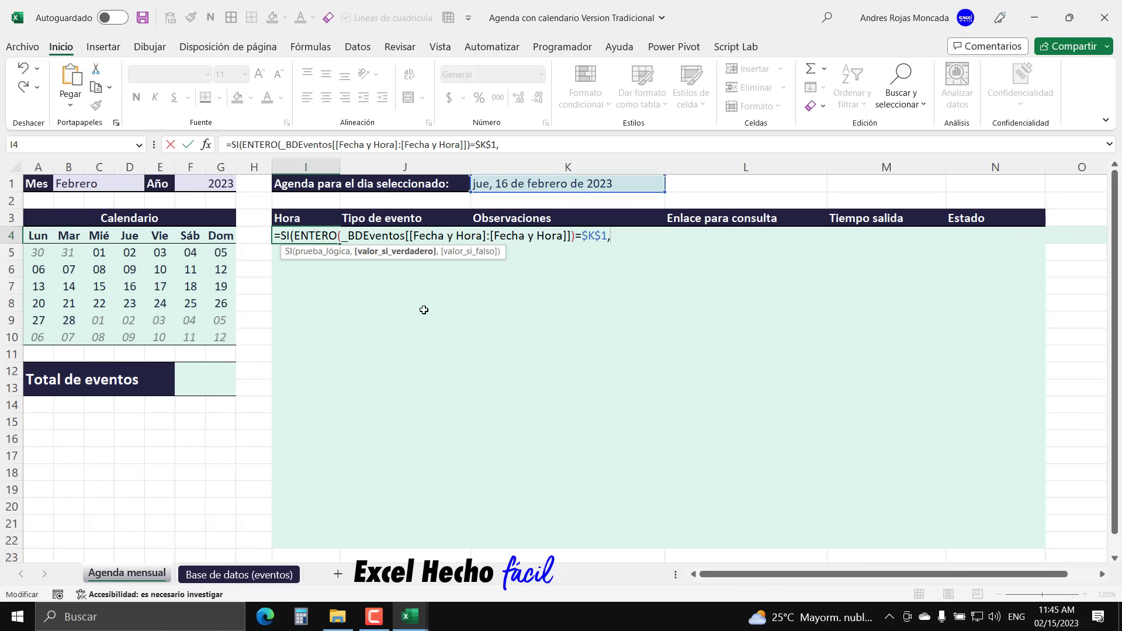
# - Enter FILA(_BDEventos[Estado] as the value-if-true argument of SI
pyautogui.write('FILA(')
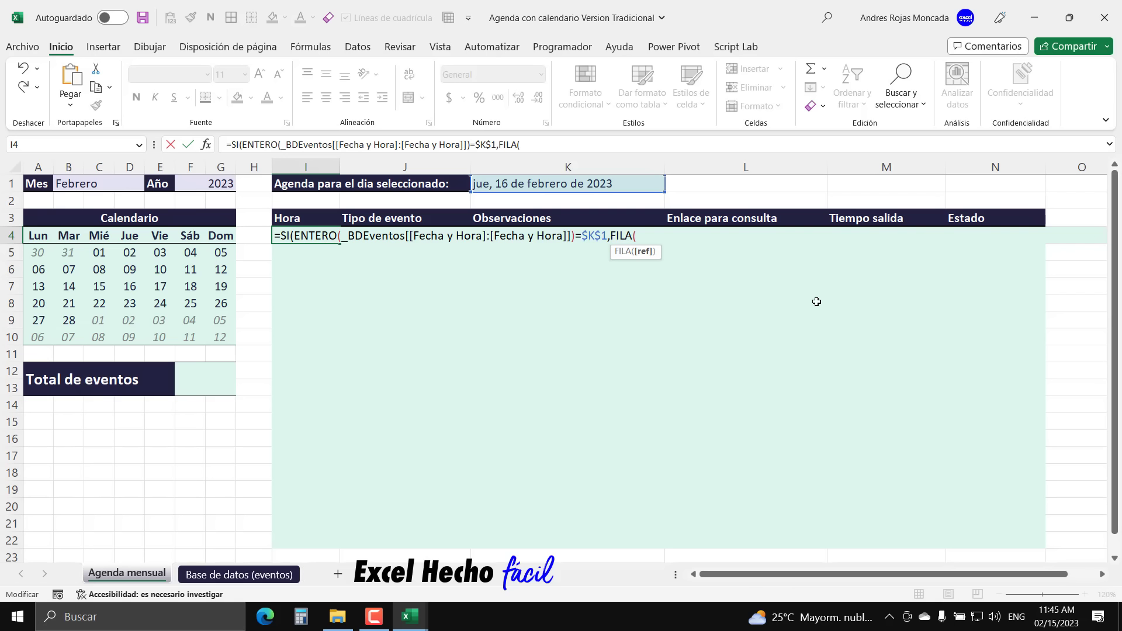
pyautogui.write('_')
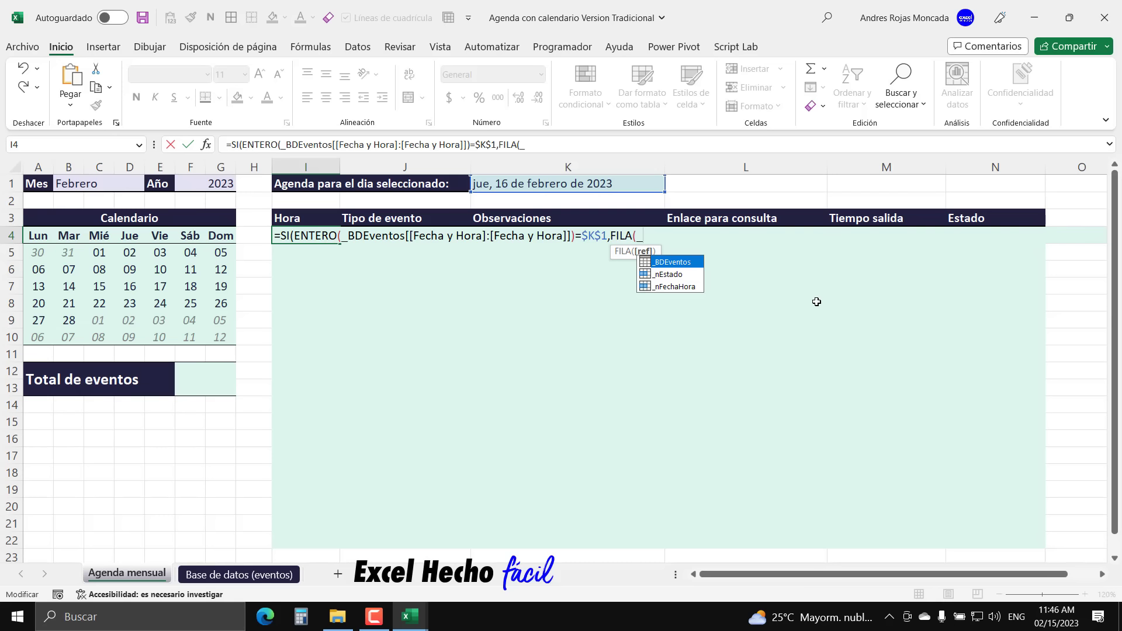
pyautogui.press('Tab')
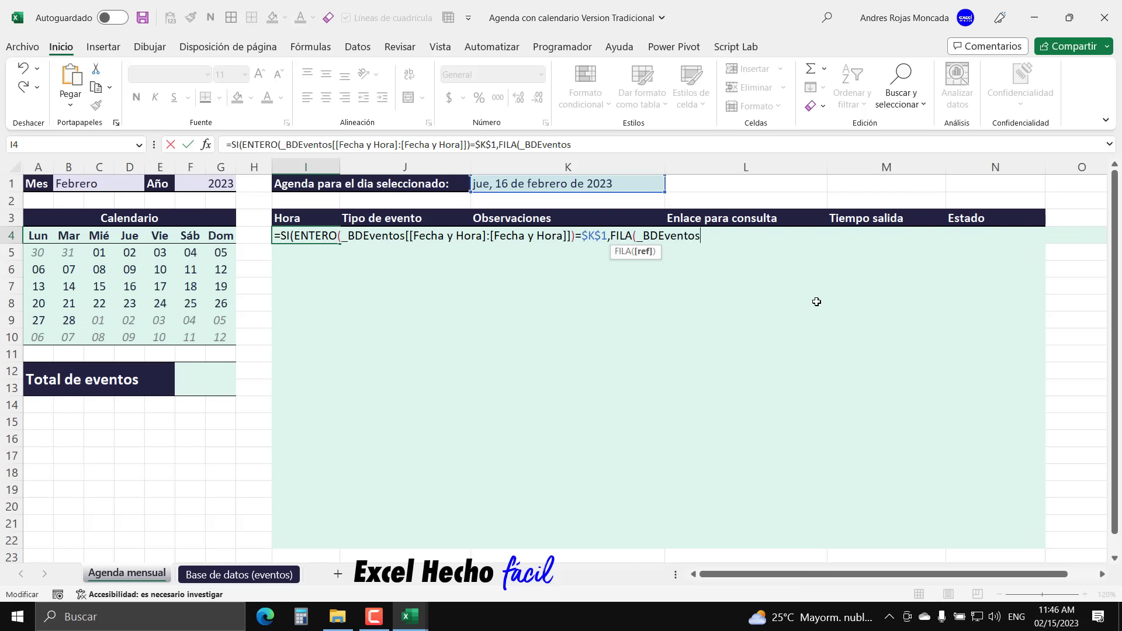
pyautogui.write('[')
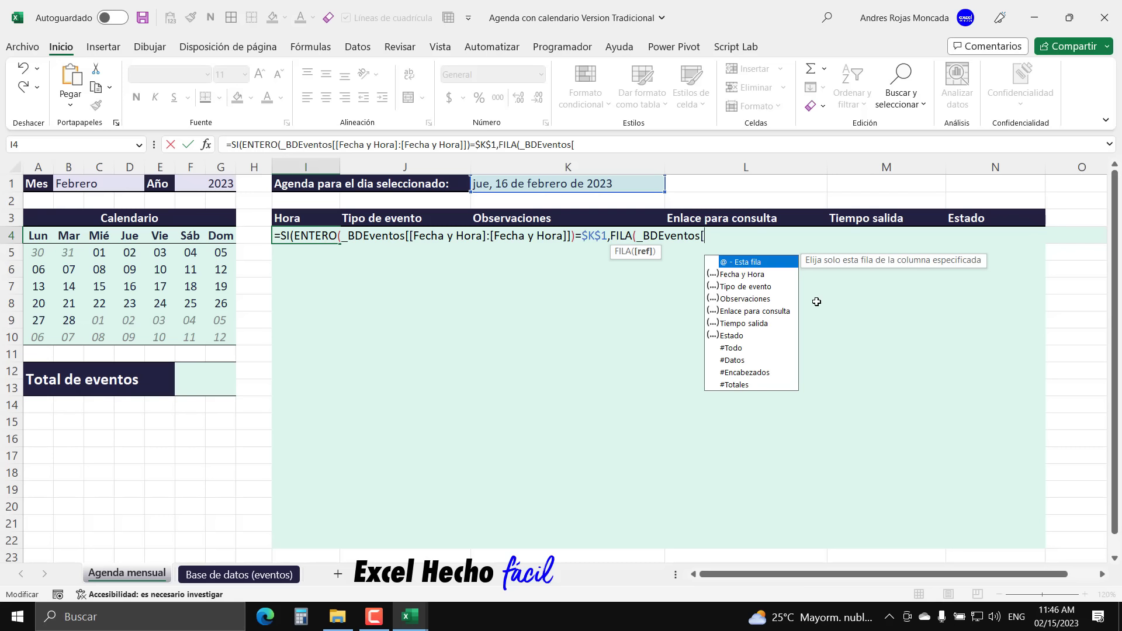
pyautogui.doubleClick(732, 336)
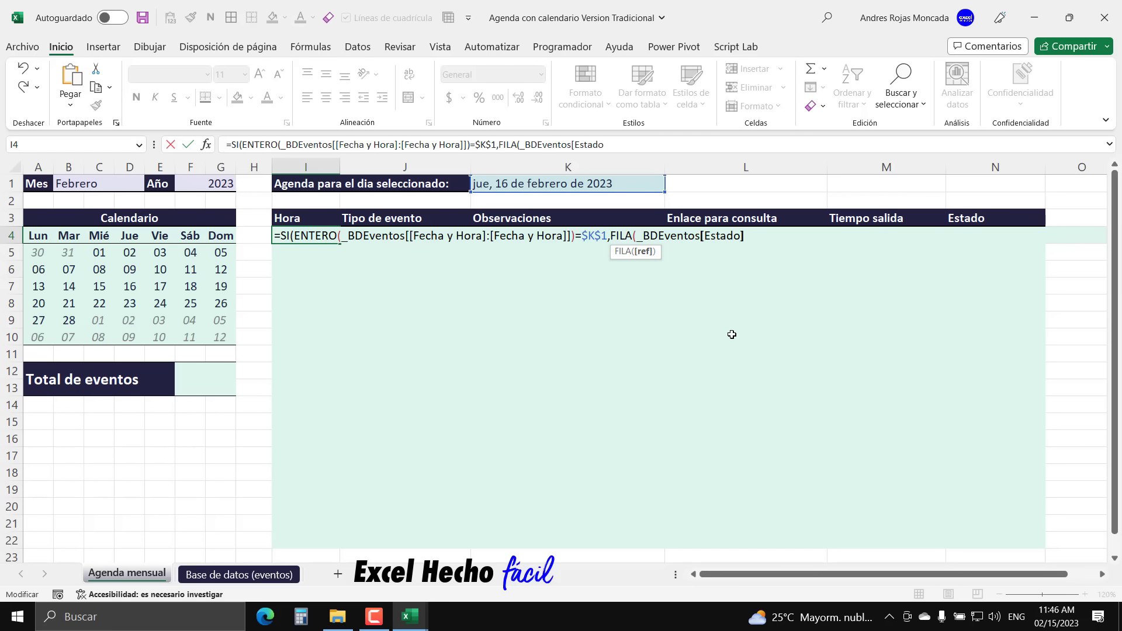
pyautogui.write(']')
# - Make the FILA reference absolute as _BDEventos[[Estado]:[Estado]] and close the FILA parenthesis
pyautogui.moveTo(700, 235); pyautogui.dragTo(749, 235)
pyautogui.hotkey('ctrl', 'c')
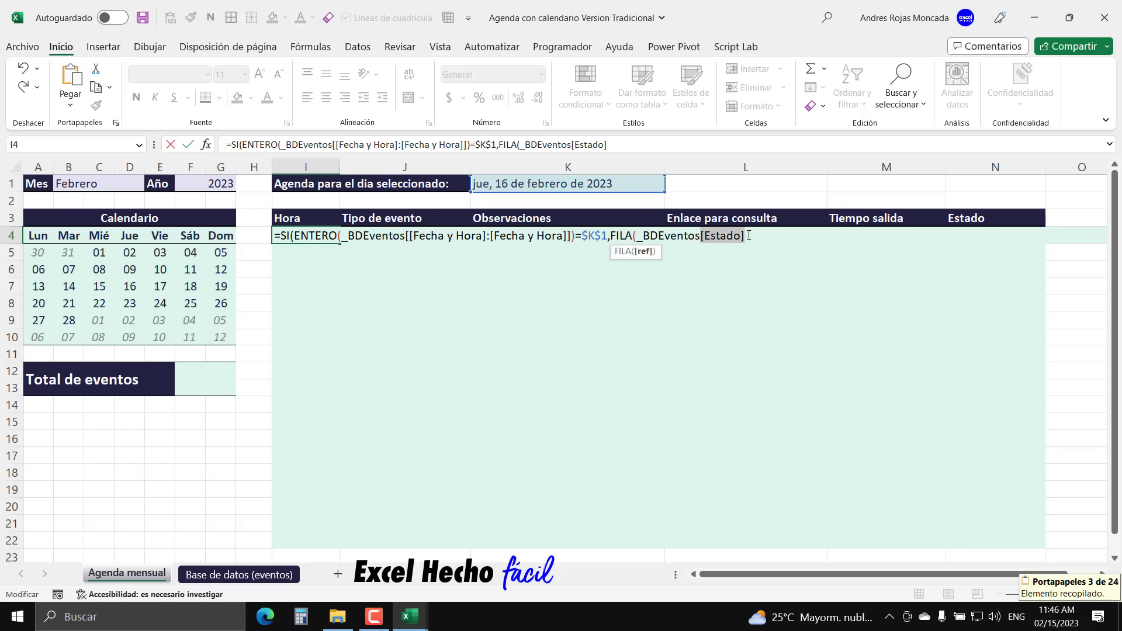
pyautogui.click(700, 235)
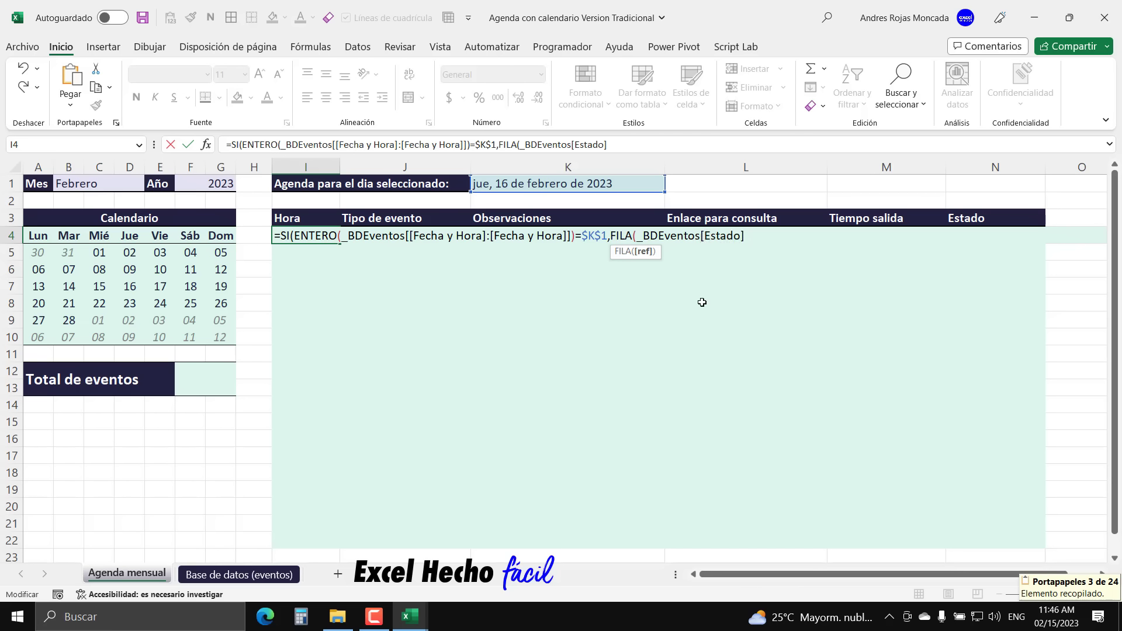
pyautogui.write('[')
pyautogui.click(756, 236)
pyautogui.write(':')
pyautogui.hotkey('ctrl', 'v')
pyautogui.write(']')
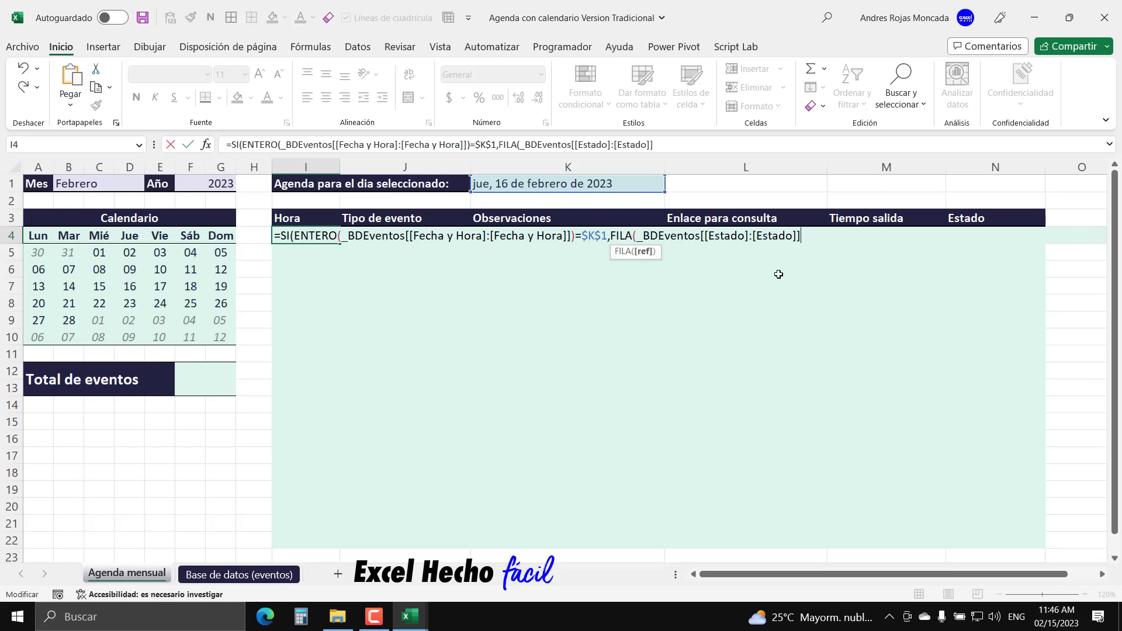
pyautogui.write(')')
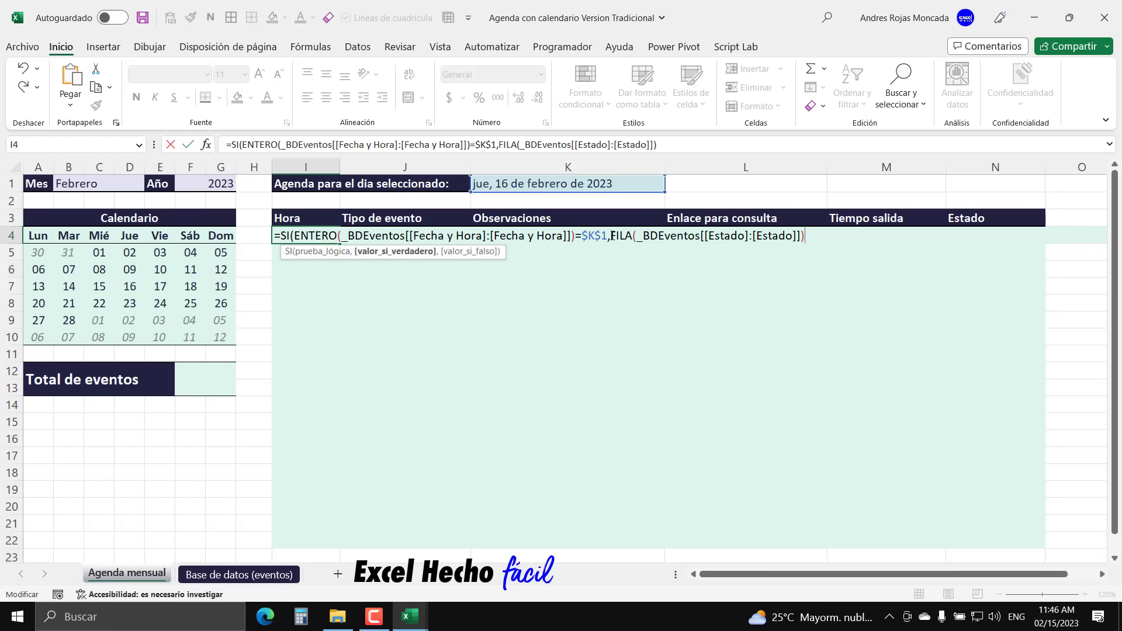
# - Evaluate the FILA part of the formula to preview the row numbers, then restore the expression
pyautogui.moveTo(611, 237); pyautogui.dragTo(807, 237)
pyautogui.press('F9')
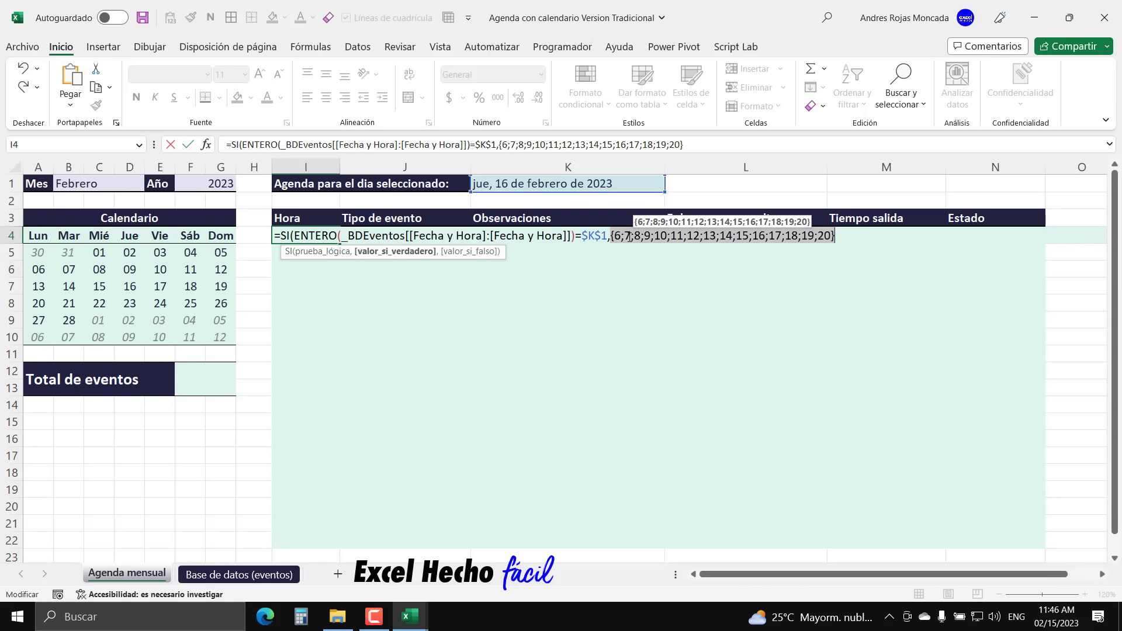
pyautogui.hotkey('ctrl', 'z')
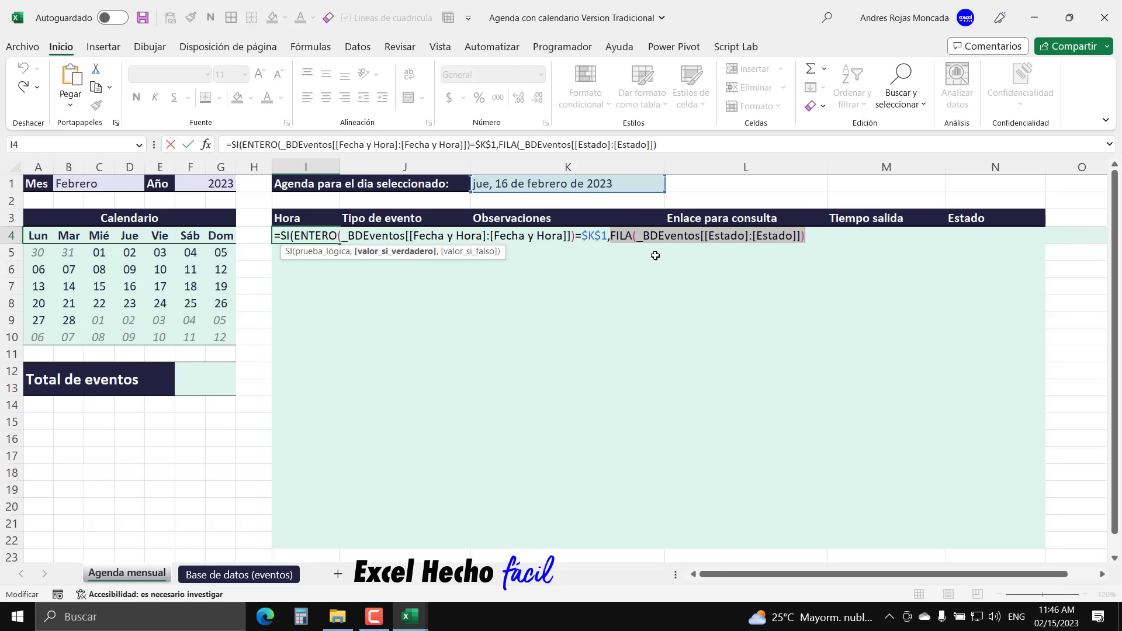
pyautogui.press('Right')
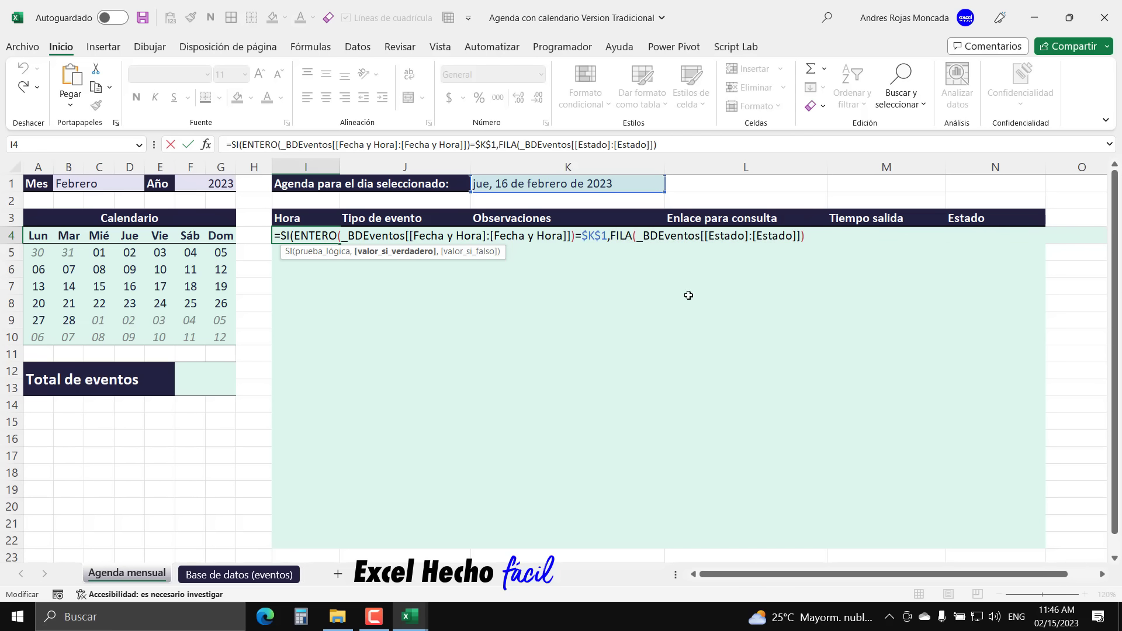
# - Subtract a FILA(INDICE( expression from the row numbers, reusing _BDEventos[[Estado]:[Estado]] as the INDICE array
pyautogui.write('-FILA(')
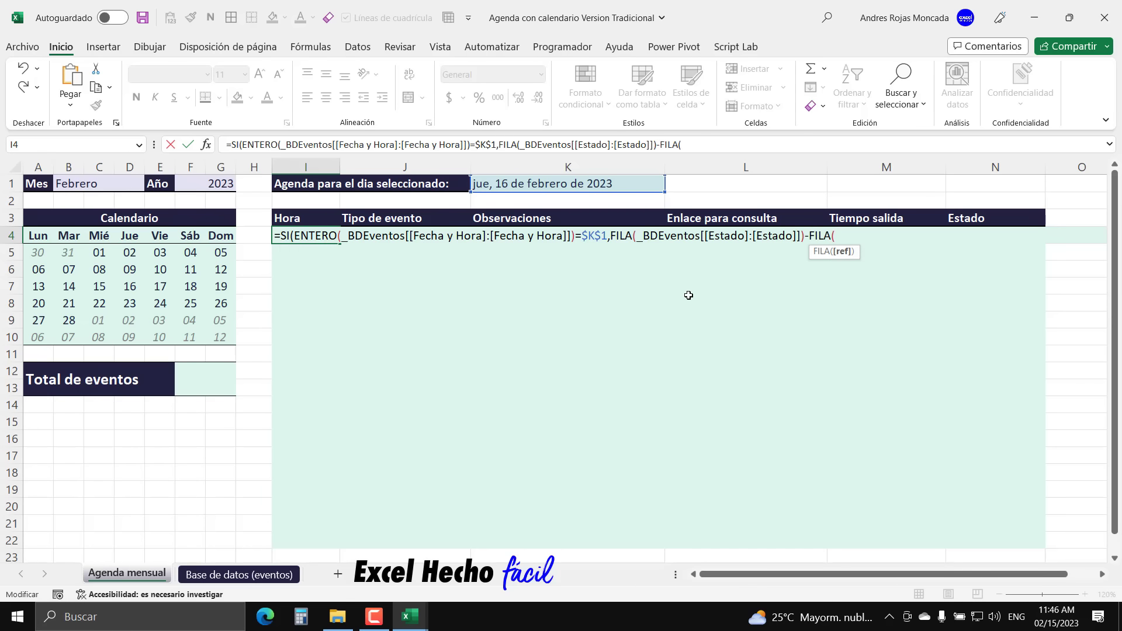
pyautogui.write('INDICE(')
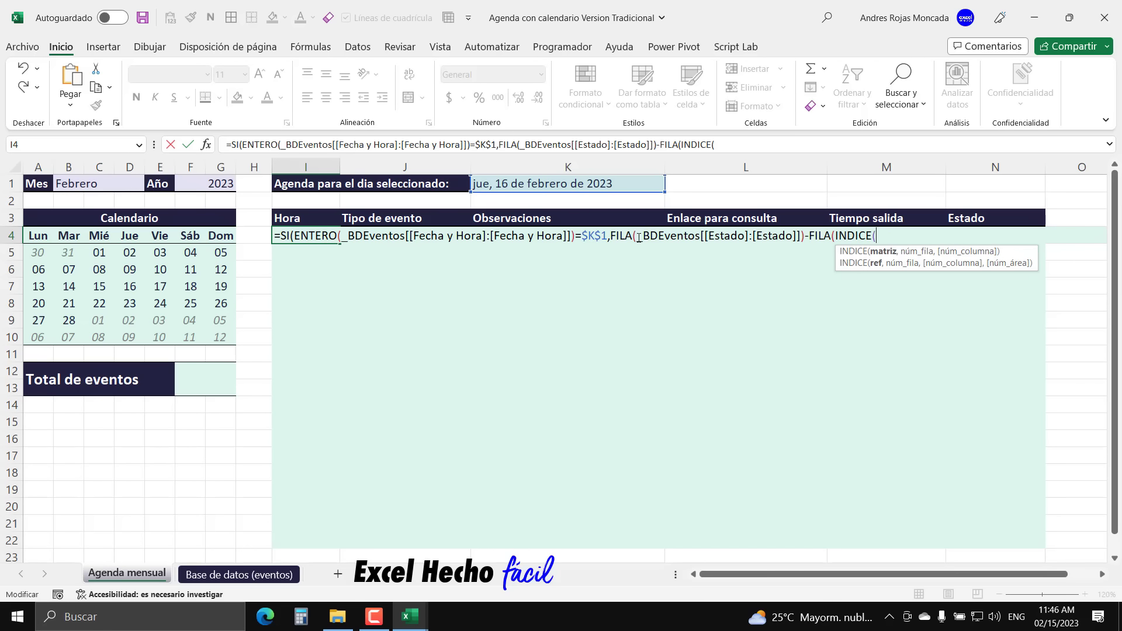
pyautogui.moveTo(637, 235); pyautogui.dragTo(802, 235)
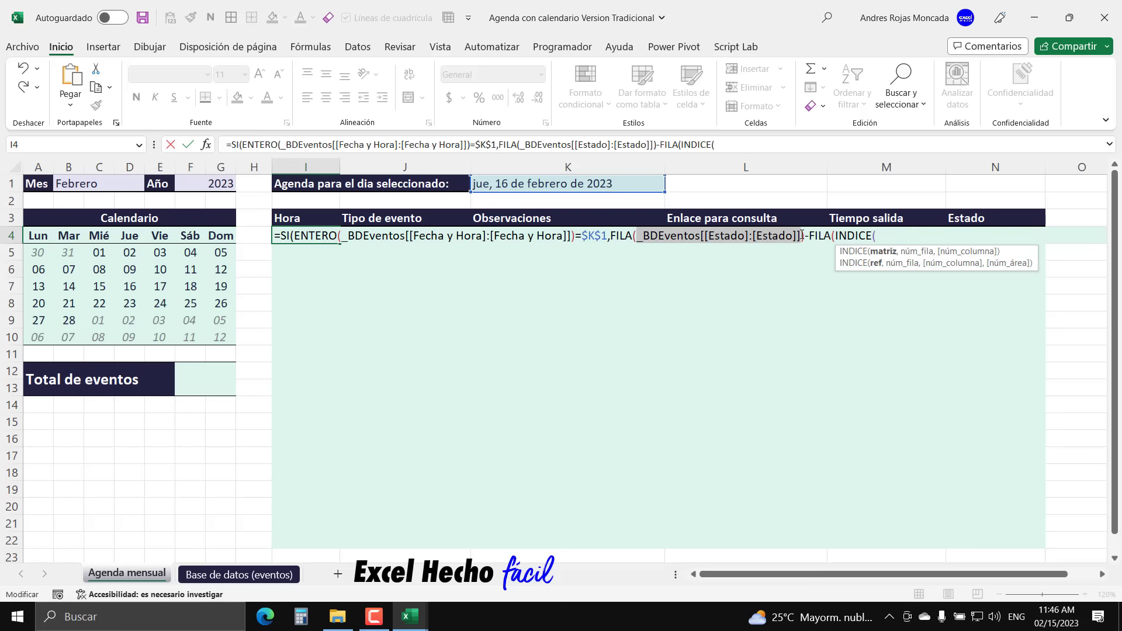
pyautogui.hotkey('ctrl', 'c')
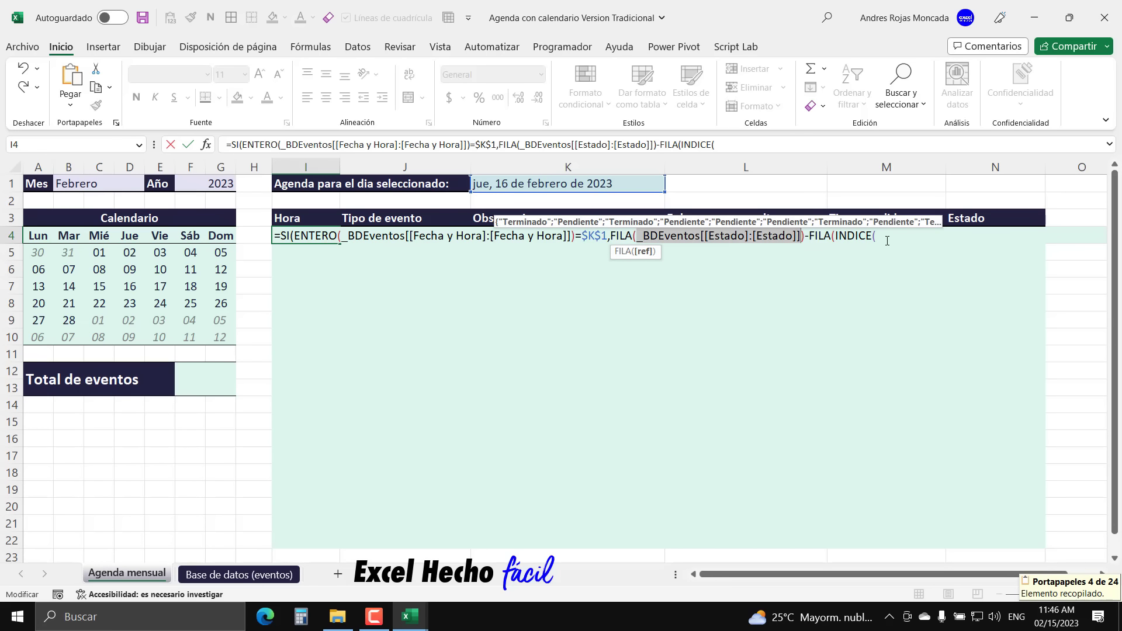
pyautogui.press('End')
pyautogui.hotkey('ctrl', 'v')
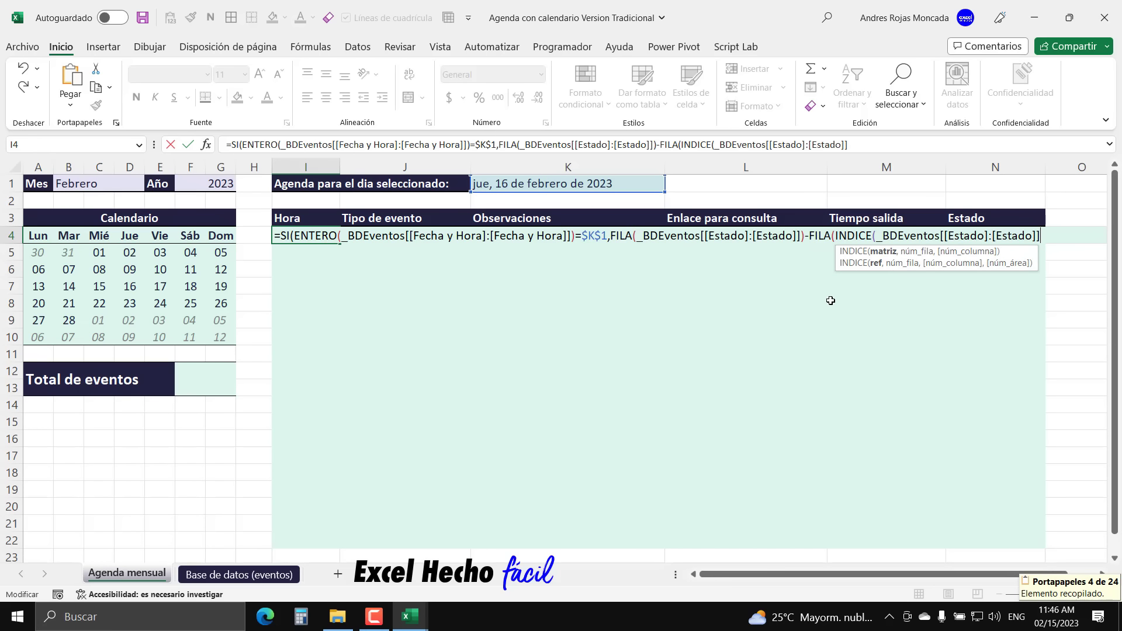
# - Set 1 as the row number of INDICE and close the INDICE and FILA parentheses
pyautogui.write(',1')
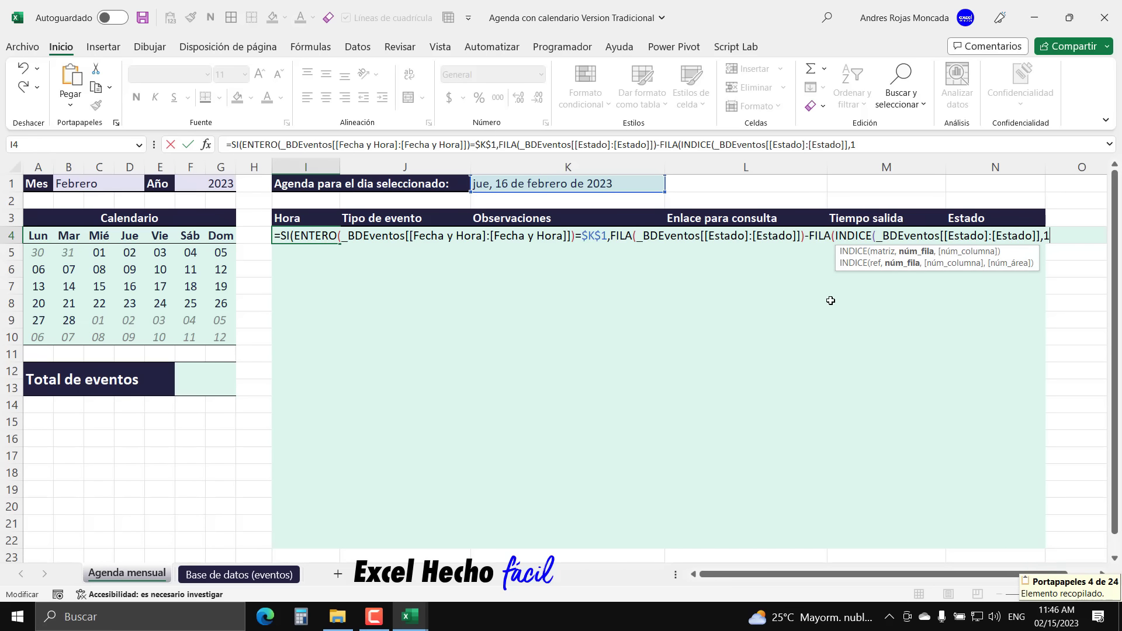
pyautogui.write(')')
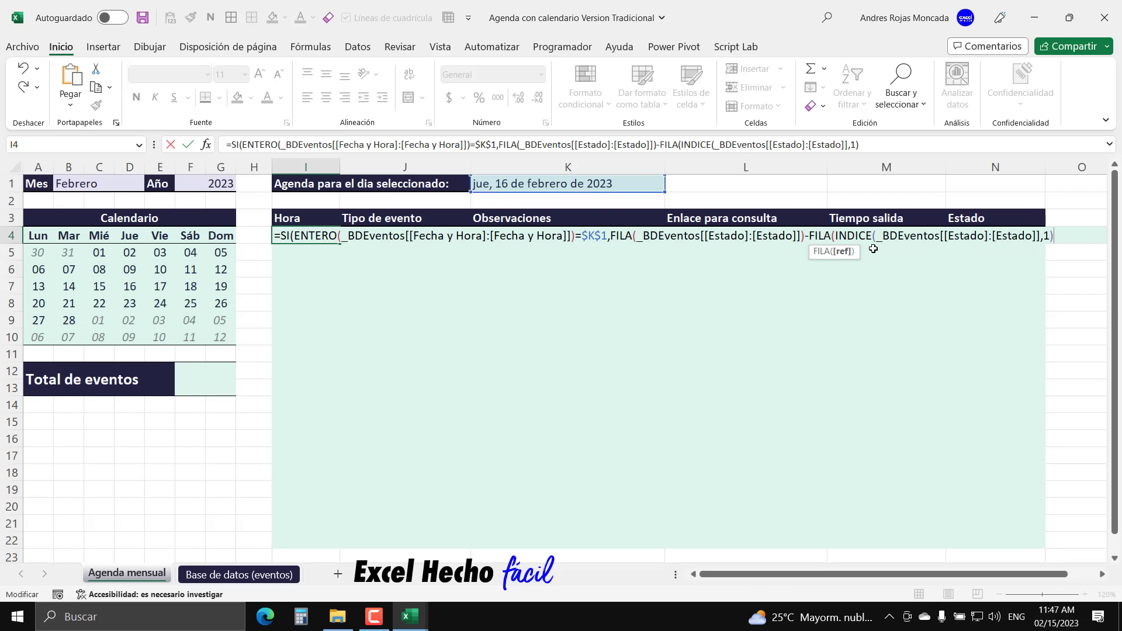
pyautogui.write(')')
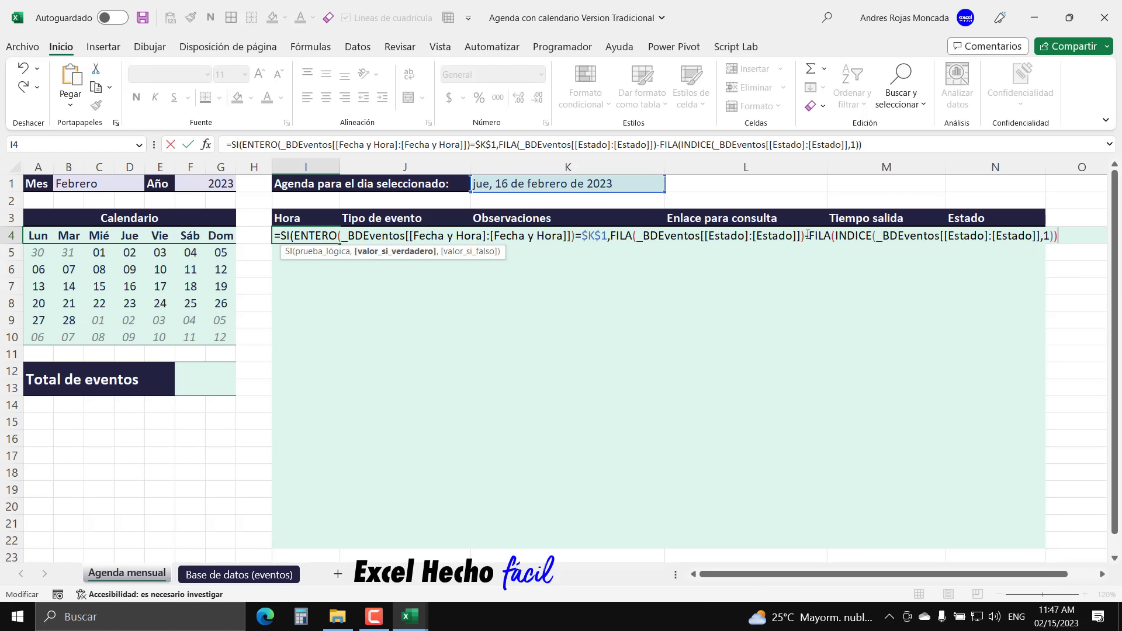
# - Evaluate the FILA(INDICE()) part and the whole row subtraction to preview their results, restoring the formula after each
pyautogui.moveTo(808, 234); pyautogui.dragTo(1059, 235)
pyautogui.press('F9')
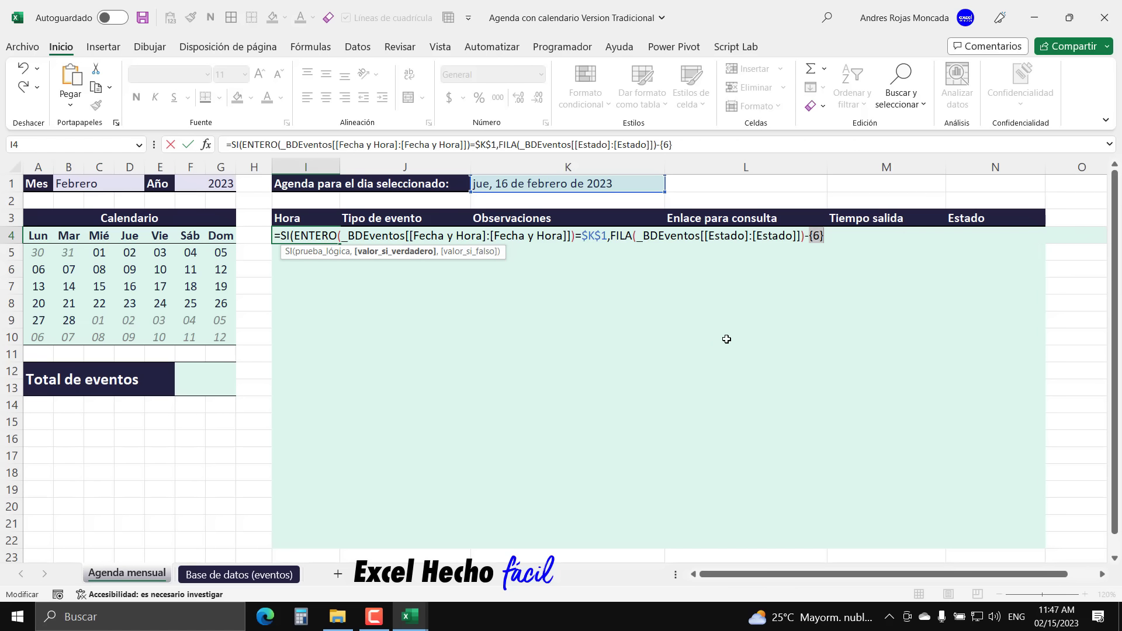
pyautogui.hotkey('ctrl', 'z')
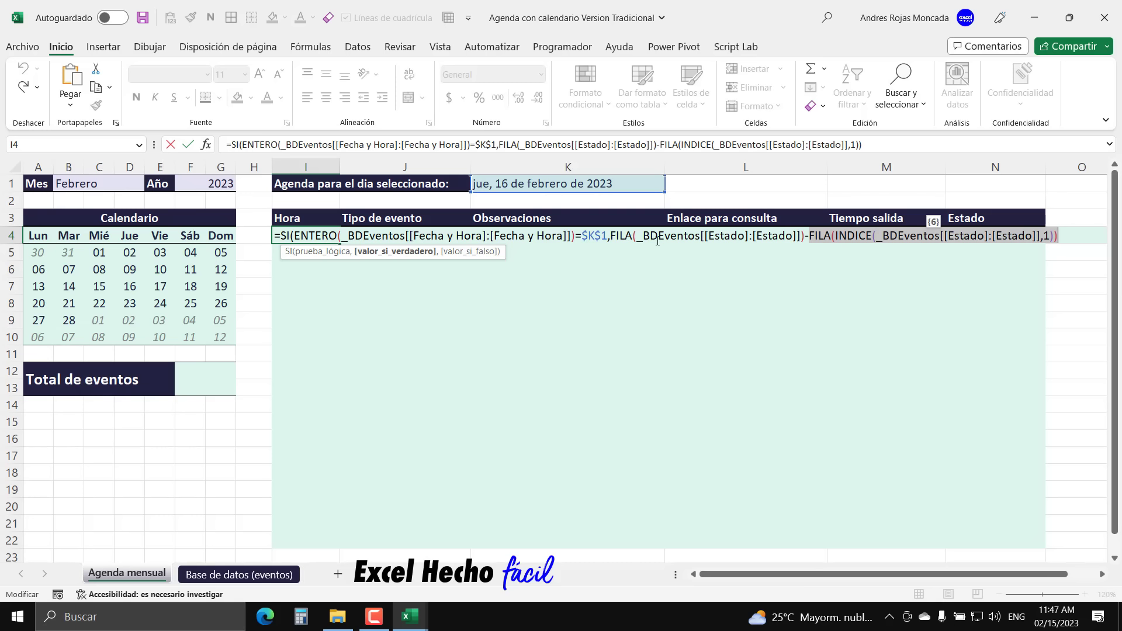
pyautogui.moveTo(1059, 236); pyautogui.dragTo(611, 239)
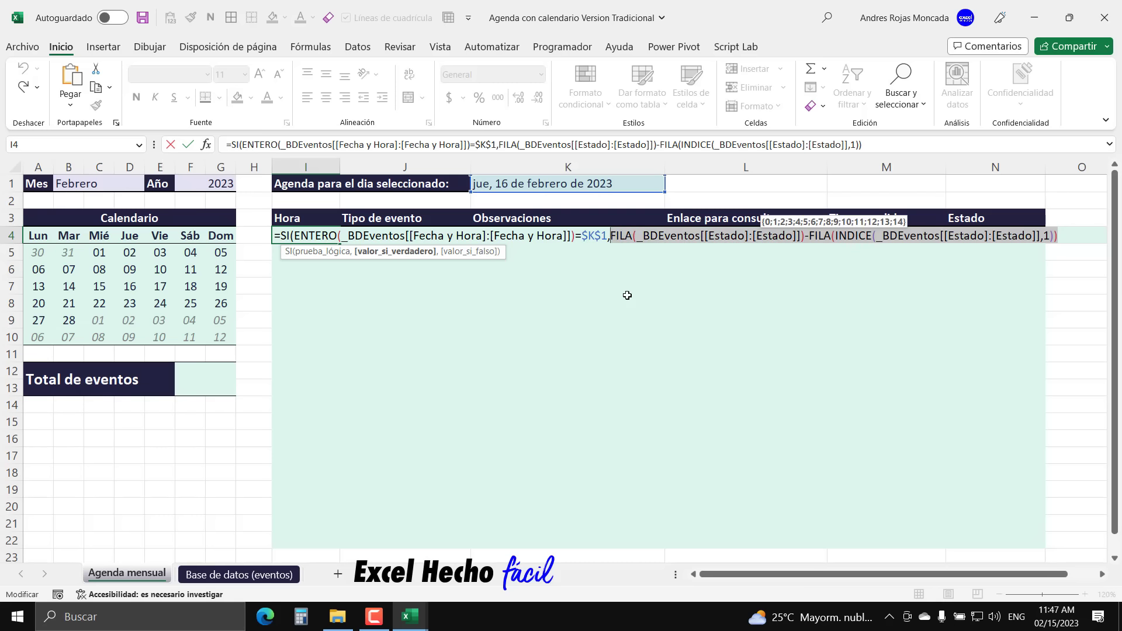
pyautogui.press('F9')
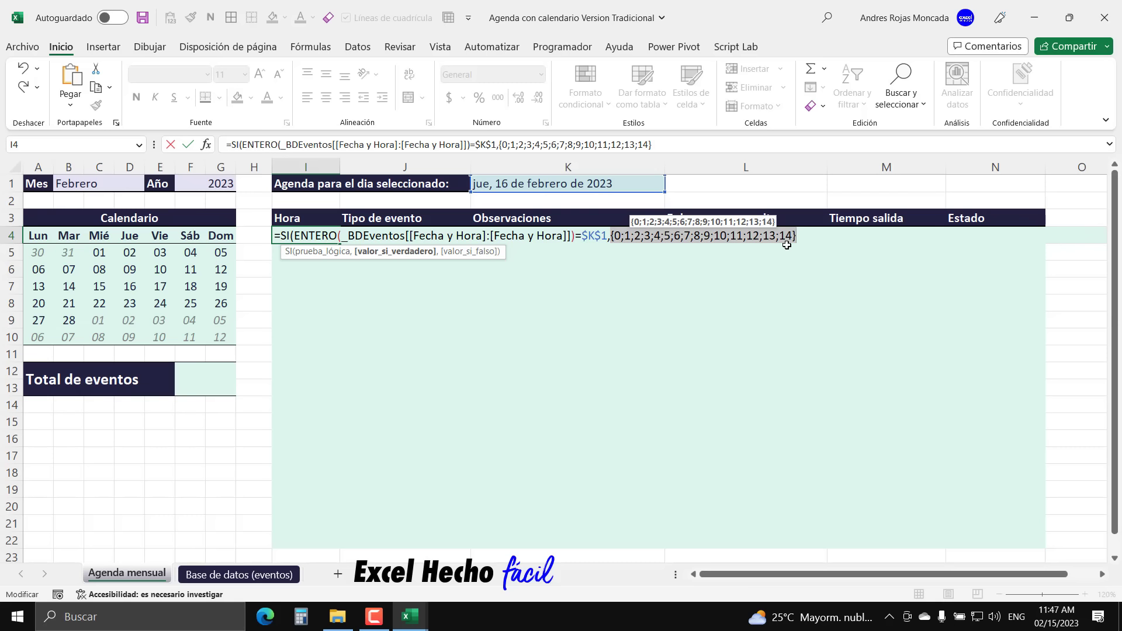
pyautogui.hotkey('ctrl', 'z')
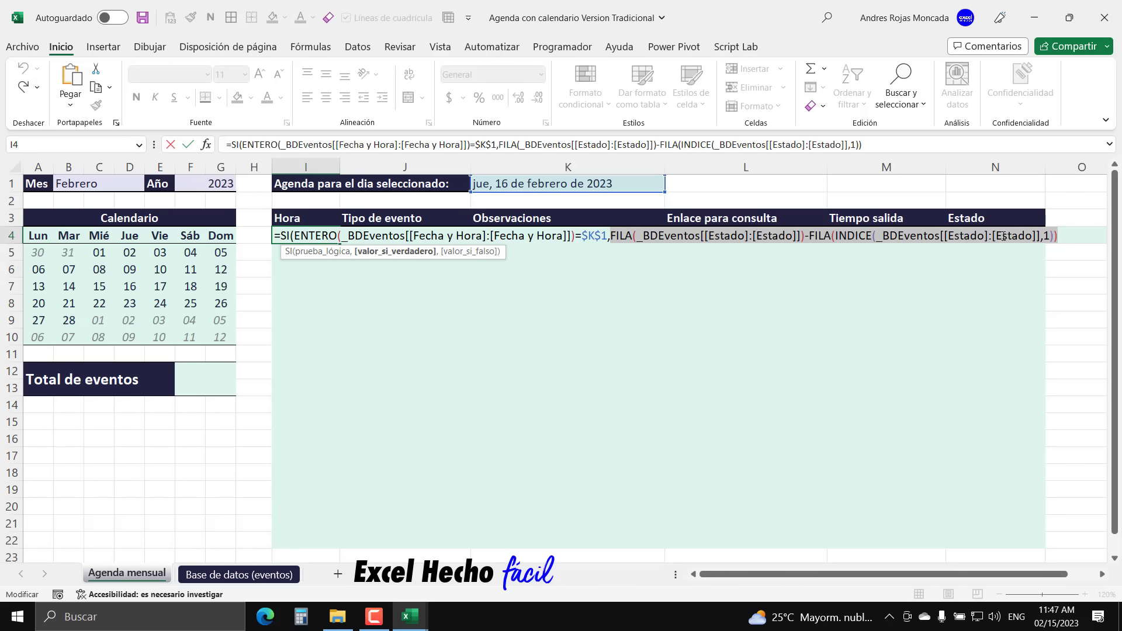
# - Add +1 to the row subtraction, close the SI function, and preview the value-if-true array before restoring the expression
pyautogui.write('1)')
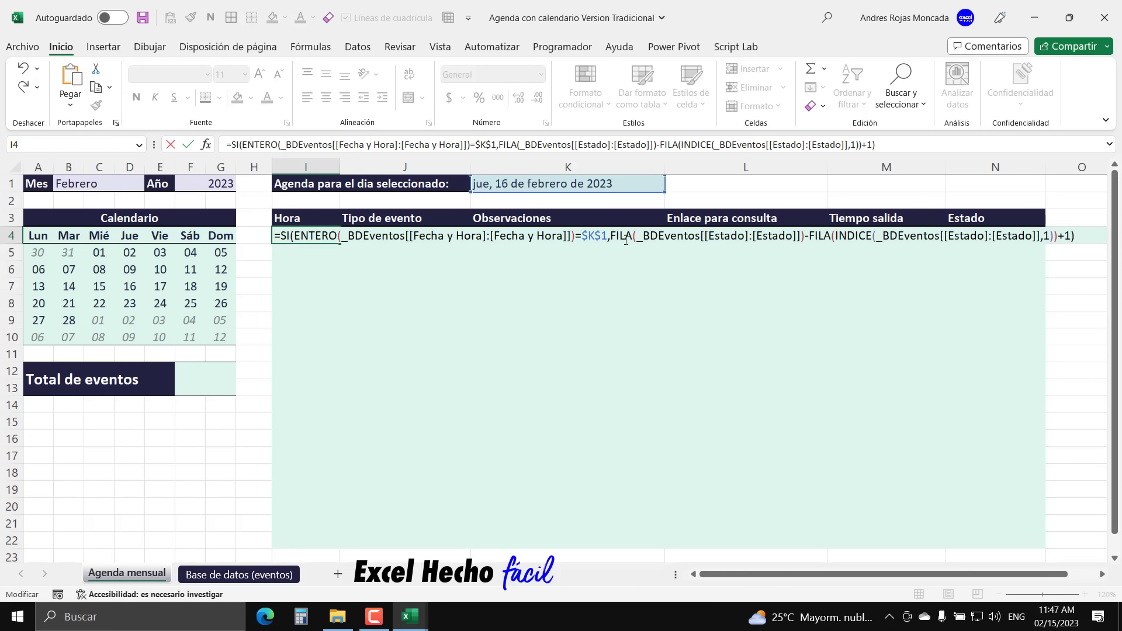
pyautogui.moveTo(612, 237); pyautogui.dragTo(1070, 243)
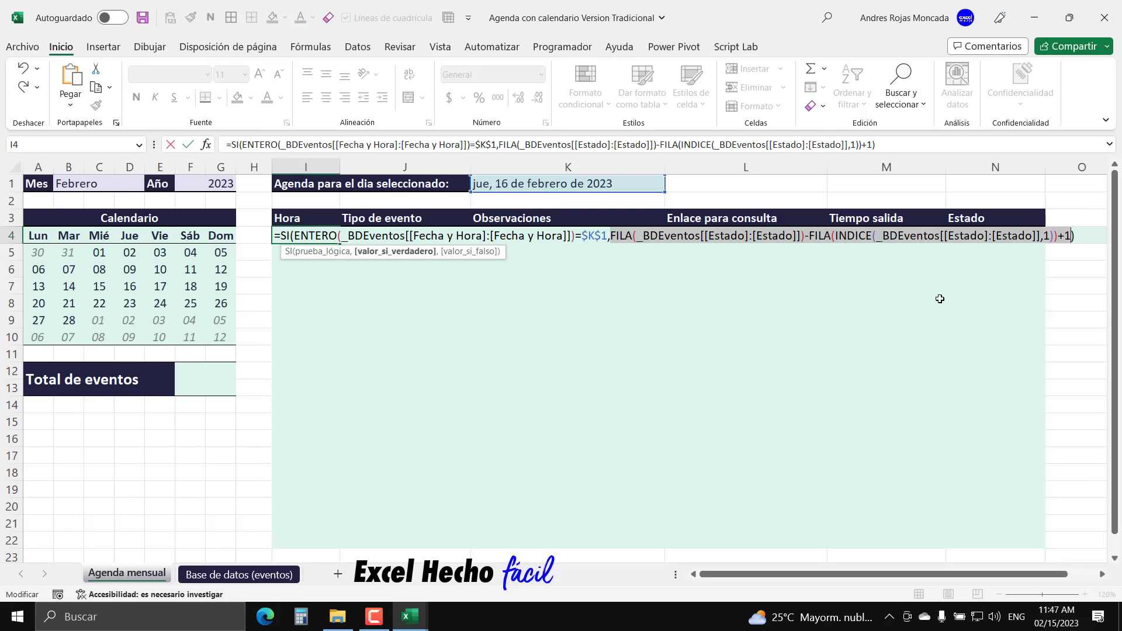
pyautogui.press('F9')
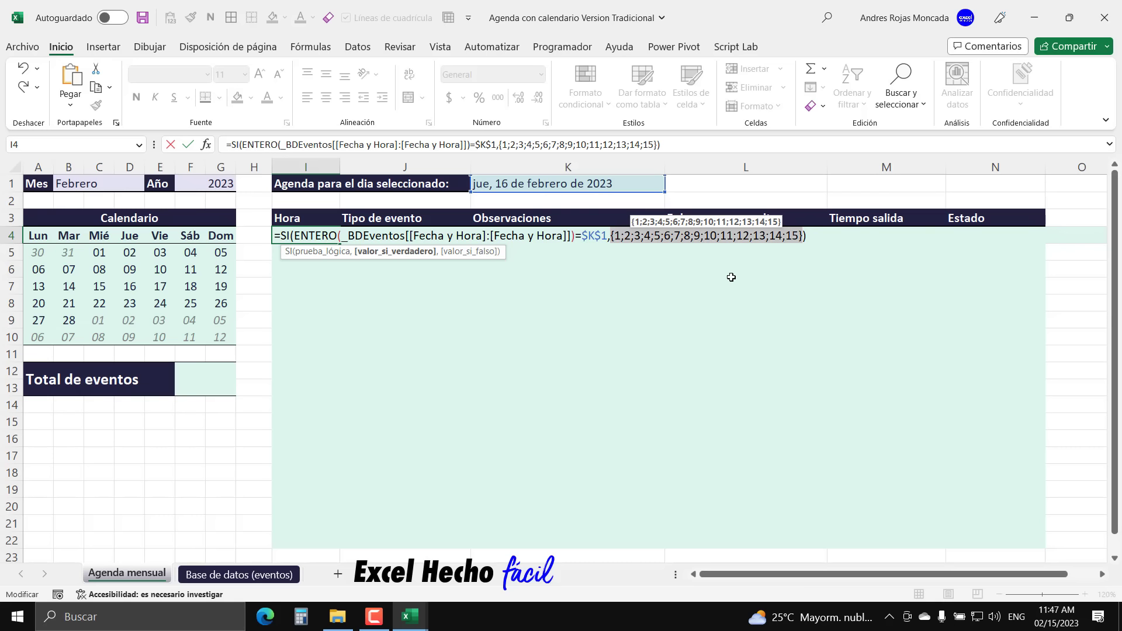
pyautogui.hotkey('ctrl', 'v')
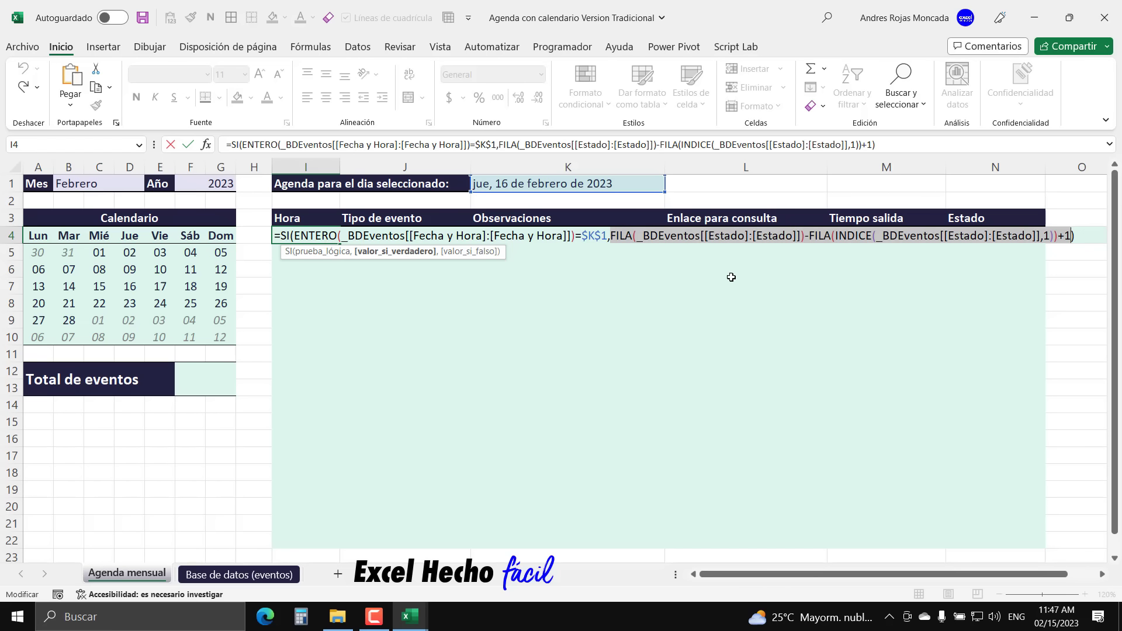
# - Evaluate the complete SI formula to preview its resulting array, and restore the expression
pyautogui.click(1079, 235)
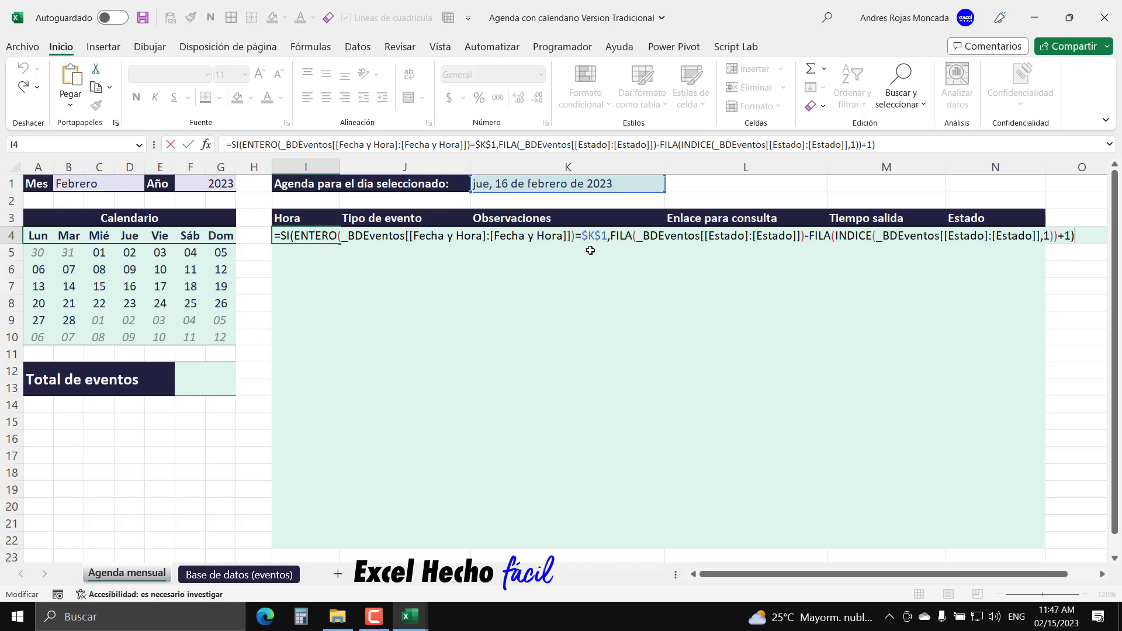
pyautogui.press('F9')
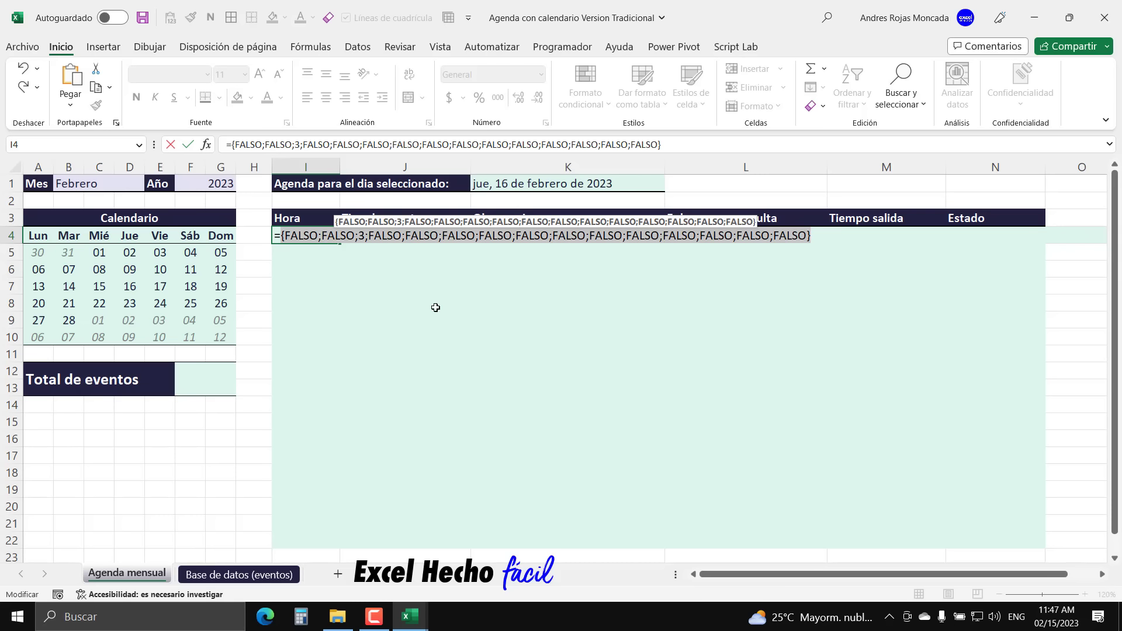
pyautogui.hotkey('ctrl', 'z')
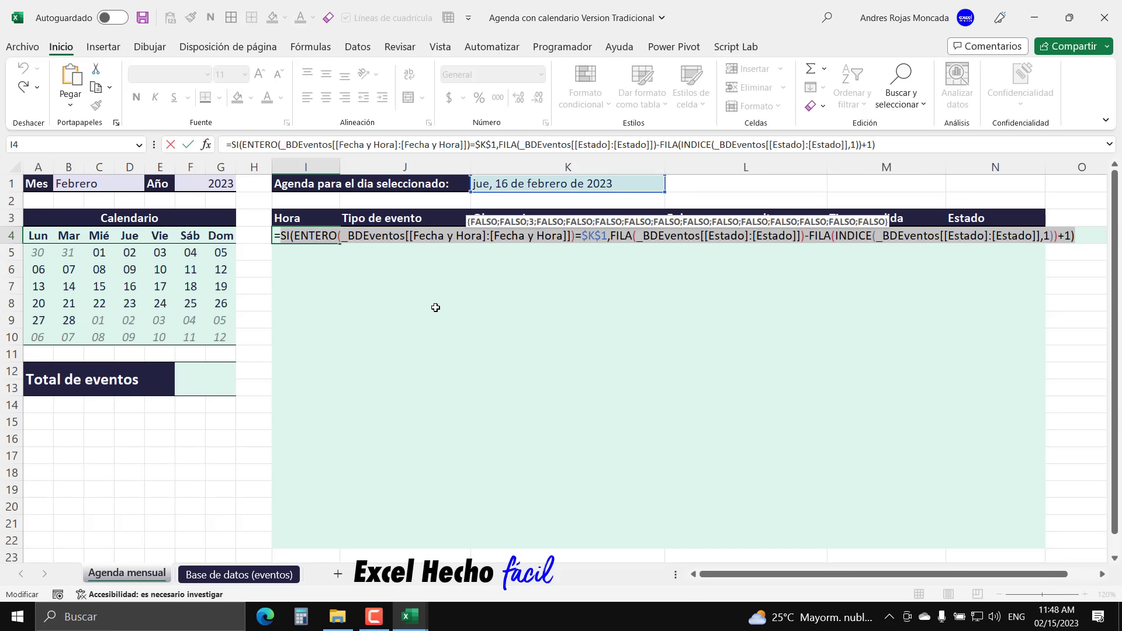
# - Wrap the SI expression in K.ESIMO.MENOR as its matrix argument and add the separator for the k argument
pyautogui.click(283, 237)
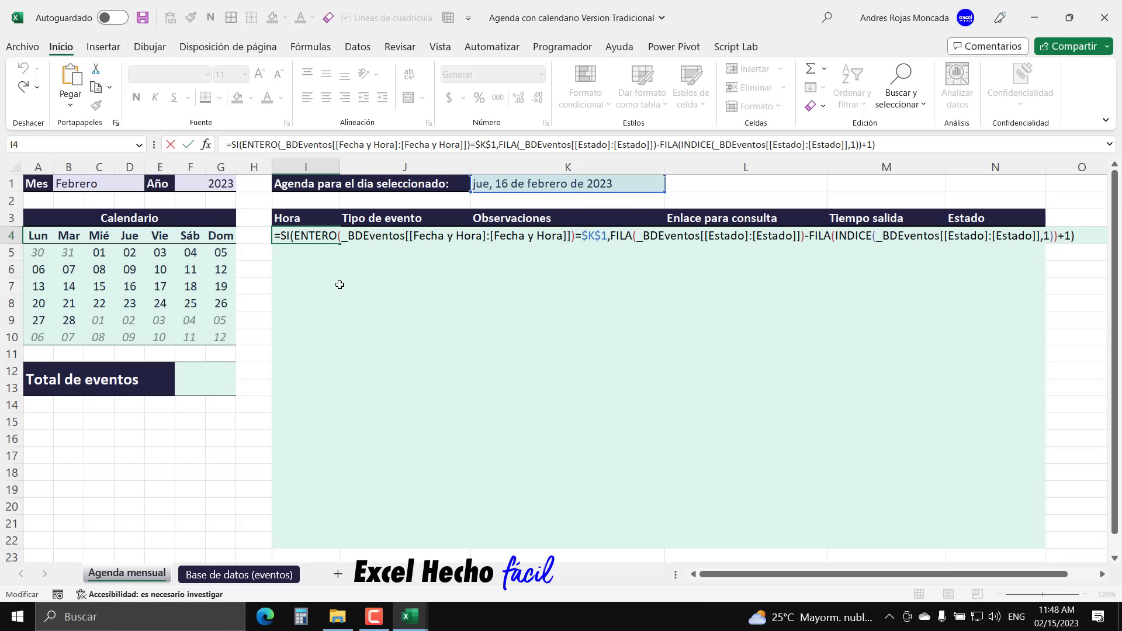
pyautogui.write('k.')
pyautogui.press('Down')
pyautogui.press('Tab')
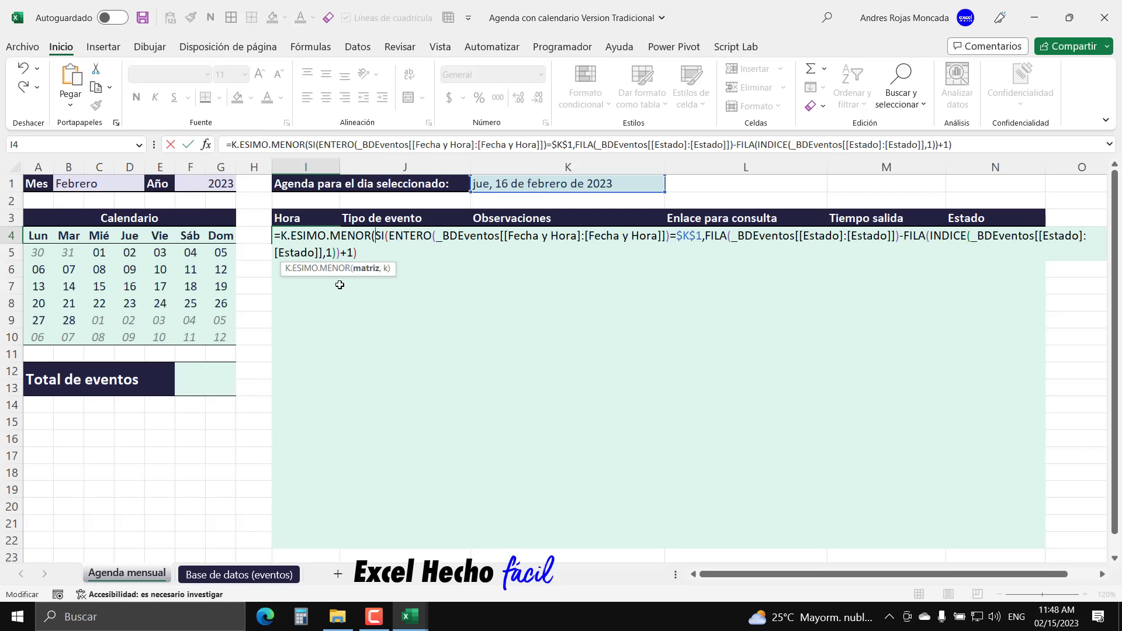
pyautogui.click(365, 271)
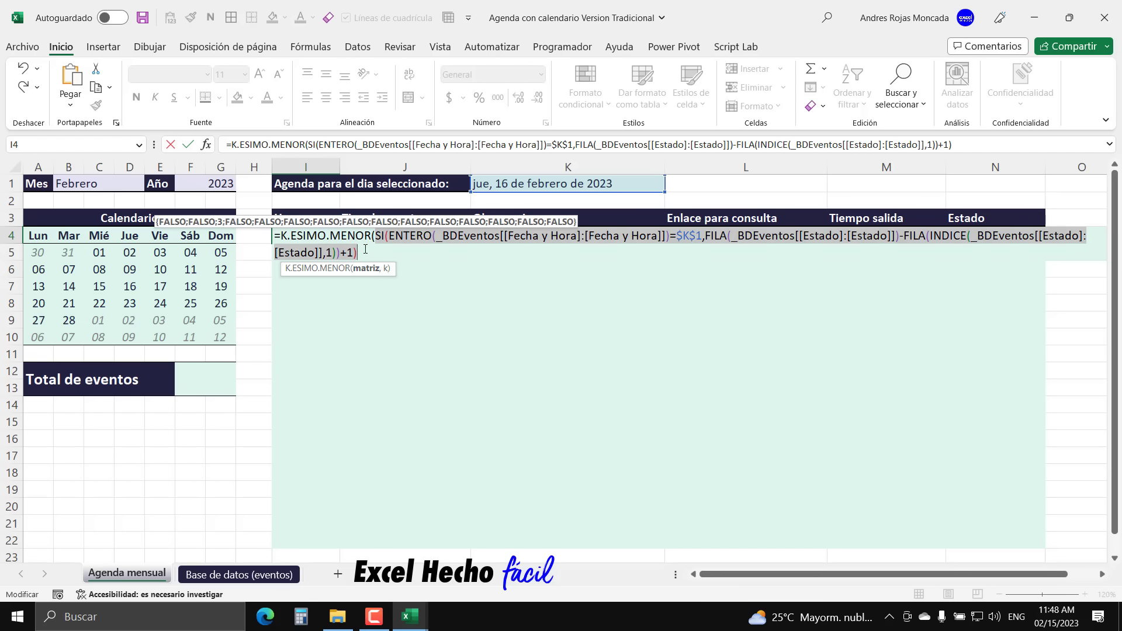
pyautogui.click(365, 250)
pyautogui.write(',')
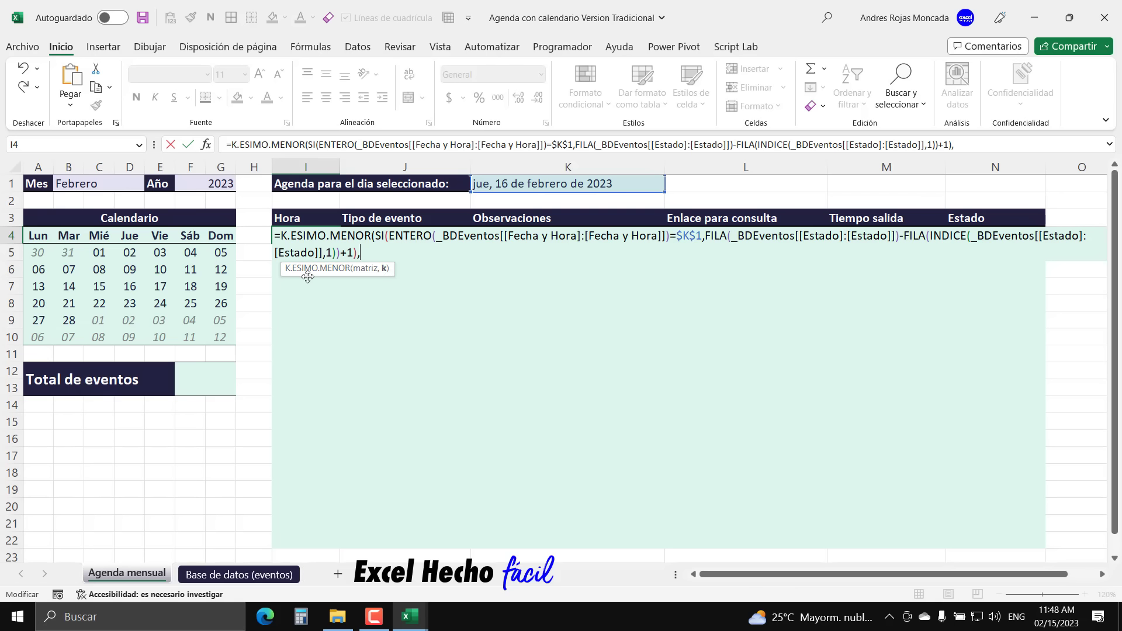
# - Enter FILAS($I$4:I4) as the k argument, close K.ESIMO.MENOR, and preview the formula's result before restoring it
pyautogui.write('fi')
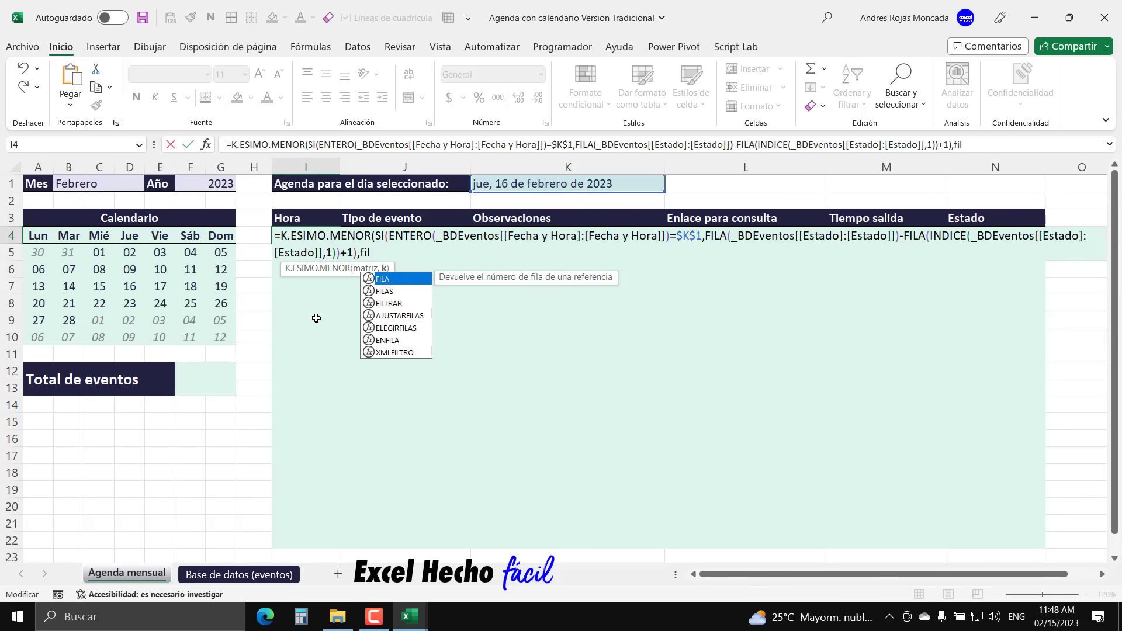
pyautogui.write('l')
pyautogui.press('Down')
pyautogui.press('Tab')
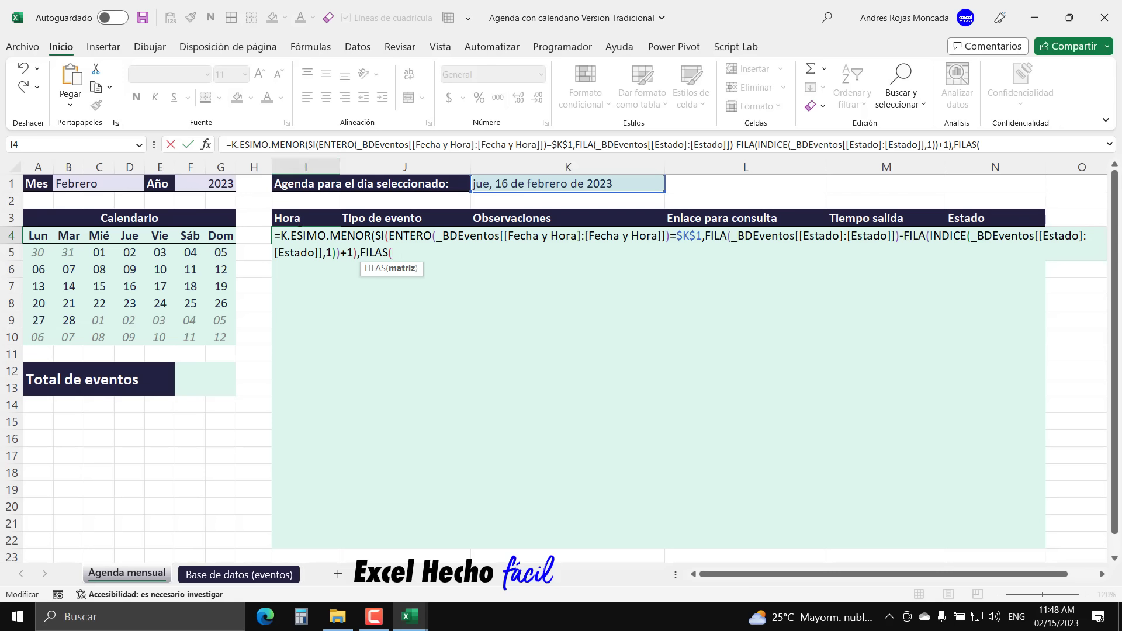
pyautogui.write('I')
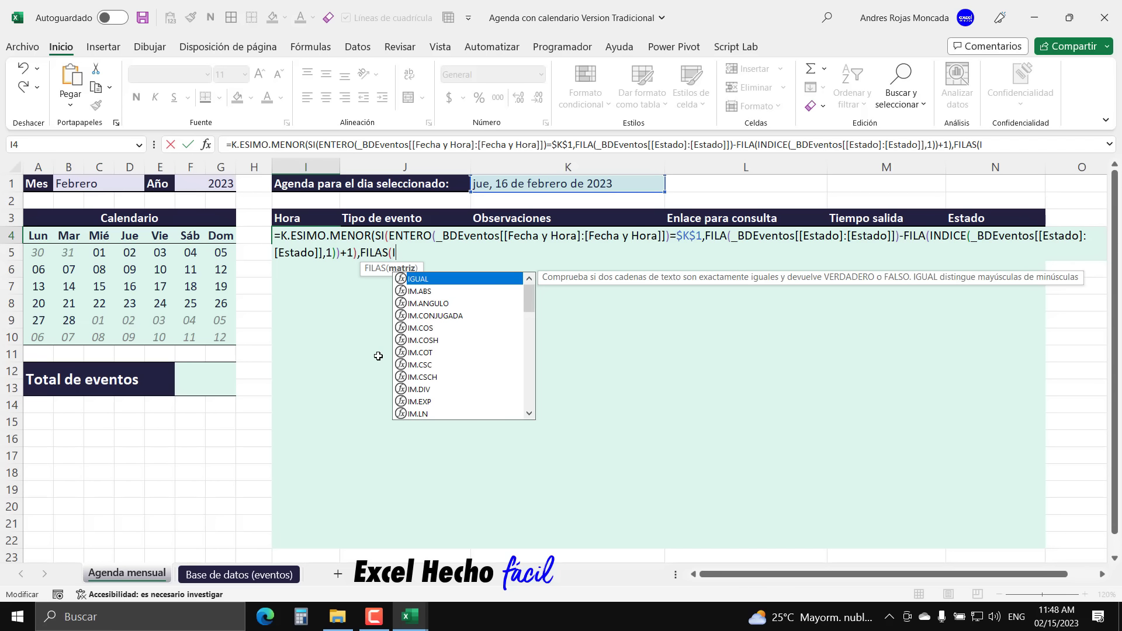
pyautogui.write('$4')
pyautogui.press('F4')
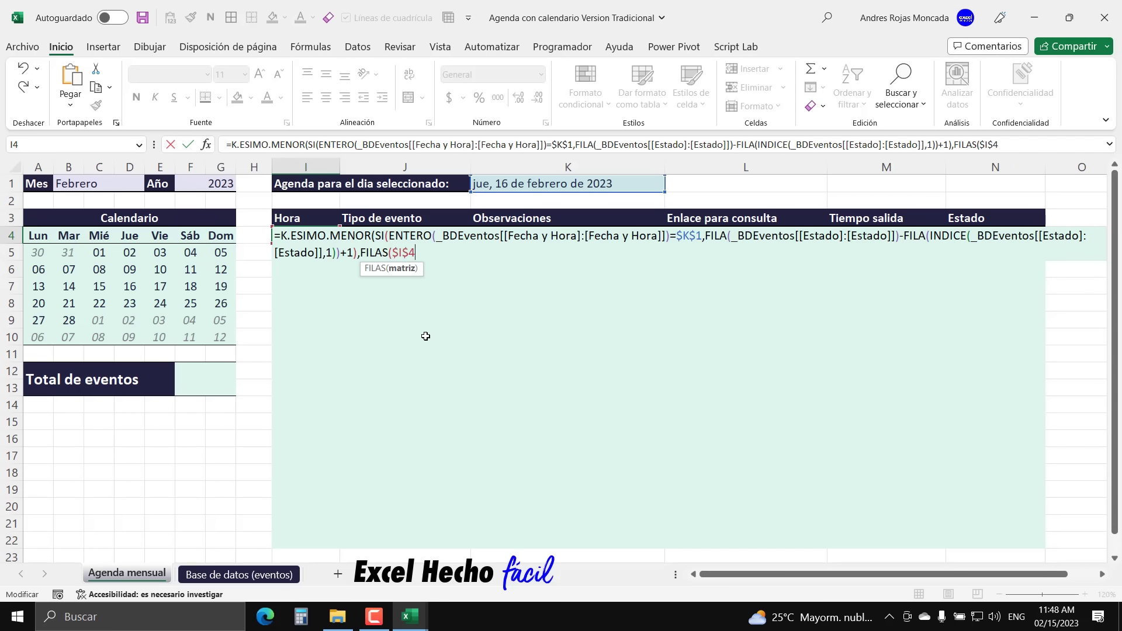
pyautogui.write(':I')
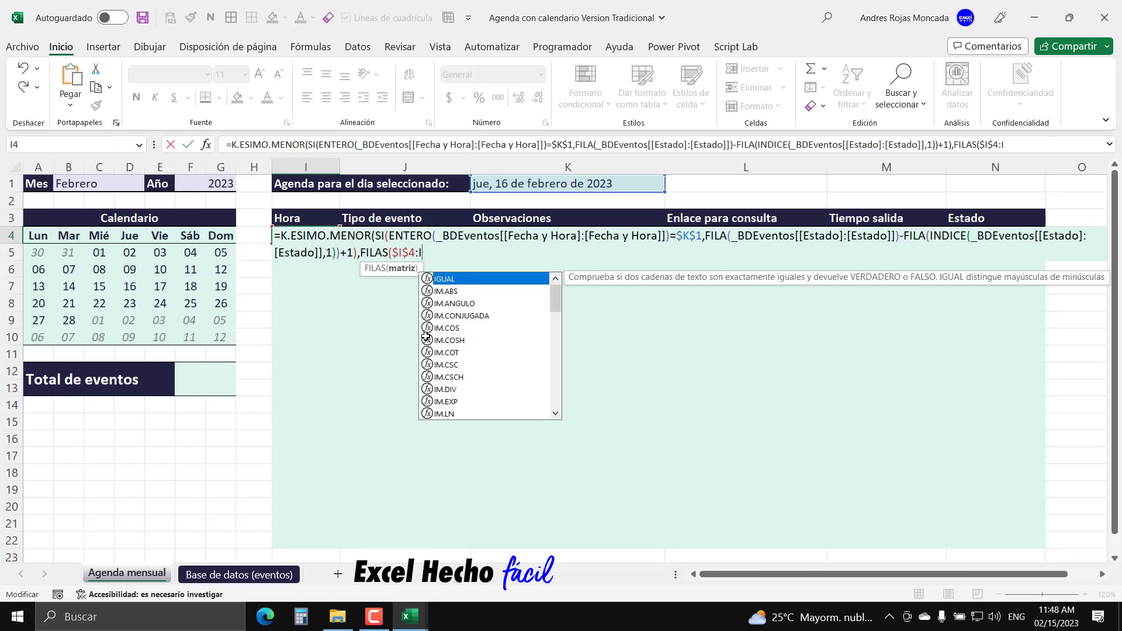
pyautogui.write('4')
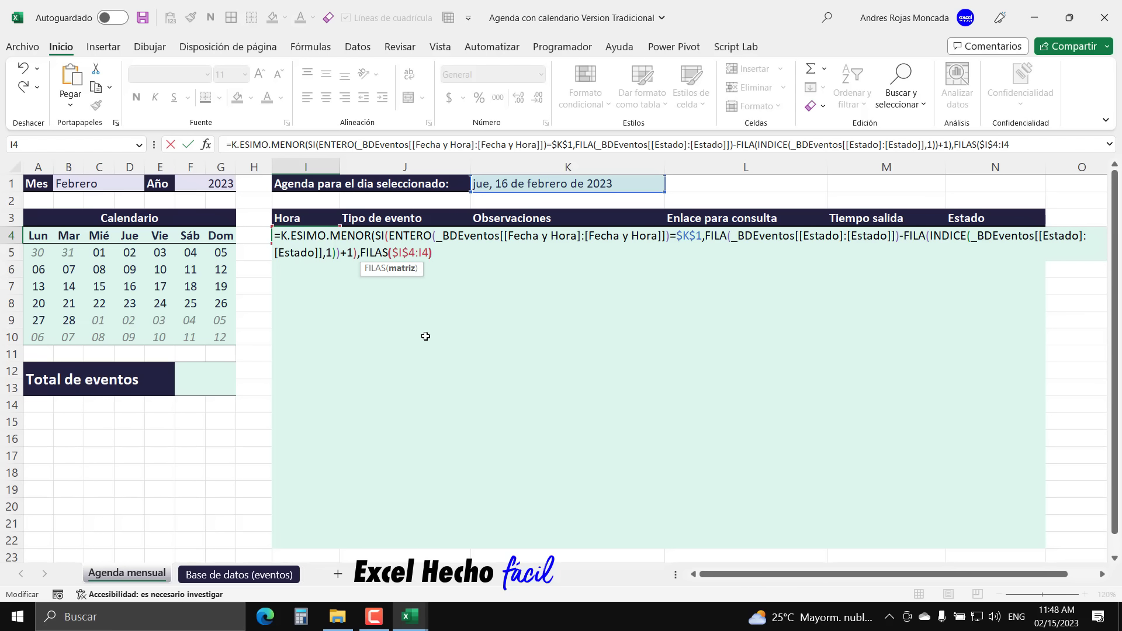
pyautogui.write(')')
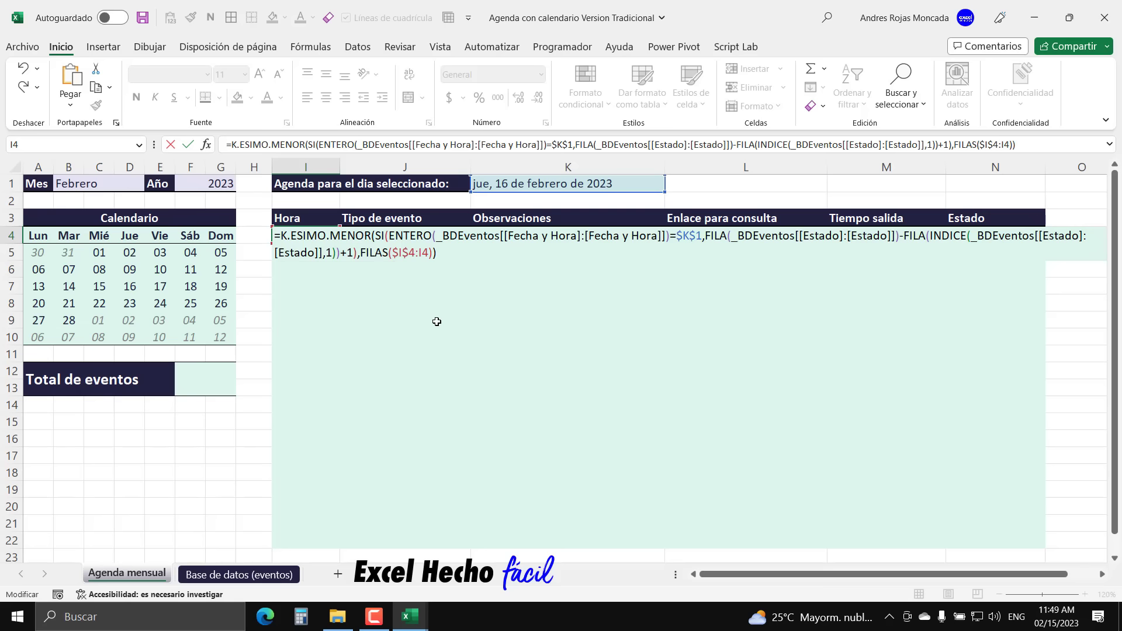
pyautogui.press('F9')
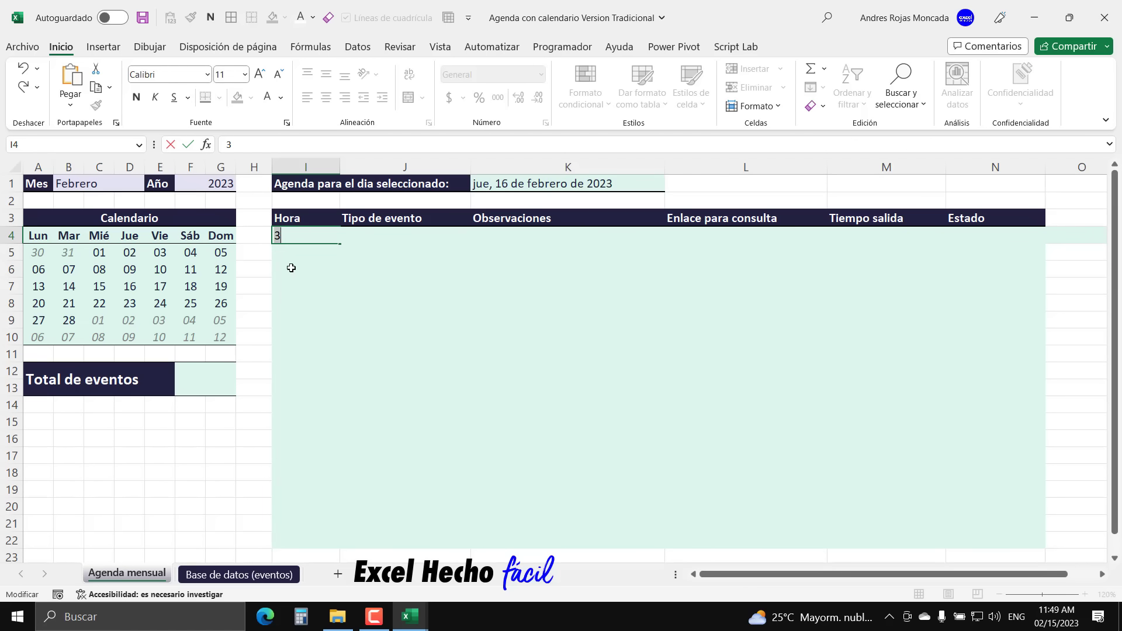
pyautogui.hotkey('ctrl', 'z')
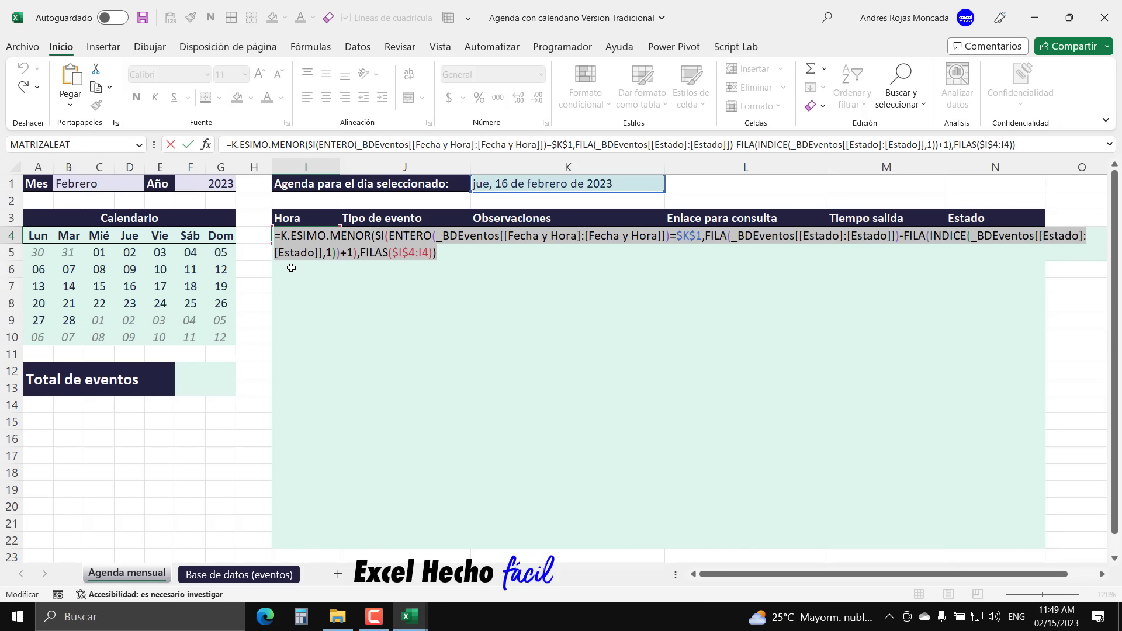
# - Wrap the K.ESIMO.MENOR expression in INDICE, using _BDEventos as the matrix and the expression as the row number
pyautogui.click(282, 237)
pyautogui.write('indi')
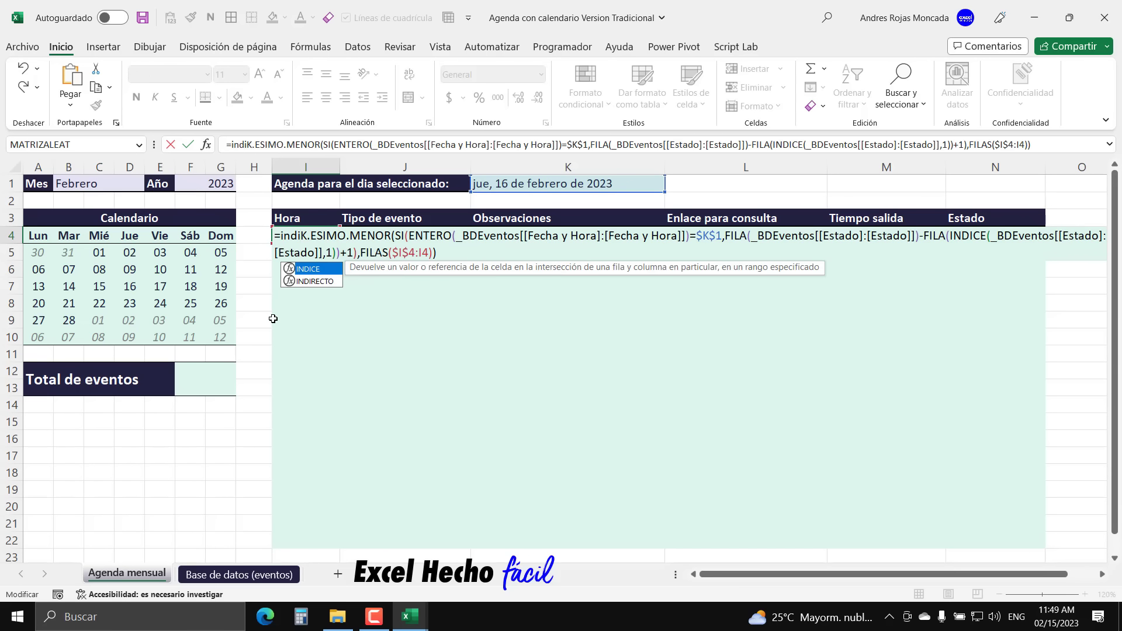
pyautogui.press('Tab')
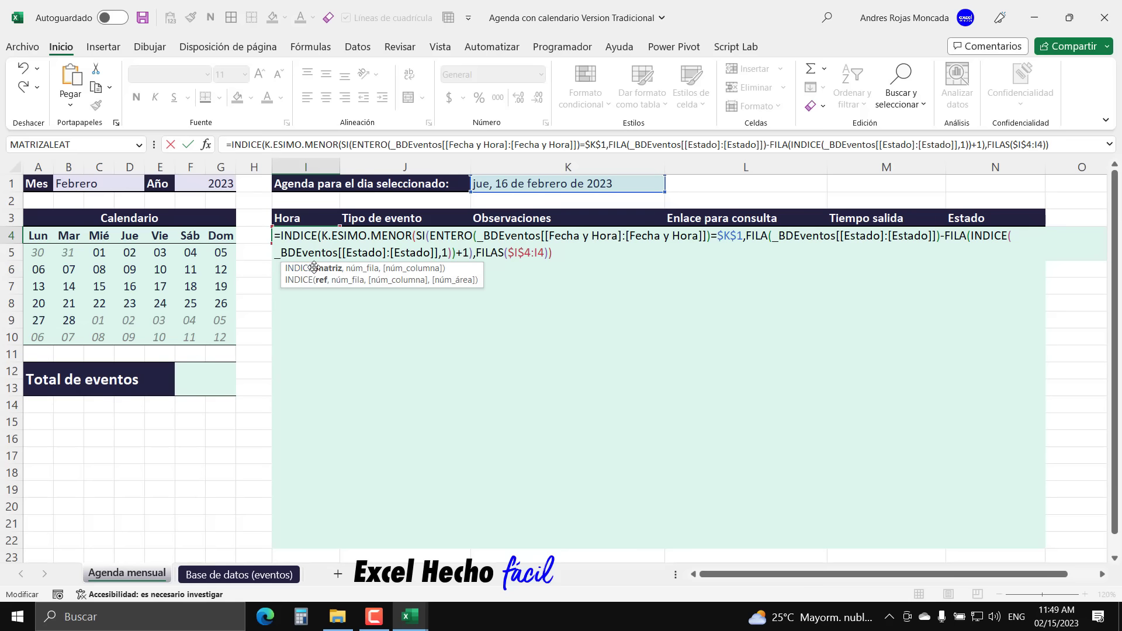
pyautogui.write('_BDEventos')
pyautogui.press('Tab')
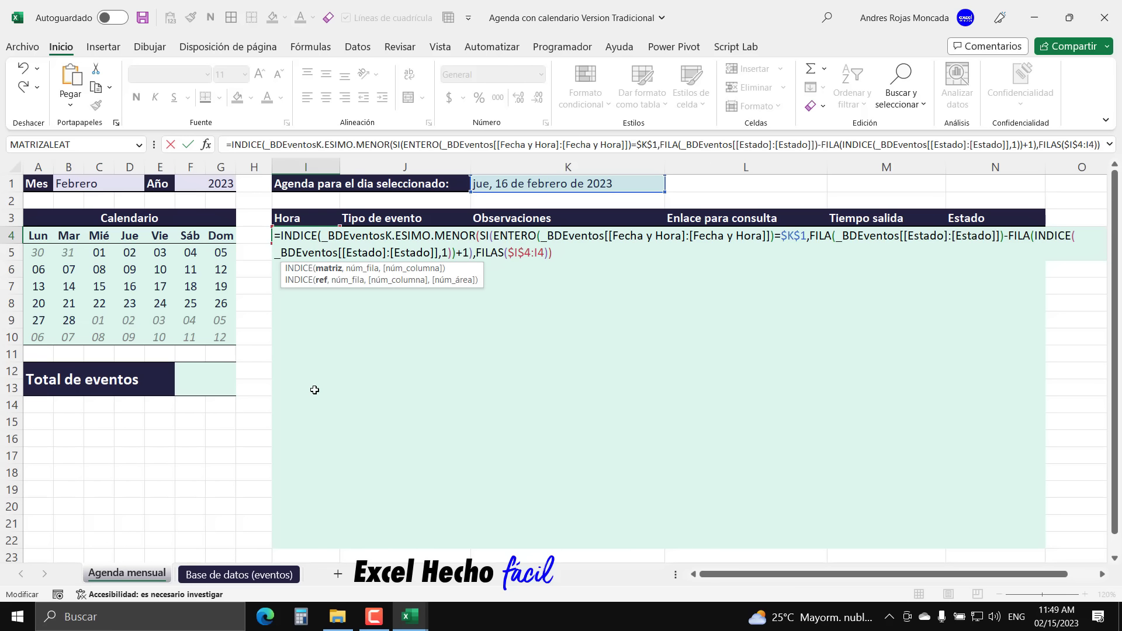
pyautogui.write(',')
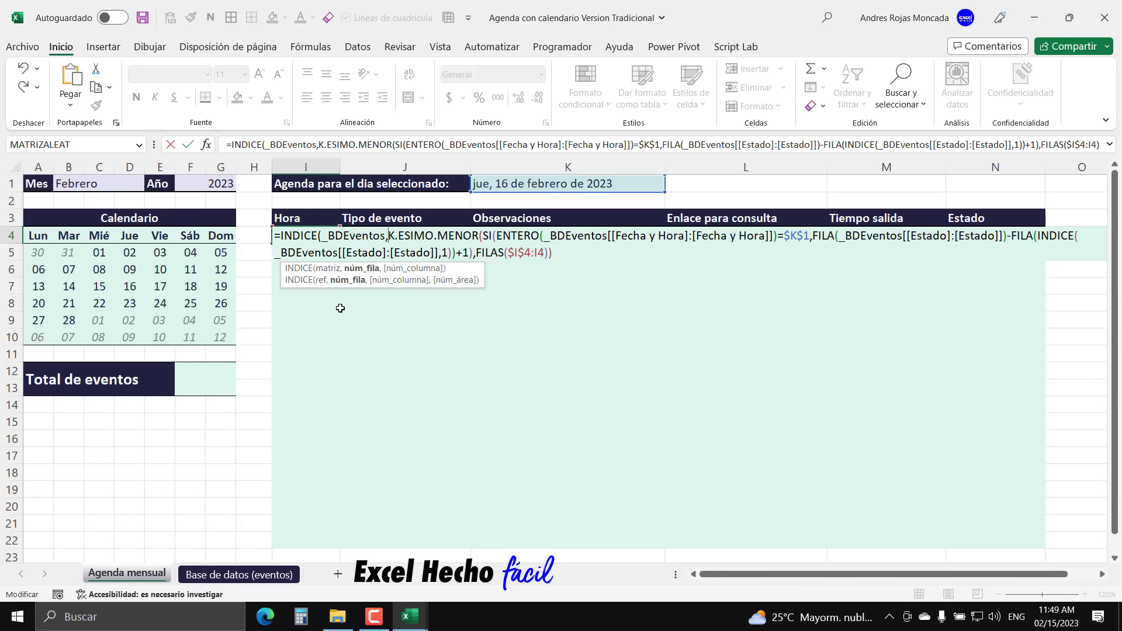
# - Add COLUMNAS with the range $I$4:I4 as the column number argument of the INDICE formula in I4
pyautogui.click(361, 275)
pyautogui.click(553, 252)
pyautogui.write(',')
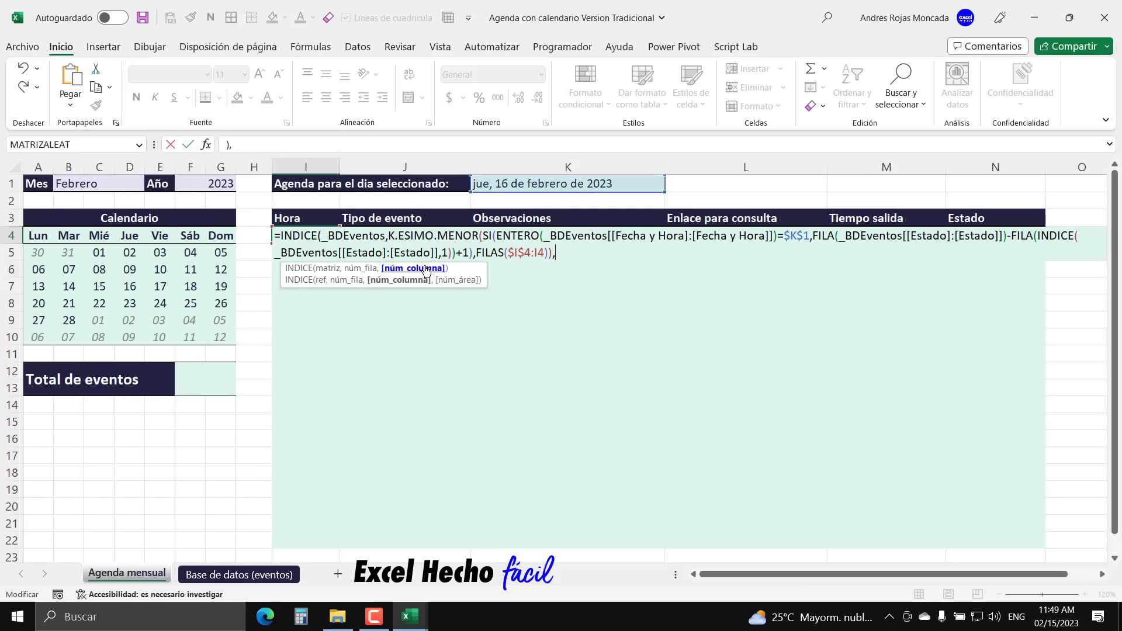
pyautogui.write('colu')
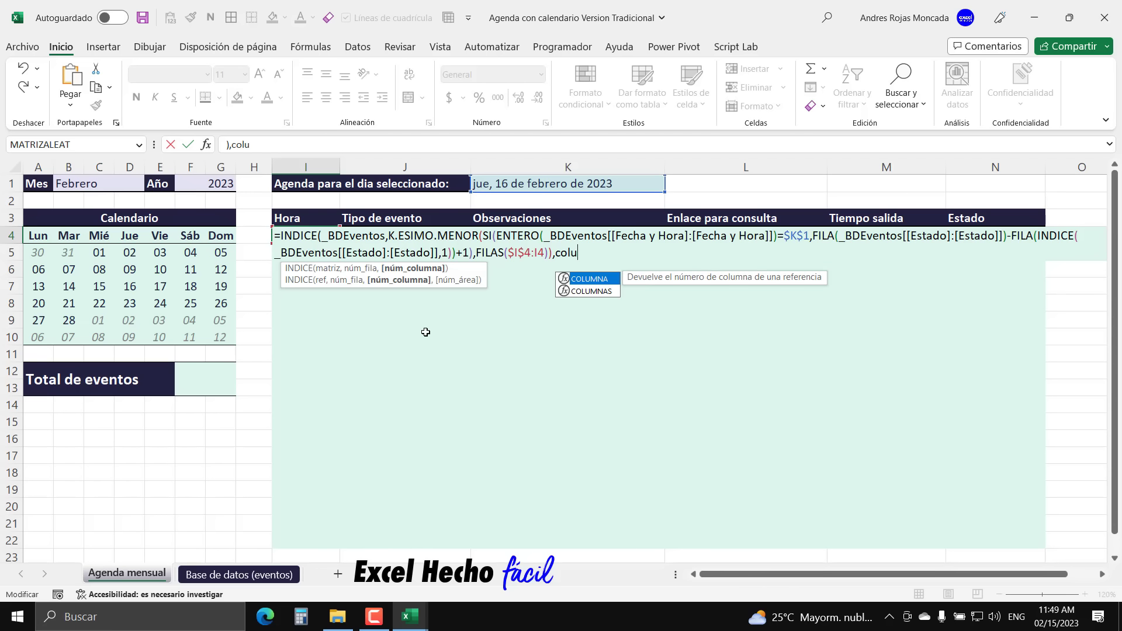
pyautogui.press('Down')
pyautogui.press('Tab')
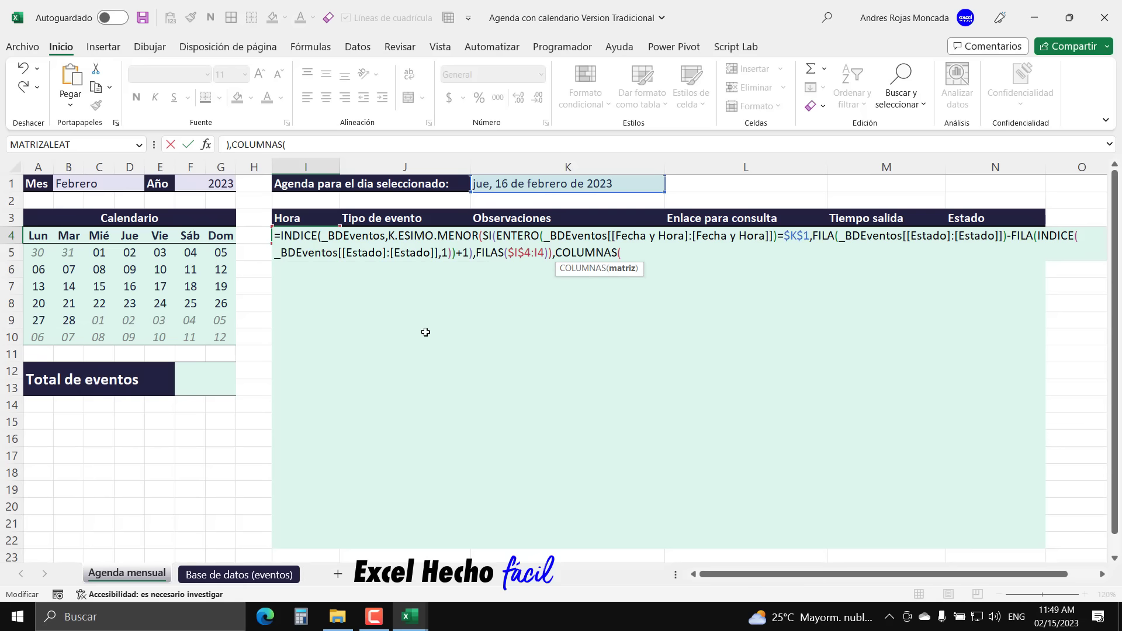
pyautogui.doubleClick(518, 254)
pyautogui.hotkey('ctrl', 'c')
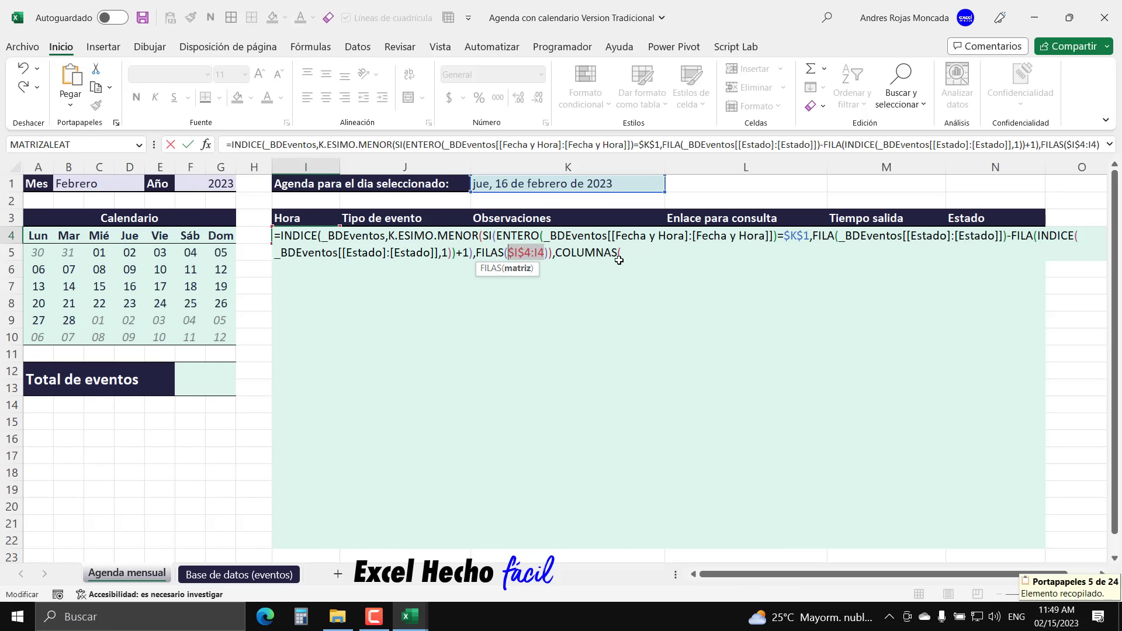
pyautogui.click(622, 255)
pyautogui.hotkey('ctrl', 'v')
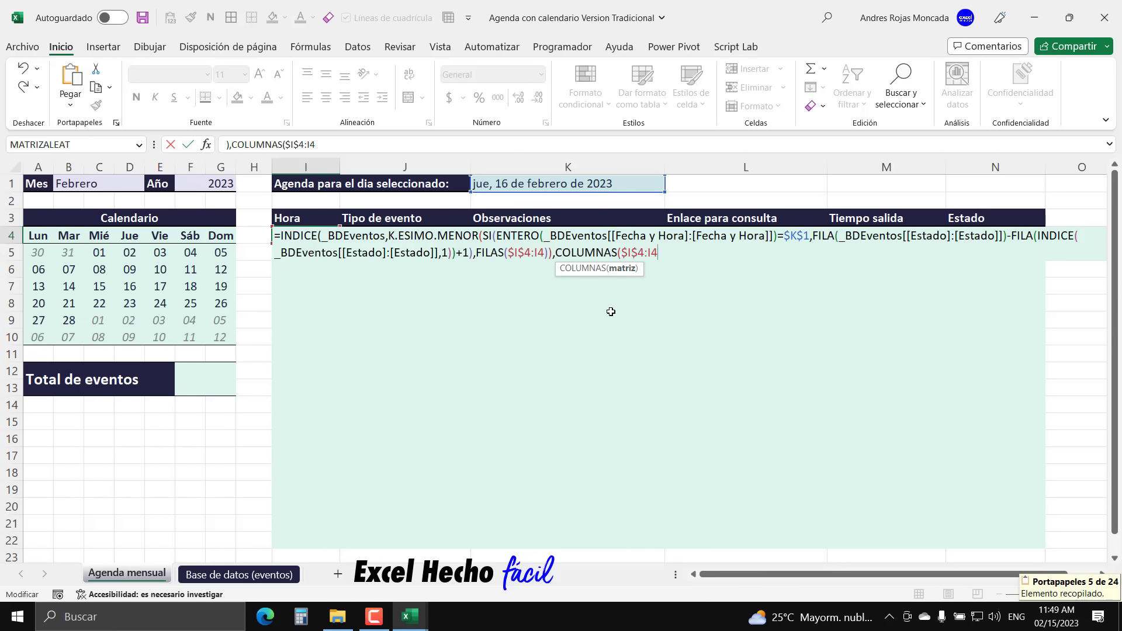
# - Close the INDICE formula, enter it as an array formula, and fill it across I4:N22
pyautogui.write('))')
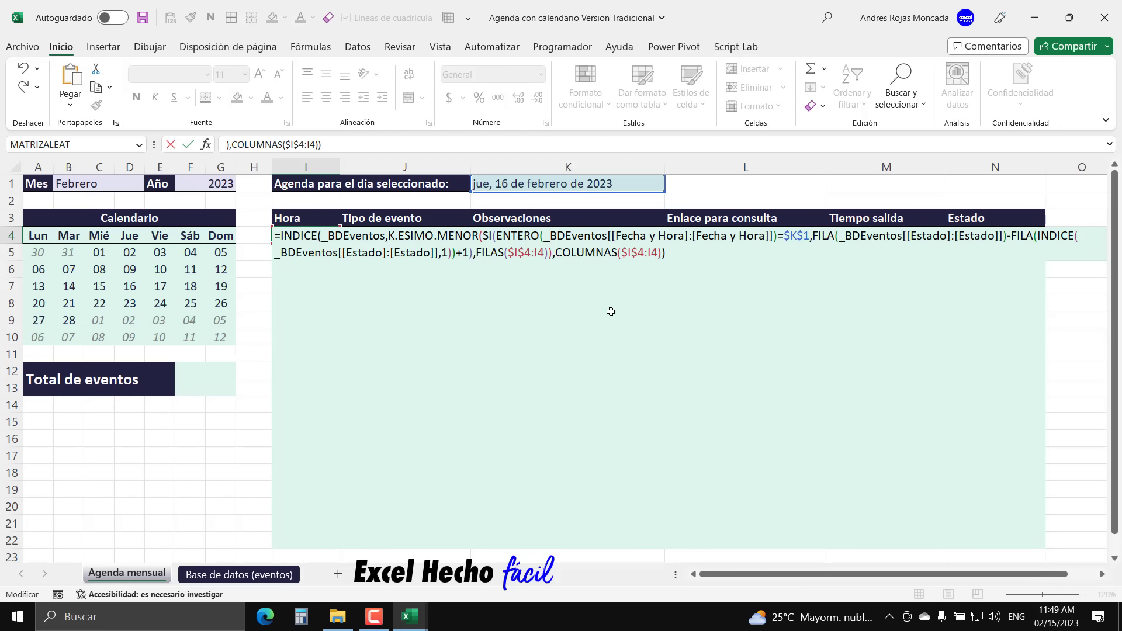
pyautogui.hotkey('ctrl', 'shift', 'Return')
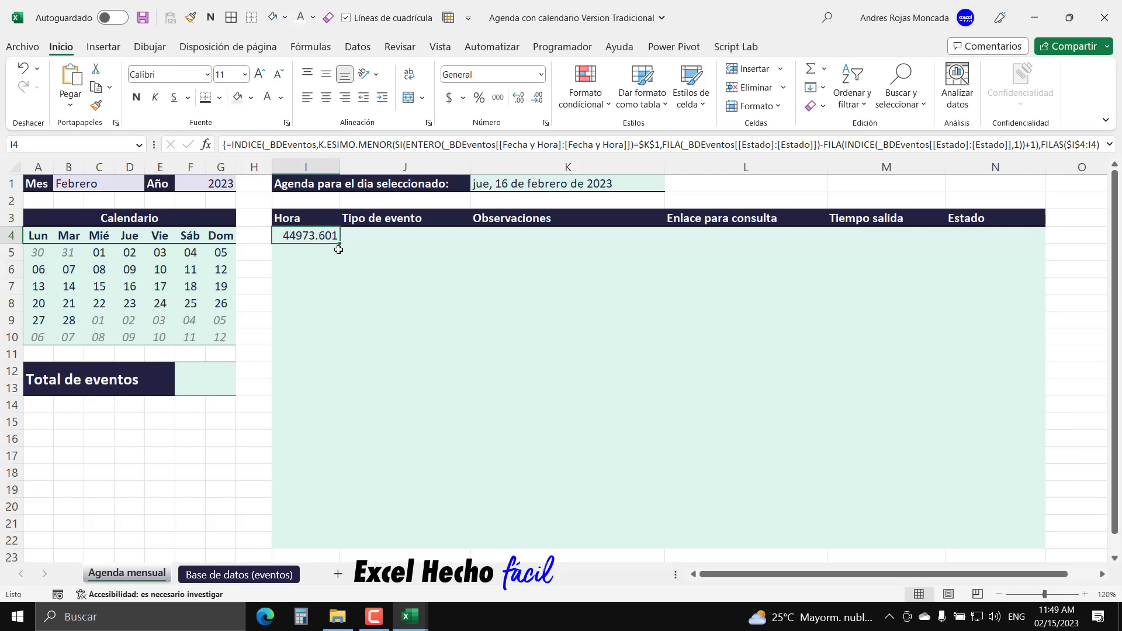
pyautogui.moveTo(340, 246); pyautogui.dragTo(1032, 544)
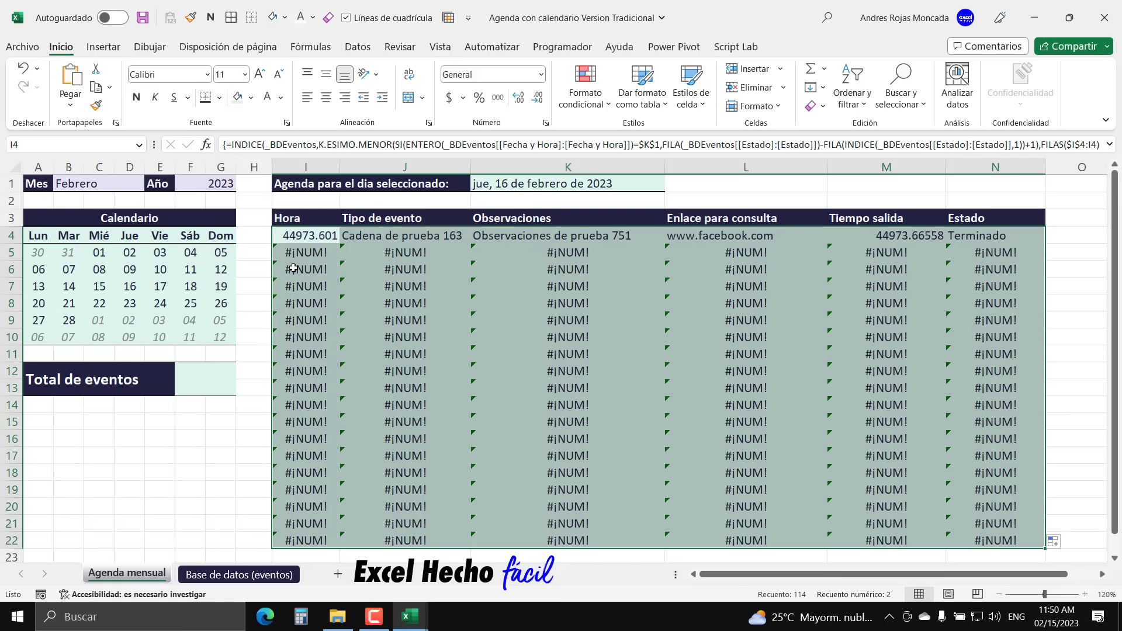
# - Start a SUMAPRODUCTO formula in the cell beside Total de eventos
pyautogui.click(204, 385)
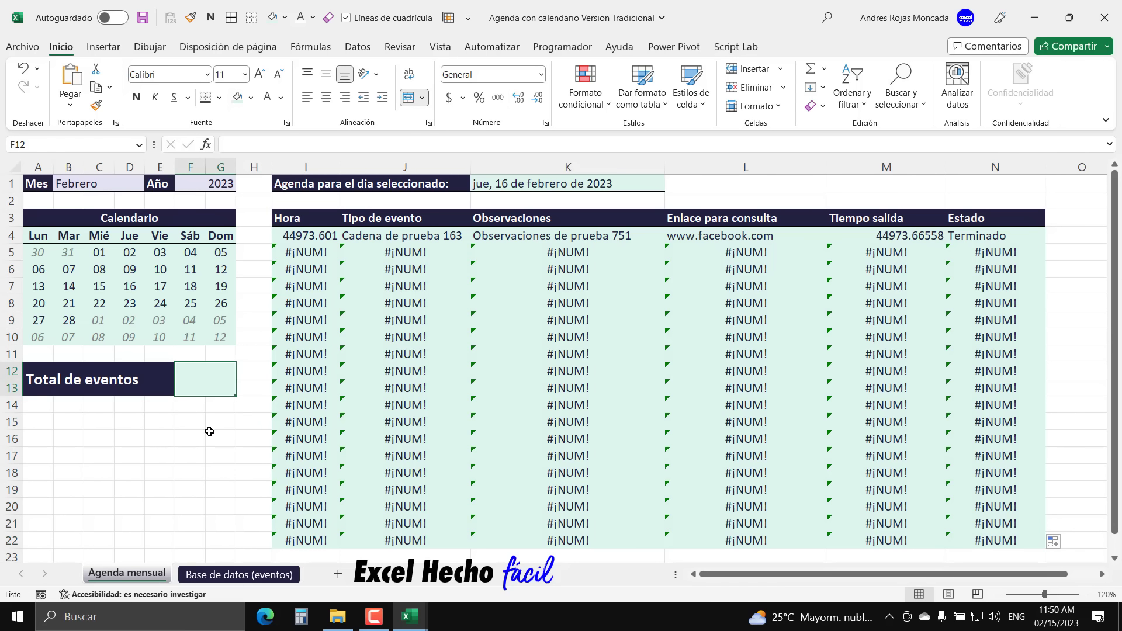
pyautogui.write('=')
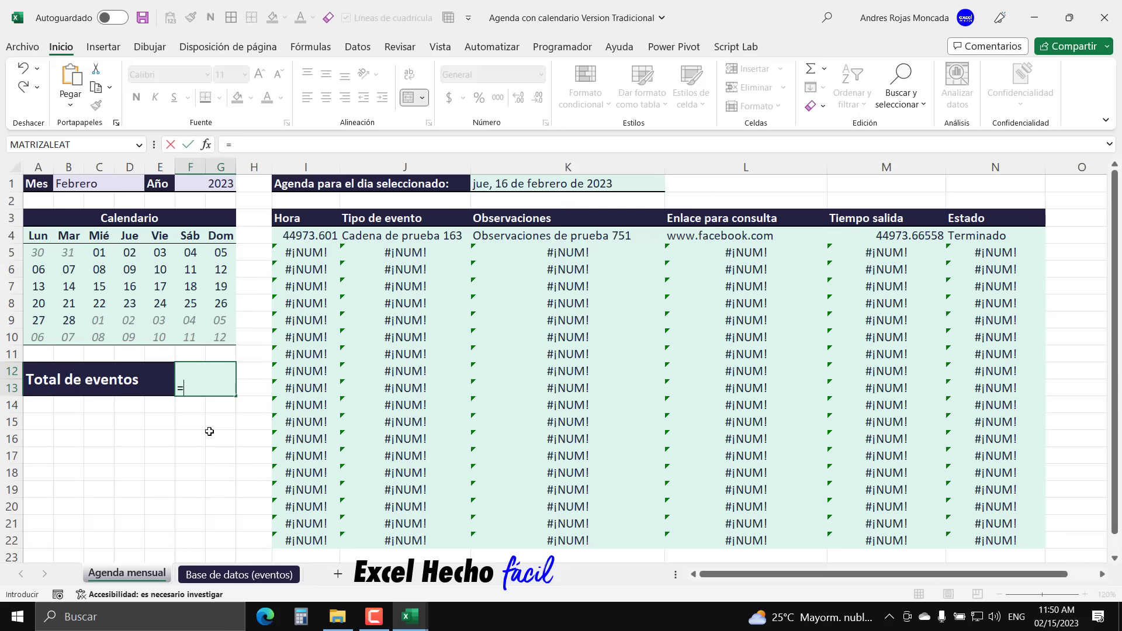
pyautogui.write('sum')
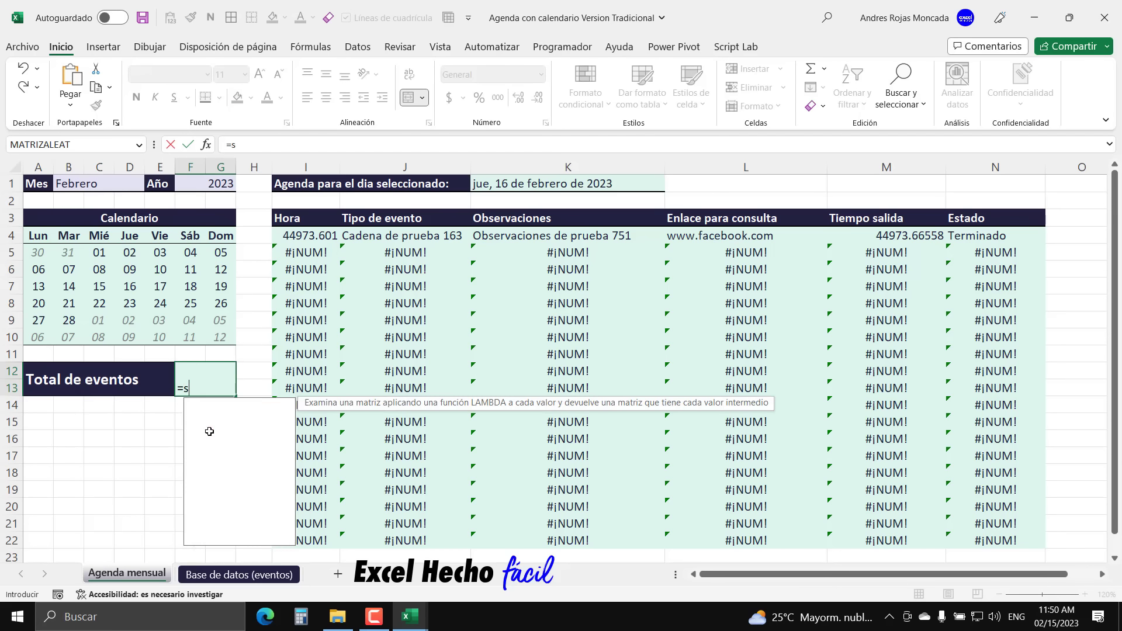
pyautogui.press('Down')
pyautogui.press('Down')
pyautogui.press('Down')
pyautogui.press('Tab')
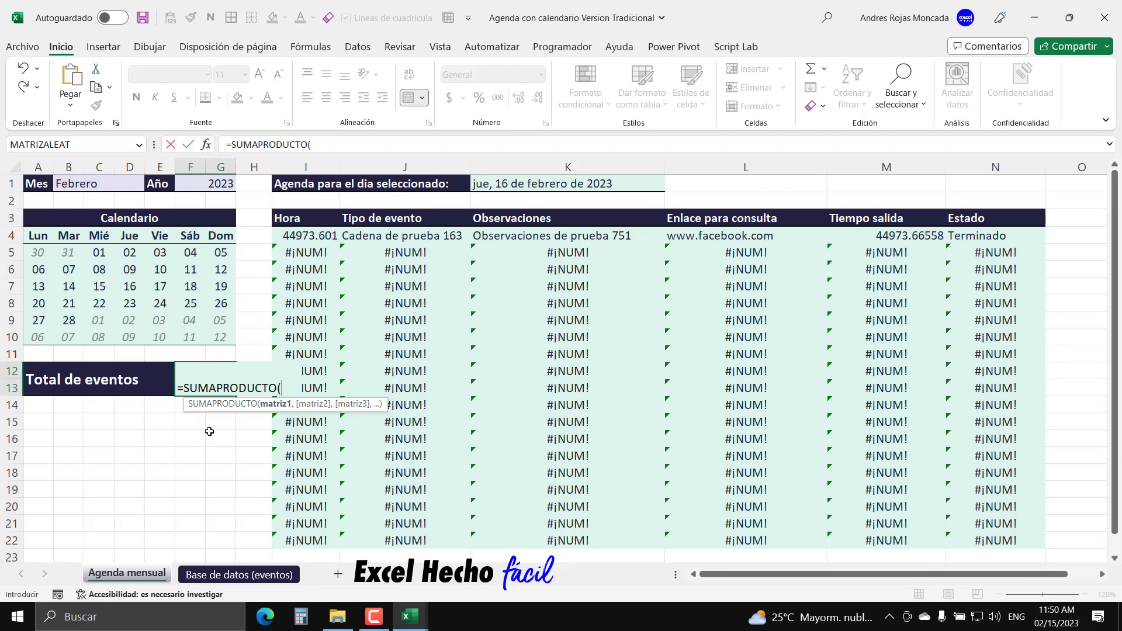
# - Open a parenthesized condition in SUMAPRODUCTO with ENTERO(_BDEventos[Fecha y Hora])
pyautogui.write('(en')
pyautogui.press('Down')
pyautogui.press('Down')
pyautogui.press('Down')
pyautogui.press('Tab')
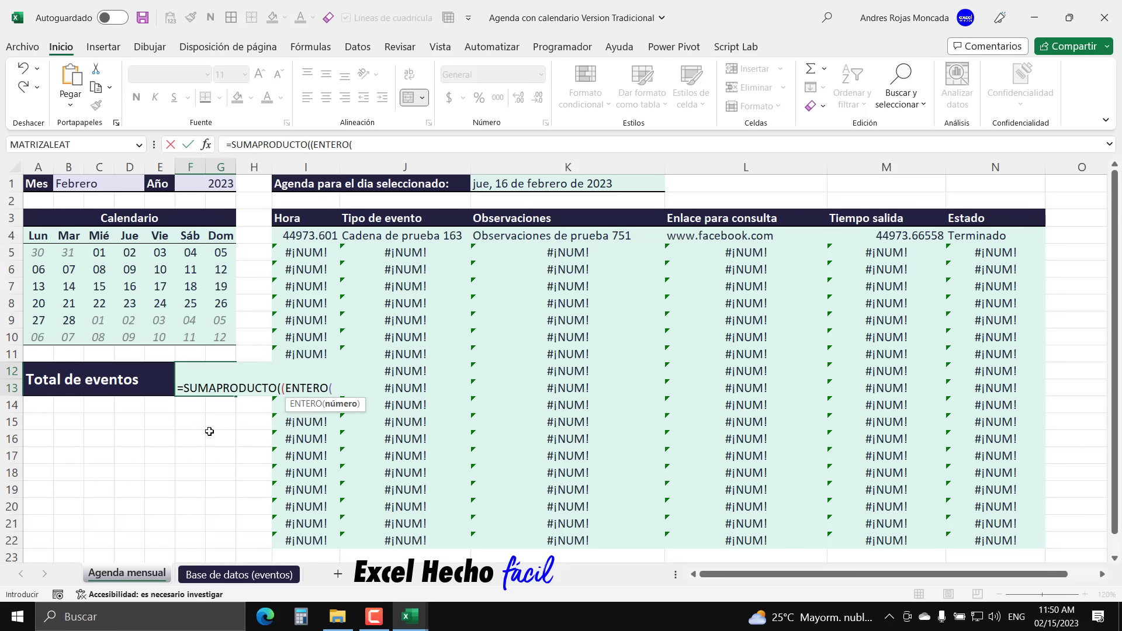
pyautogui.write('_bd')
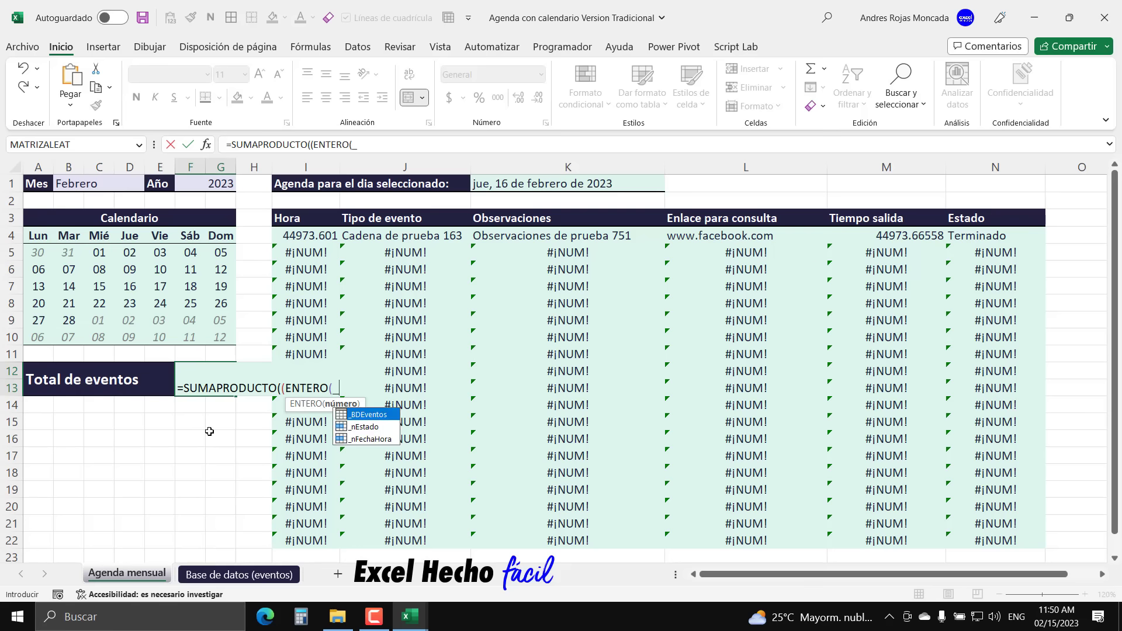
pyautogui.press('Tab')
pyautogui.write('[')
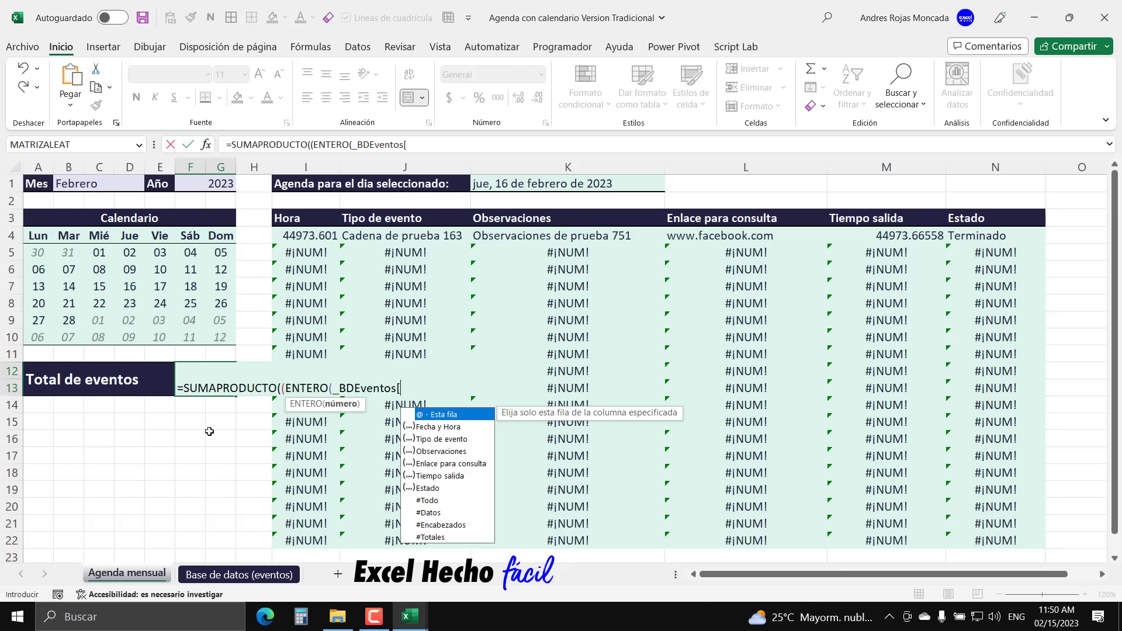
pyautogui.doubleClick(450, 431)
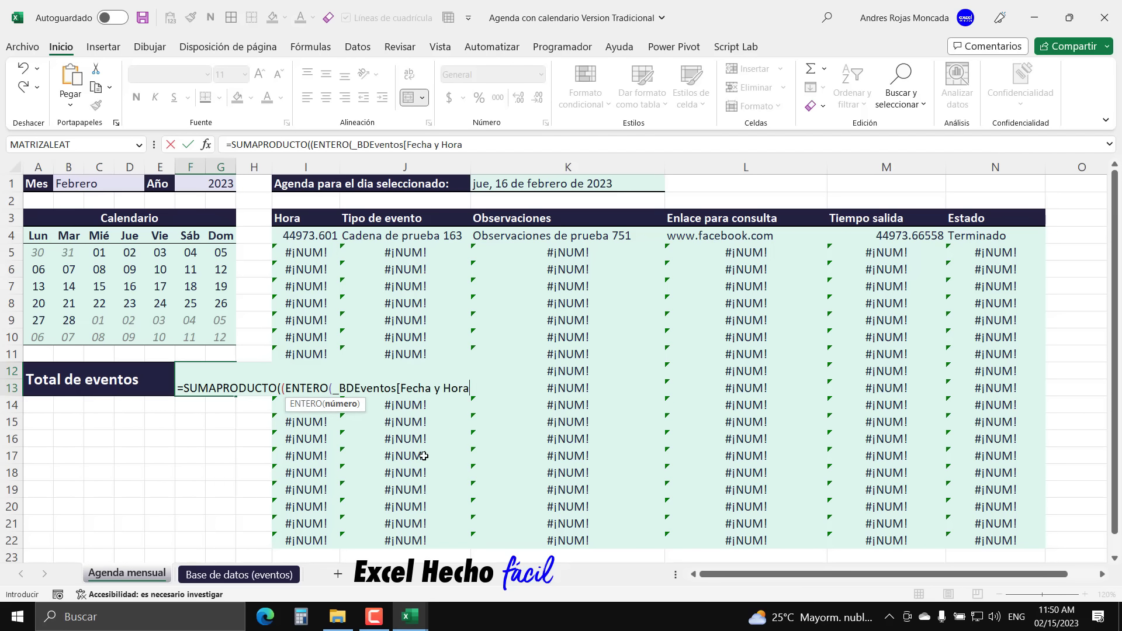
pyautogui.write('])')
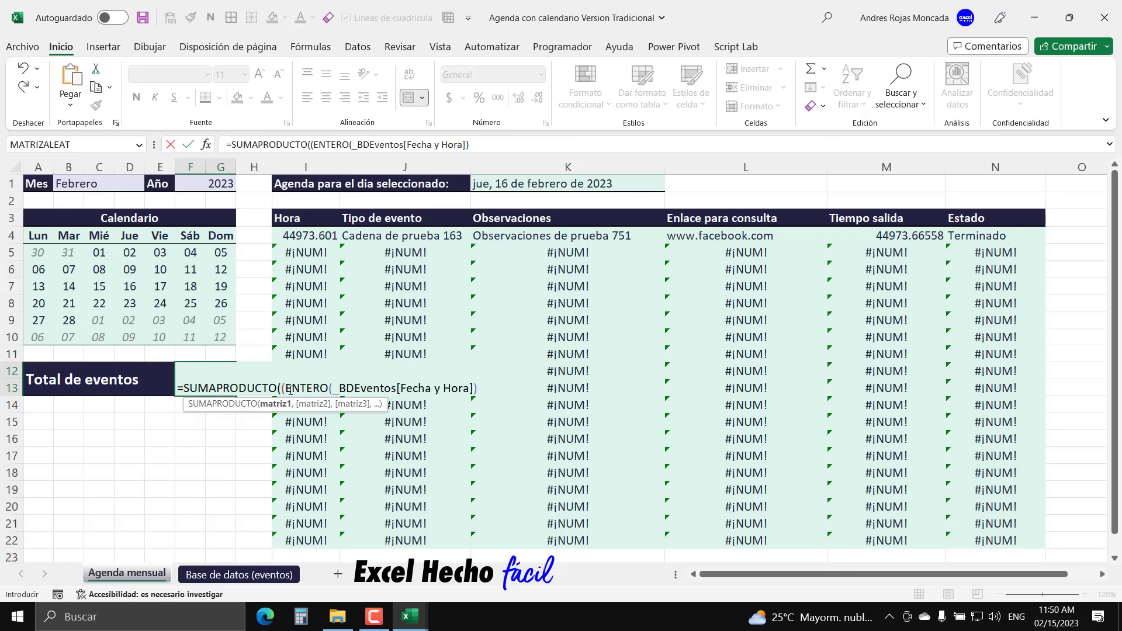
# - Evaluate the ENTERO expression to preview its array of dates, and restore the expression
pyautogui.moveTo(284, 388); pyautogui.dragTo(534, 402)
pyautogui.press('F9')
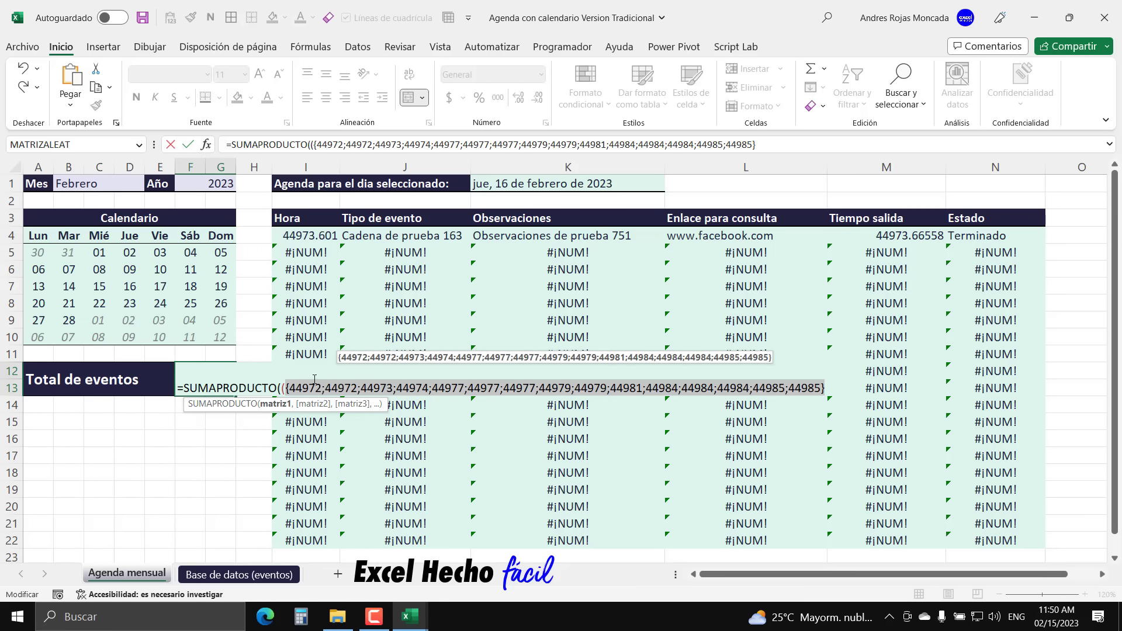
pyautogui.hotkey('ctrl', 'z')
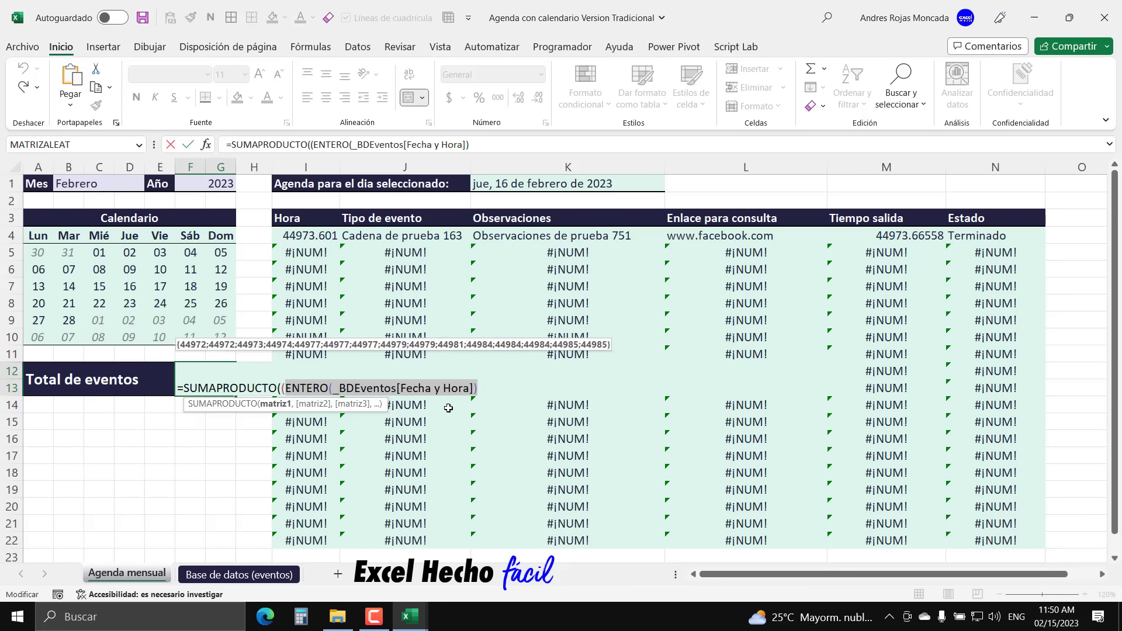
# - Compare the ENTERO dates with the selected date in $K$1 and close the condition's parenthesis
pyautogui.click(481, 388)
pyautogui.write('=')
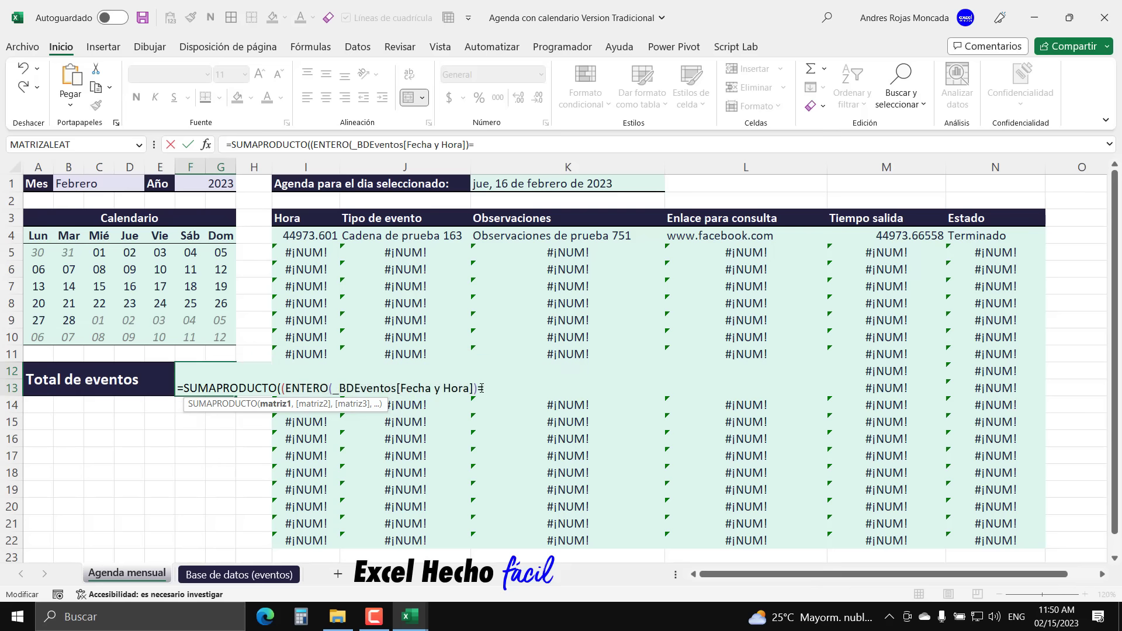
pyautogui.click(534, 184)
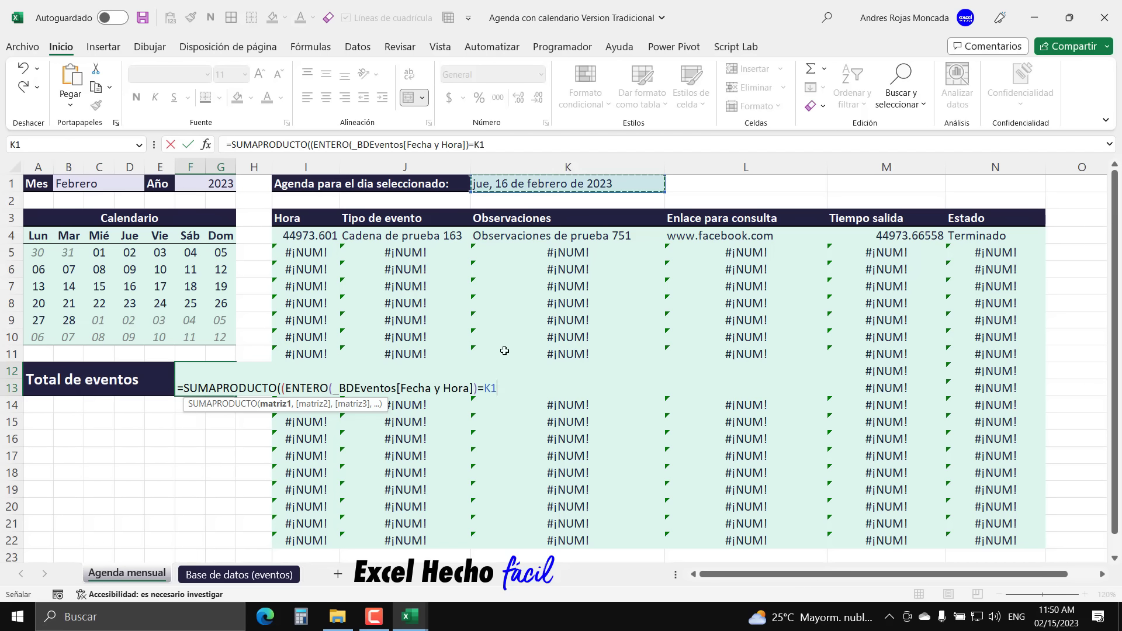
pyautogui.press('F4')
pyautogui.write(')')
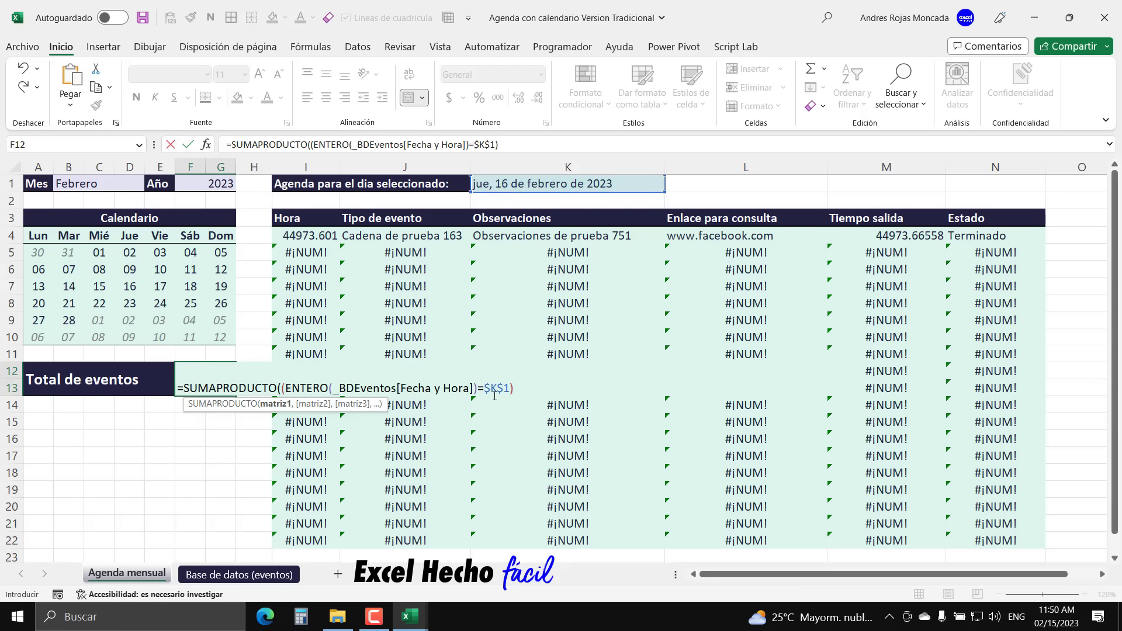
# - Evaluate the date comparison inside SUMAPRODUCTO to preview its logical array, and restore the expression
pyautogui.click(279, 406)
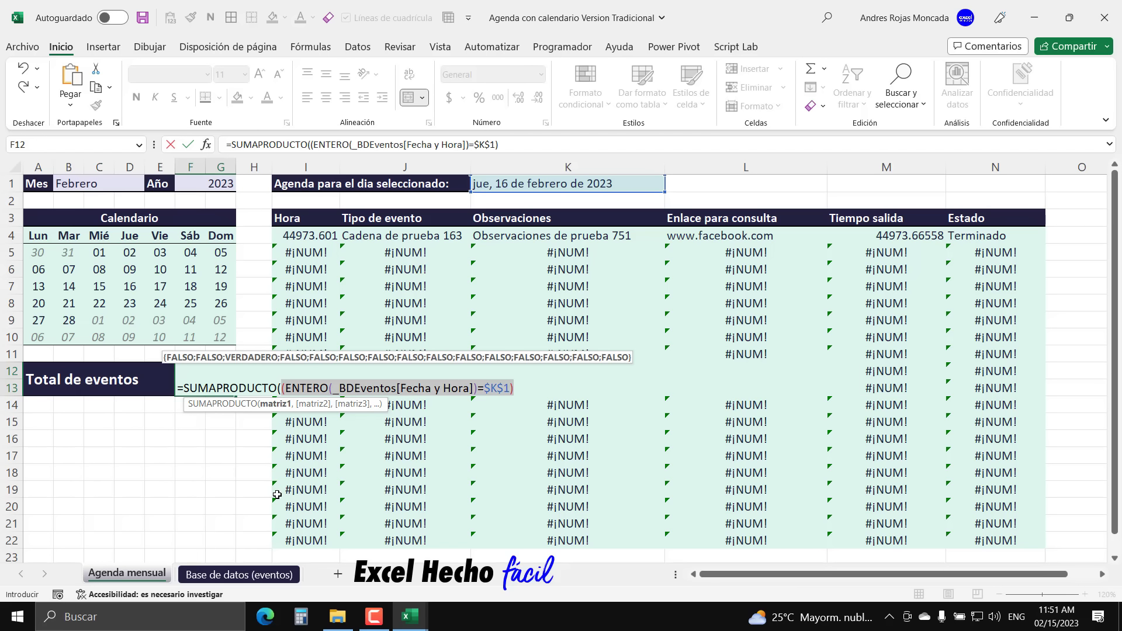
pyautogui.press('F9')
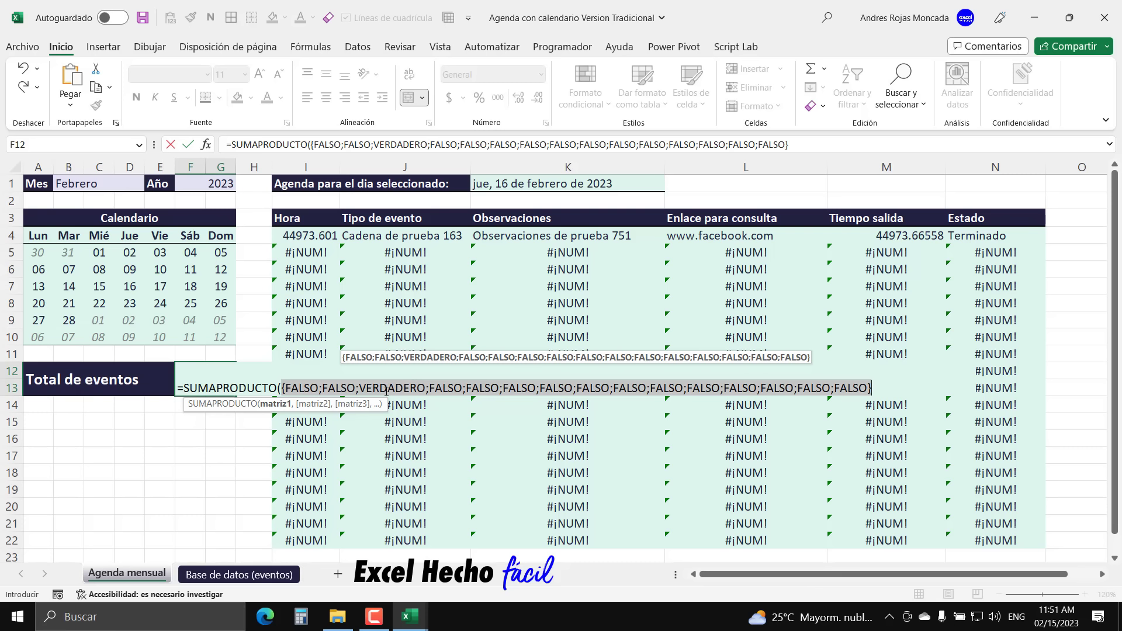
pyautogui.hotkey('ctrl', 'z')
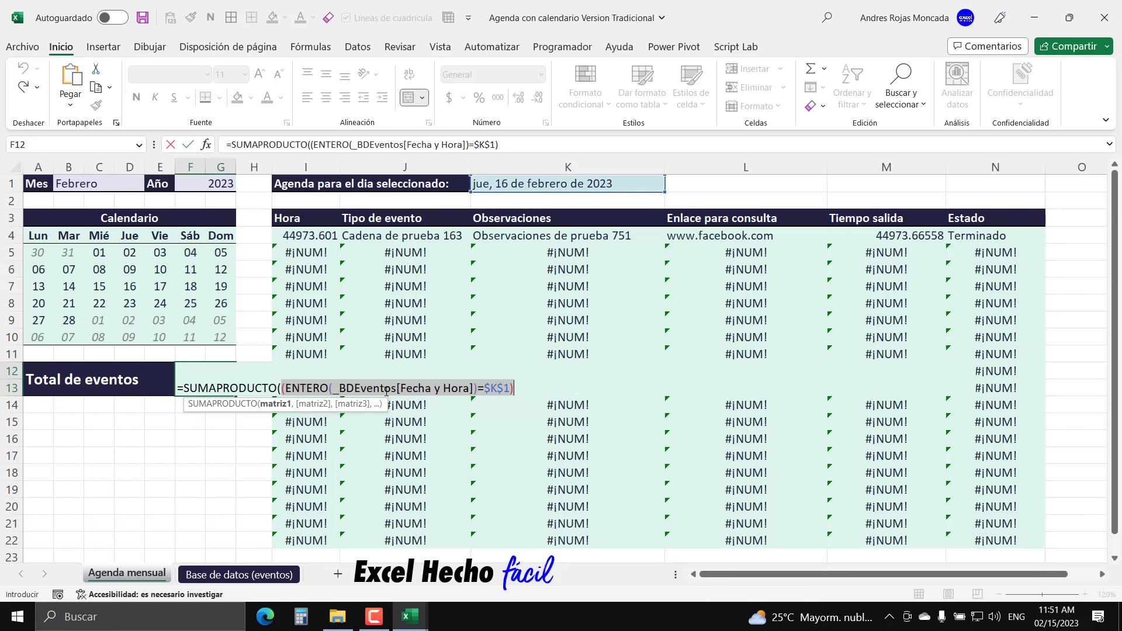
pyautogui.press('F2')
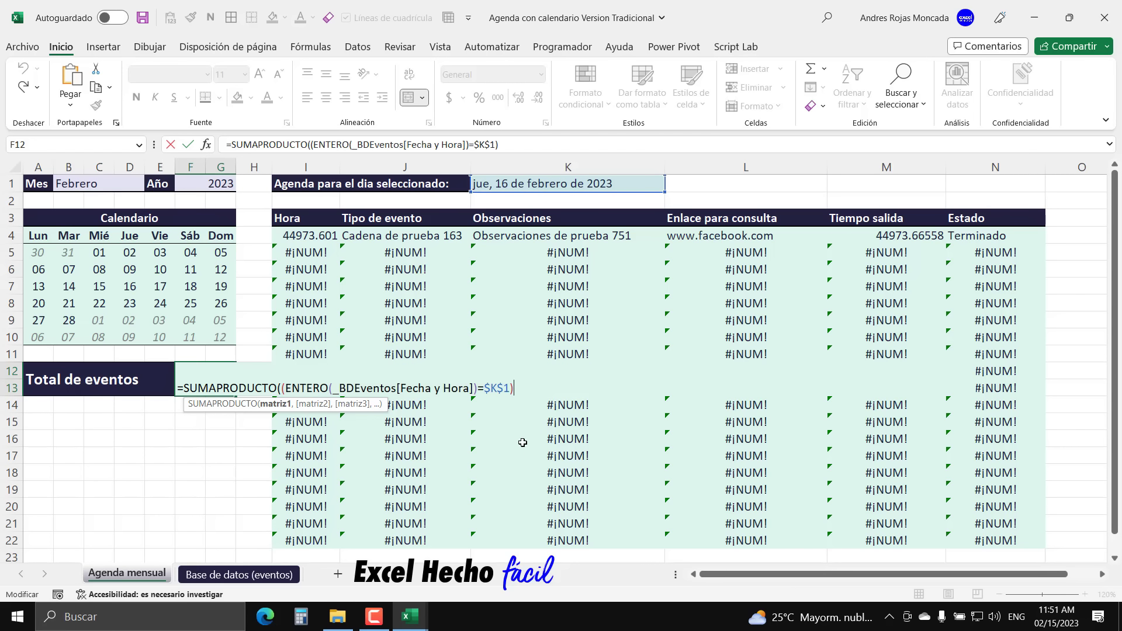
# - Multiply the comparison by 1, checking the evaluated array, and enter the completed SUMAPRODUCTO formula
pyautogui.write('*1')
pyautogui.click(275, 405)
pyautogui.press('F9')
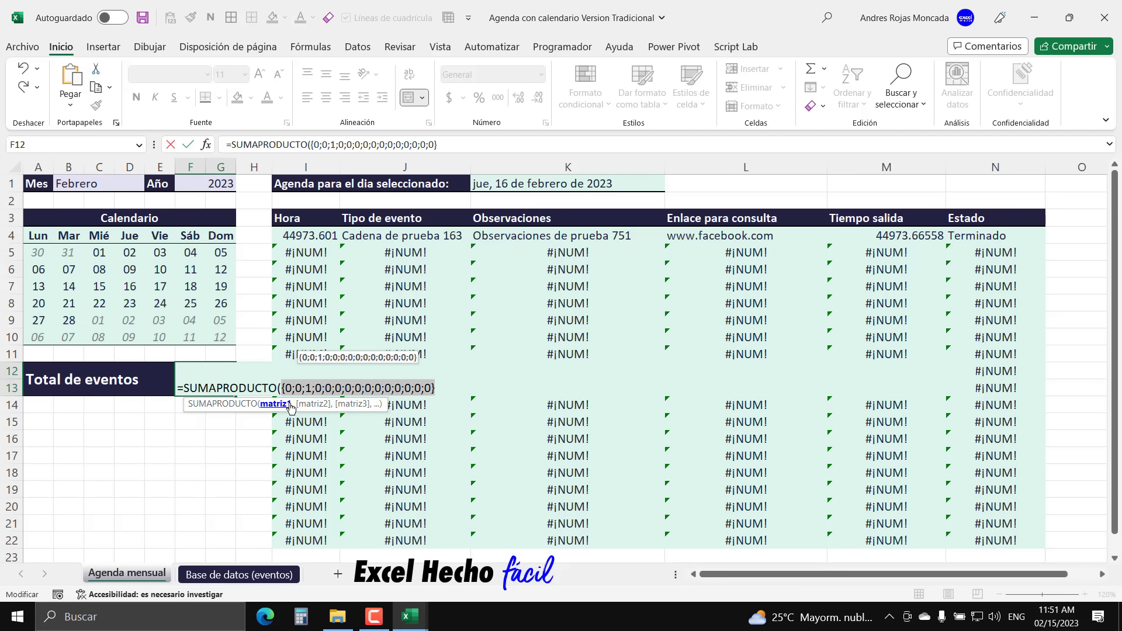
pyautogui.hotkey('ctrl', 'z')
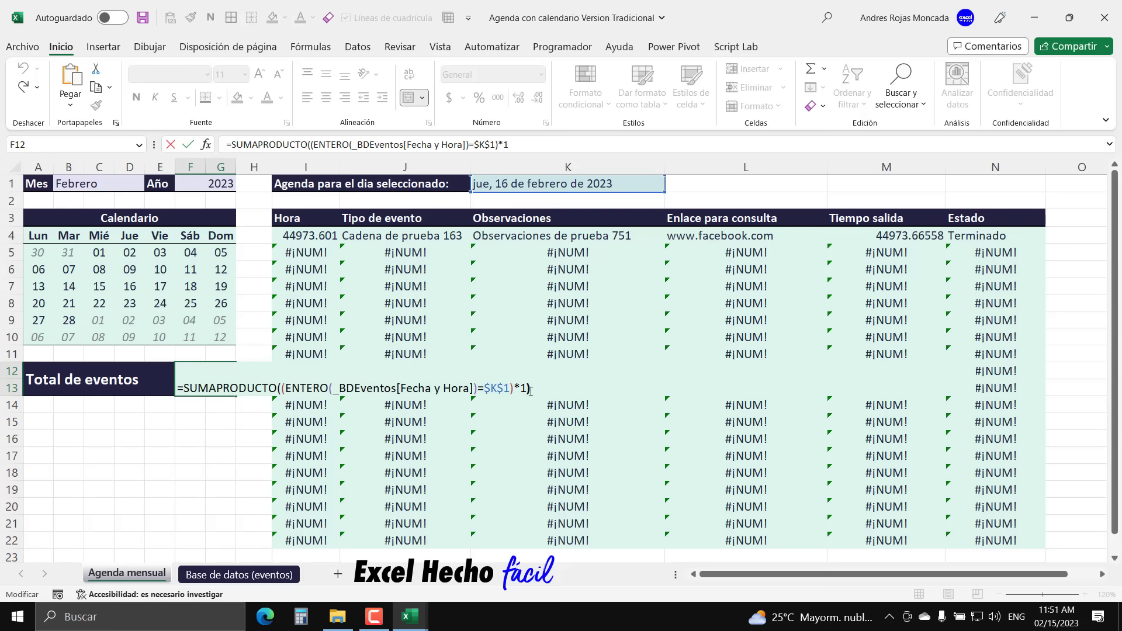
pyautogui.press('Return')
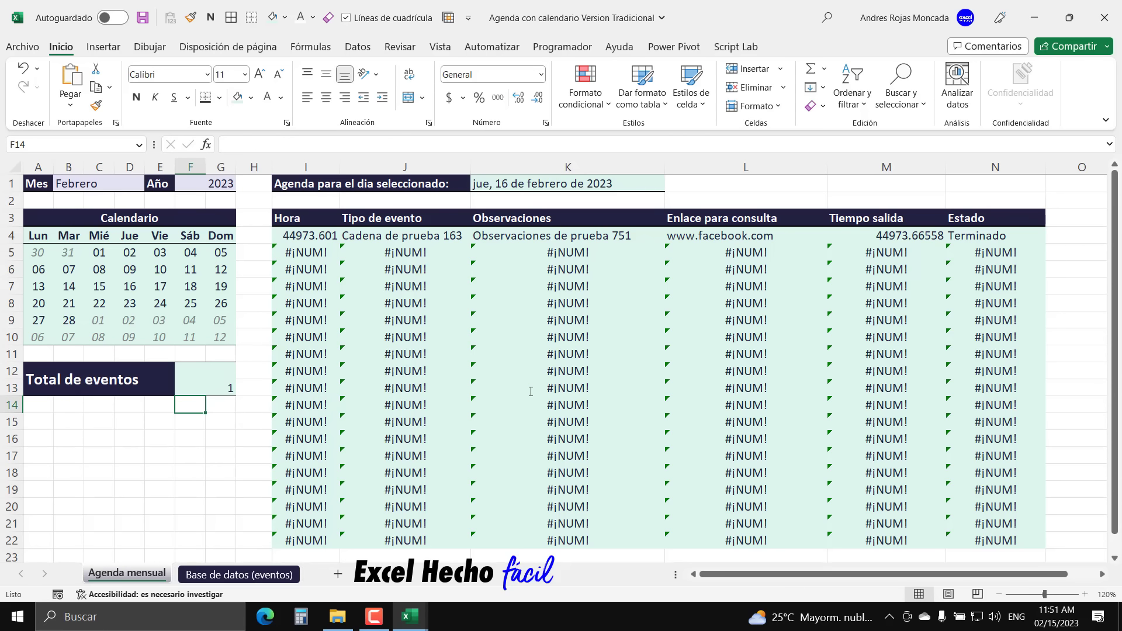
# - Center the event total horizontally and vertically, and format it bold at 14 points
pyautogui.click(220, 386)
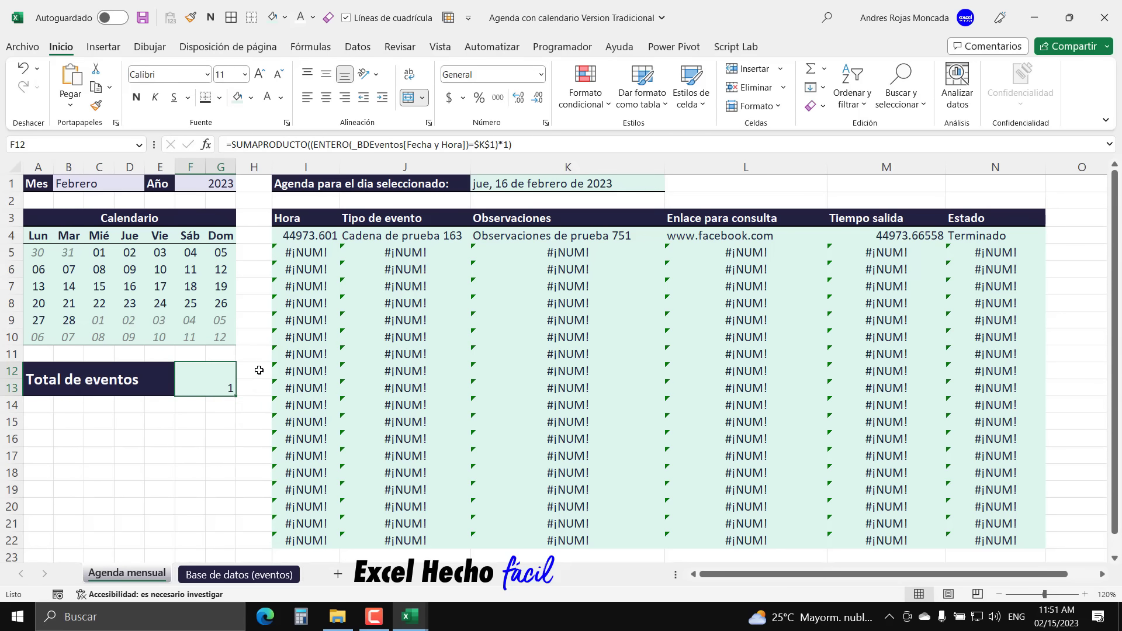
pyautogui.click(326, 97)
pyautogui.click(327, 77)
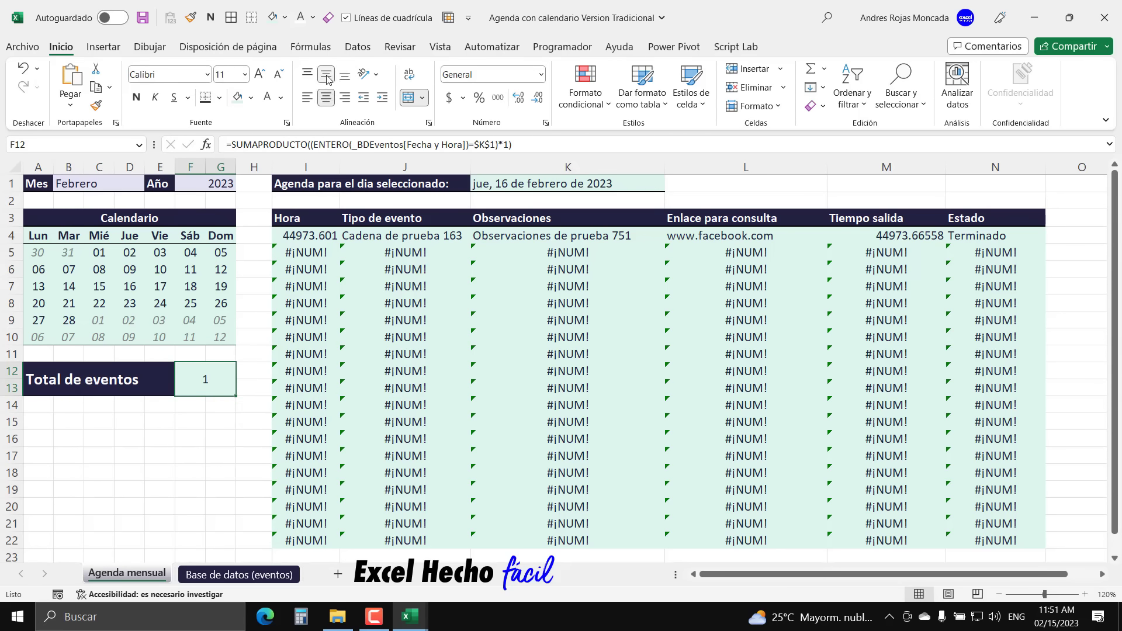
pyautogui.click(260, 75)
pyautogui.click(260, 75)
pyautogui.click(137, 98)
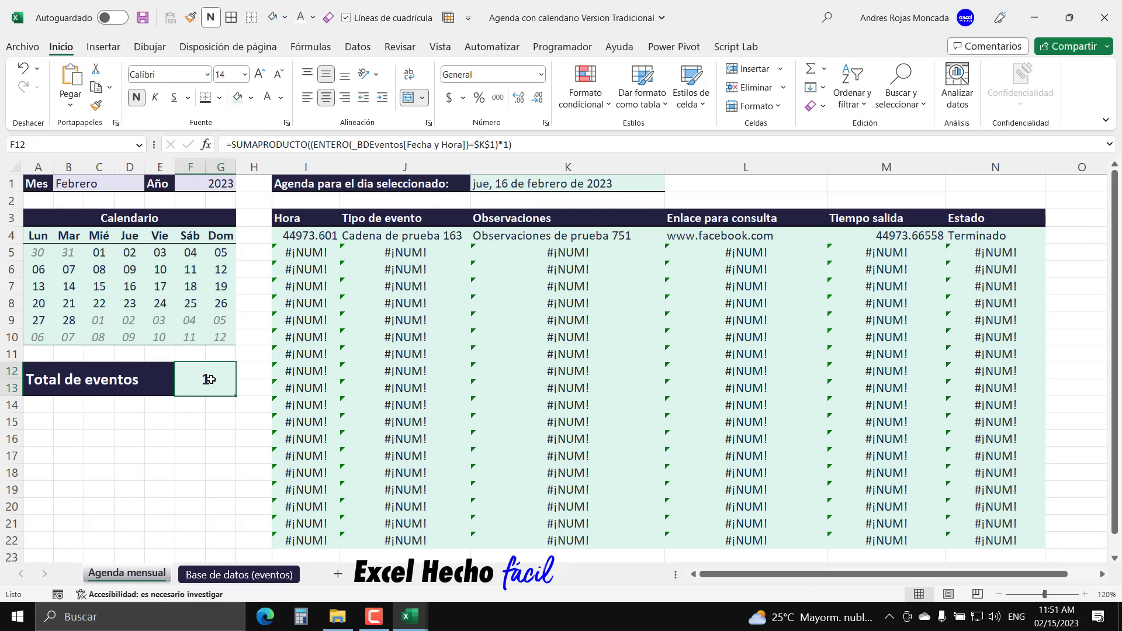
# - Wrap the I4 formula in a SI function whose condition is FILAS($I$4:I4)>$F$12
pyautogui.click(304, 235)
pyautogui.press('F2')
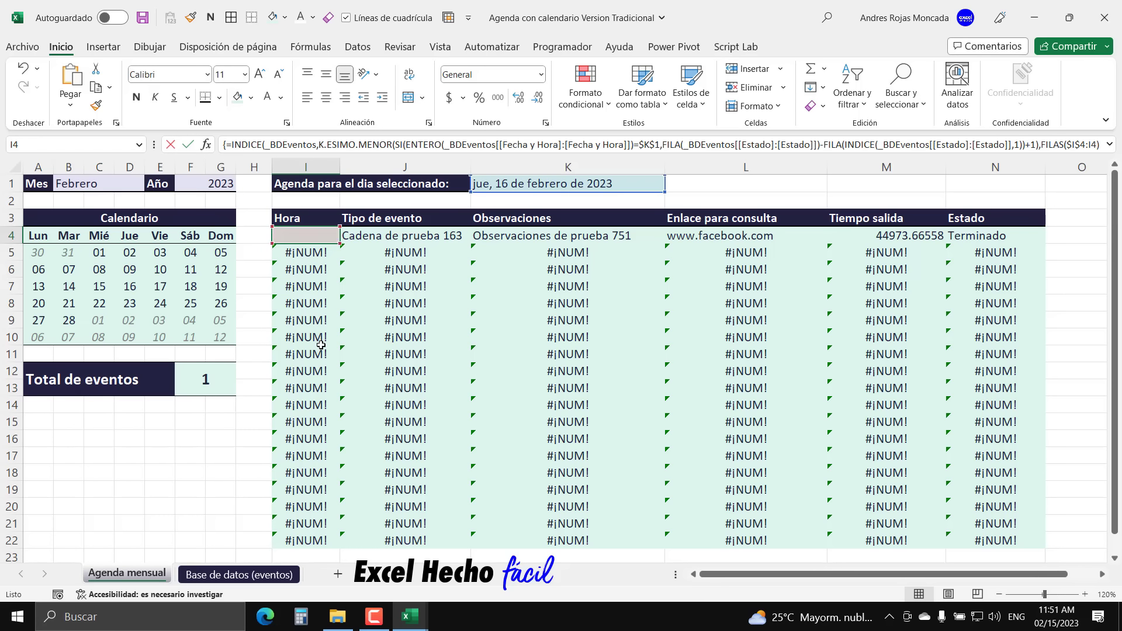
pyautogui.click(281, 235)
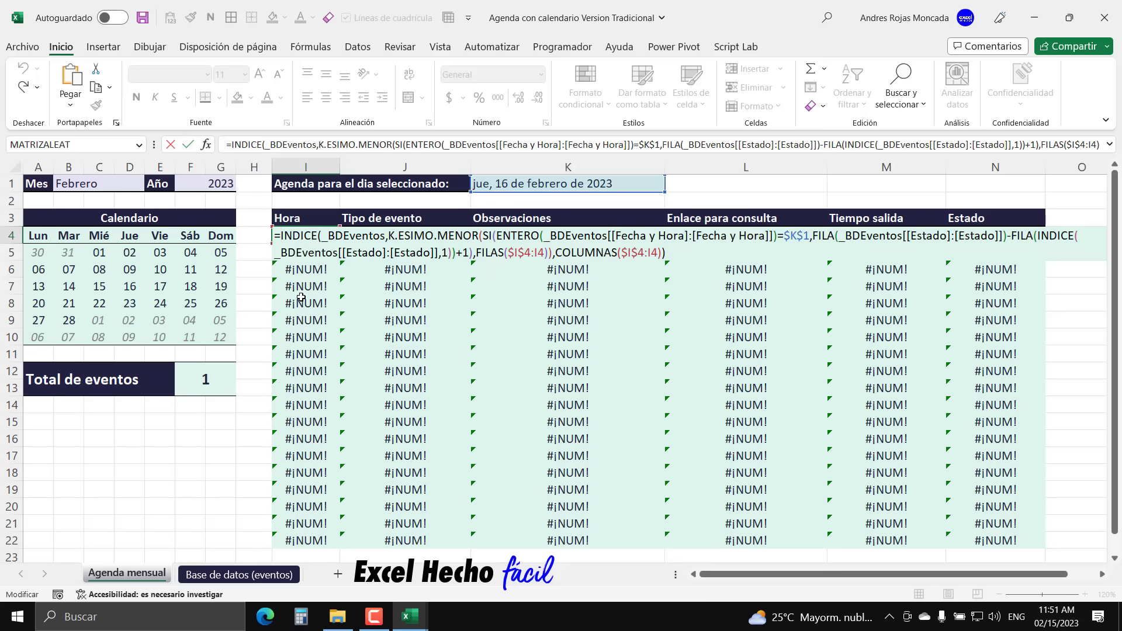
pyautogui.write('SI(')
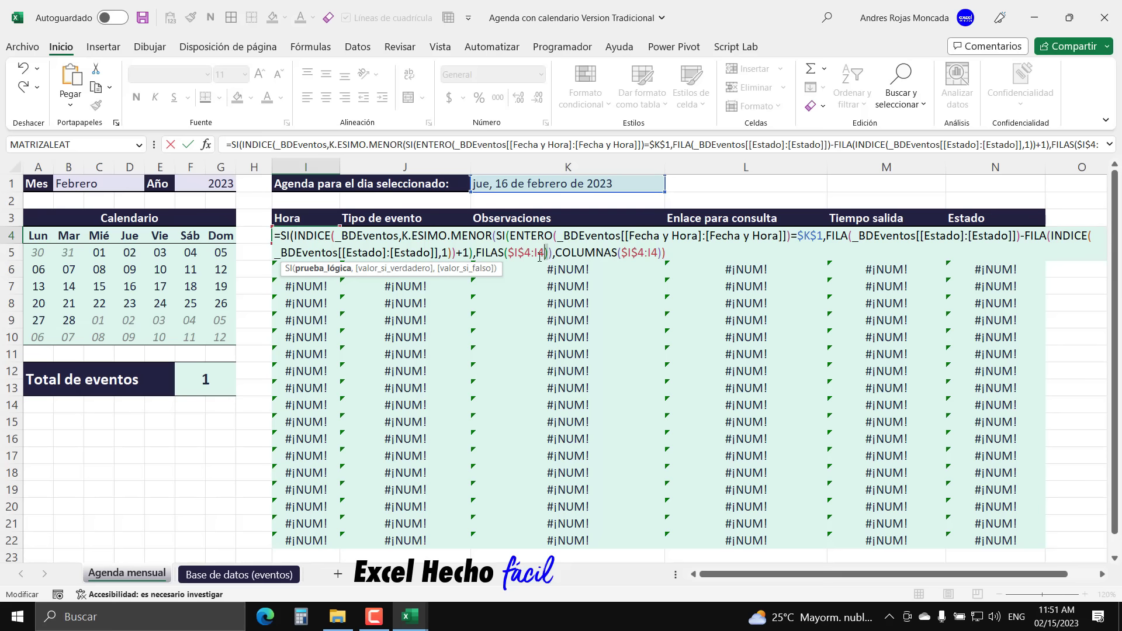
pyautogui.moveTo(546, 256); pyautogui.dragTo(476, 255)
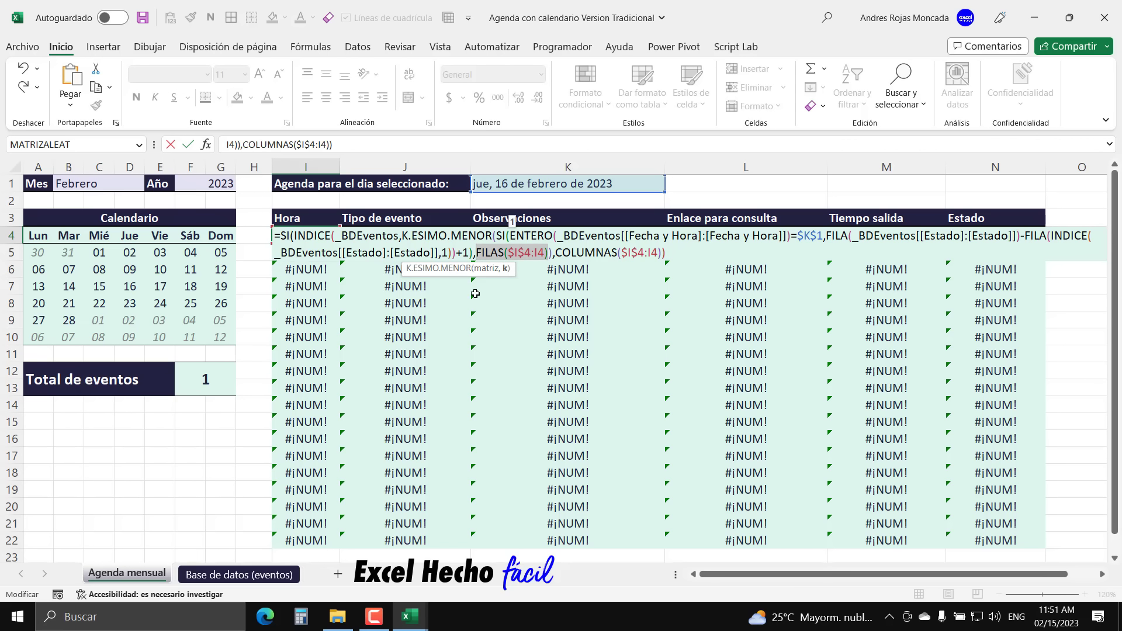
pyautogui.hotkey('ctrl', 'c')
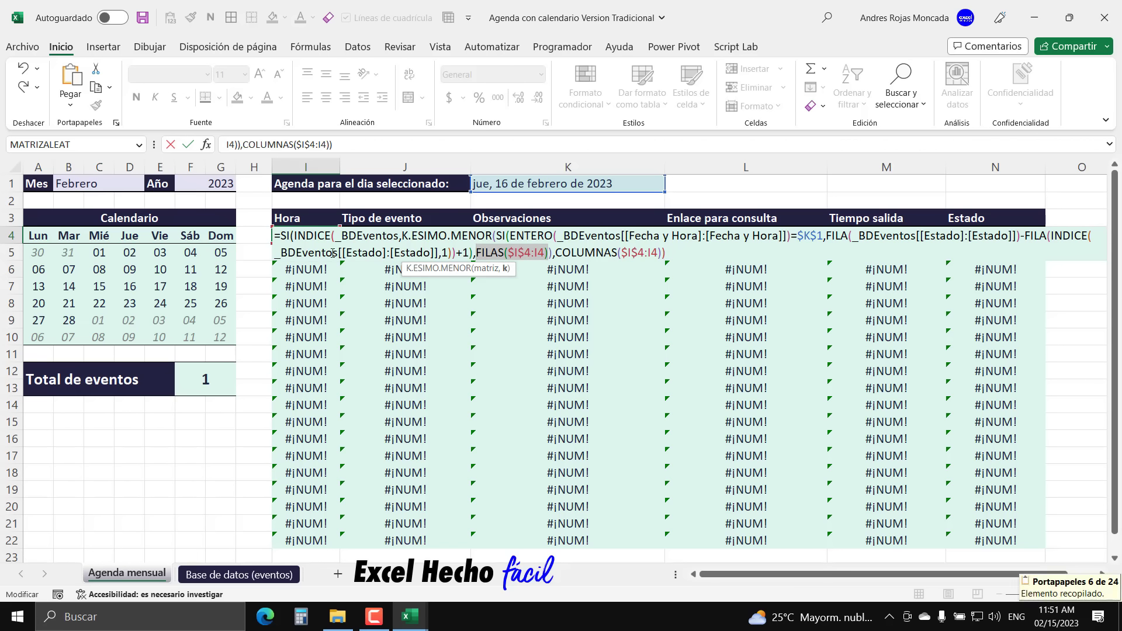
pyautogui.click(294, 235)
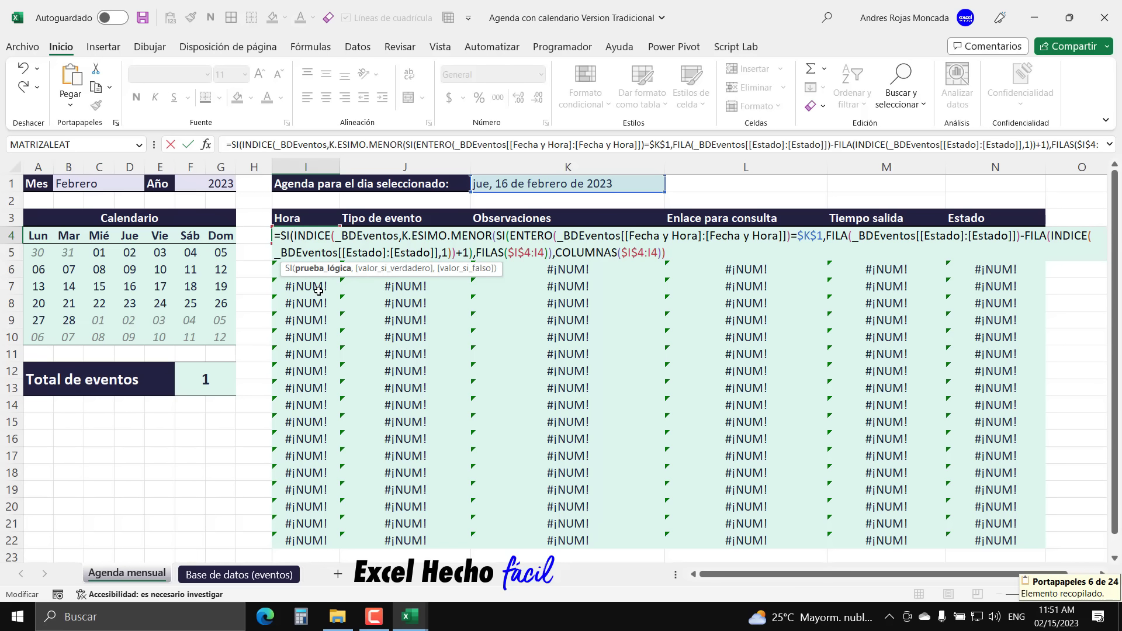
pyautogui.hotkey('ctrl', 'v')
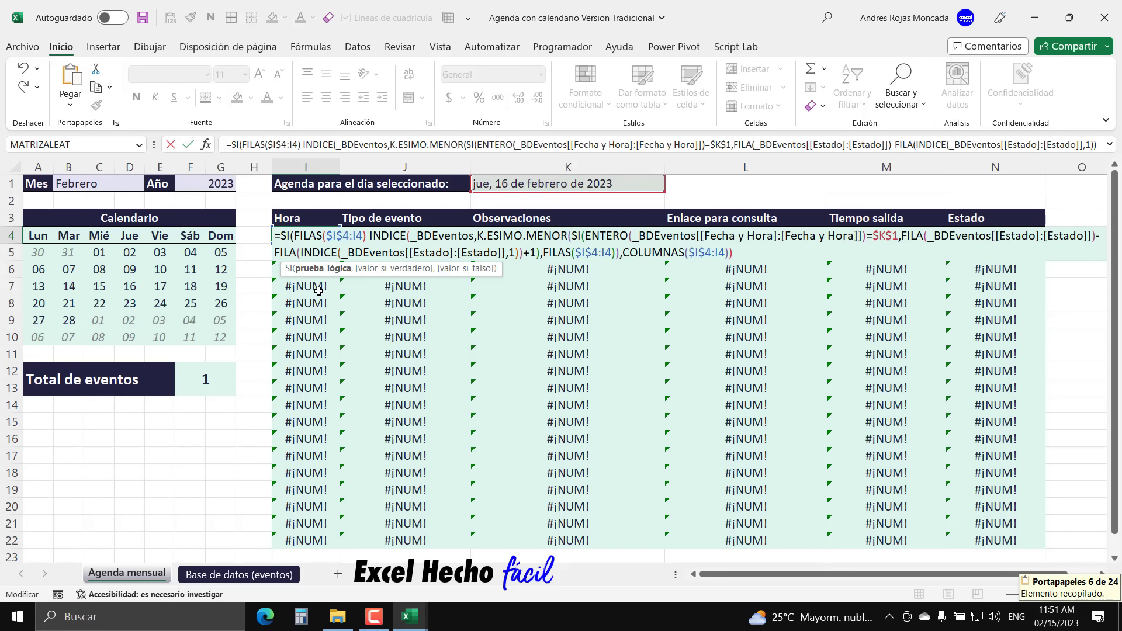
pyautogui.press('Left')
pyautogui.write('>')
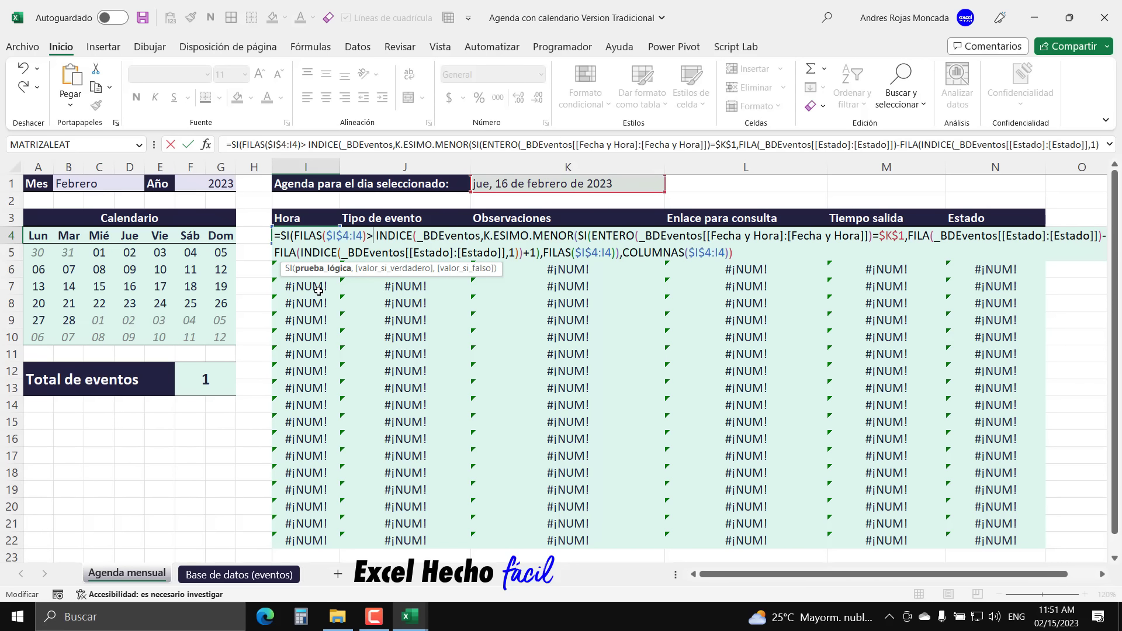
pyautogui.click(207, 379)
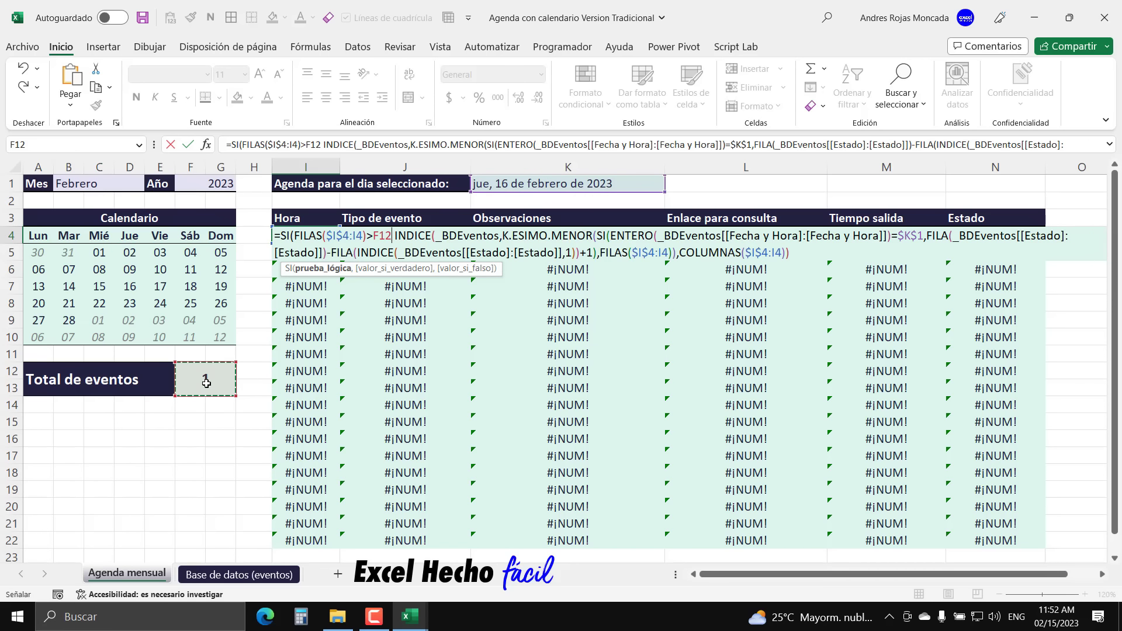
pyautogui.press('F4')
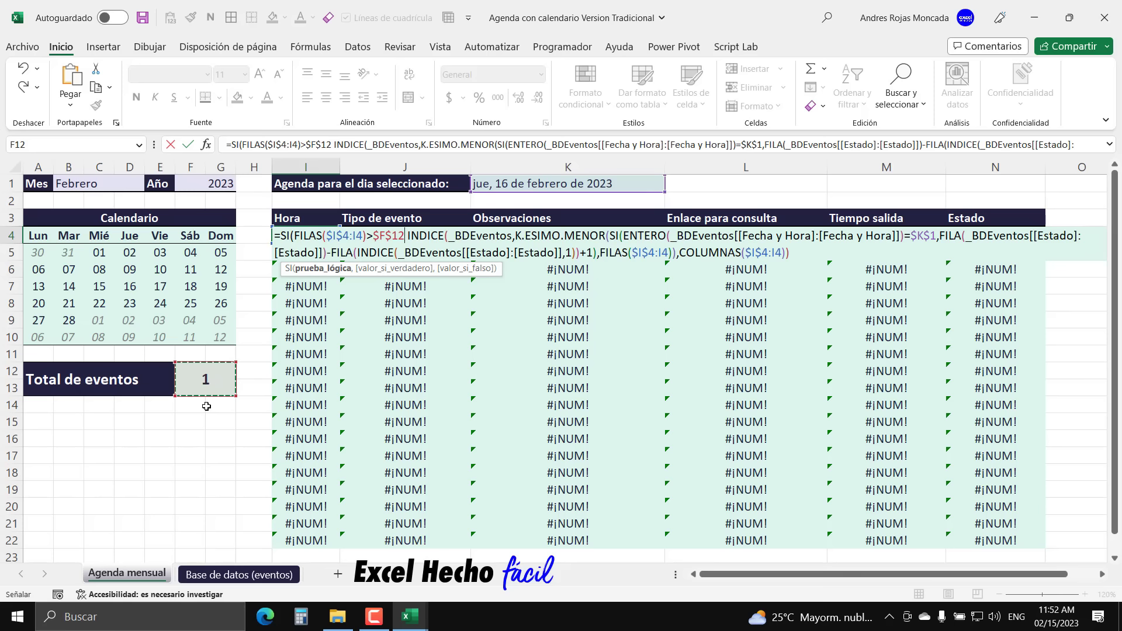
# - Return "" when the SI condition is true, use the INDICE expression as the false value, and close the function
pyautogui.write(',""')
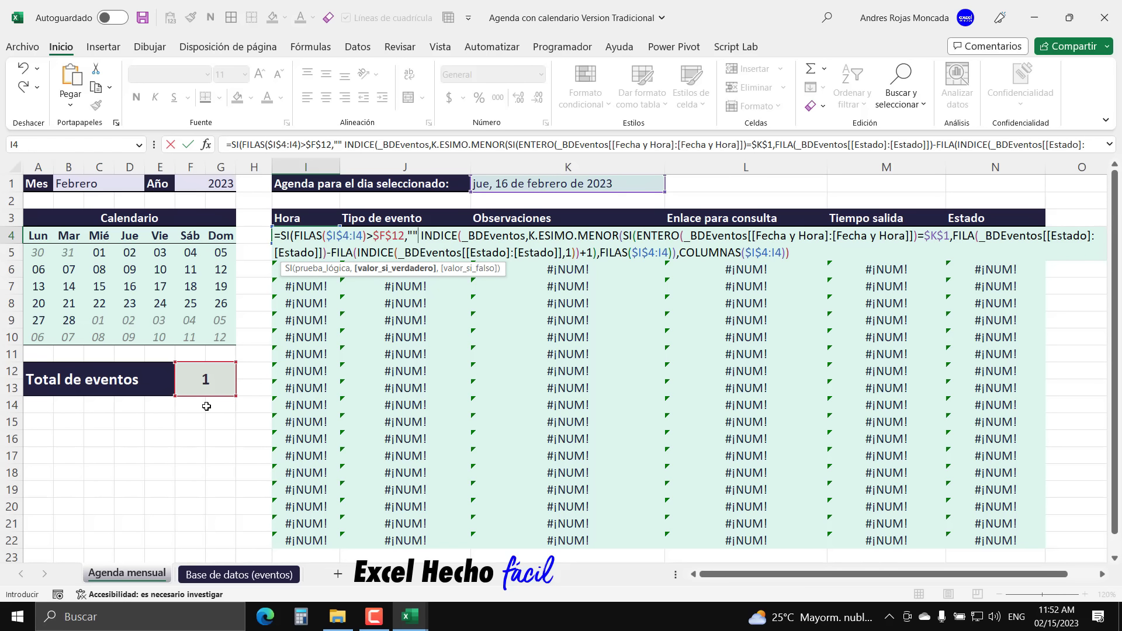
pyautogui.write(',')
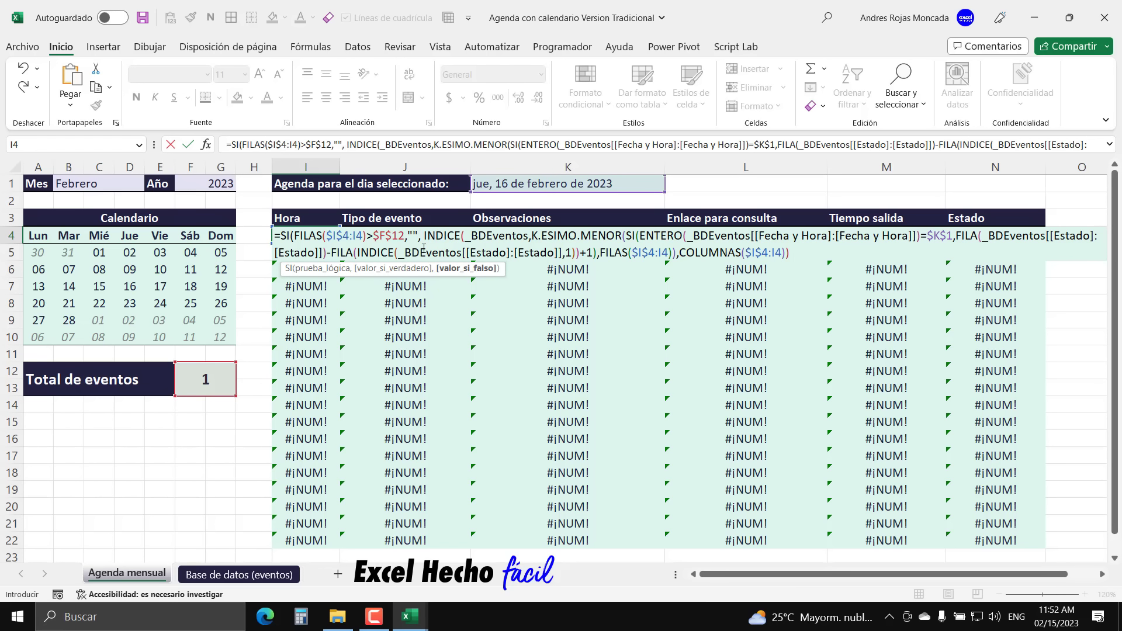
pyautogui.click(426, 239)
pyautogui.press('BackSpace')
pyautogui.click(793, 253)
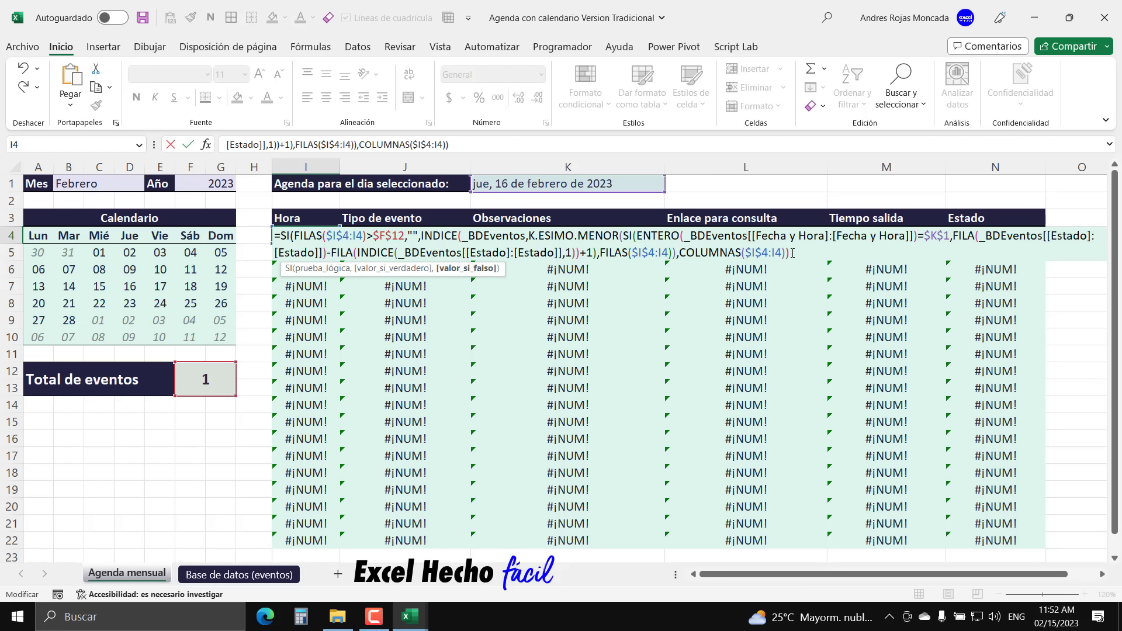
pyautogui.write(')')
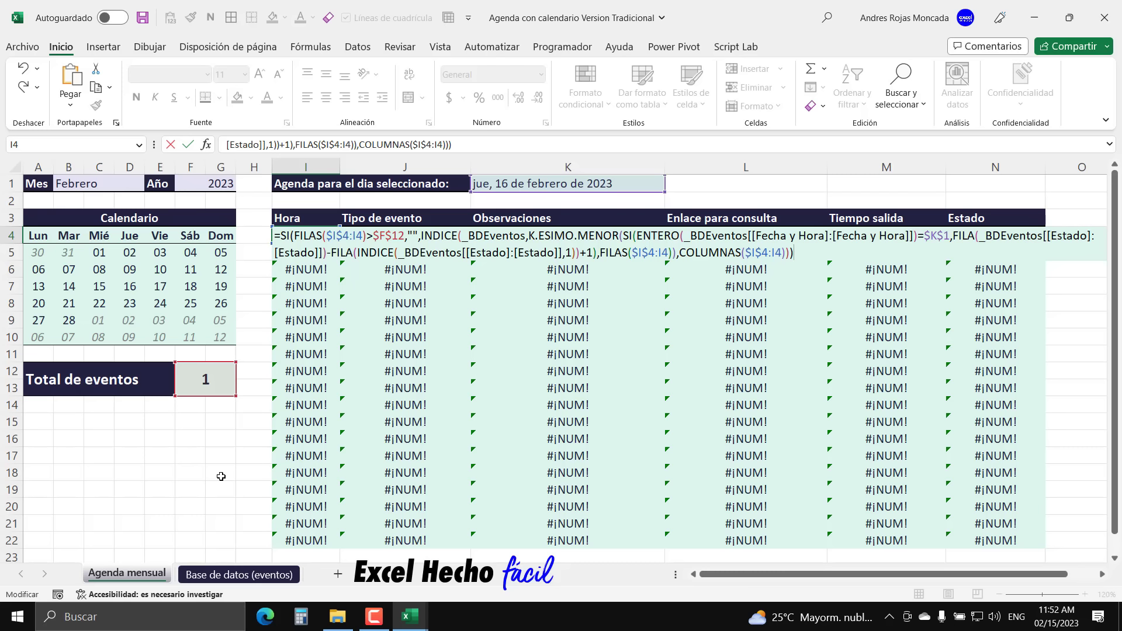
# - Enter the I4 formula as an array formula and fill it across the agenda range I4:N22
pyautogui.hotkey('ctrl', 'shift', 'Return')
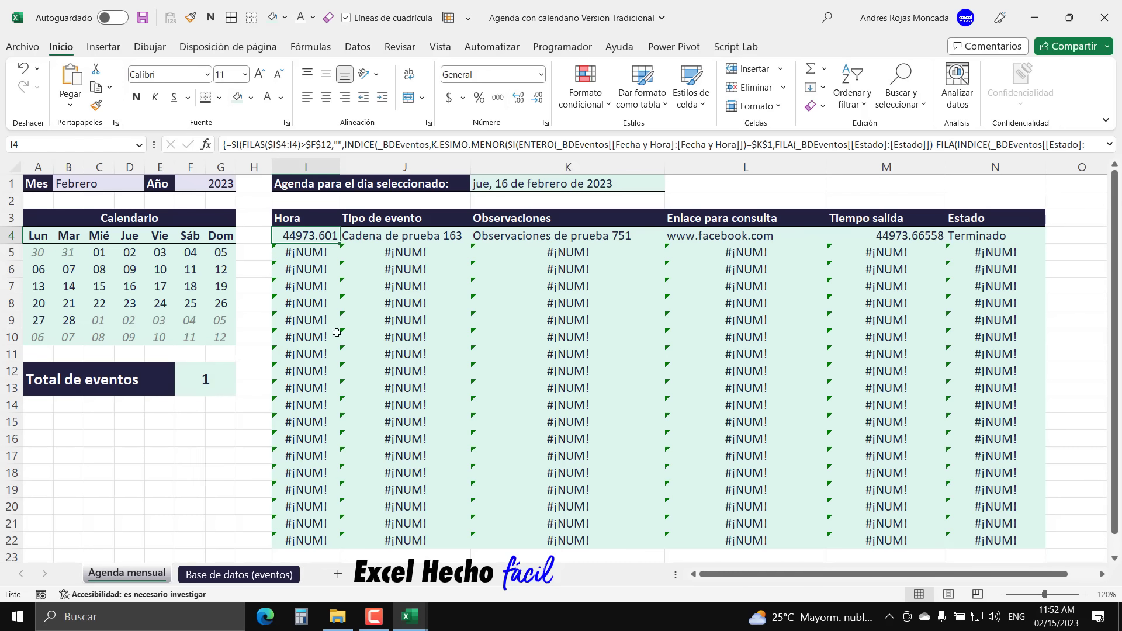
pyautogui.moveTo(340, 245); pyautogui.dragTo(1033, 549)
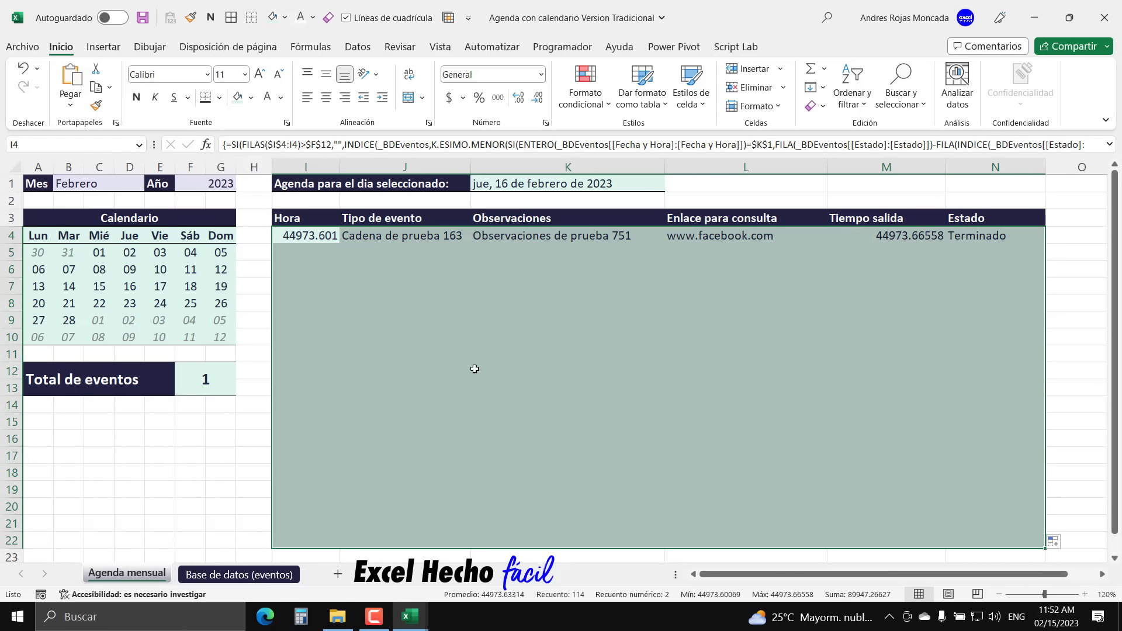
pyautogui.click(217, 384)
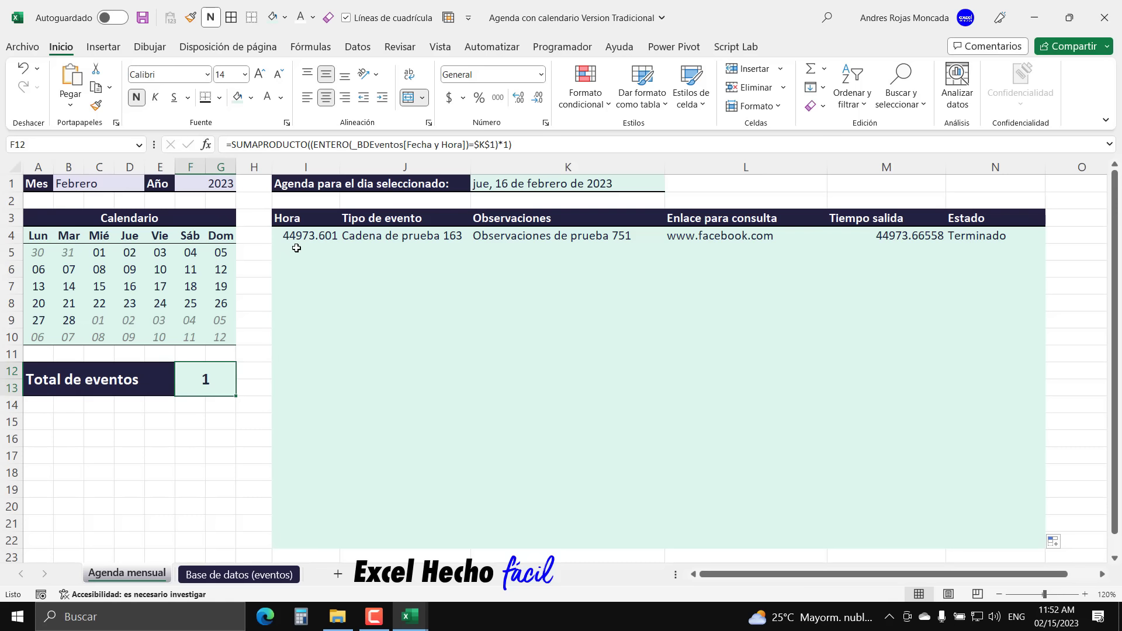
# - Format the Hora cells I4:I22 with the custom format hh:mm AM/PM and align them left
pyautogui.moveTo(299, 237); pyautogui.dragTo(290, 538)
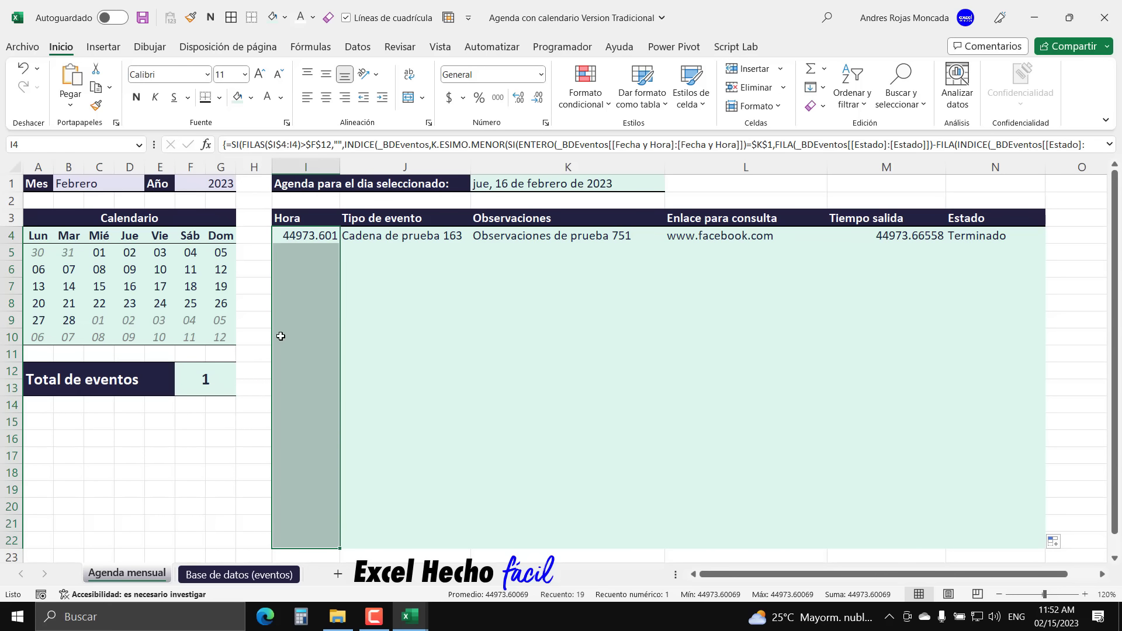
pyautogui.hotkey('ctrl', '1')
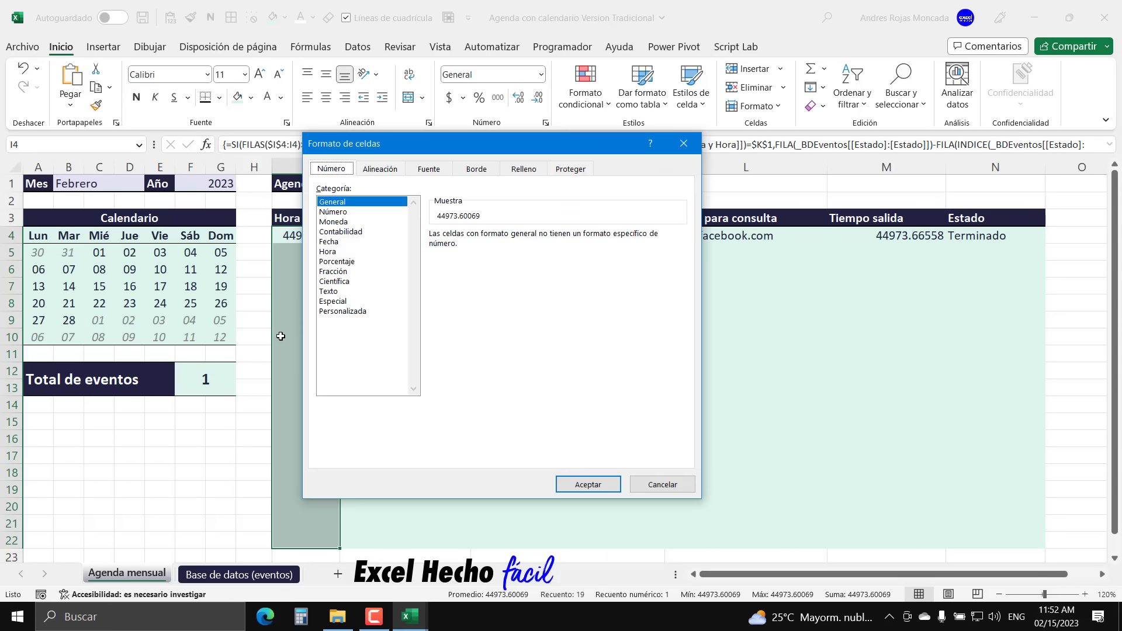
pyautogui.click(331, 252)
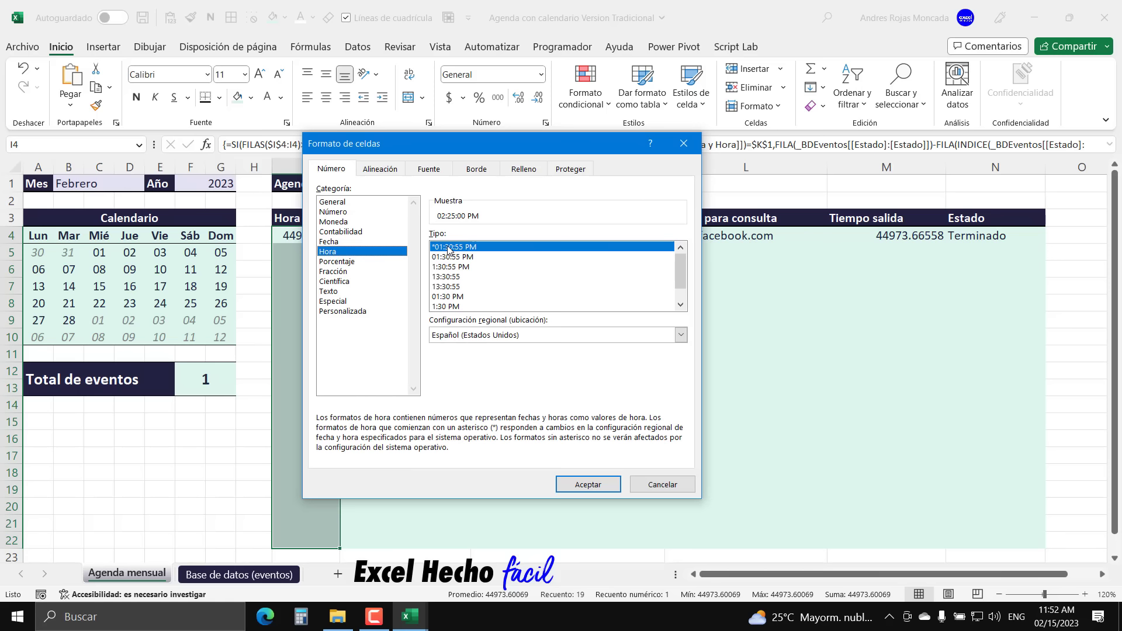
pyautogui.click(361, 311)
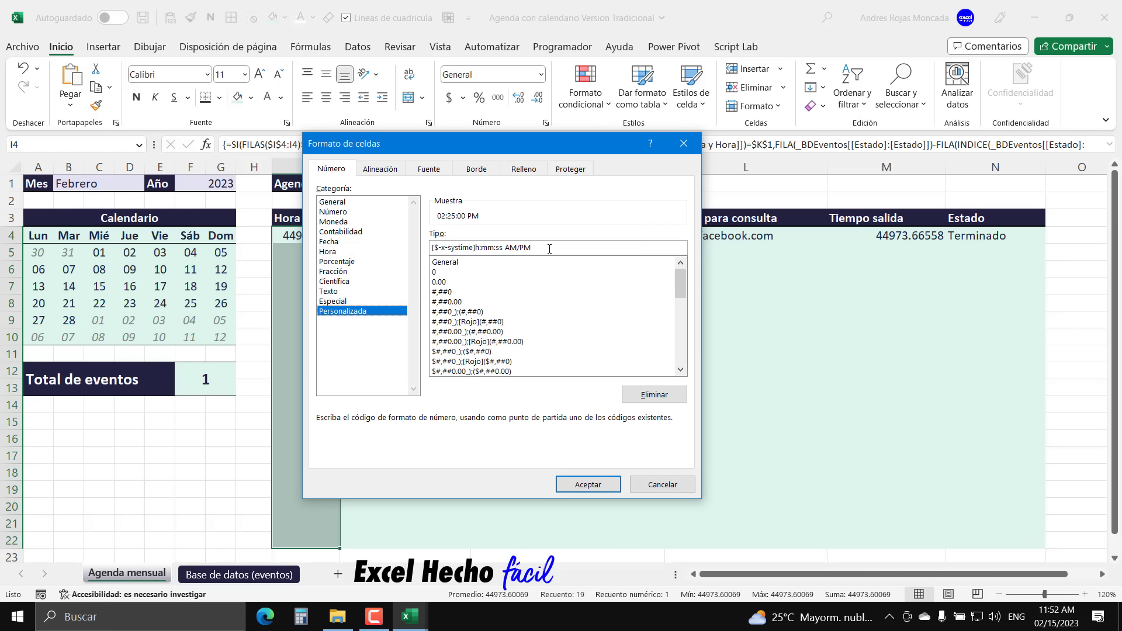
pyautogui.moveTo(550, 248); pyautogui.dragTo(423, 253)
pyautogui.write('hh')
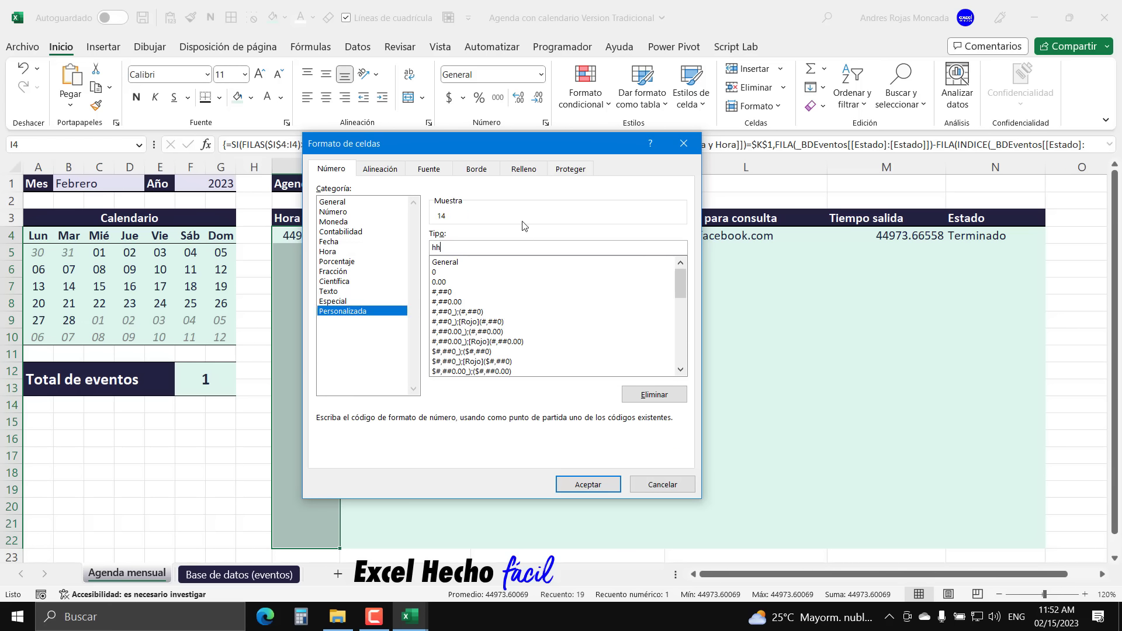
pyautogui.write(':mm AM/PM')
pyautogui.click(571, 478)
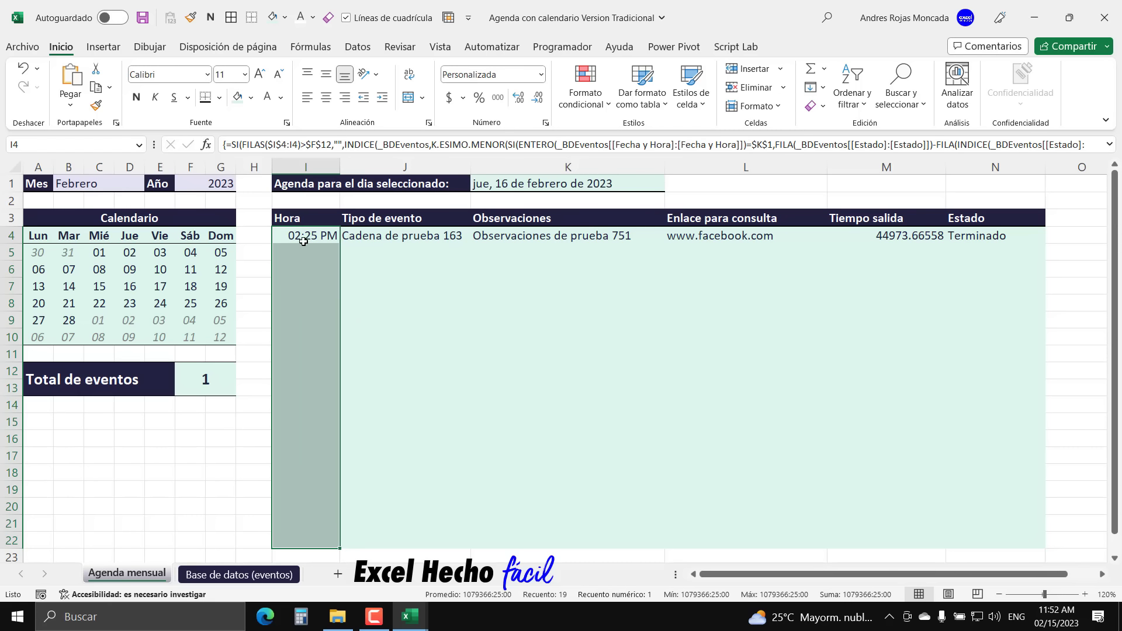
pyautogui.click(307, 97)
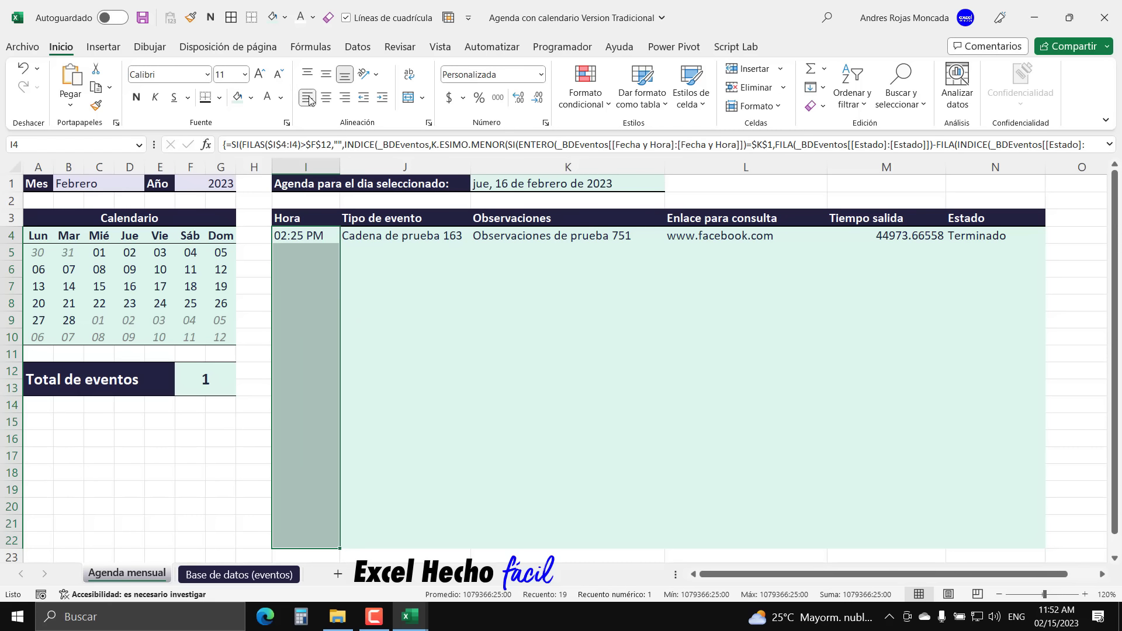
pyautogui.click(299, 234)
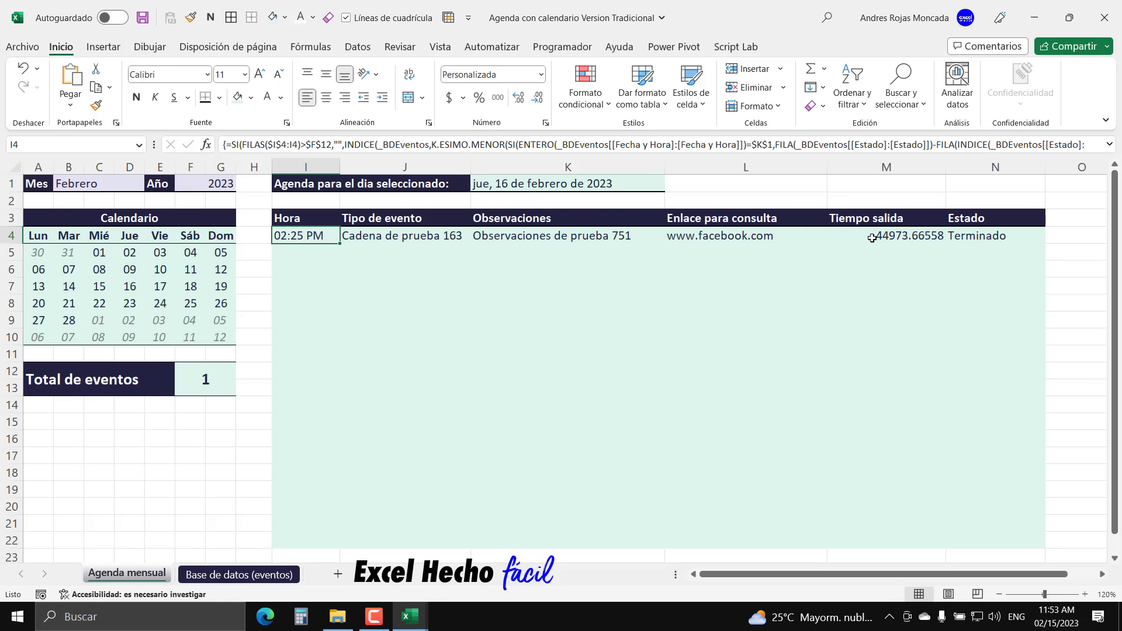
# - Copy the custom format code mm/dd/yyyy hh:mm from a Fecha y Hora cell on the Base de datos (eventos) sheet
pyautogui.click(243, 575)
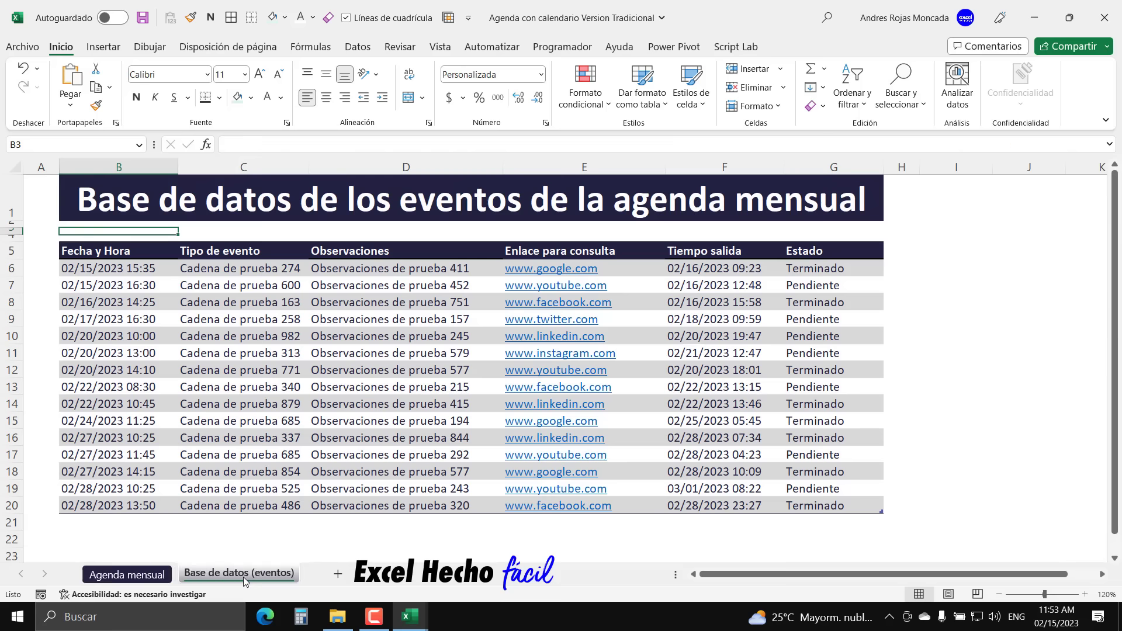
pyautogui.click(141, 287)
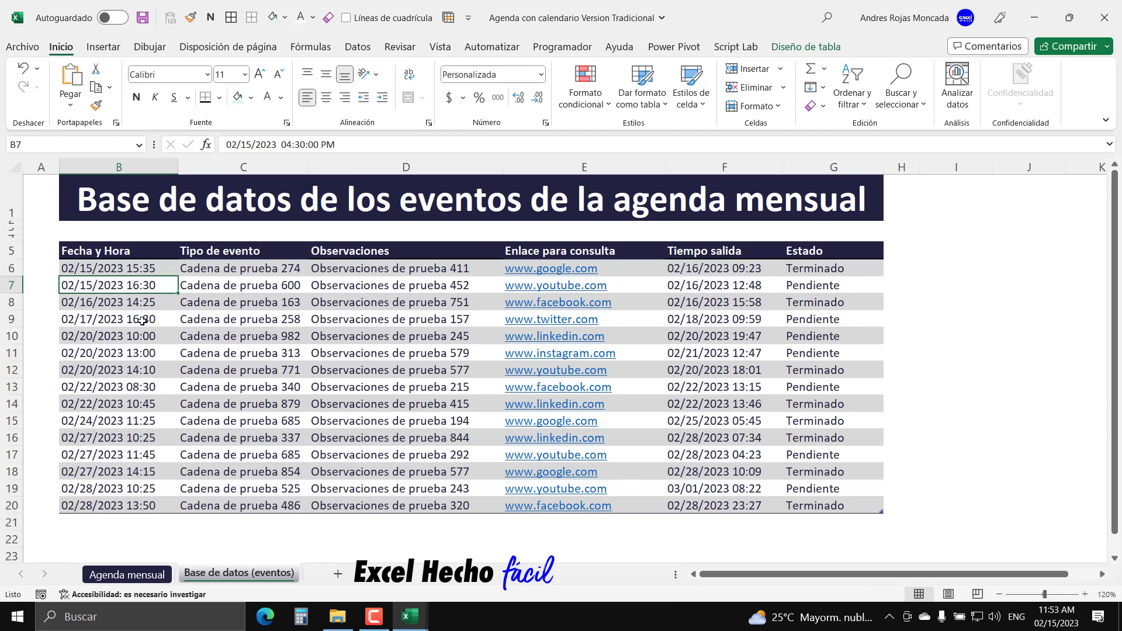
pyautogui.click(142, 320)
pyautogui.hotkey('ctrl', '1')
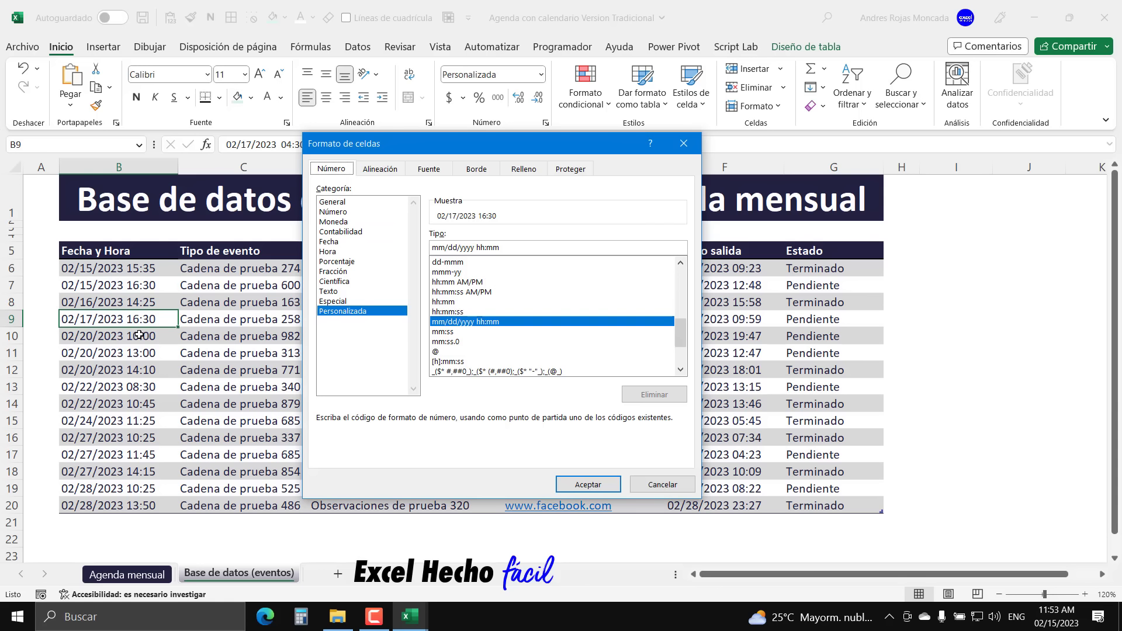
pyautogui.click(329, 171)
pyautogui.moveTo(503, 247); pyautogui.dragTo(408, 250)
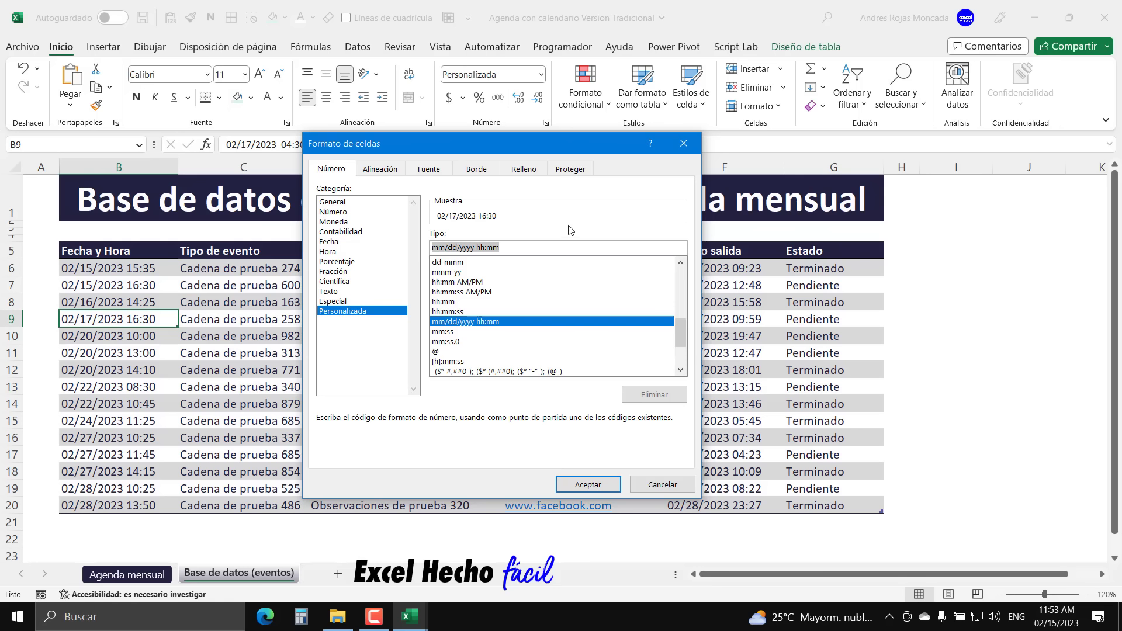
pyautogui.hotkey('ctrl', 'c')
pyautogui.press('Escape')
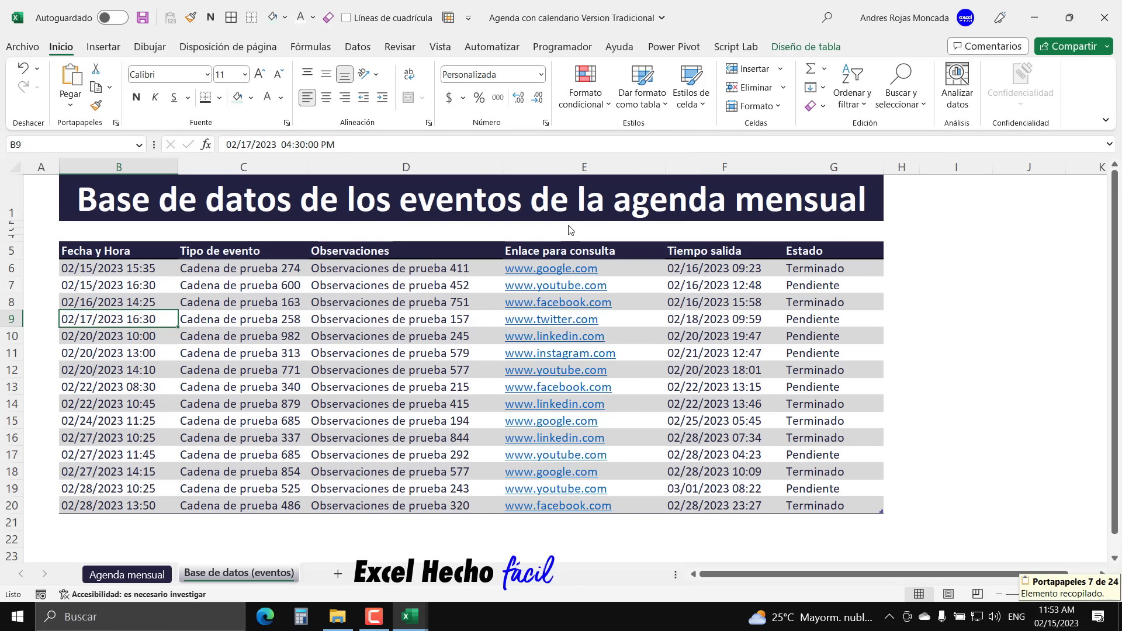
# - Apply the custom format mm/dd/yyyy hh:mm to the Tiempo salida cells M4:M22 on Agenda mensual and align them left
pyautogui.click(127, 575)
pyautogui.moveTo(896, 234); pyautogui.dragTo(895, 540)
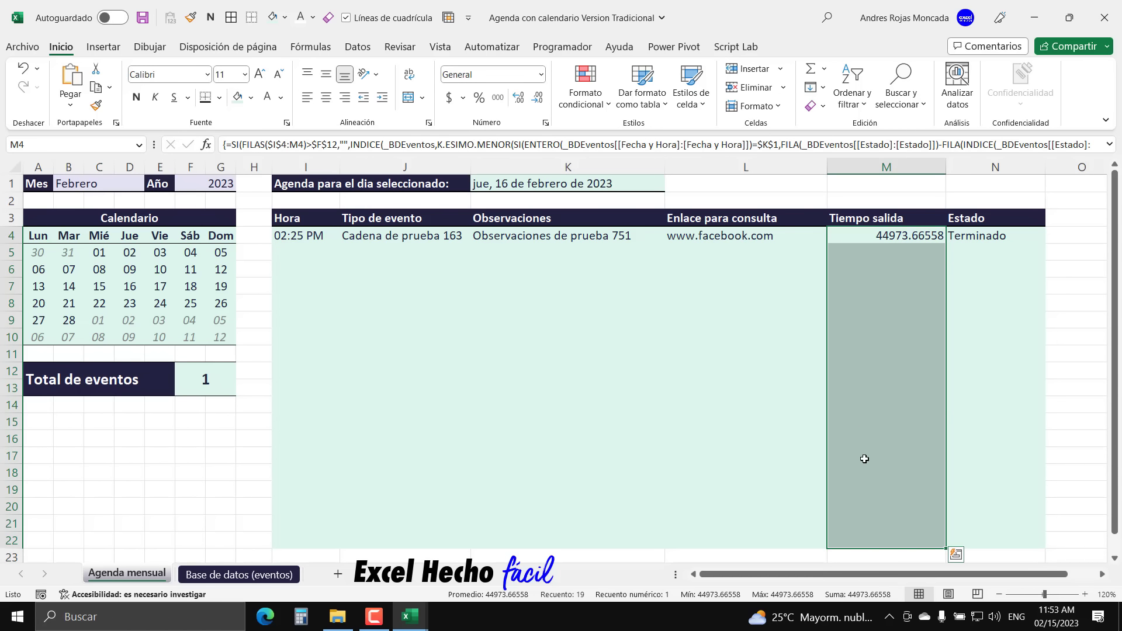
pyautogui.hotkey('ctrl', '1')
pyautogui.click(338, 311)
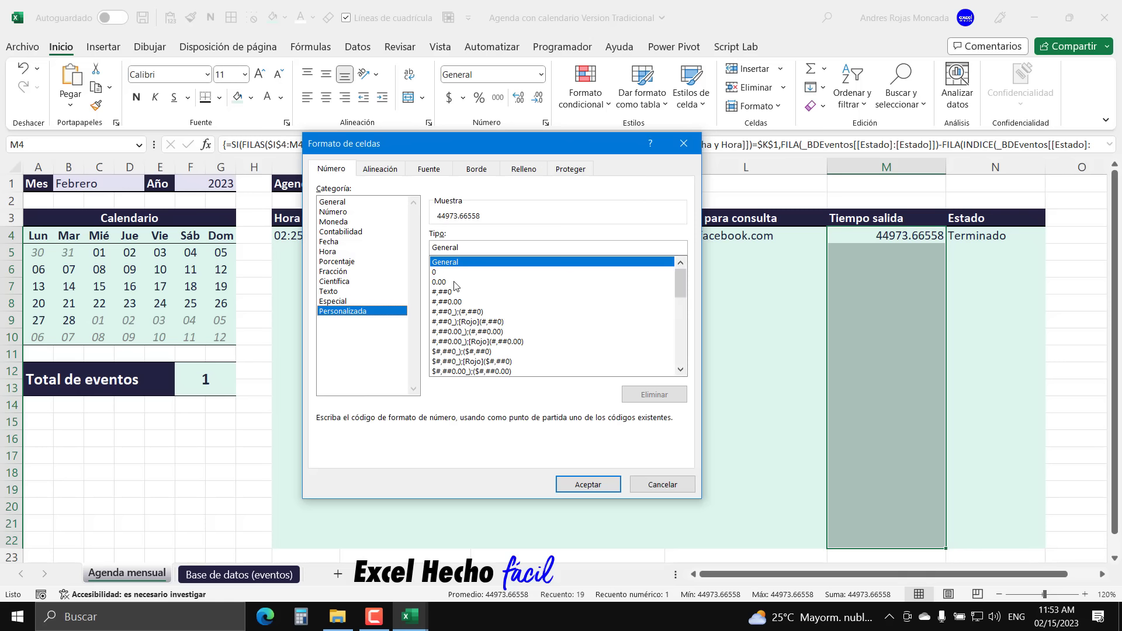
pyautogui.doubleClick(483, 247)
pyautogui.hotkey('ctrl', 'v')
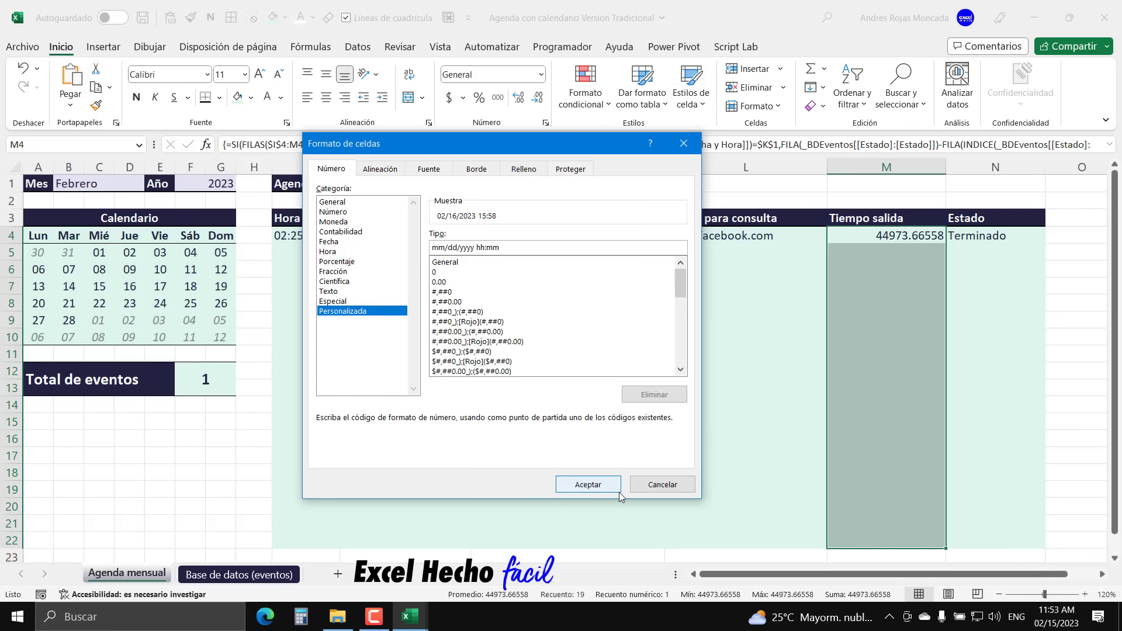
pyautogui.click(588, 484)
pyautogui.click(308, 97)
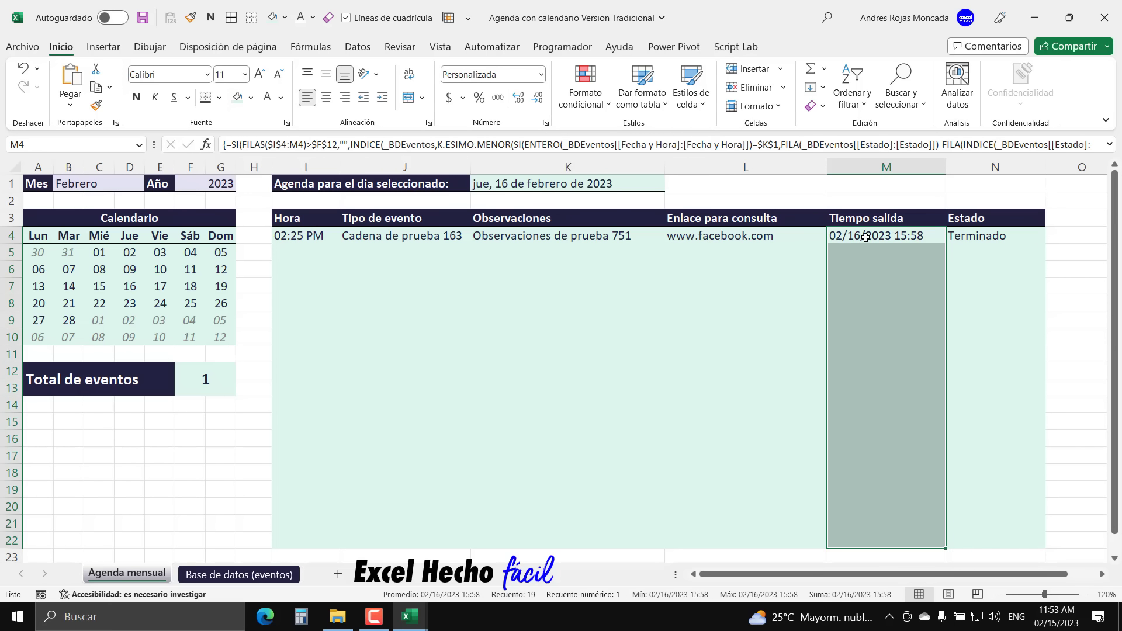
pyautogui.click(725, 237)
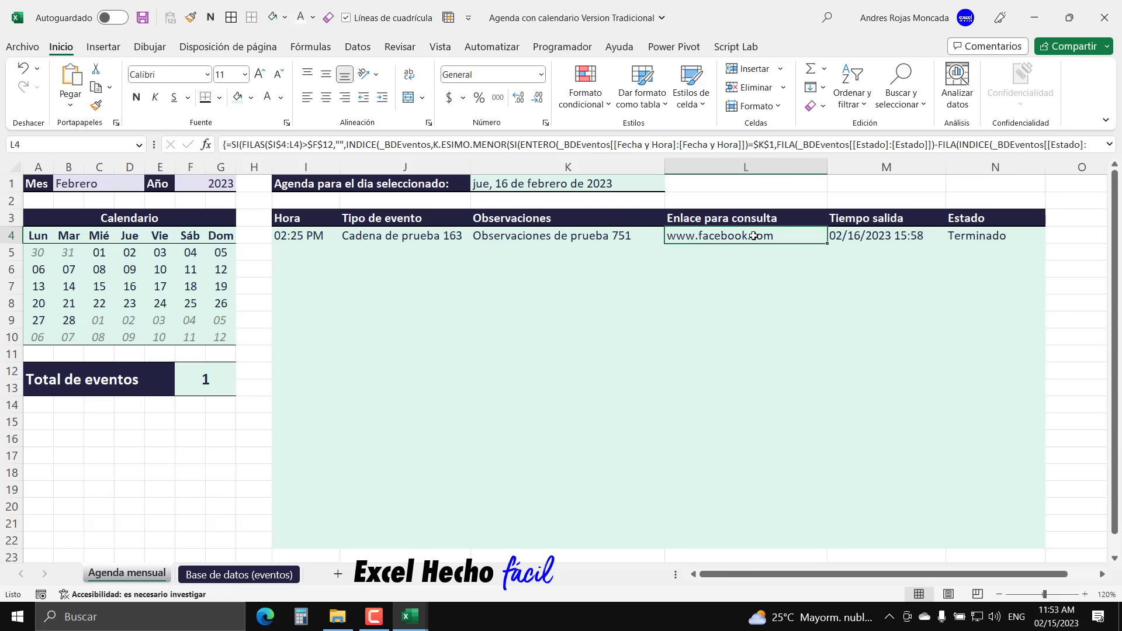
# - Compare the 15 February agenda's Enlace para consulta cells with the links on the Base de datos (eventos) sheet
pyautogui.click(103, 286)
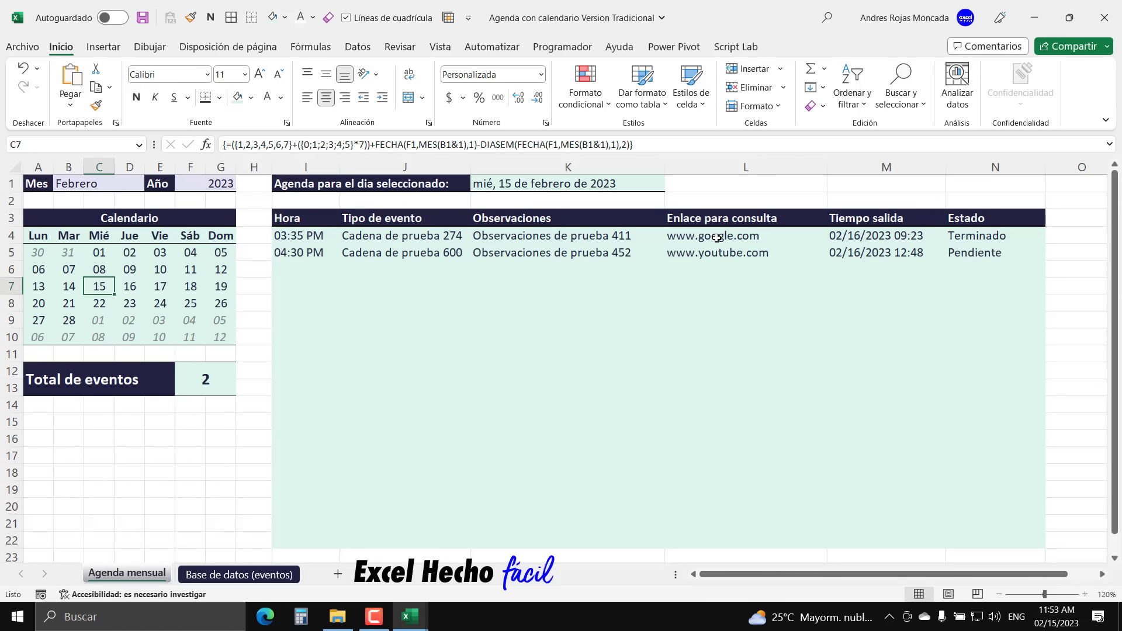
pyautogui.click(250, 575)
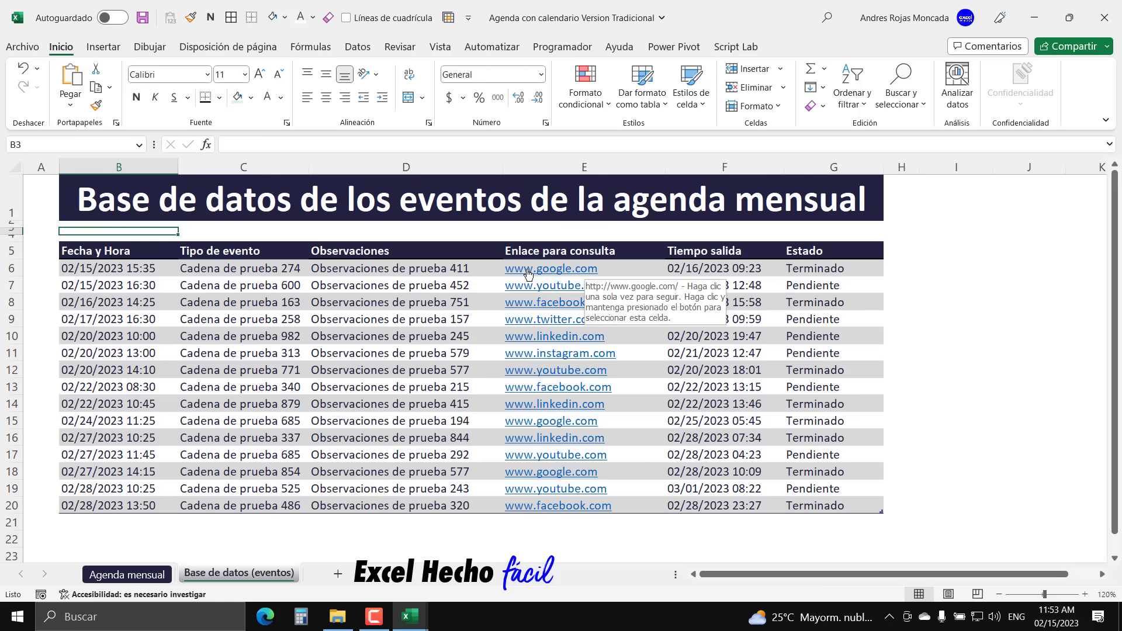
pyautogui.click(127, 575)
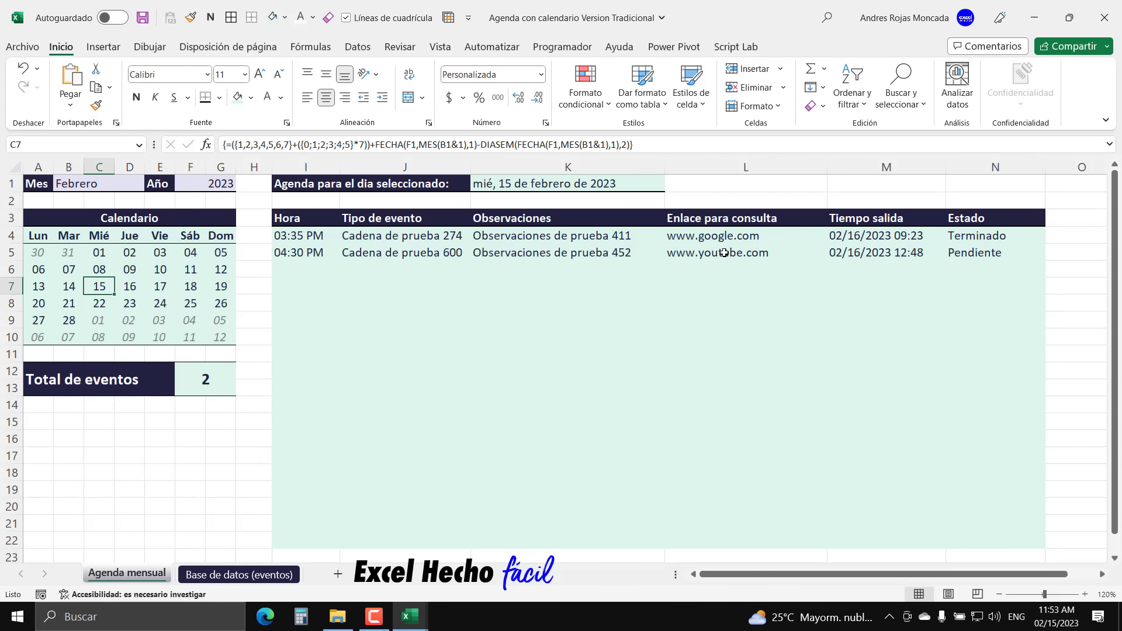
pyautogui.click(738, 235)
pyautogui.moveTo(738, 235); pyautogui.dragTo(721, 541)
# - Edit the L4 formula on Agenda mensual so that HIPERVINCULO( precedes the INDICE function
pyautogui.click(719, 239)
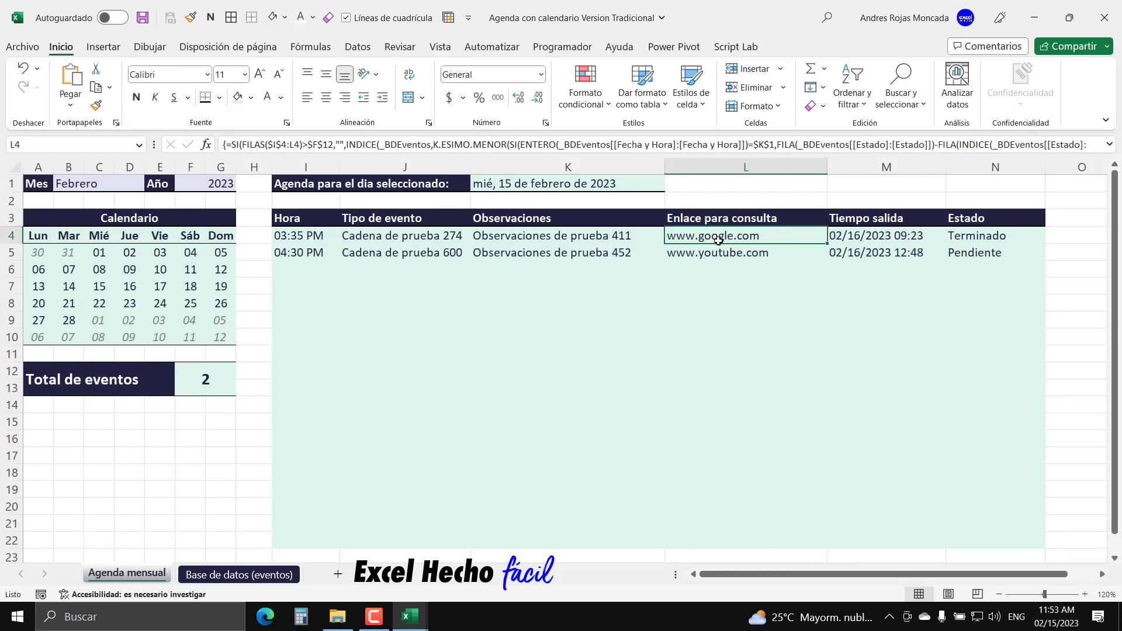
pyautogui.press('F2')
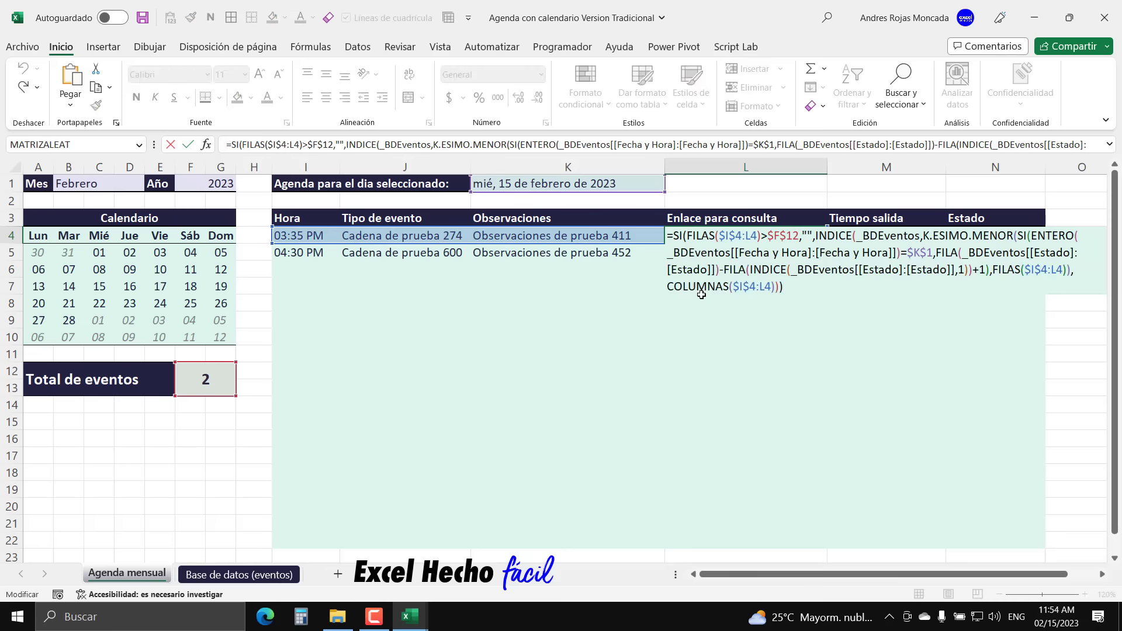
pyautogui.click(1103, 575)
pyautogui.click(1103, 575)
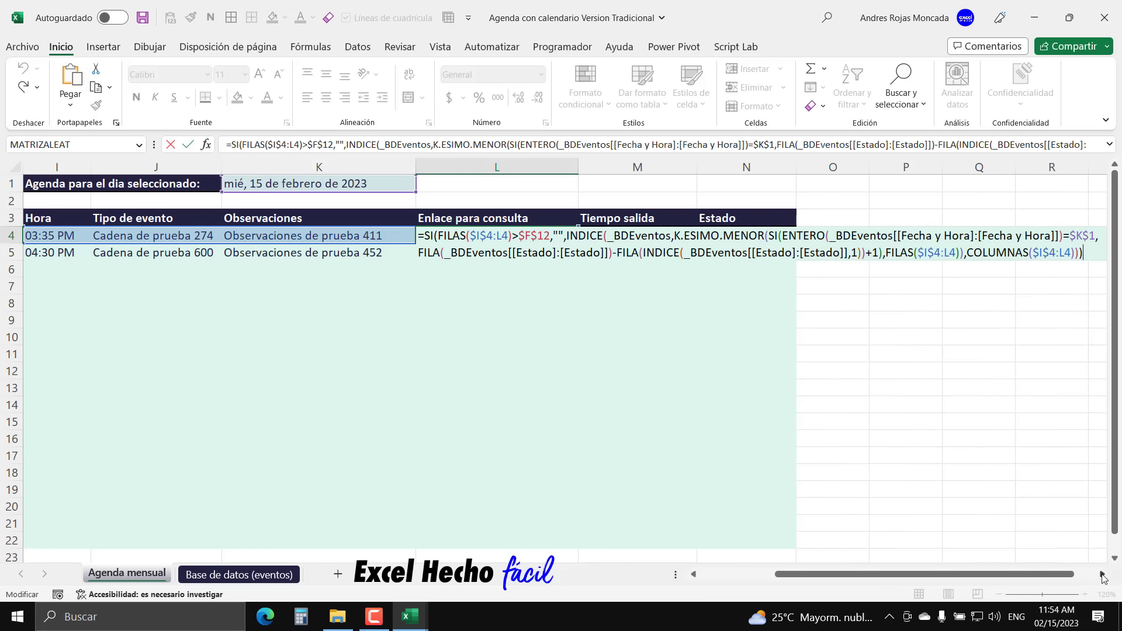
pyautogui.click(1102, 575)
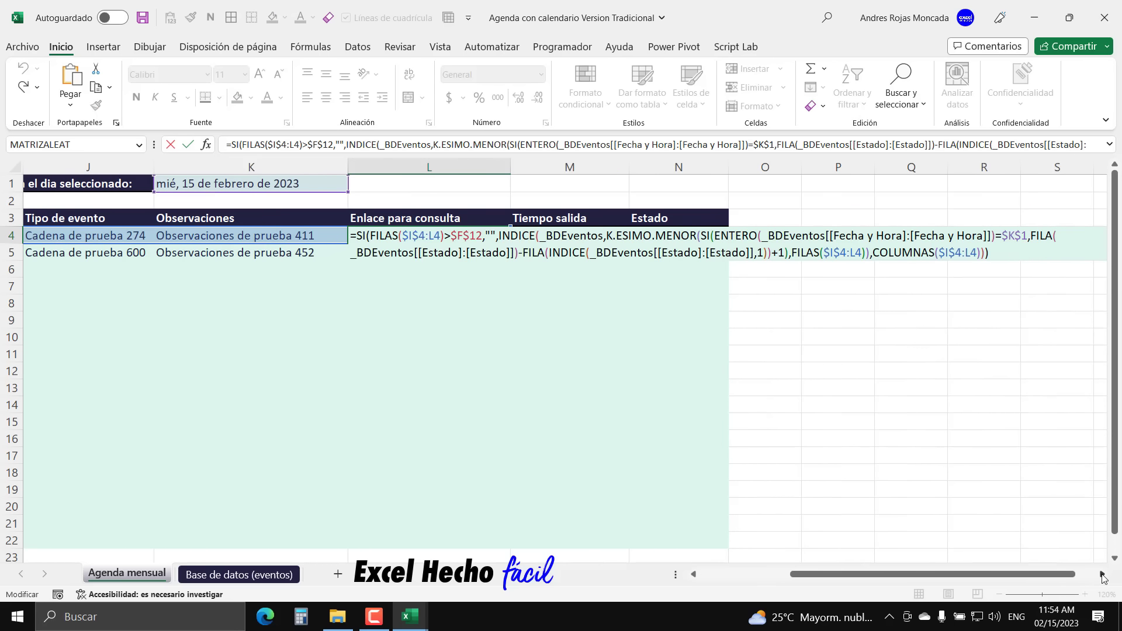
pyautogui.click(500, 239)
pyautogui.click(521, 269)
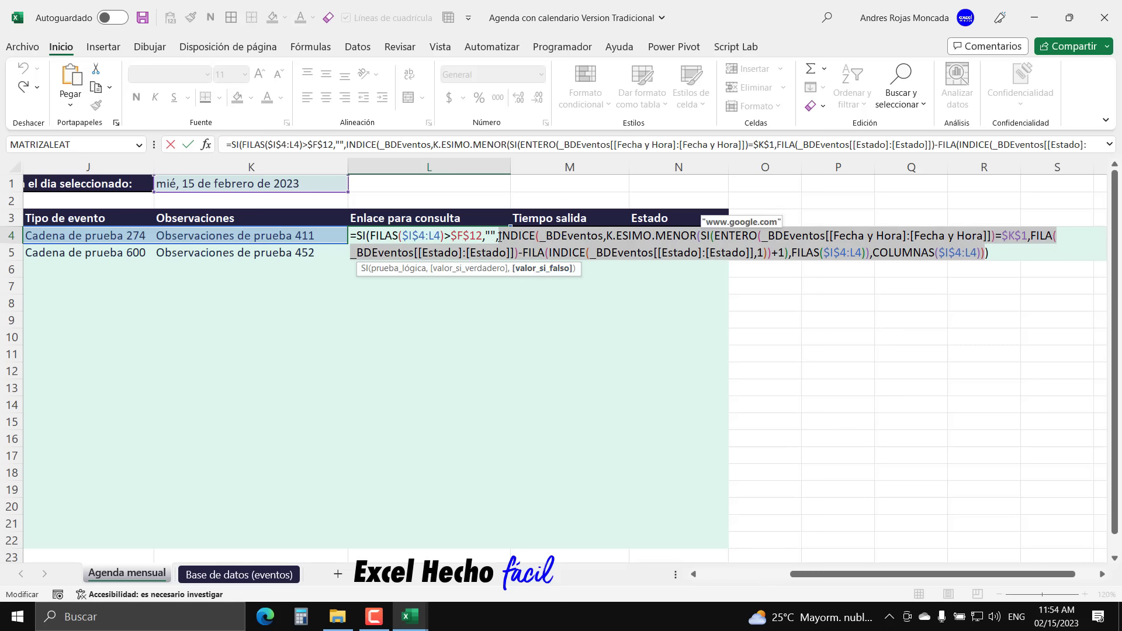
pyautogui.click(500, 239)
pyautogui.write('HIPERVINCULO(')
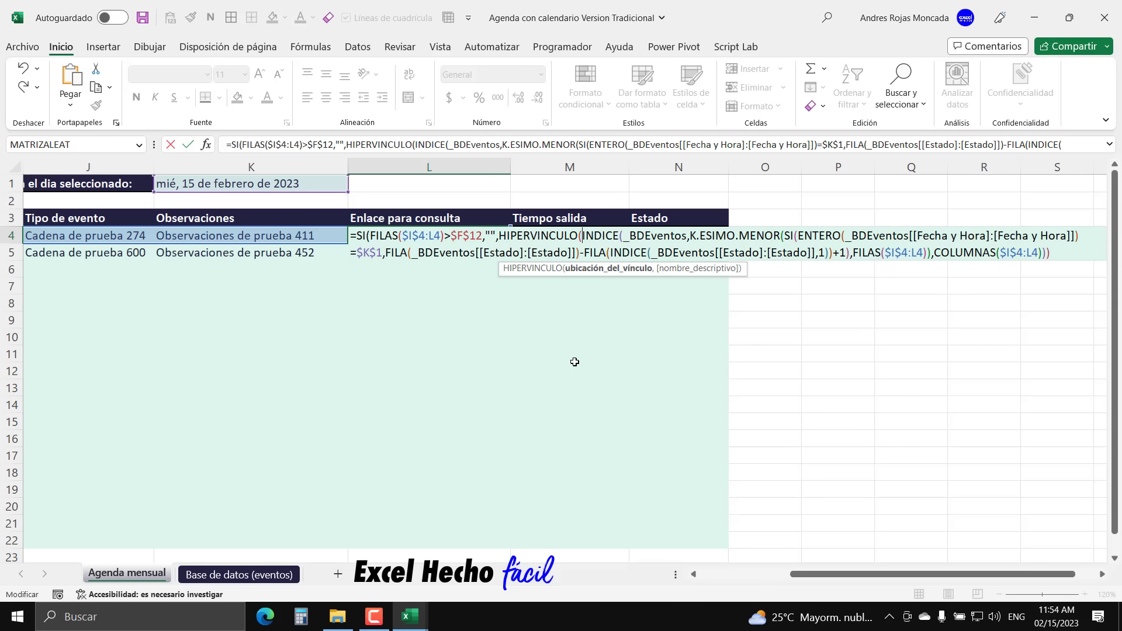
pyautogui.write('""')
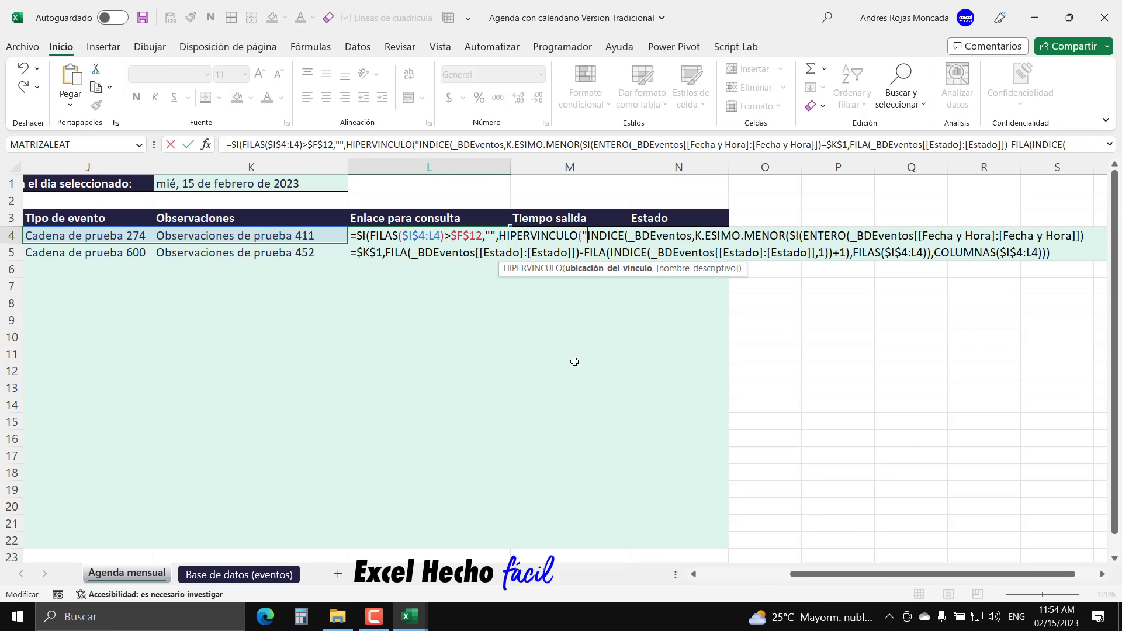
pyautogui.write('&')
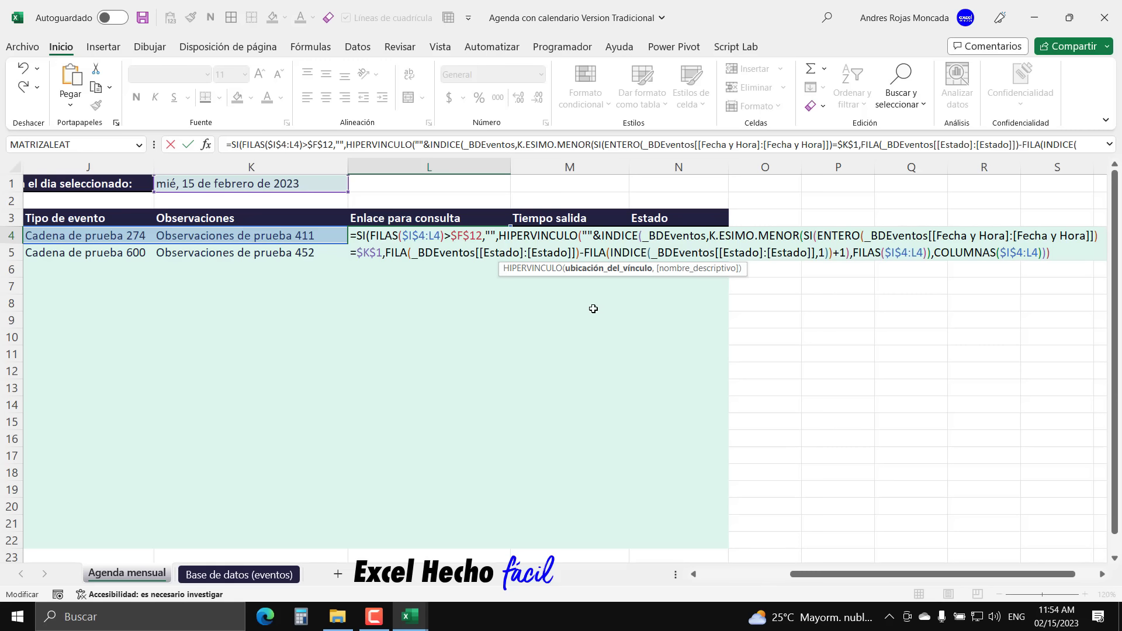
pyautogui.write('https')
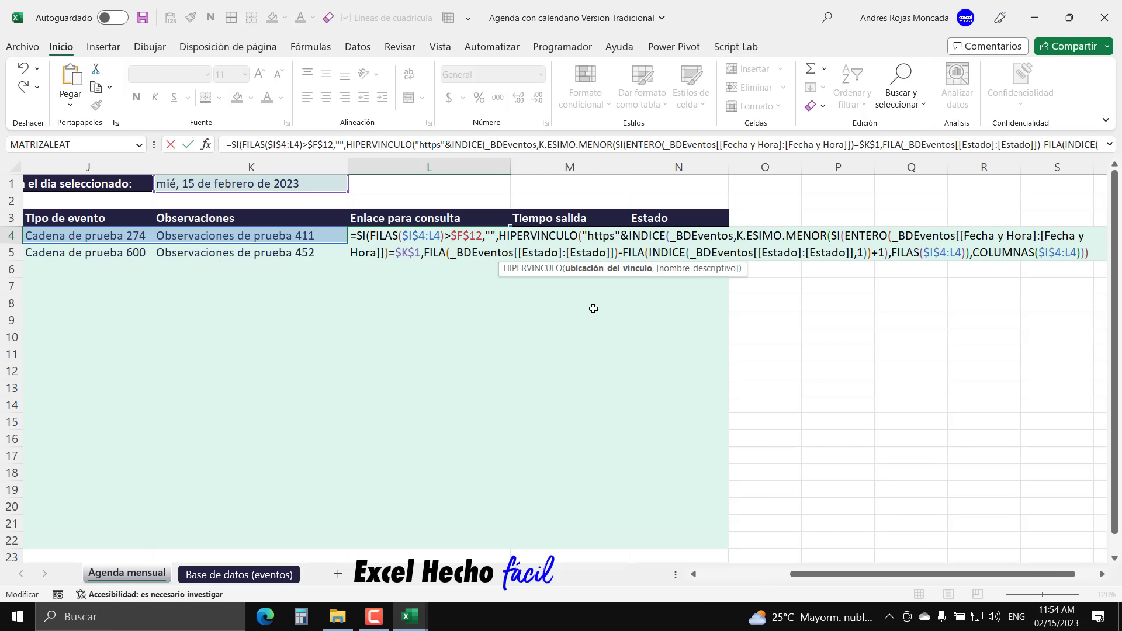
pyautogui.write(':')
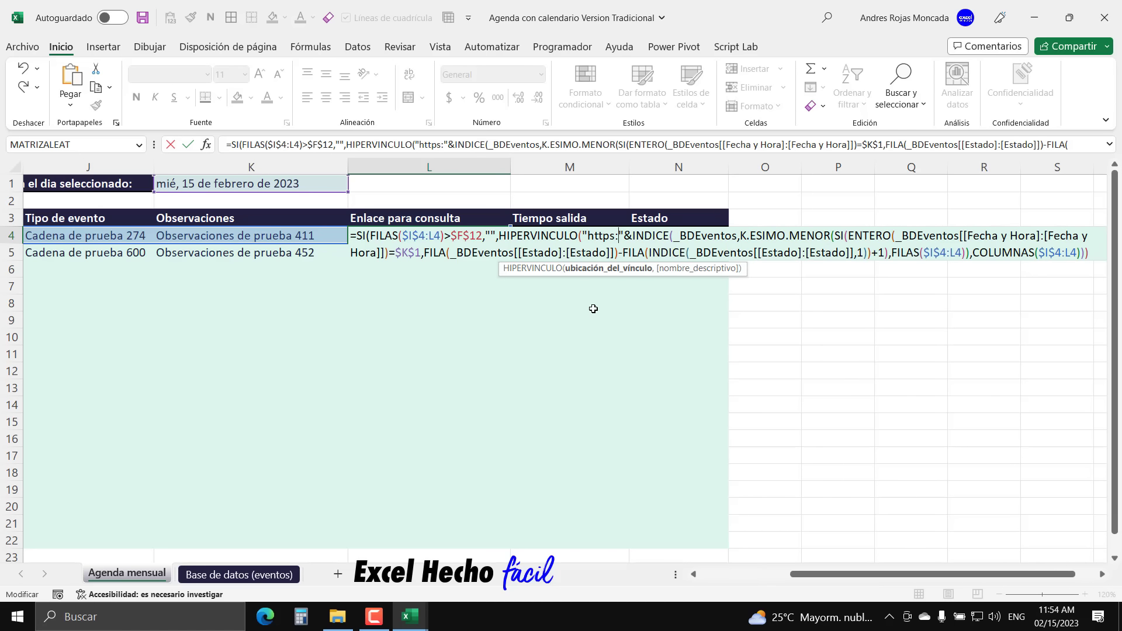
pyautogui.write('//')
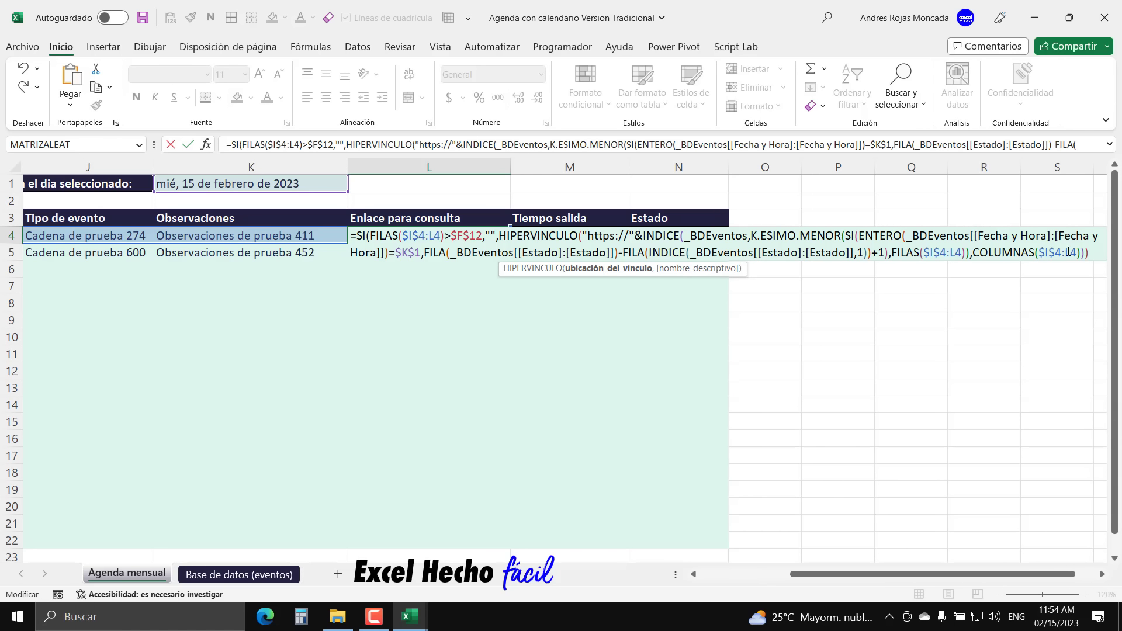
pyautogui.click(1089, 253)
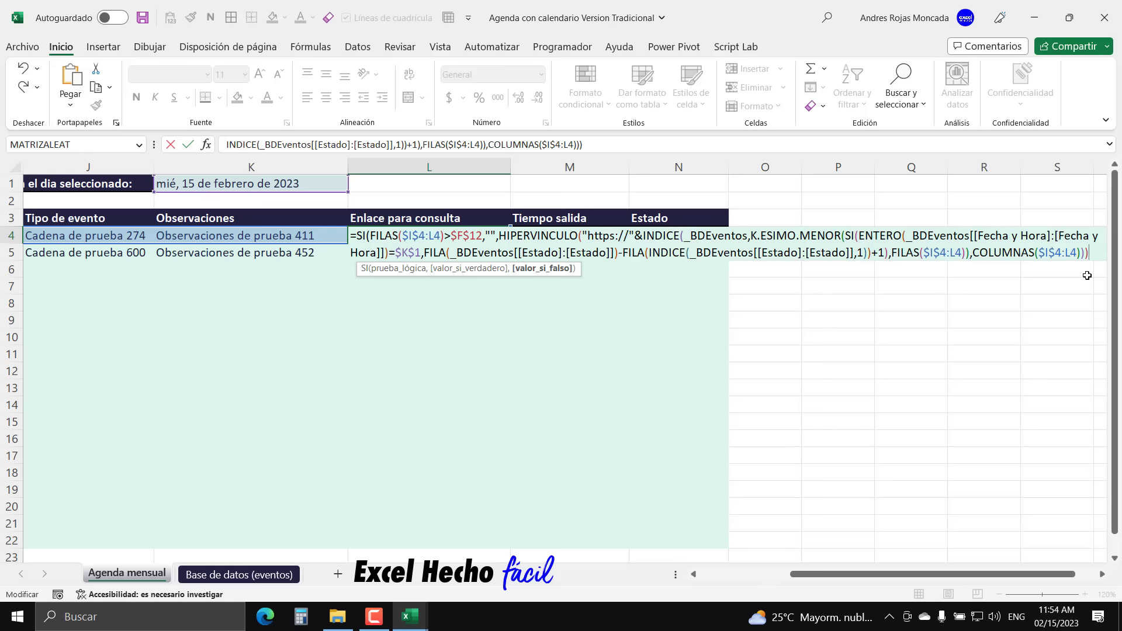
pyautogui.write(')')
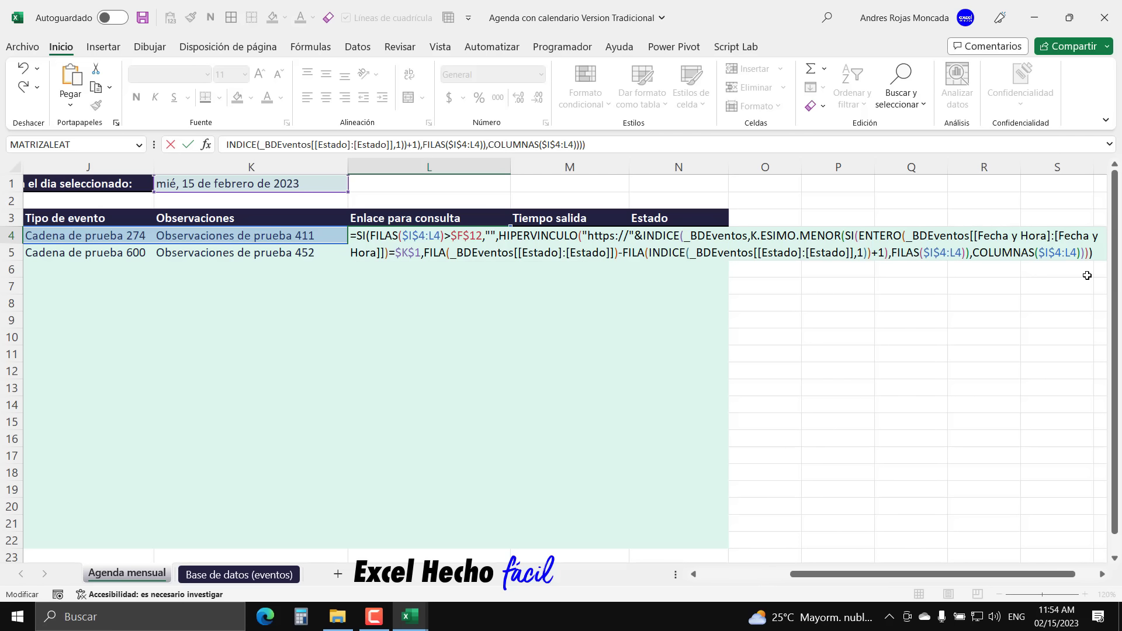
pyautogui.hotkey('ctrl', 'shift', 'Return')
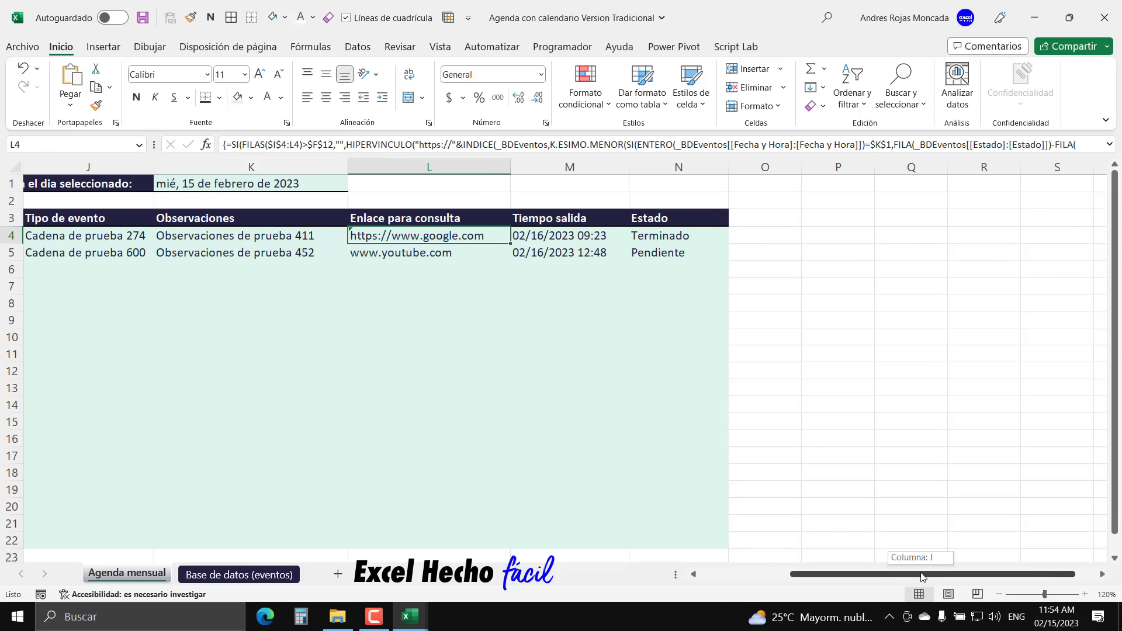
# - Fill the L4 hyperlink formula down to L22 and dismiss the error flags on those cells
pyautogui.hscroll(-3, 736, 500)
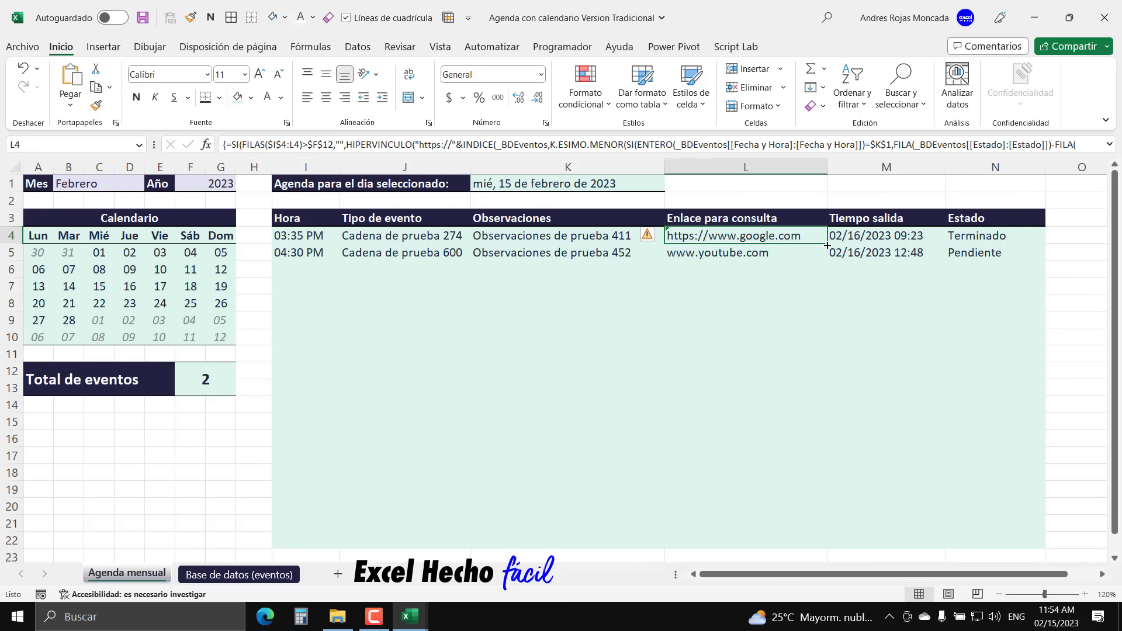
pyautogui.moveTo(826, 244); pyautogui.dragTo(812, 545)
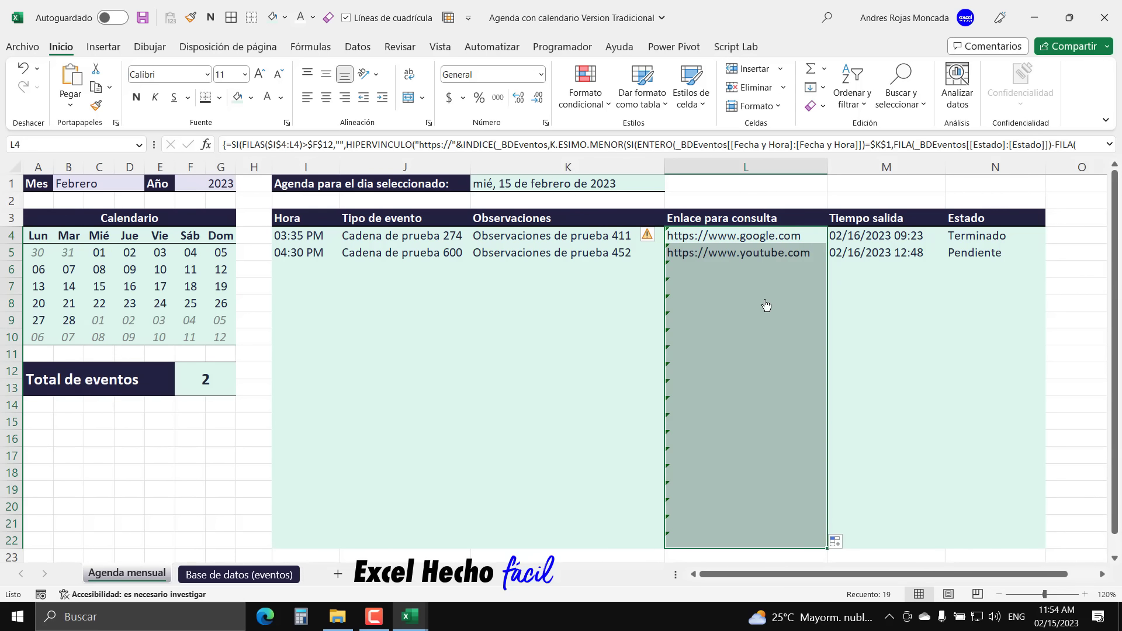
pyautogui.click(648, 238)
pyautogui.click(672, 306)
# - Check the Enlace para consulta results by selecting 16, 17, 18 and 15 February in the calendar
pyautogui.click(129, 287)
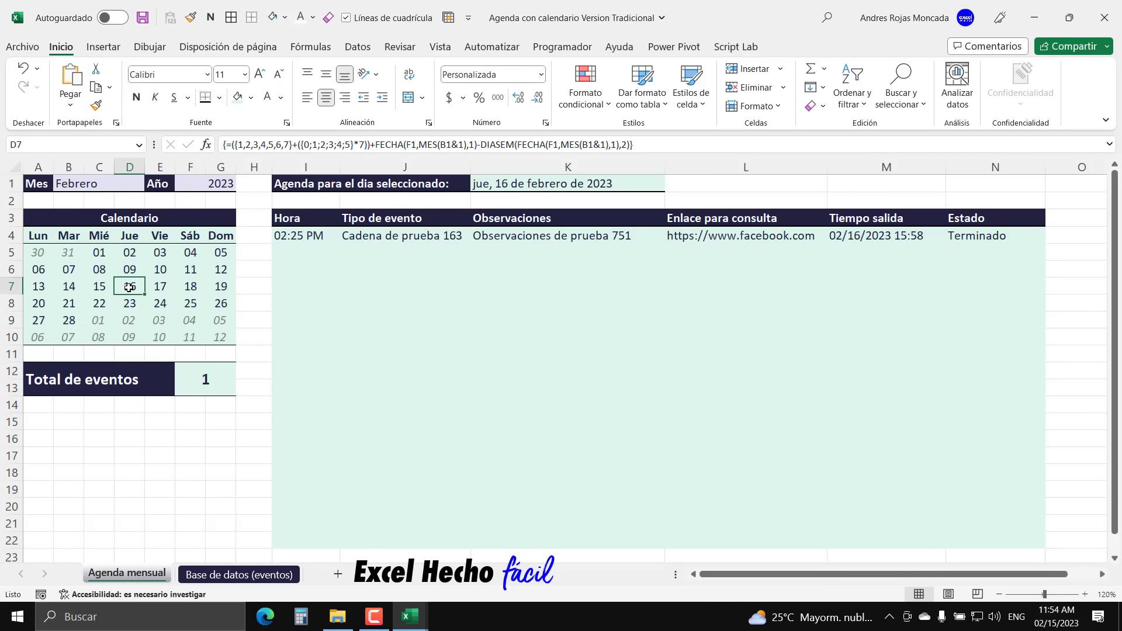
pyautogui.click(164, 290)
pyautogui.click(182, 288)
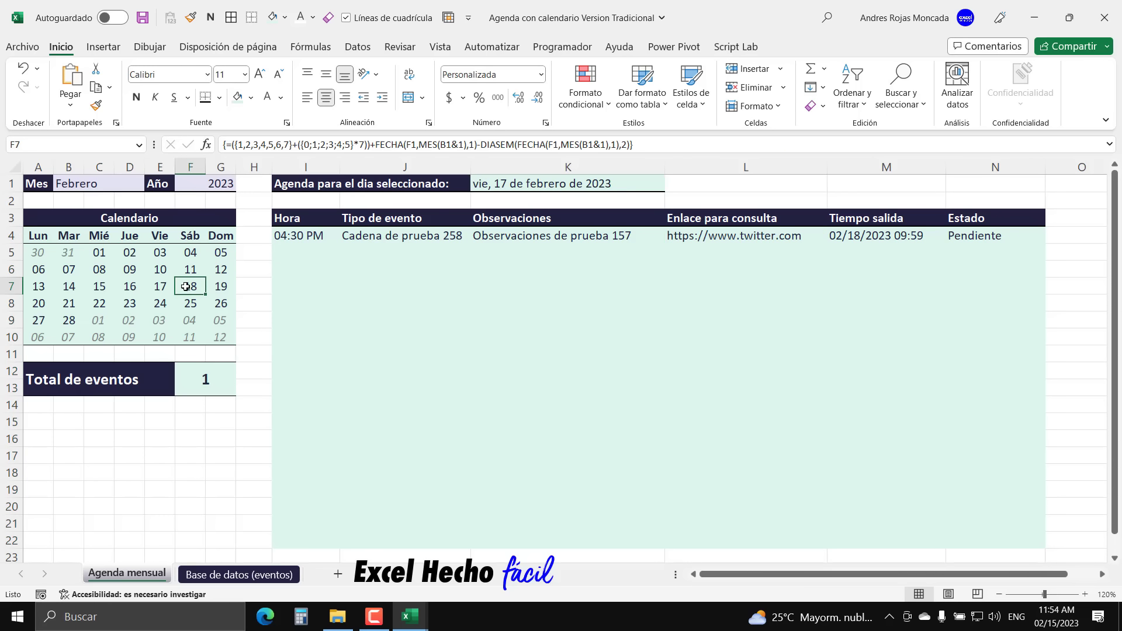
pyautogui.click(106, 286)
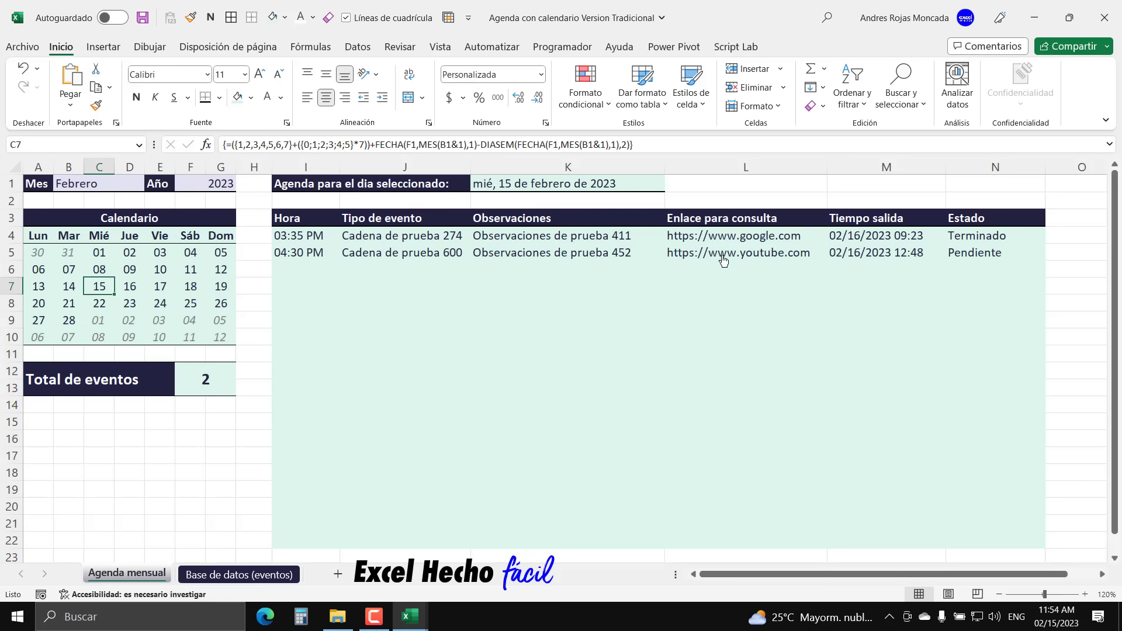
# - Test the google.com link and 17 February's twitter.com link, closing the browser after each, and return to 15 February
pyautogui.click(735, 237)
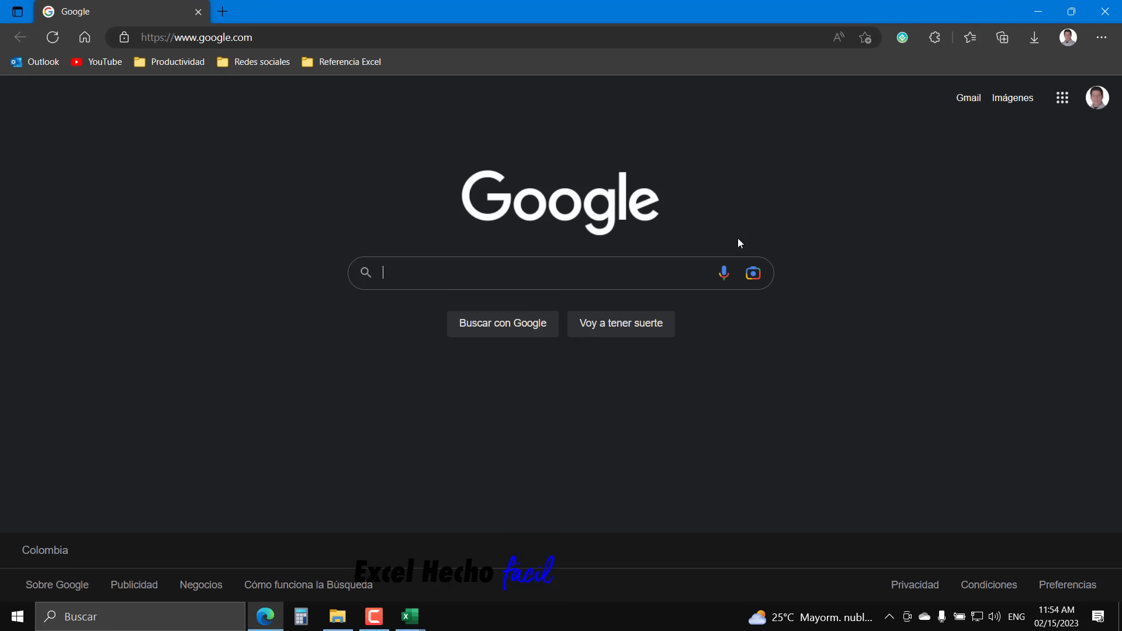
pyautogui.click(1106, 12)
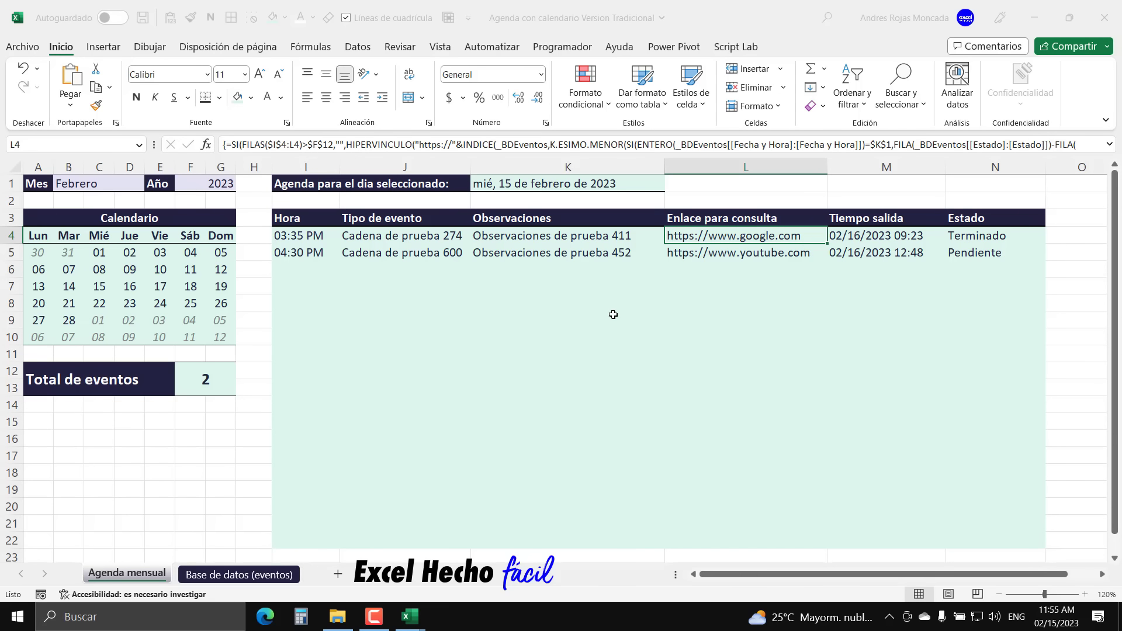
pyautogui.click(162, 288)
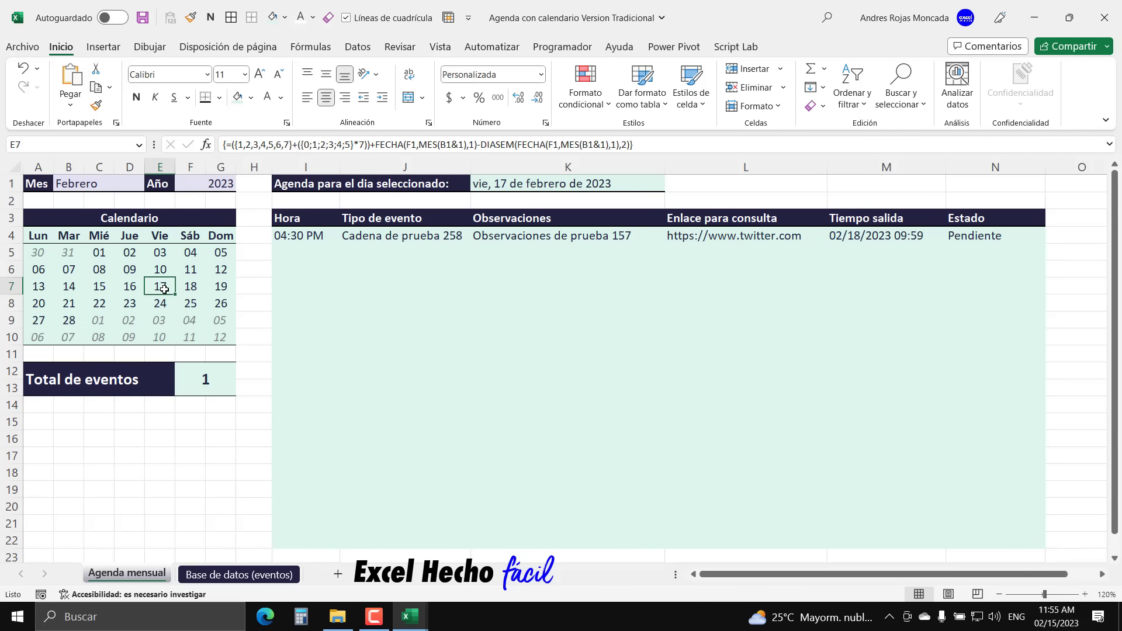
pyautogui.click(770, 241)
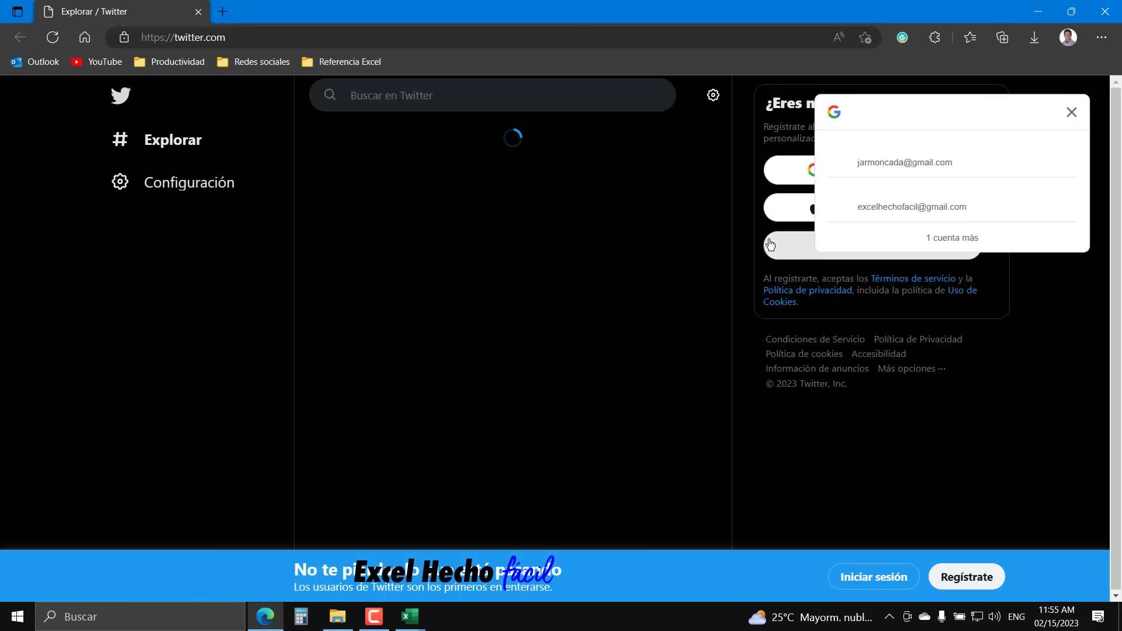
pyautogui.click(1106, 11)
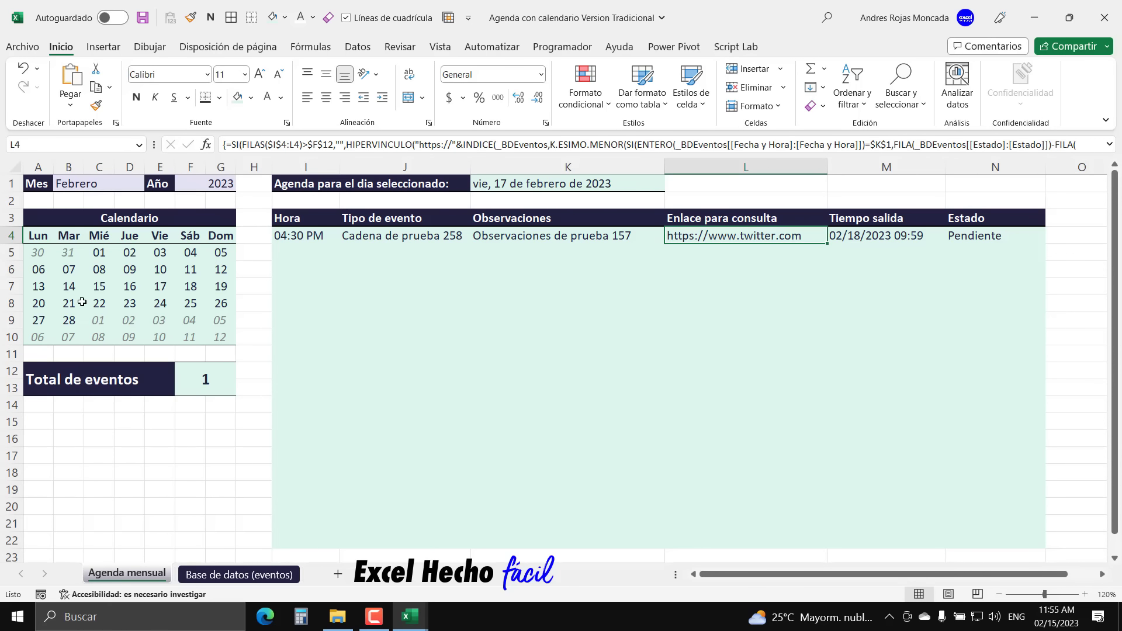
pyautogui.click(98, 287)
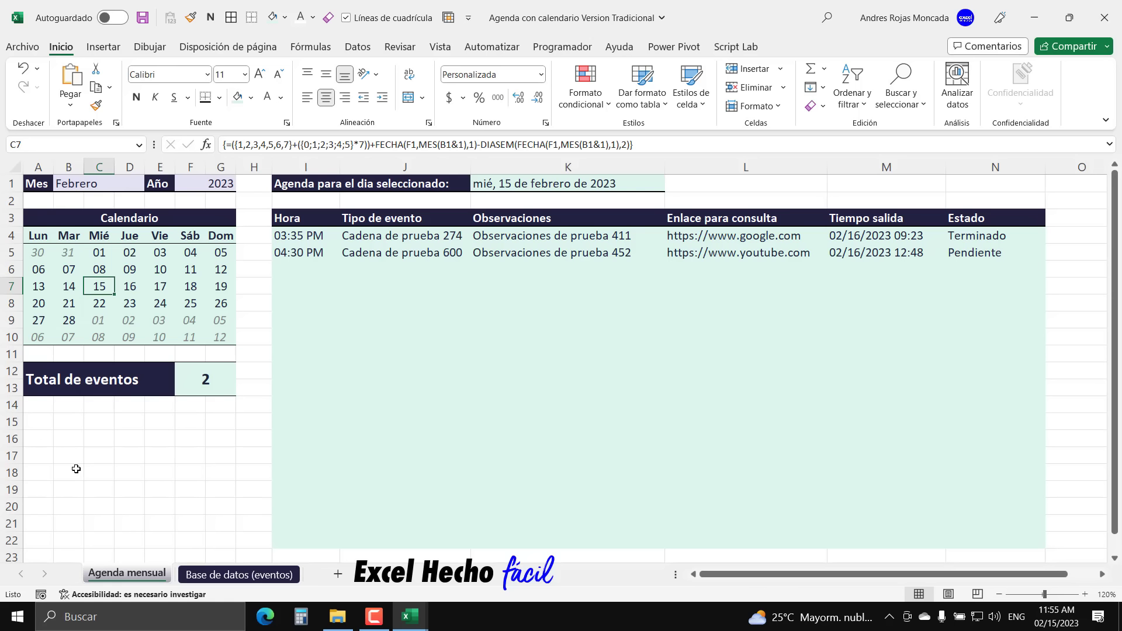
# - Merge and center cells A15:C16 below Total de eventos and enter the label Pendientes
pyautogui.click(32, 423)
pyautogui.moveTo(31, 423); pyautogui.dragTo(93, 434)
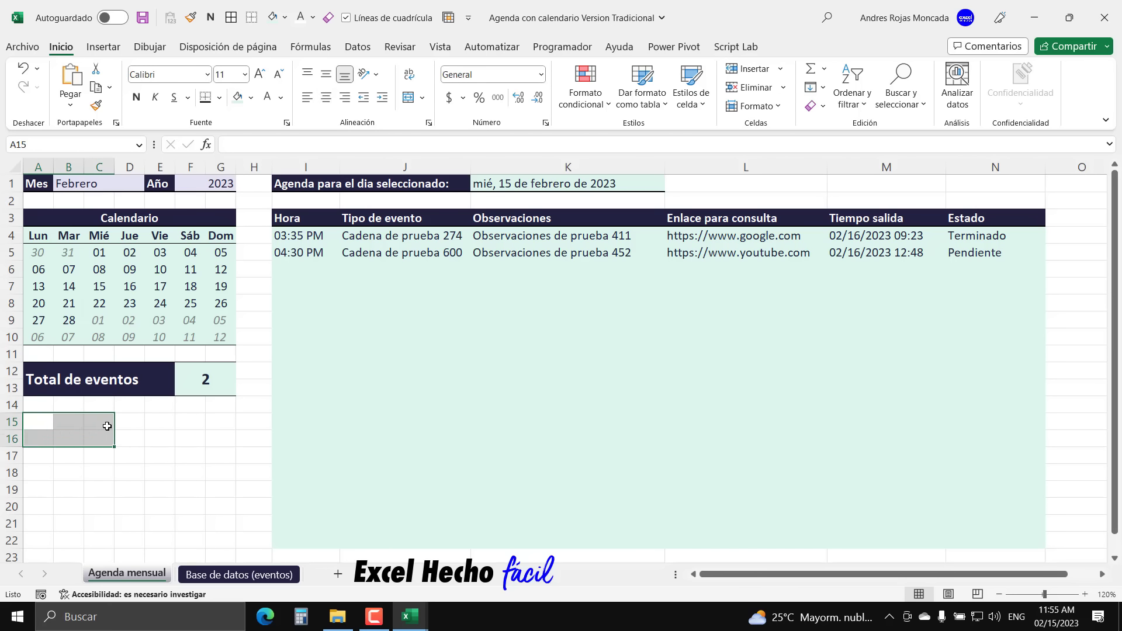
pyautogui.click(408, 97)
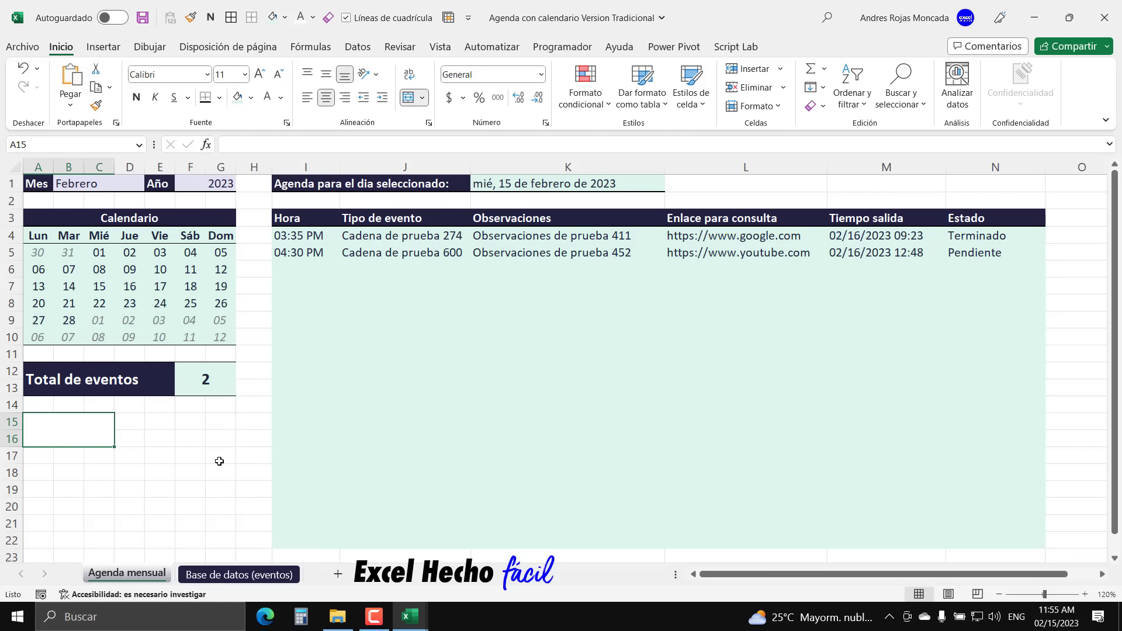
pyautogui.write('Pend')
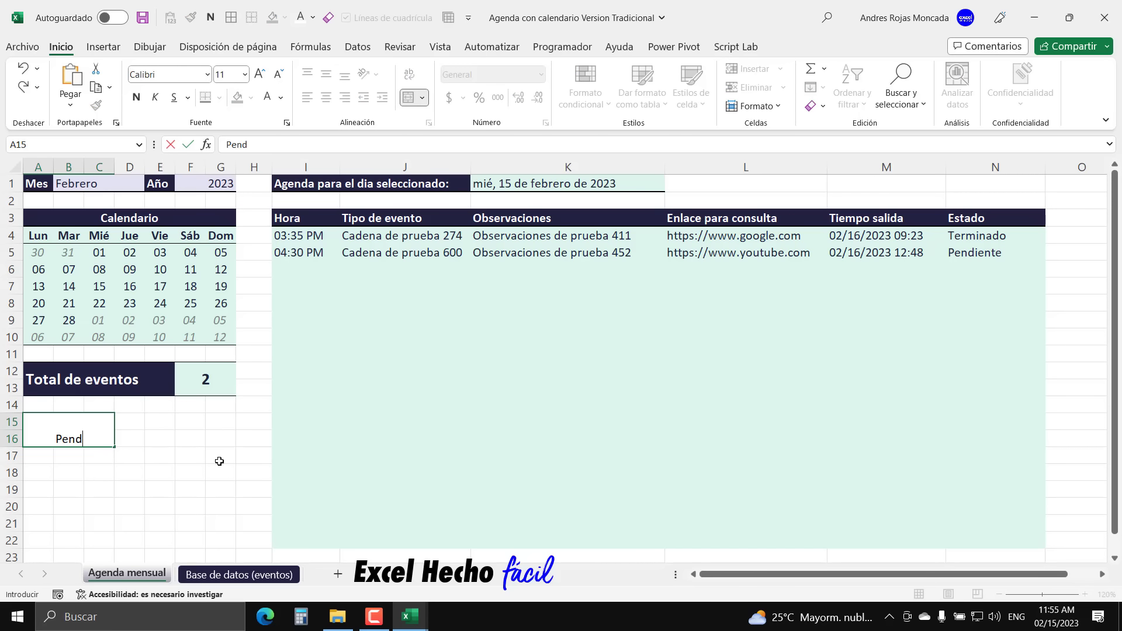
pyautogui.write('ientes')
pyautogui.press('Return')
# - Format the Pendientes label with a dark navy fill, white bold 12-point text and middle vertical alignment
pyautogui.click(97, 438)
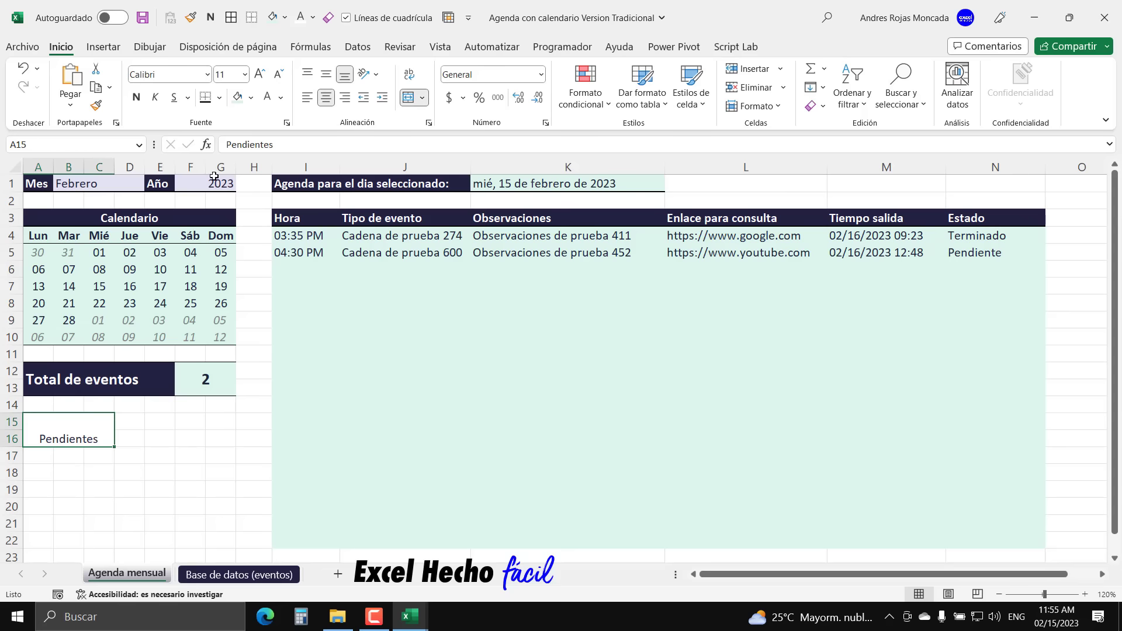
pyautogui.click(253, 97)
pyautogui.click(247, 136)
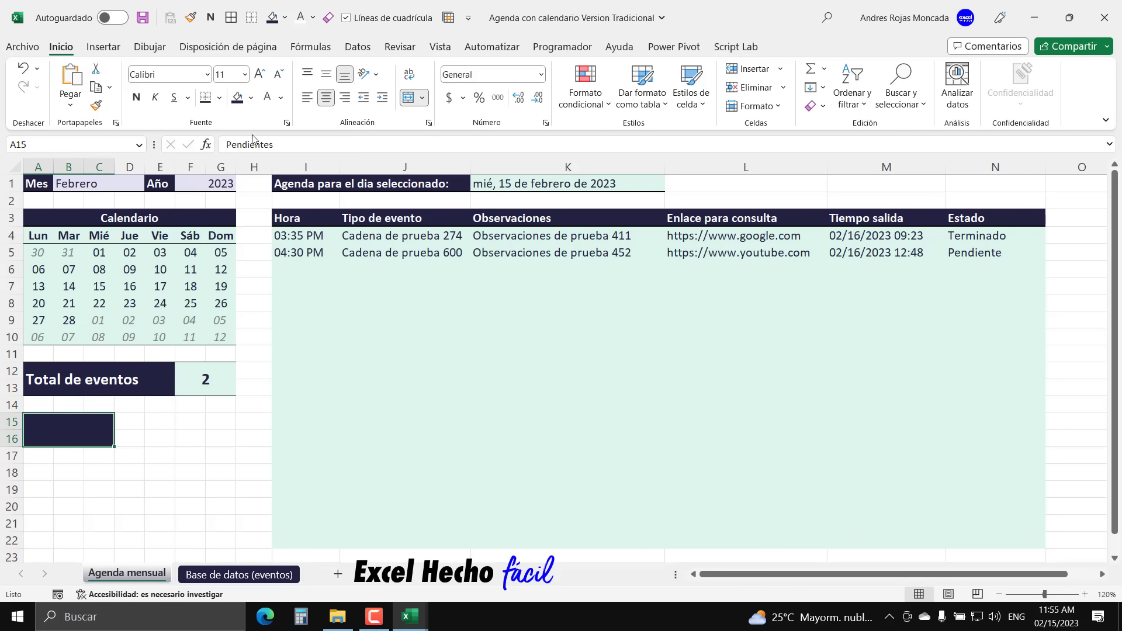
pyautogui.click(282, 97)
pyautogui.click(270, 157)
pyautogui.click(326, 74)
pyautogui.click(261, 75)
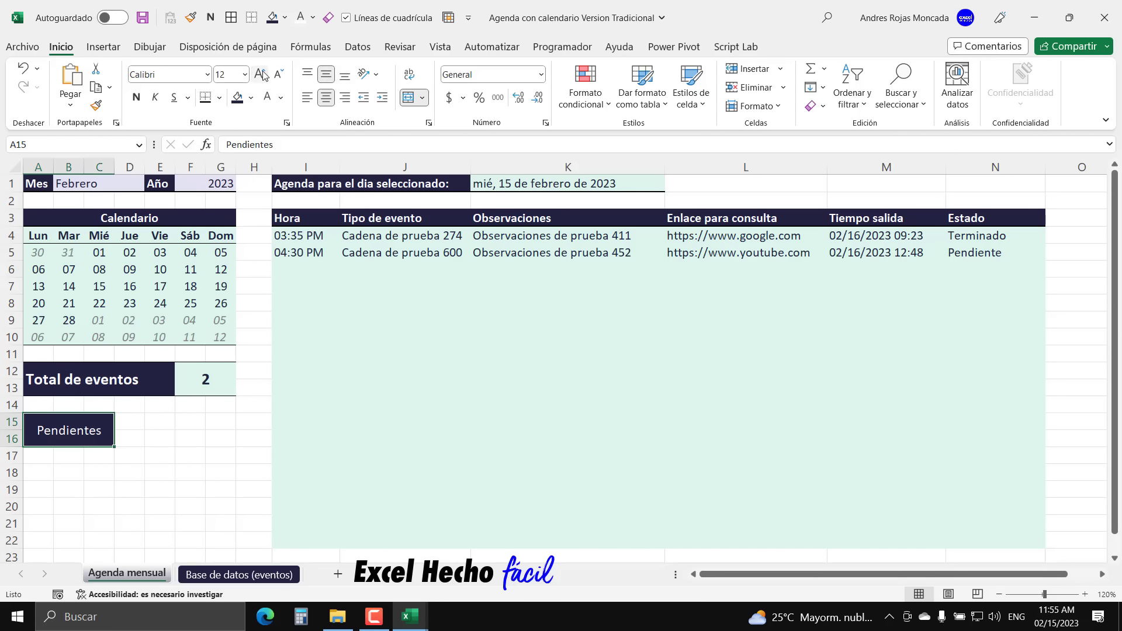
pyautogui.click(136, 98)
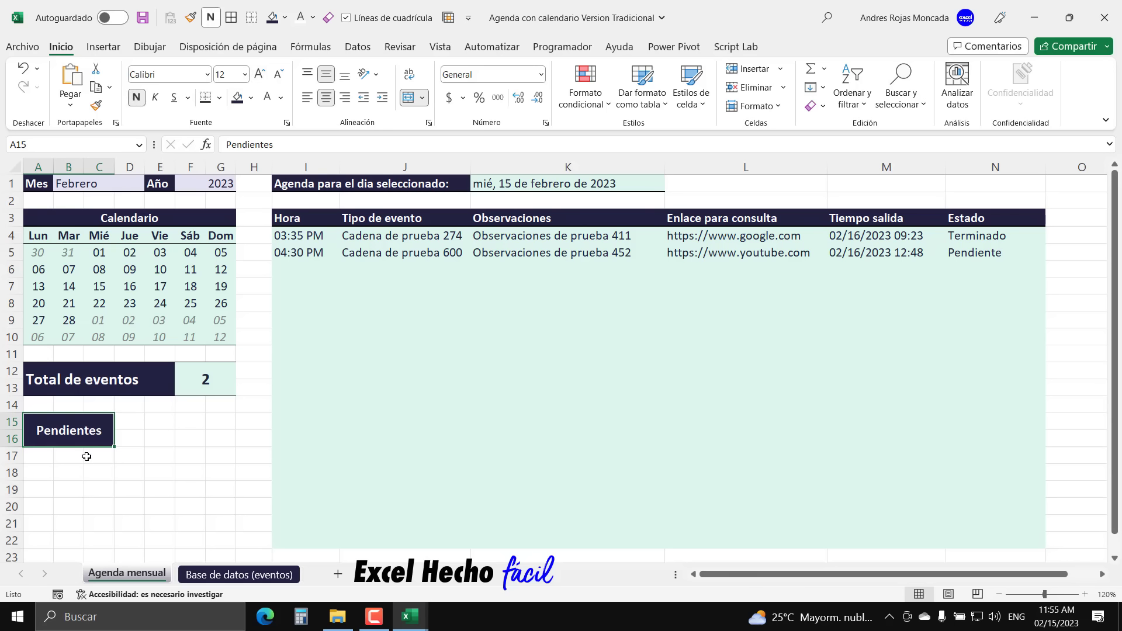
# - Merge and center cells A17:C20 below the Pendientes label and fill them with the light green theme color
pyautogui.moveTo(35, 455); pyautogui.dragTo(97, 510)
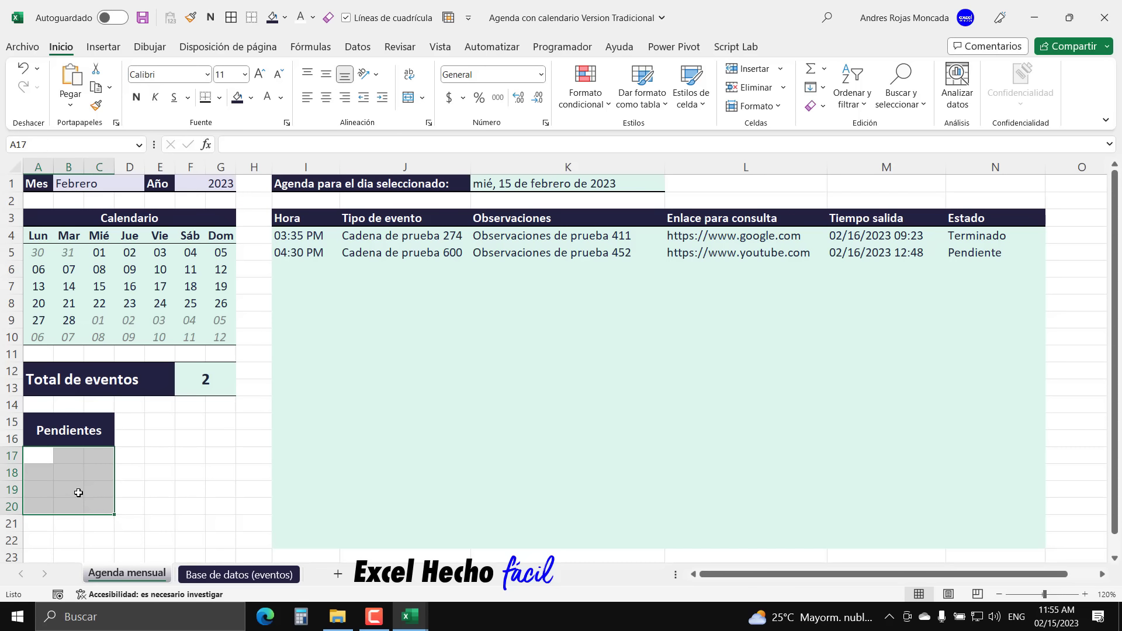
pyautogui.click(408, 97)
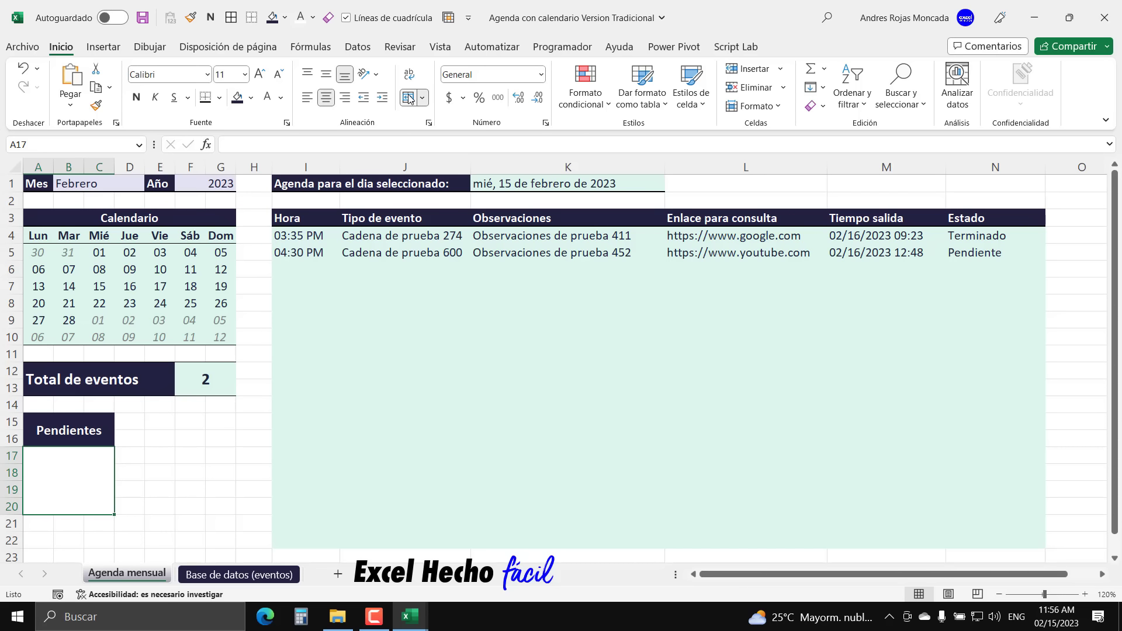
pyautogui.click(336, 99)
pyautogui.click(250, 97)
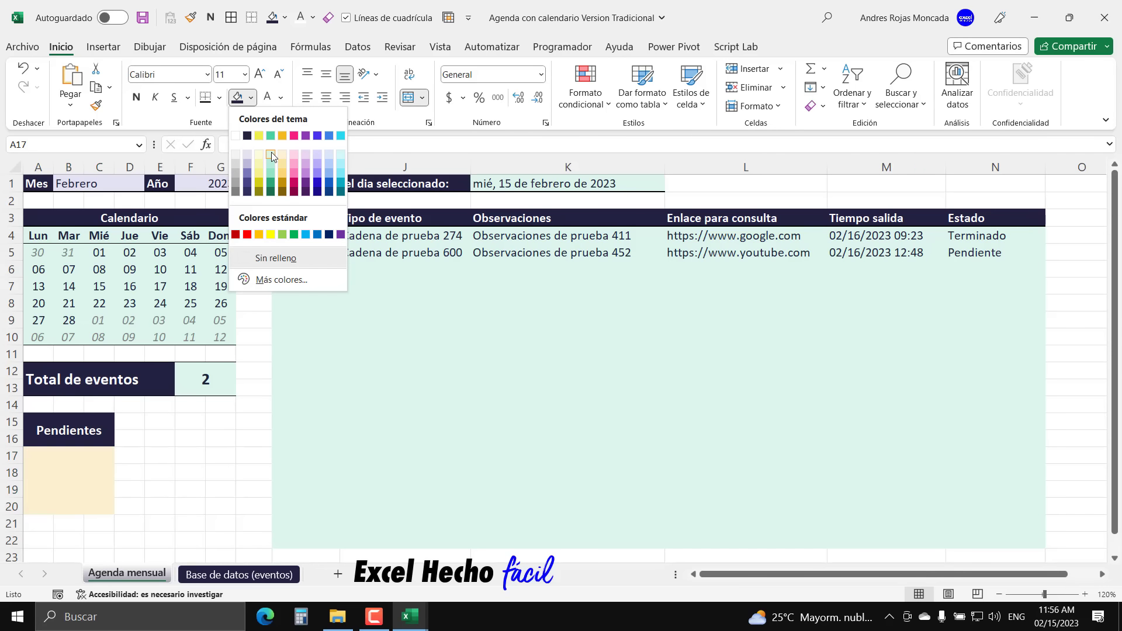
pyautogui.click(271, 152)
# - Add a bottom border to the merged count cell A17:C20 under Pendientes
pyautogui.click(85, 433)
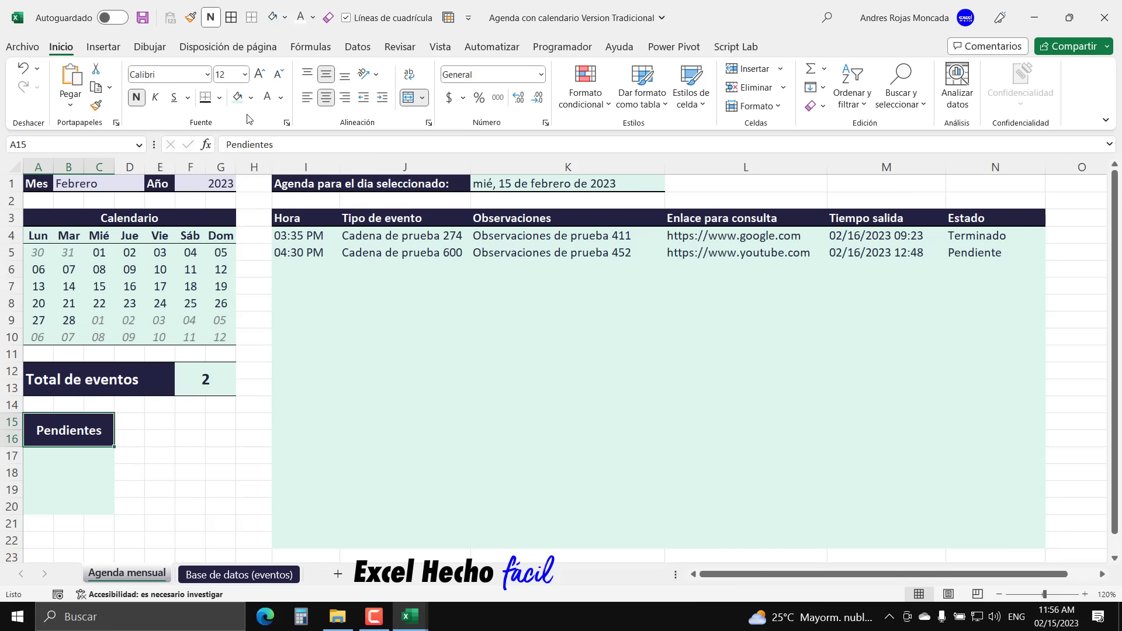
pyautogui.click(219, 98)
pyautogui.click(229, 354)
pyautogui.click(83, 468)
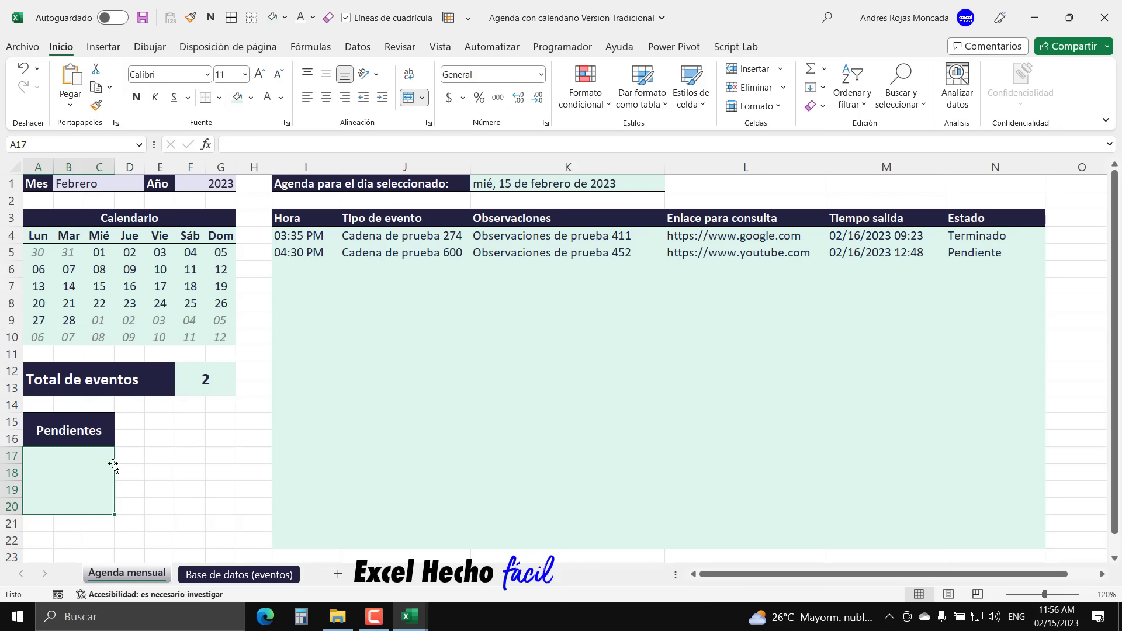
pyautogui.click(141, 472)
# - Start a SUMAPRODUCTO formula in the merged cell A17 below Pendientes
pyautogui.click(80, 469)
pyautogui.write('=')
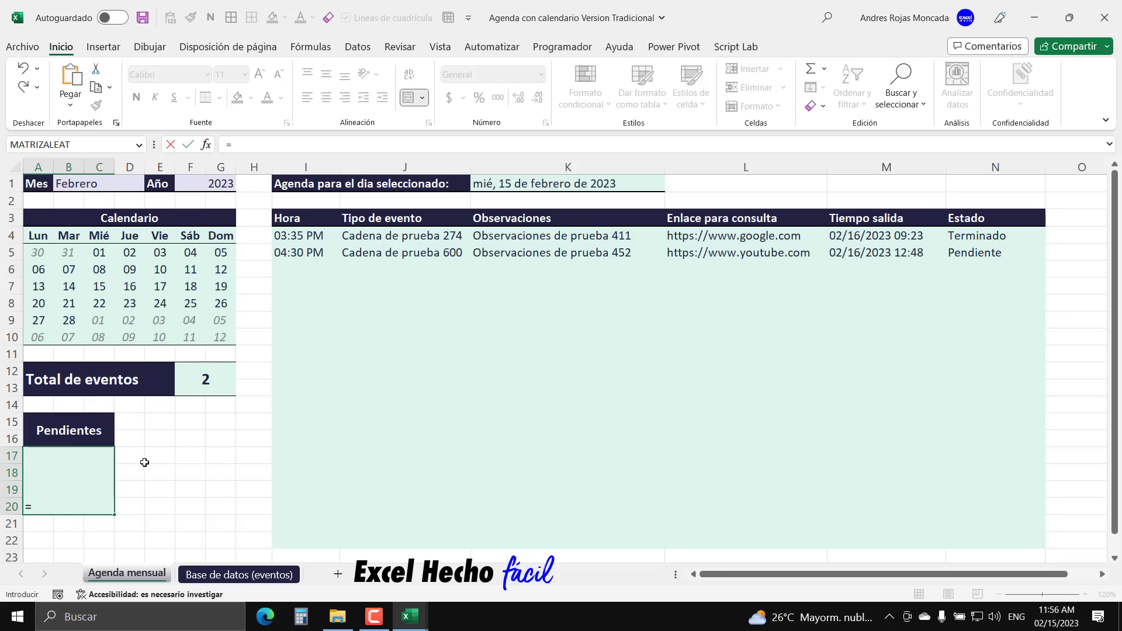
pyautogui.write('sum')
pyautogui.press('Down')
pyautogui.press('Down')
pyautogui.press('Down')
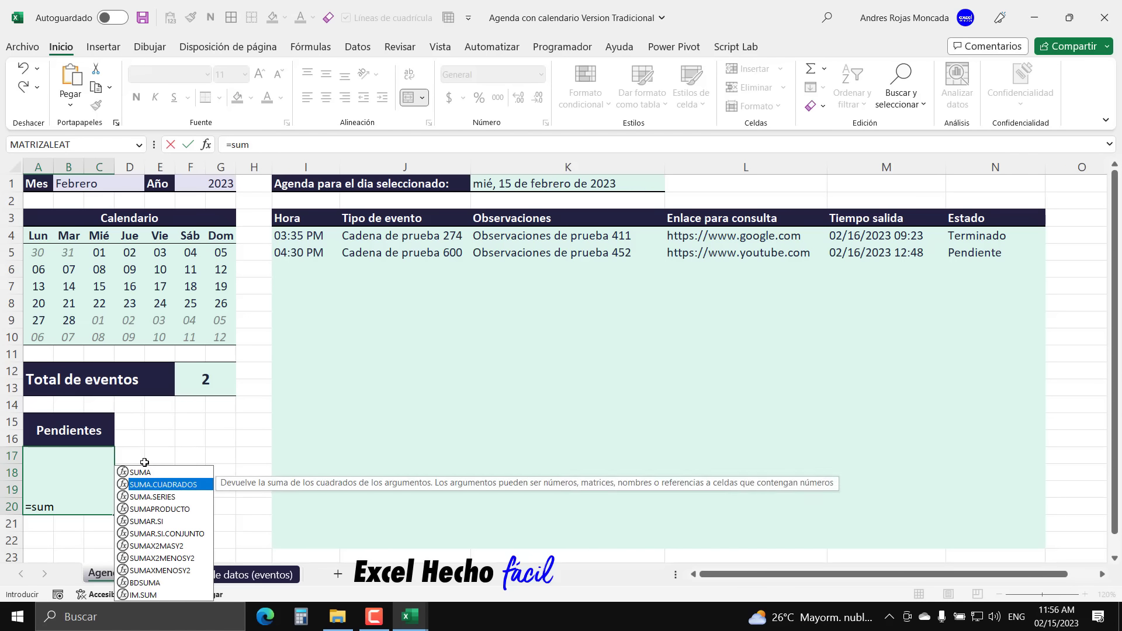
pyautogui.press('Tab')
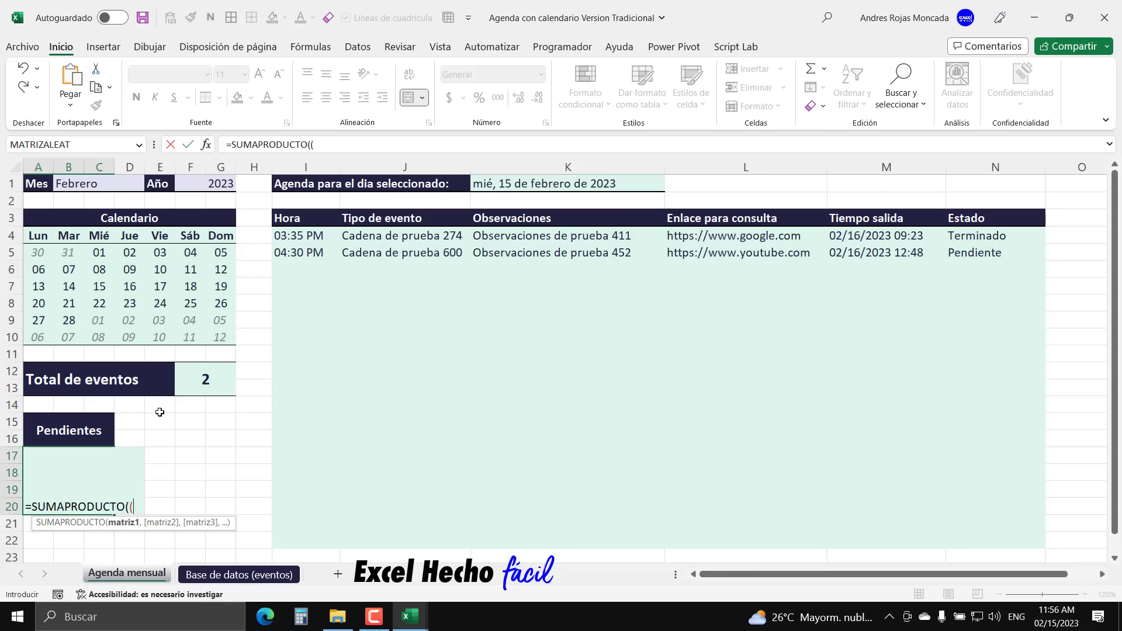
# - Add the date criterion (ENTERO(_BDEventos[Fecha y Hora])=$K$1)*1 as the formula's first array
pyautogui.write('ente')
pyautogui.press('Tab')
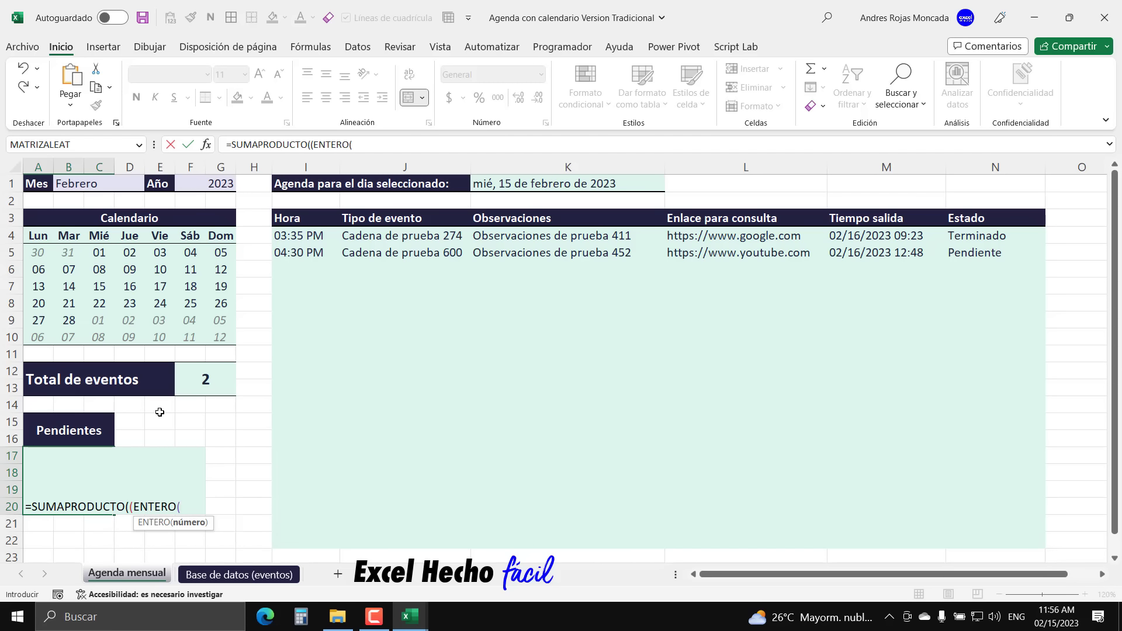
pyautogui.write('_BD')
pyautogui.press('Tab')
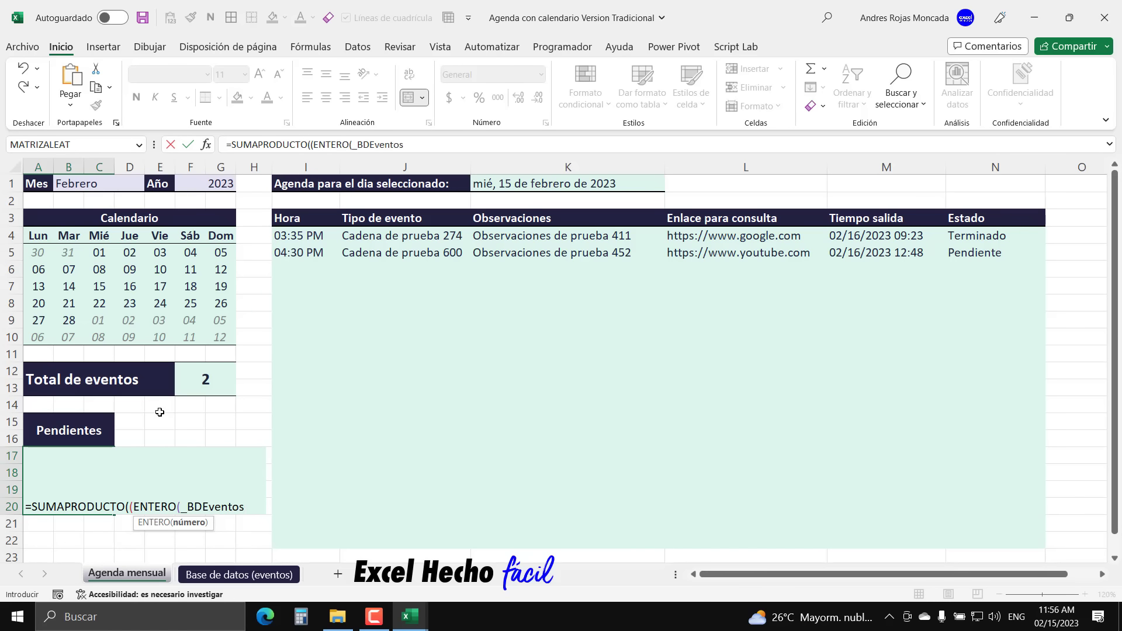
pyautogui.write('[')
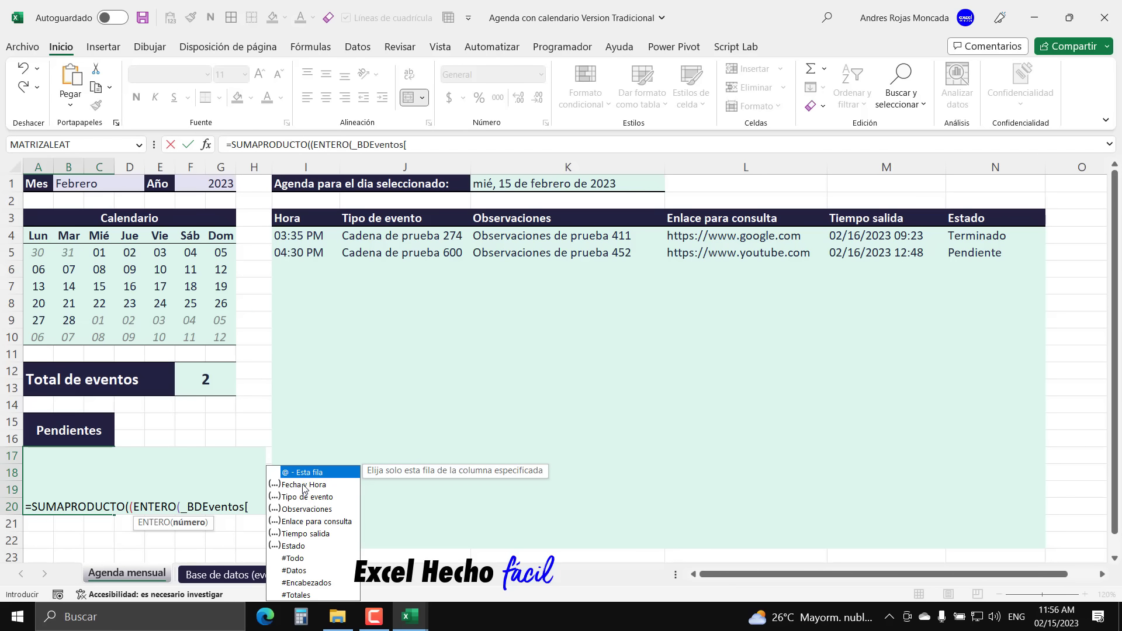
pyautogui.press('Down')
pyautogui.press('Tab')
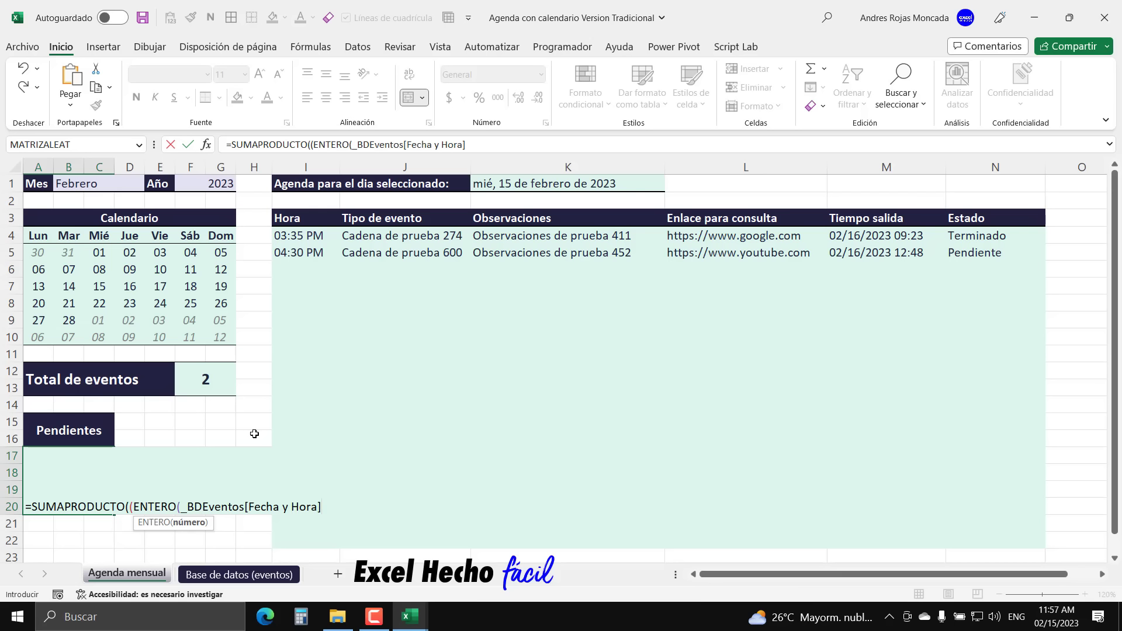
pyautogui.write(')=')
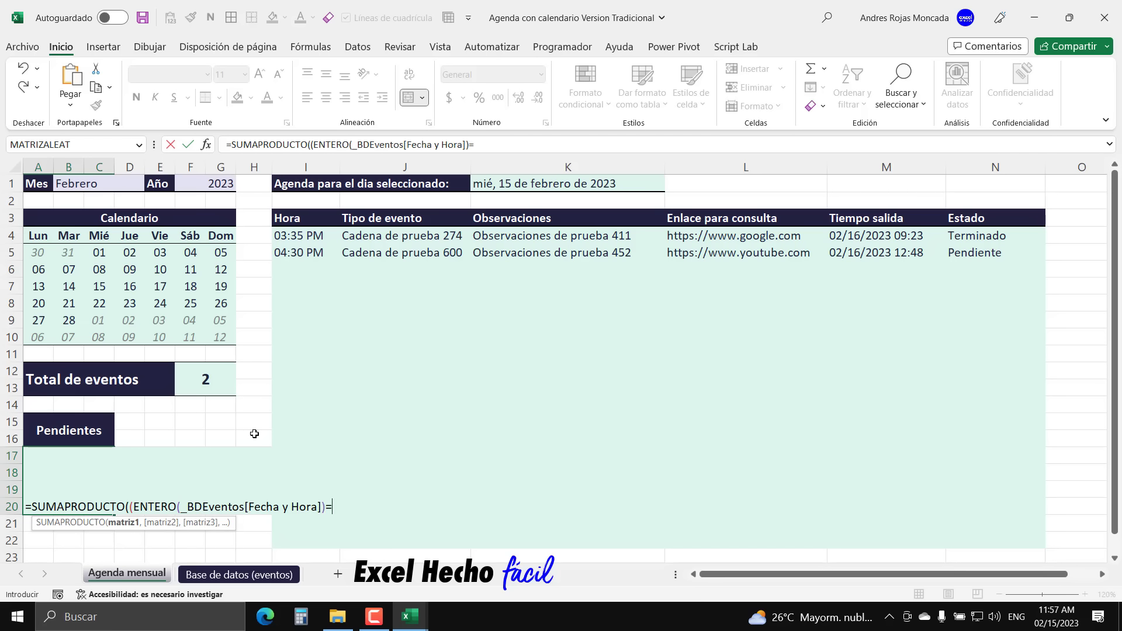
pyautogui.click(524, 186)
pyautogui.press('F4')
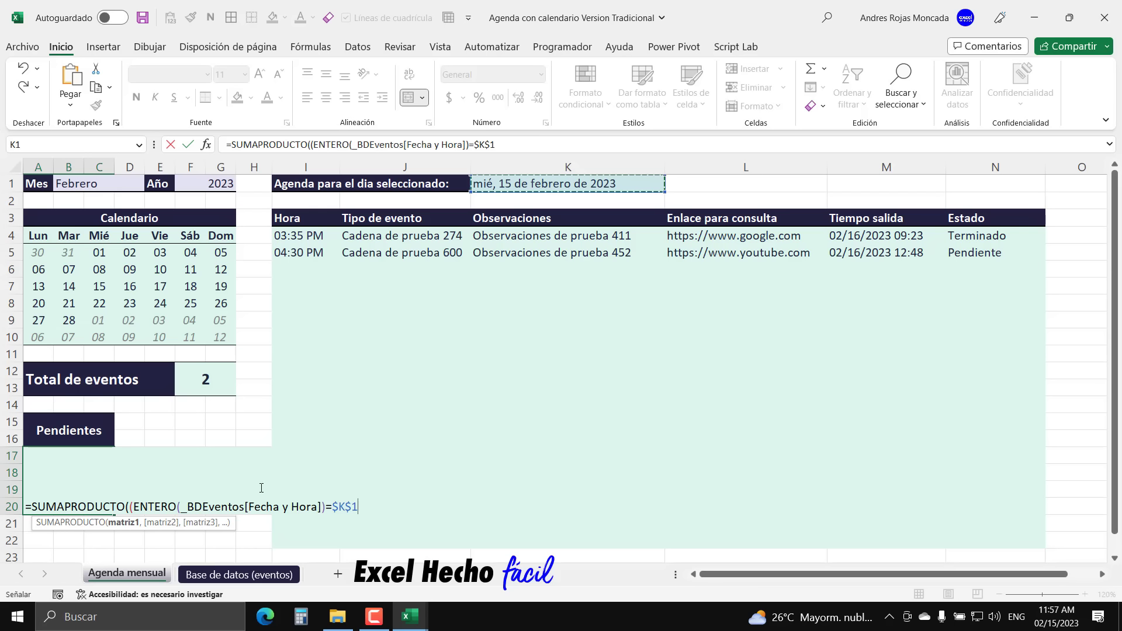
pyautogui.write(')')
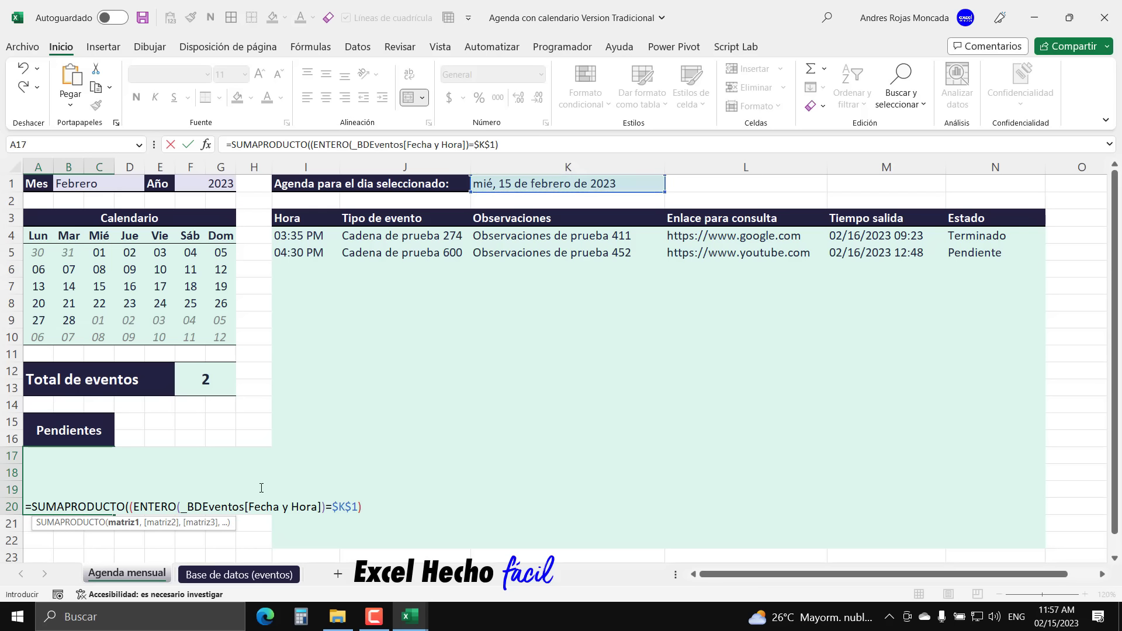
pyautogui.write('*1,')
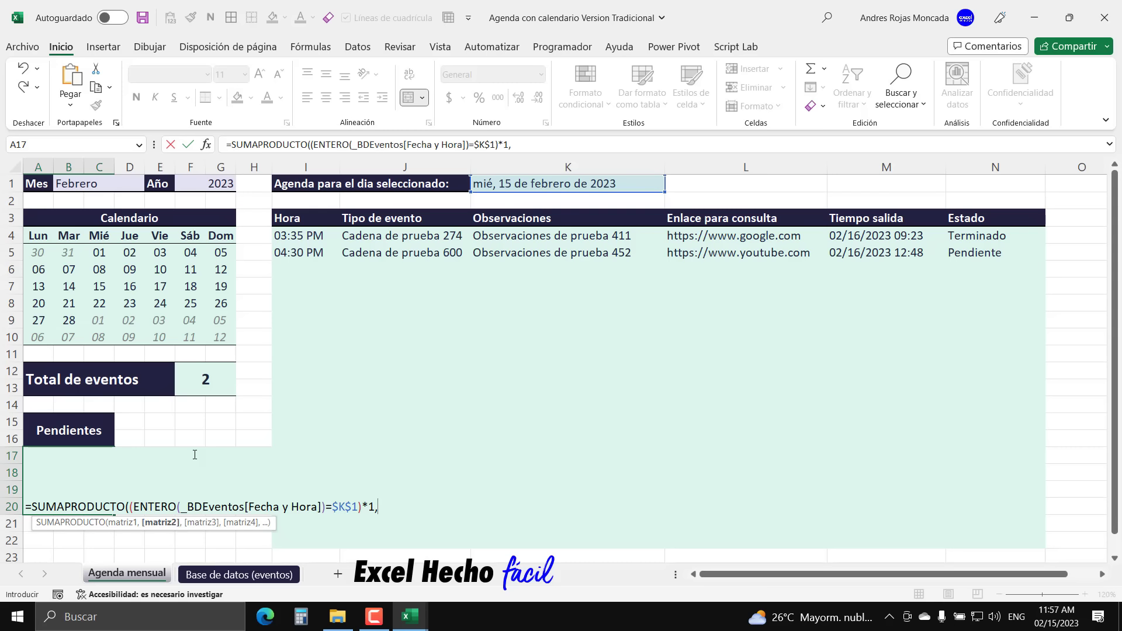
# - Add (_BDEventos[Estado]="Pendiente")*1 as the second array and enter the SUMAPRODUCTO formula
pyautogui.write('(_BDEventos')
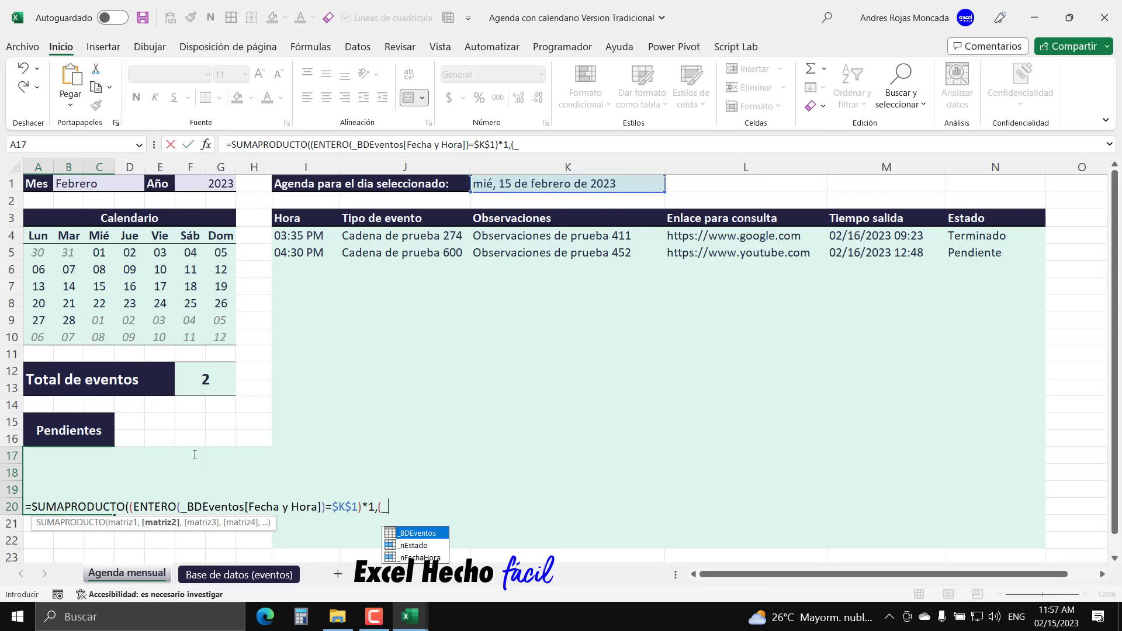
pyautogui.press('Tab')
pyautogui.write('[')
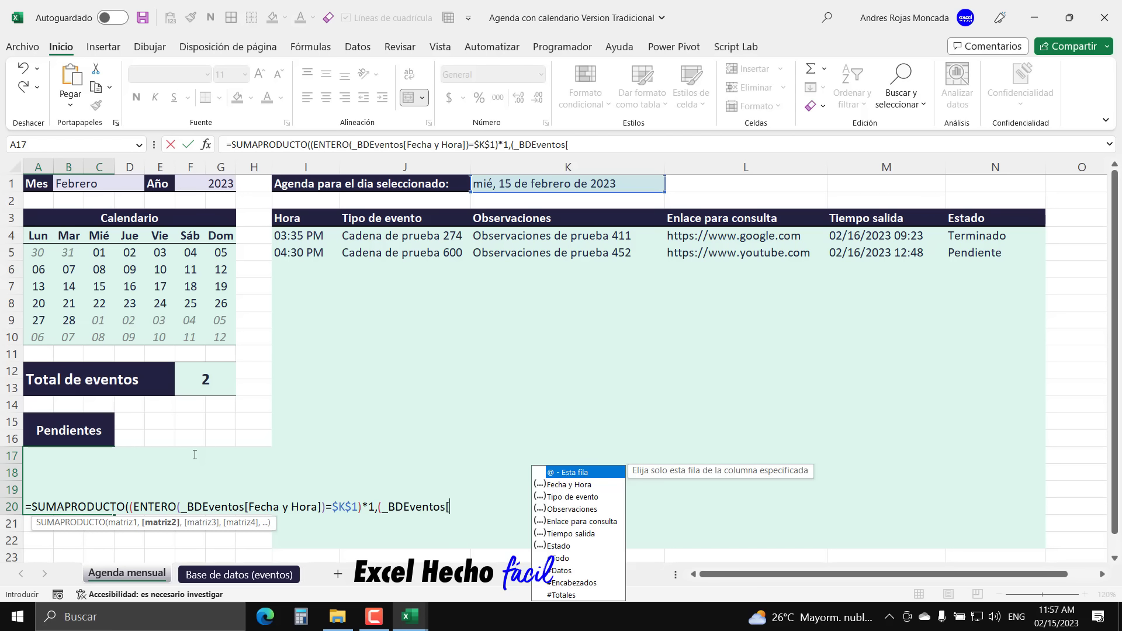
pyautogui.doubleClick(565, 546)
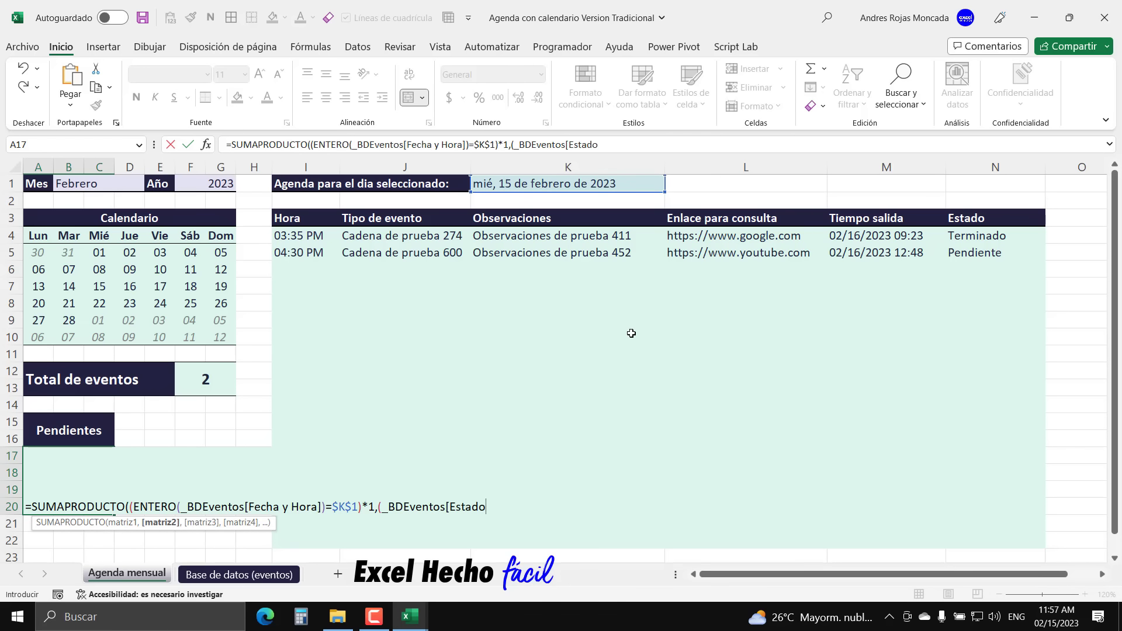
pyautogui.write(']="Pendiente')
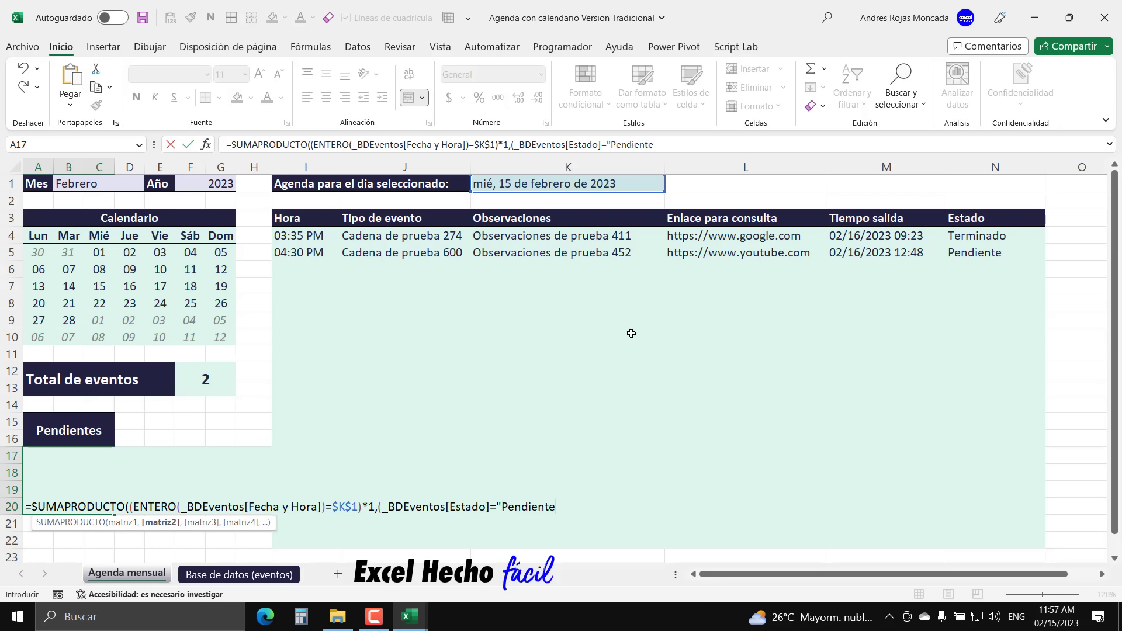
pyautogui.write('"))')
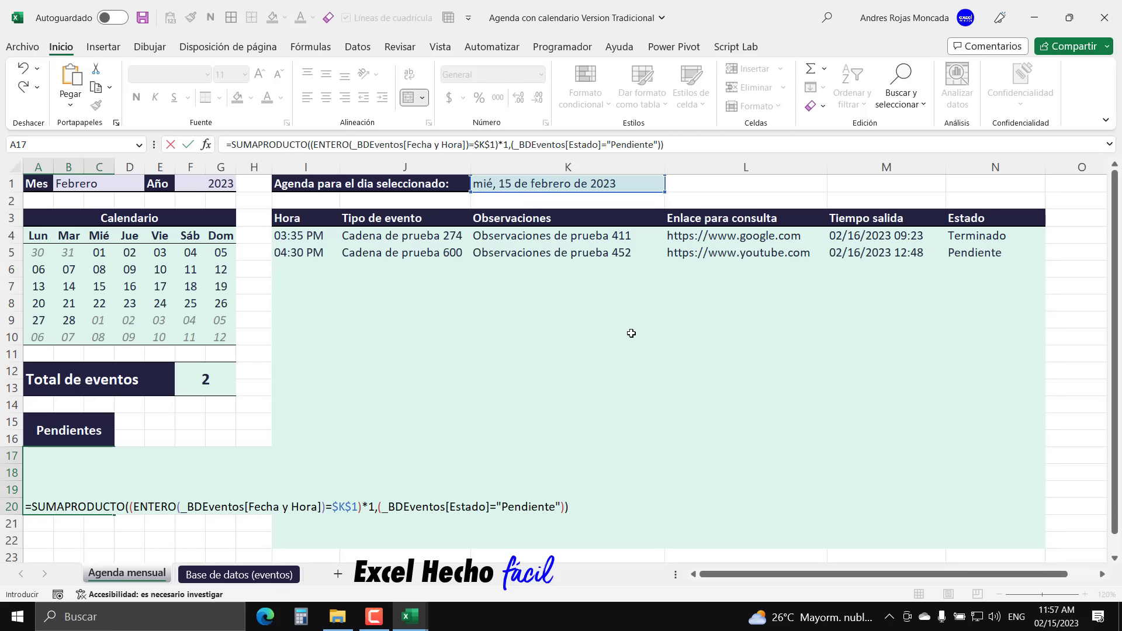
pyautogui.press('BackSpace')
pyautogui.write('*1)')
pyautogui.press('Return')
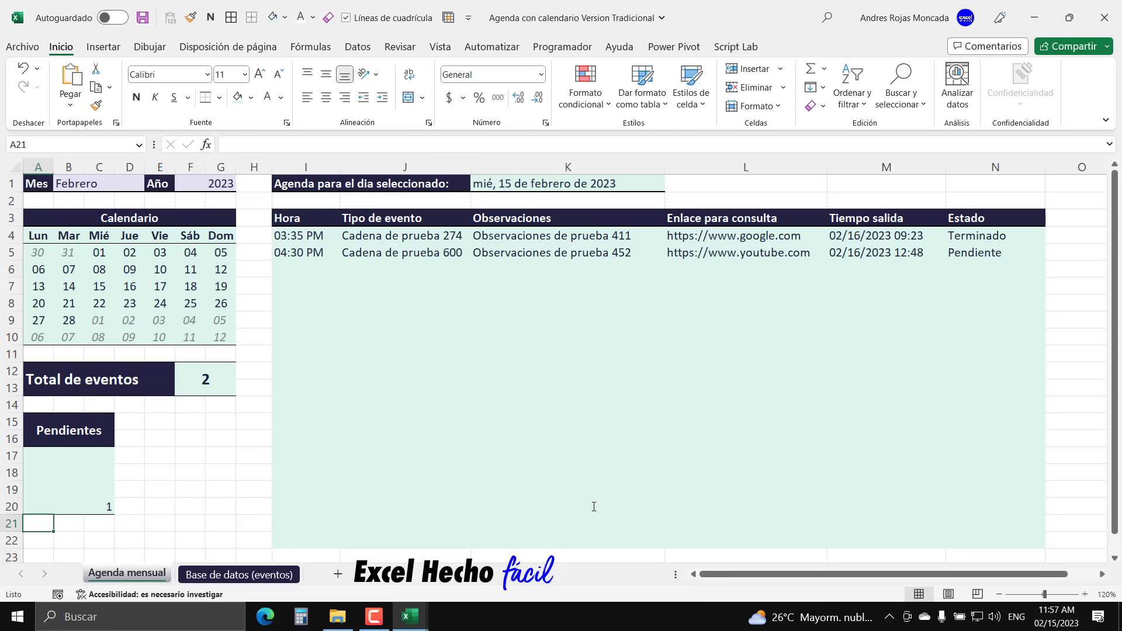
# - Center the pending count in A17 horizontally and vertically and make it bold at 18 points
pyautogui.click(76, 472)
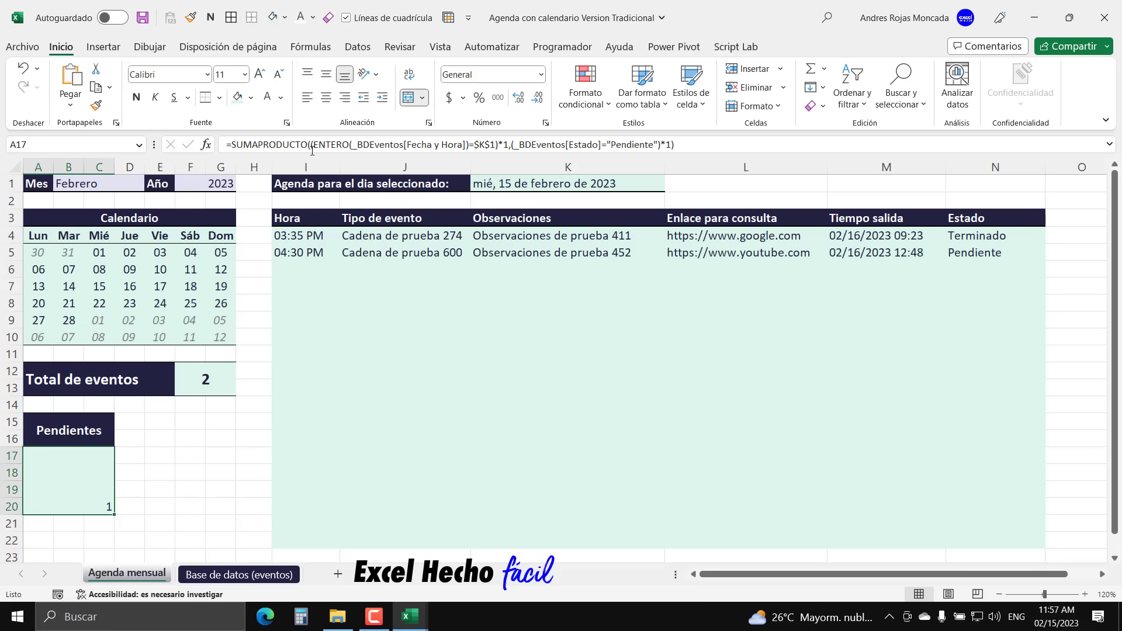
pyautogui.click(327, 99)
pyautogui.click(325, 74)
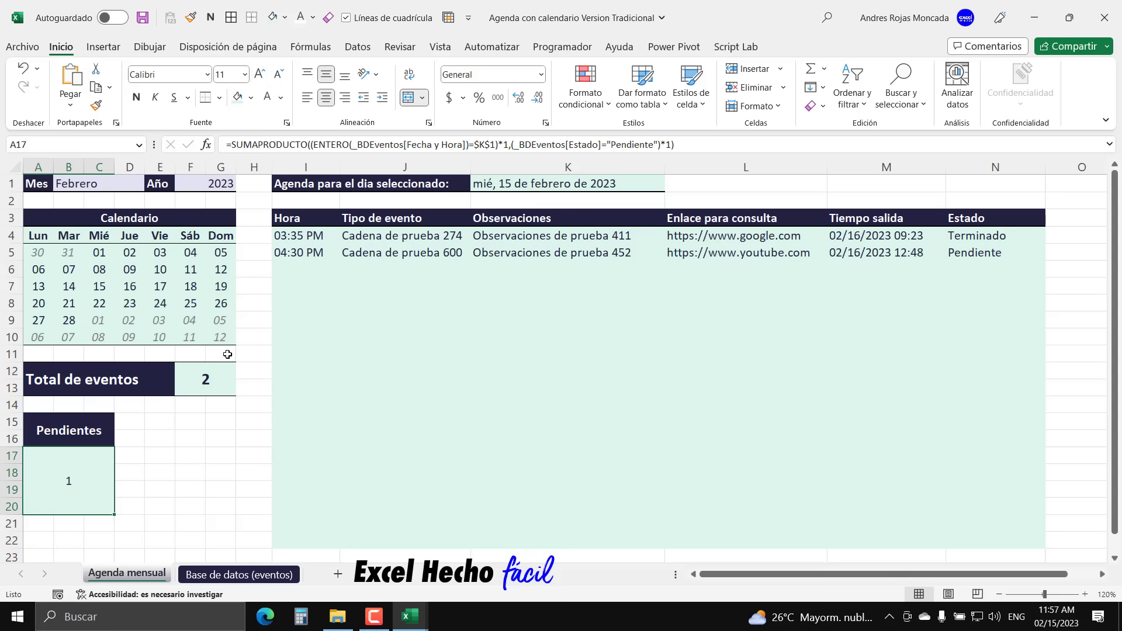
pyautogui.click(213, 377)
pyautogui.click(56, 480)
pyautogui.click(265, 77)
pyautogui.click(264, 78)
pyautogui.click(137, 98)
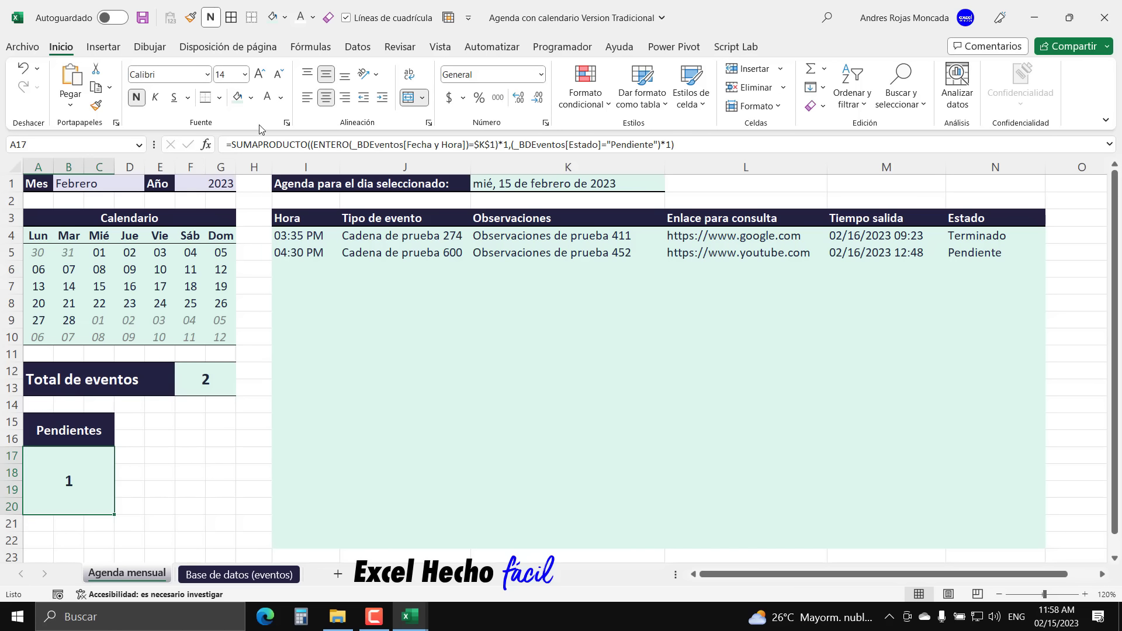
pyautogui.click(259, 75)
pyautogui.click(259, 75)
# - Copy the whole Pendientes block A15:C20 and paste it starting at cell E15
pyautogui.moveTo(87, 432); pyautogui.dragTo(90, 496)
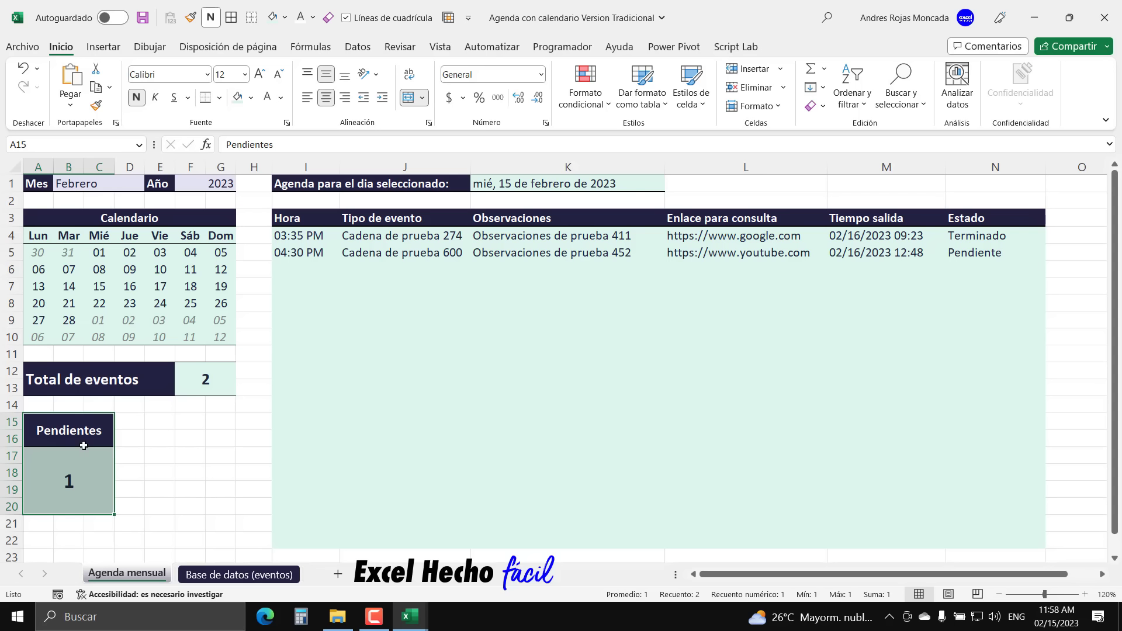
pyautogui.hotkey('ctrl', 'c')
pyautogui.click(147, 421)
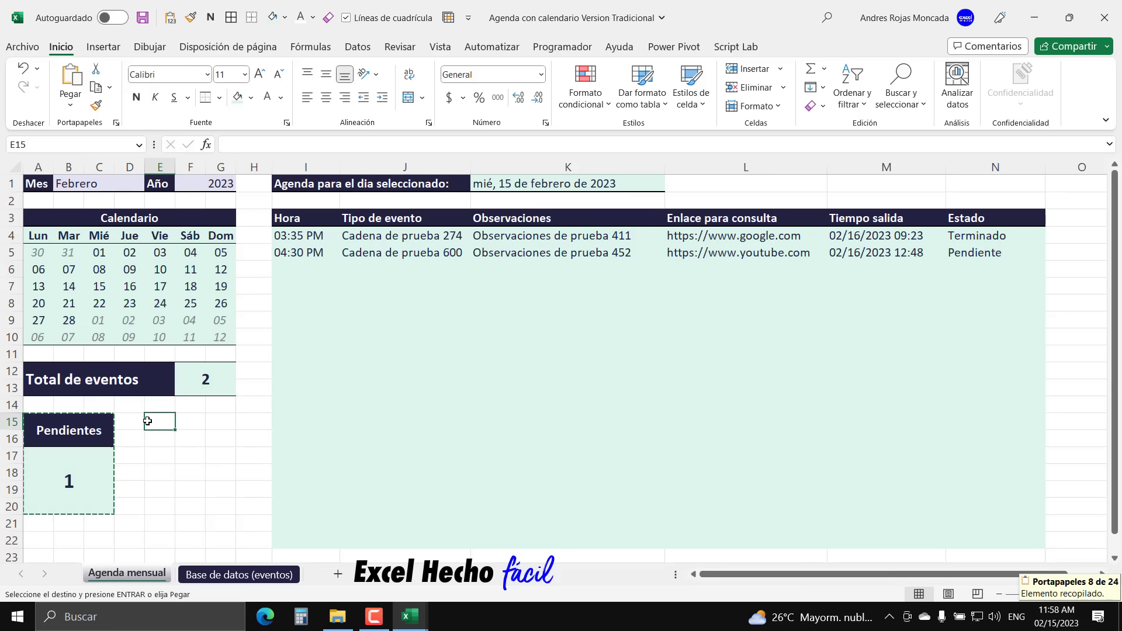
pyautogui.hotkey('ctrl', 'v')
pyautogui.press('Escape')
# - Change the status criterion in E17's formula to "Terminado" and check both counters by selecting 15 and 16 February
pyautogui.click(185, 473)
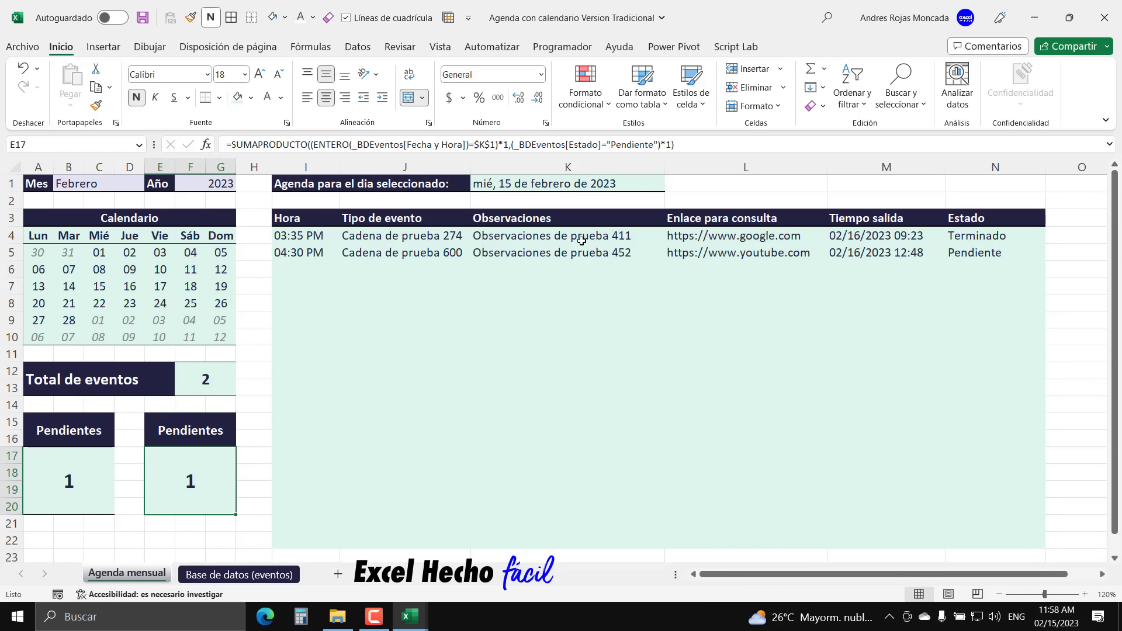
pyautogui.moveTo(656, 148)
pyautogui.mouseDown()
pyautogui.moveTo(612, 150)
pyautogui.moveTo(636, 150)
pyautogui.mouseUp()
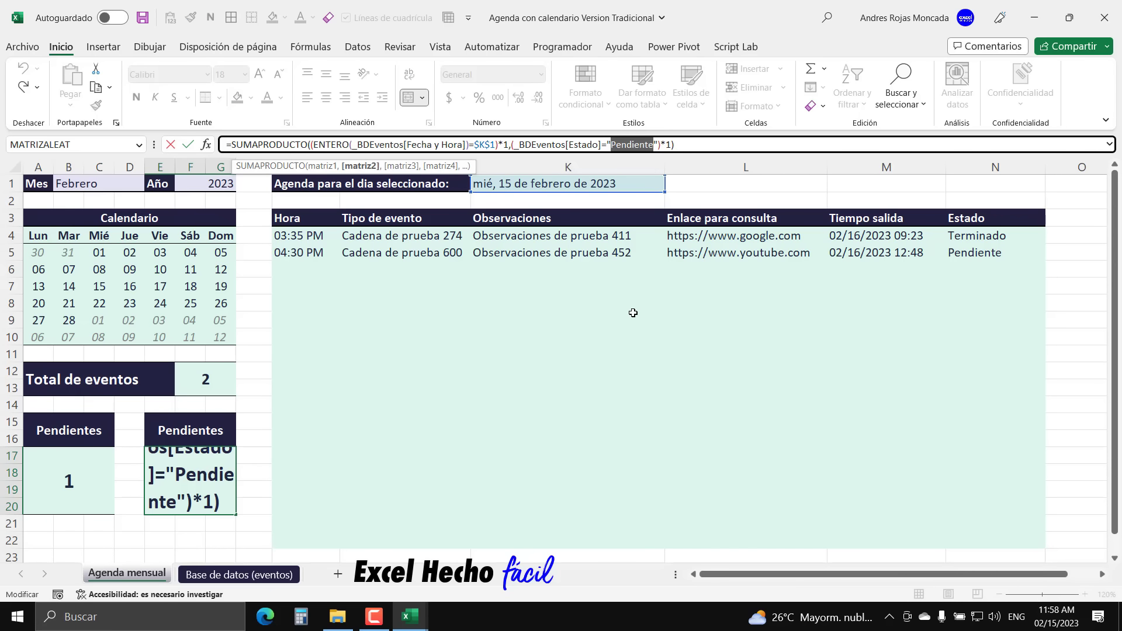
pyautogui.write('Terminado')
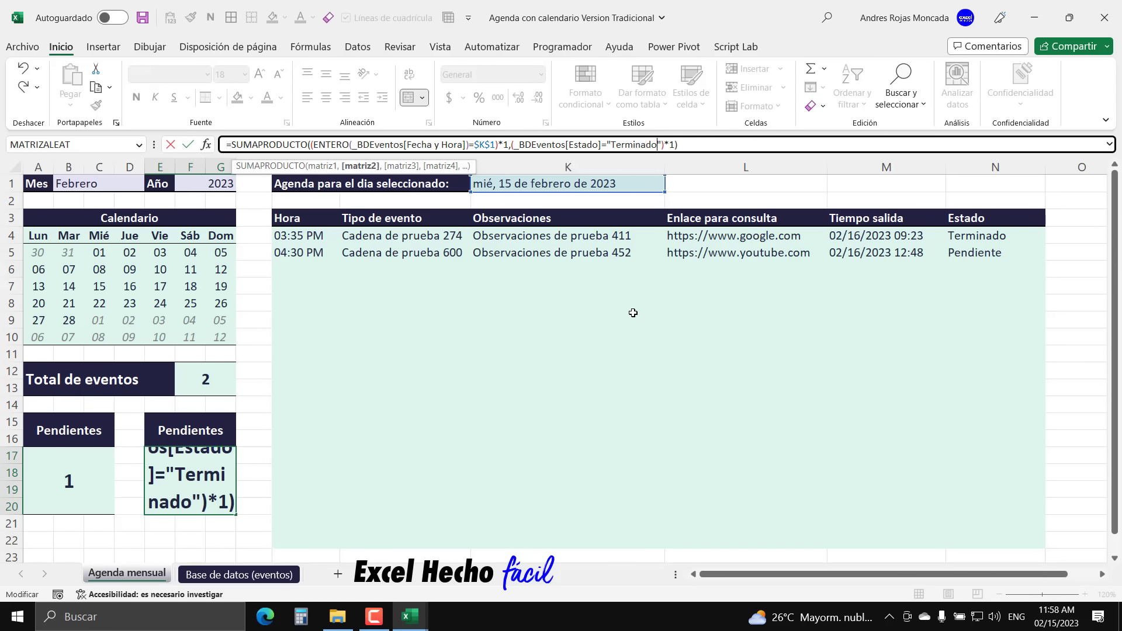
pyautogui.press('Return')
pyautogui.click(191, 497)
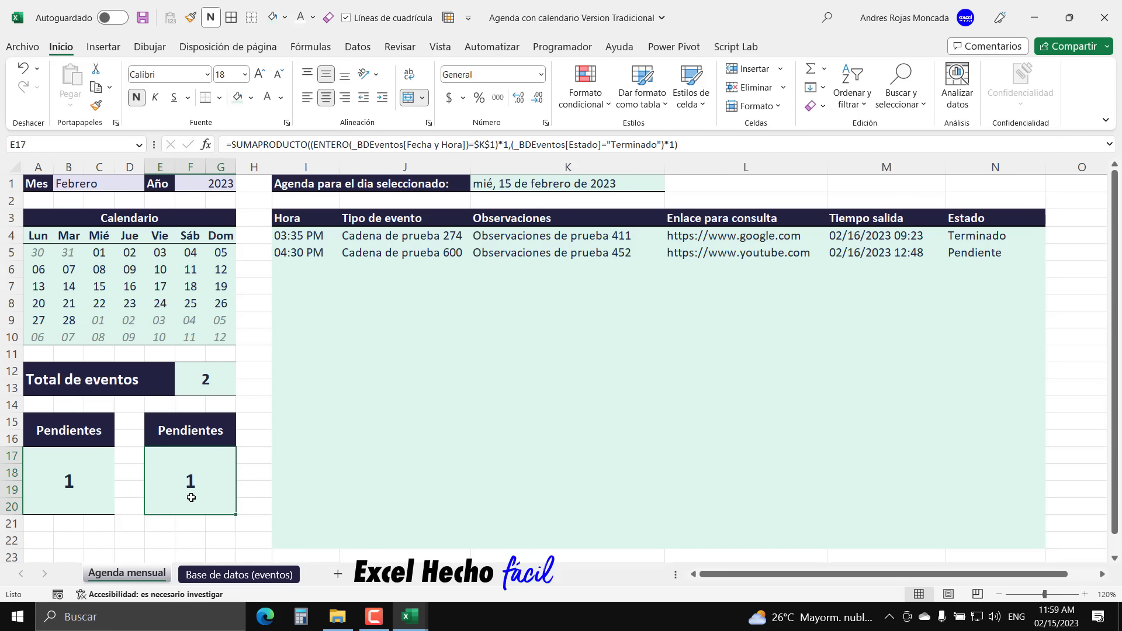
pyautogui.click(102, 287)
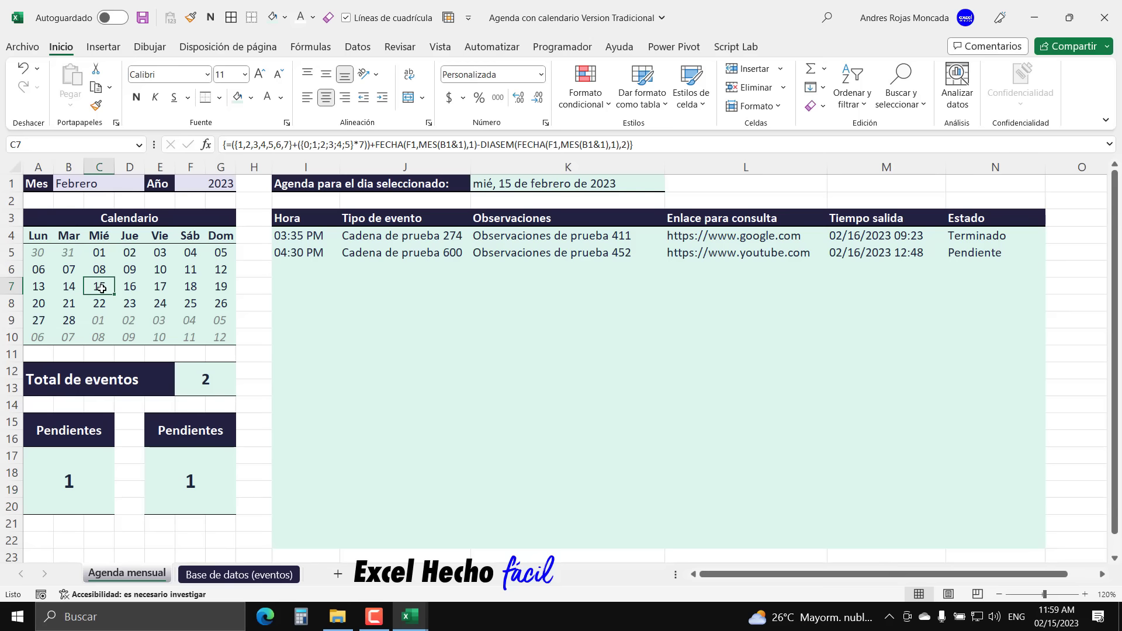
pyautogui.click(130, 286)
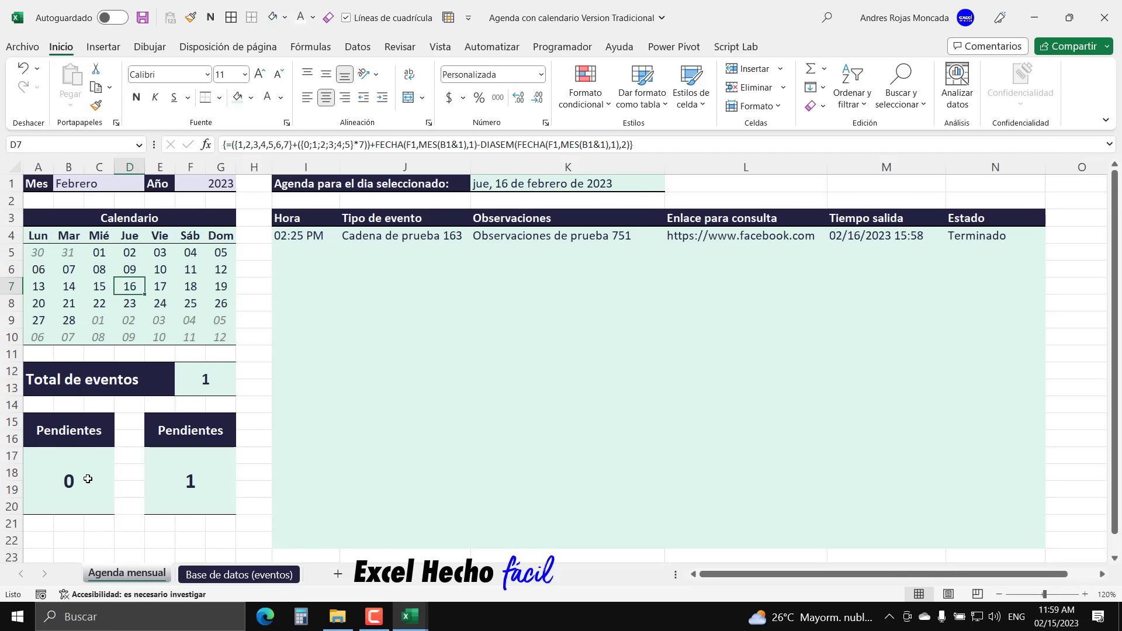
# - Rename the header in E15 as "Terminados" and check both counters by selecting 16 and 17 February in the calendar
pyautogui.click(183, 430)
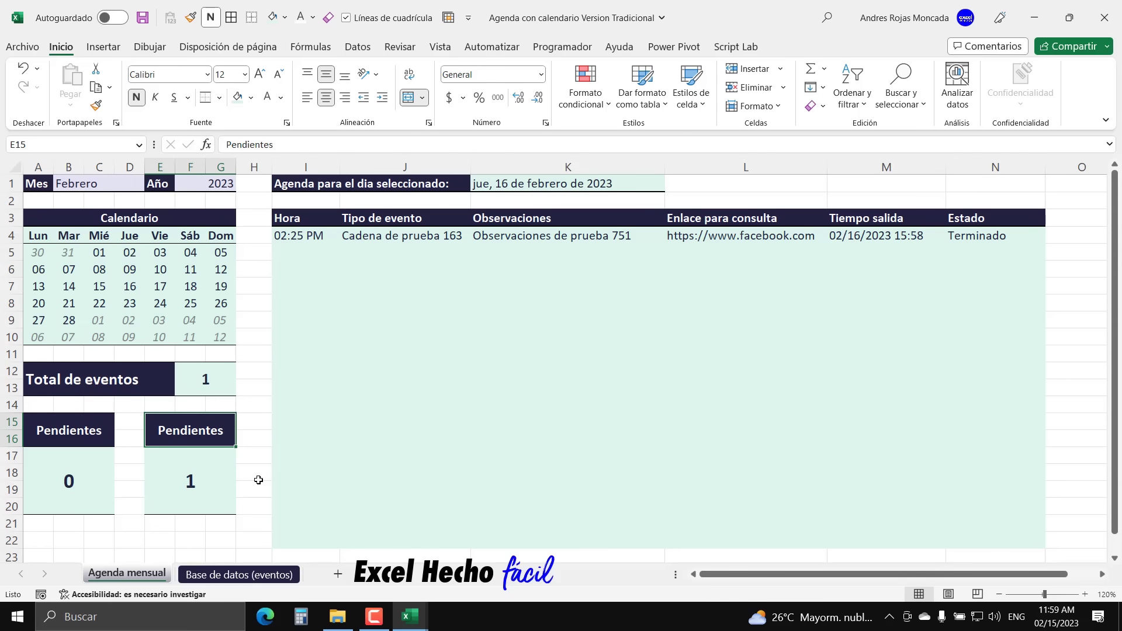
pyautogui.write('Termina')
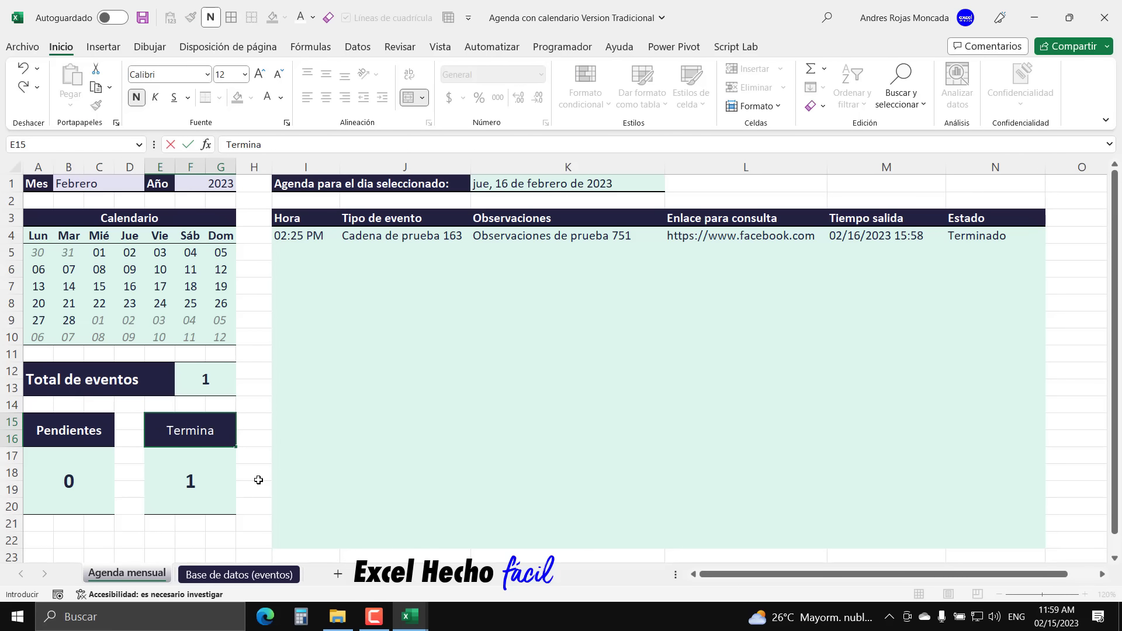
pyautogui.write('dos')
pyautogui.press('Return')
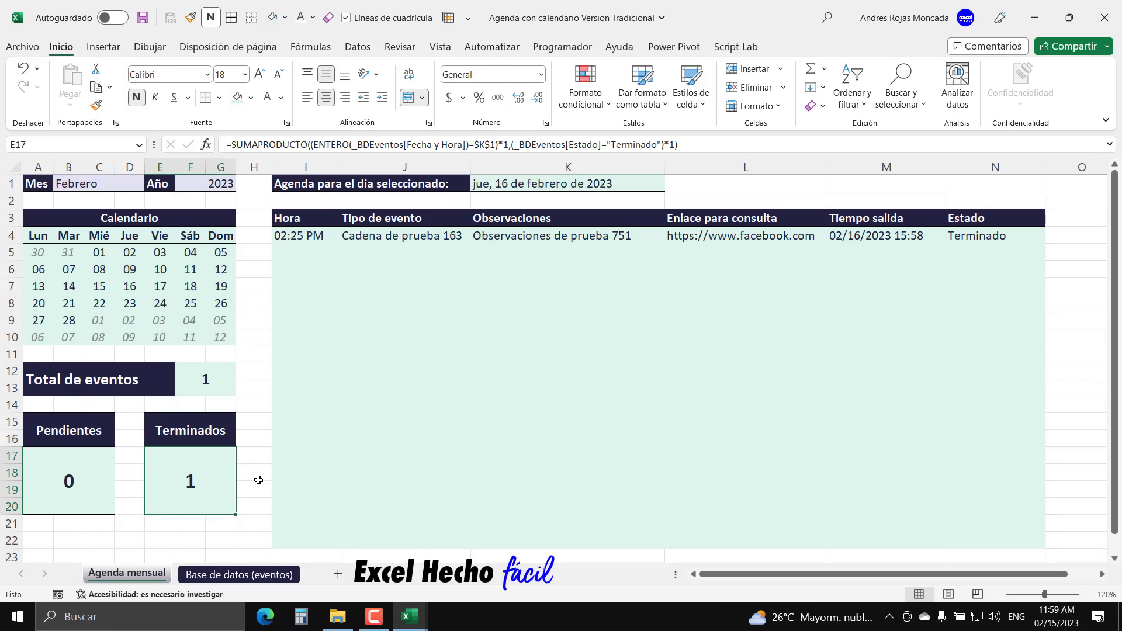
pyautogui.click(129, 286)
pyautogui.click(161, 287)
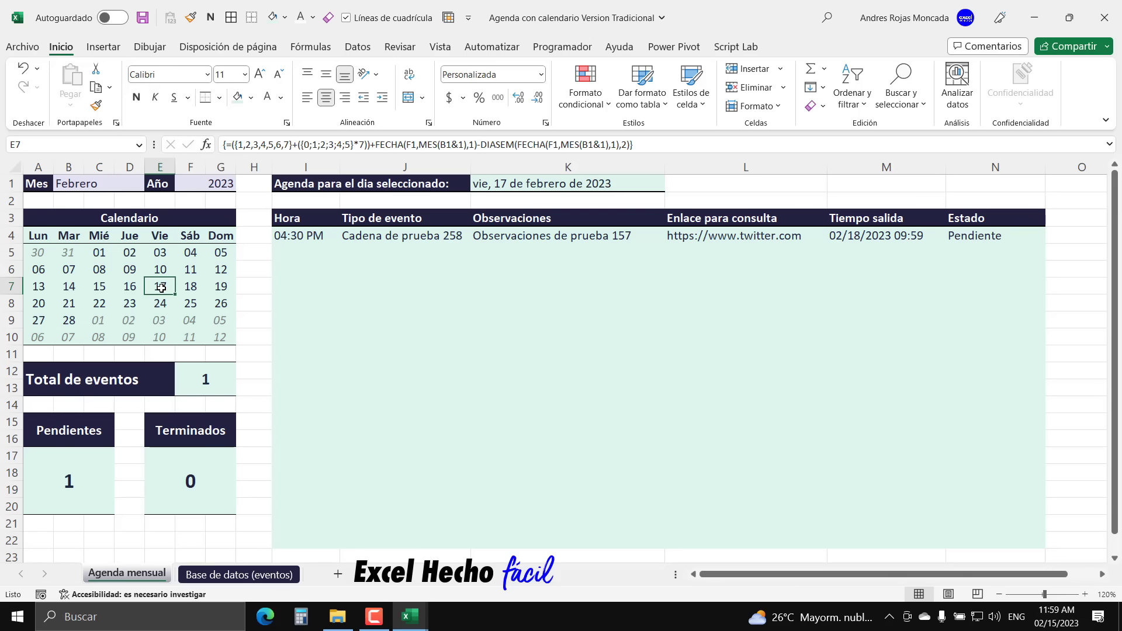
pyautogui.click(129, 287)
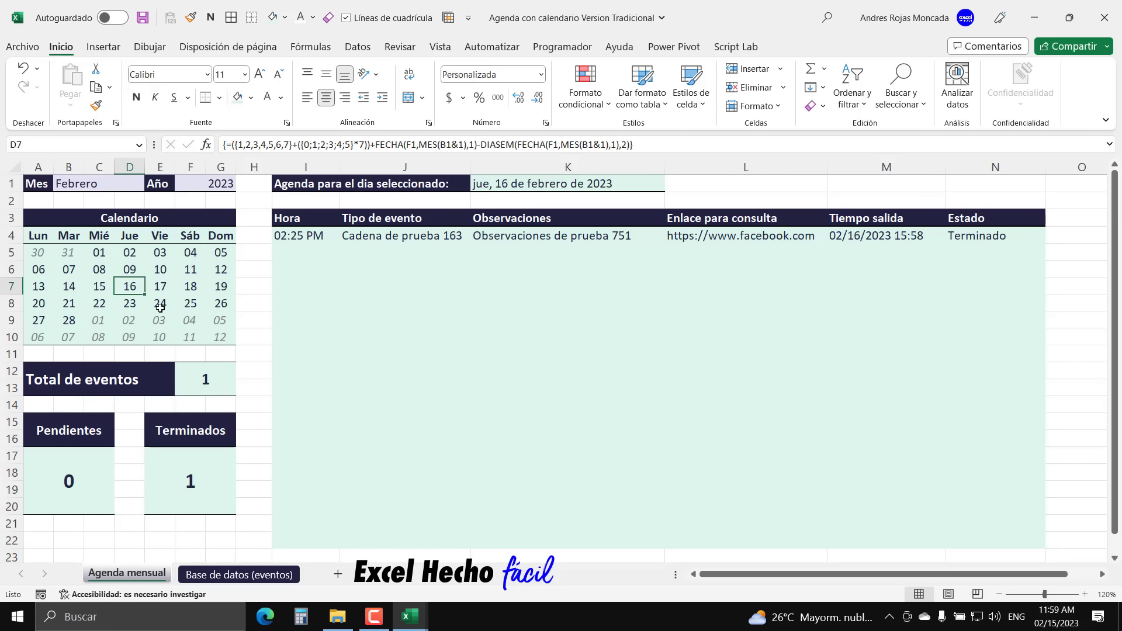
pyautogui.click(161, 287)
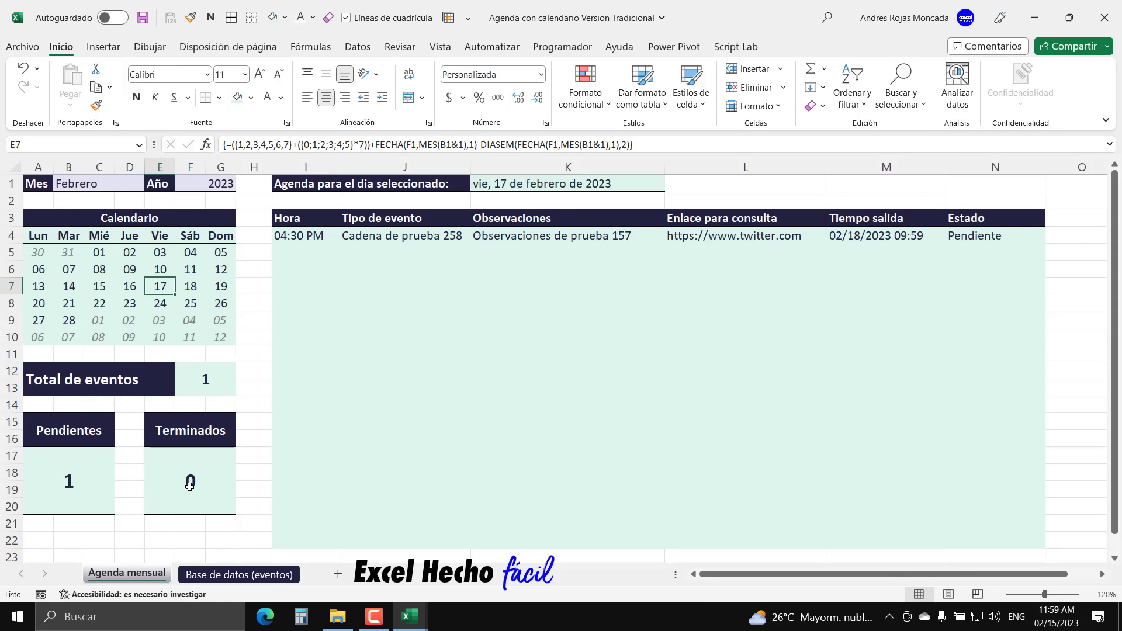
# - Set the total events count in F12 to 18 points, matching the pending count in A17
pyautogui.click(215, 385)
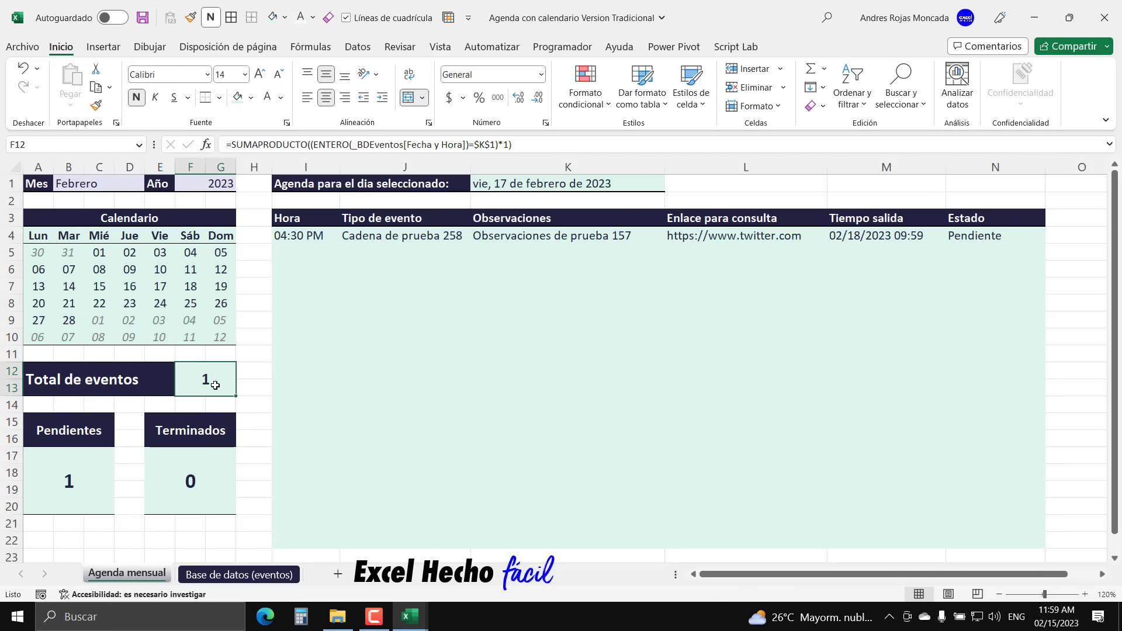
pyautogui.click(42, 487)
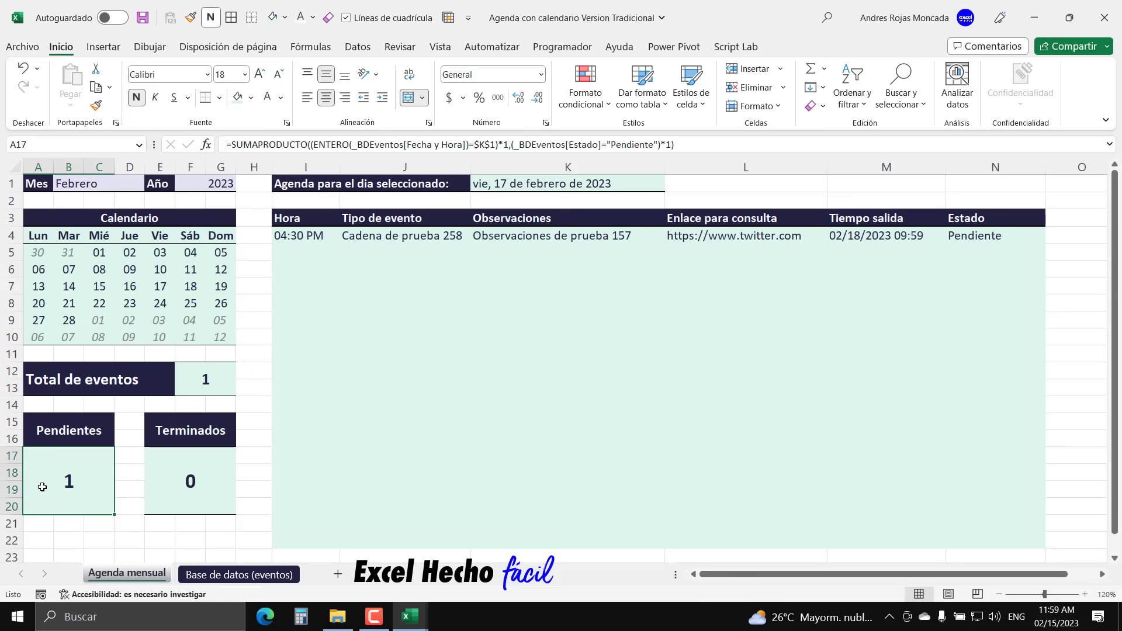
pyautogui.click(199, 379)
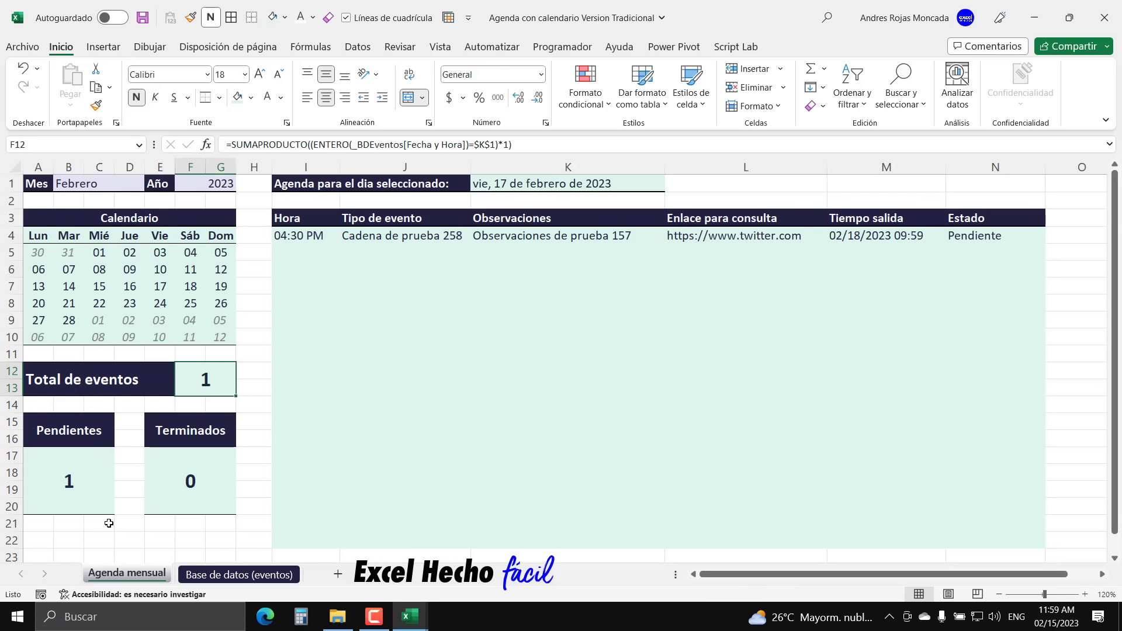
# - Begin a formula in A22 that joins the text "Hoy es: " to TEXTO with HOY() as its value
pyautogui.click(39, 524)
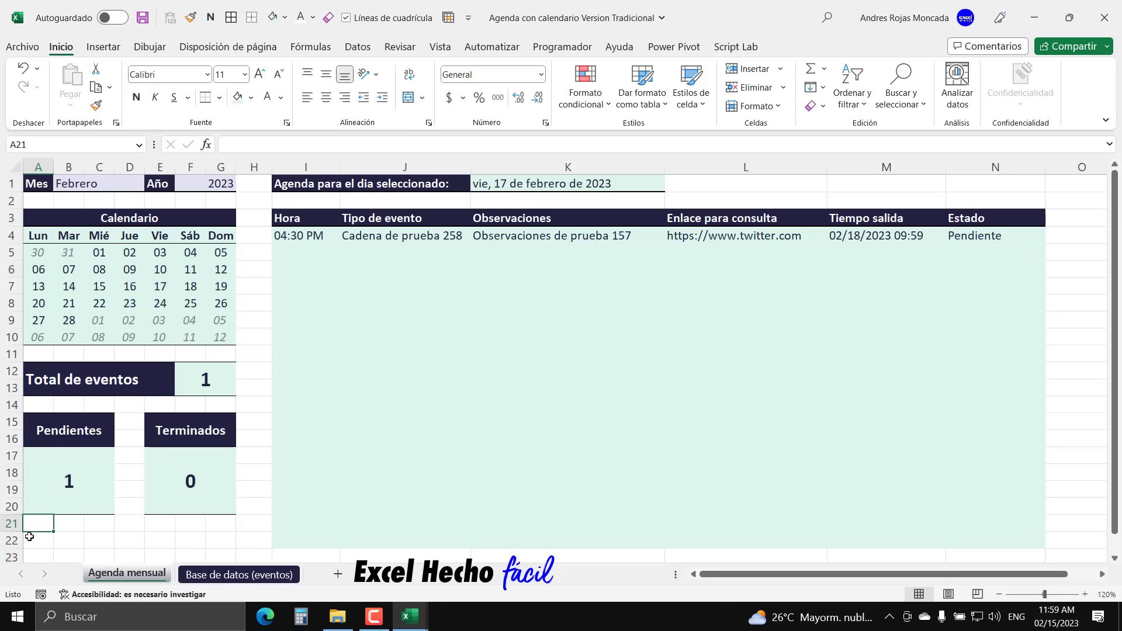
pyautogui.click(30, 537)
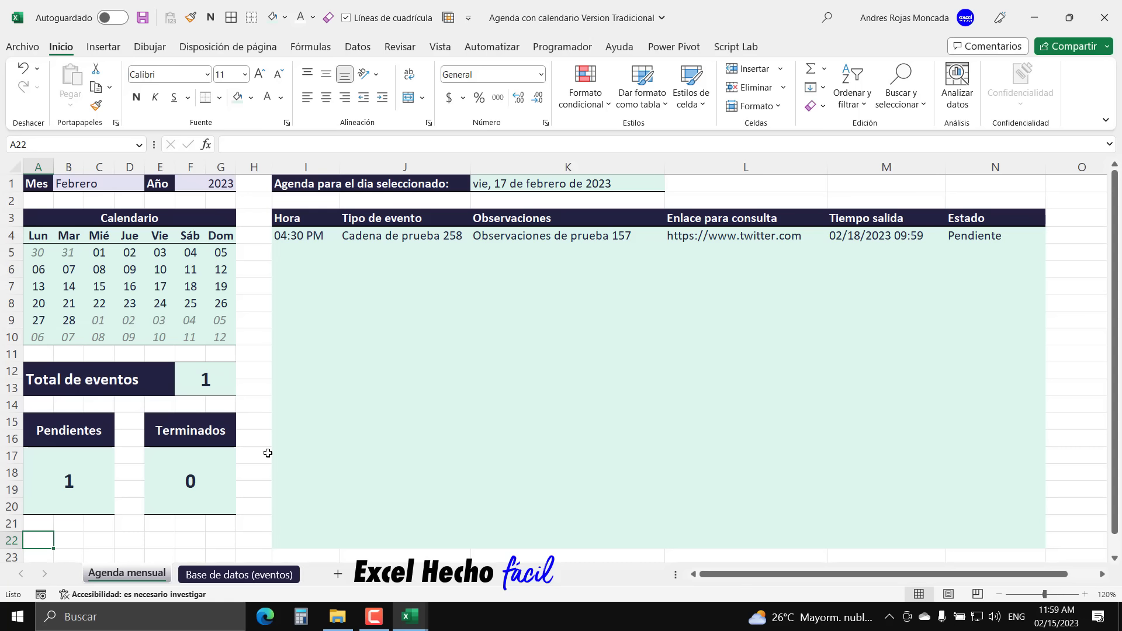
pyautogui.write('=')
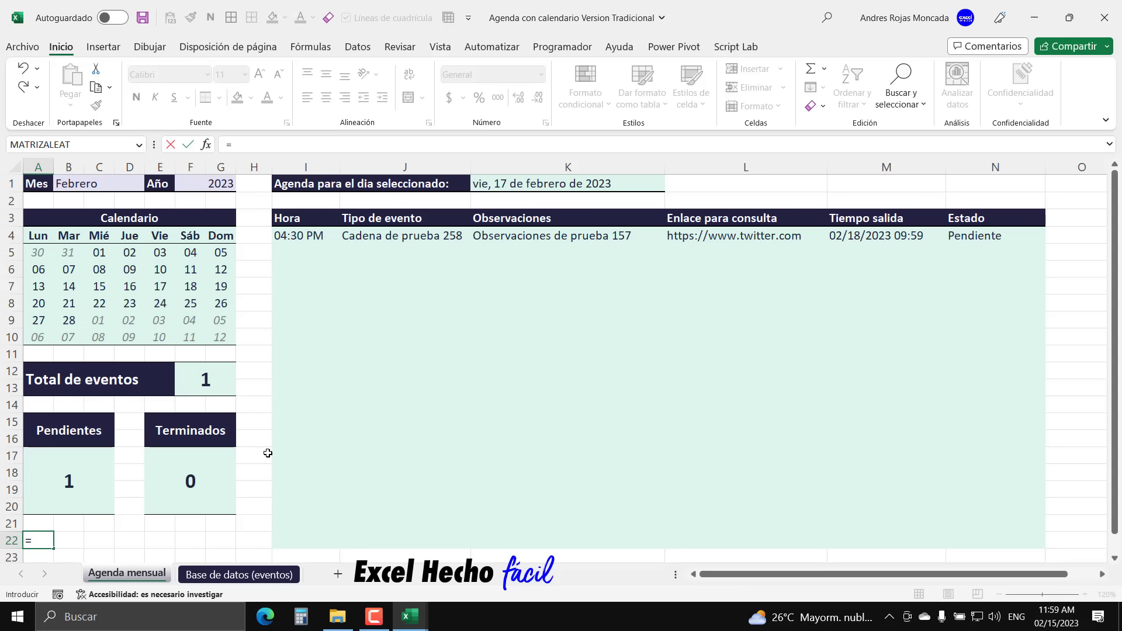
pyautogui.write('"Hoy es')
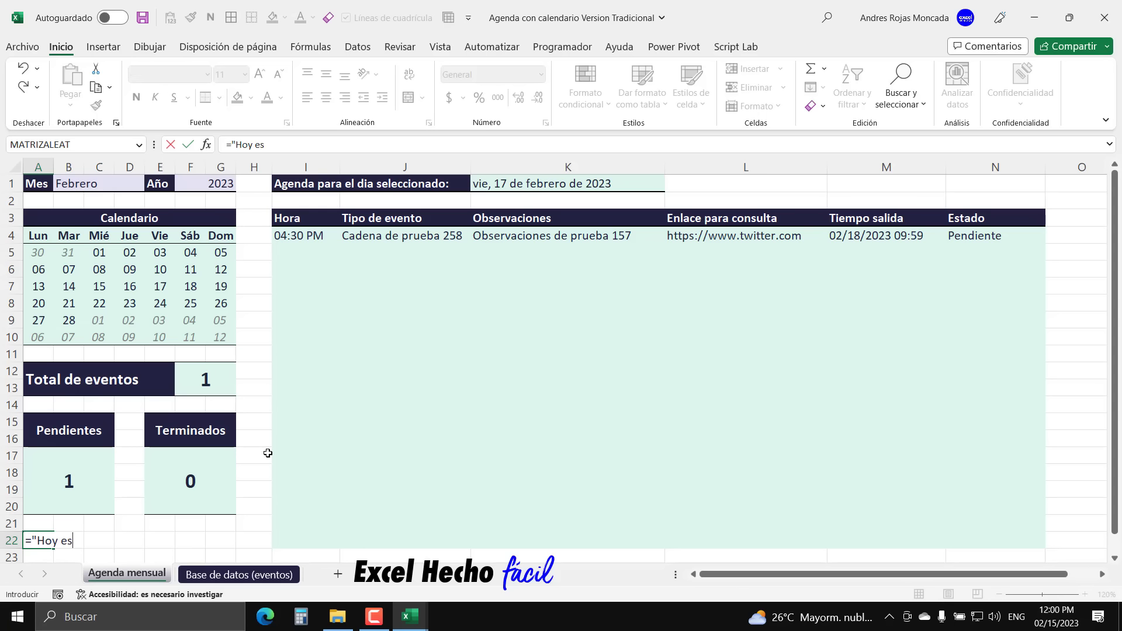
pyautogui.write(': "&tex')
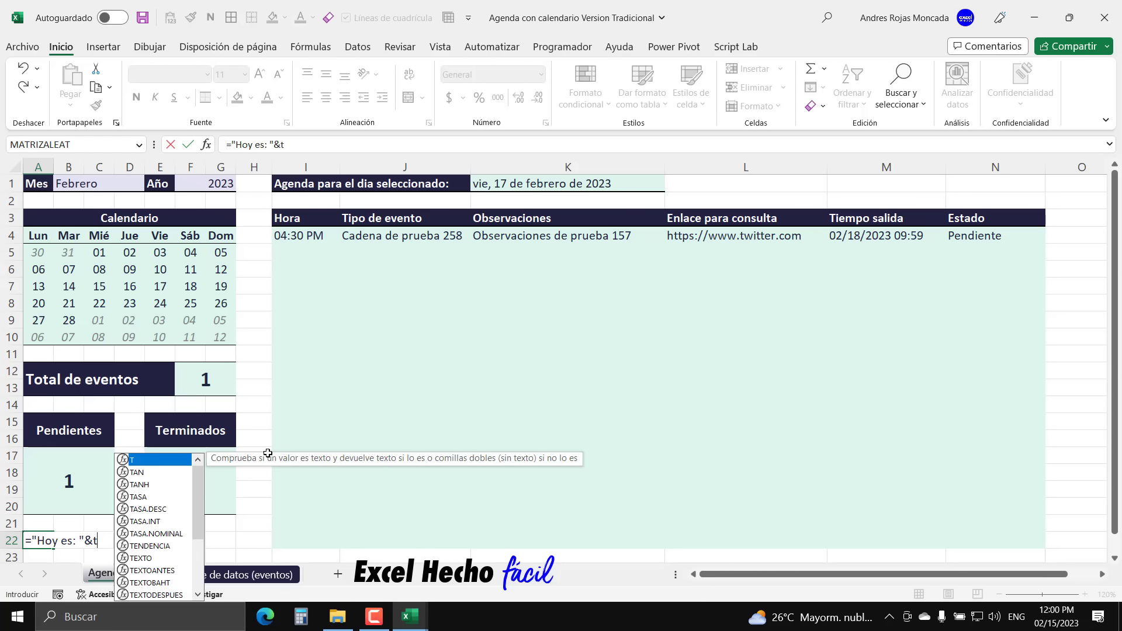
pyautogui.press('Tab')
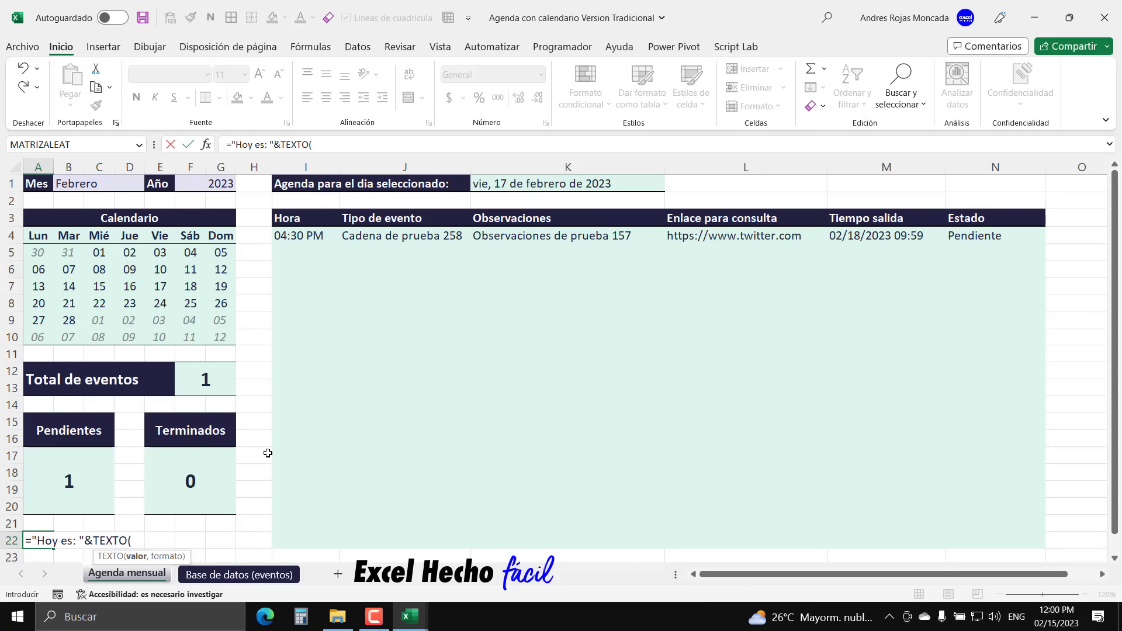
pyautogui.write('hoy')
pyautogui.press('Tab')
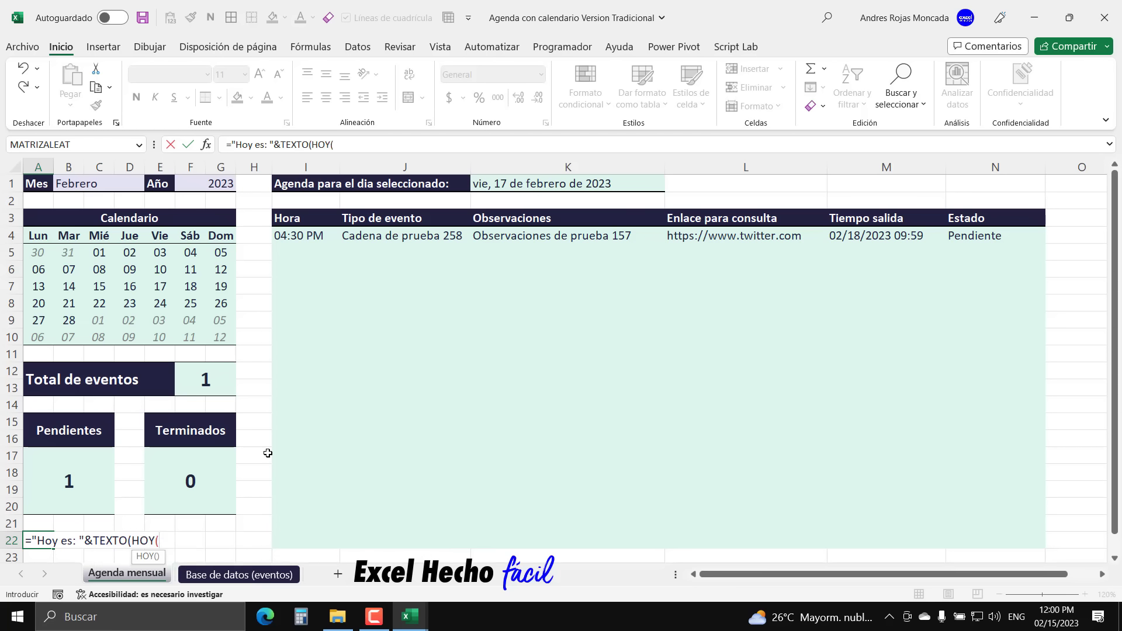
pyautogui.write(')')
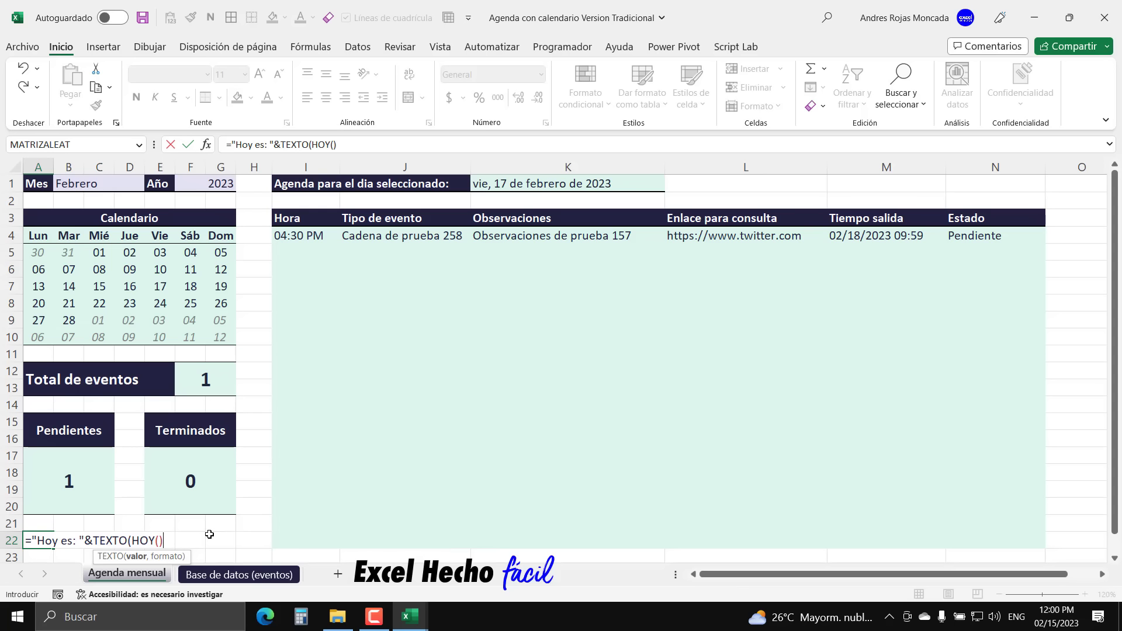
# - Complete the TEXTO function with the format "ddd, dd ""de"" mmmm ""de"" yyyy" and enter the formula in A22
pyautogui.write(',')
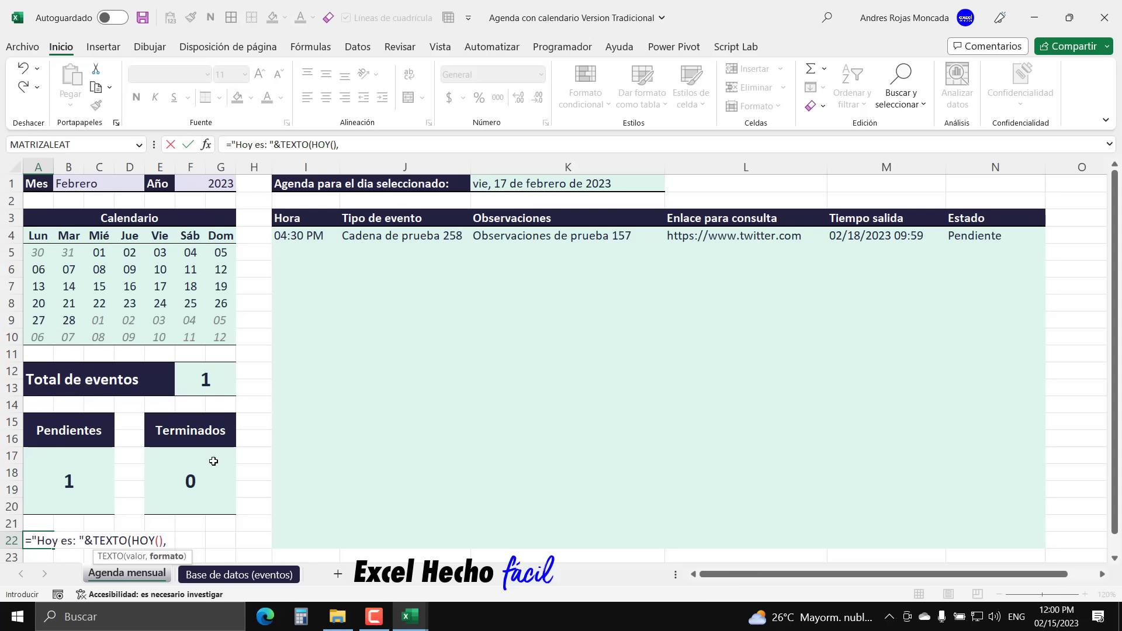
pyautogui.write('"')
pyautogui.write('ddd')
pyautogui.write(', dd ""de')
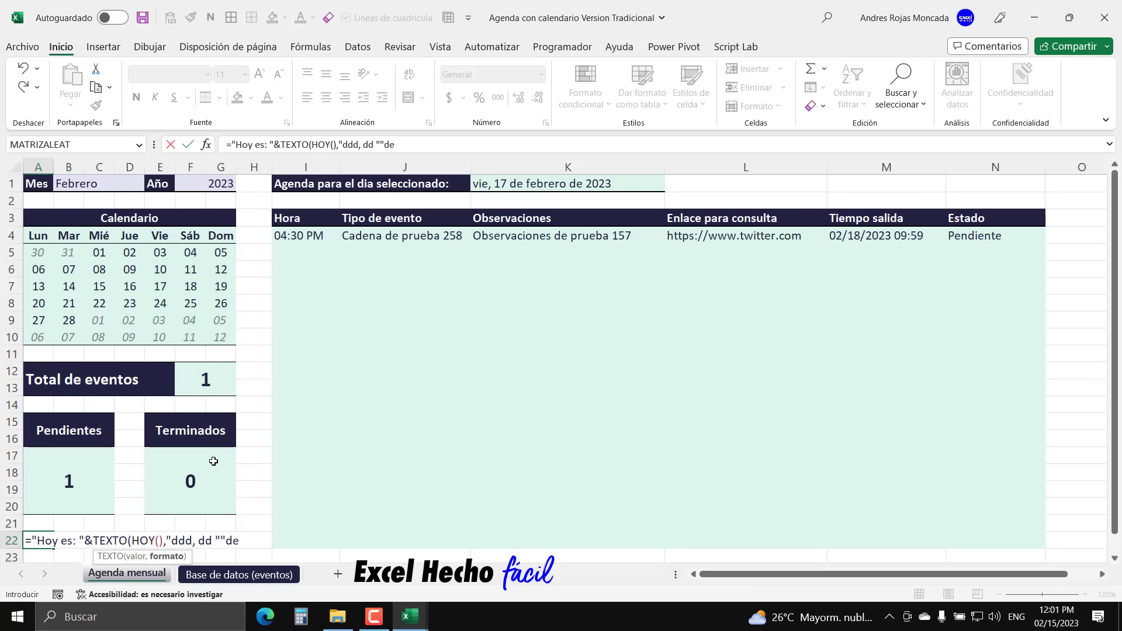
pyautogui.write('""')
pyautogui.write('mmmm')
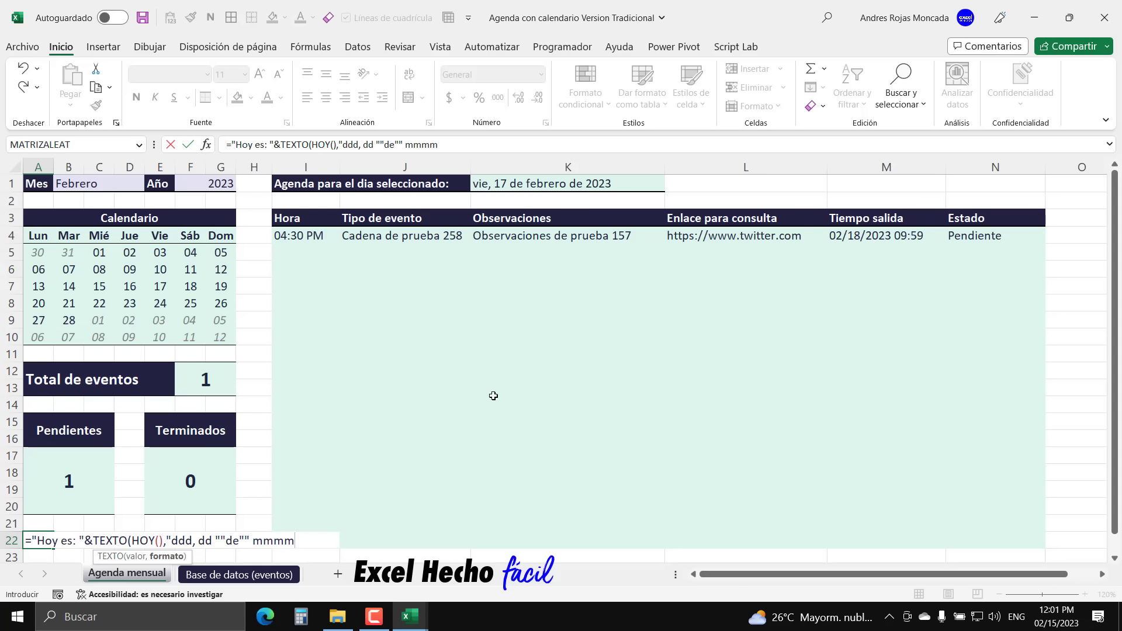
pyautogui.write(' ""de""')
pyautogui.write('yyyy')
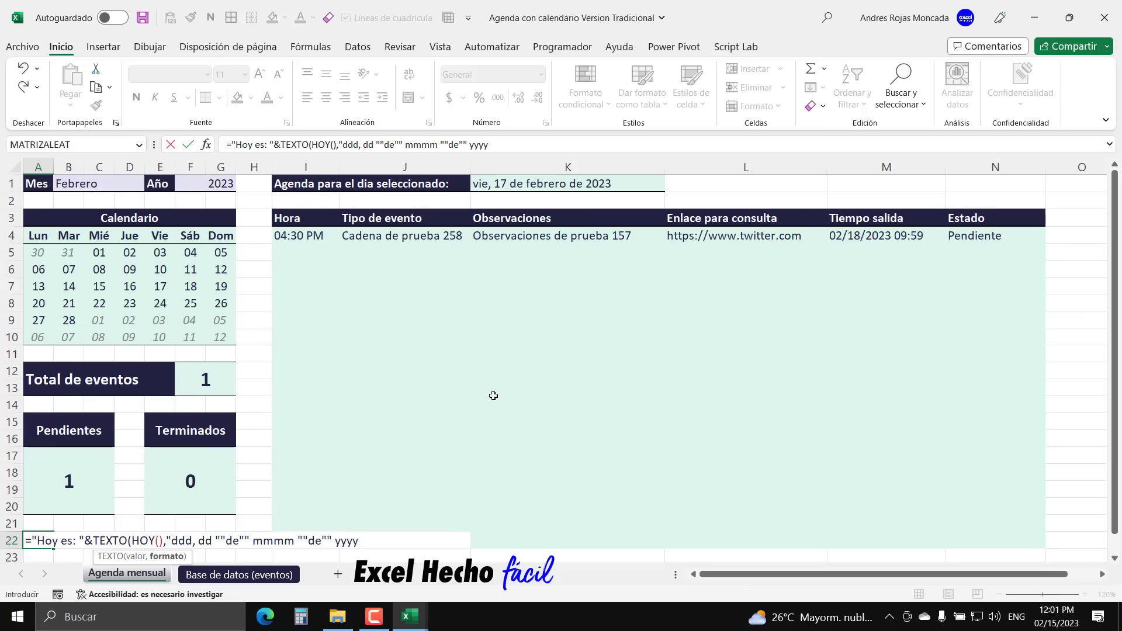
pyautogui.write('"')
pyautogui.write(')')
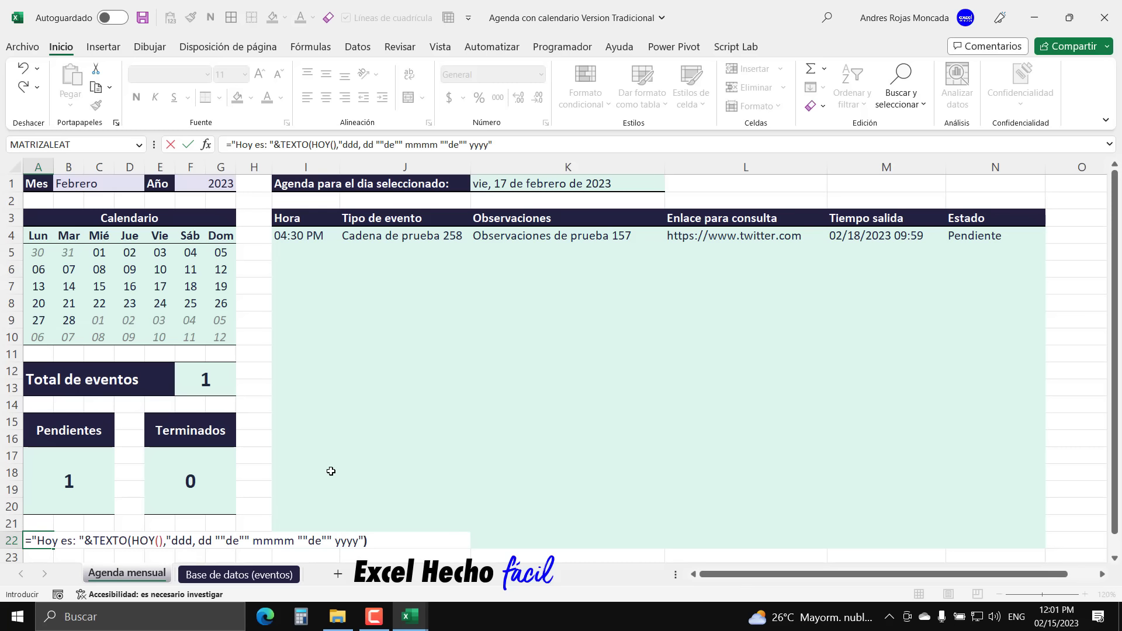
pyautogui.press('Return')
# - Italicize today's date text in A22 and hide the sheet's gridlines
pyautogui.scroll(1, 330, 471)
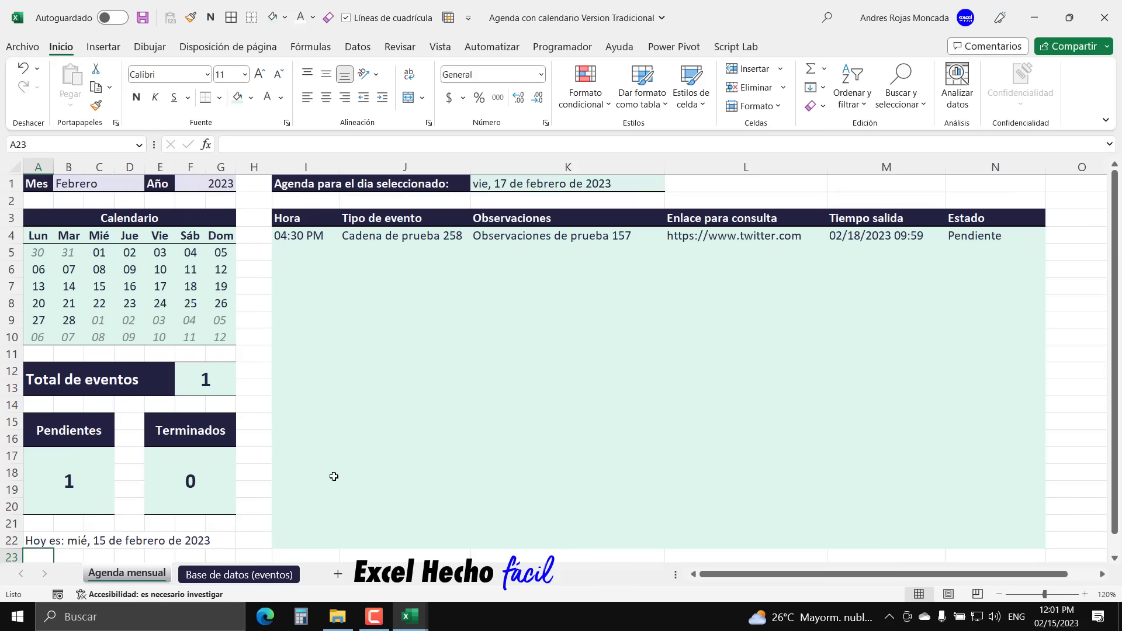
pyautogui.click(50, 542)
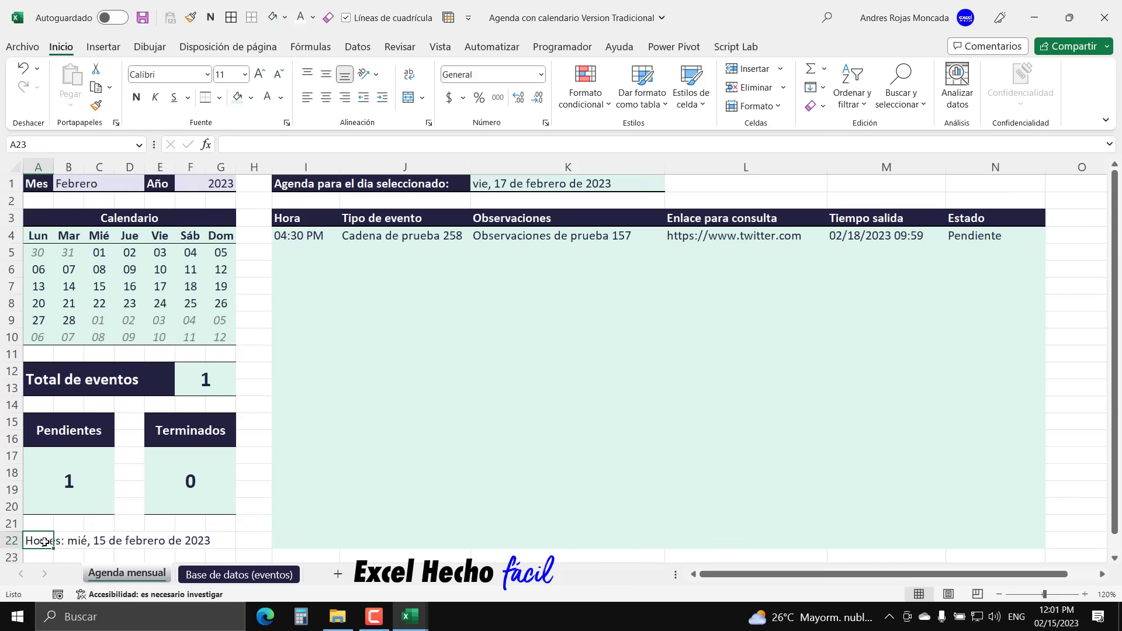
pyautogui.click(156, 98)
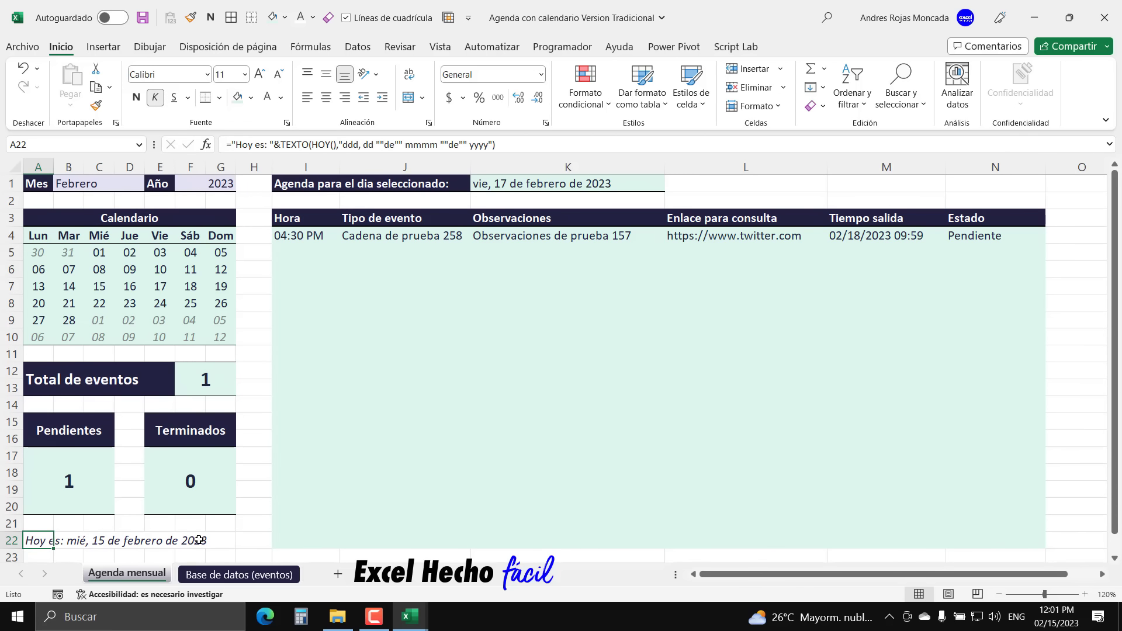
pyautogui.click(346, 18)
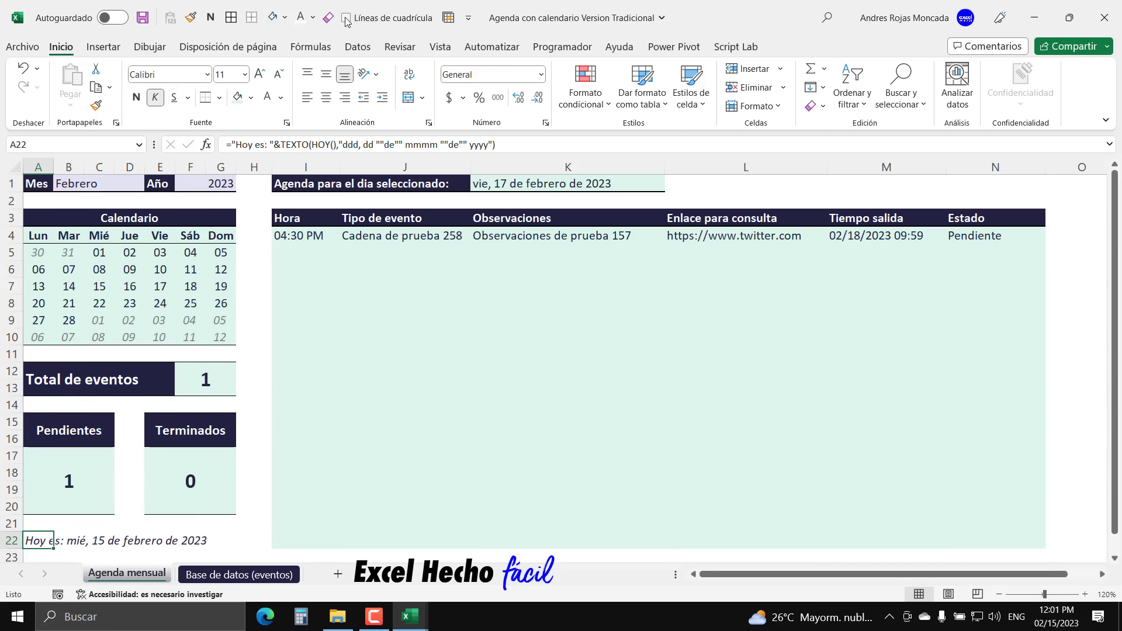
pyautogui.click(399, 48)
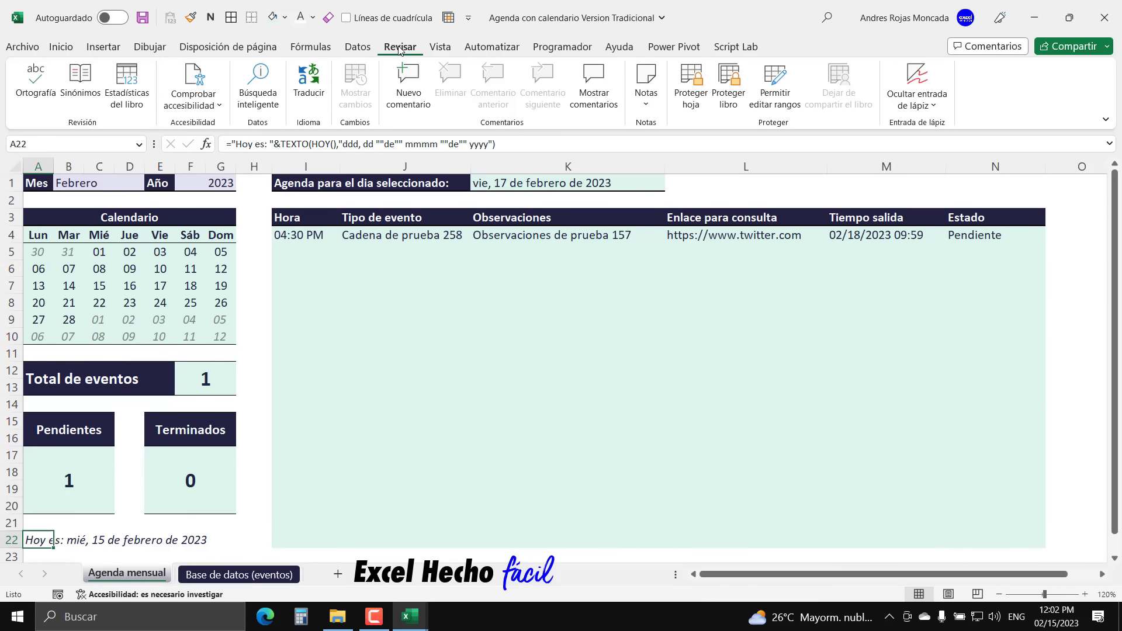
# - Toggle the agenda sheet's gridlines on and off, leaving them hidden
pyautogui.click(451, 50)
pyautogui.click(465, 98)
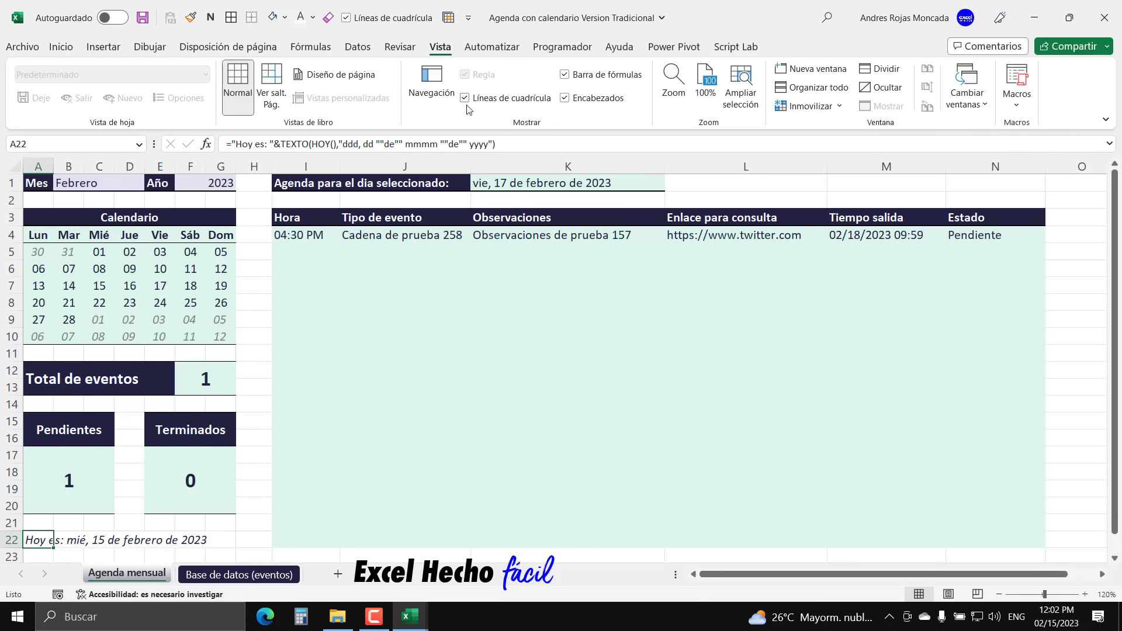
pyautogui.click(466, 98)
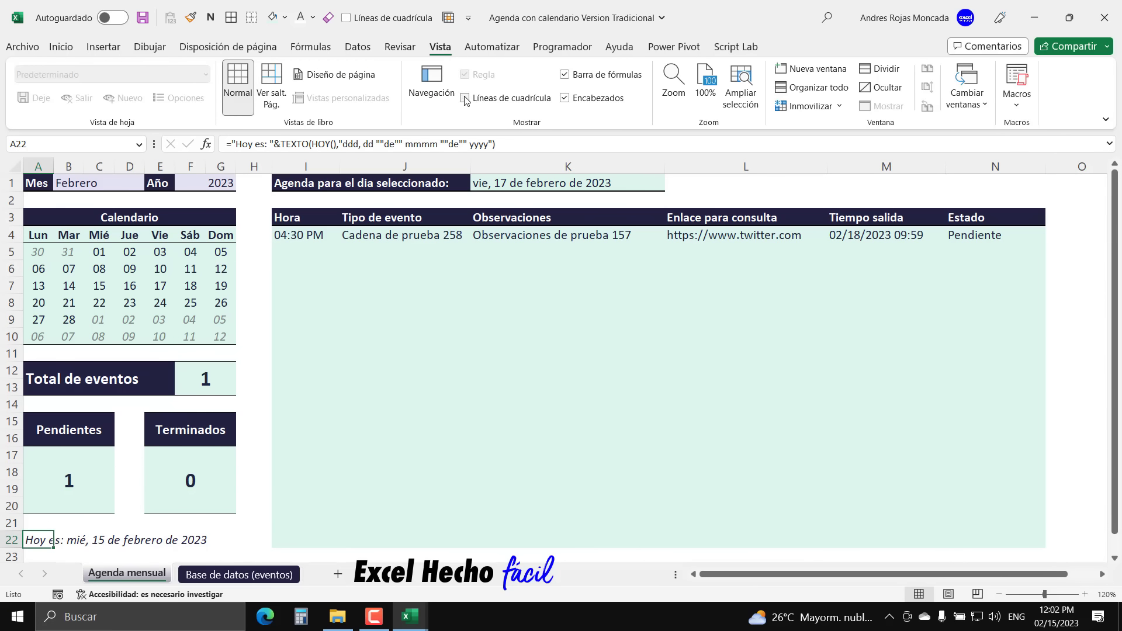
pyautogui.click(347, 18)
pyautogui.click(347, 18)
pyautogui.click(346, 18)
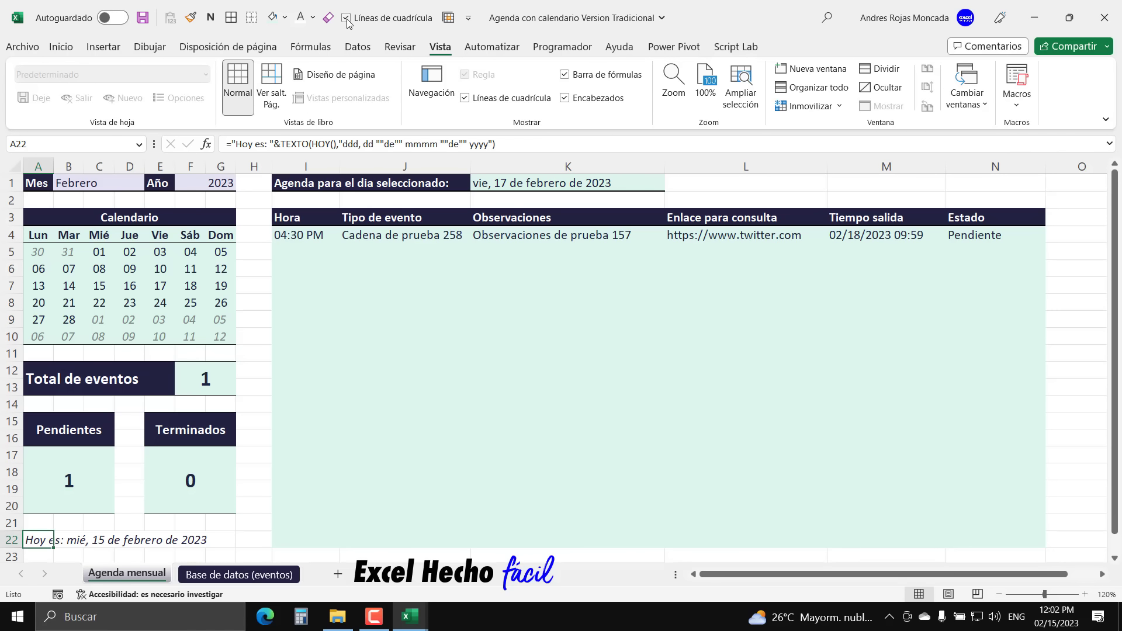
pyautogui.click(347, 18)
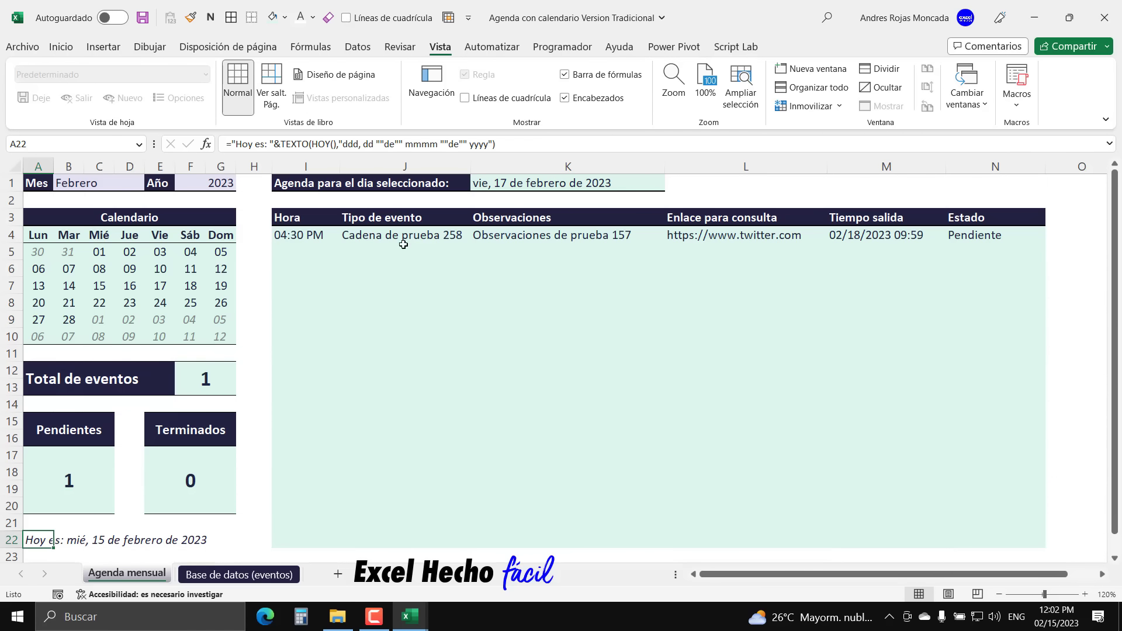
# - Check the agenda for 16, 17 and 9 February against the Base de datos (eventos) sheet and return to Agenda mensual
pyautogui.click(63, 45)
pyautogui.click(130, 286)
pyautogui.click(160, 286)
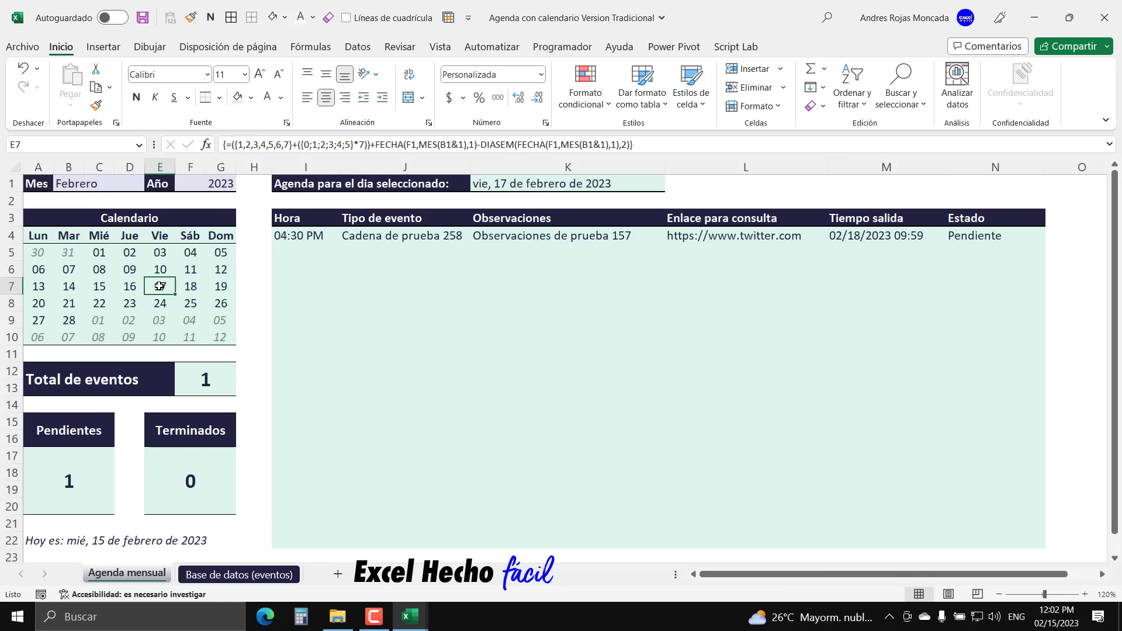
pyautogui.click(134, 269)
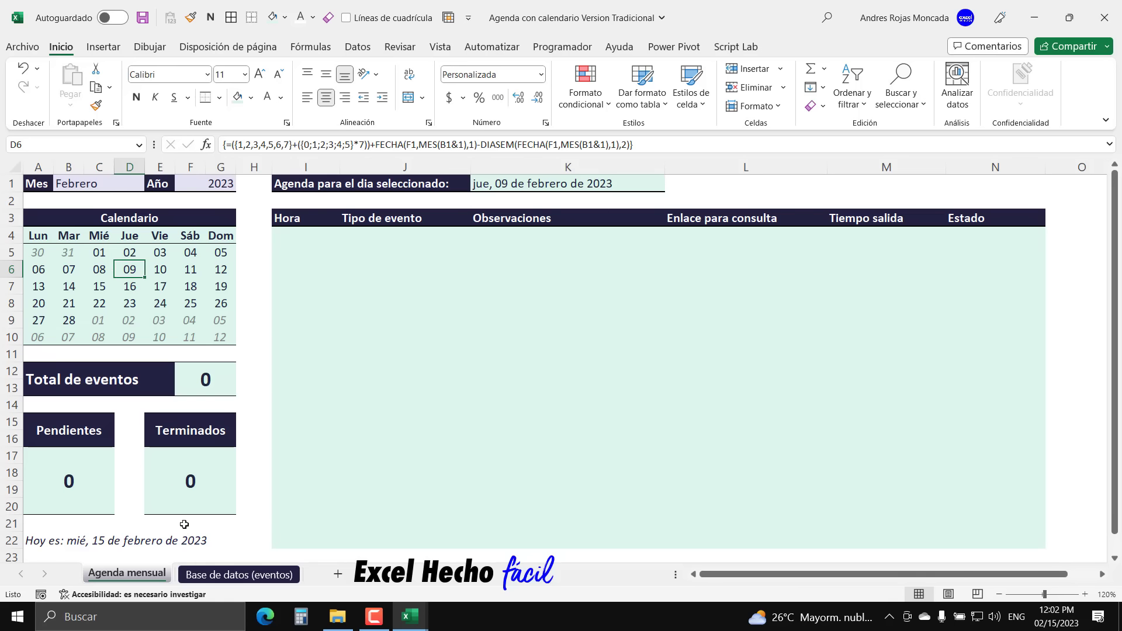
pyautogui.click(234, 575)
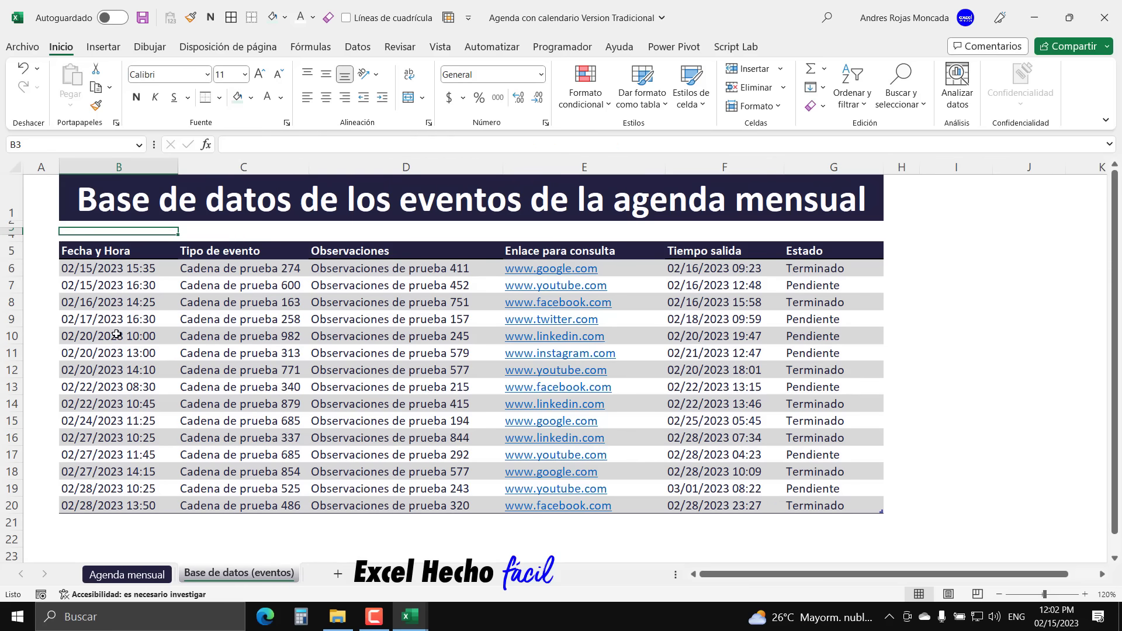
pyautogui.click(127, 575)
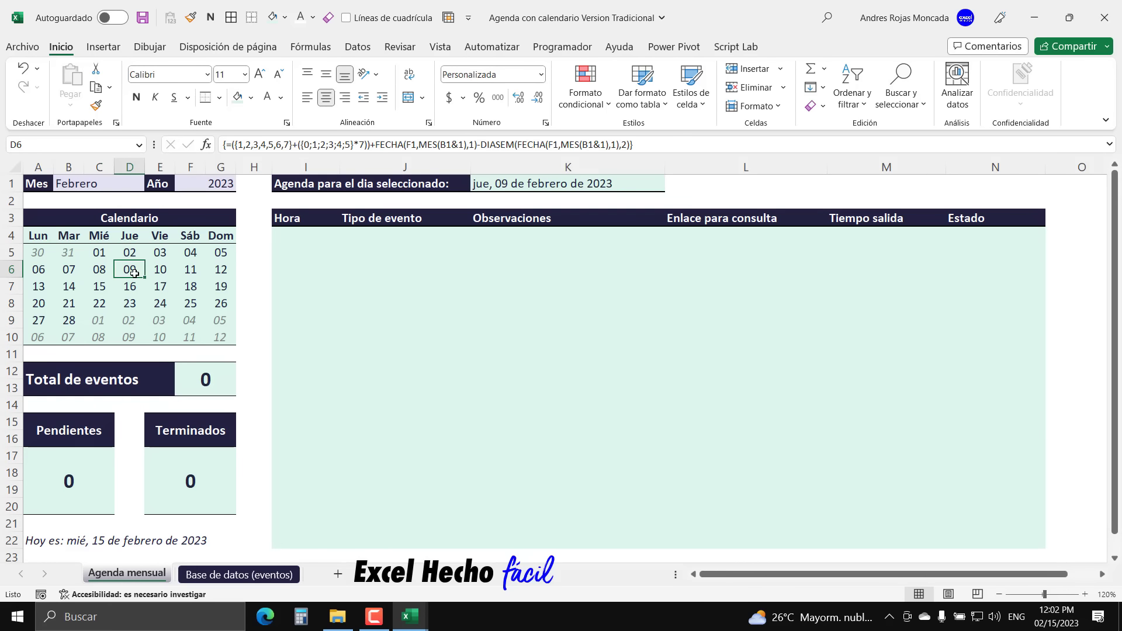
# - View the agenda for 10, 9, 16, 15 and 22 February in the calendar, ending on 9 February
pyautogui.click(158, 268)
pyautogui.click(134, 271)
pyautogui.click(130, 286)
pyautogui.click(99, 285)
pyautogui.click(99, 304)
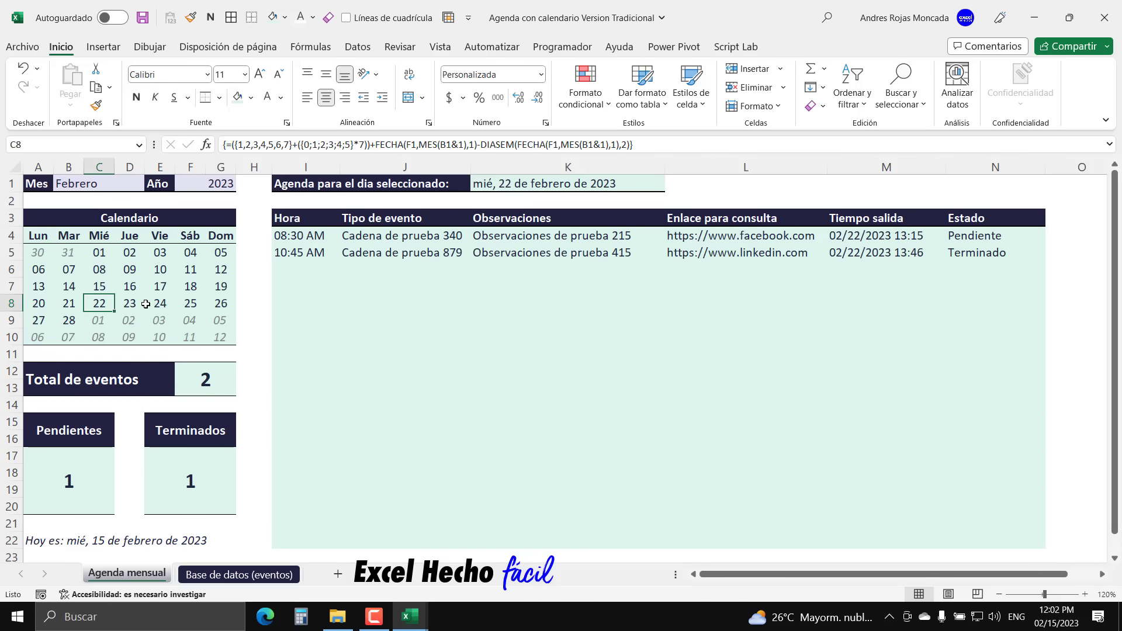
pyautogui.click(134, 270)
# - Examine the event dates in Base de datos (eventos), including the Estado of the 17 February event and the 20 February rows
pyautogui.click(180, 571)
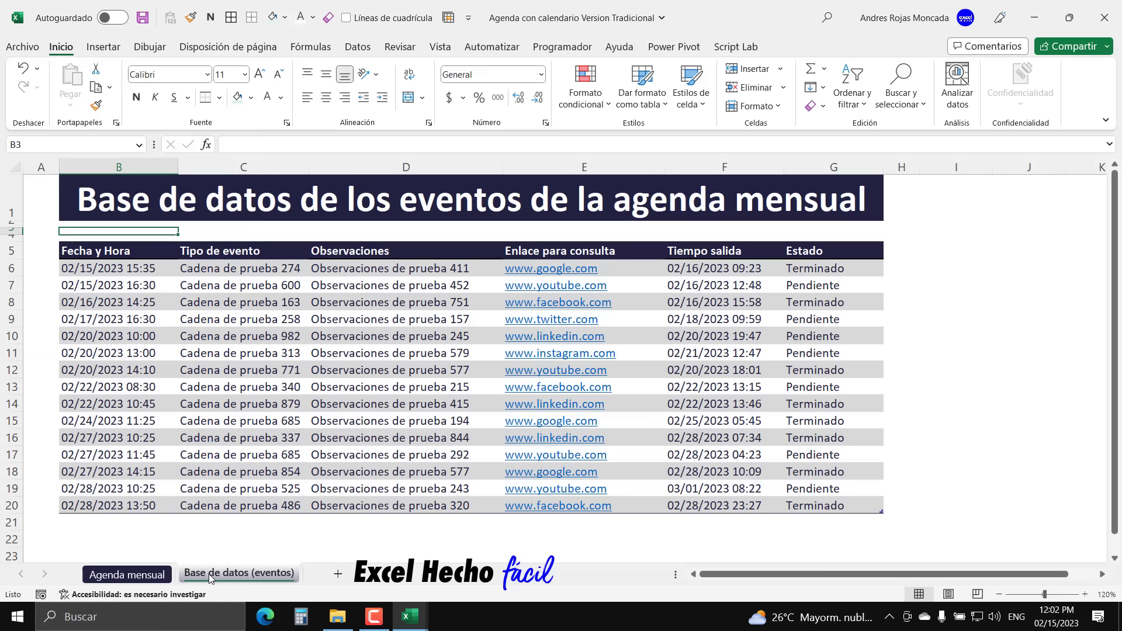
pyautogui.moveTo(132, 270); pyautogui.dragTo(123, 507)
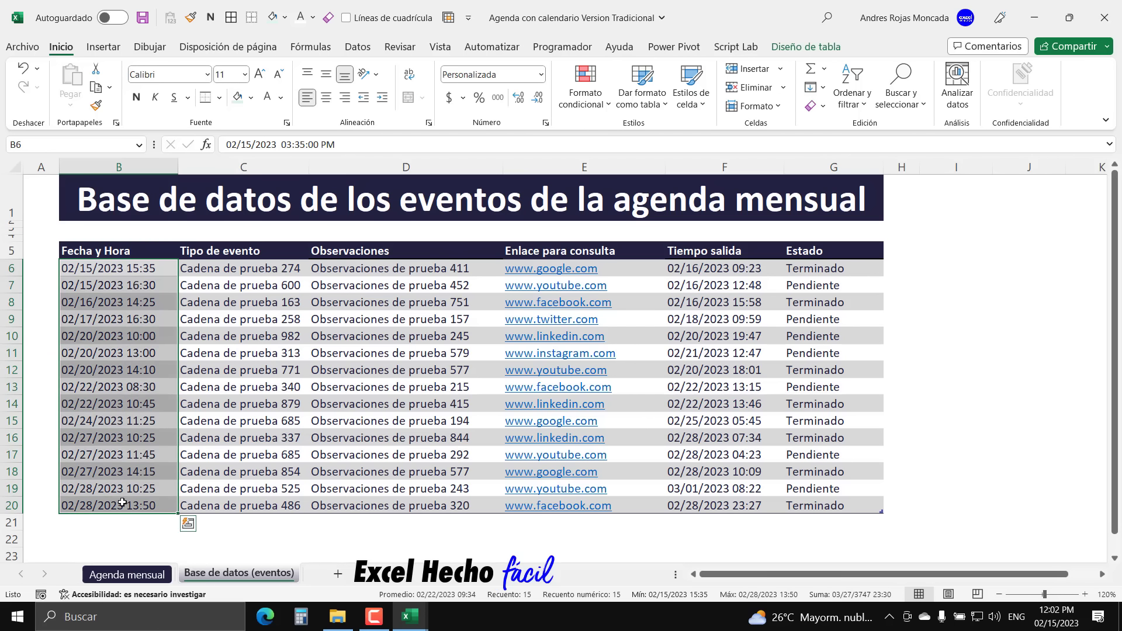
pyautogui.click(118, 316)
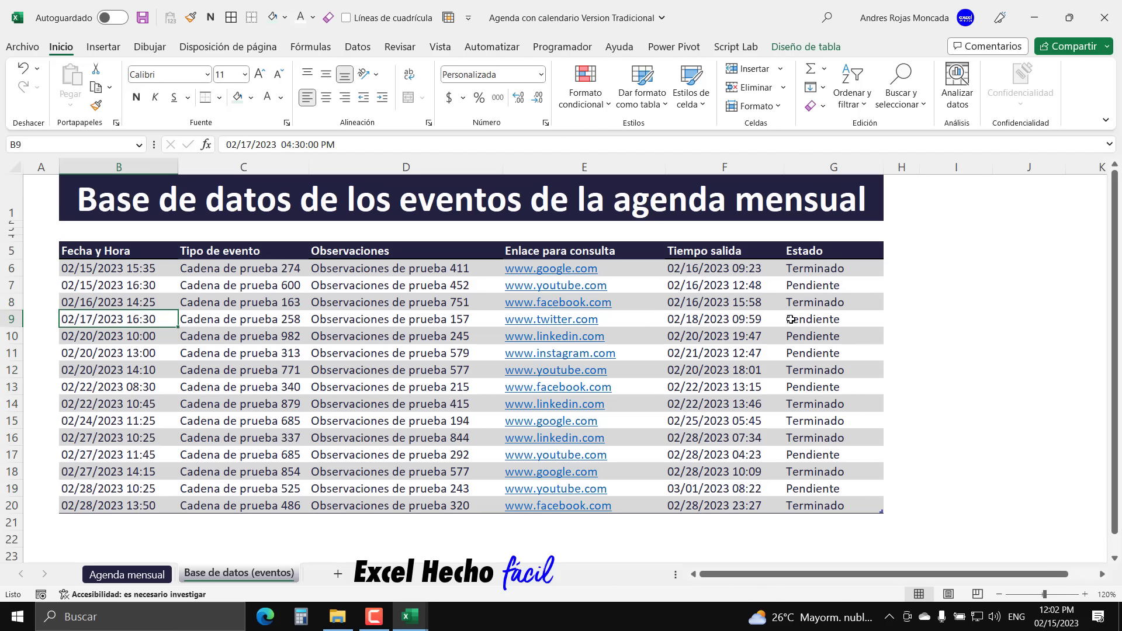
pyautogui.click(827, 321)
pyautogui.click(122, 319)
pyautogui.click(848, 321)
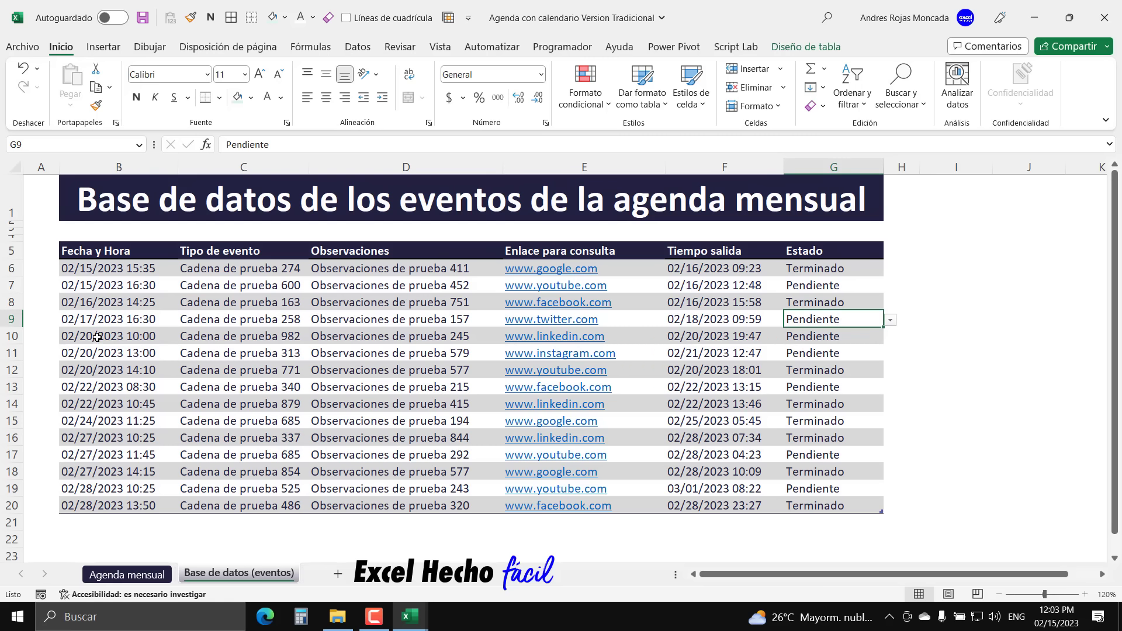
pyautogui.moveTo(104, 337); pyautogui.dragTo(866, 377)
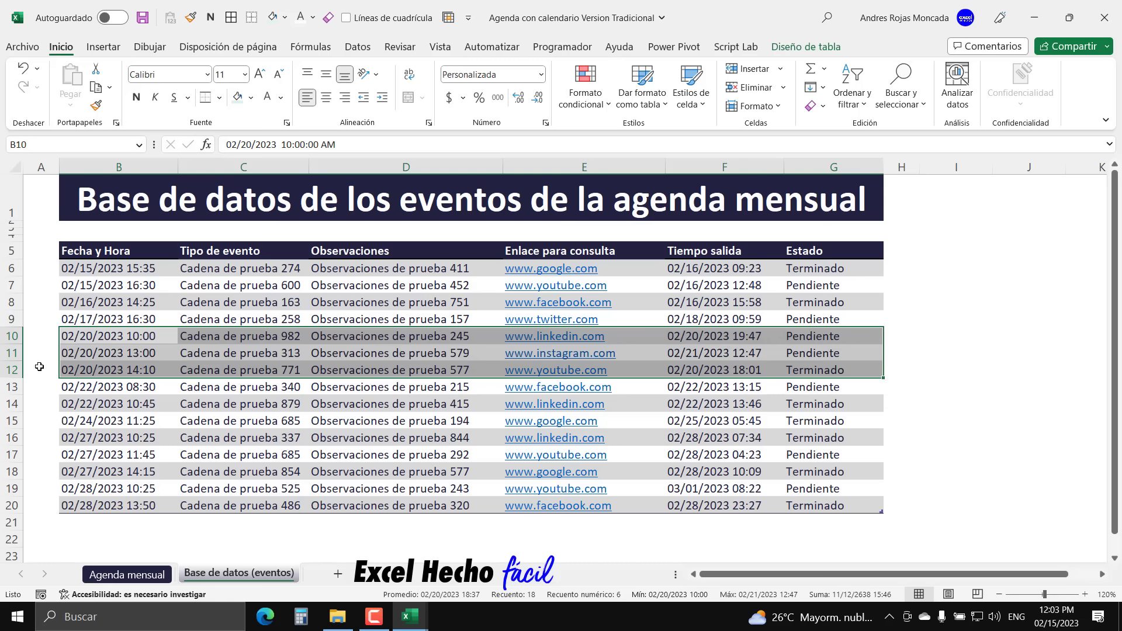
pyautogui.click(98, 233)
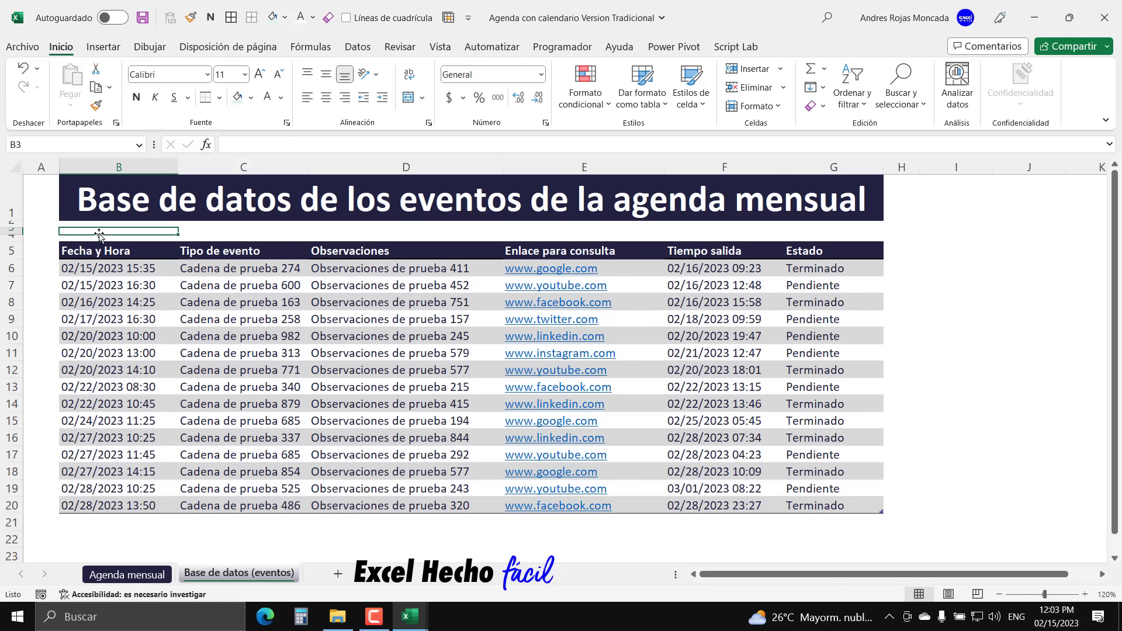
# - On Agenda mensual, start a formula in H5 that formats the first calendar day: =TEXTO(A5,"ddmmyyyy")
pyautogui.click(127, 575)
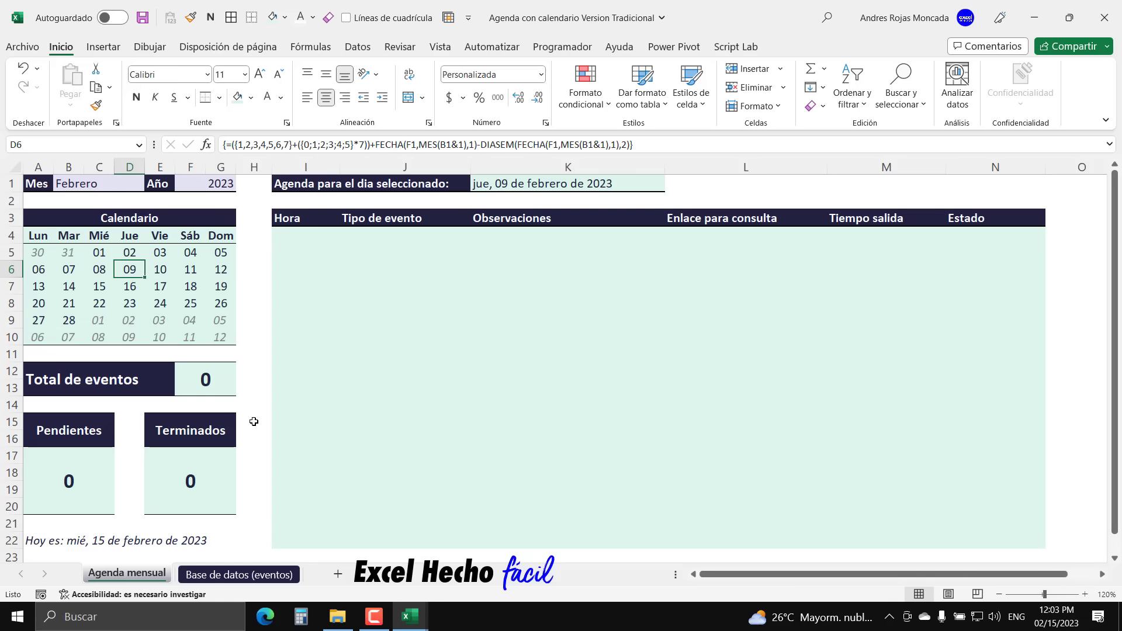
pyautogui.click(250, 266)
pyautogui.click(250, 252)
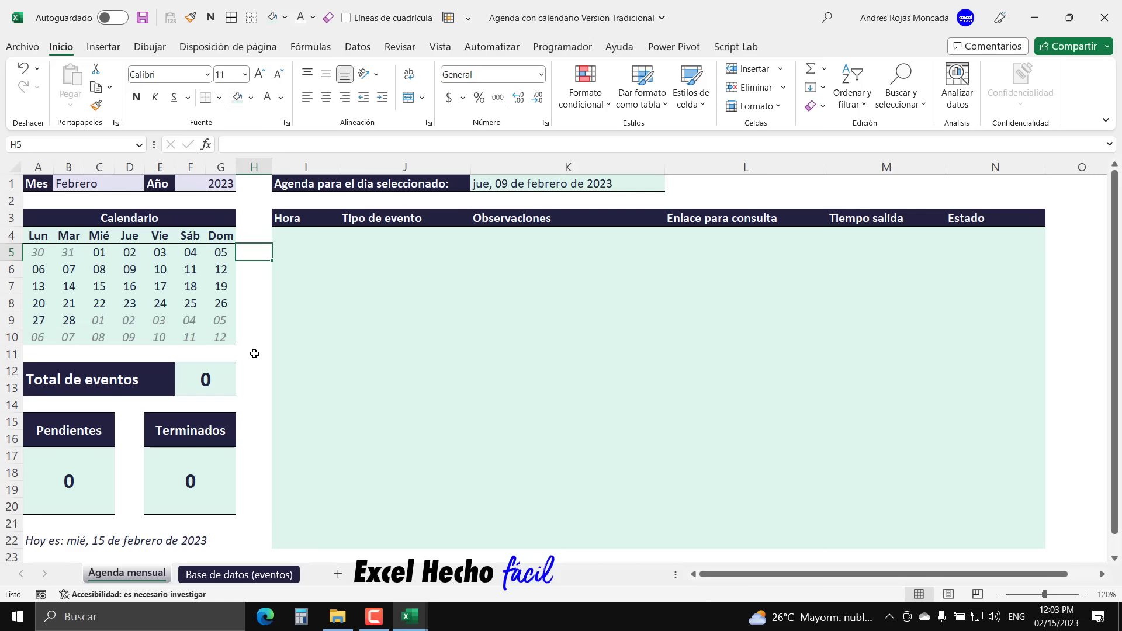
pyautogui.write('=')
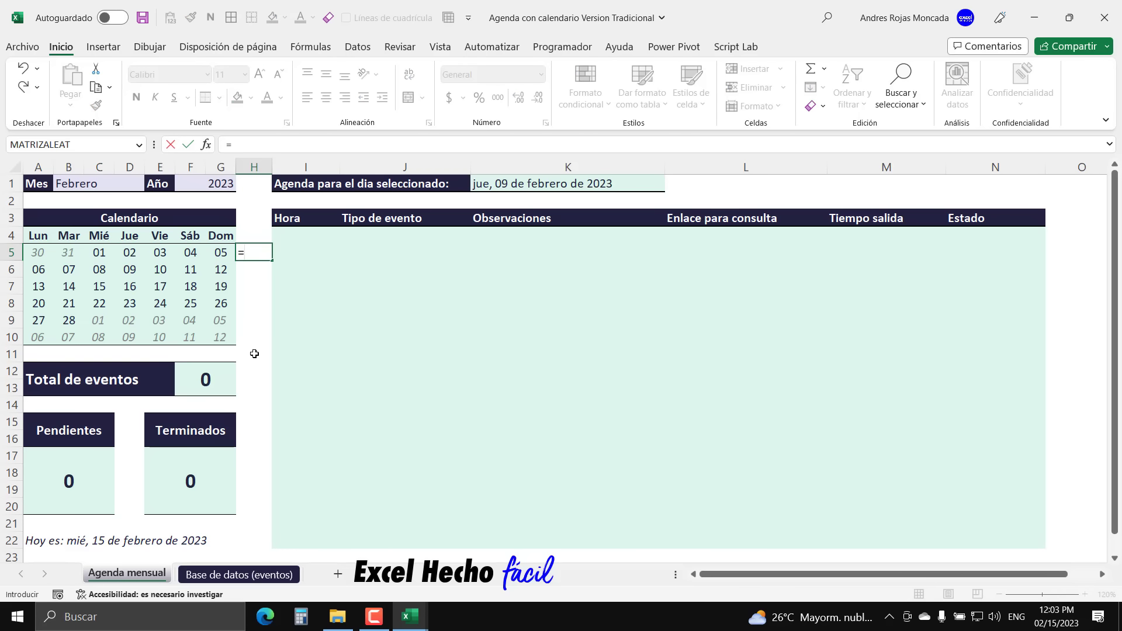
pyautogui.write('te')
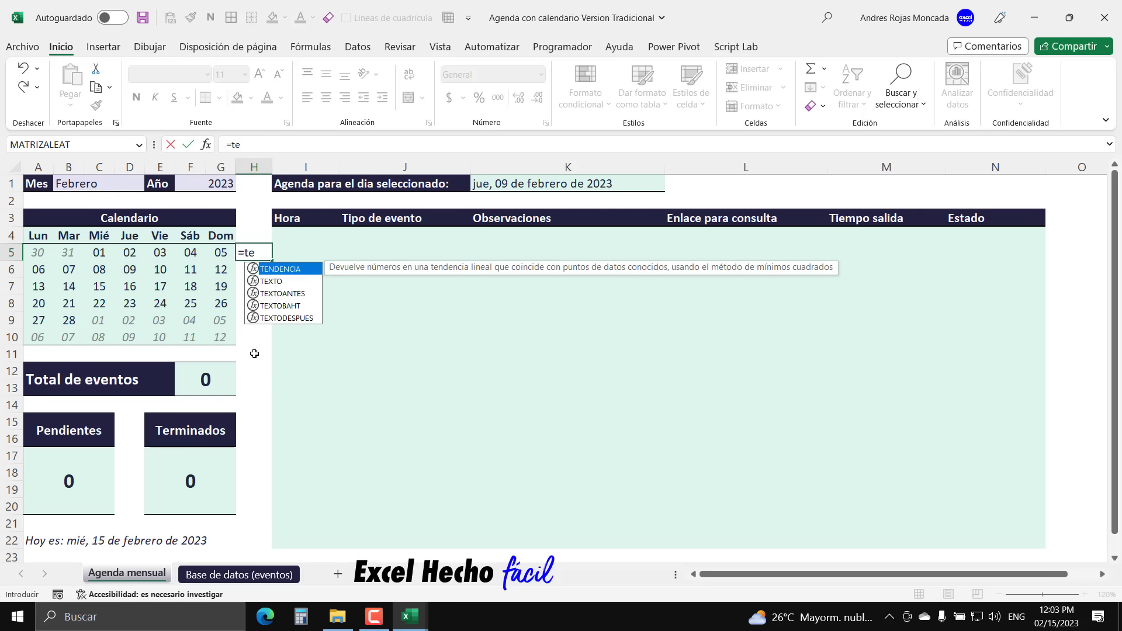
pyautogui.press('Down')
pyautogui.press('Tab')
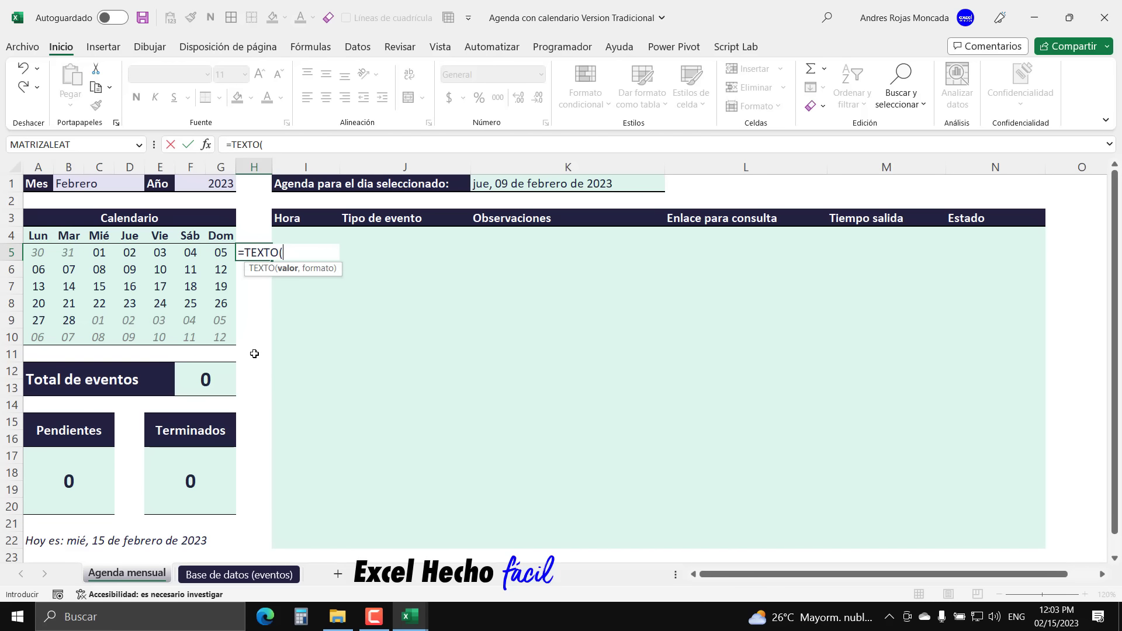
pyautogui.click(36, 253)
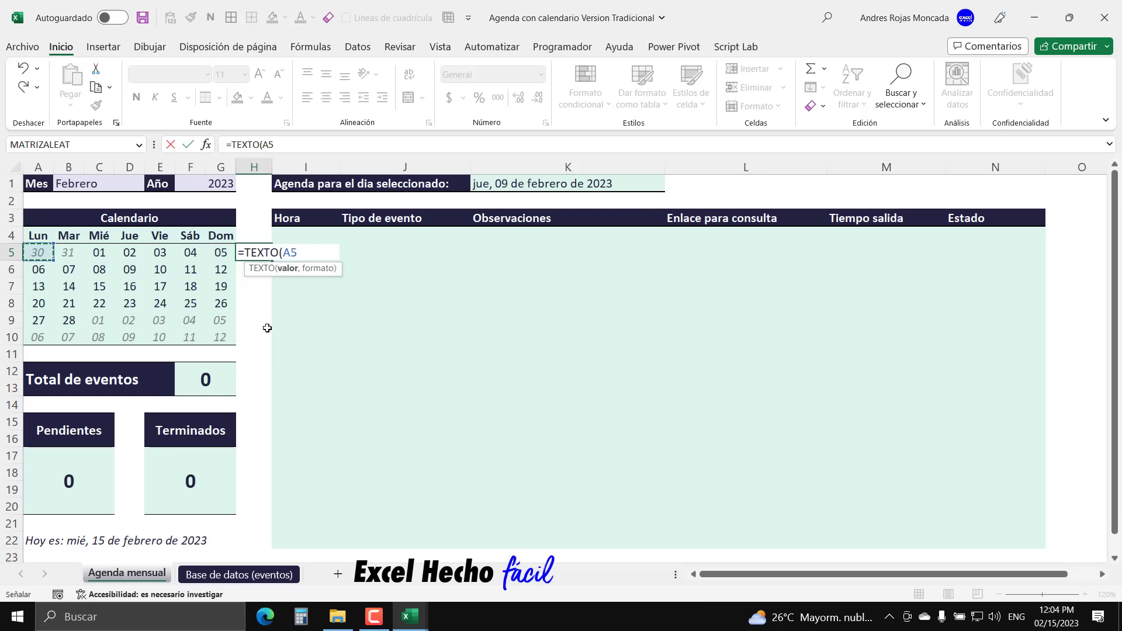
pyautogui.write(',')
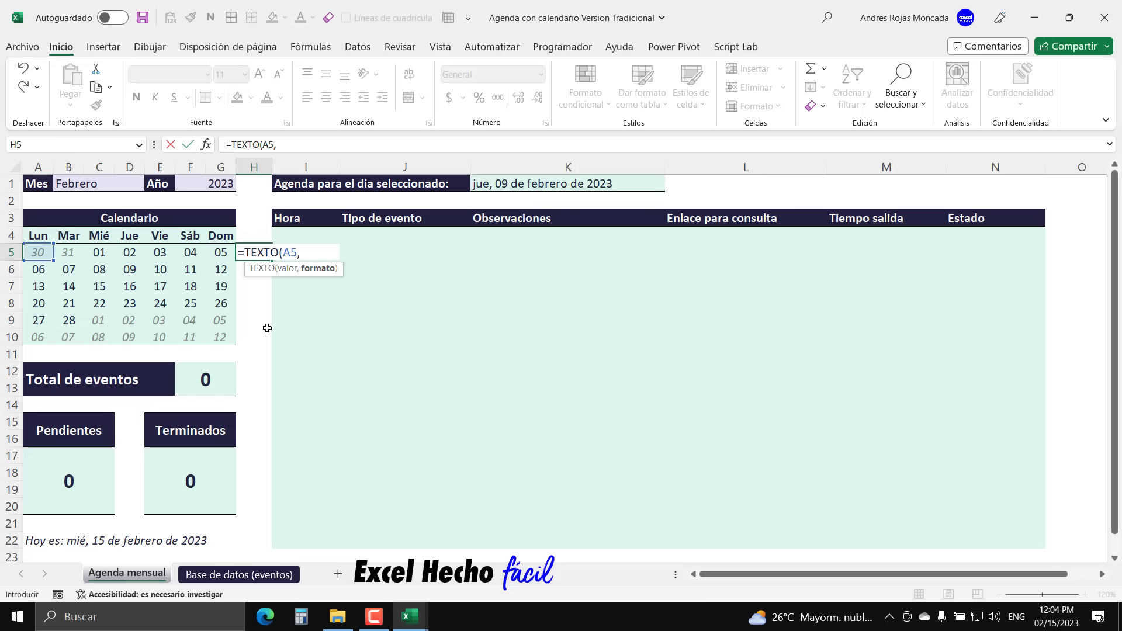
pyautogui.write('"ddmm')
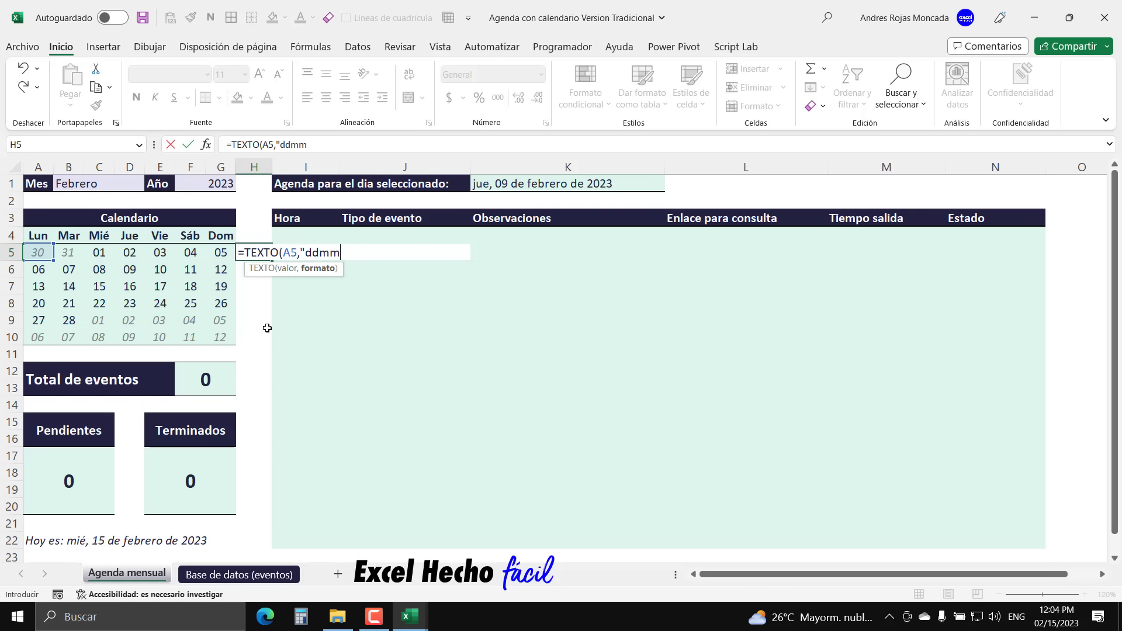
pyautogui.write('yyyy")')
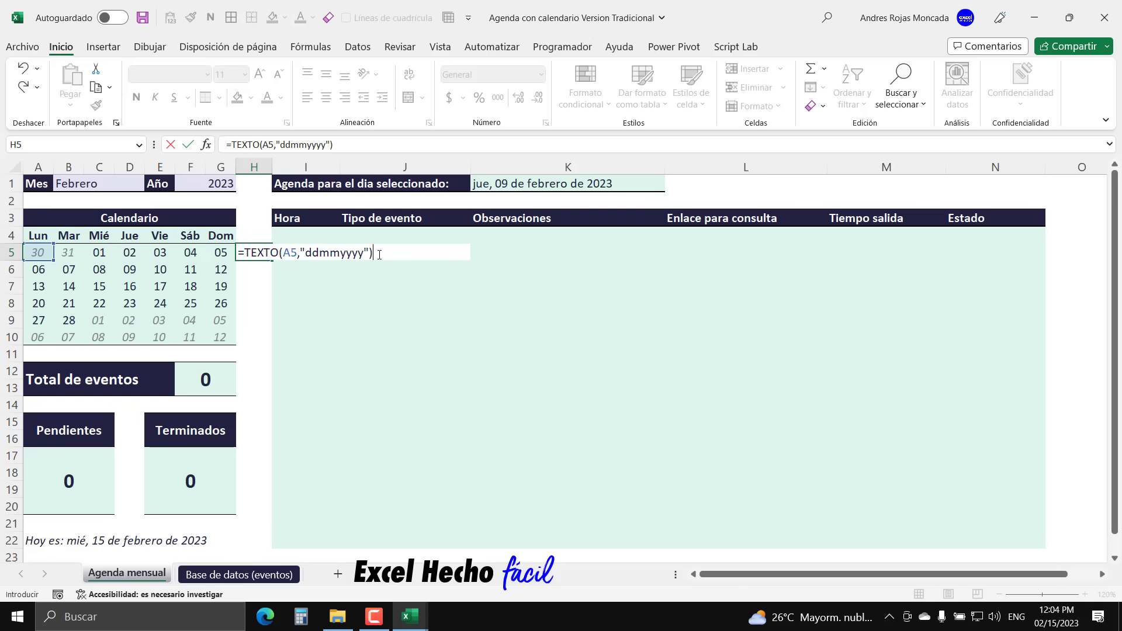
# - Evaluate the TEXTO formula in H5 in place, then restore it and continue editing at its end
pyautogui.moveTo(378, 257); pyautogui.dragTo(241, 262)
pyautogui.press('F9')
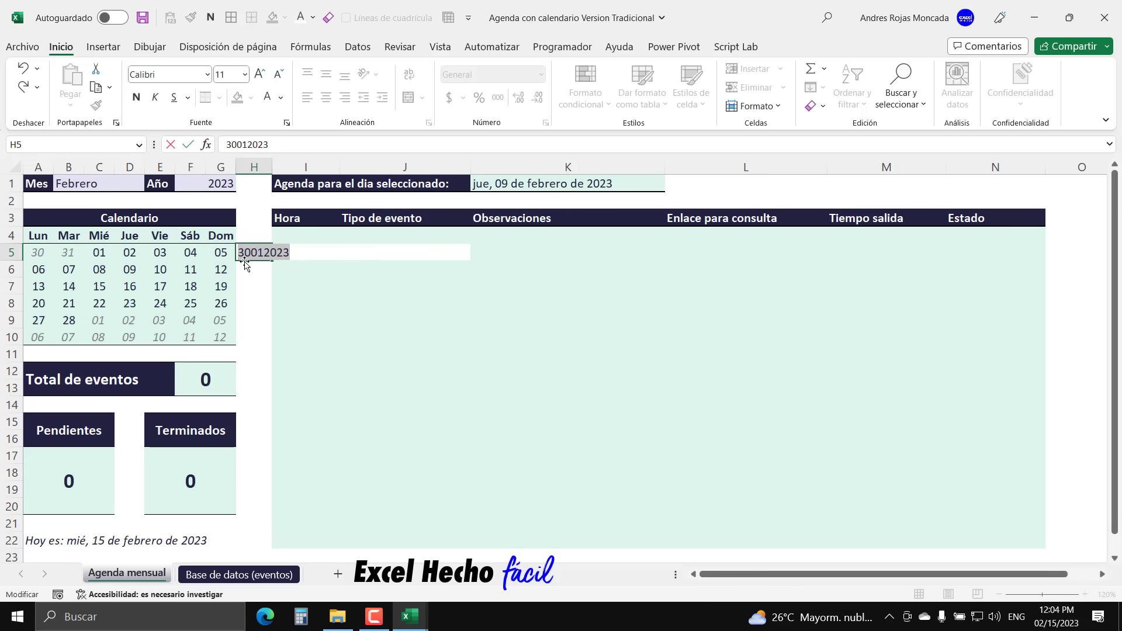
pyautogui.hotkey('ctrl', 'z')
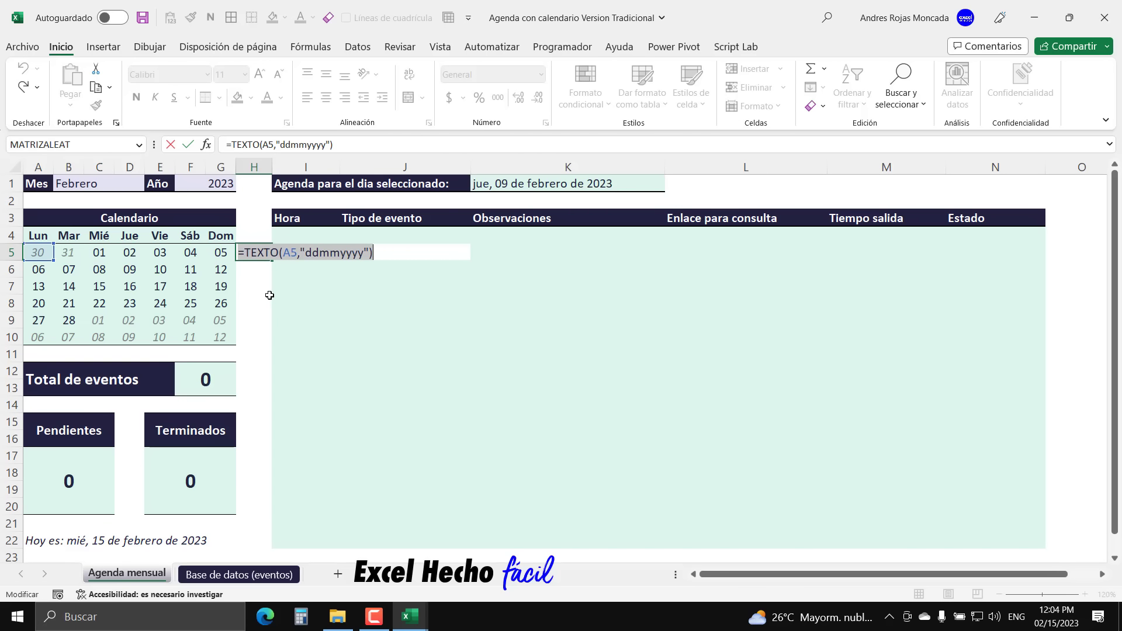
pyautogui.click(389, 253)
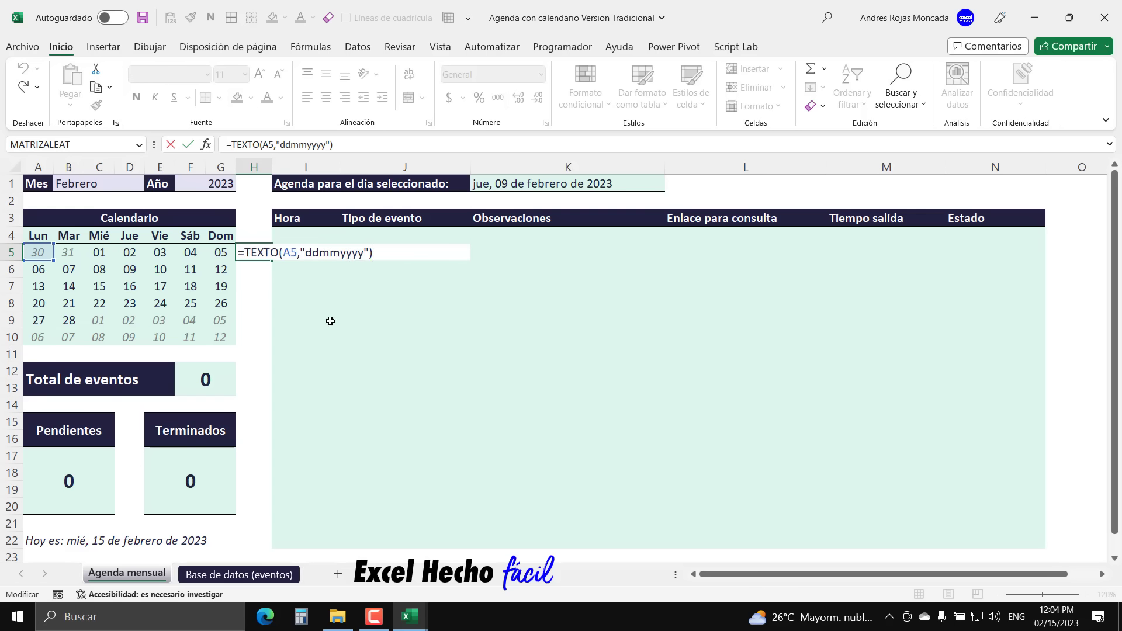
# - Extend the H5 formula to compare with the event dates by appending =TEXTO(_nFechaHora,"ddmmyyyy")
pyautogui.write('=TEXTO(')
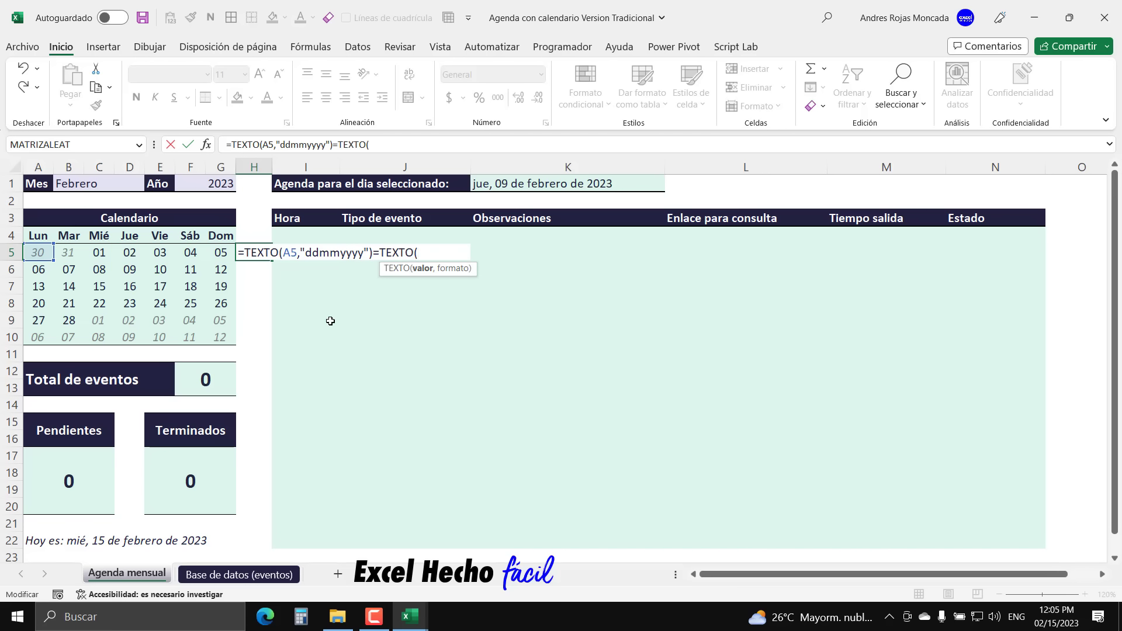
pyautogui.write('_')
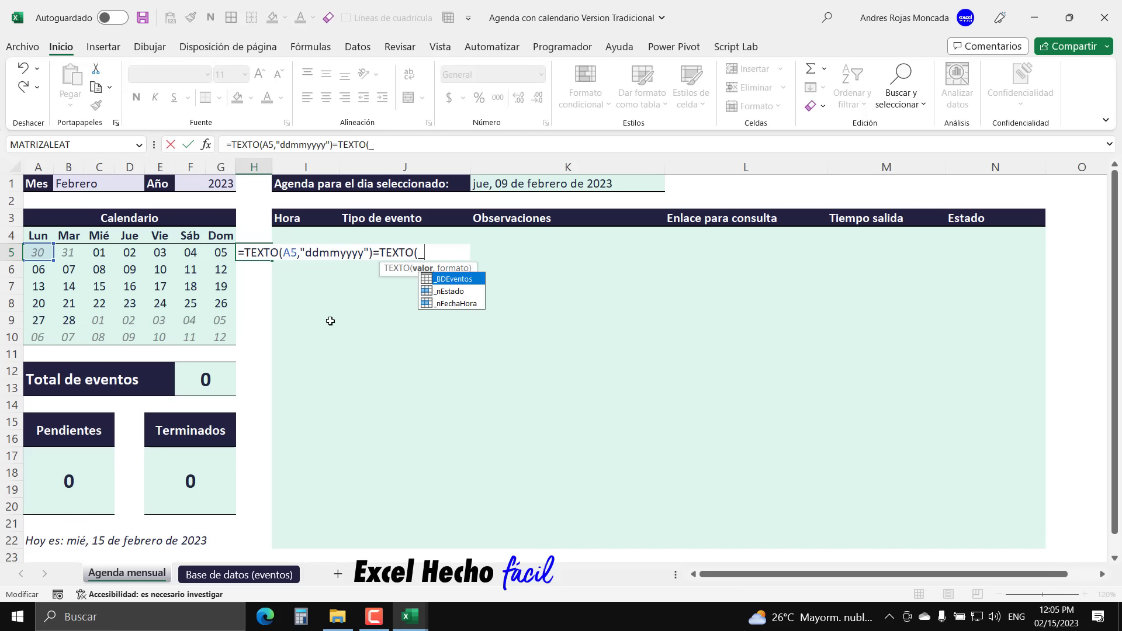
pyautogui.press('Down')
pyautogui.press('Down')
pyautogui.press('Tab')
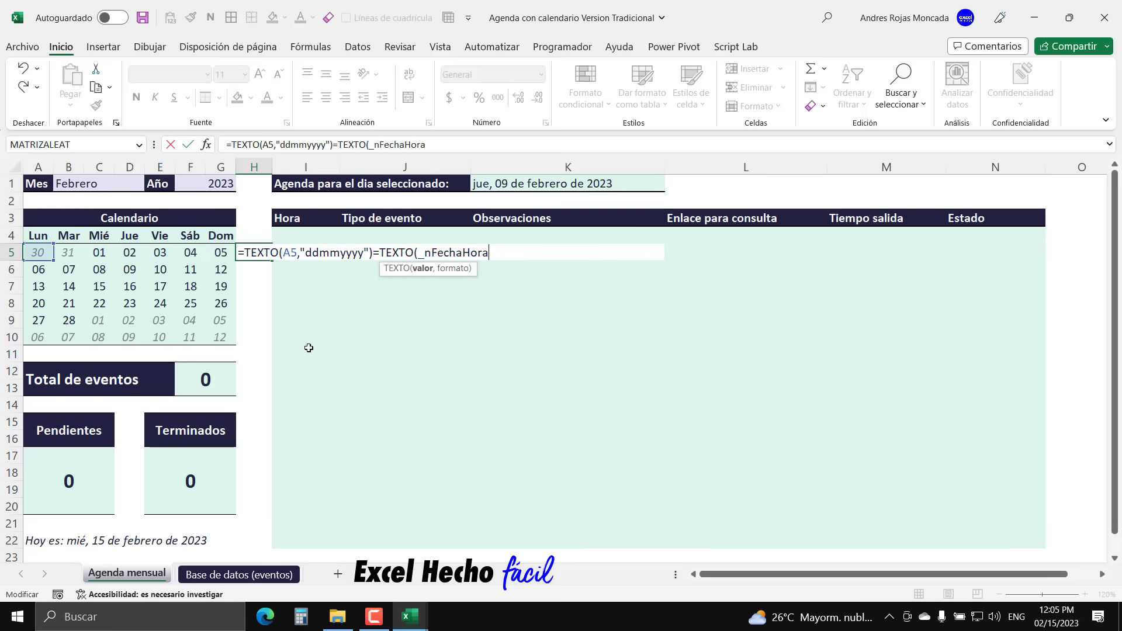
pyautogui.write(',')
pyautogui.moveTo(369, 256); pyautogui.dragTo(303, 258)
pyautogui.hotkey('ctrl', 'c')
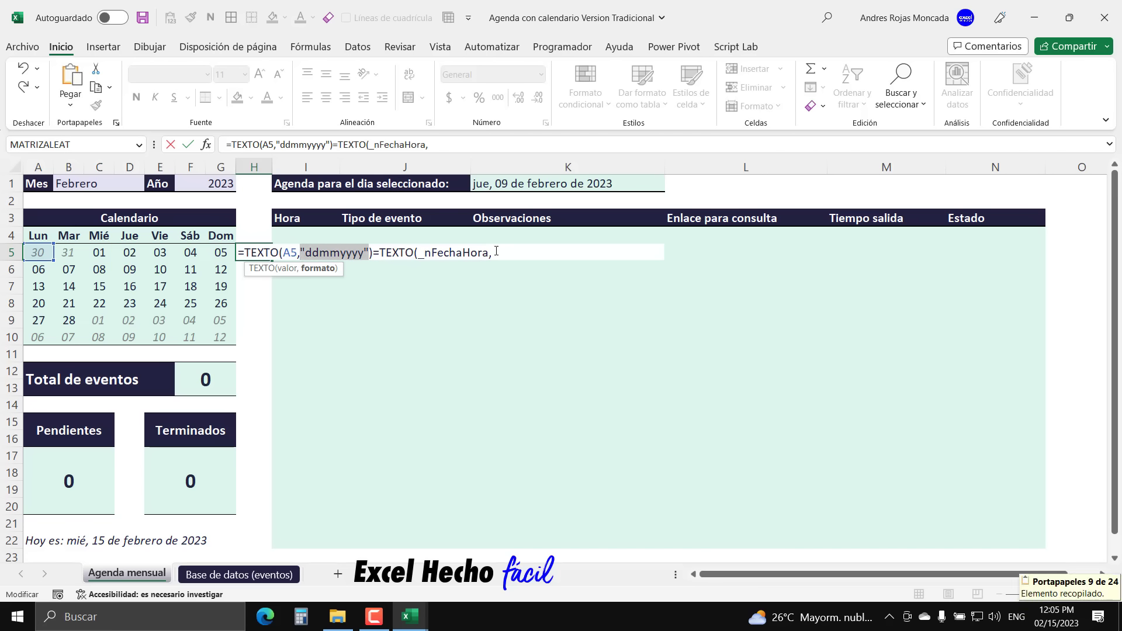
pyautogui.click(494, 253)
pyautogui.hotkey('ctrl', 'v')
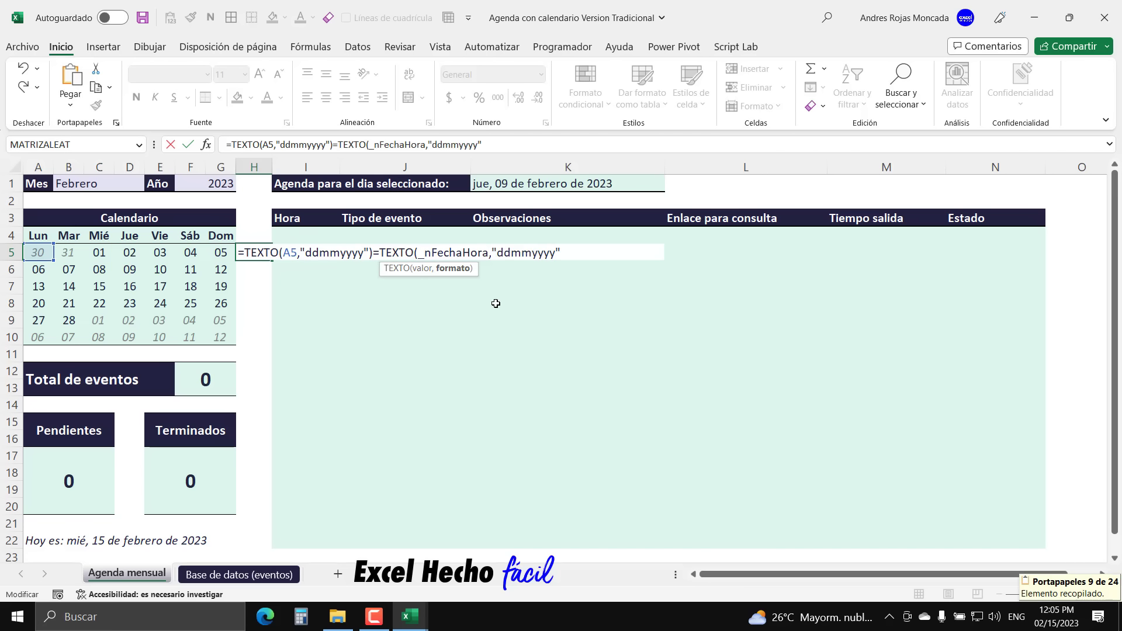
pyautogui.write(')')
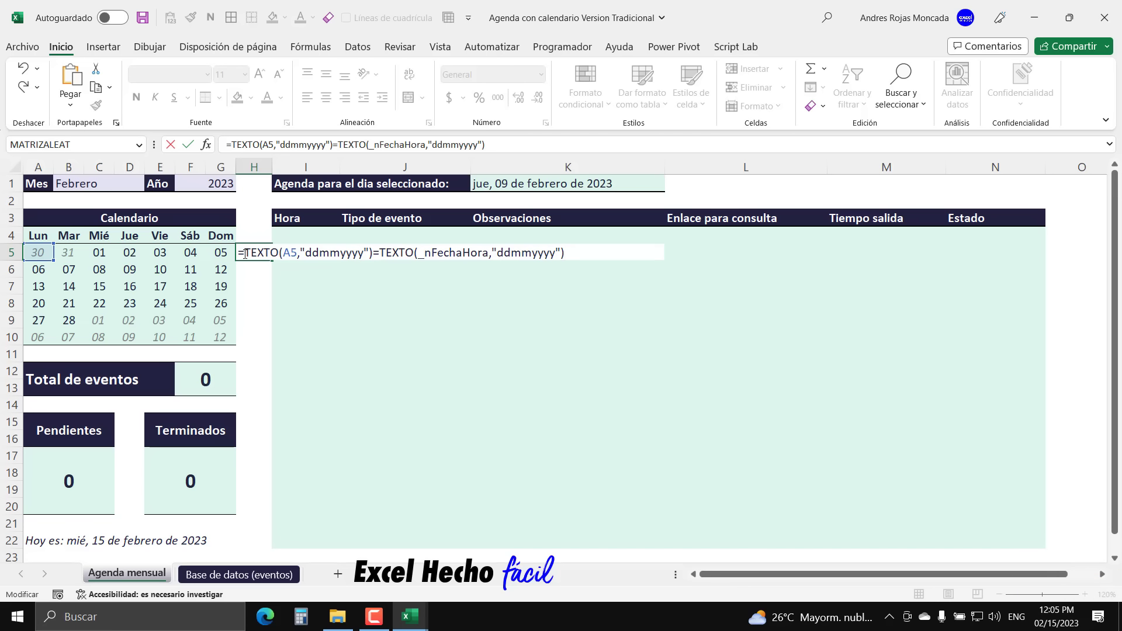
# - Evaluate the whole date comparison in H5 in place, then restore the formula text
pyautogui.moveTo(245, 252); pyautogui.dragTo(564, 253)
pyautogui.press('F9')
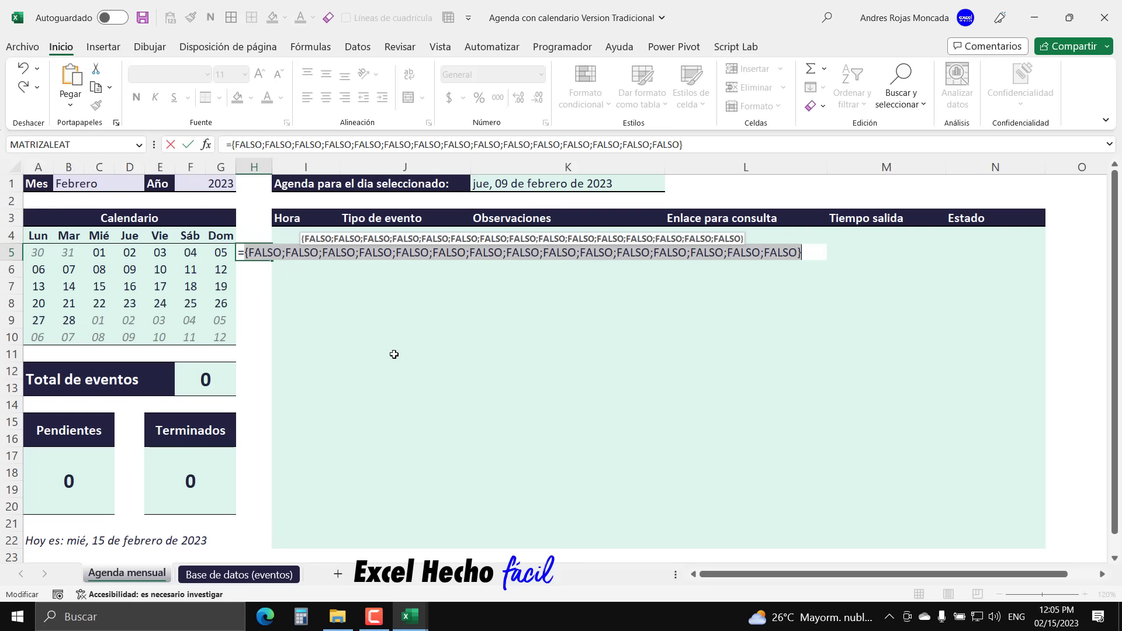
pyautogui.hotkey('ctrl', 'z')
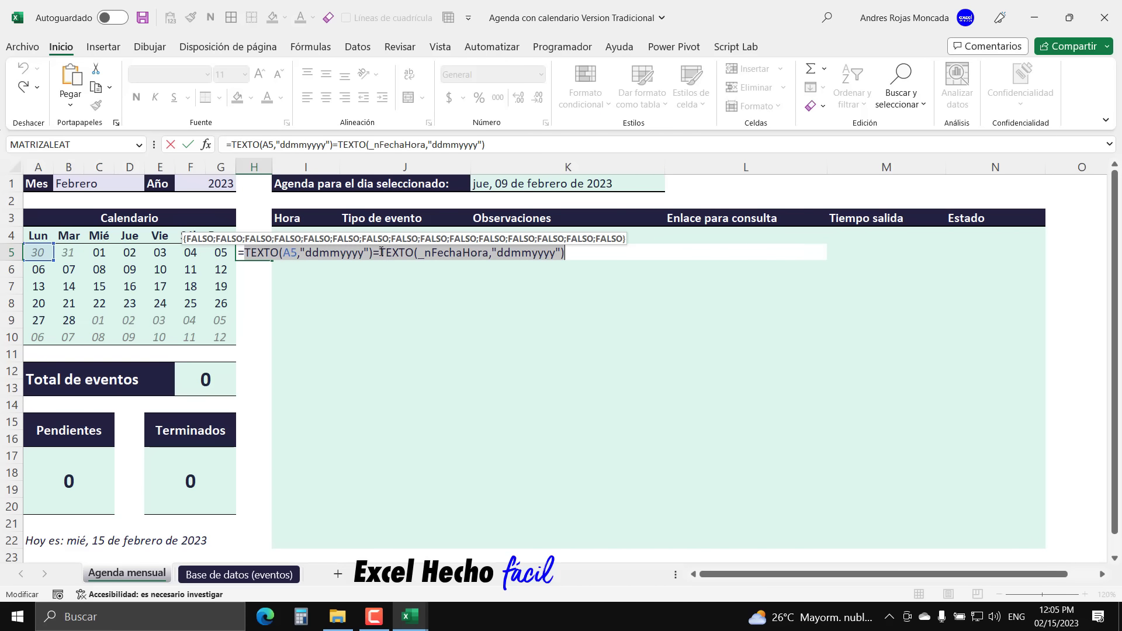
# - Evaluate the TEXTO(_nFechaHora,"ddmmyyyy") part of the H5 formula in place, then restore it
pyautogui.moveTo(381, 252); pyautogui.dragTo(565, 252)
pyautogui.press('F9')
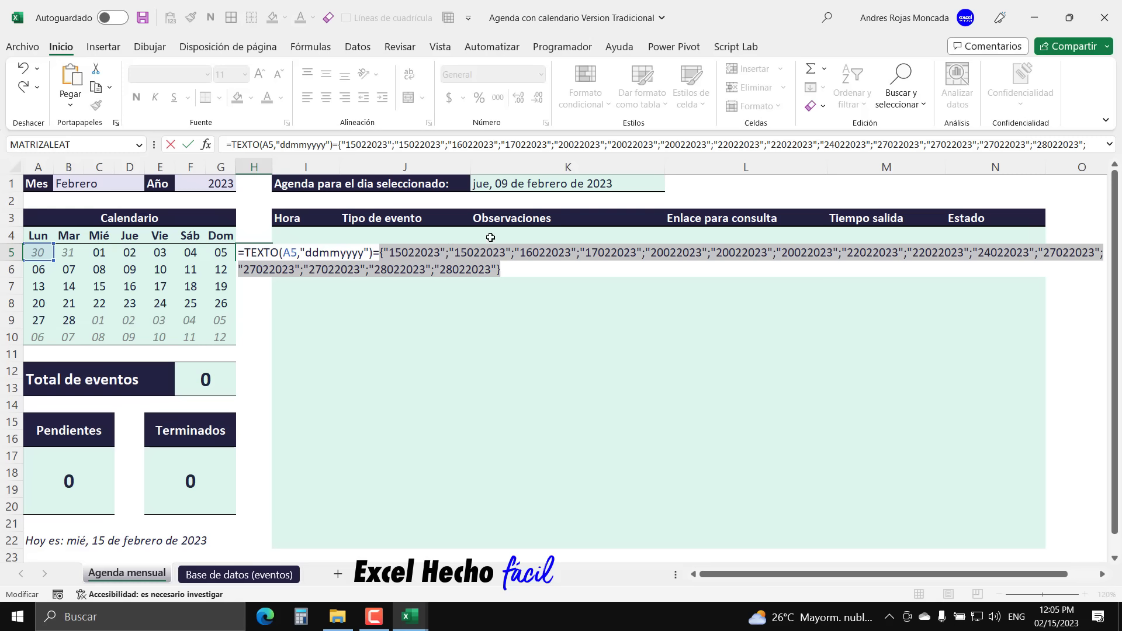
pyautogui.hotkey('ctrl', 'z')
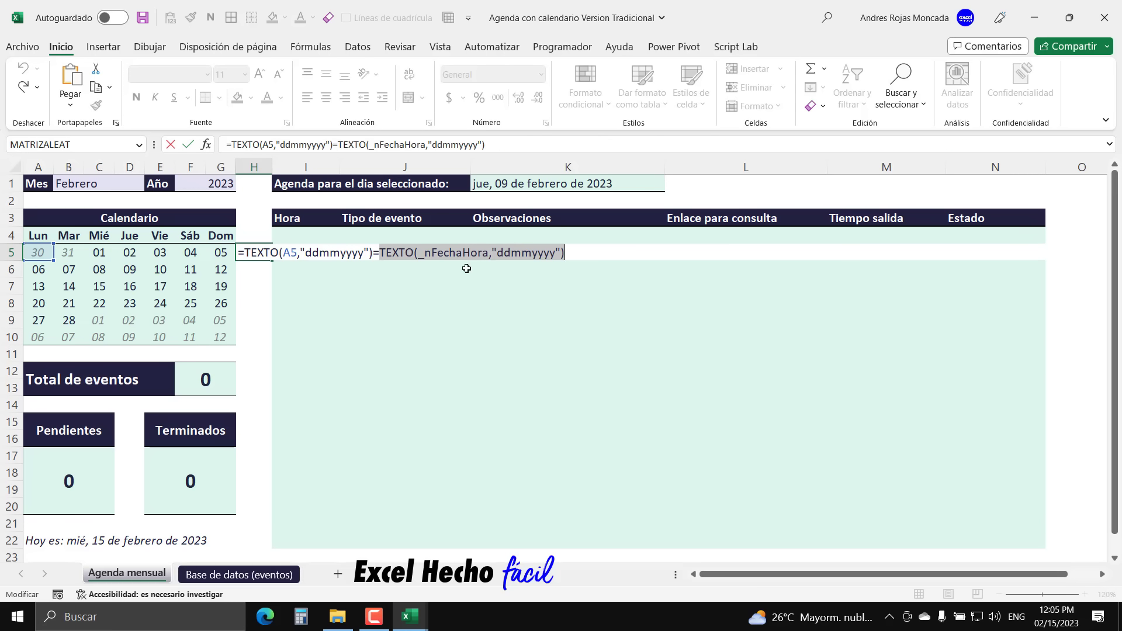
# - Preview the TEXTO(A5,"ddmmyyyy") part of H5, evaluate the full date comparison in place, and restore the formula
pyautogui.click(372, 252)
pyautogui.moveTo(372, 252); pyautogui.dragTo(244, 253)
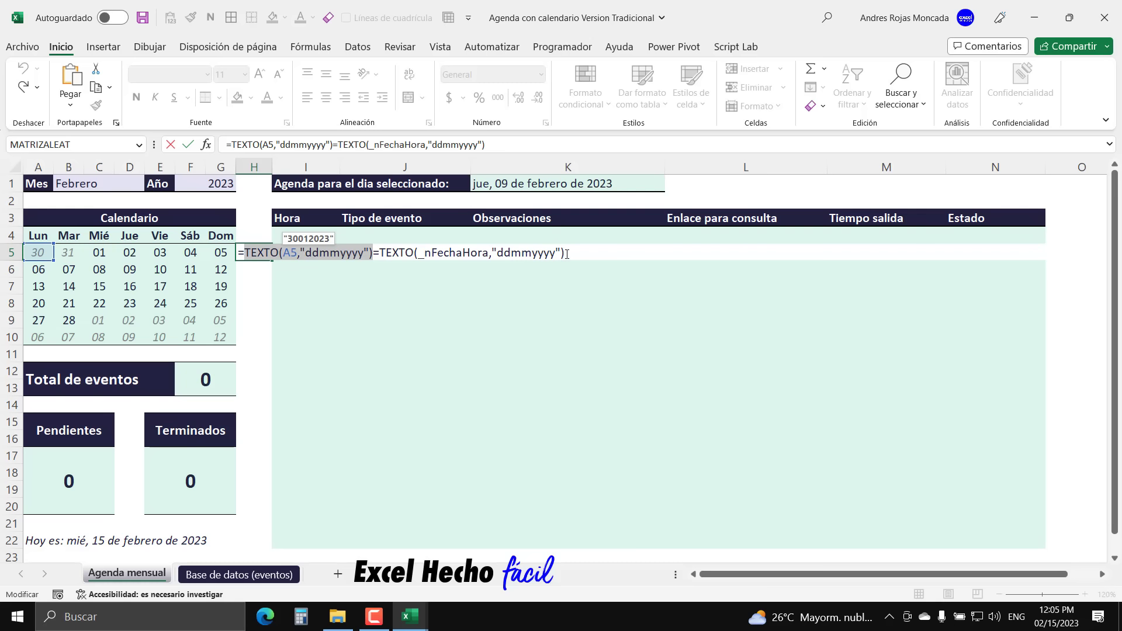
pyautogui.moveTo(565, 252); pyautogui.dragTo(206, 259)
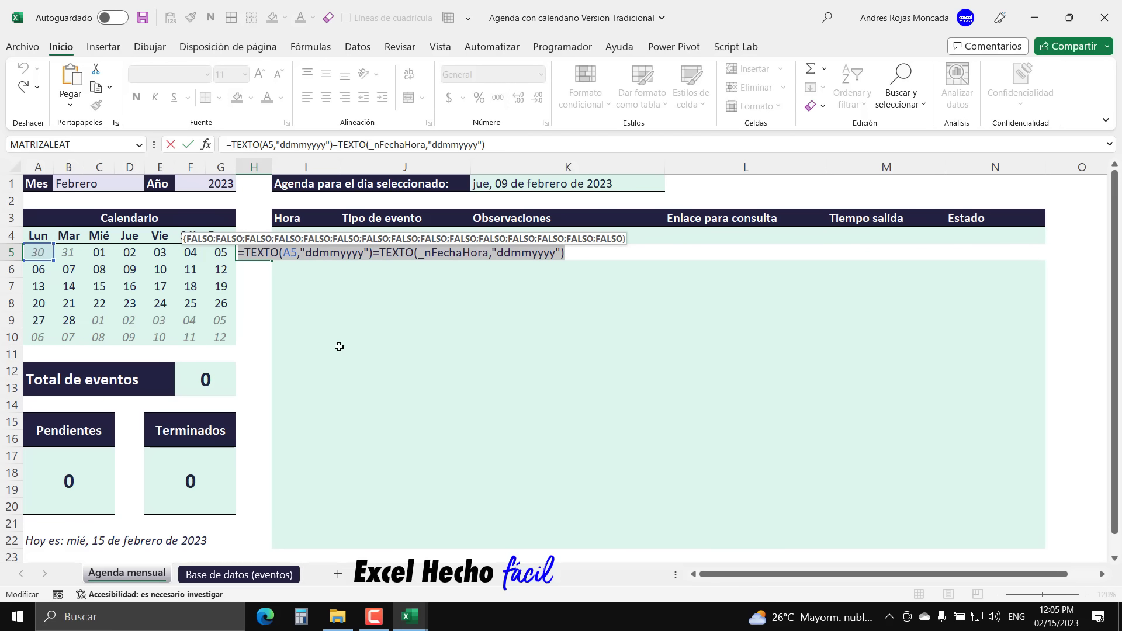
pyautogui.press('F9')
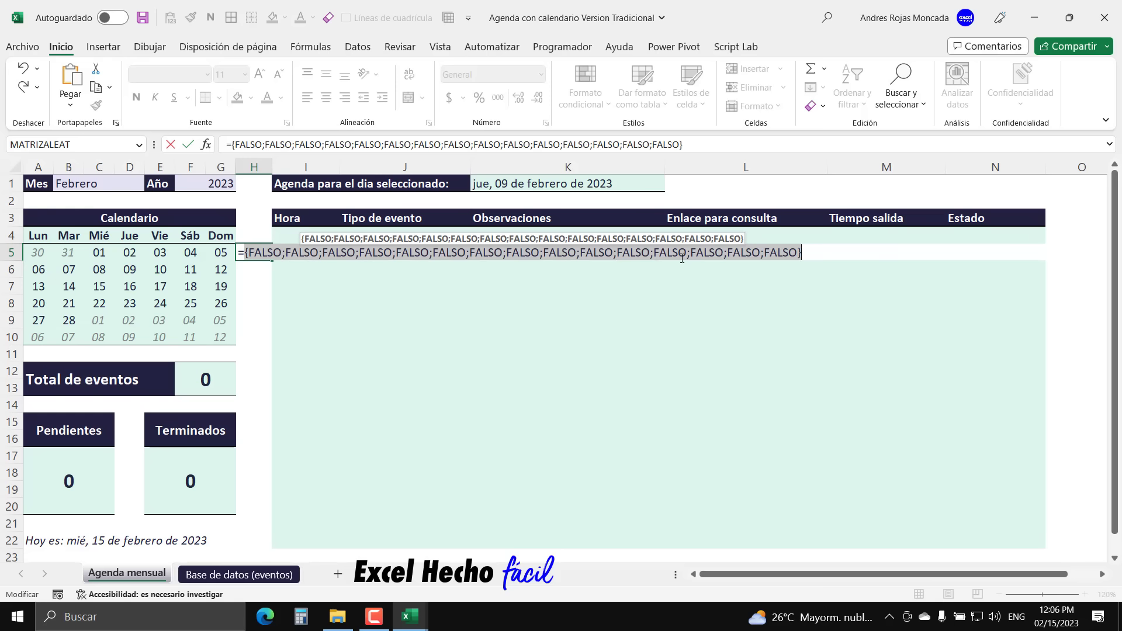
pyautogui.hotkey('ctrl', 'z')
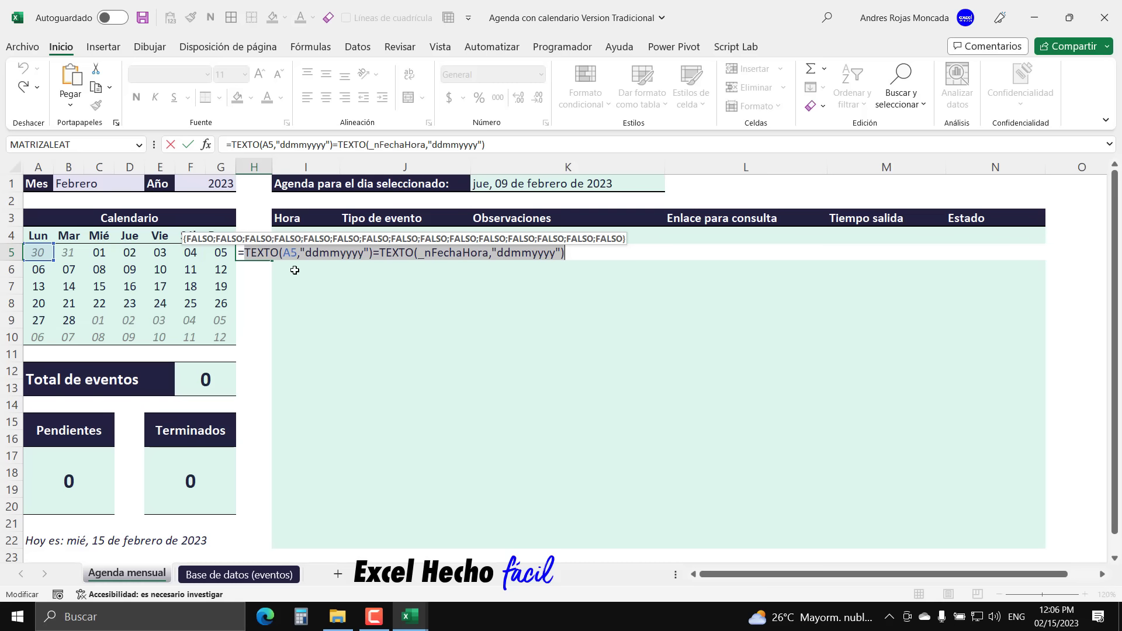
# - Wrap the H5 date comparison in parentheses and multiply it by 1, then evaluate it in place and restore the formula
pyautogui.click(245, 254)
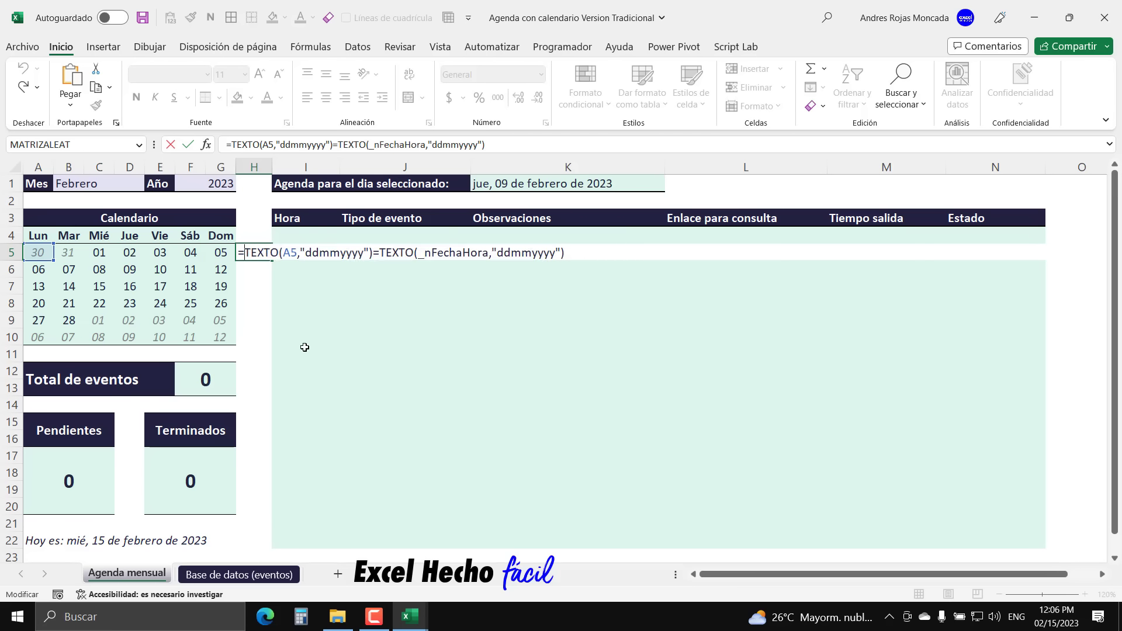
pyautogui.write('(')
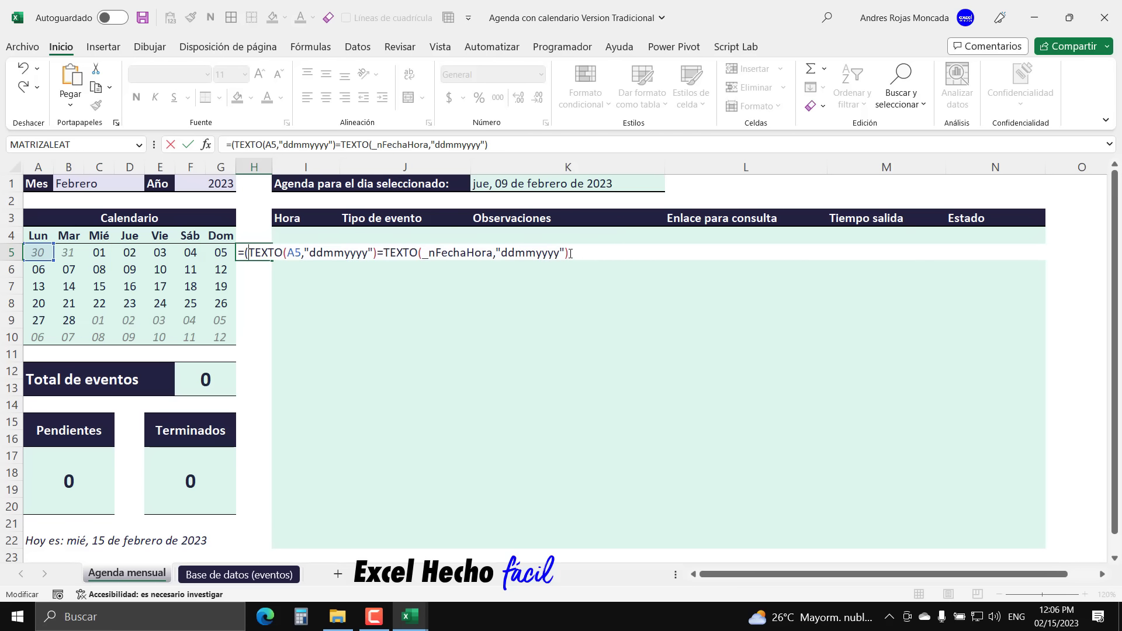
pyautogui.write(')*1')
pyautogui.moveTo(585, 253); pyautogui.dragTo(238, 253)
pyautogui.press('F9')
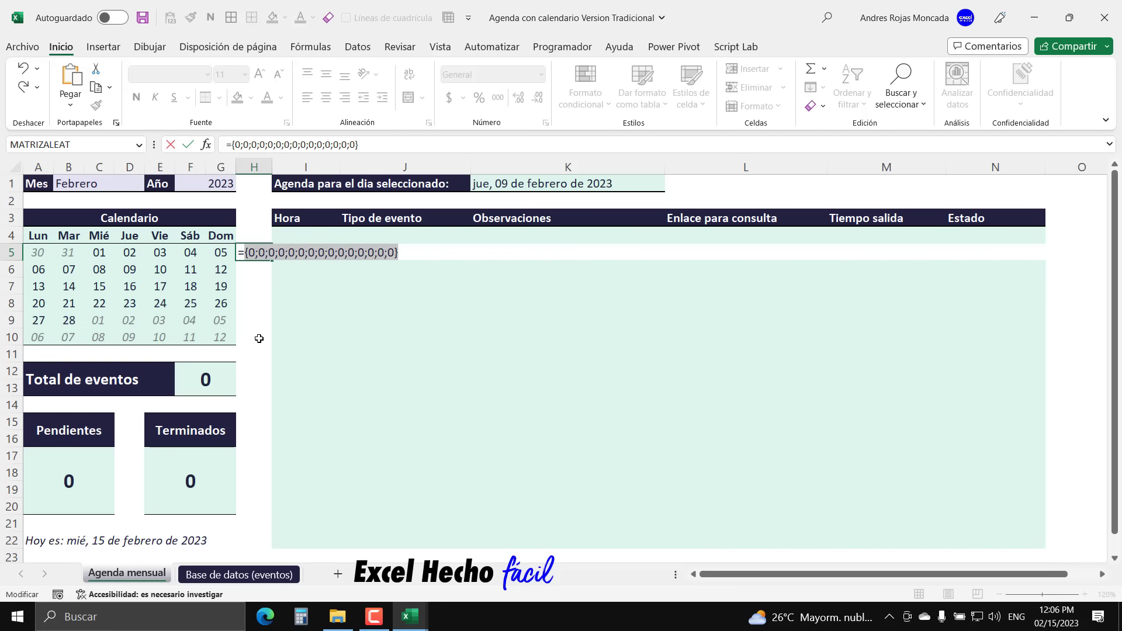
pyautogui.hotkey('ctrl', 'z')
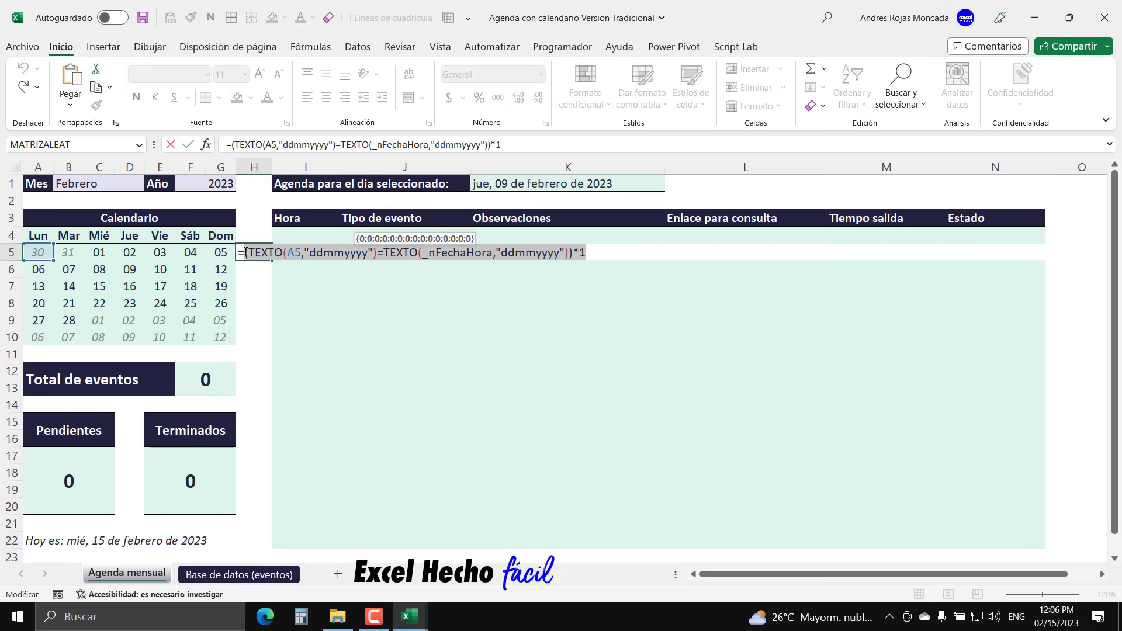
# - Enclose the H5 expression in an outer pair of parentheses and append a multiplication that opens a second nested group
pyautogui.click(246, 252)
pyautogui.write('(')
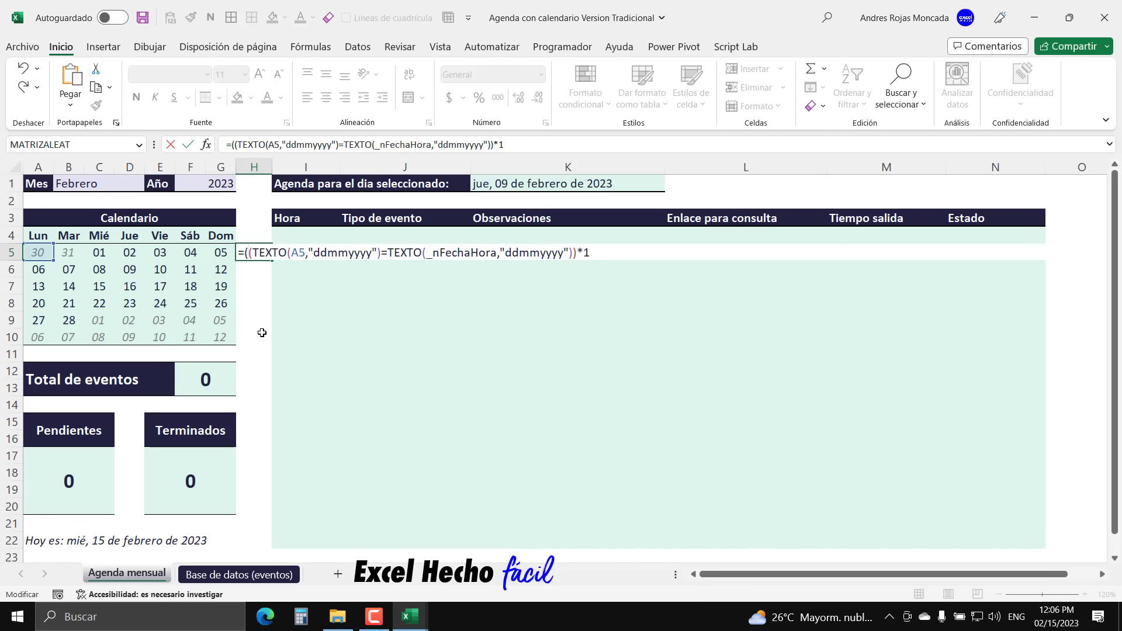
pyautogui.click(592, 254)
pyautogui.write(')*((')
# - Add the status condition _nEstado="Pendiente" to the second group of the H5 formula and close its inner parenthesis
pyautogui.write('_')
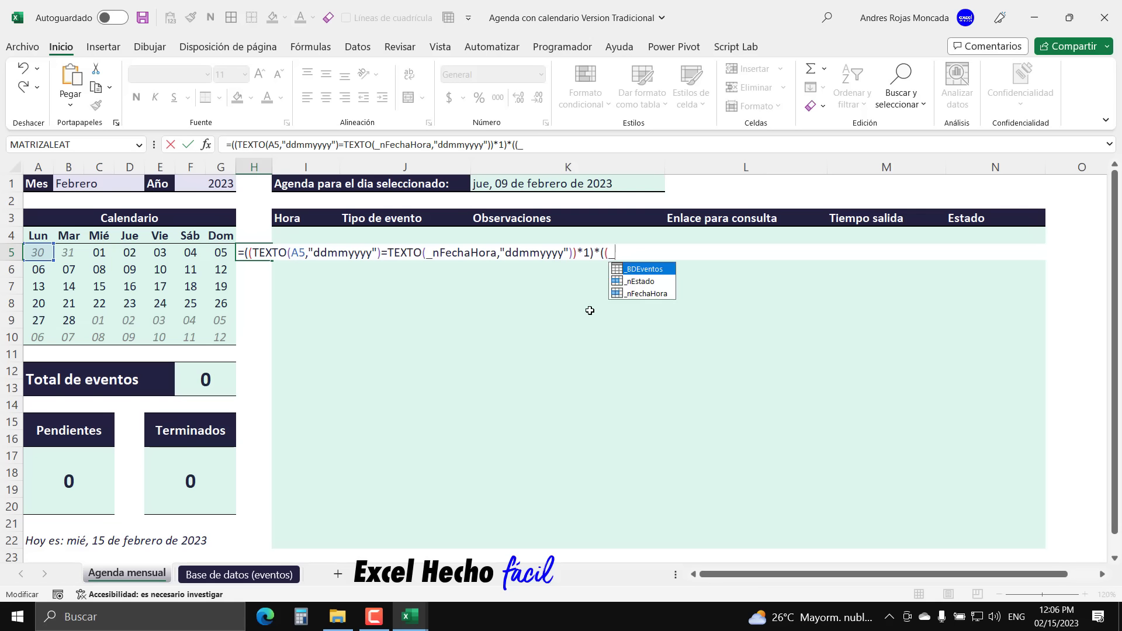
pyautogui.press('Tab')
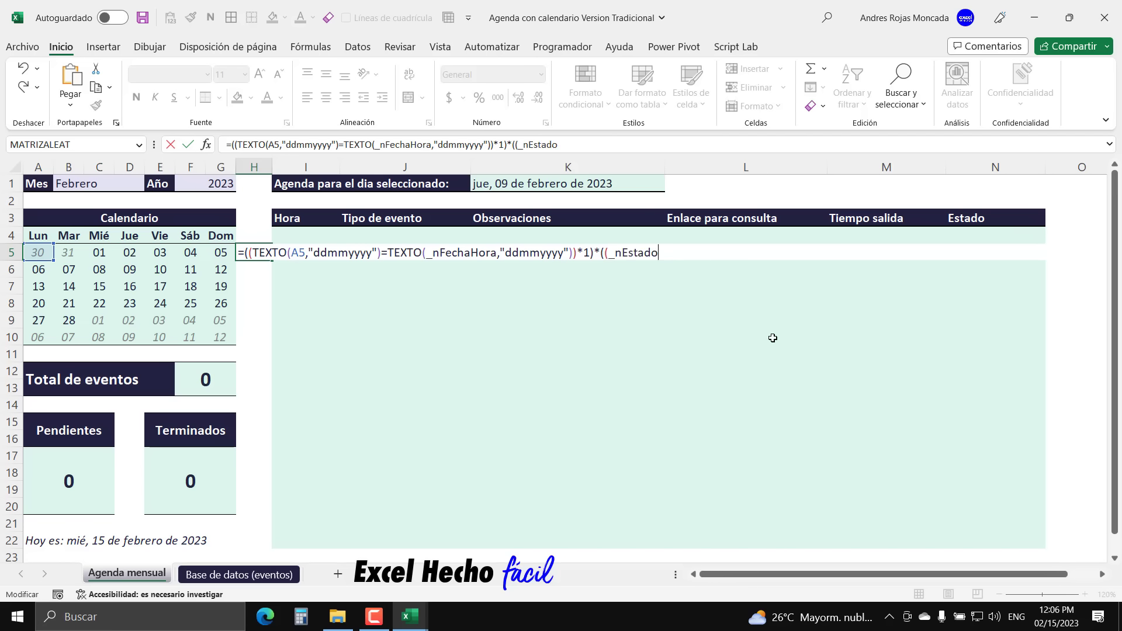
pyautogui.write('="Perndient')
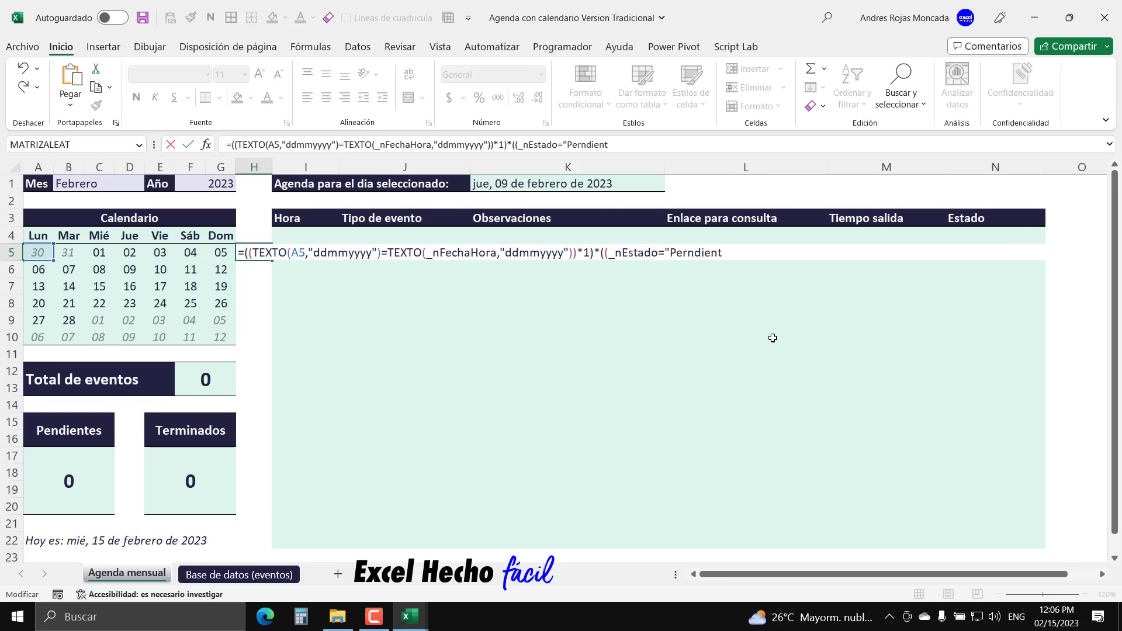
pyautogui.write('e')
pyautogui.press('BackSpace')
pyautogui.press('BackSpace')
pyautogui.press('BackSpace')
pyautogui.press('BackSpace')
pyautogui.press('BackSpace')
pyautogui.press('BackSpace')
pyautogui.press('BackSpace')
pyautogui.write('ndiente')
pyautogui.write(')')
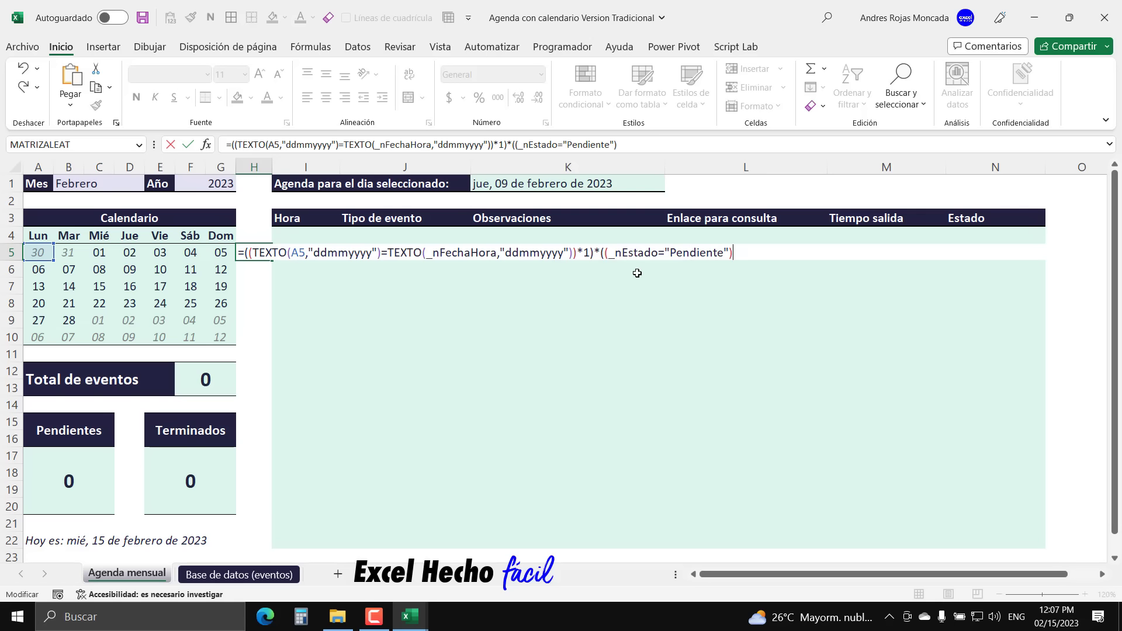
# - Evaluate the (_nEstado="Pendiente") condition in the H5 formula in place, then restore it
pyautogui.moveTo(605, 253); pyautogui.dragTo(609, 367)
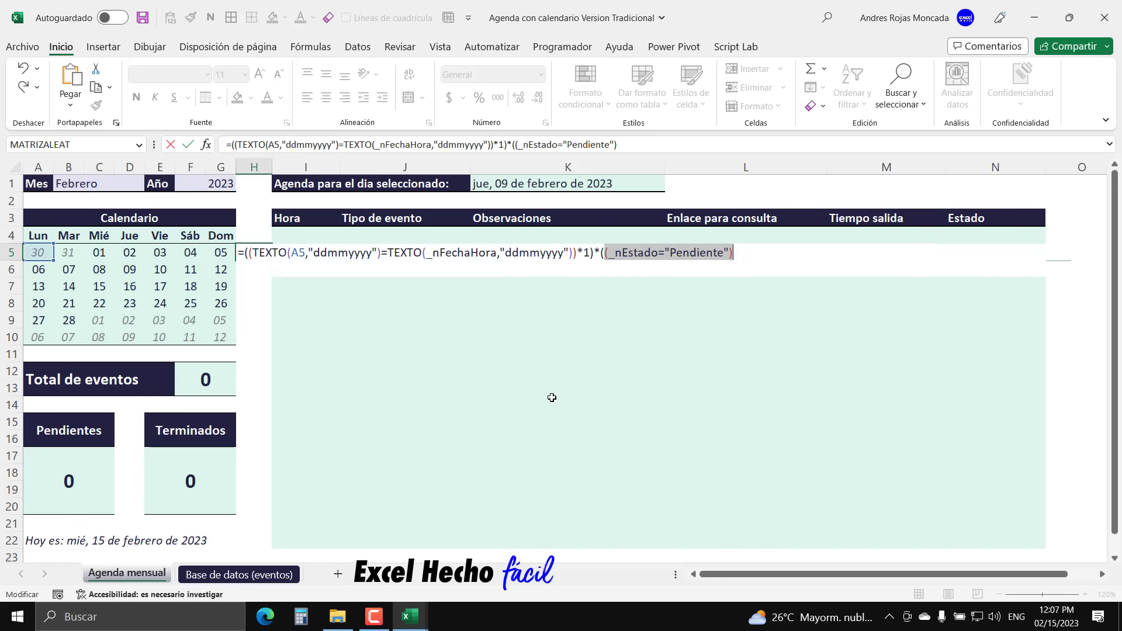
pyautogui.press('F9')
pyautogui.hotkey('ctrl', 'z')
pyautogui.press('F9')
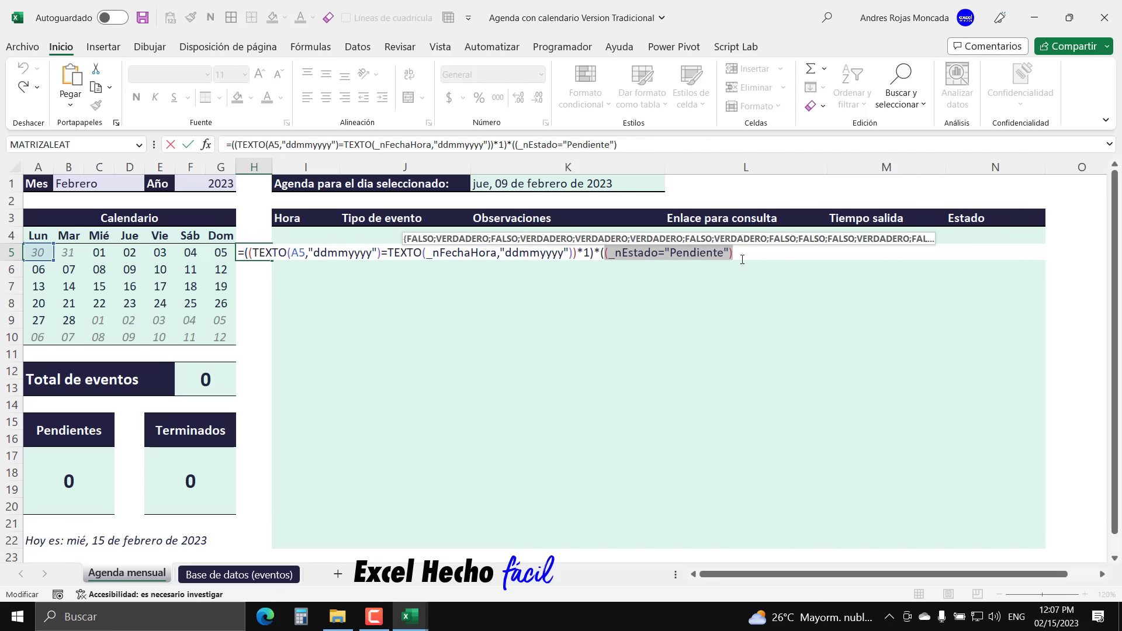
pyautogui.hotkey('ctrl', 'z')
# - Multiply the status condition in the H5 formula by 1, evaluate that part in place, and restore it
pyautogui.press('End')
pyautogui.write('*1')
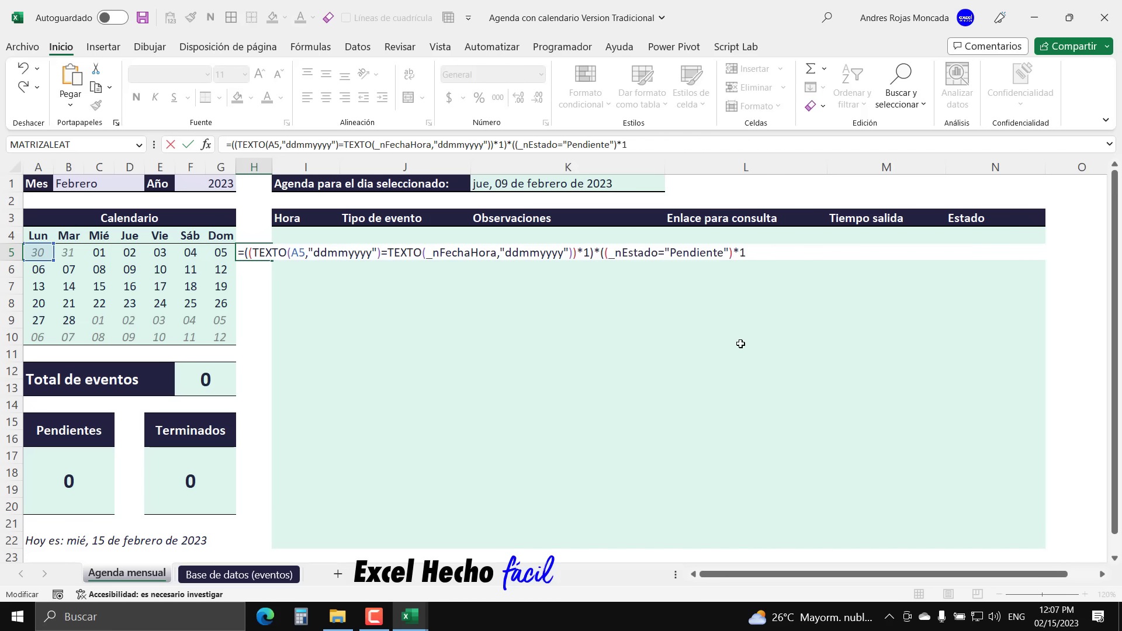
pyautogui.moveTo(605, 255); pyautogui.dragTo(766, 295)
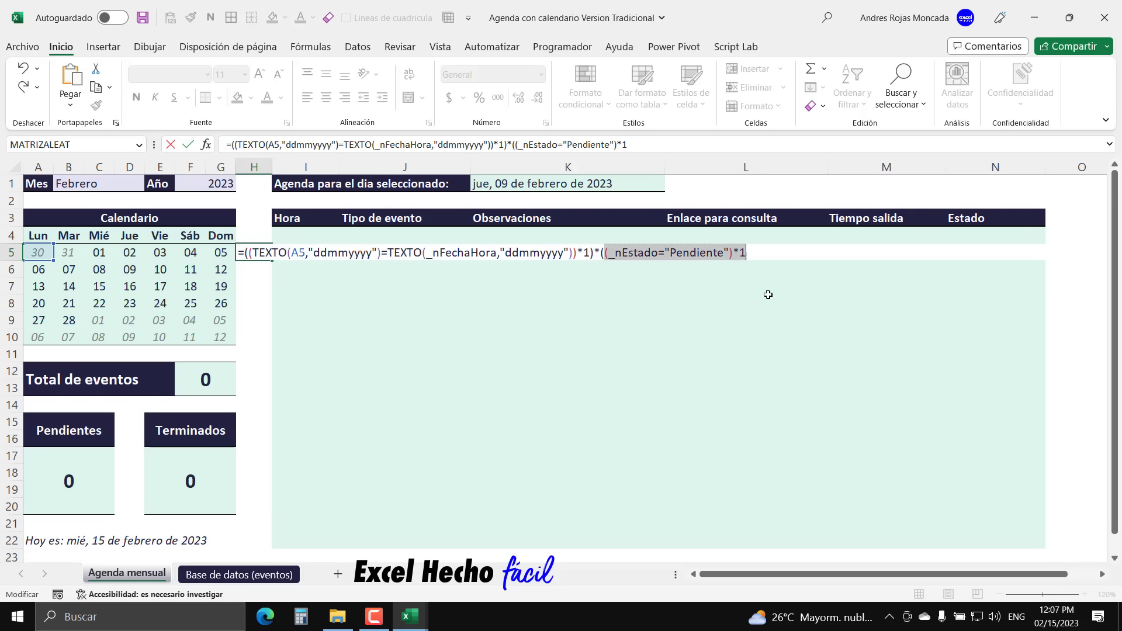
pyautogui.press('F9')
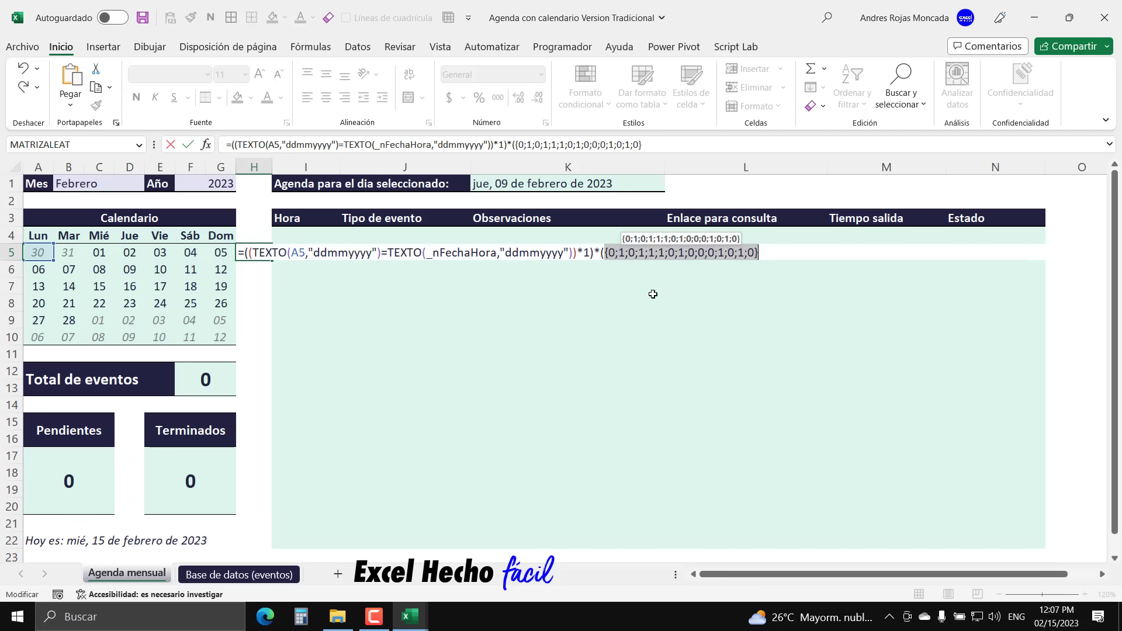
pyautogui.hotkey('ctrl', 'z')
# - Close the outer parenthesis of the status group in H5, then evaluate the whole product in place and restore the formula
pyautogui.press('End')
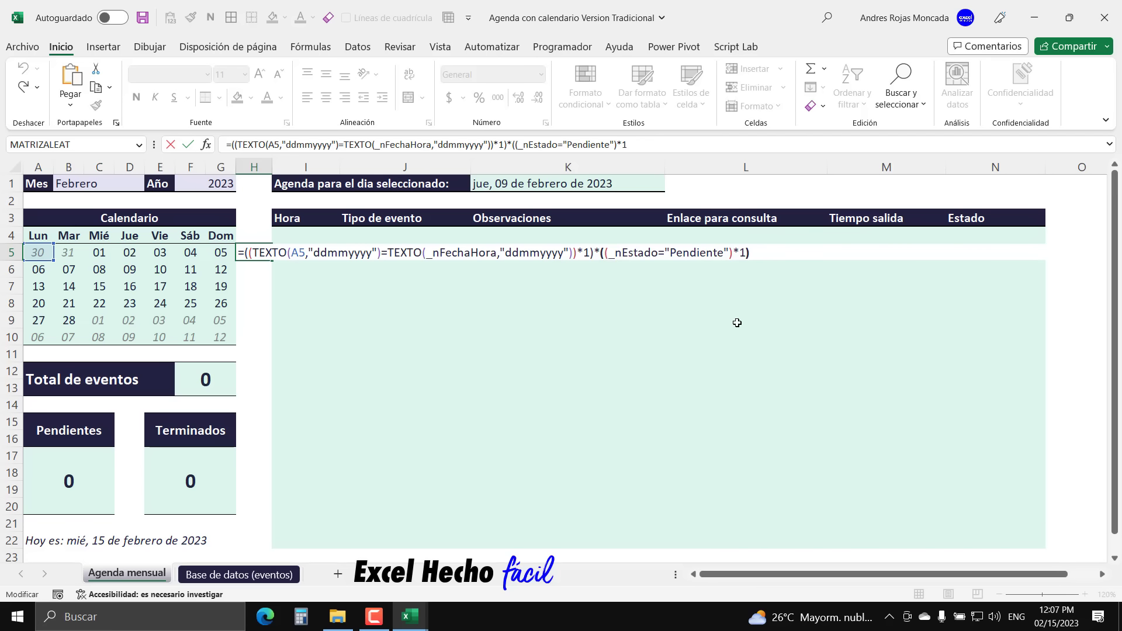
pyautogui.write(')')
pyautogui.moveTo(750, 257); pyautogui.dragTo(244, 258)
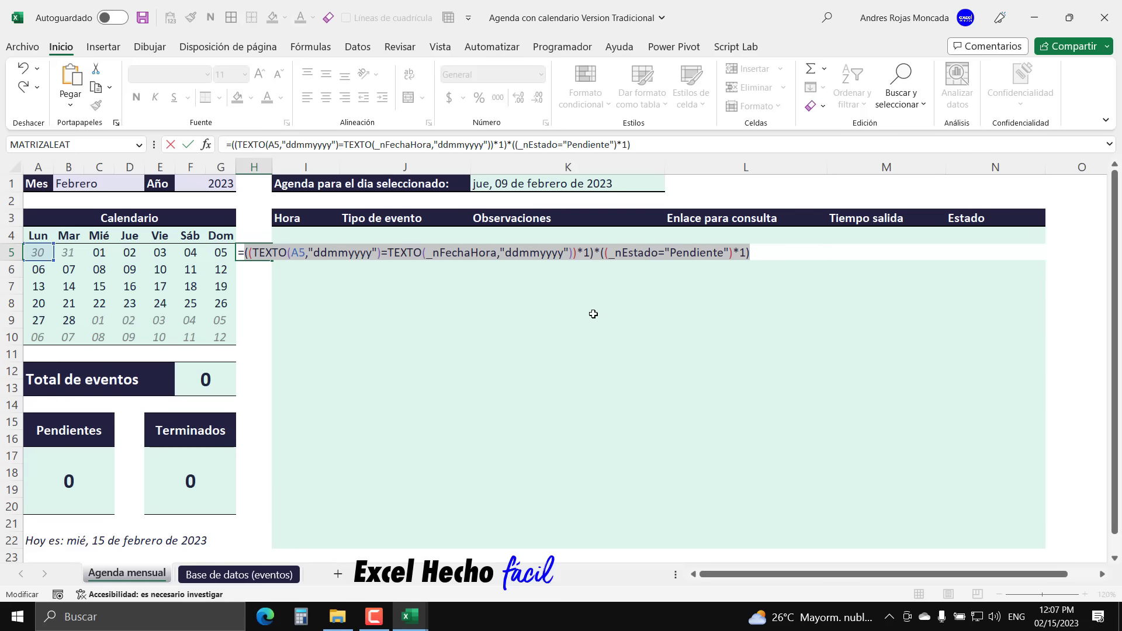
pyautogui.press('F9')
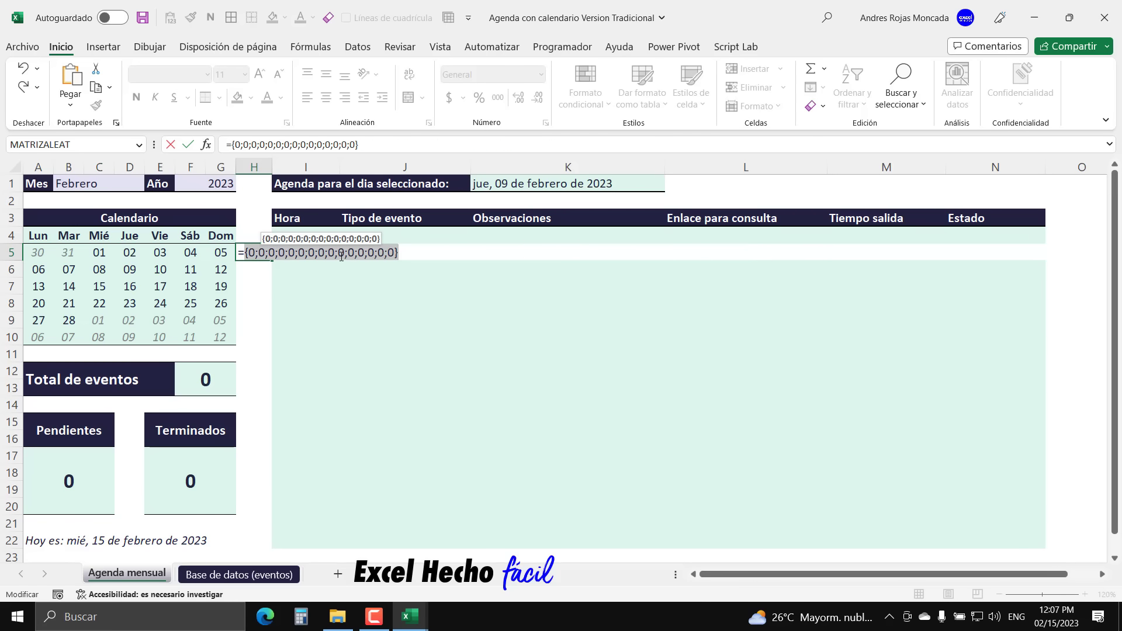
pyautogui.hotkey('ctrl', 'z')
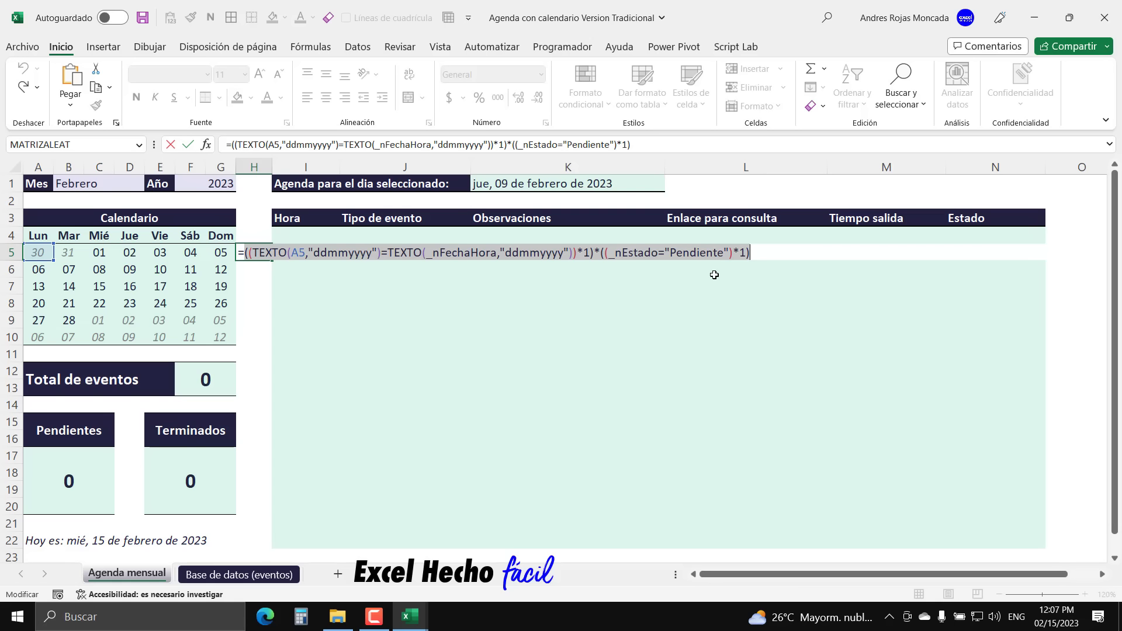
# - Wrap the whole product in H5 in the logical function O and close its parenthesis
pyautogui.click(246, 253)
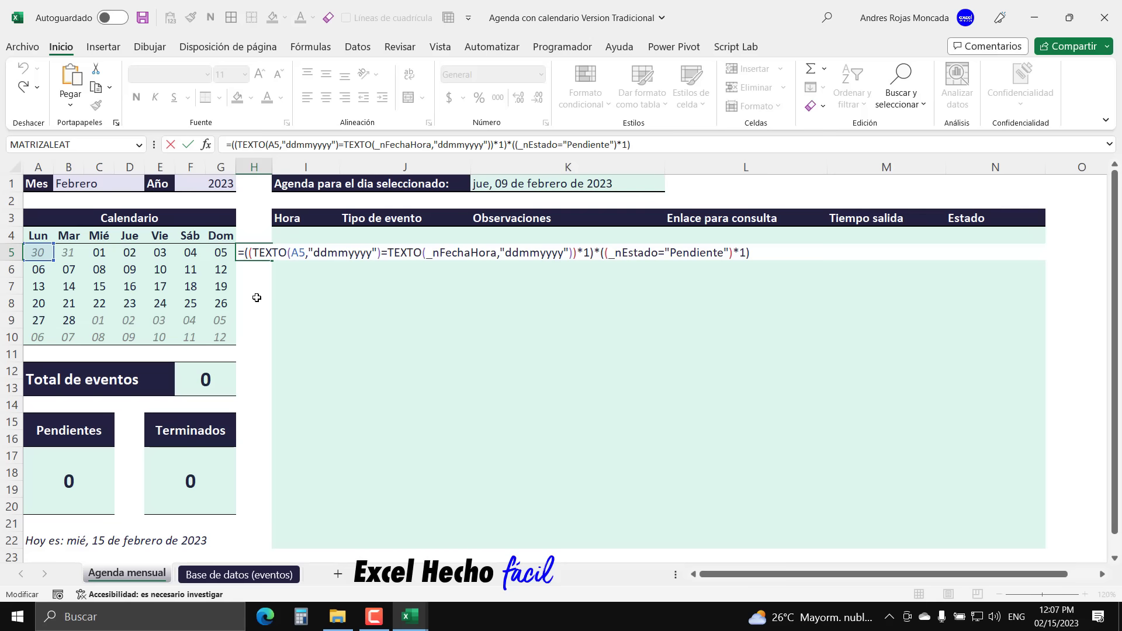
pyautogui.write('o(')
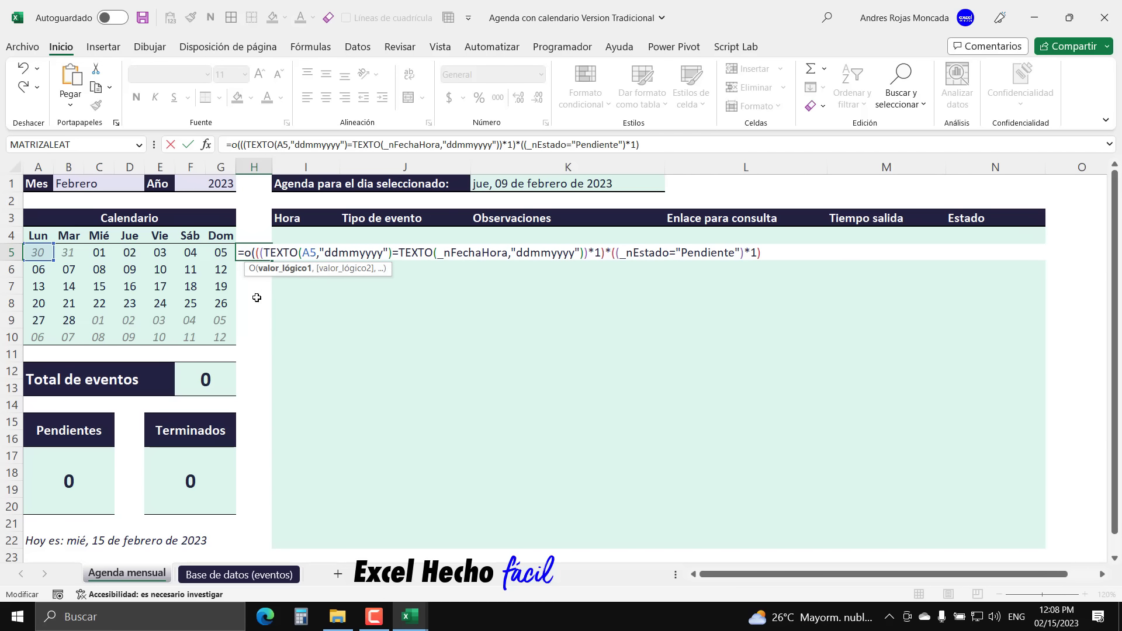
pyautogui.press('Left')
pyautogui.hotkey('shift', 'Left')
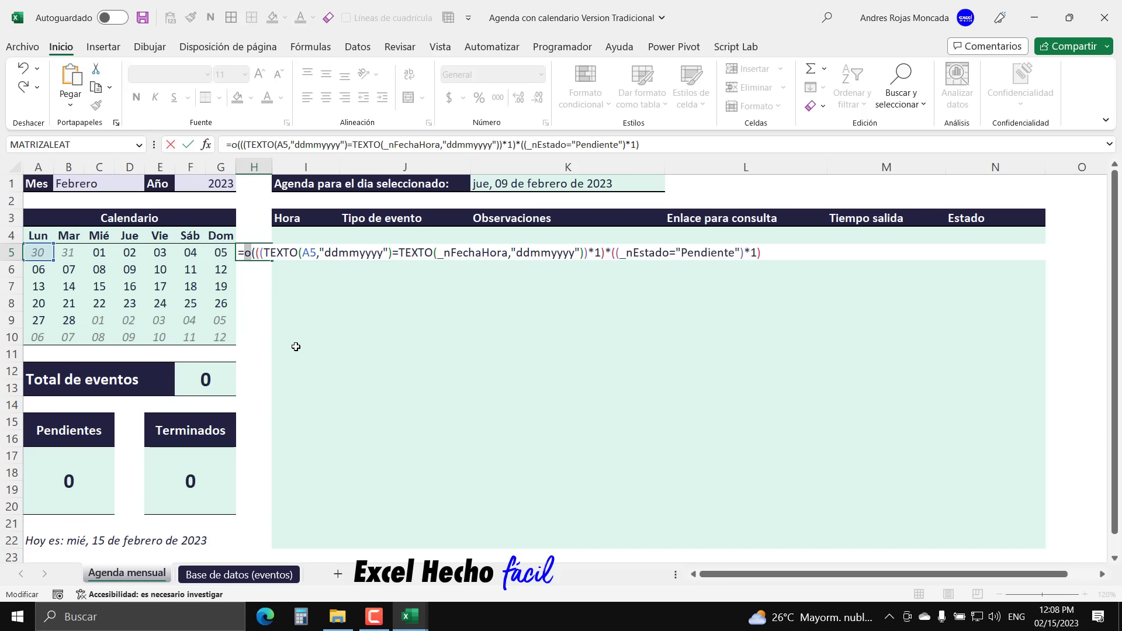
pyautogui.write('O')
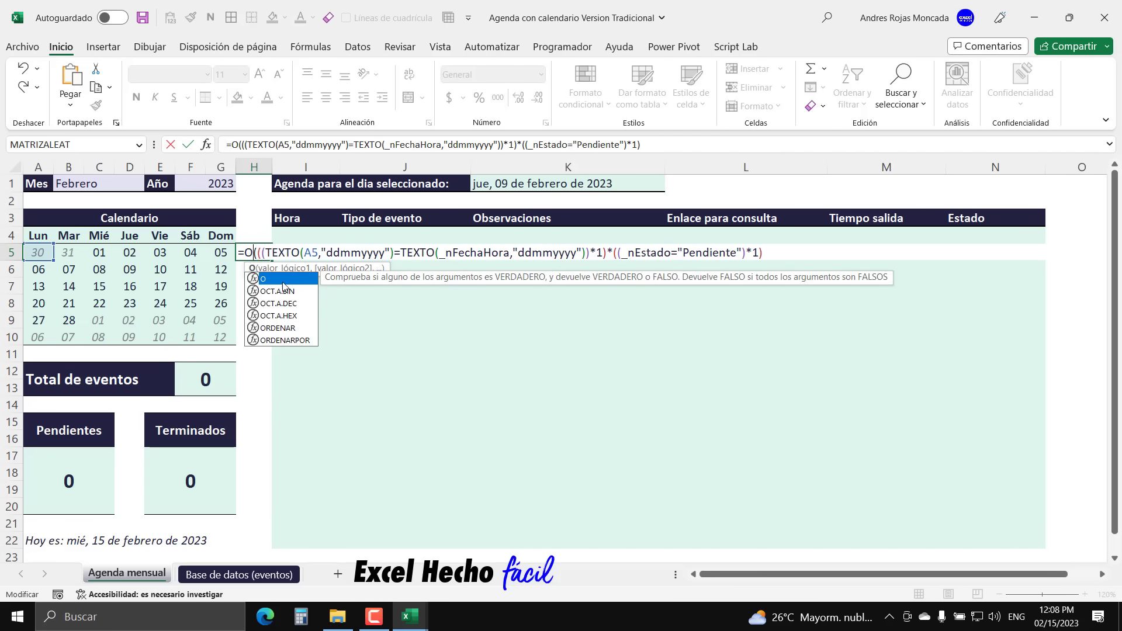
pyautogui.click(765, 255)
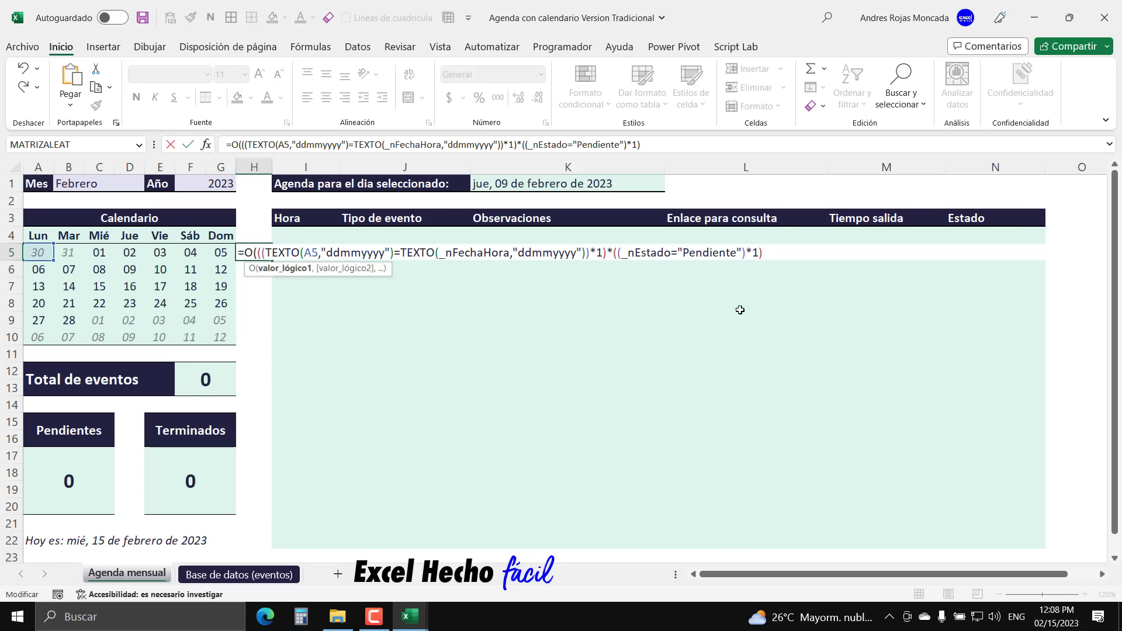
pyautogui.write(')')
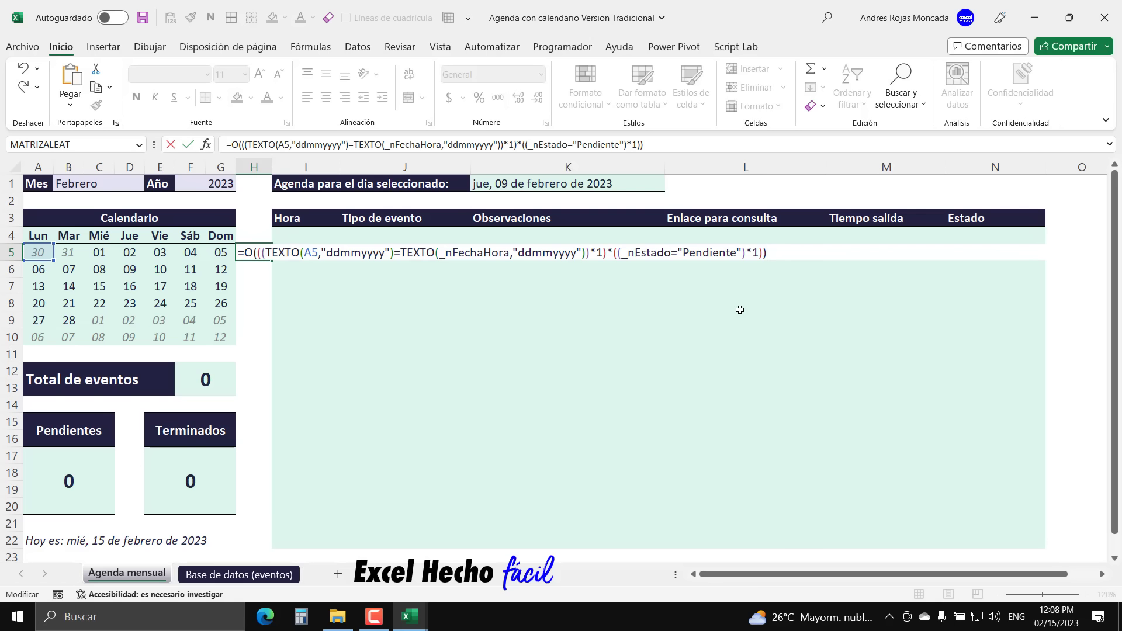
# - Copy the complete O formula and store it in H5 as plain text
pyautogui.moveTo(768, 252); pyautogui.dragTo(225, 256)
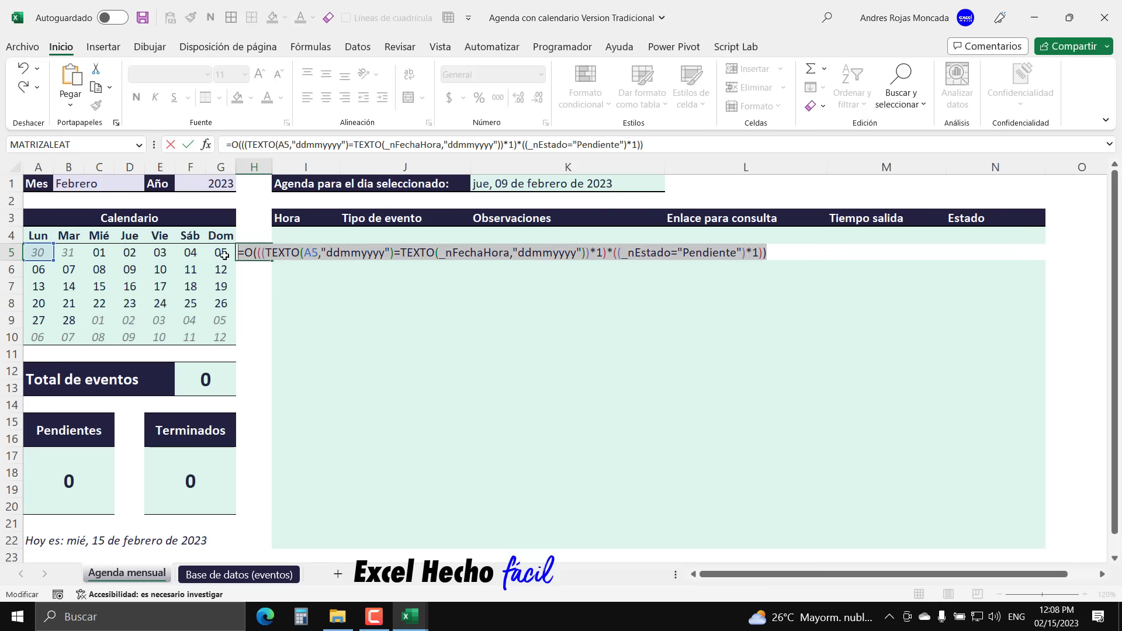
pyautogui.hotkey('ctrl', 'c')
pyautogui.click(239, 252)
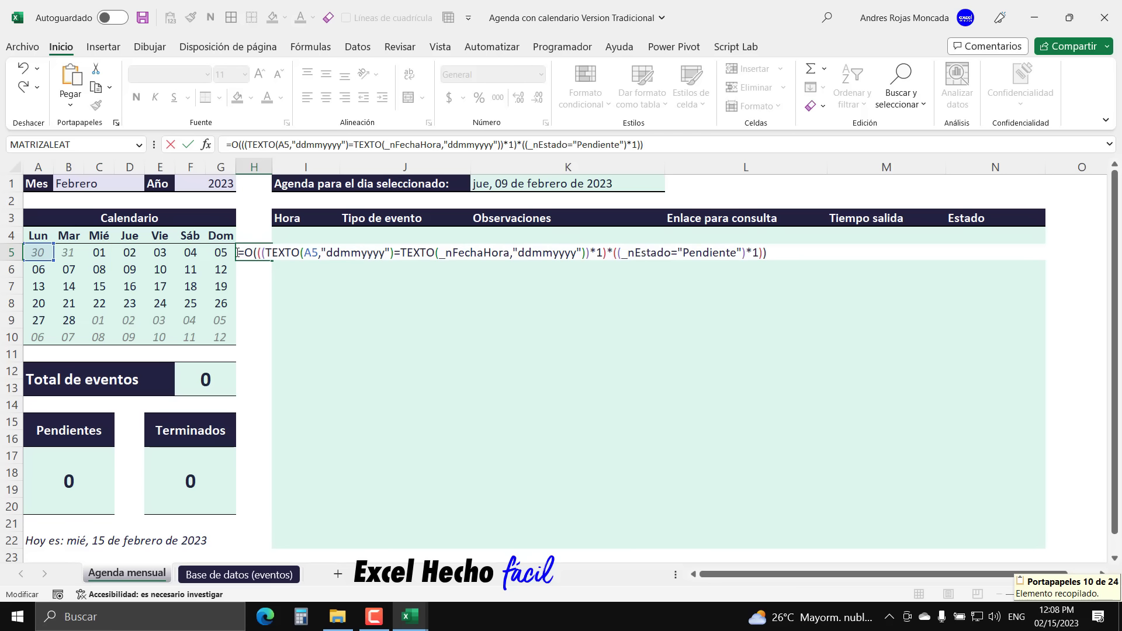
pyautogui.click(252, 273)
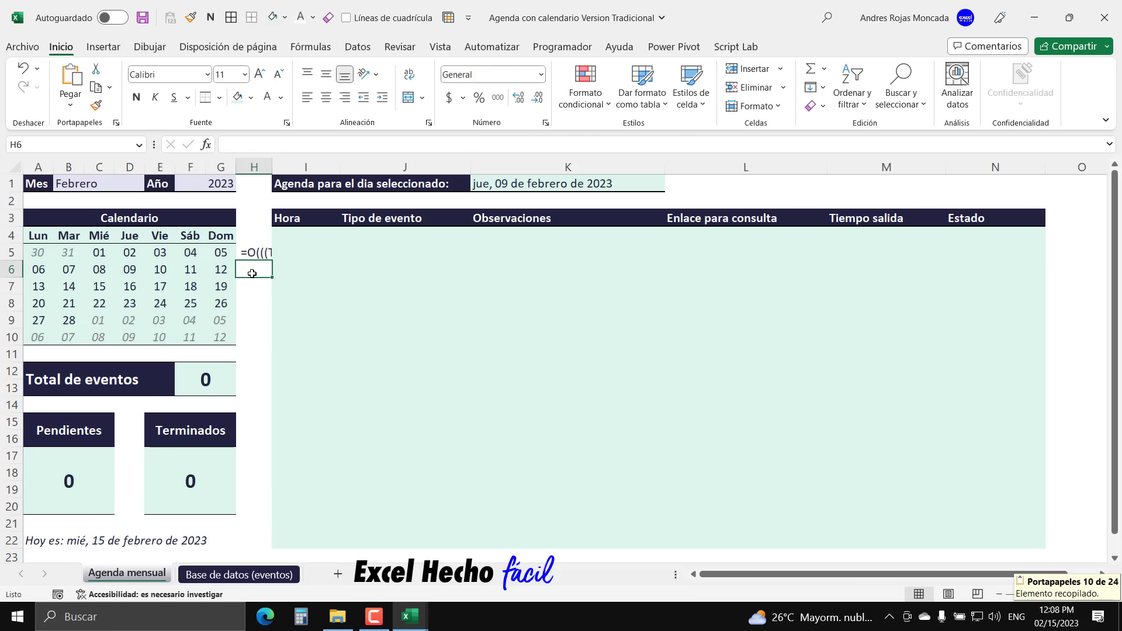
# - Review the calendar cells and the formula text stored in H5, then select the calendar days A5:G10
pyautogui.moveTo(37, 252); pyautogui.dragTo(69, 252)
pyautogui.moveTo(214, 263); pyautogui.dragTo(221, 335)
pyautogui.click(253, 253)
pyautogui.doubleClick(253, 253)
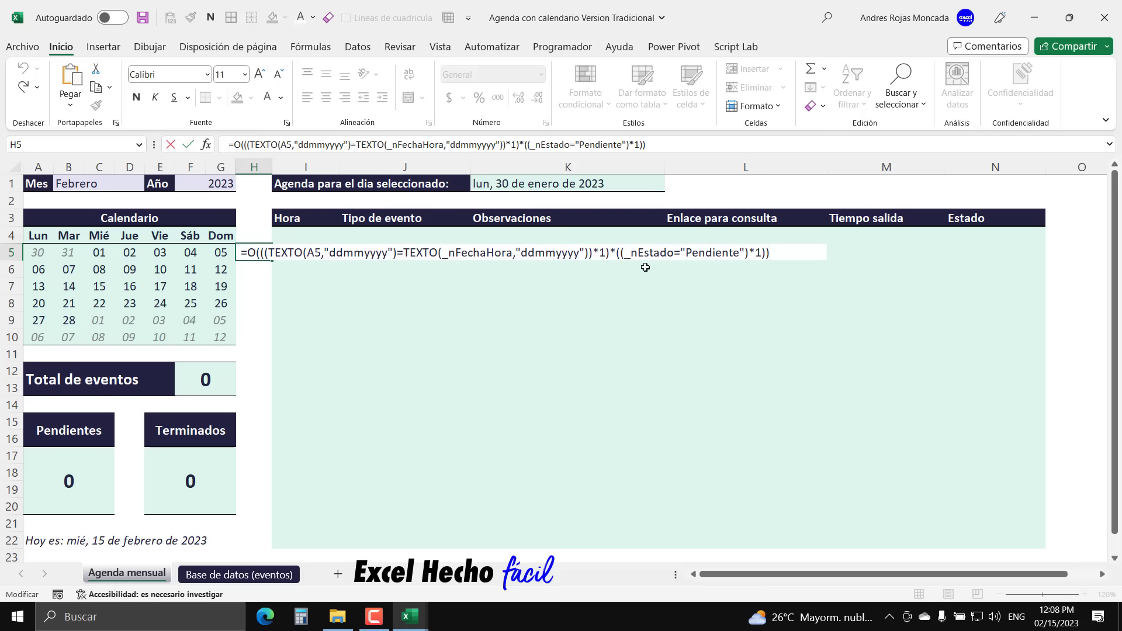
pyautogui.press('Escape')
pyautogui.moveTo(39, 253); pyautogui.dragTo(221, 337)
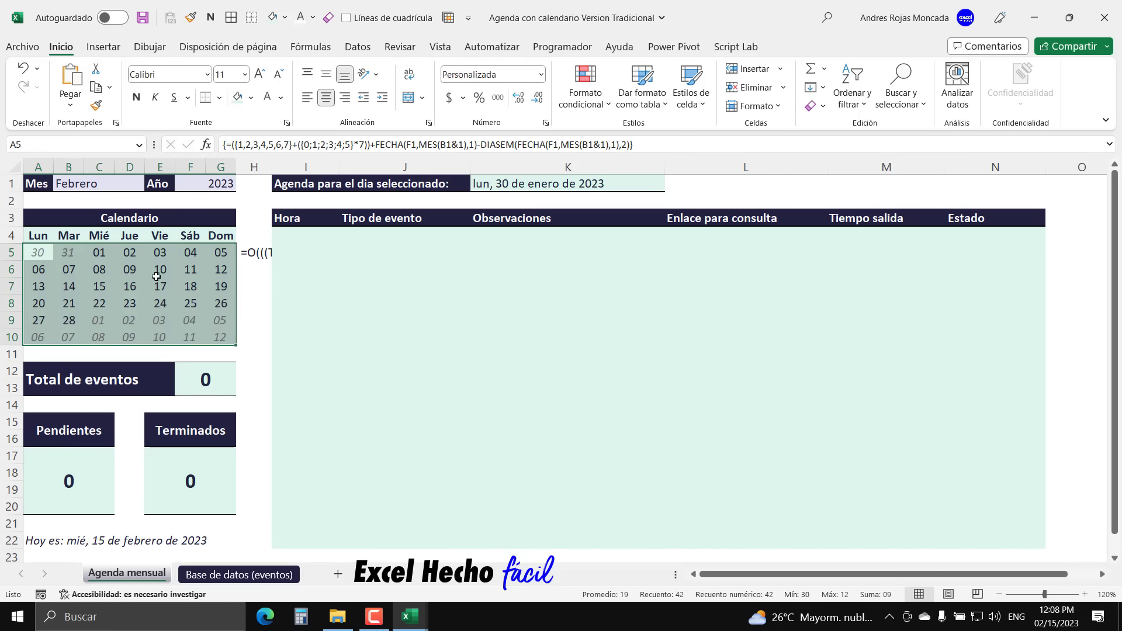
# - Start a formula-based conditional formatting rule for the selected calendar days and paste the copied O formula as its condition
pyautogui.click(585, 94)
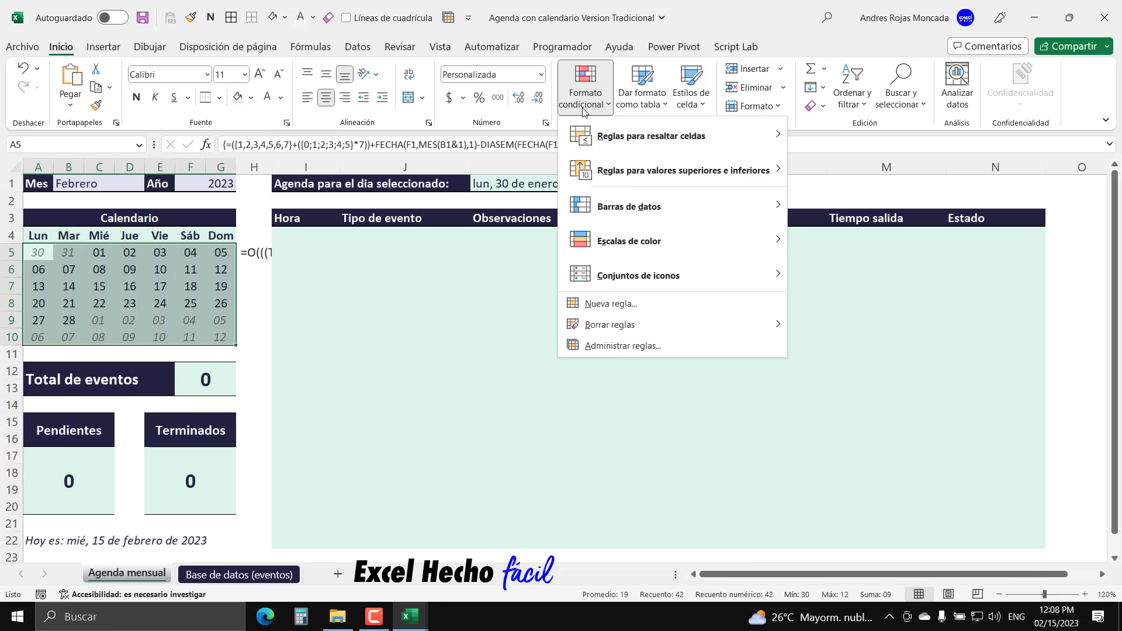
pyautogui.click(596, 302)
pyautogui.click(531, 312)
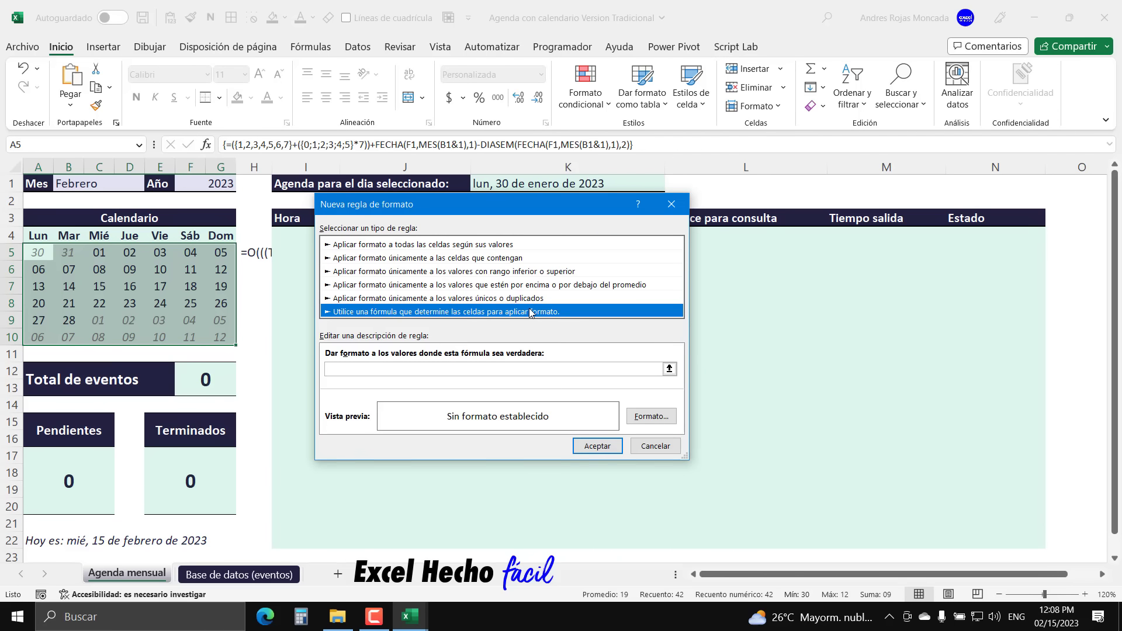
pyautogui.click(510, 369)
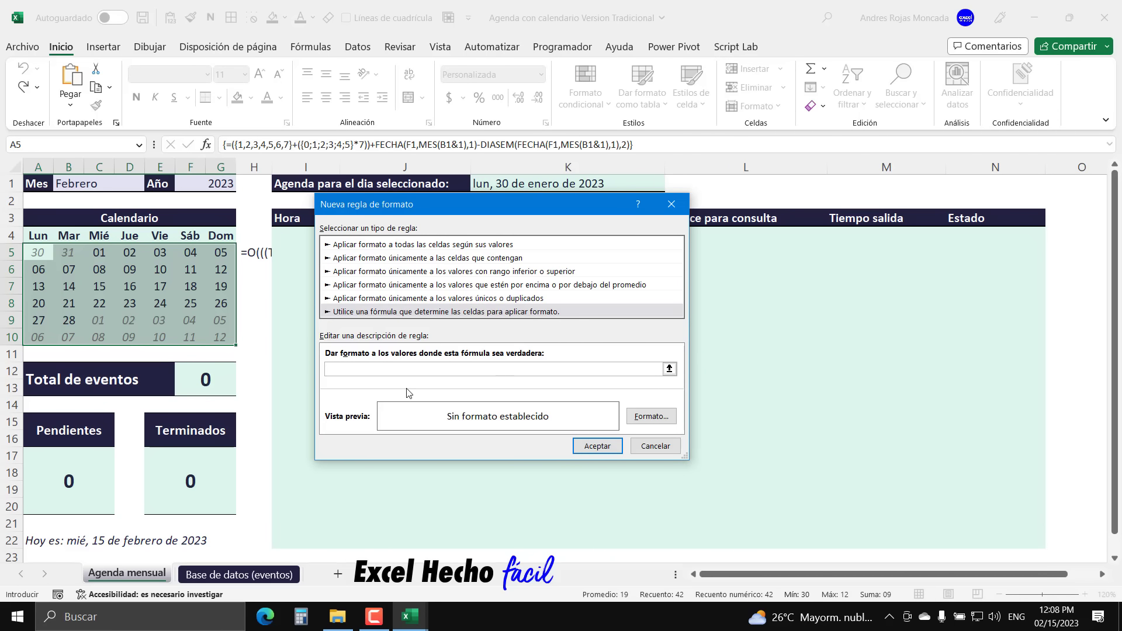
pyautogui.hotkey('ctrl', 'v')
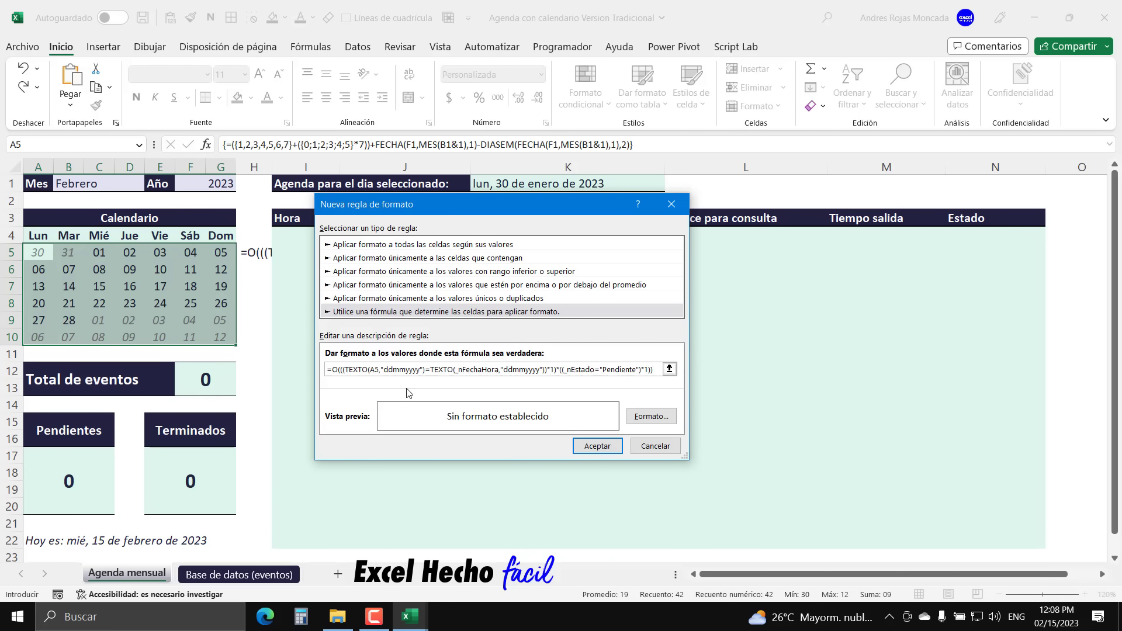
# - Give the new rule a red fill with white bold font and apply it to the calendar
pyautogui.click(651, 416)
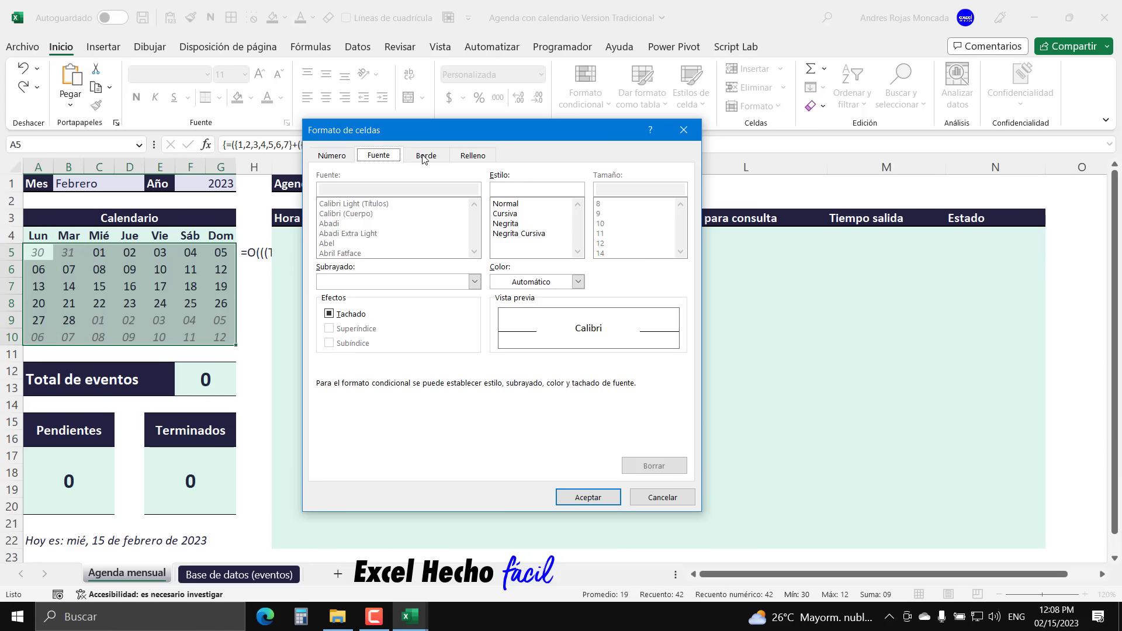
pyautogui.click(473, 156)
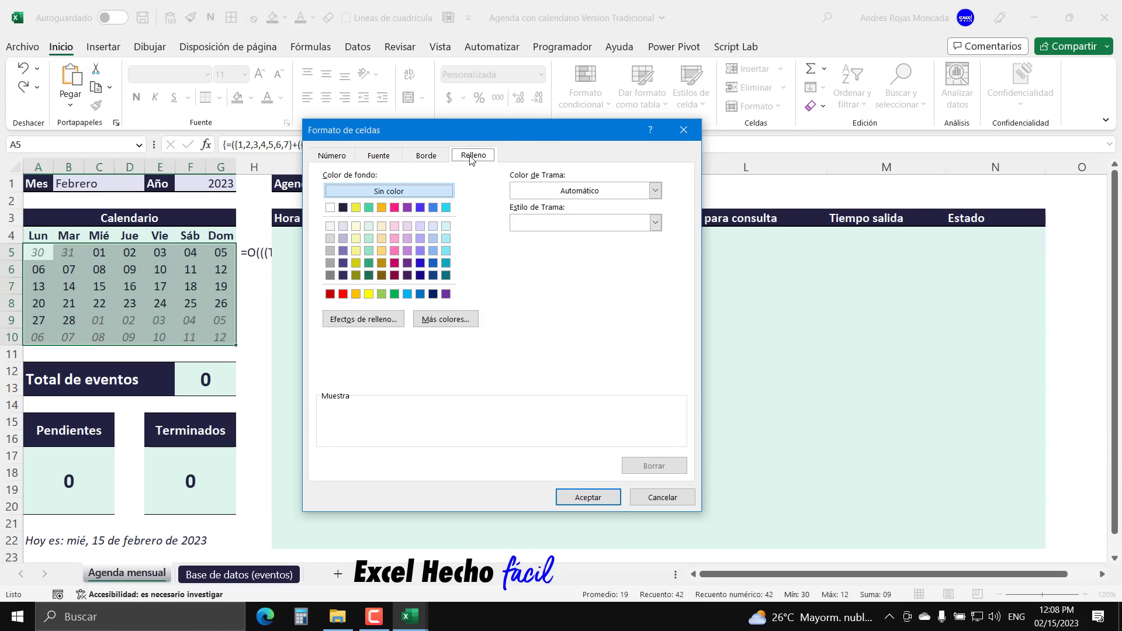
pyautogui.click(343, 294)
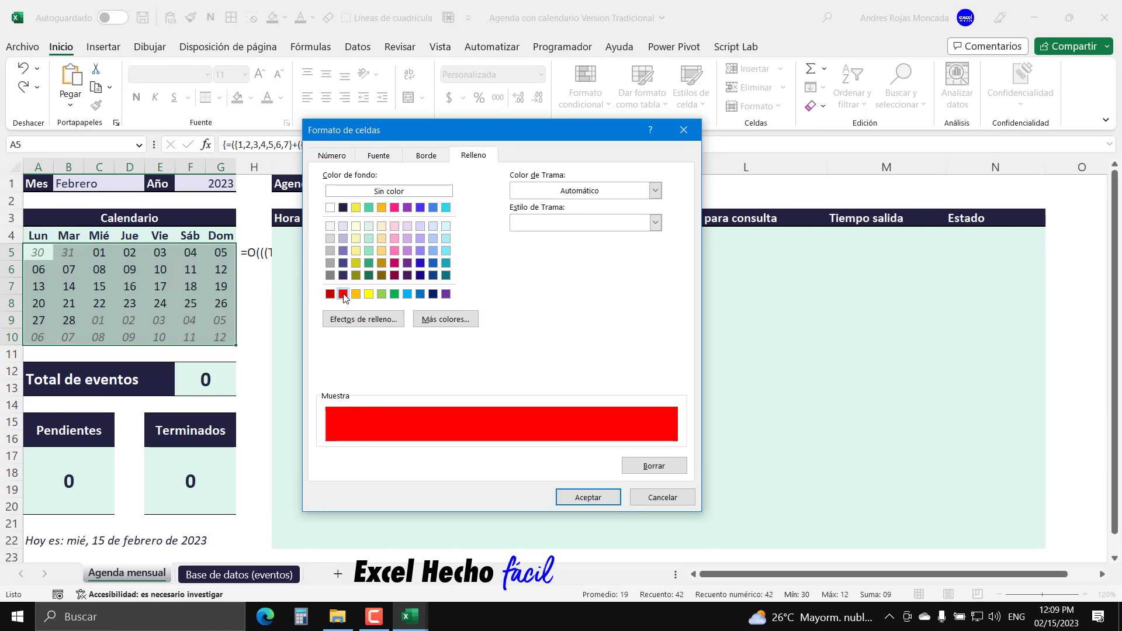
pyautogui.click(379, 156)
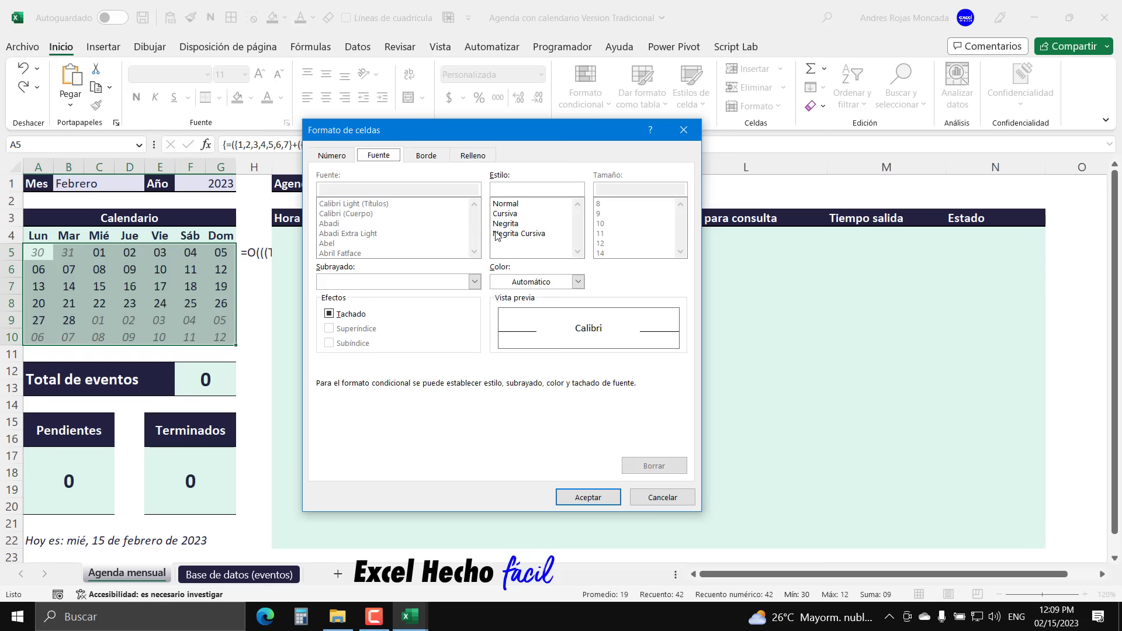
pyautogui.click(578, 282)
pyautogui.click(501, 341)
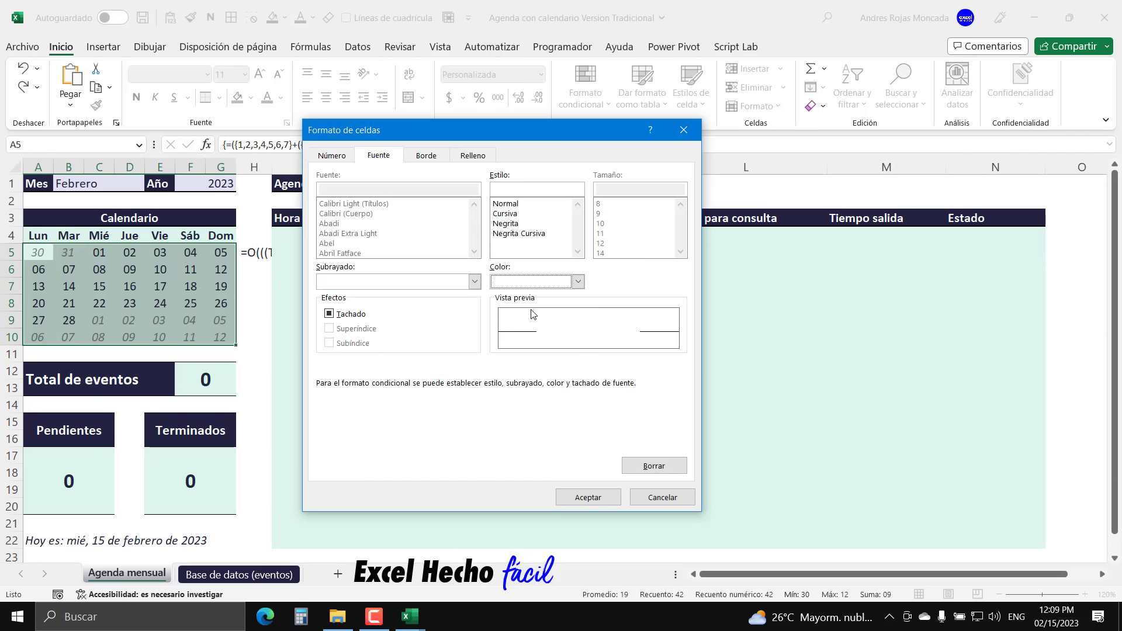
pyautogui.click(506, 223)
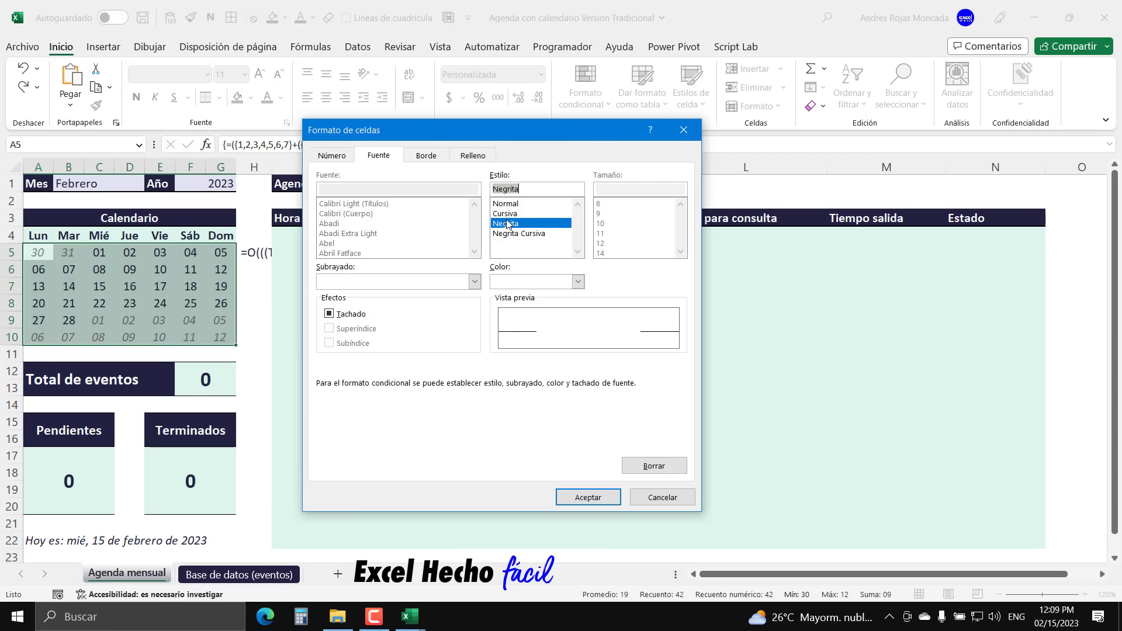
pyautogui.click(589, 500)
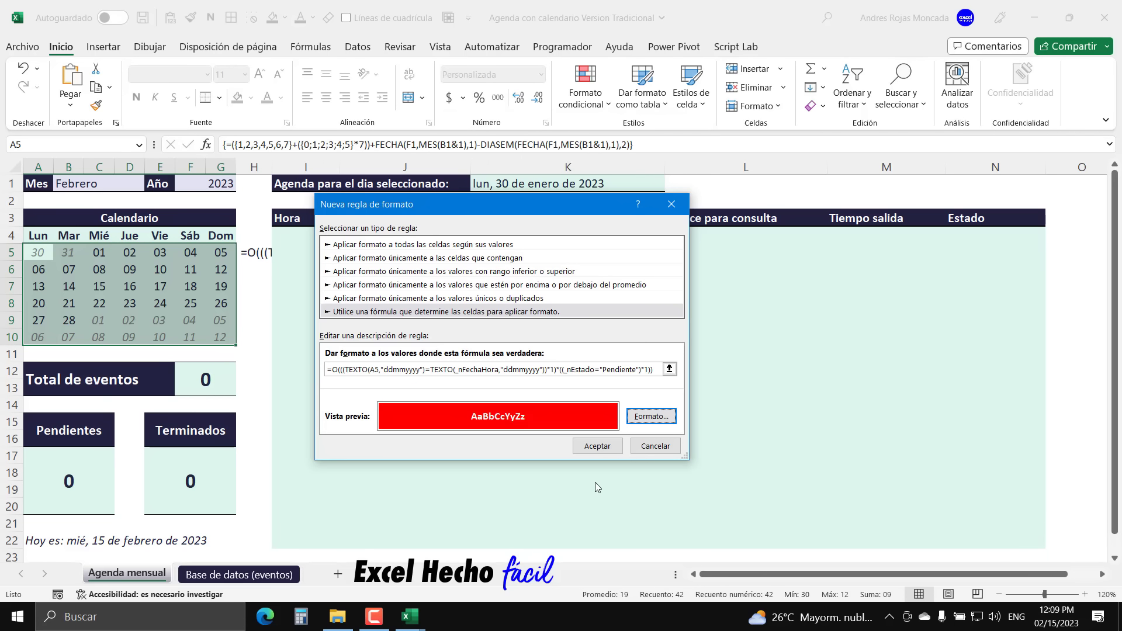
pyautogui.click(603, 452)
# - Select highlighted and unhighlighted calendar days in turn to compare their listed events and statuses with the highlighting
pyautogui.click(133, 304)
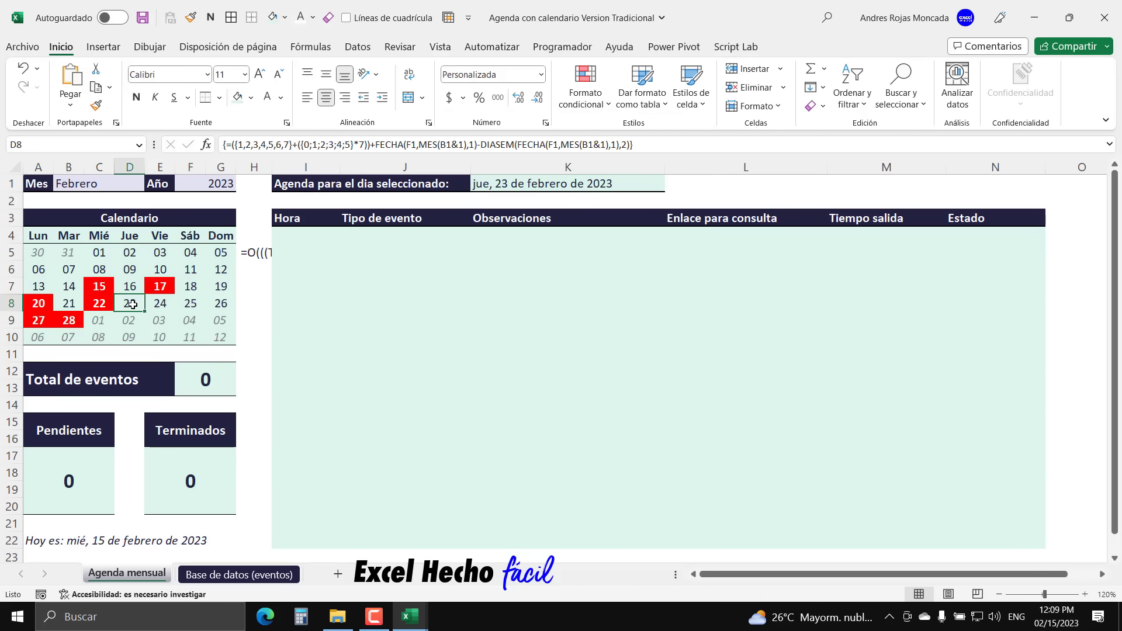
pyautogui.click(100, 287)
pyautogui.click(99, 303)
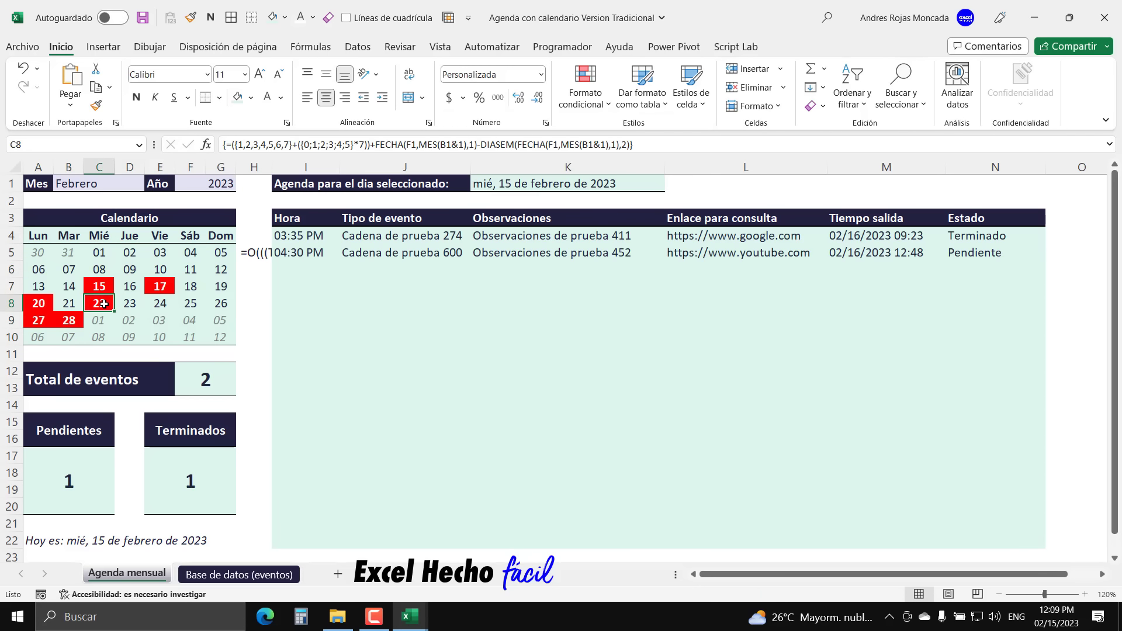
pyautogui.click(161, 288)
pyautogui.click(97, 287)
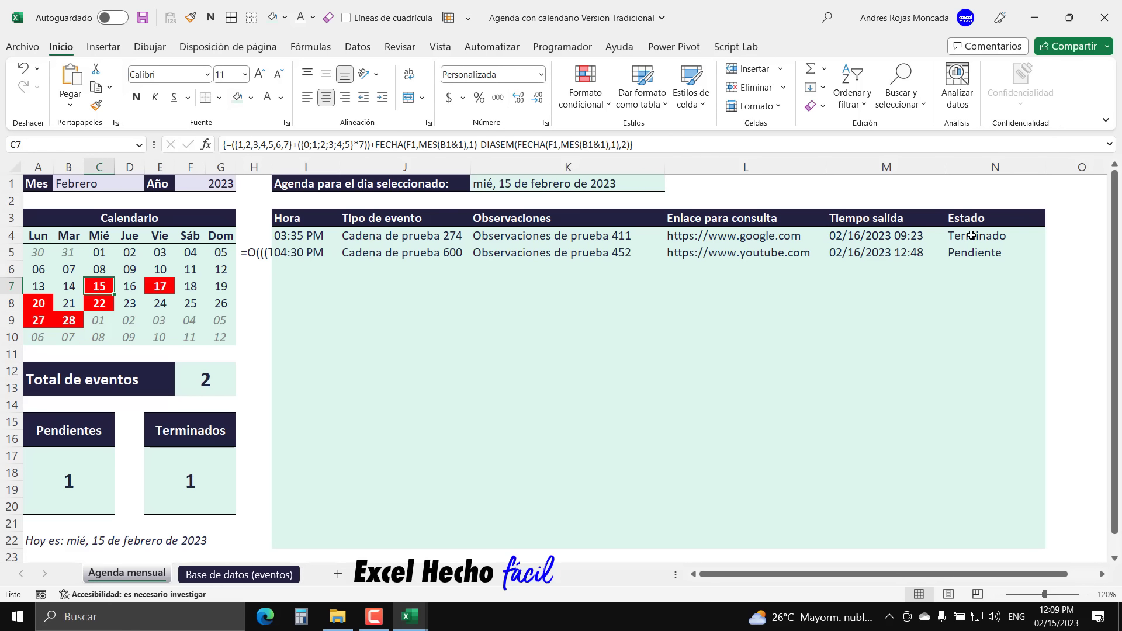
pyautogui.click(163, 286)
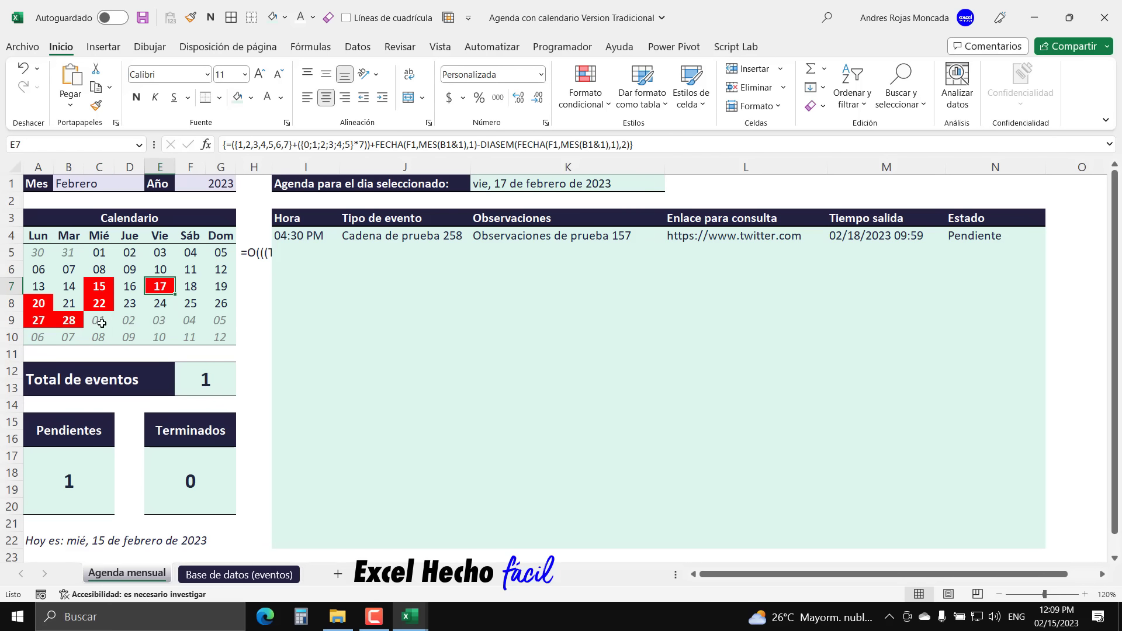
pyautogui.click(99, 305)
pyautogui.click(69, 320)
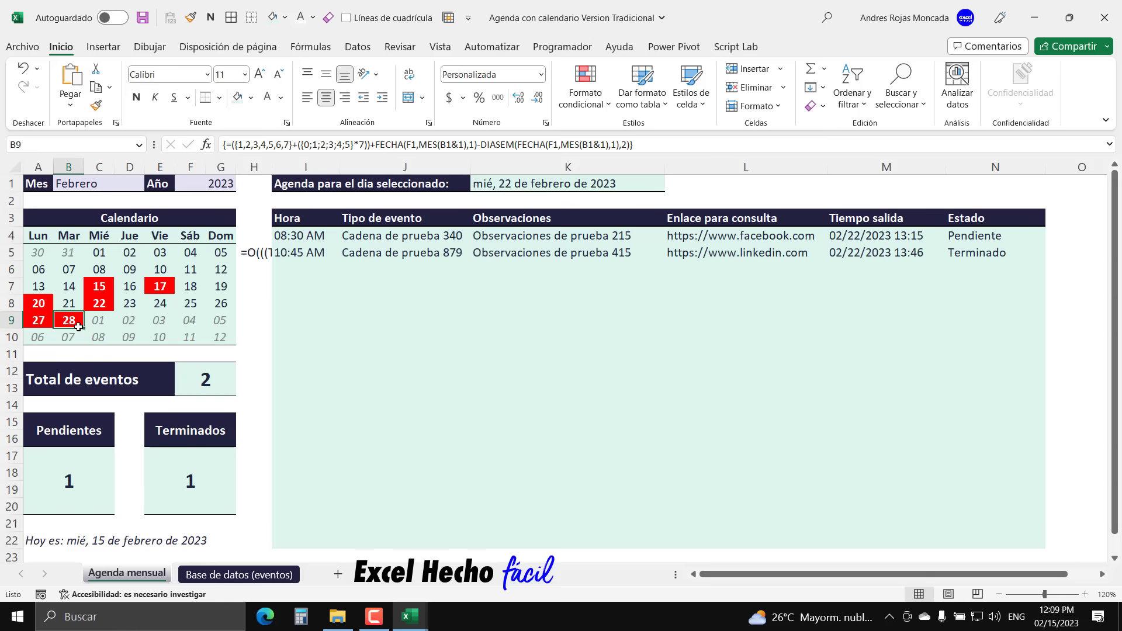
pyautogui.click(39, 321)
pyautogui.click(41, 303)
# - Edit the red formula rule applied to calendar days A5:G10, setting its font style to Normal
pyautogui.moveTo(38, 252); pyautogui.dragTo(216, 333)
pyautogui.click(585, 93)
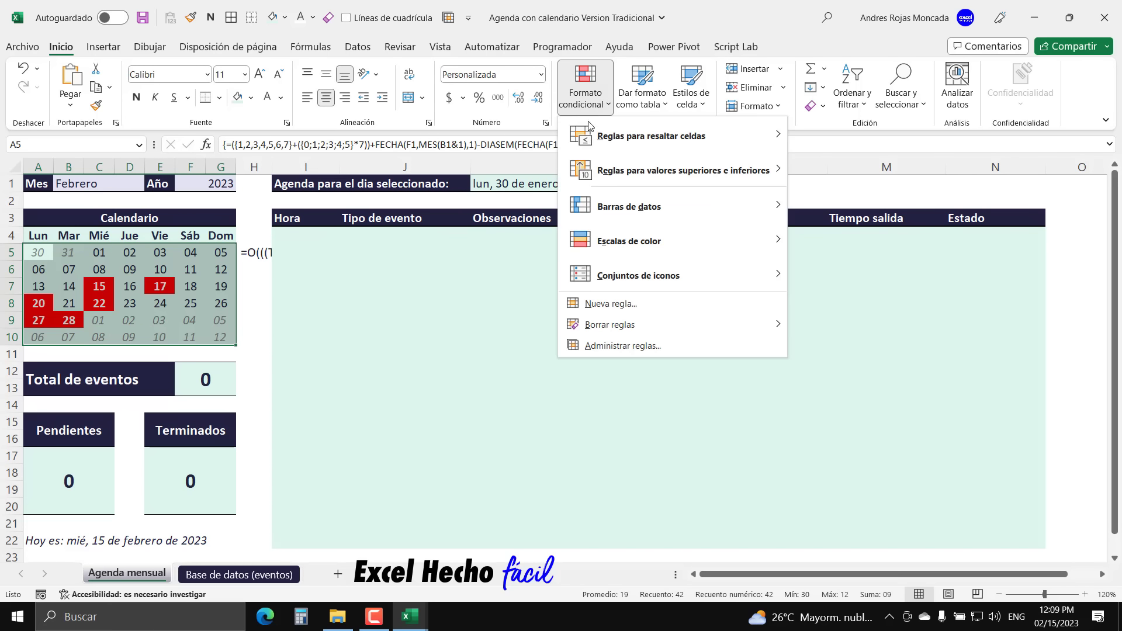
pyautogui.click(591, 346)
pyautogui.click(351, 307)
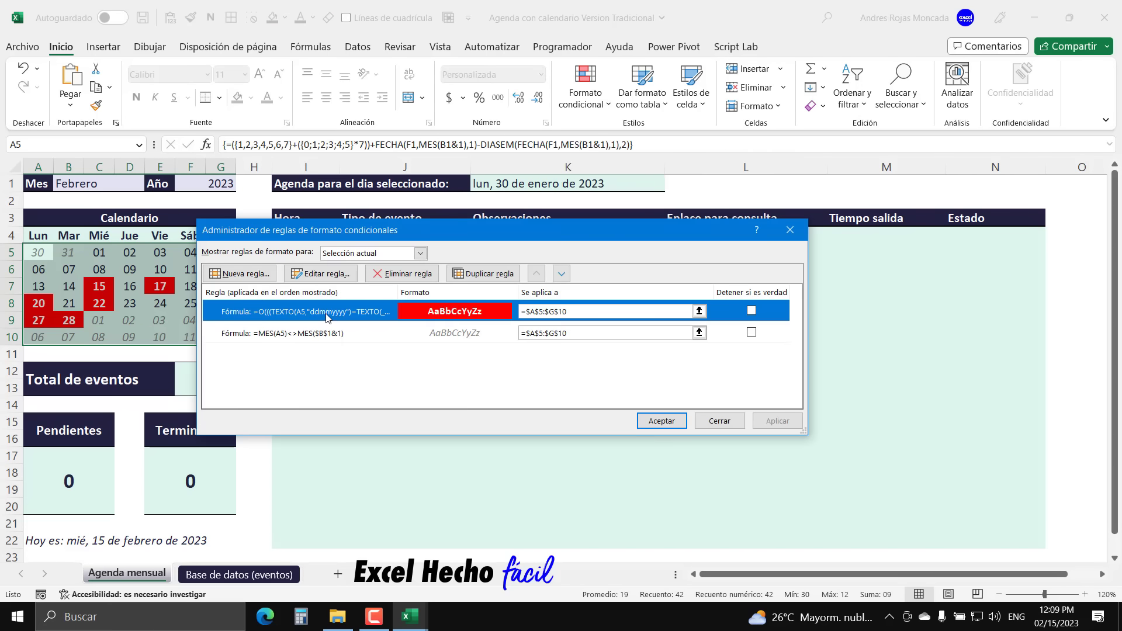
pyautogui.click(322, 274)
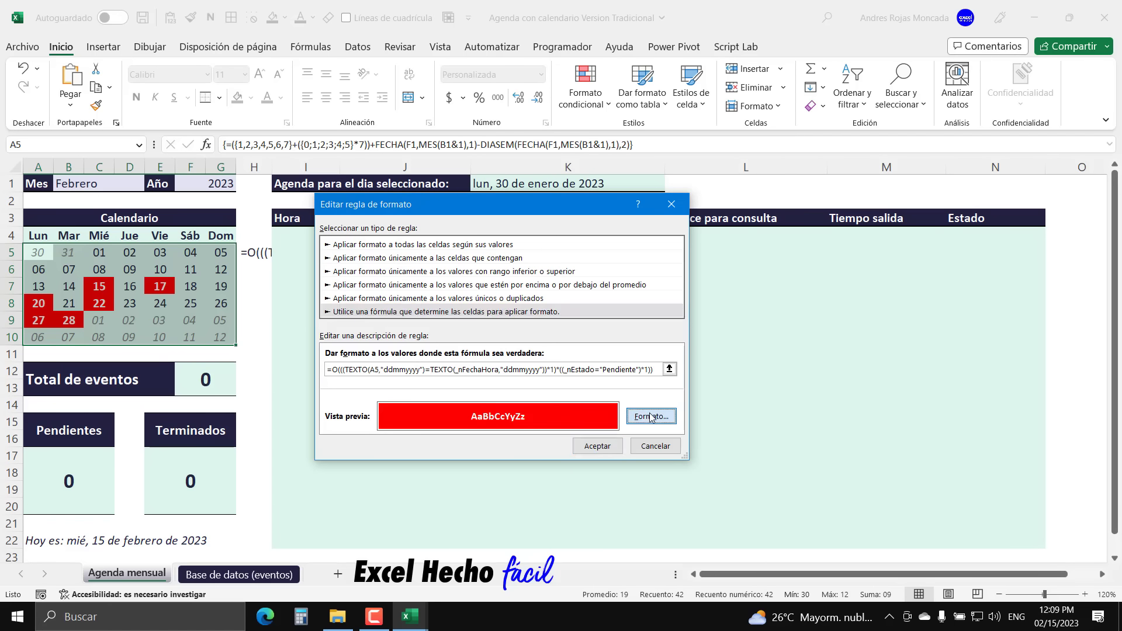
pyautogui.click(652, 417)
pyautogui.click(507, 194)
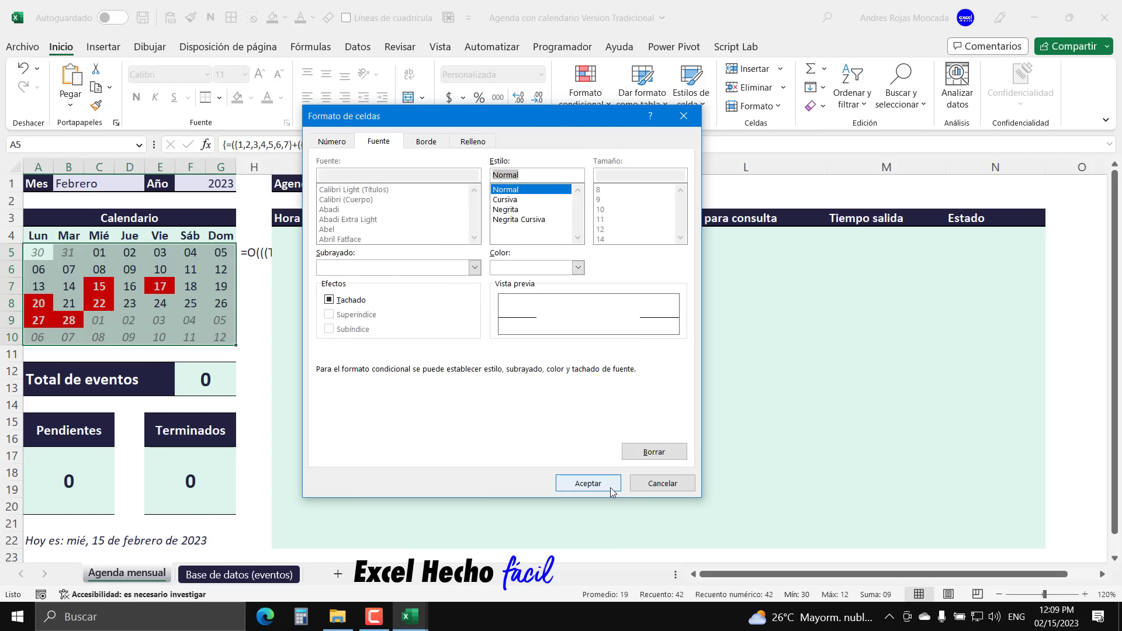
pyautogui.click(610, 485)
pyautogui.click(609, 446)
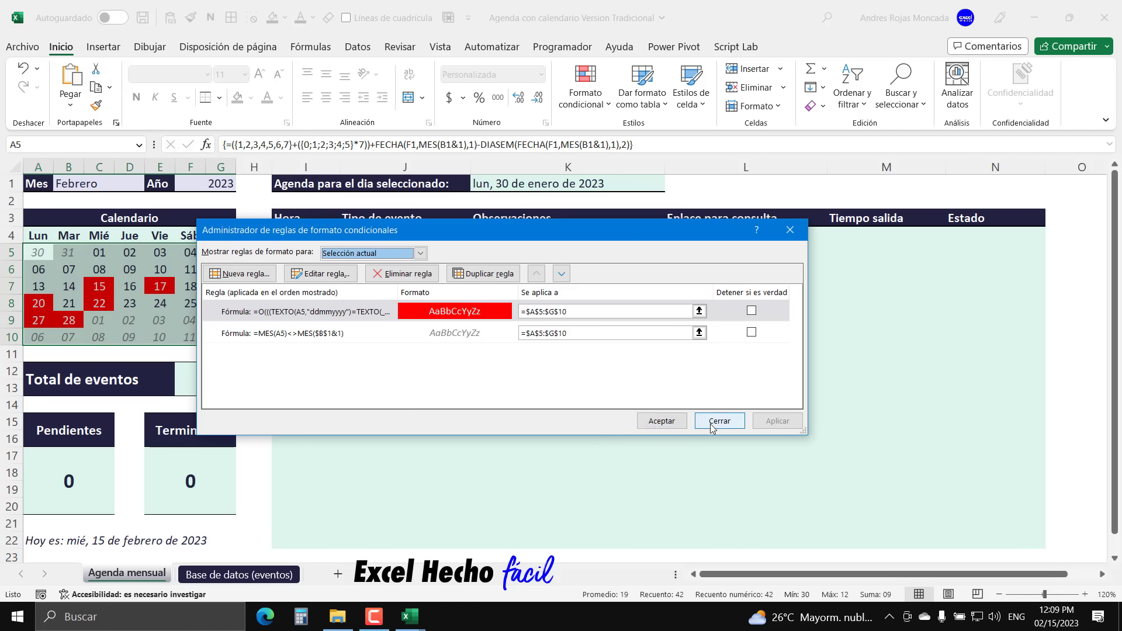
pyautogui.click(719, 422)
pyautogui.click(167, 310)
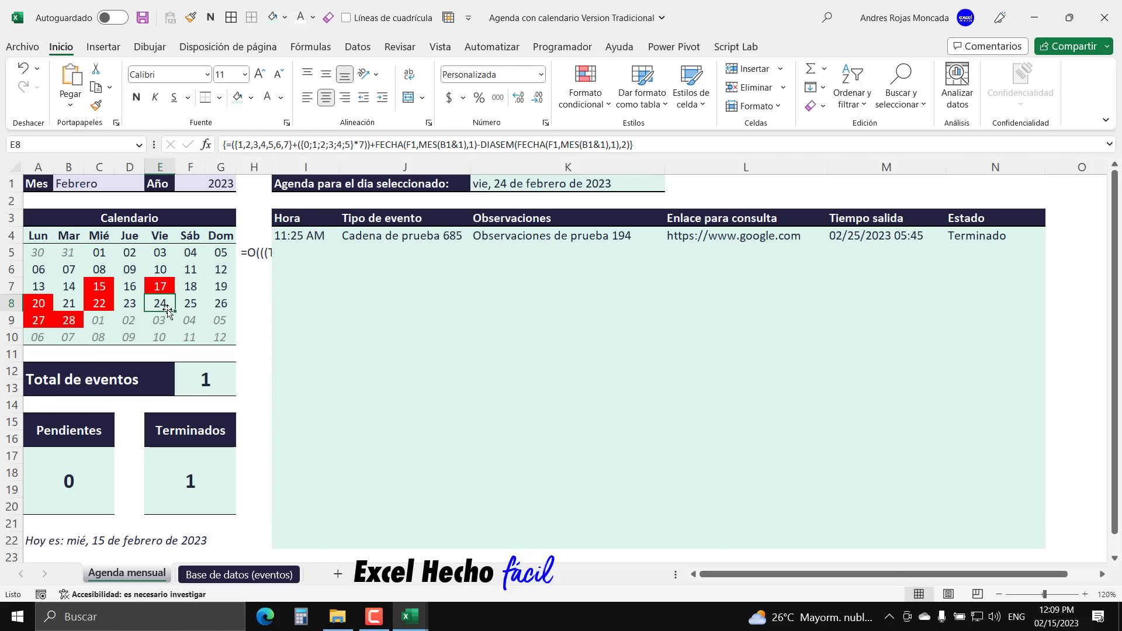
# - Copy the O formula text from H5 and store it in cell I6 of the Base de datos (eventos) sheet
pyautogui.click(252, 252)
pyautogui.moveTo(660, 144); pyautogui.dragTo(163, 143)
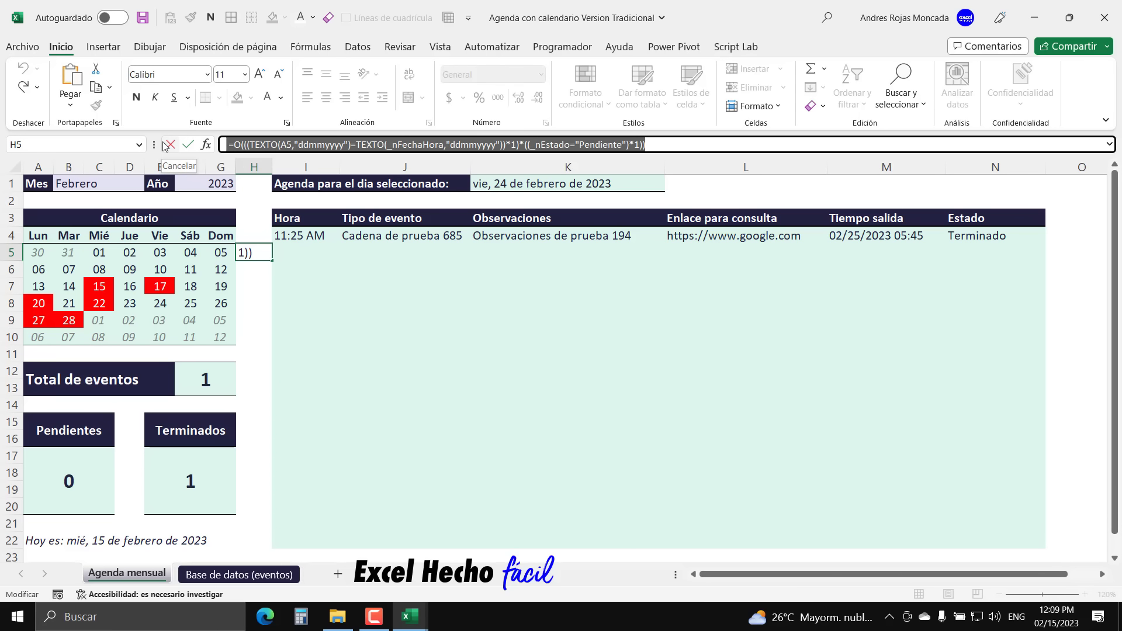
pyautogui.hotkey('ctrl', 'c')
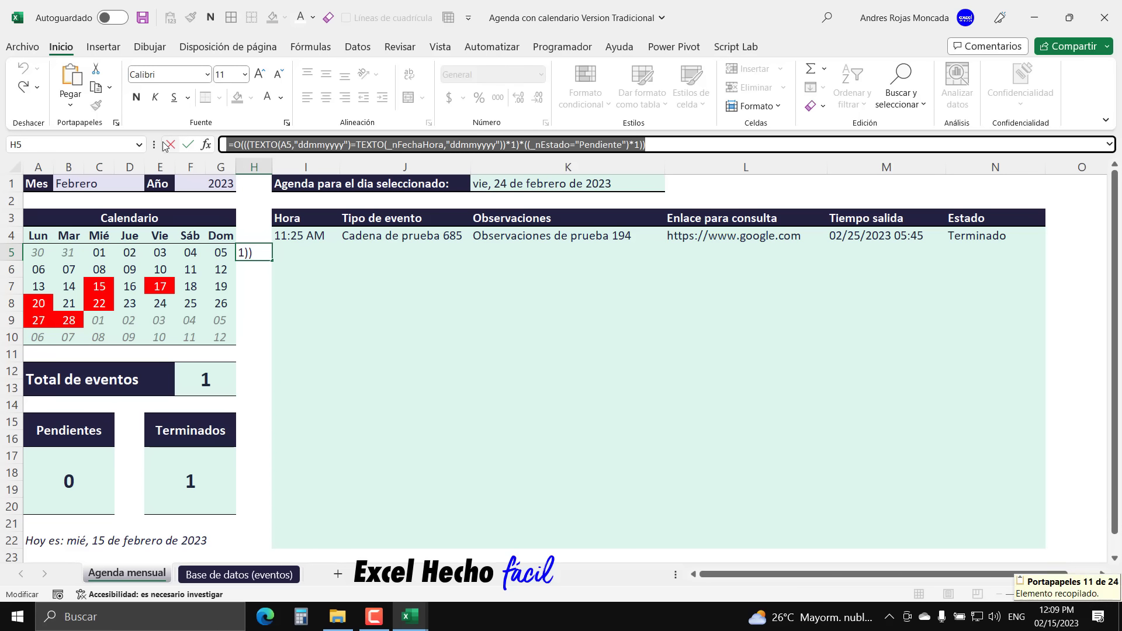
pyautogui.click(168, 144)
pyautogui.click(266, 572)
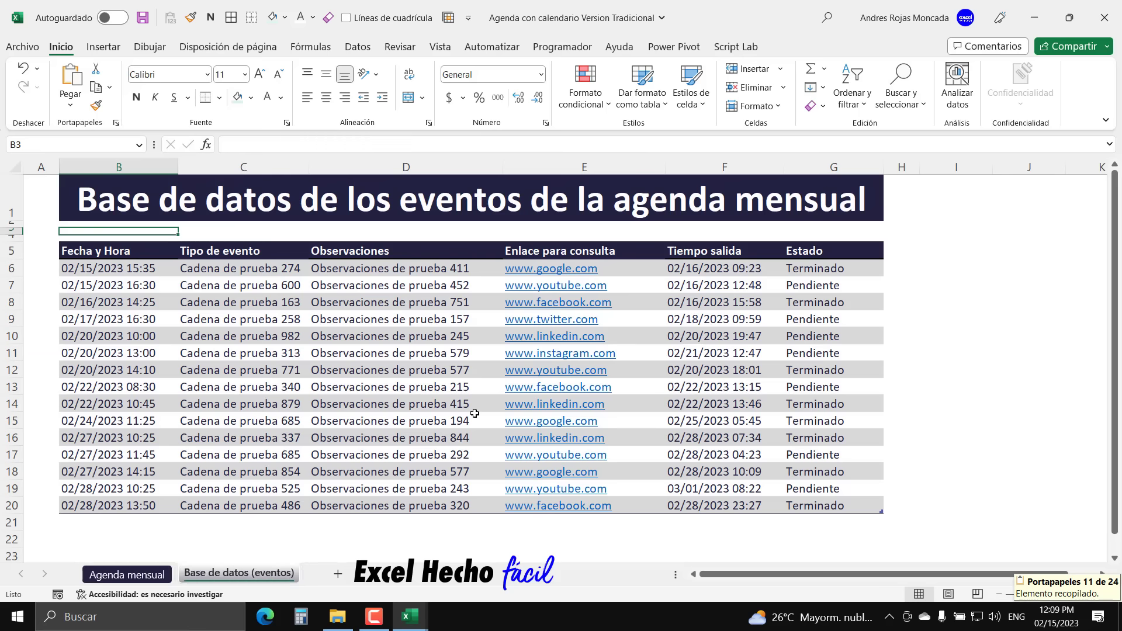
pyautogui.click(930, 272)
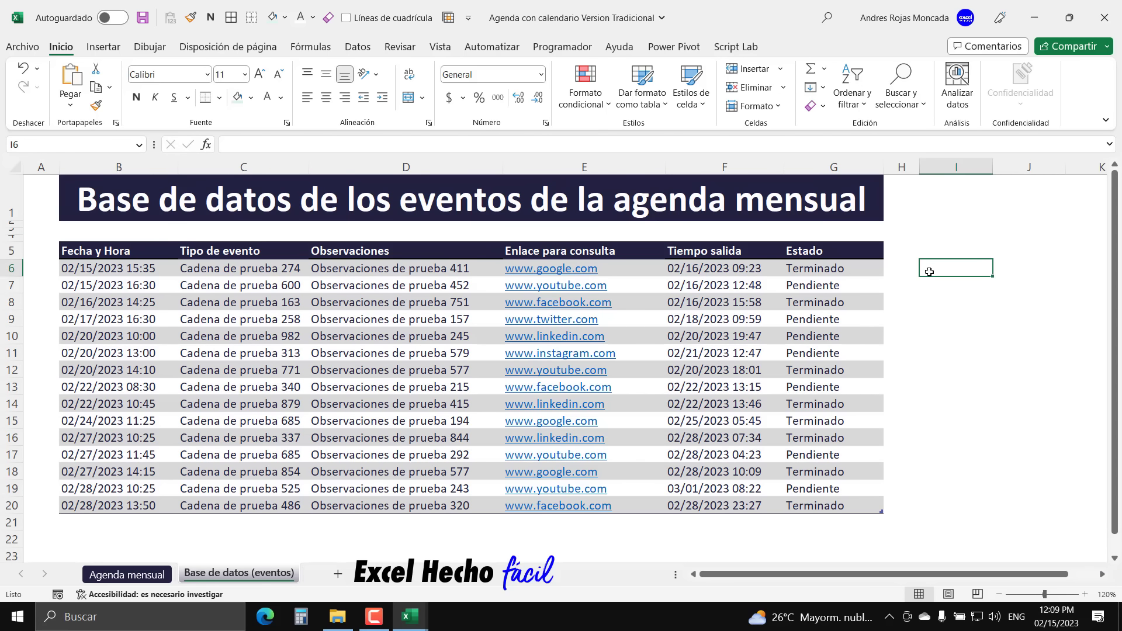
pyautogui.click(410, 144)
pyautogui.hotkey('ctrl', 'v')
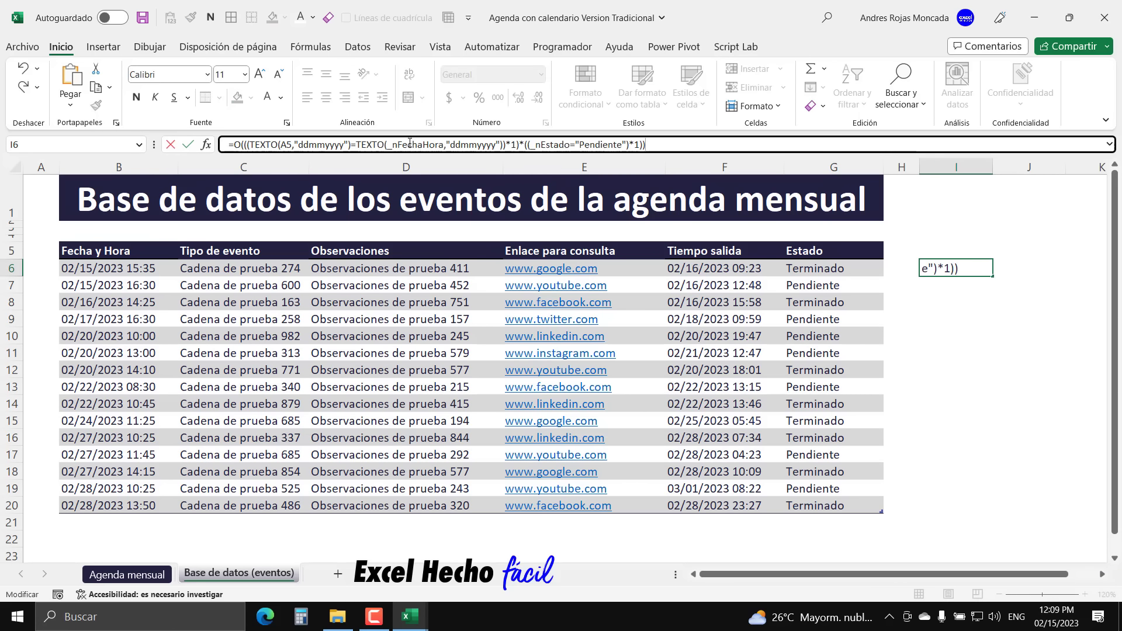
pyautogui.hotkey('ctrl', 'Return')
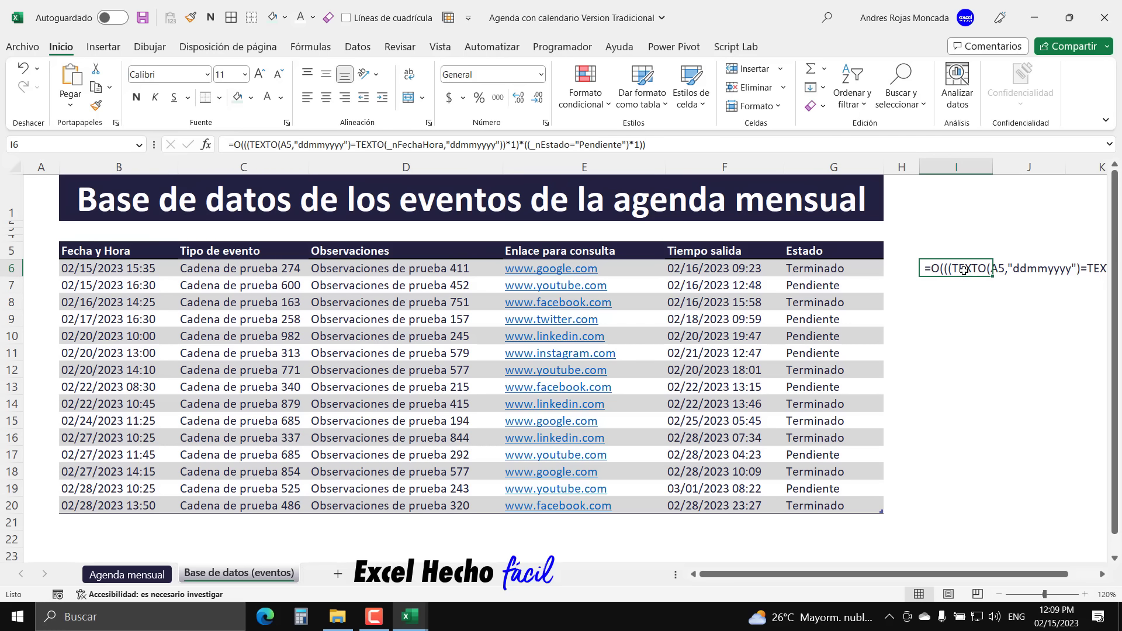
pyautogui.click(132, 231)
# - Return to the Agenda mensual sheet and review the full formula text in H5 without changing it
pyautogui.click(158, 577)
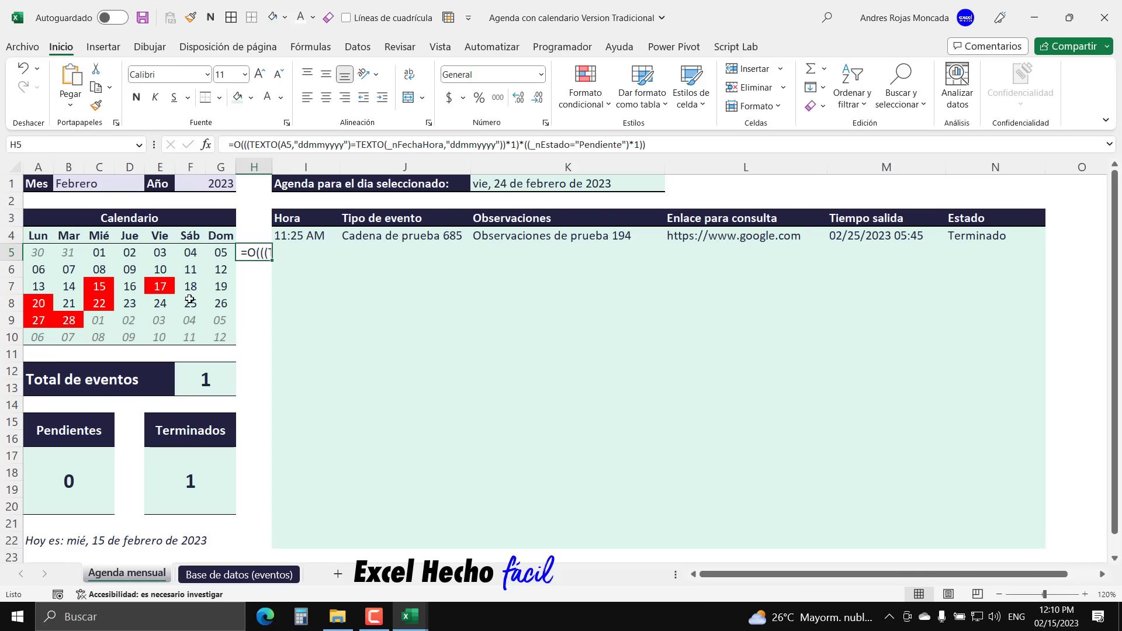
pyautogui.press('F2')
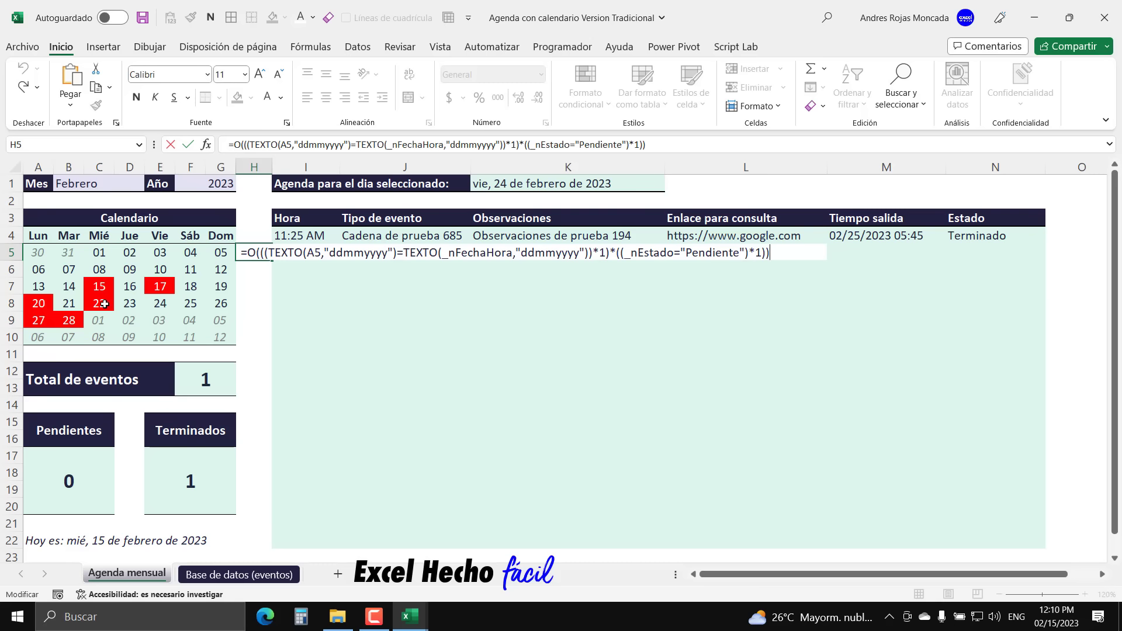
pyautogui.press('Return')
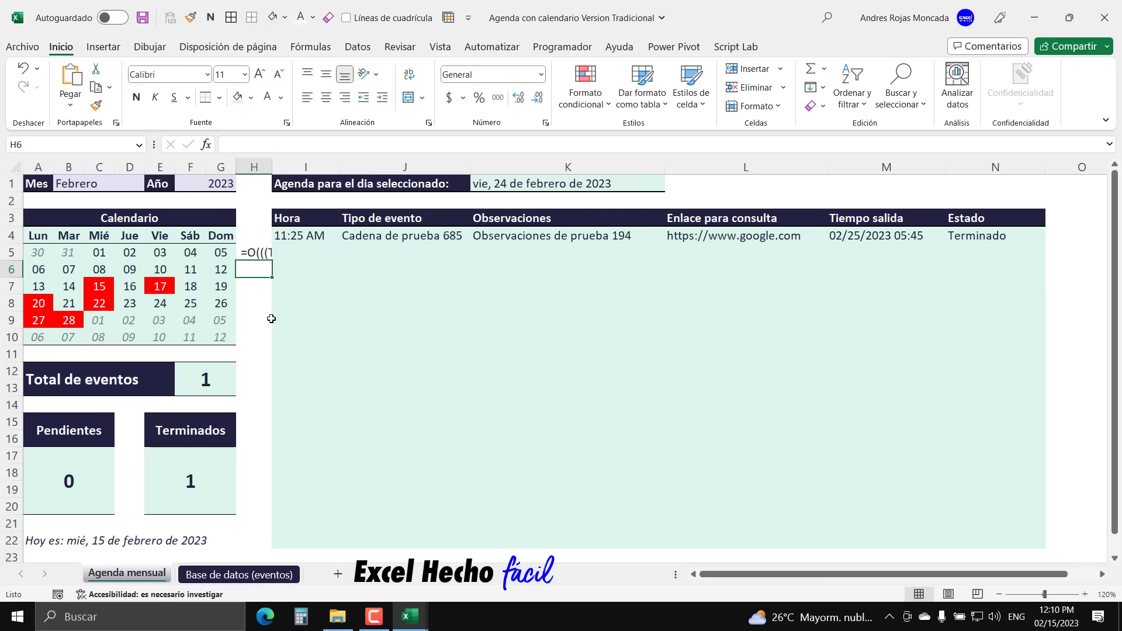
# - Start a formula in H6 with the Y function and a nested SUMAPRODUCTO as its first logical value
pyautogui.write('=')
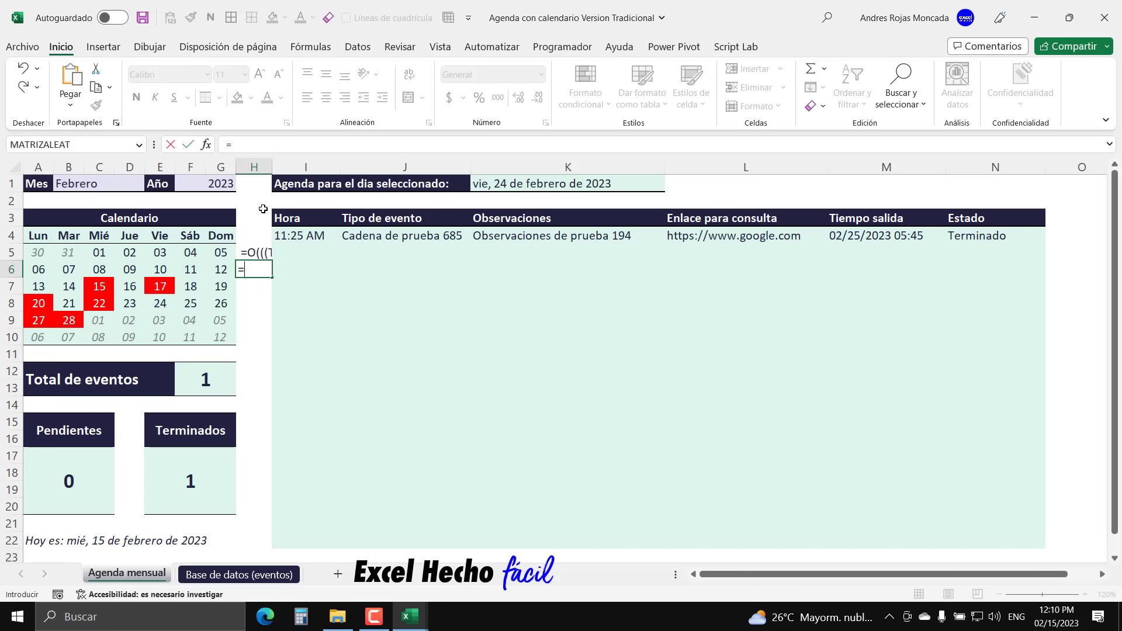
pyautogui.write('Y(')
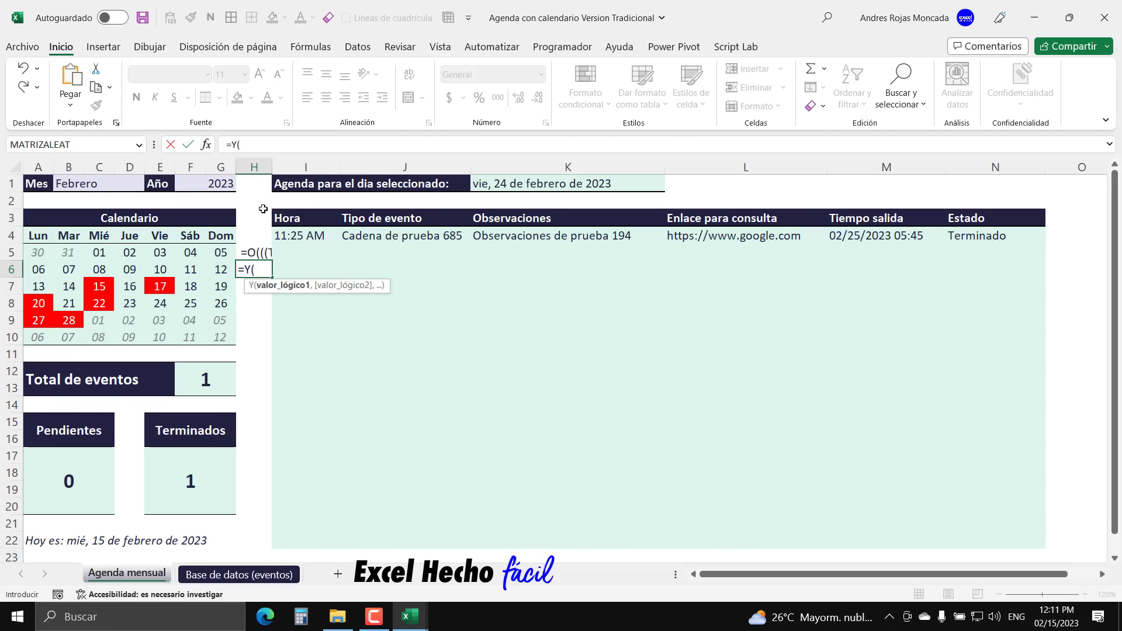
pyautogui.write('SUMA')
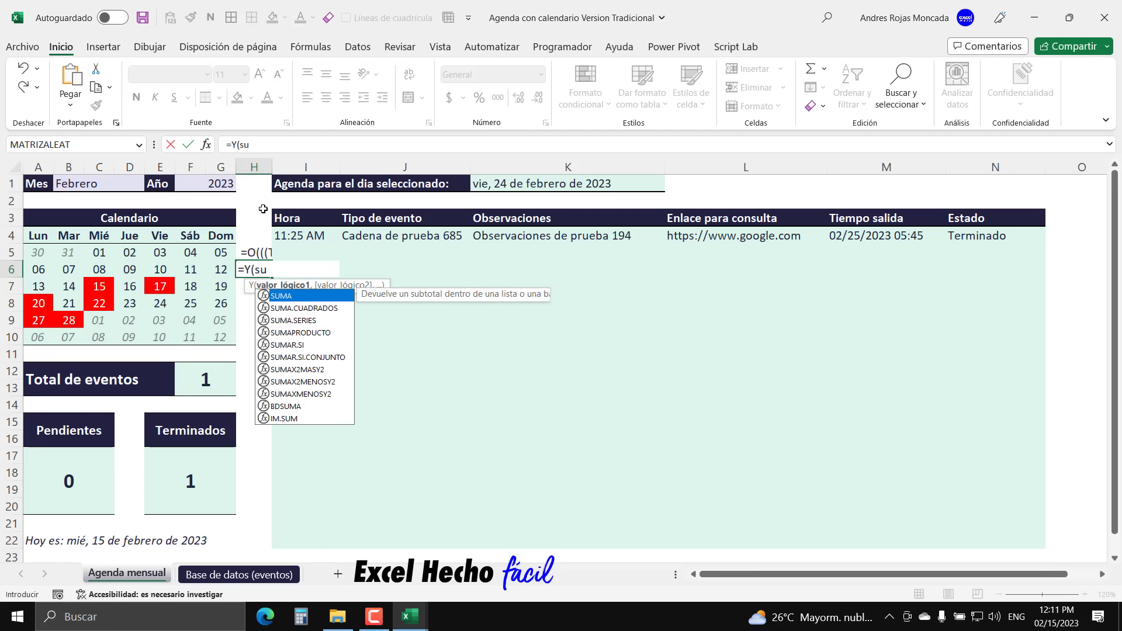
pyautogui.press('Down')
pyautogui.press('Down')
pyautogui.press('Down')
pyautogui.press('Tab')
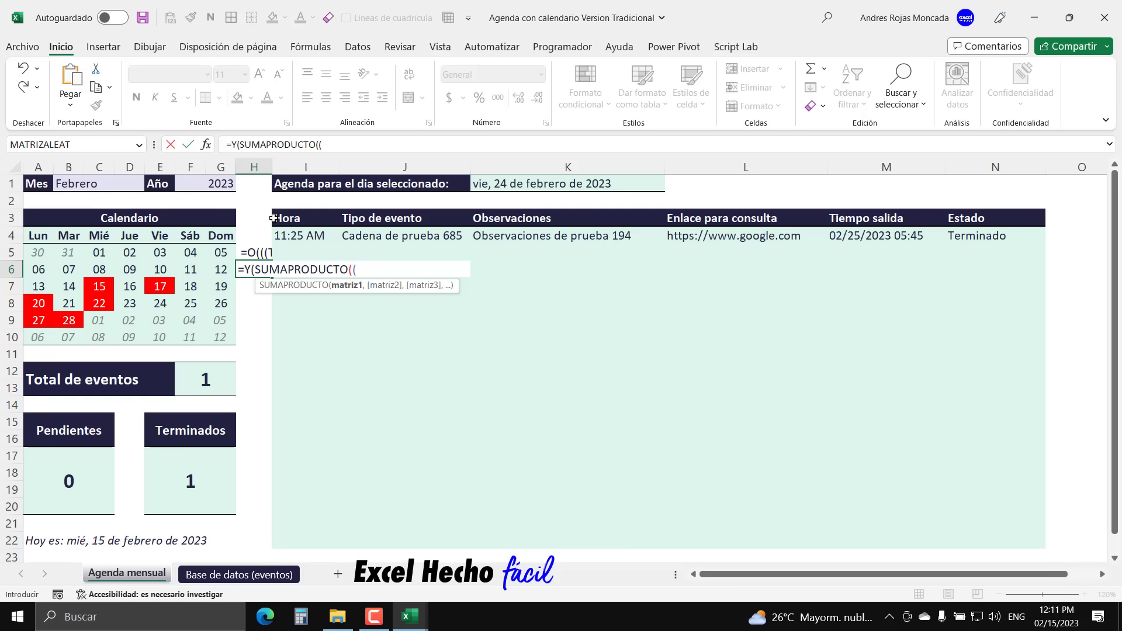
# - Add TEXTO(A5,"ddmmyyyy") inside nested parentheses as the first part of the SUMAPRODUCTO date comparison
pyautogui.write('((te')
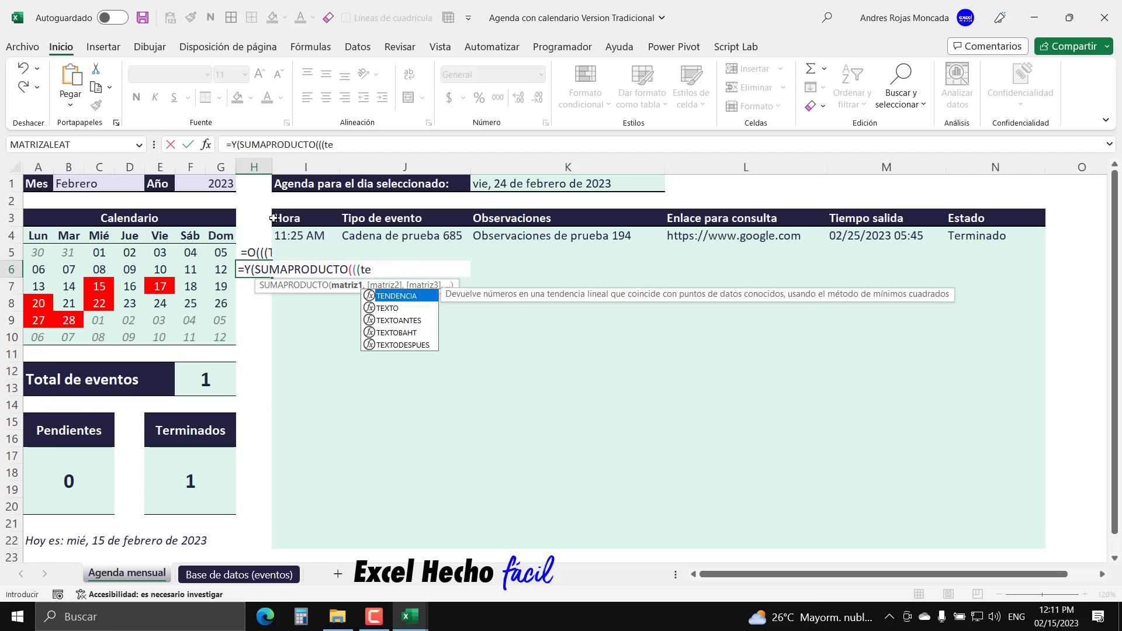
pyautogui.press('Tab')
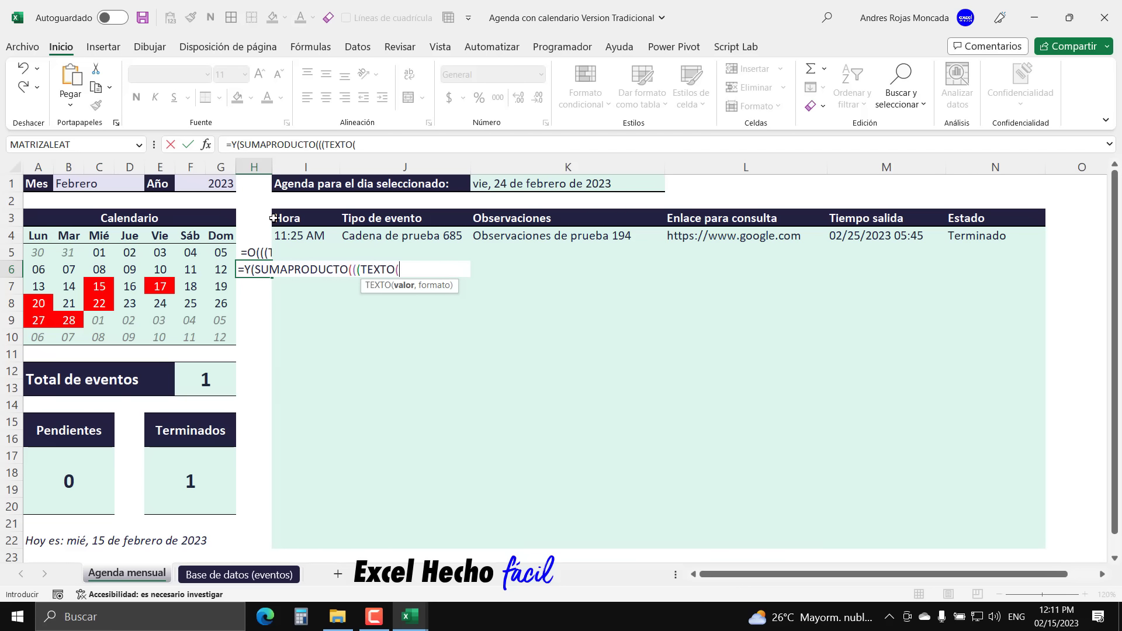
pyautogui.click(41, 253)
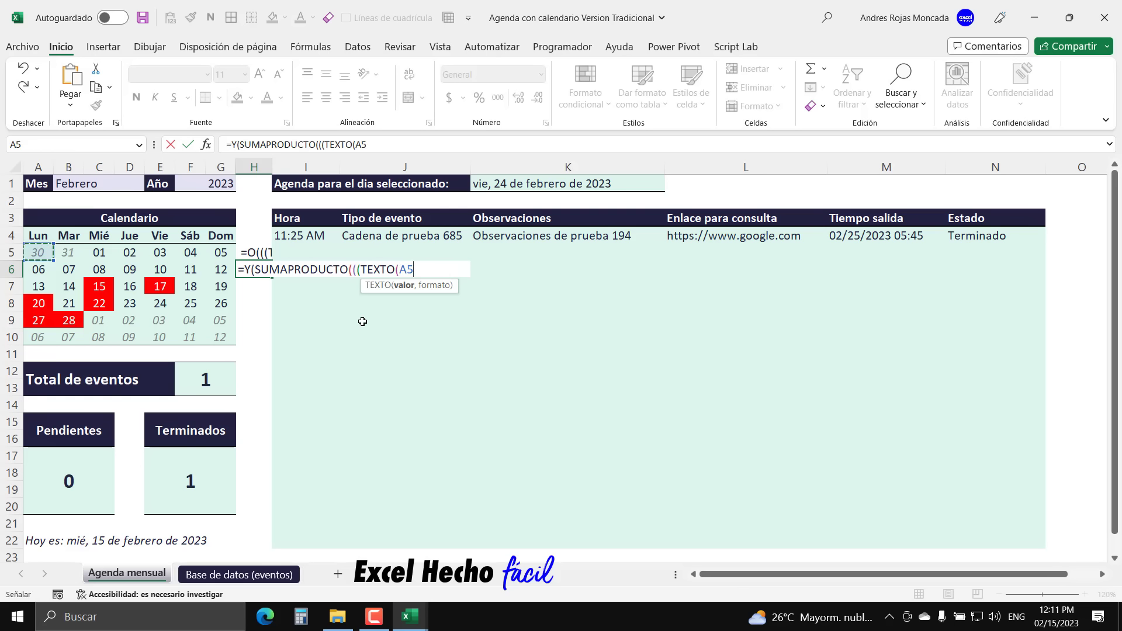
pyautogui.write(',"dd')
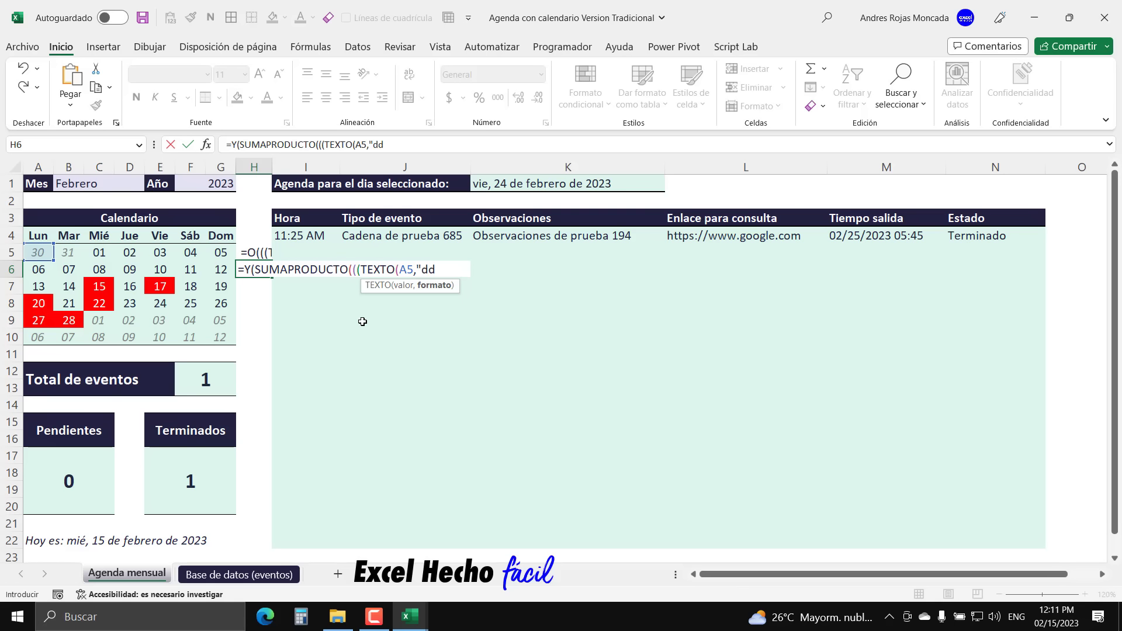
pyautogui.write('mmyyy')
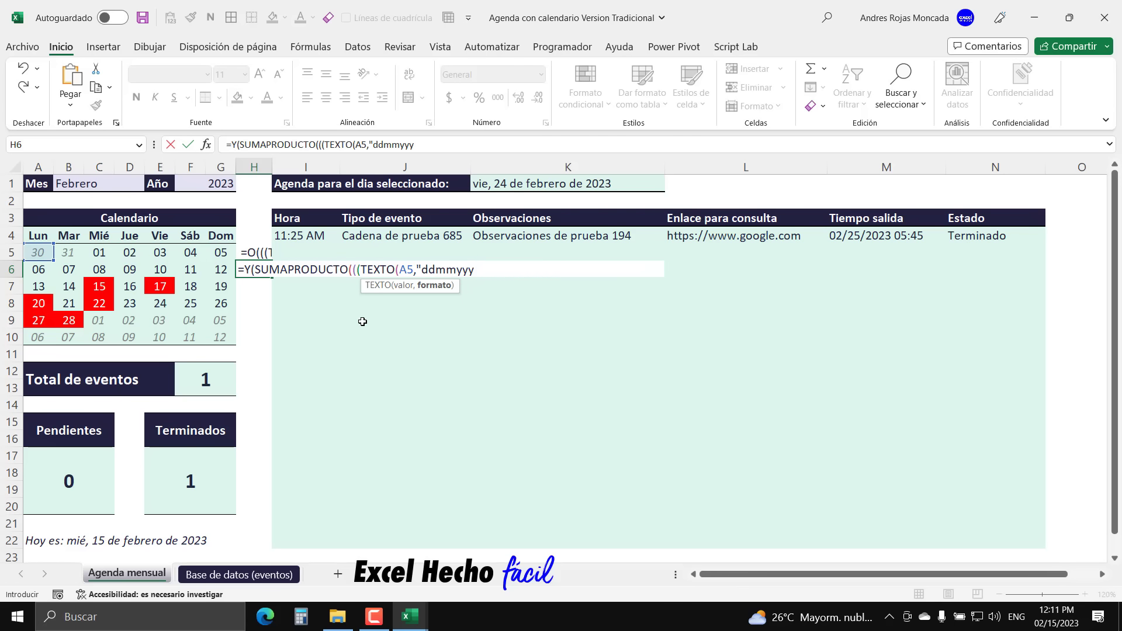
pyautogui.write('y")')
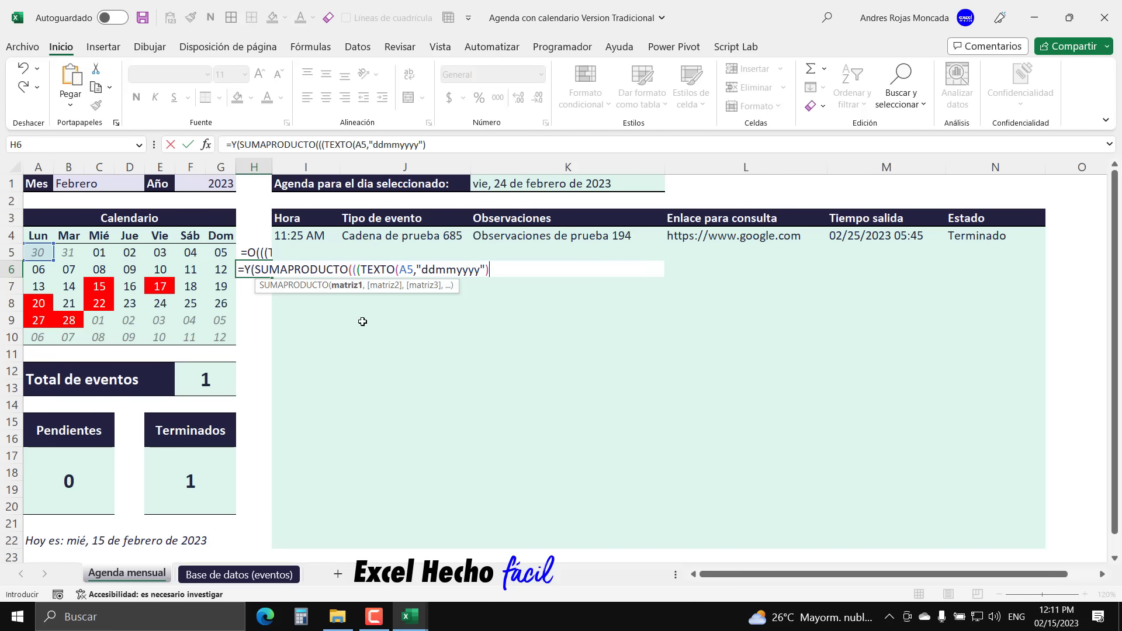
# - Compare it with TEXTO(_nFechaHora,"ddmmyyyy"), multiply the comparison by 1 and close the first SUMAPRODUCTO
pyautogui.write('=te')
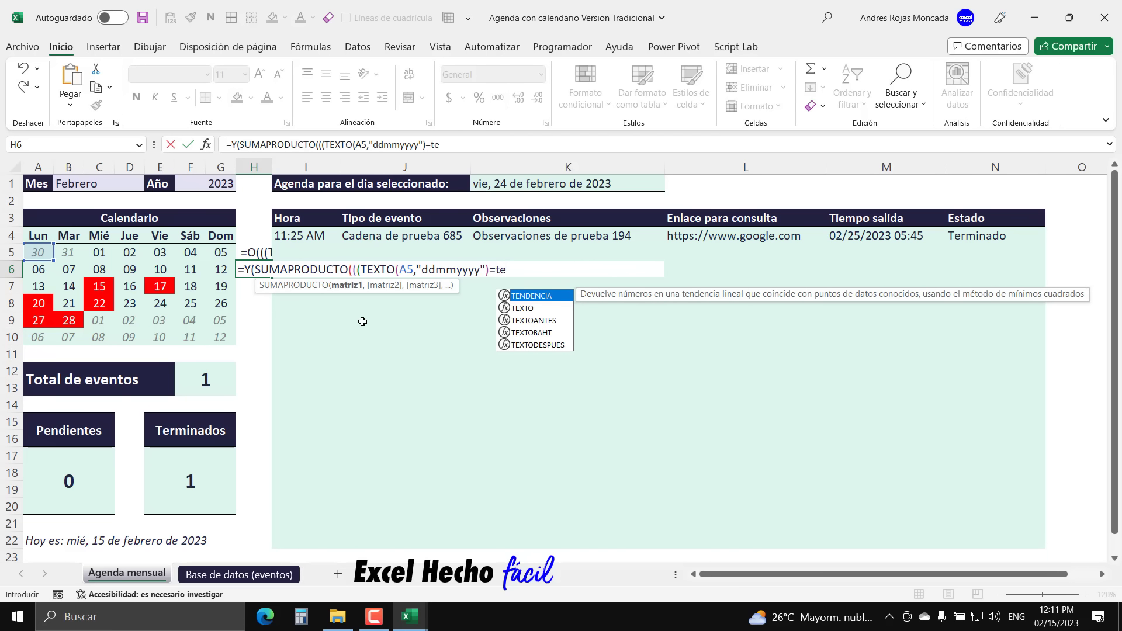
pyautogui.press('Down')
pyautogui.press('Tab')
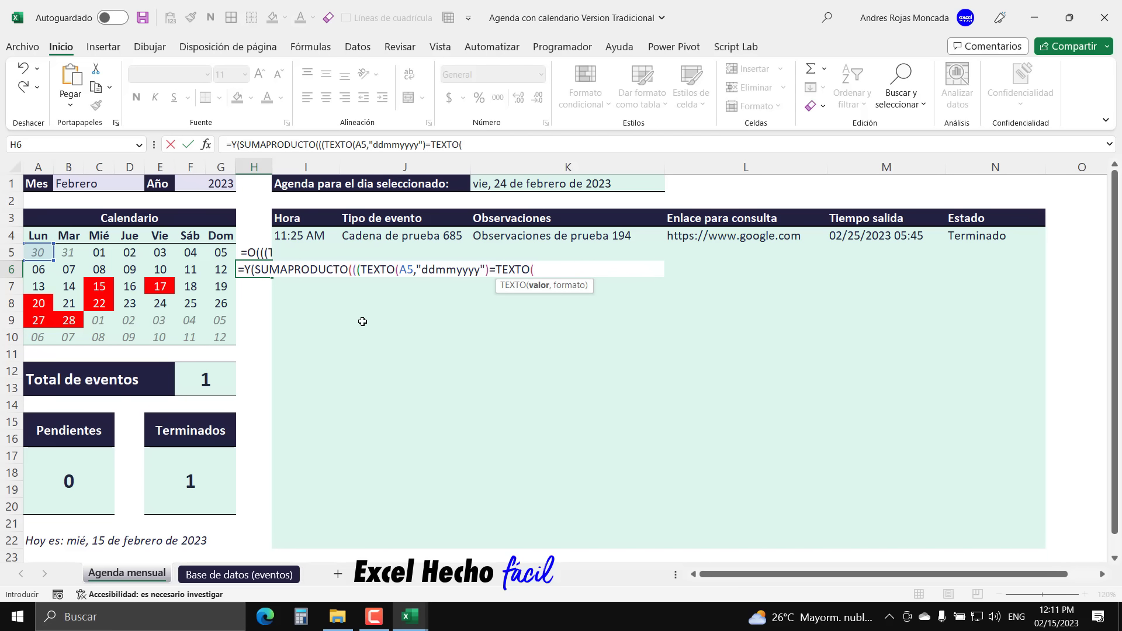
pyautogui.write('_')
pyautogui.press('Down')
pyautogui.press('Down')
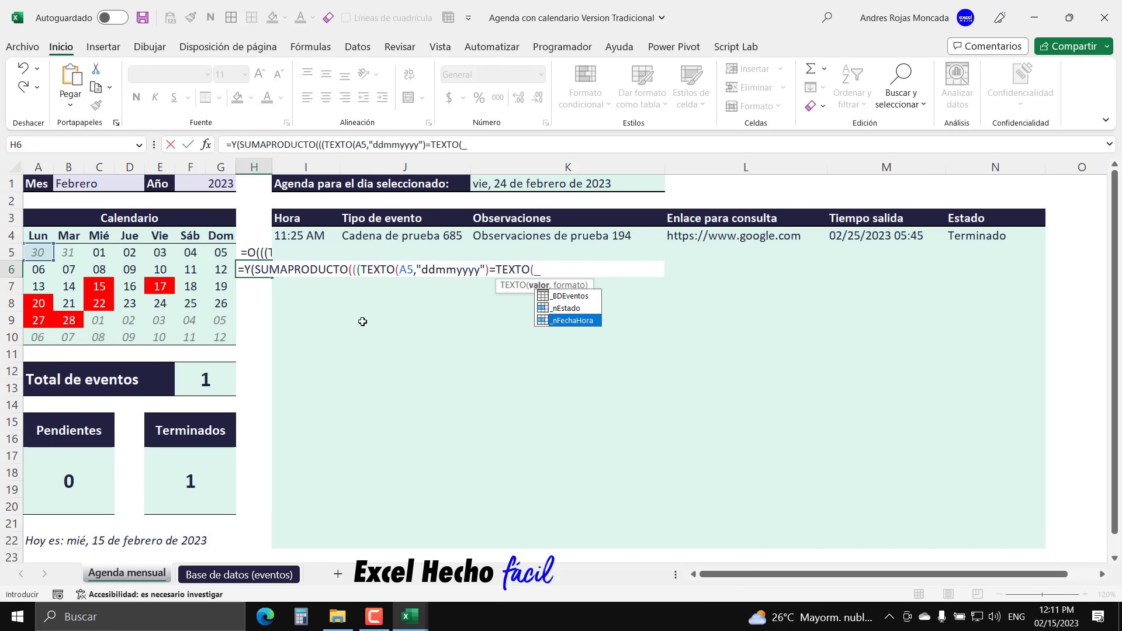
pyautogui.press('Tab')
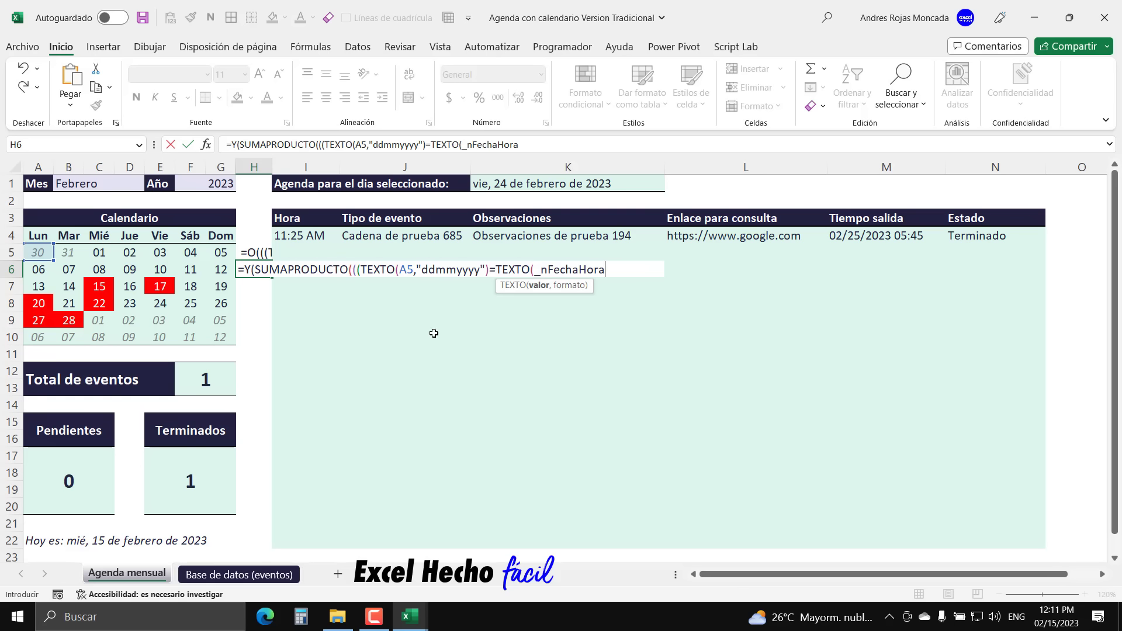
pyautogui.write(',')
pyautogui.moveTo(480, 269); pyautogui.dragTo(456, 270)
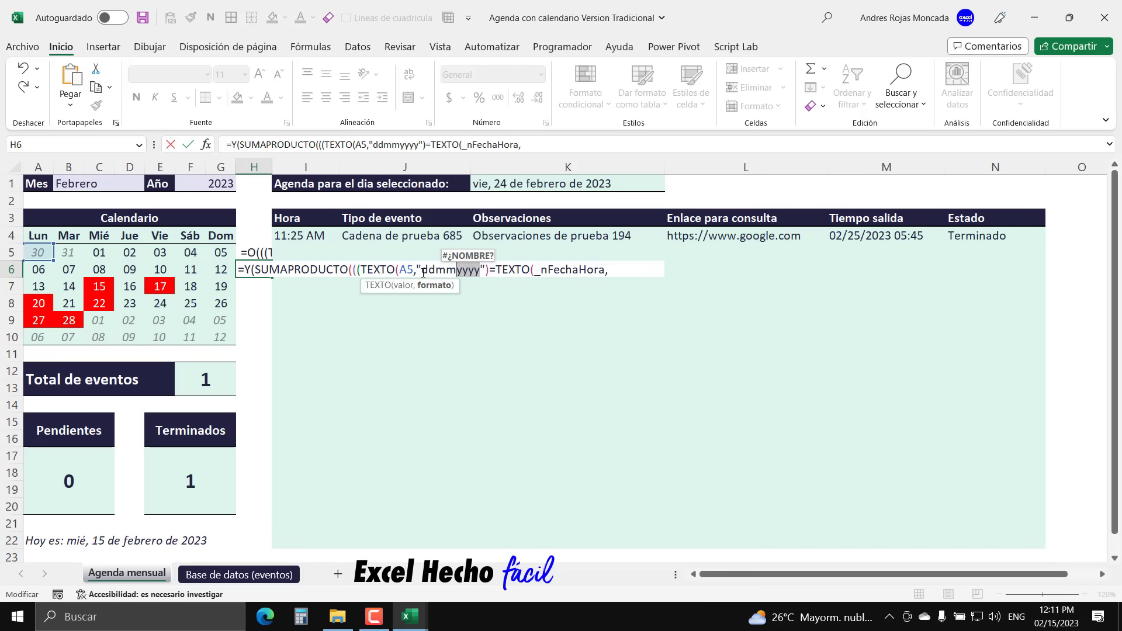
pyautogui.click(621, 270)
pyautogui.write('"ddmmyyyy"))*1)')
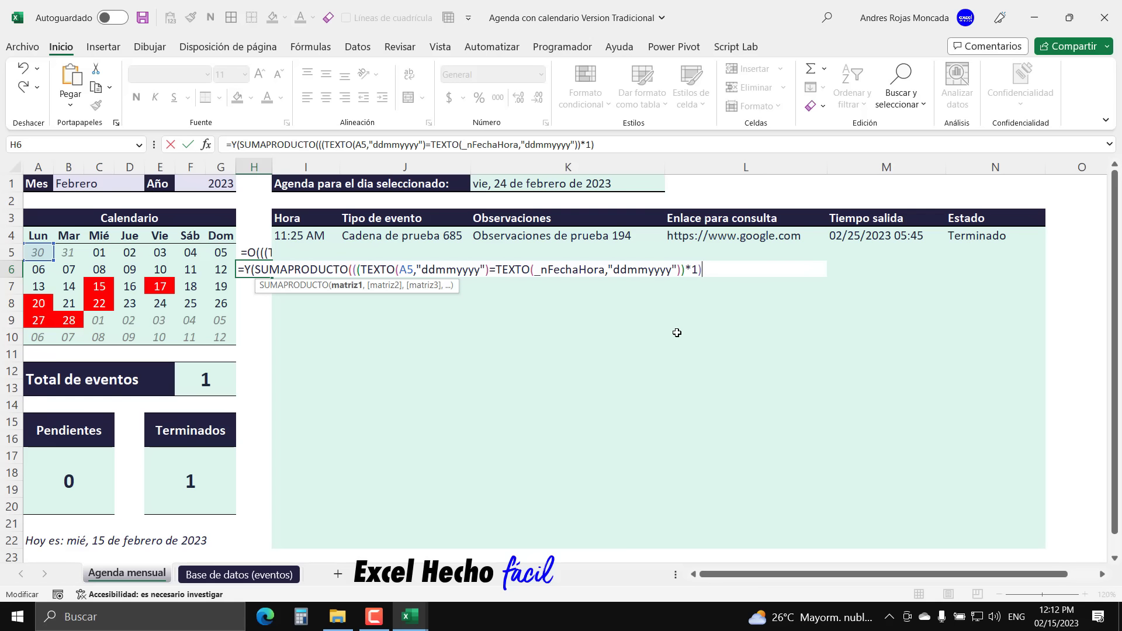
pyautogui.write(')')
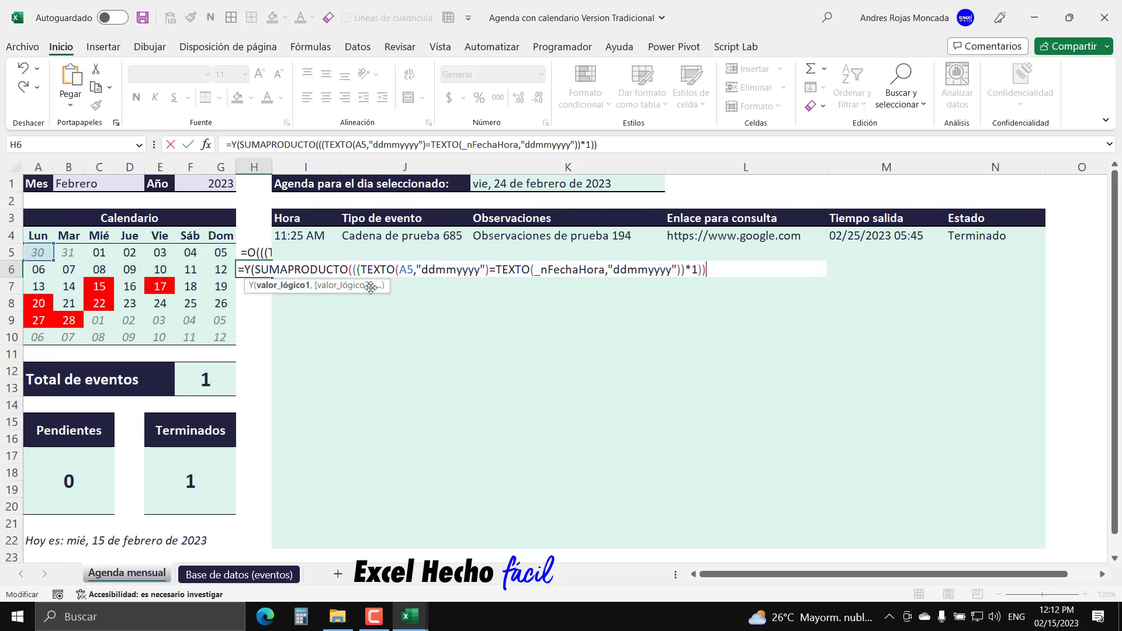
# - Evaluate the first SUMAPRODUCTO expression in place to check its result, restoring the formula text
pyautogui.moveTo(255, 269); pyautogui.dragTo(707, 270)
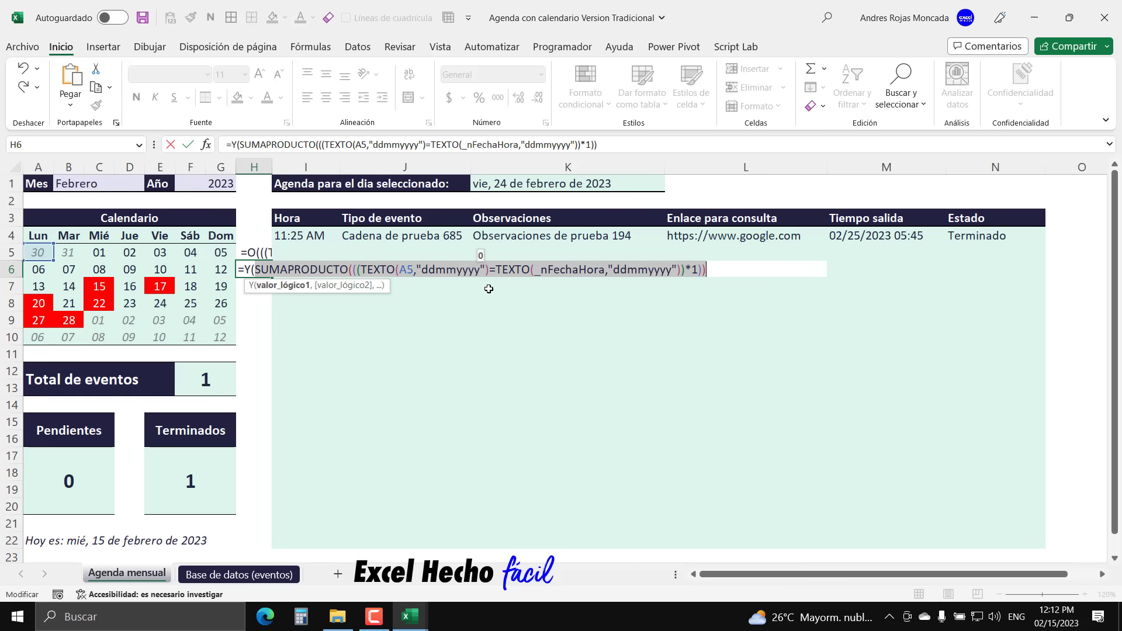
pyautogui.press('F9')
pyautogui.hotkey('ctrl', 'z')
pyautogui.click(713, 270)
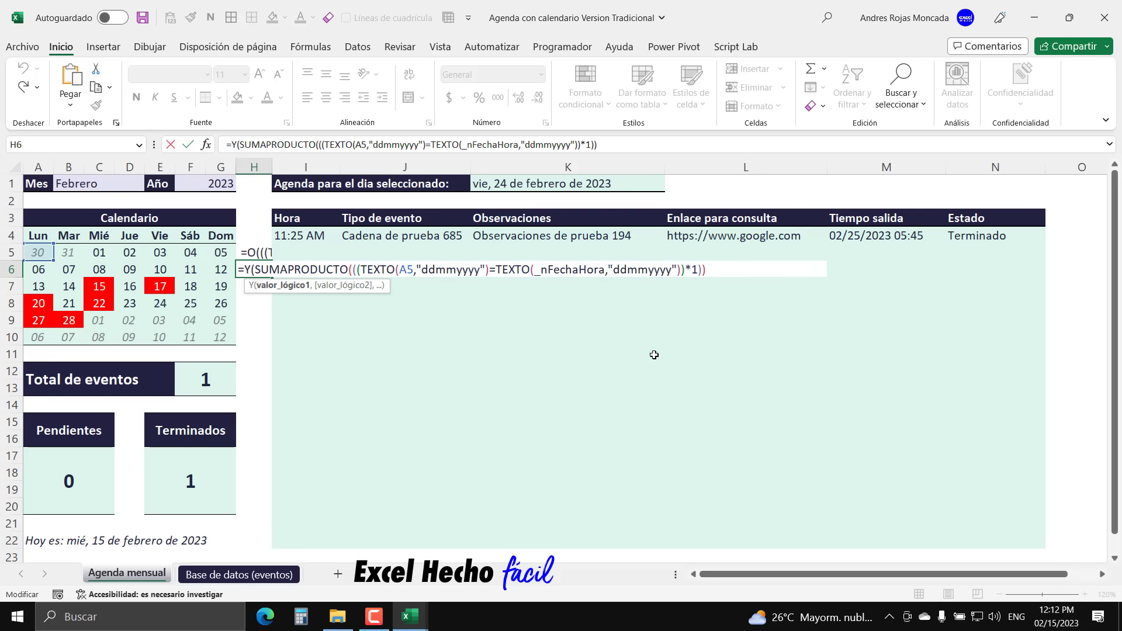
# - Equate the first SUMAPRODUCTO to a second one that begins with ((TEXTO(A5,"ddmmyyyy")
pyautogui.write('=sum')
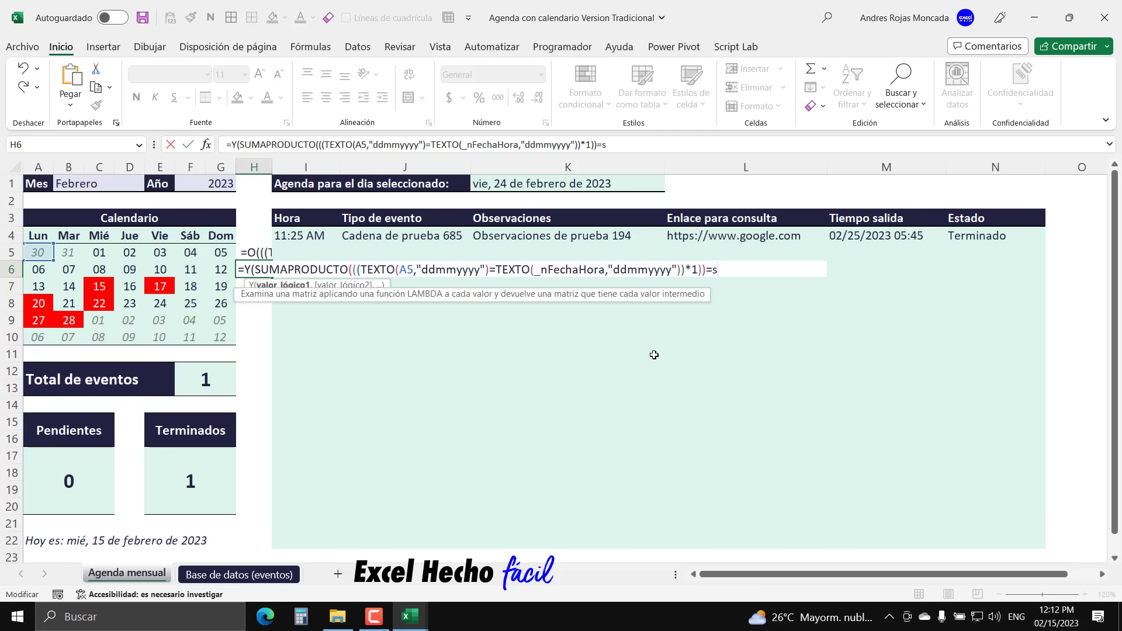
pyautogui.press('Down')
pyautogui.press('Down')
pyautogui.press('Tab')
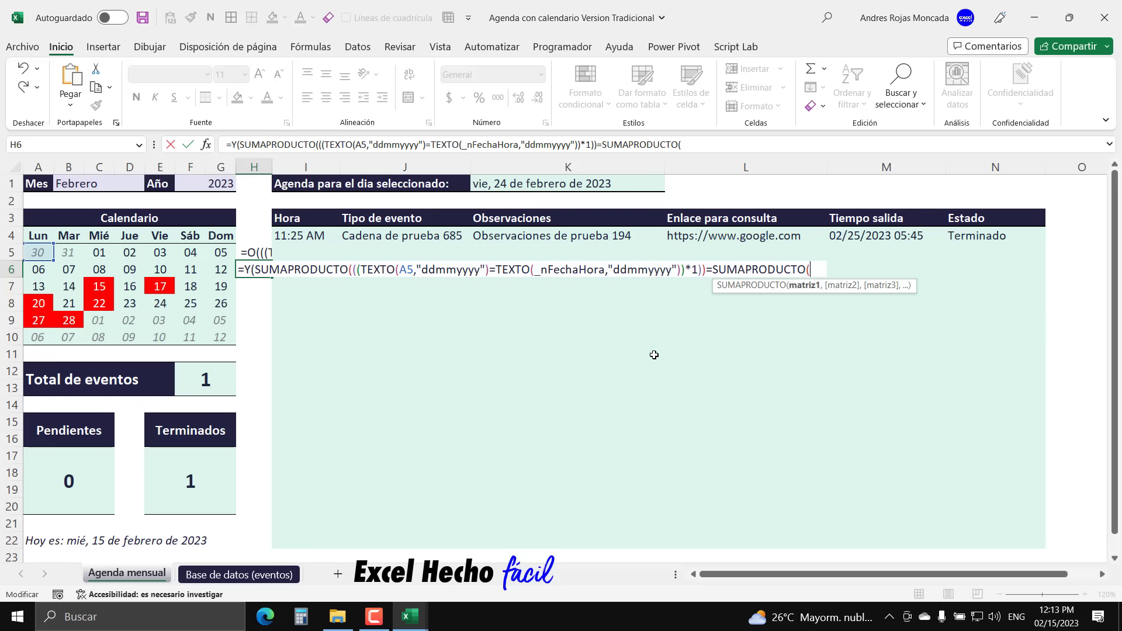
pyautogui.write('((tex')
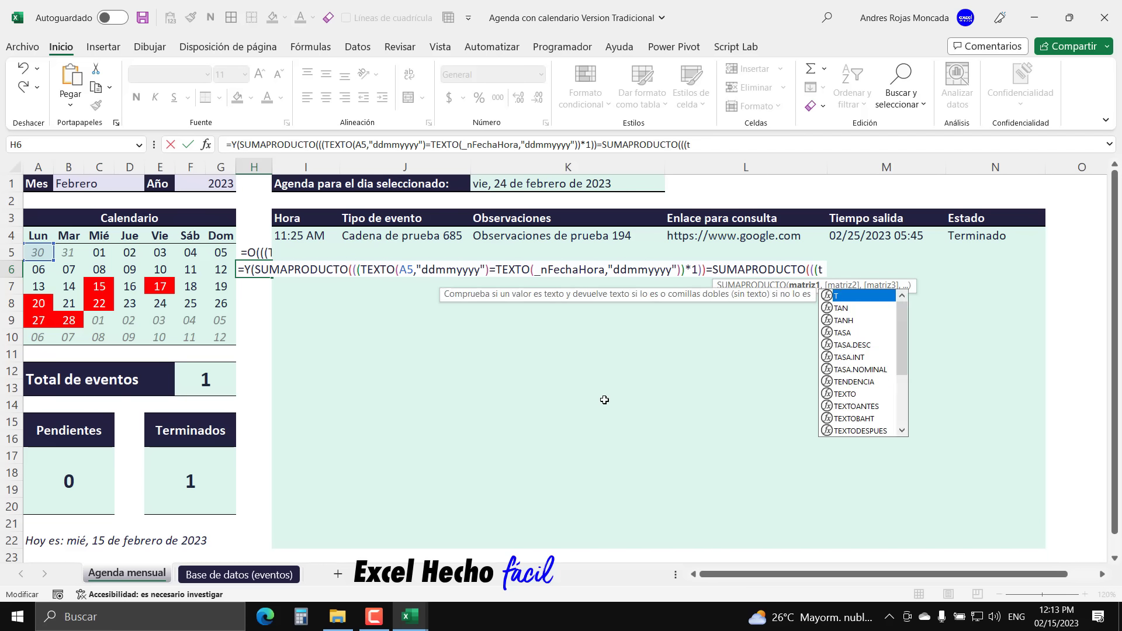
pyautogui.press('Tab')
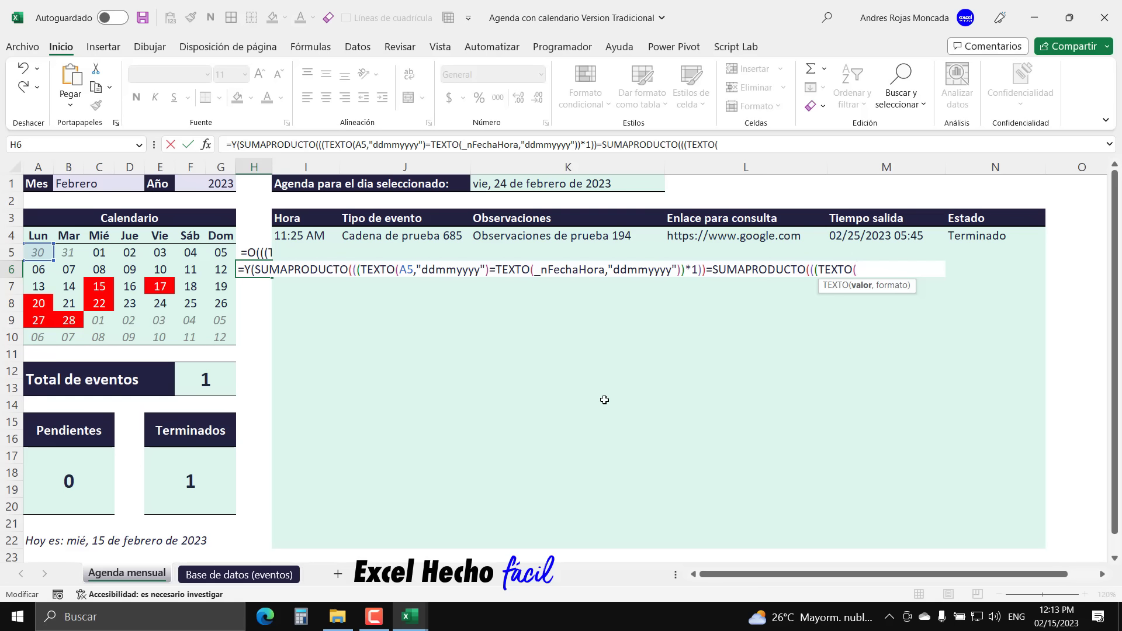
pyautogui.click(45, 249)
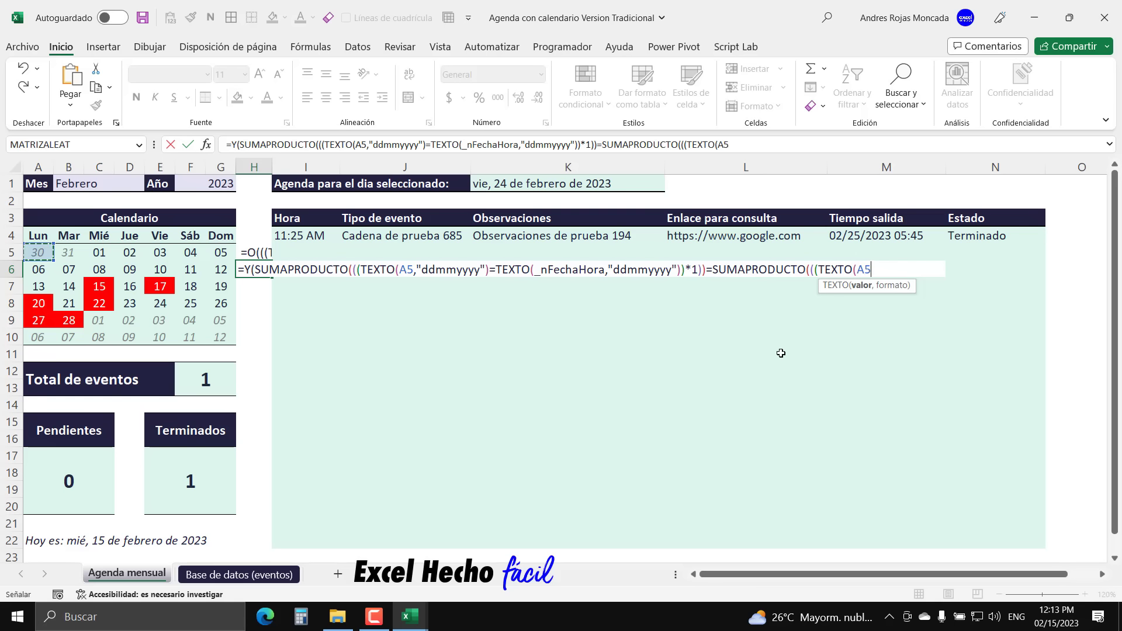
pyautogui.write(',')
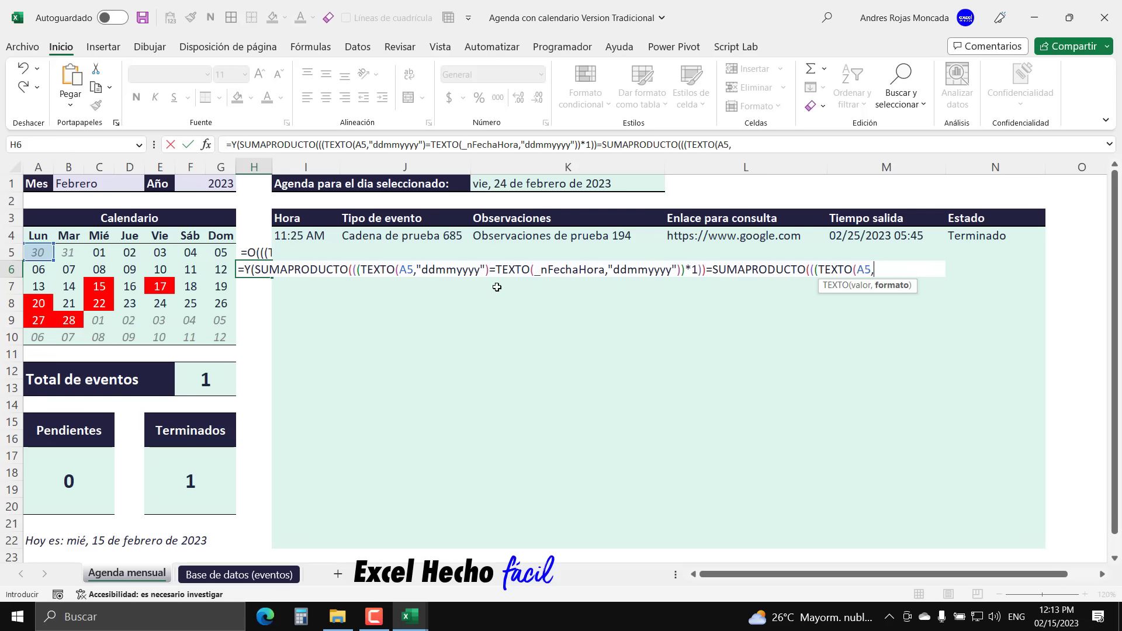
pyautogui.moveTo(487, 269); pyautogui.dragTo(417, 270)
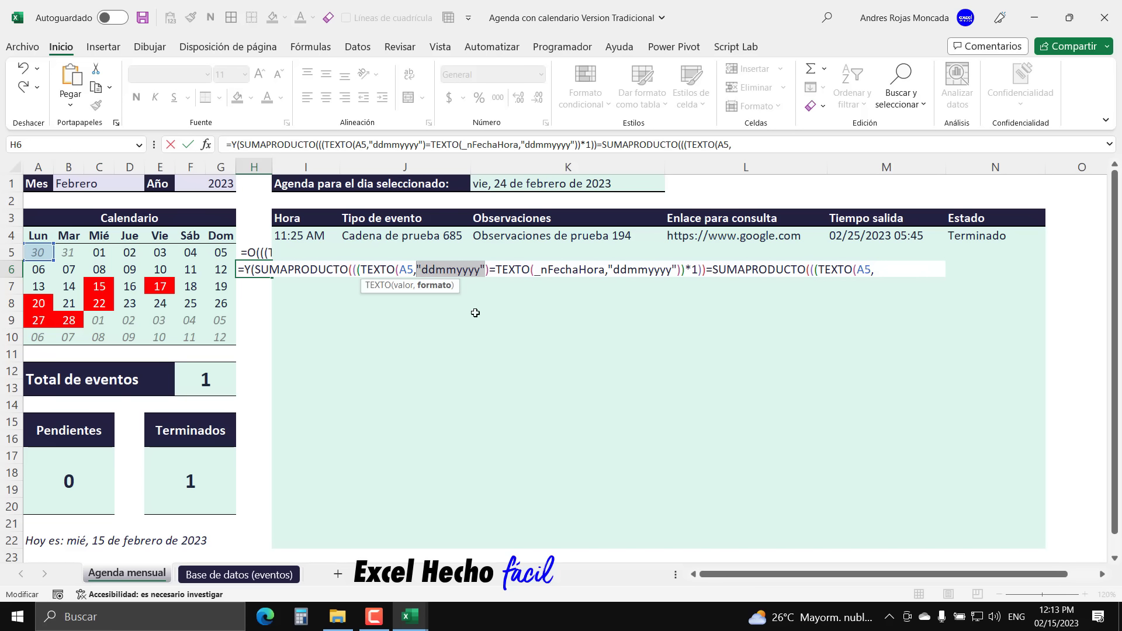
pyautogui.press('End')
pyautogui.hotkey('ctrl', 'v')
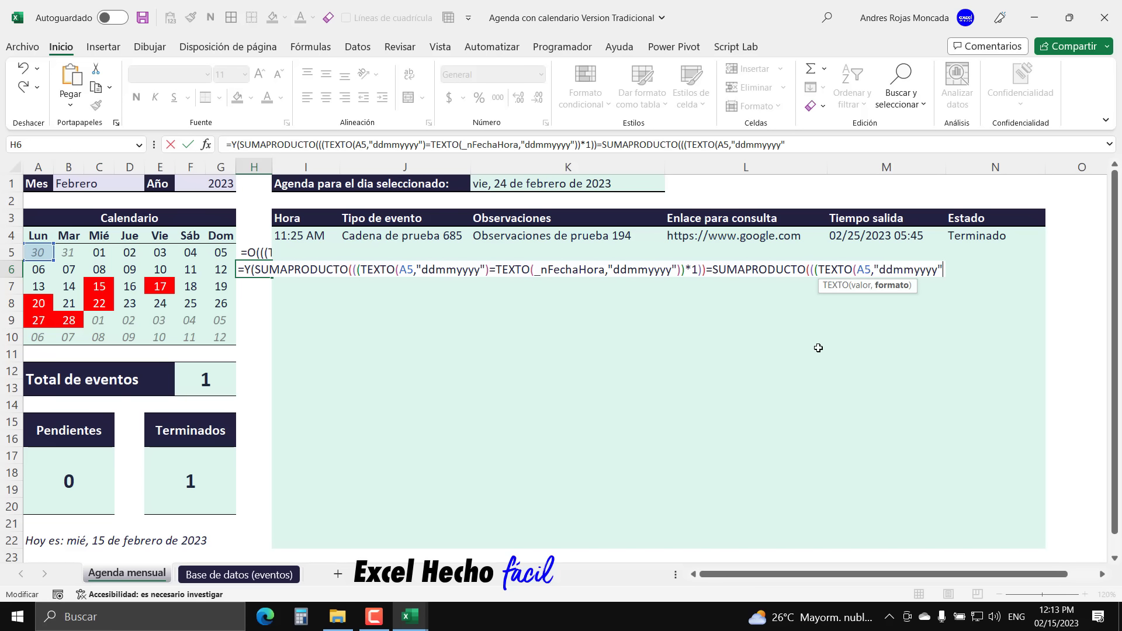
pyautogui.write(')')
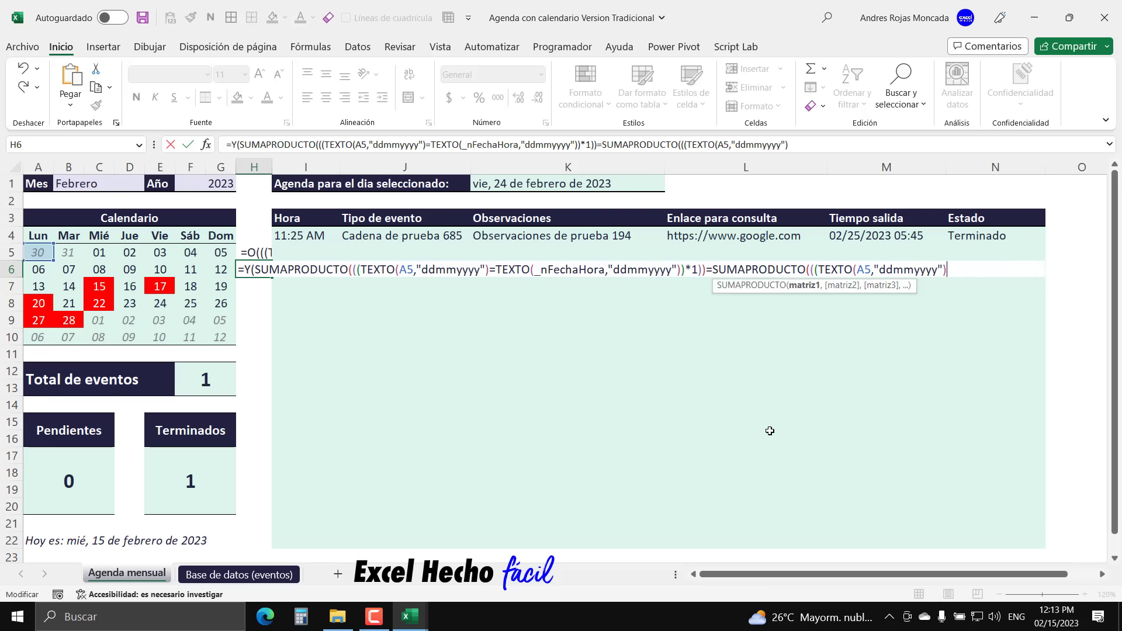
# - Complete the second date comparison with =TEXTO(_nFechaHora,"ddmmyyyy") multiplied by 1, followed by a multiplication sign
pyautogui.write('=TEXTO(')
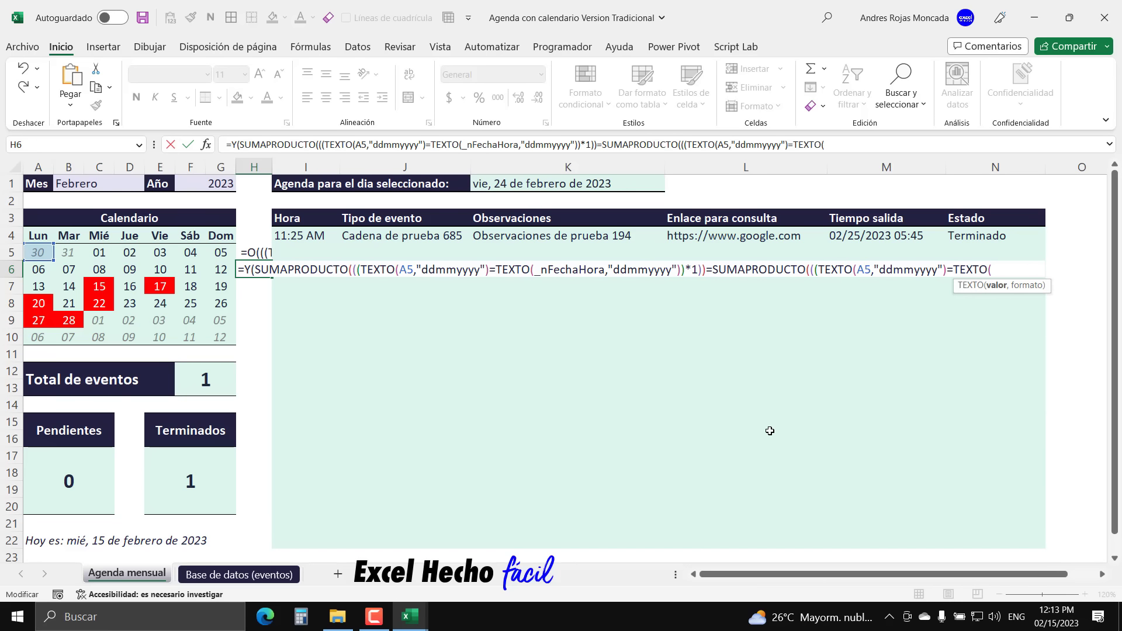
pyautogui.write('_')
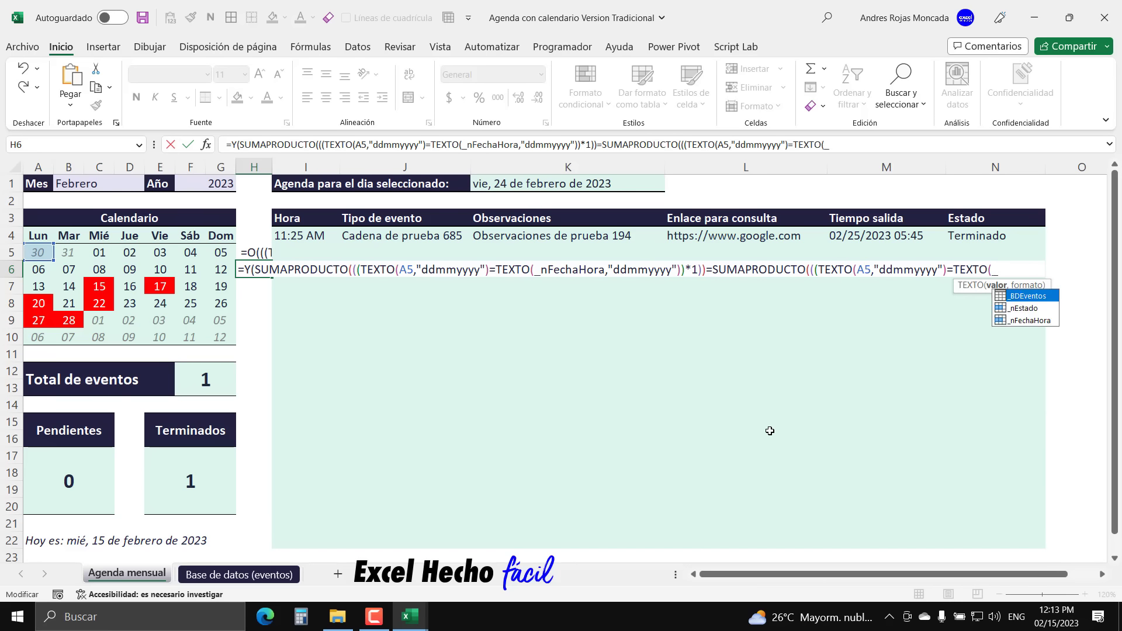
pyautogui.press('Down')
pyautogui.press('Down')
pyautogui.press('Tab')
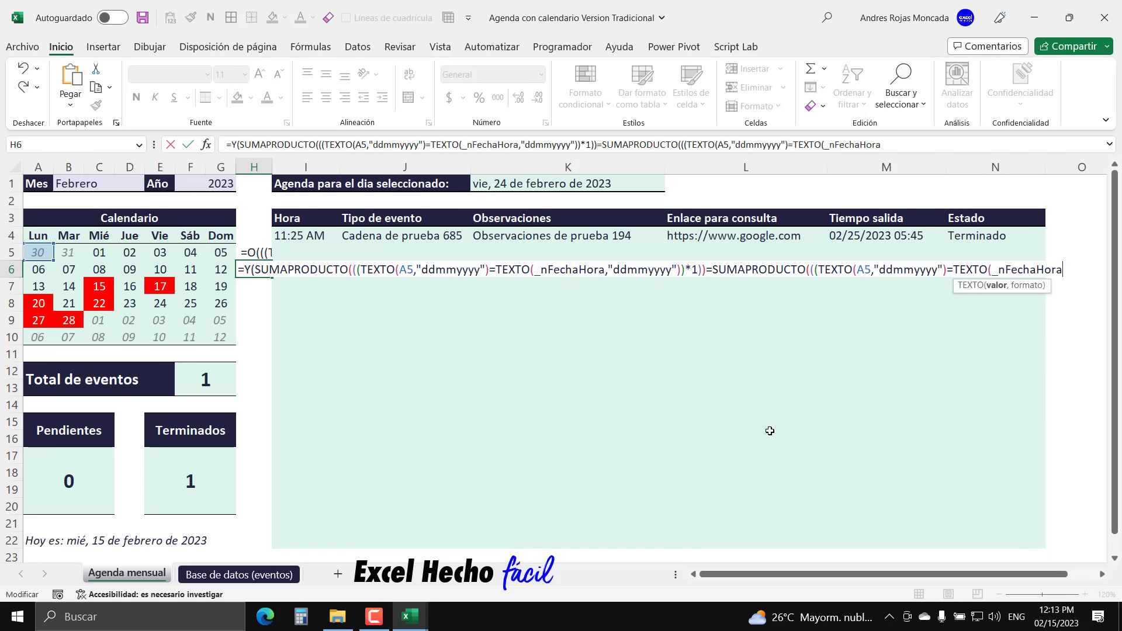
pyautogui.write(',')
pyautogui.hotkey('ctrl', 'v')
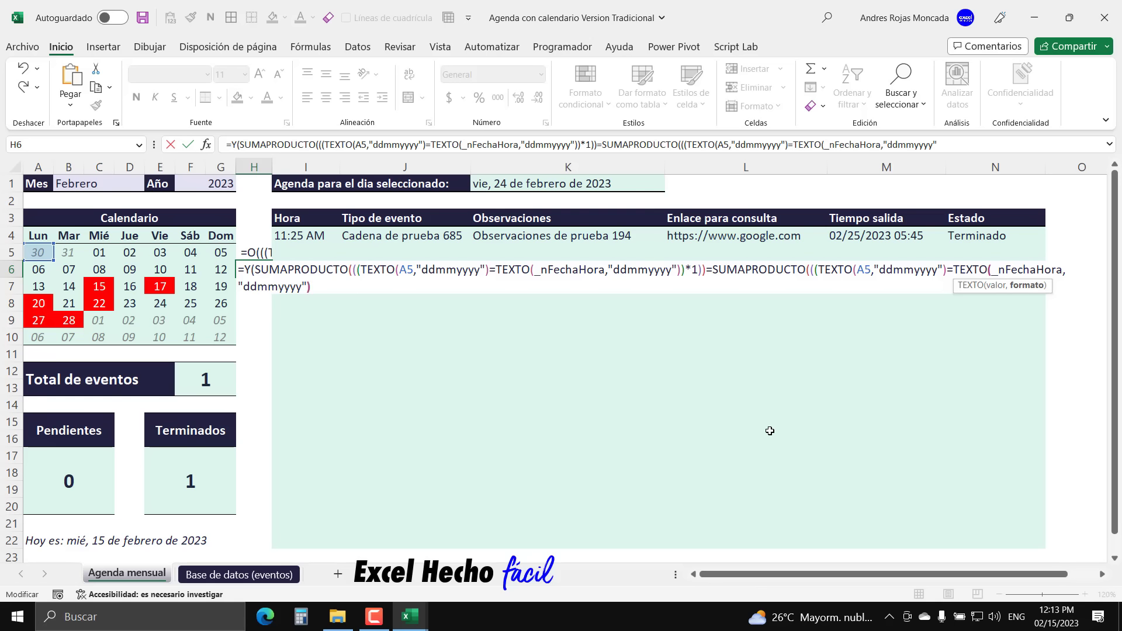
pyautogui.write('))')
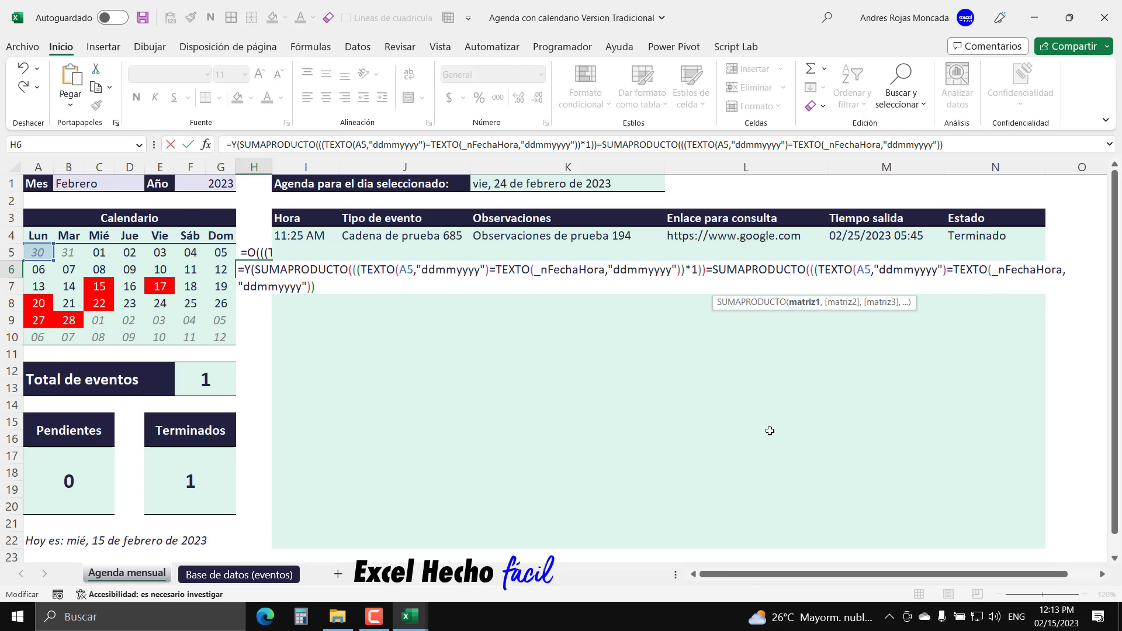
pyautogui.write('*1)*')
# - Begin the second factor of the second SUMAPRODUCTO with ((_nEstado
pyautogui.write('((_')
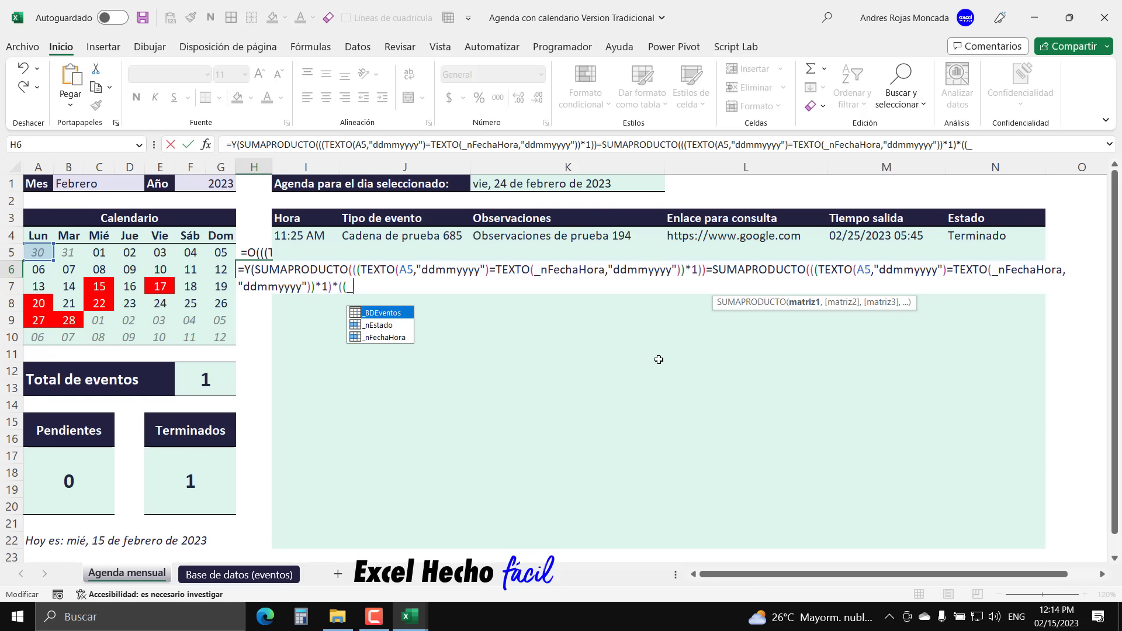
pyautogui.press('Down')
pyautogui.press('Tab')
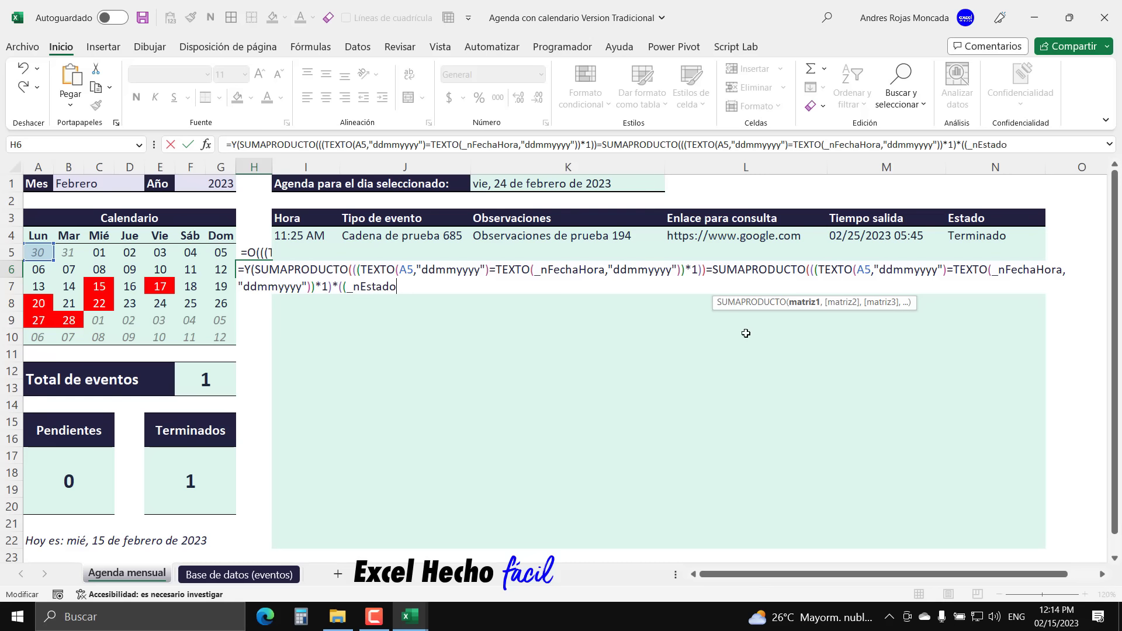
# - Evaluate the _nEstado name in place to check its values, restoring the formula text
pyautogui.moveTo(348, 291); pyautogui.dragTo(398, 291)
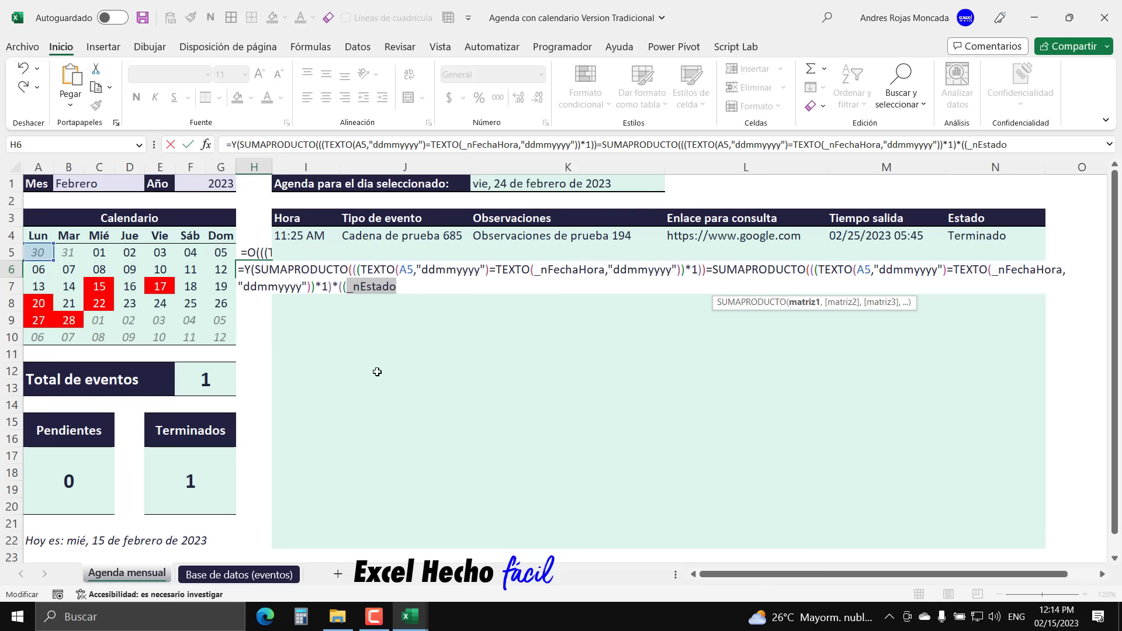
pyautogui.press('F9')
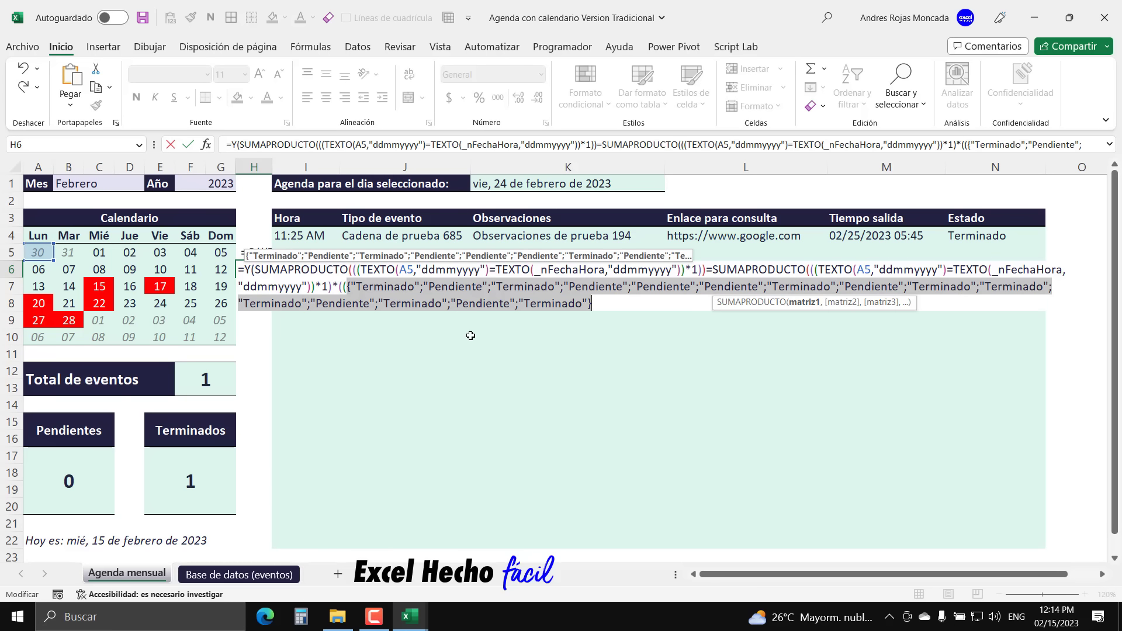
pyautogui.hotkey('ctrl', 'z')
pyautogui.click(410, 288)
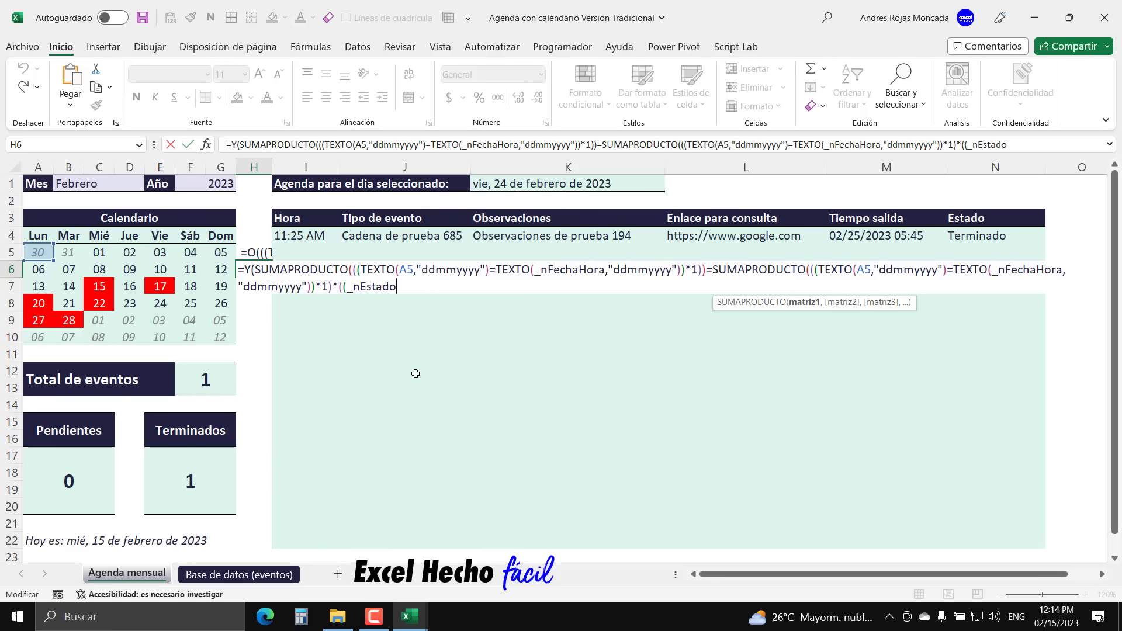
# - Compare _nEstado with "Terminado", multiply the comparison by 1 and close the second SUMAPRODUCTO
pyautogui.write('="Terminado"')
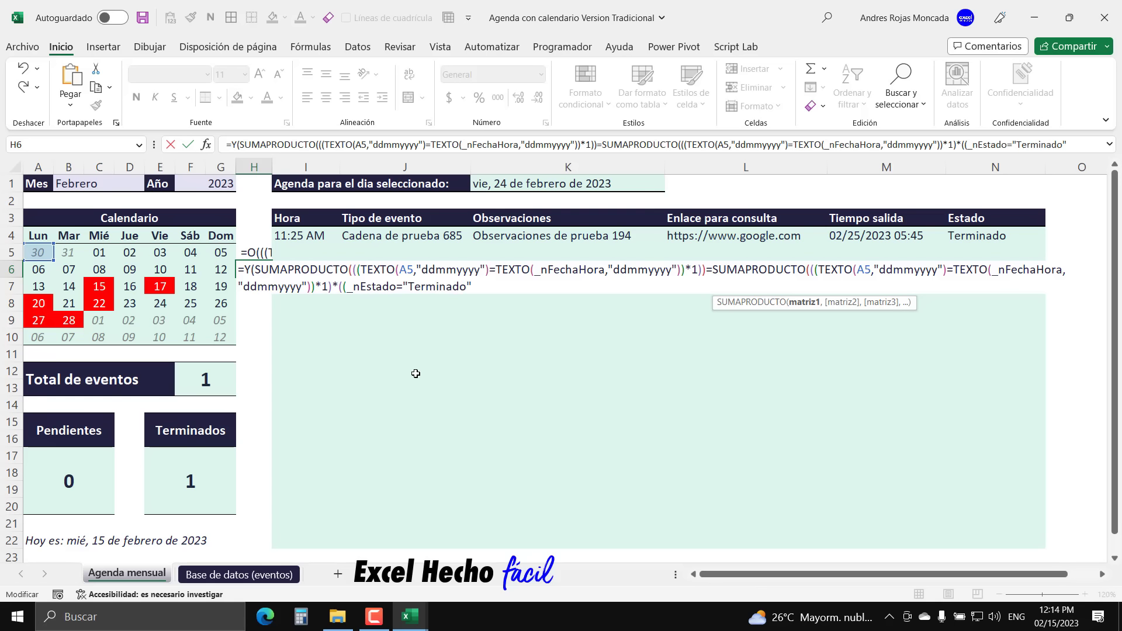
pyautogui.write(')*1)')
pyautogui.write(')')
pyautogui.press('BackSpace')
pyautogui.write(')*1')
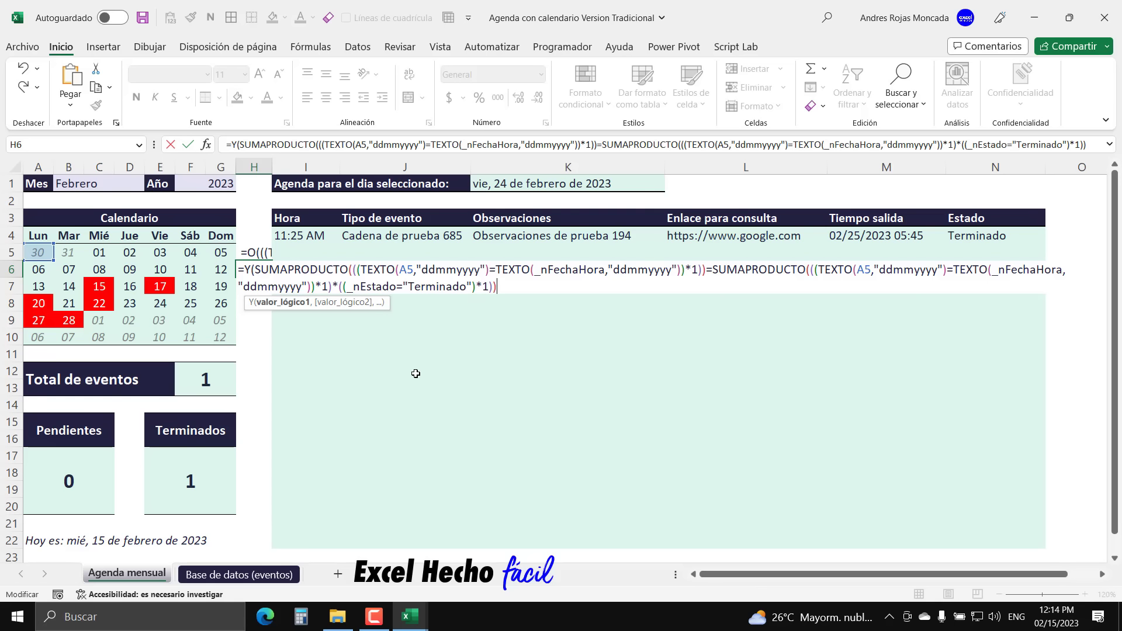
# - Start the second logical argument of the Y function with a third SUMAPRODUCTO
pyautogui.write(',')
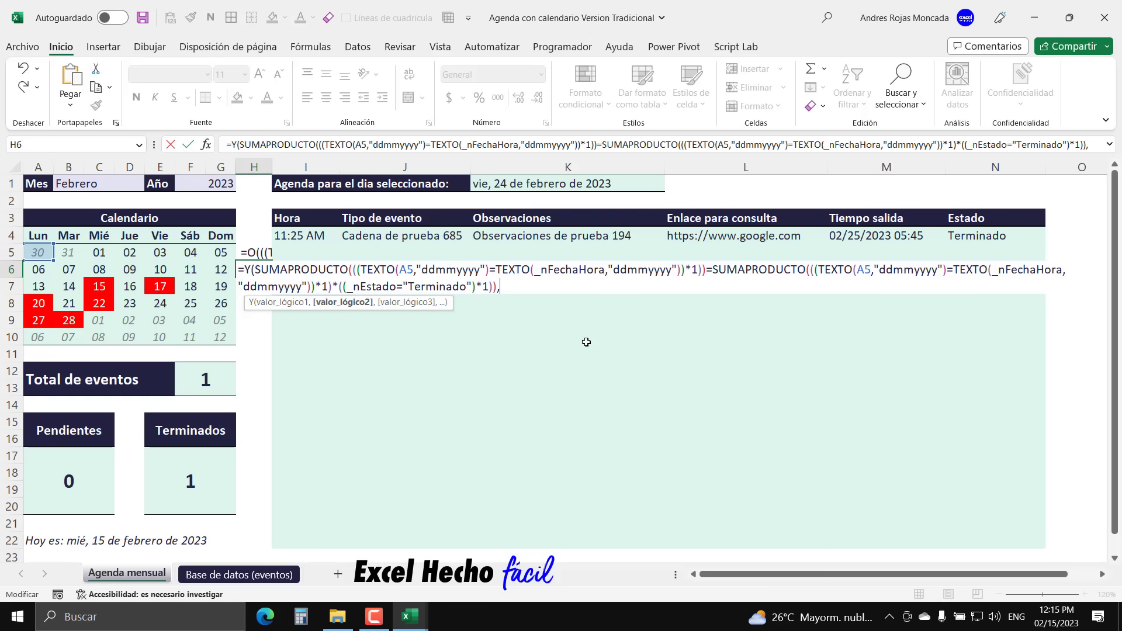
pyautogui.write('sum')
pyautogui.press('Down')
pyautogui.press('Down')
pyautogui.press('Down')
pyautogui.press('Tab')
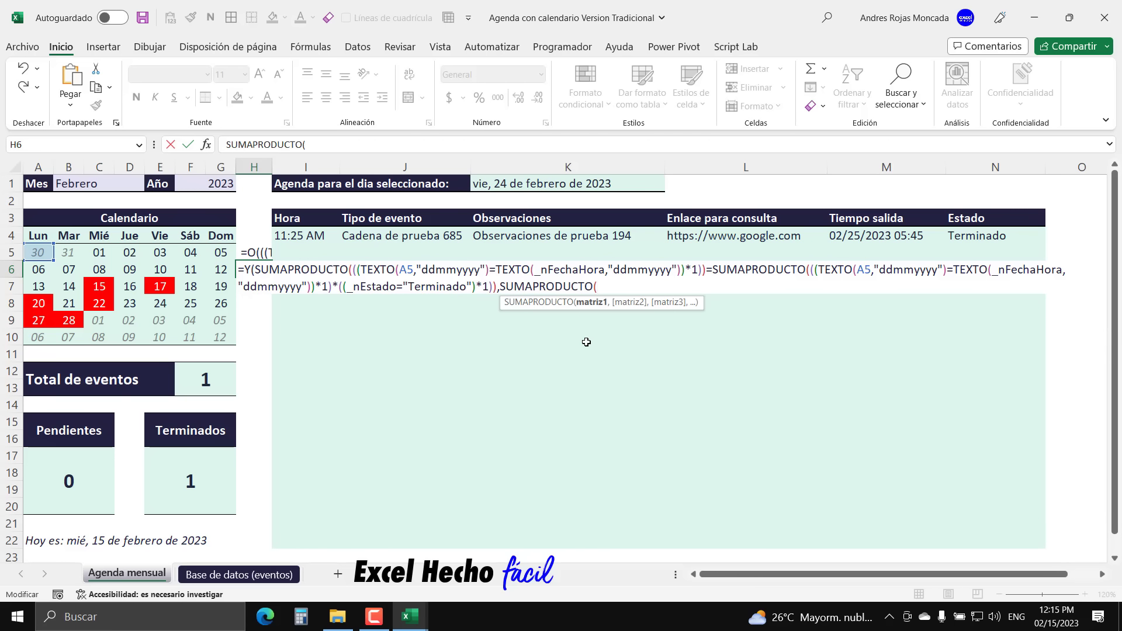
# - Begin the third SUMAPRODUCTO's array with ((TEXTO(A5,"ddmmyyyy")
pyautogui.write('((')
pyautogui.write('texto')
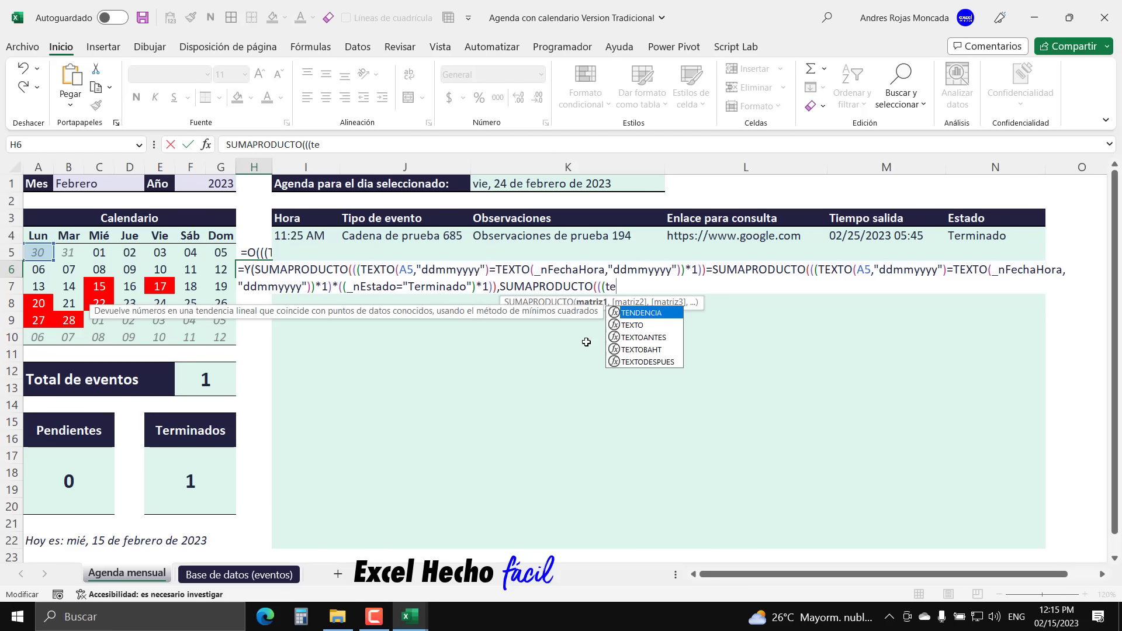
pyautogui.press('Tab')
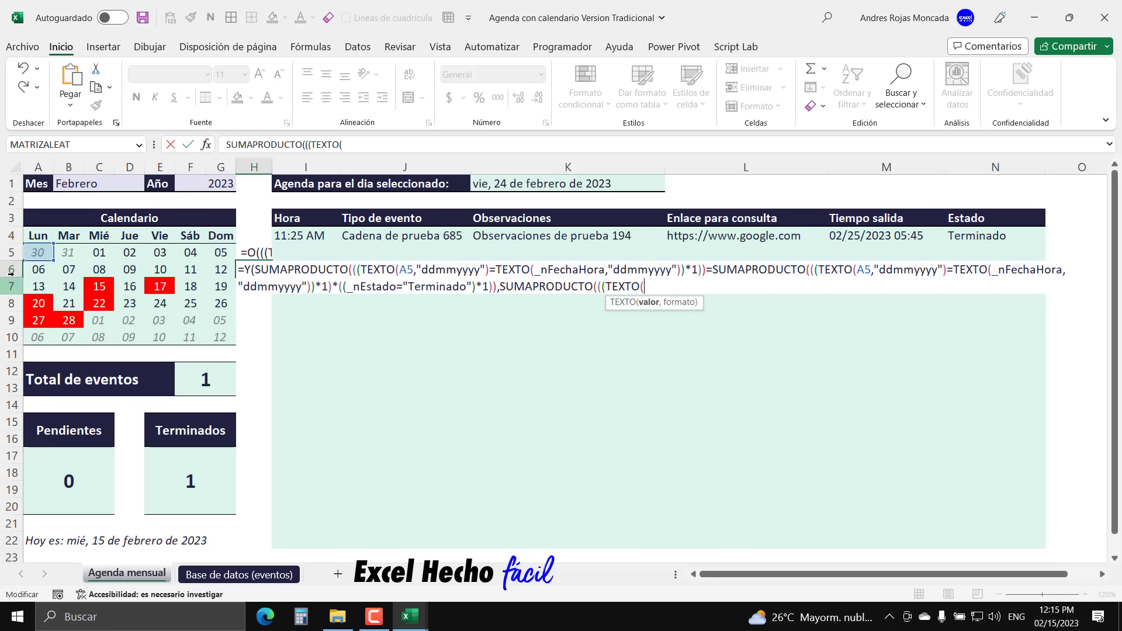
pyautogui.click(45, 252)
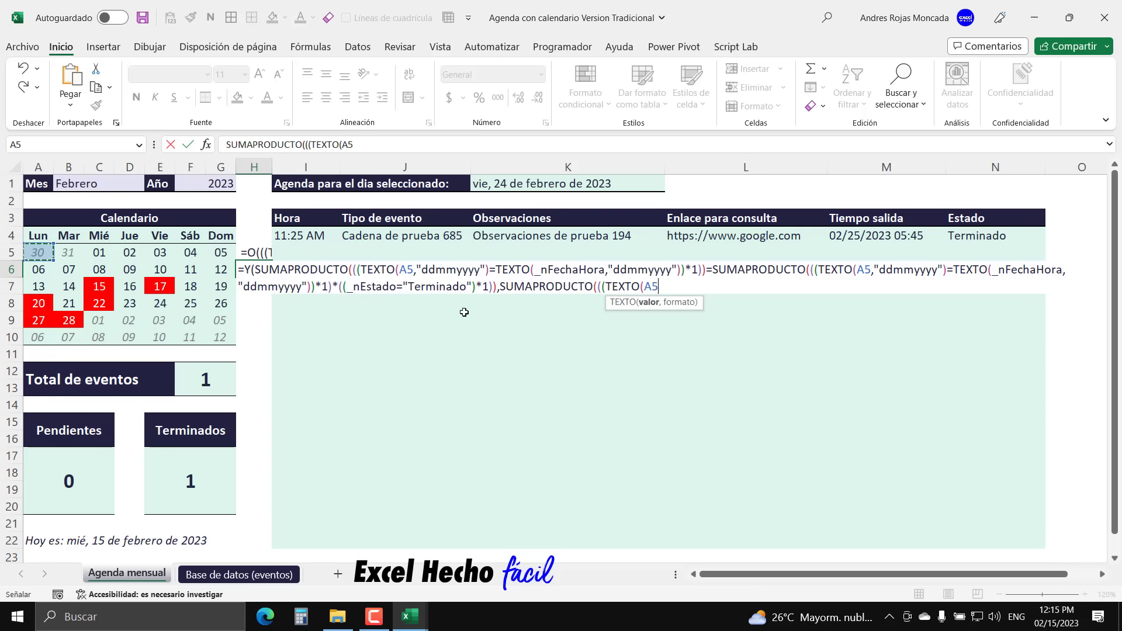
pyautogui.write(',"ddmmyyyy"')
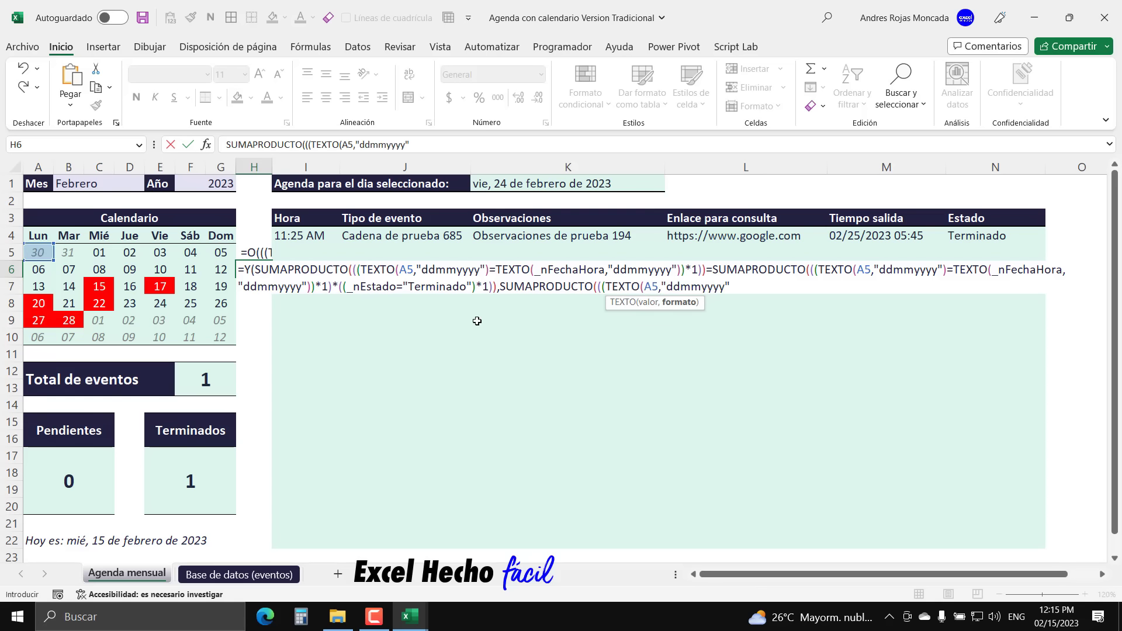
pyautogui.write(')')
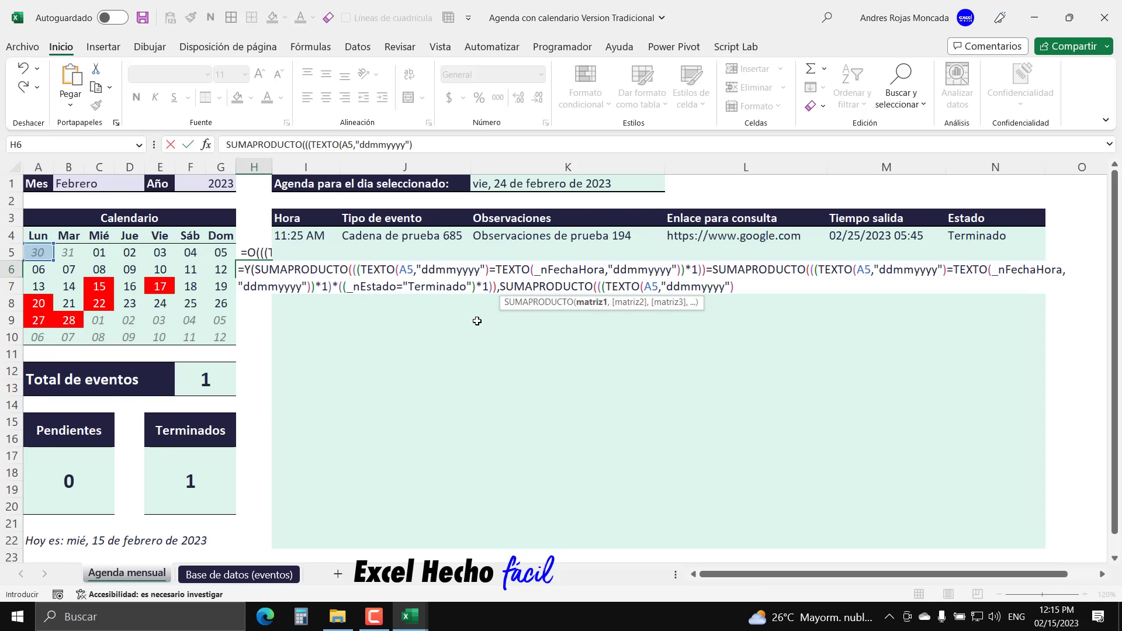
# - Compare the third SUMAPRODUCTO's date text with TEXTO(_nFechaHora,"ddmmyyyy") and multiply the comparison by 1
pyautogui.write('=TEXTO(')
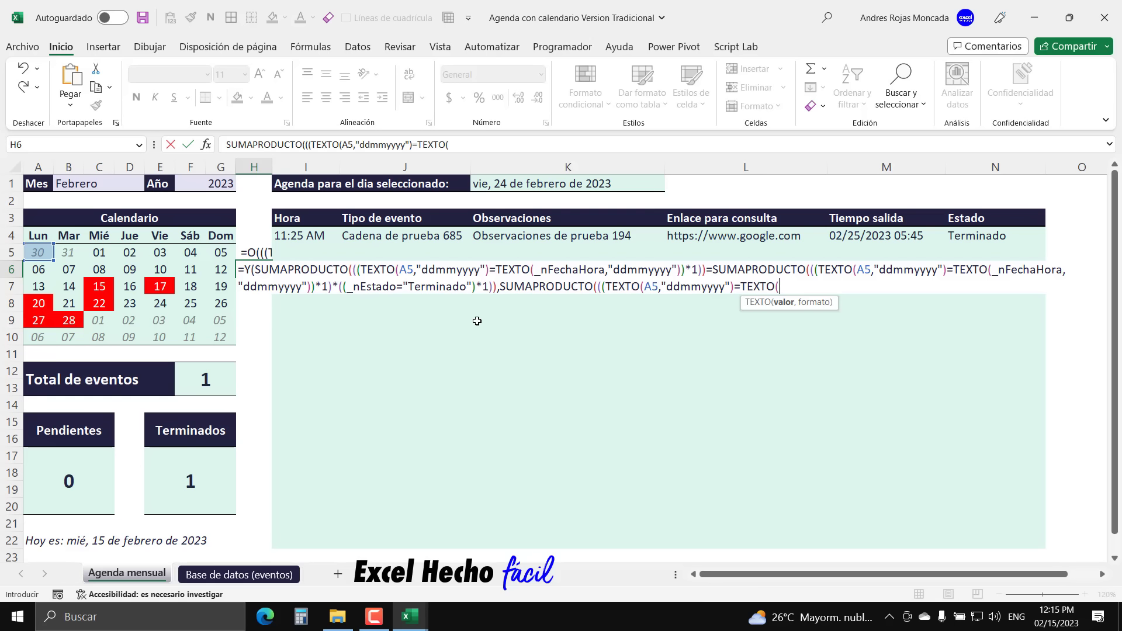
pyautogui.write('_')
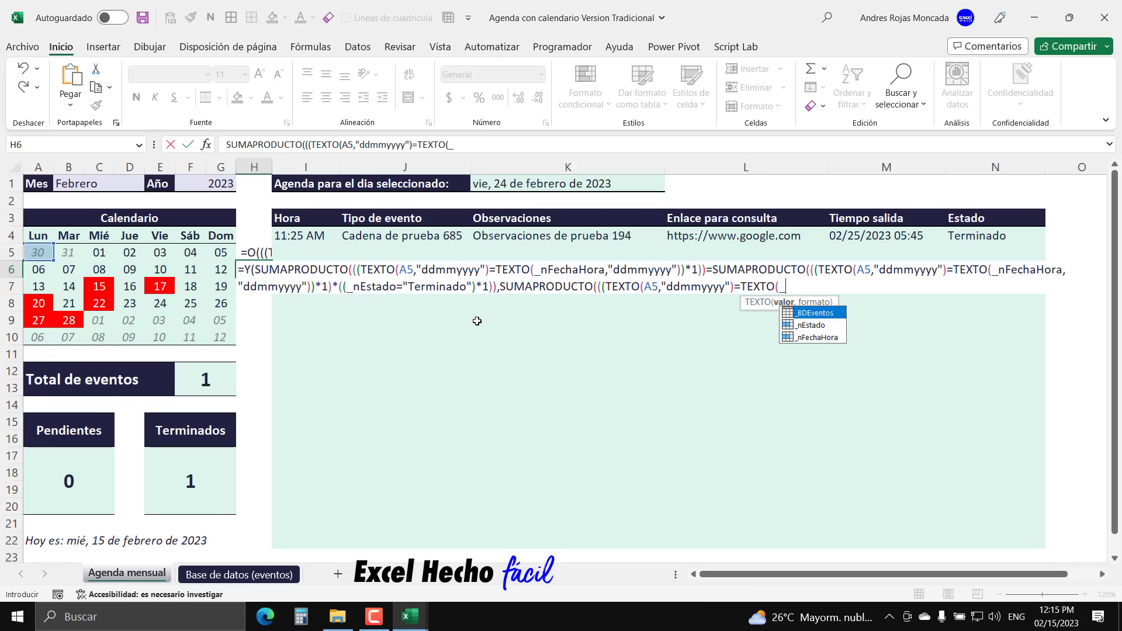
pyautogui.press('Down')
pyautogui.press('Down')
pyautogui.press('Tab')
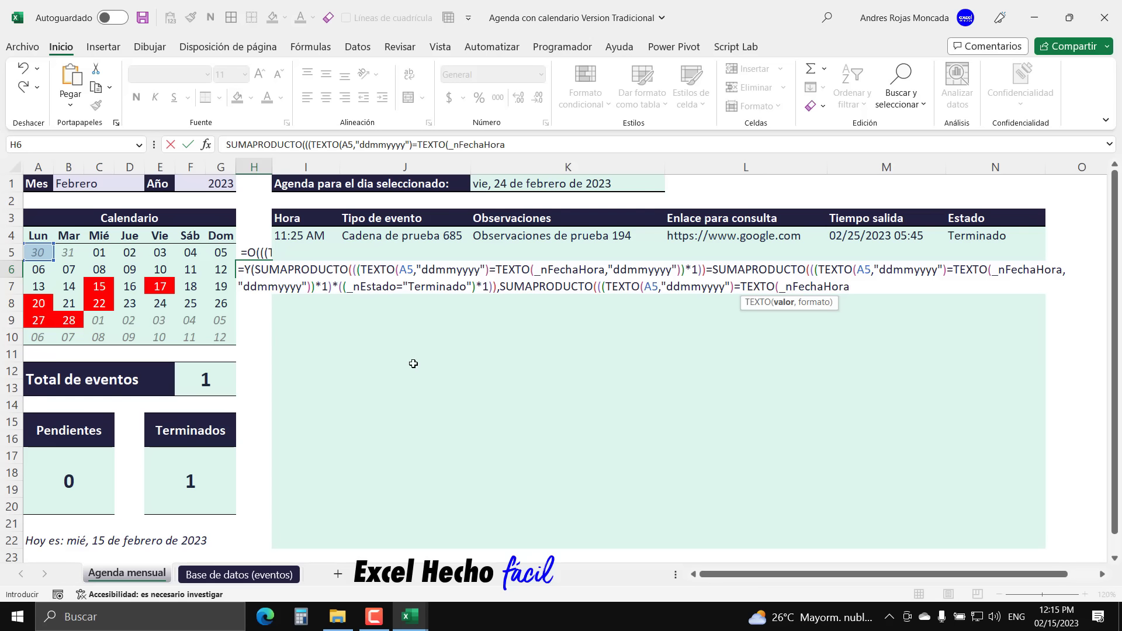
pyautogui.write(',')
pyautogui.hotkey('ctrl', 'v')
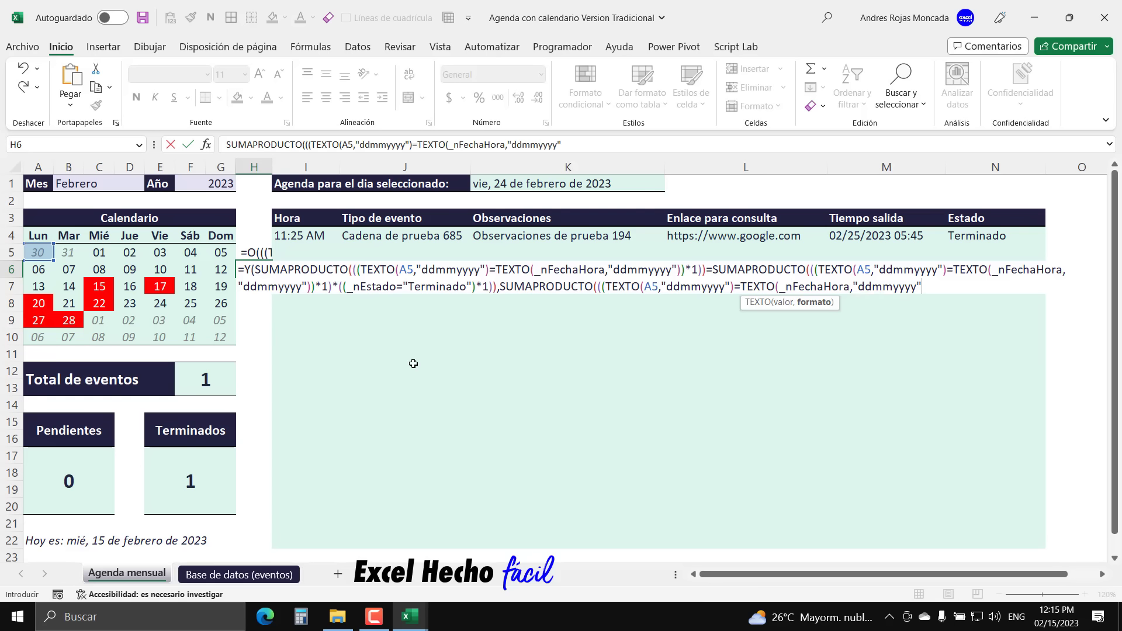
pyautogui.write(')')
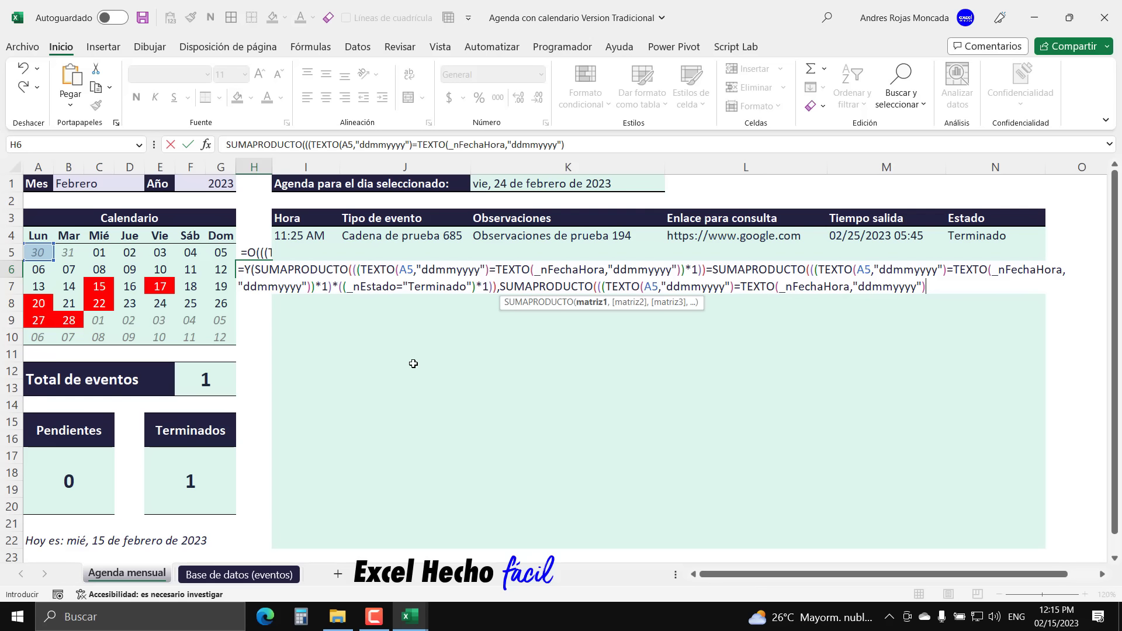
pyautogui.write(')')
pyautogui.write('*1')
pyautogui.write('<>')
pyautogui.write('0')
pyautogui.write(')')
pyautogui.press('BackSpace')
pyautogui.press('BackSpace')
pyautogui.press('BackSpace')
pyautogui.press('BackSpace')
# - Evaluate the third date comparison in place, without and with the multiplication by 1, restoring the formula text each time
pyautogui.moveTo(602, 286); pyautogui.dragTo(930, 286)
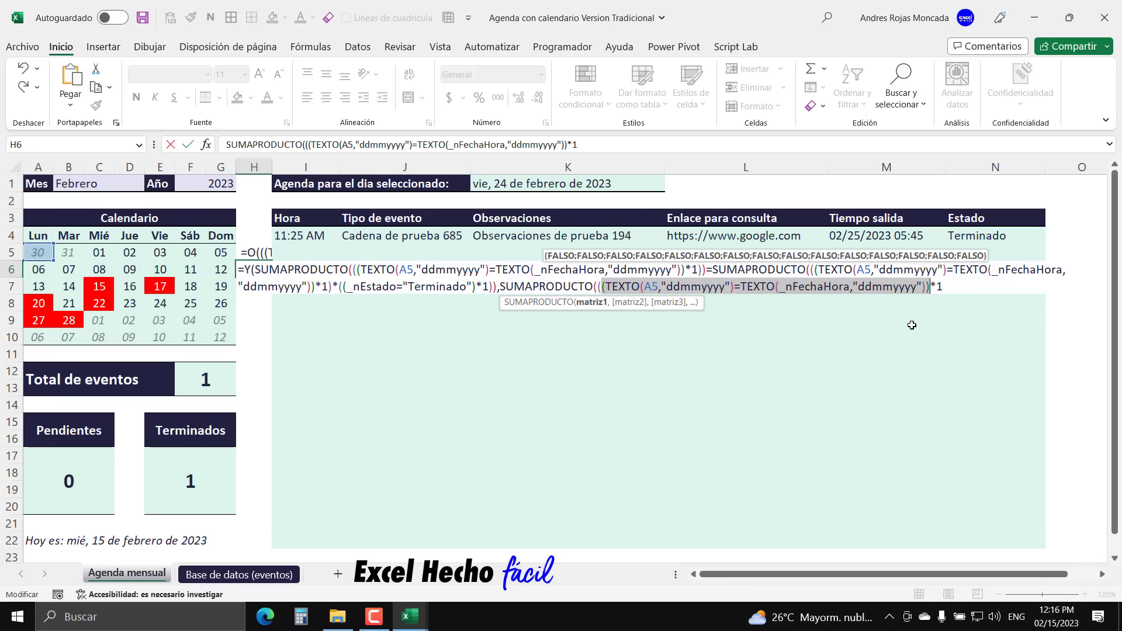
pyautogui.press('F9')
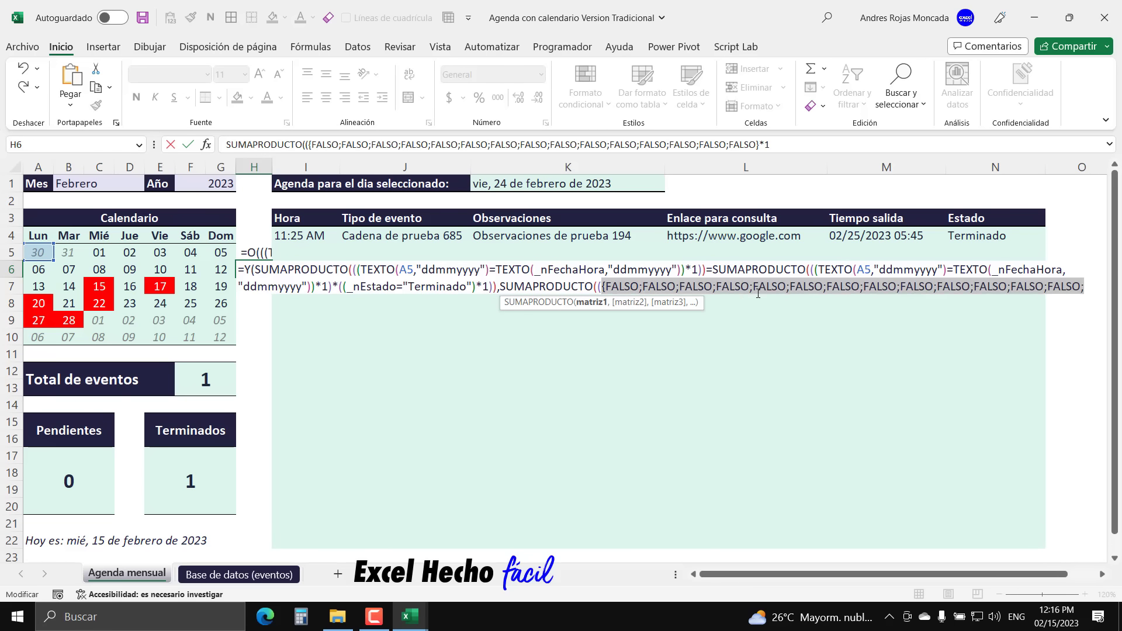
pyautogui.hotkey('ctrl', 'z')
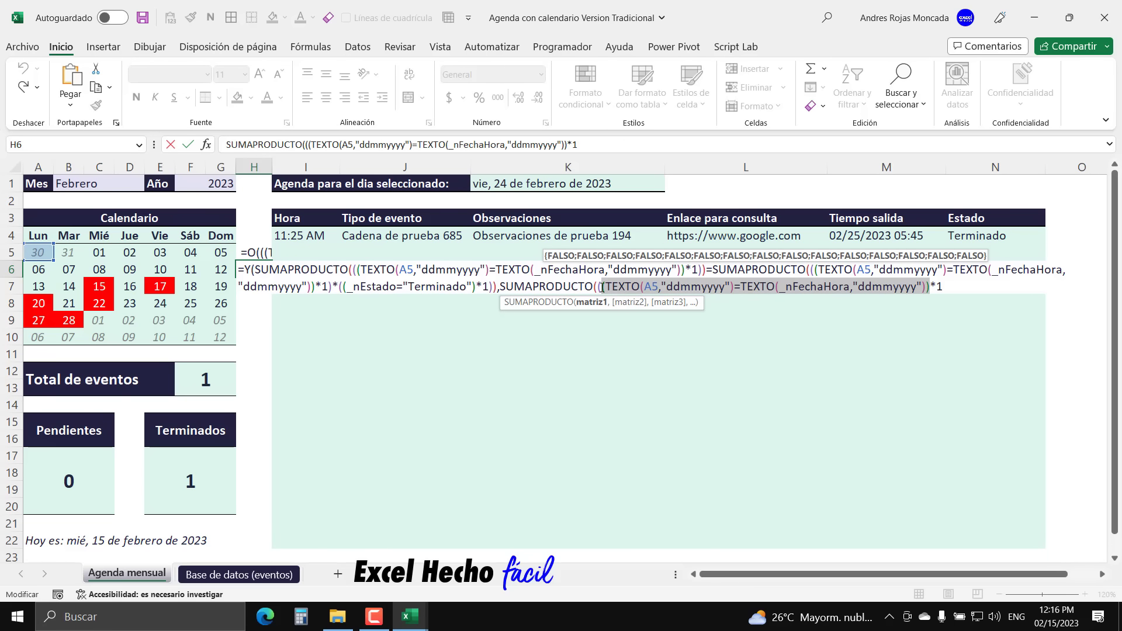
pyautogui.keyDown('shift'); pyautogui.click(601, 287); pyautogui.keyUp('shift')
pyautogui.moveTo(602, 287); pyautogui.dragTo(942, 287)
pyautogui.press('F9')
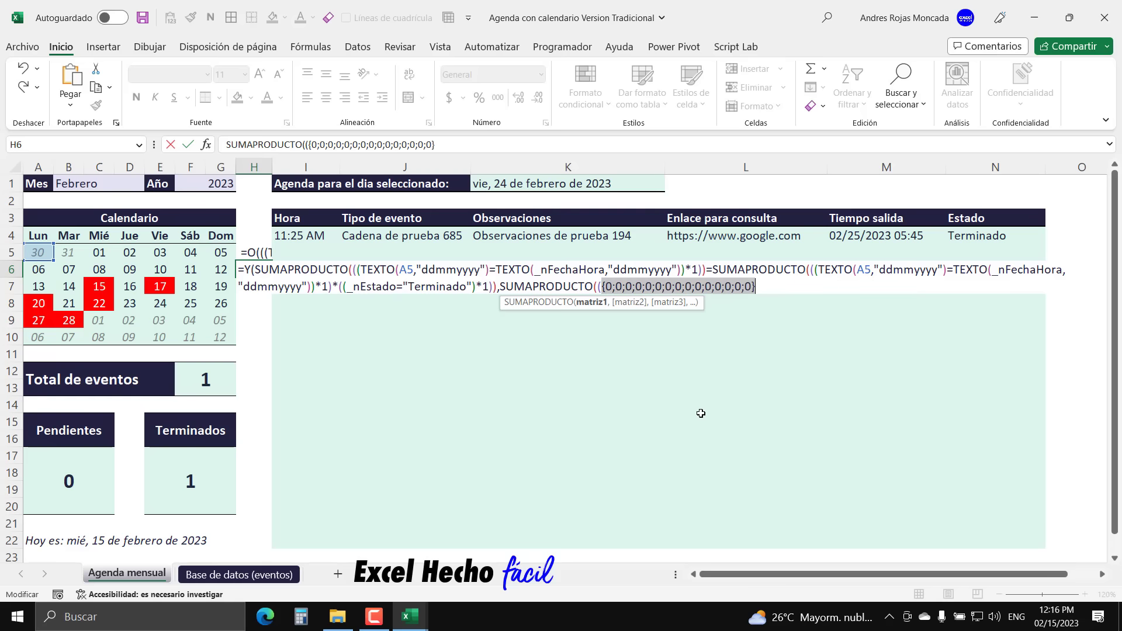
pyautogui.hotkey('ctrl', 'z')
pyautogui.click(949, 286)
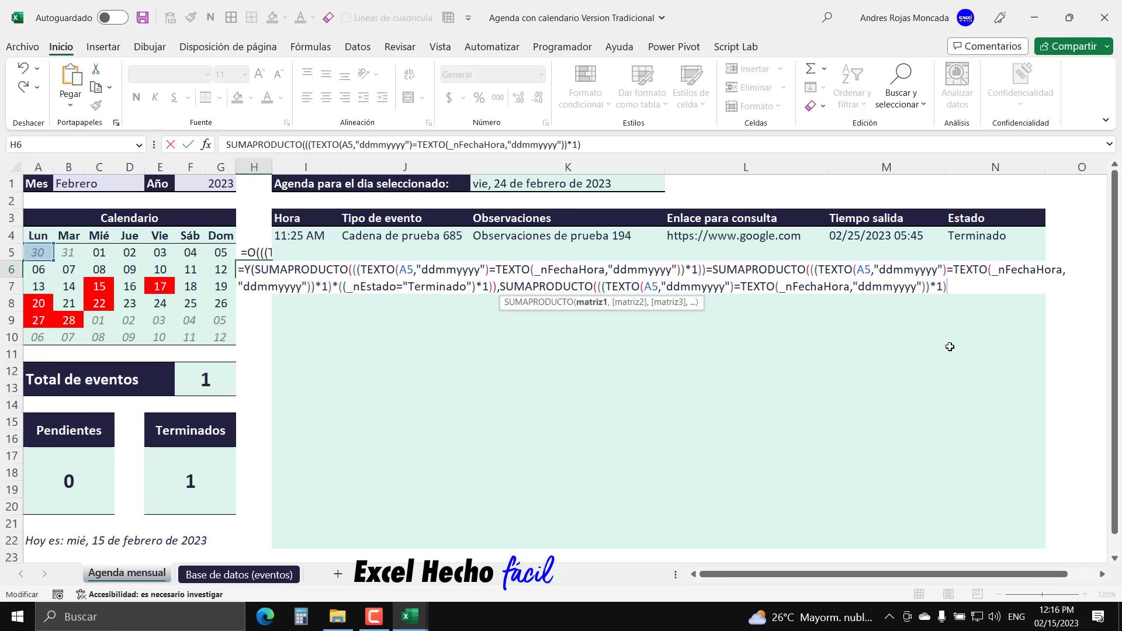
# - Close the third SUMAPRODUCTO and evaluate it in place to check its result, restoring the formula text
pyautogui.write(')')
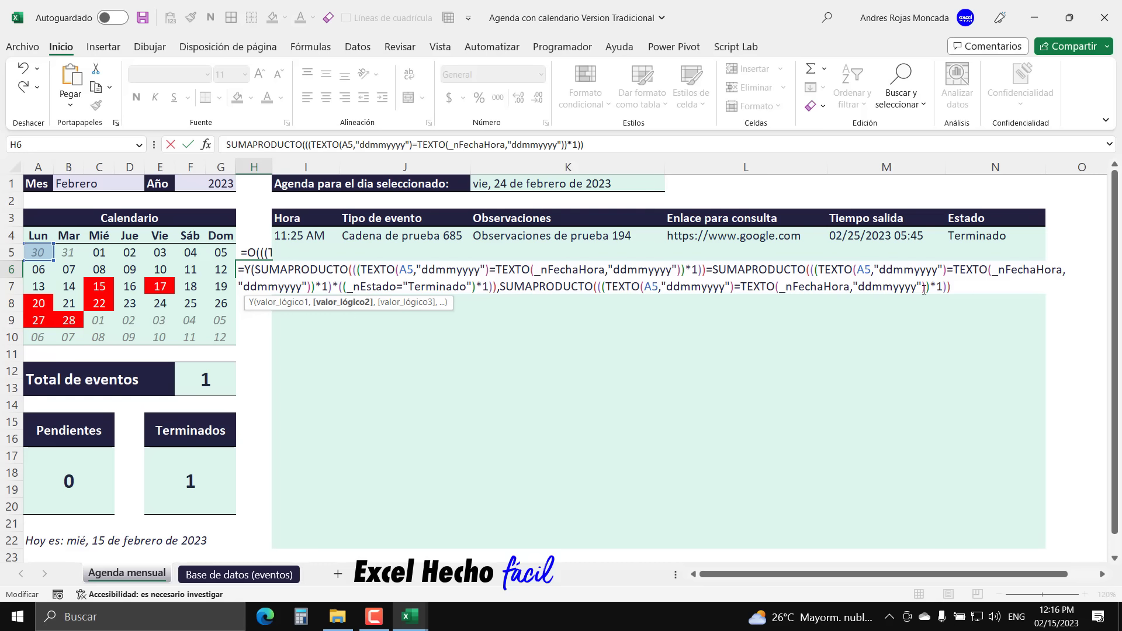
pyautogui.moveTo(952, 288)
pyautogui.mouseDown()
pyautogui.moveTo(498, 294)
pyautogui.moveTo(951, 288)
pyautogui.mouseUp()
pyautogui.press('BackSpace')
pyautogui.write('0')
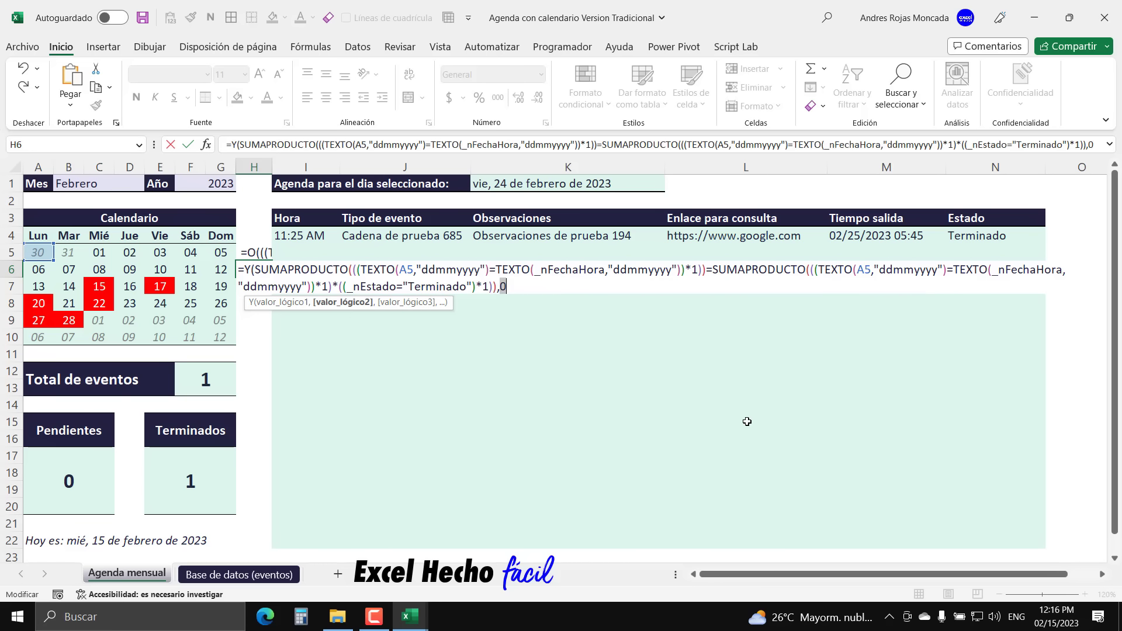
pyautogui.hotkey('ctrl', 'z')
pyautogui.click(962, 288)
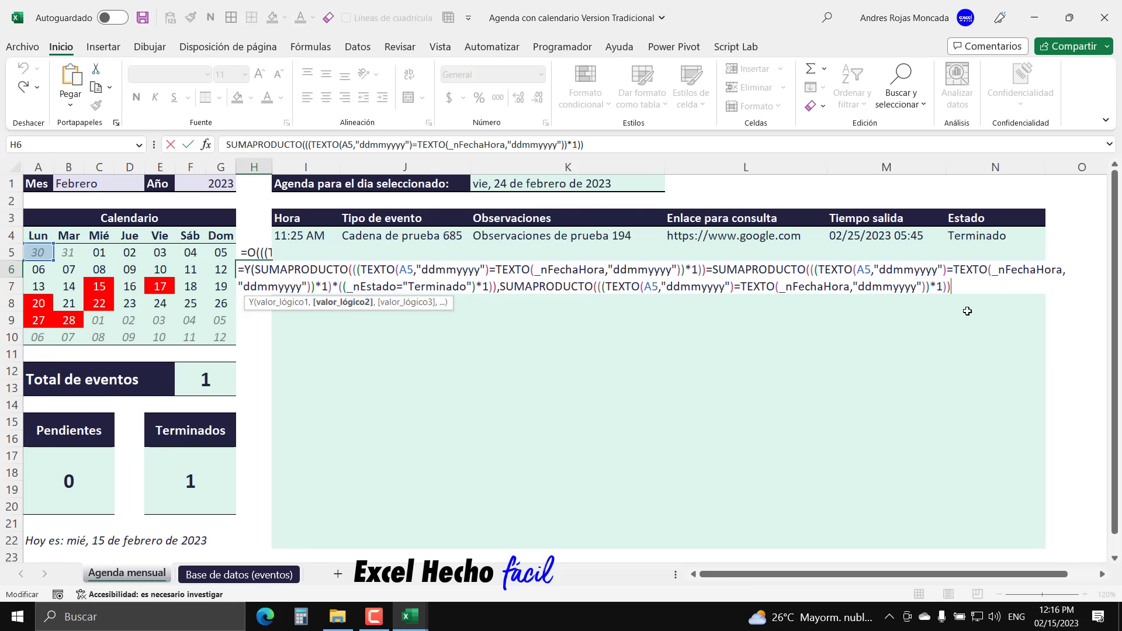
# - Require the third SUMAPRODUCTO to be <>0, close the Y function and enter the formula in H6
pyautogui.write('<>0)')
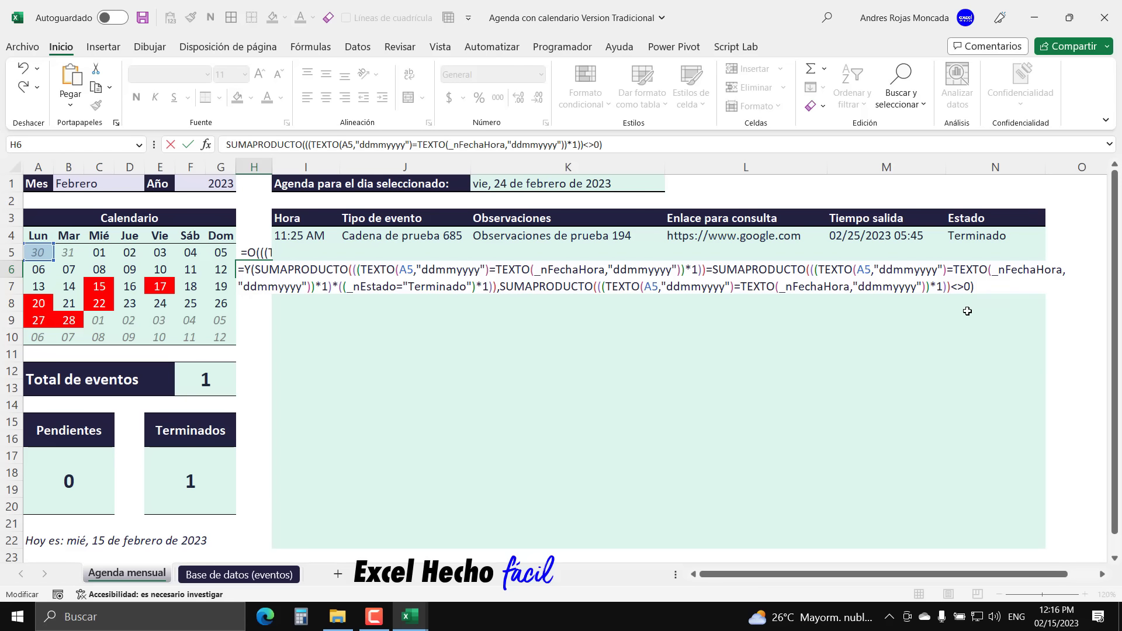
pyautogui.press('Return')
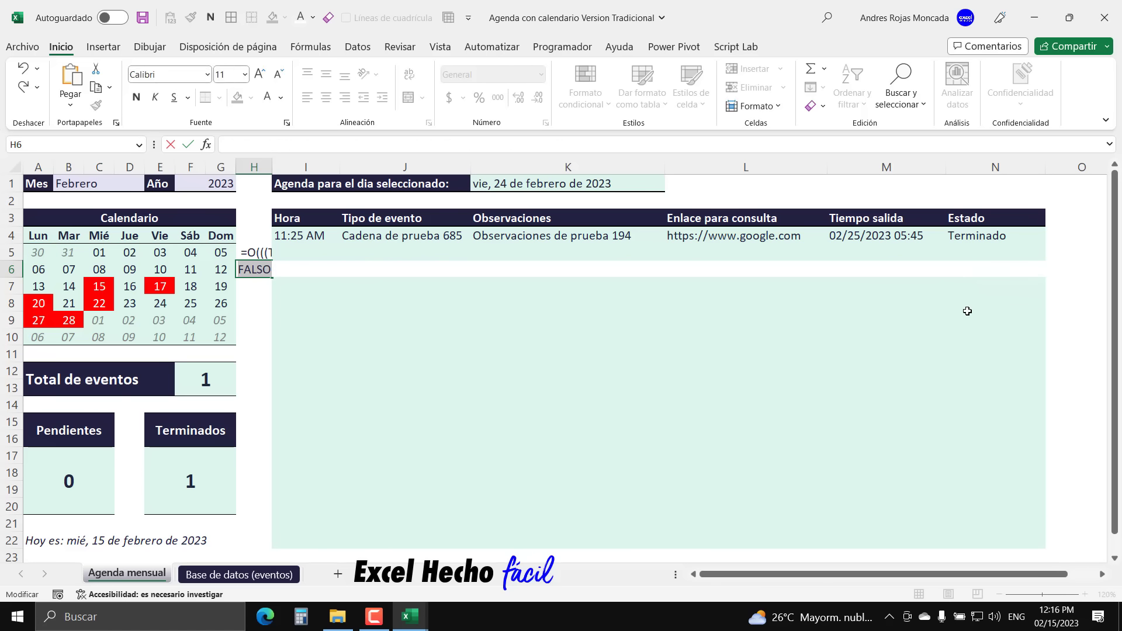
# - Copy the complete formula in H6 and store it as text with a leading apostrophe
pyautogui.doubleClick(262, 282)
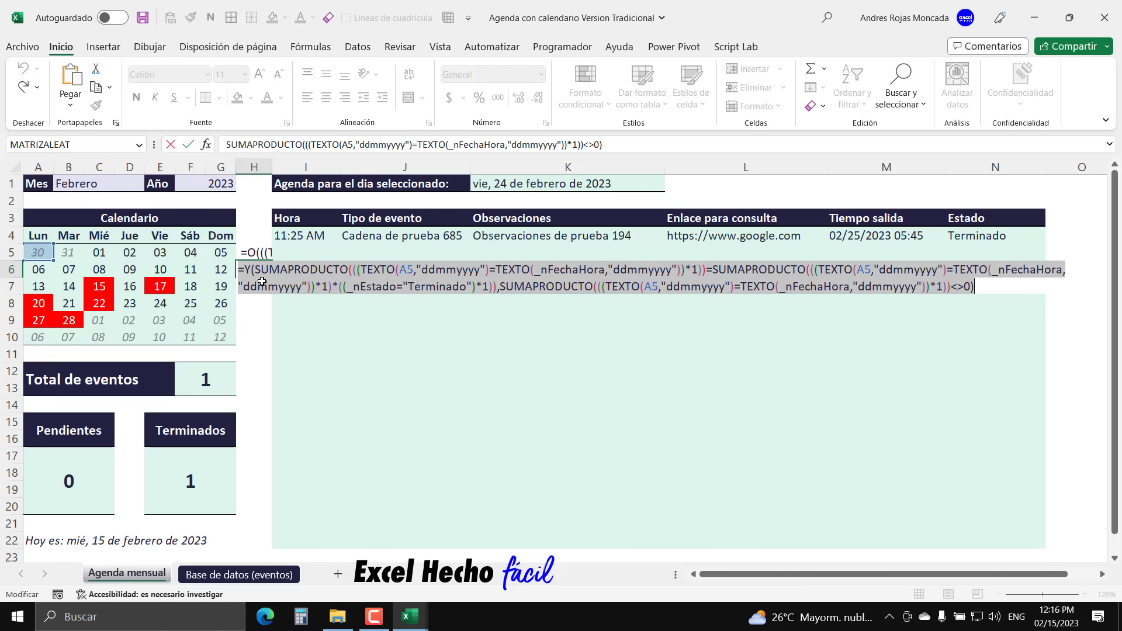
pyautogui.hotkey('ctrl', 'c')
pyautogui.click(241, 272)
pyautogui.write("'")
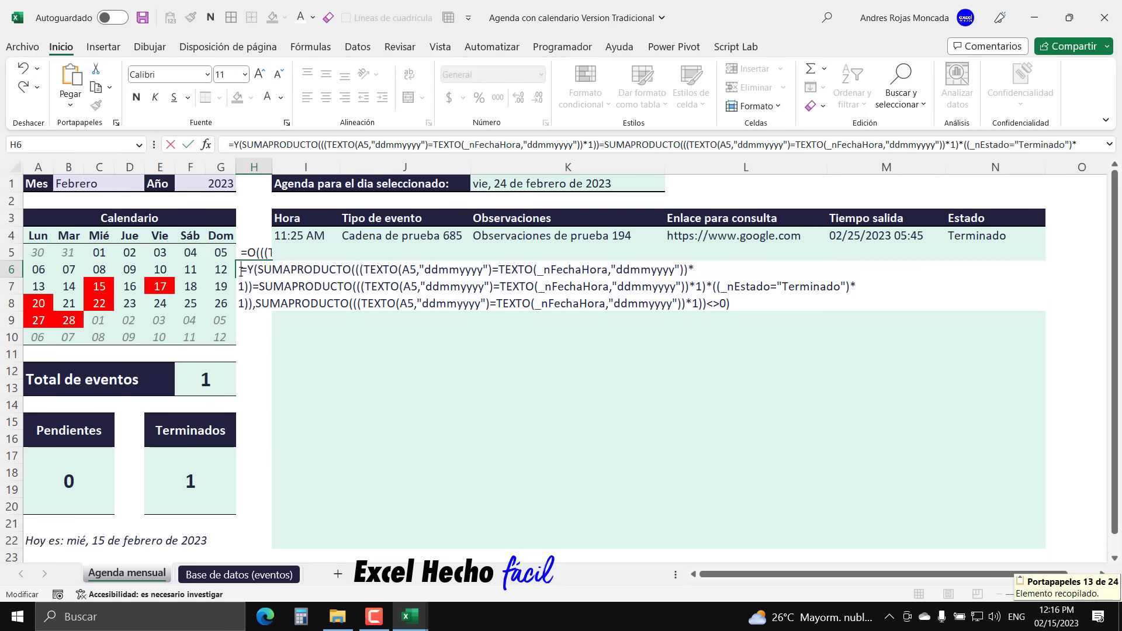
pyautogui.press('Return')
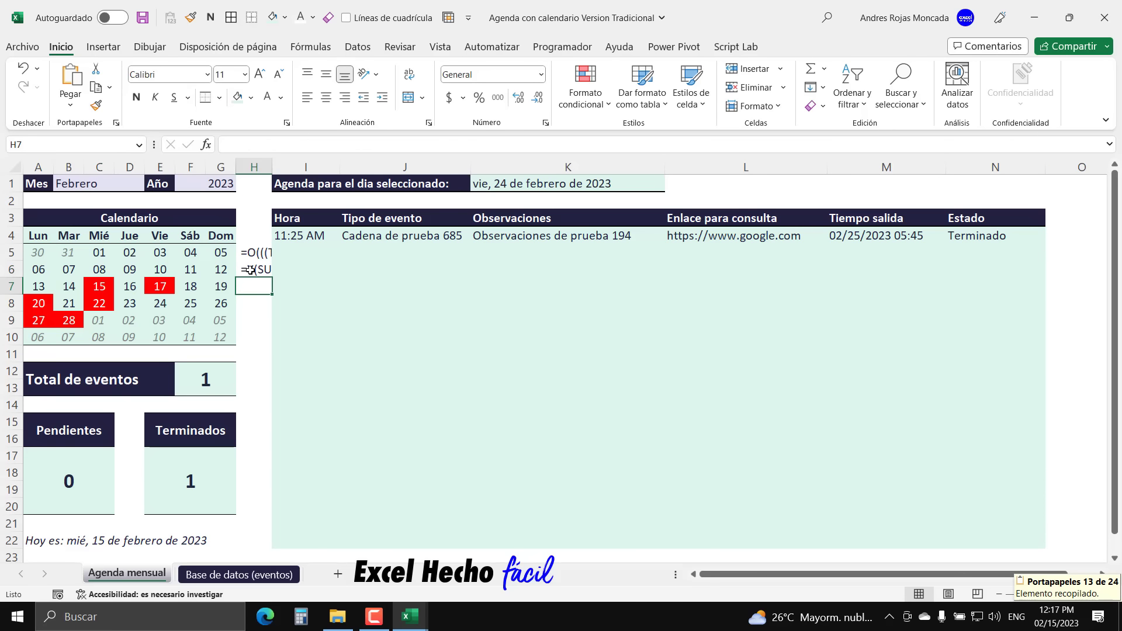
# - Create a formula-based conditional formatting rule for A5:G10 using the copied Y(SUMAPRODUCTO...) formula
pyautogui.moveTo(33, 254); pyautogui.dragTo(221, 339)
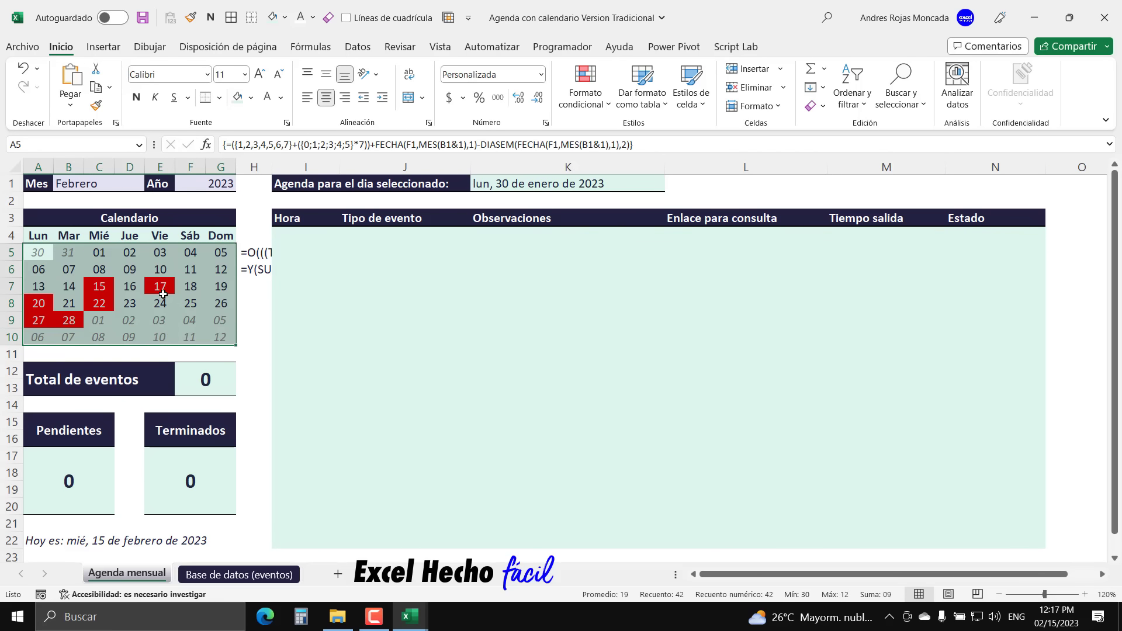
pyautogui.click(573, 82)
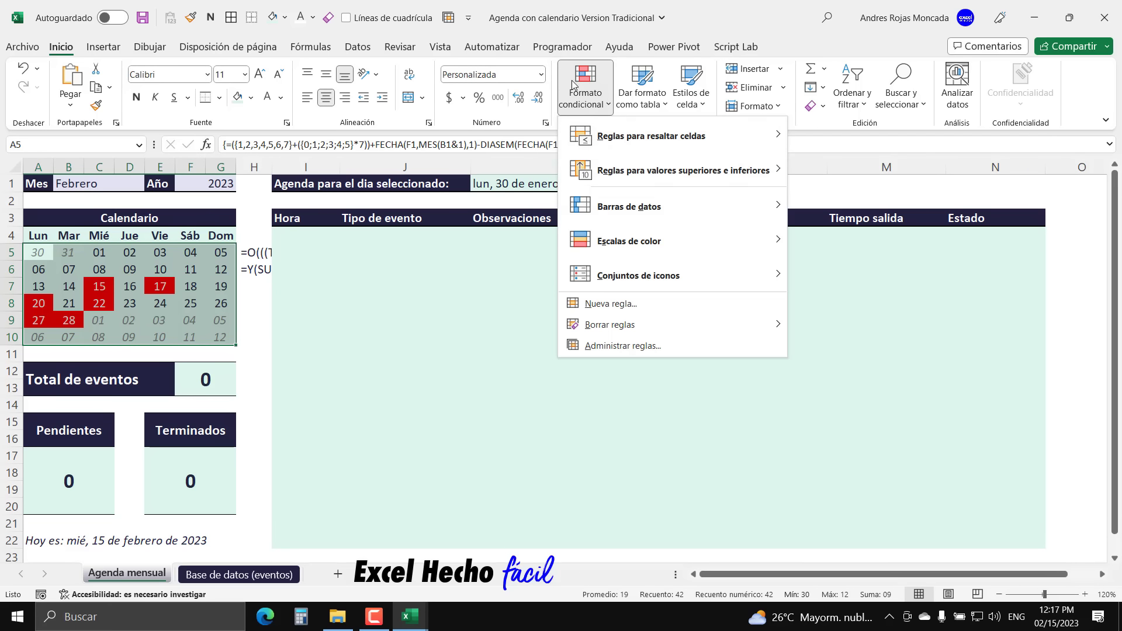
pyautogui.click(605, 303)
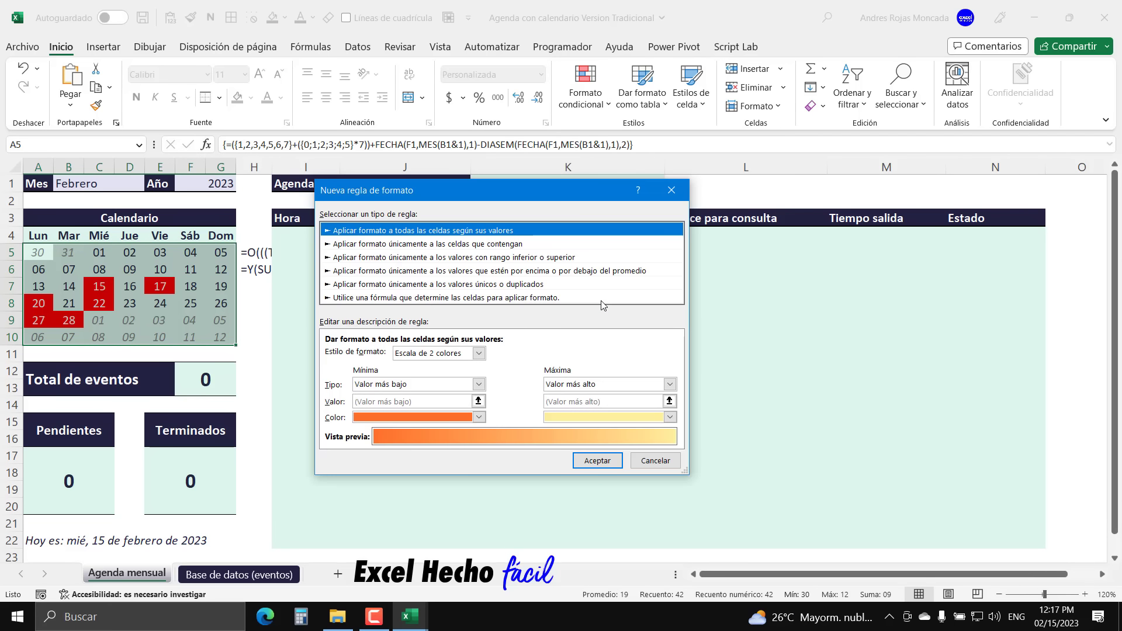
pyautogui.click(481, 298)
pyautogui.click(467, 355)
pyautogui.hotkey('ctrl', 'v')
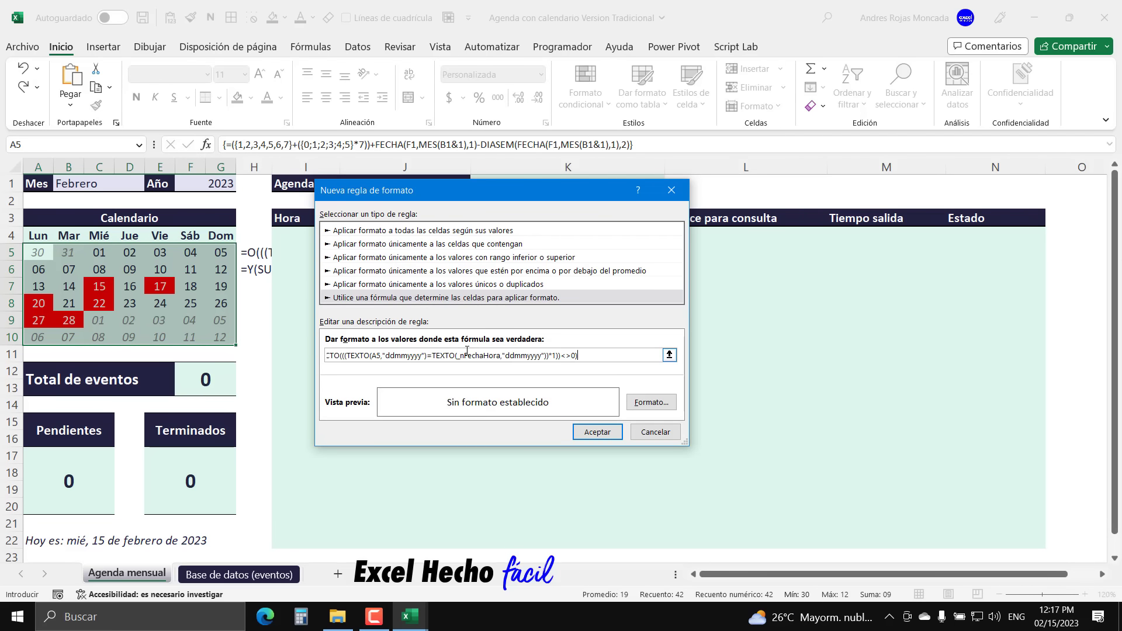
# - Give the new rule a teal background fill, accept it and select February 16 in the calendar
pyautogui.click(651, 402)
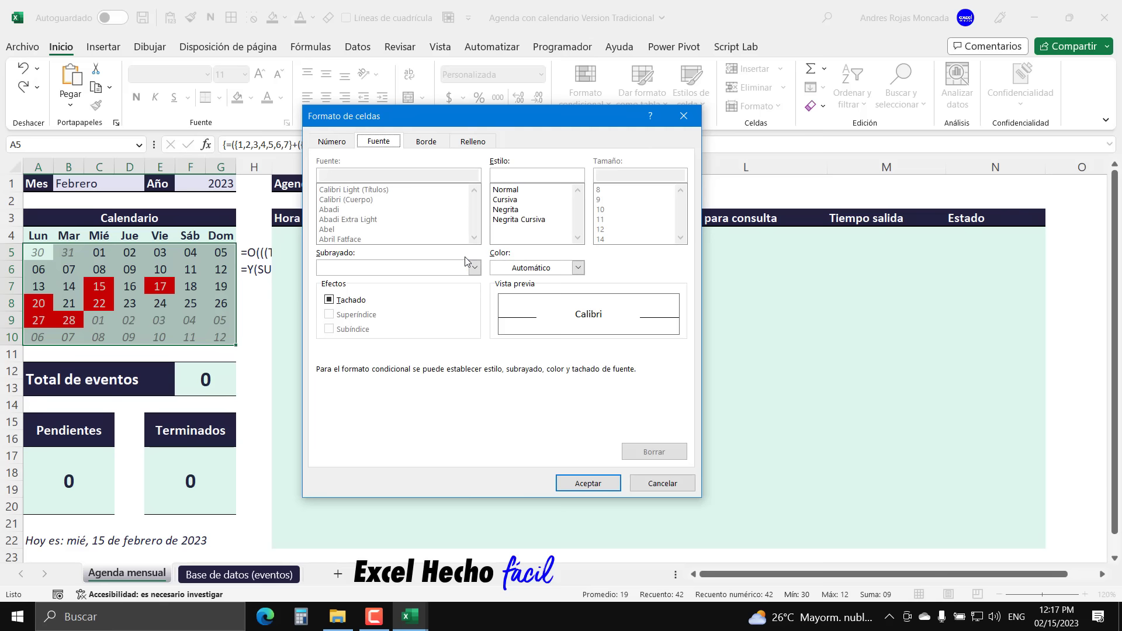
pyautogui.click(471, 142)
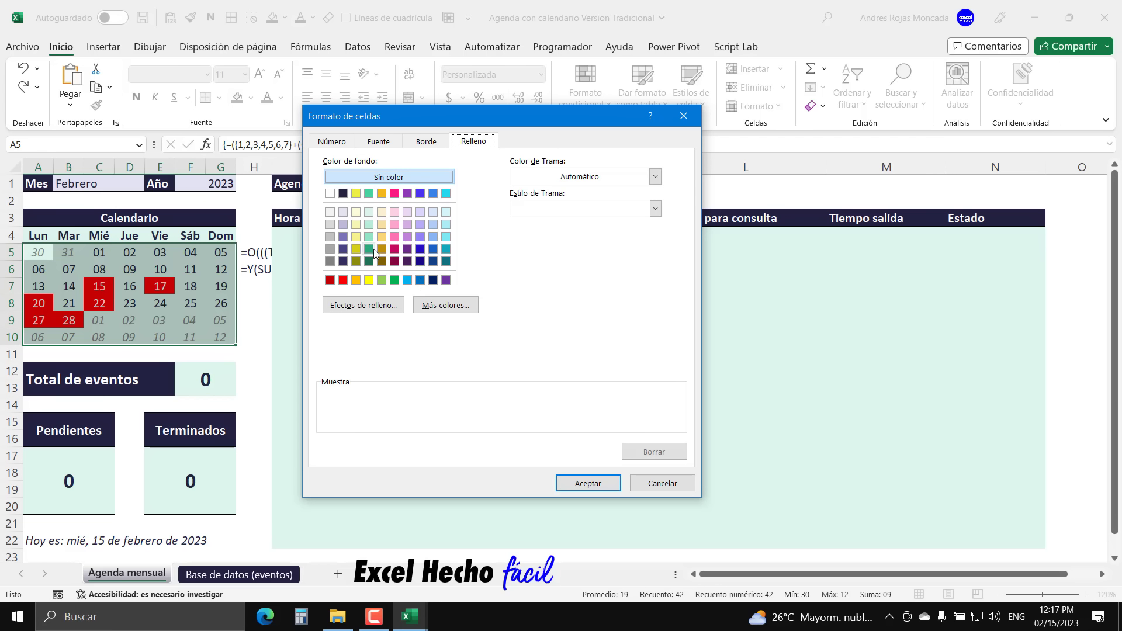
pyautogui.click(421, 250)
pyautogui.click(433, 249)
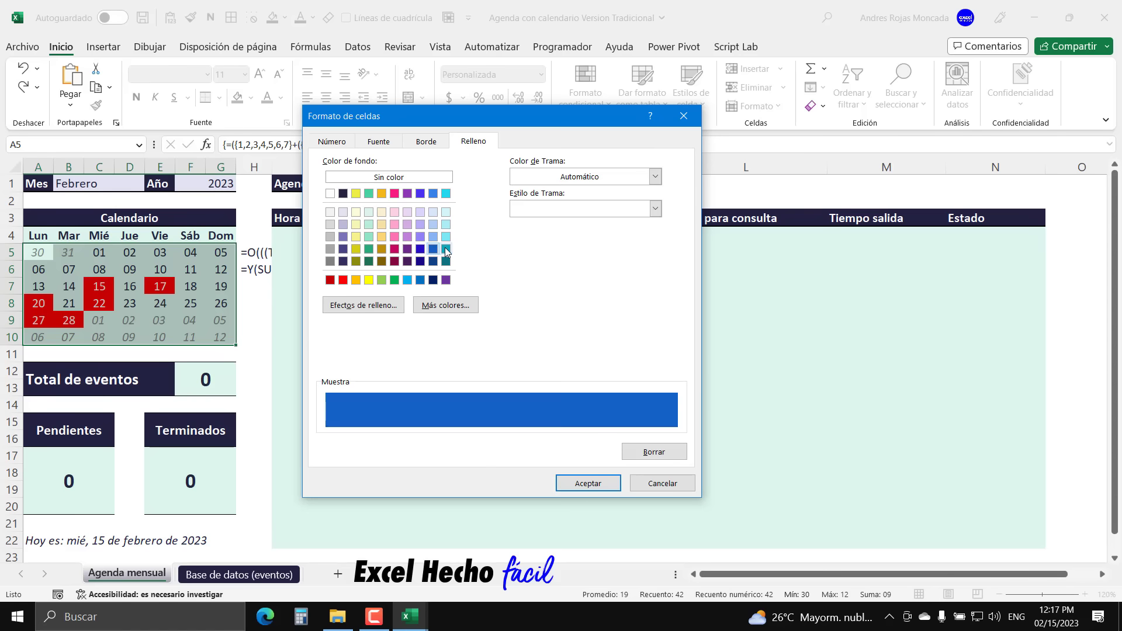
pyautogui.click(446, 249)
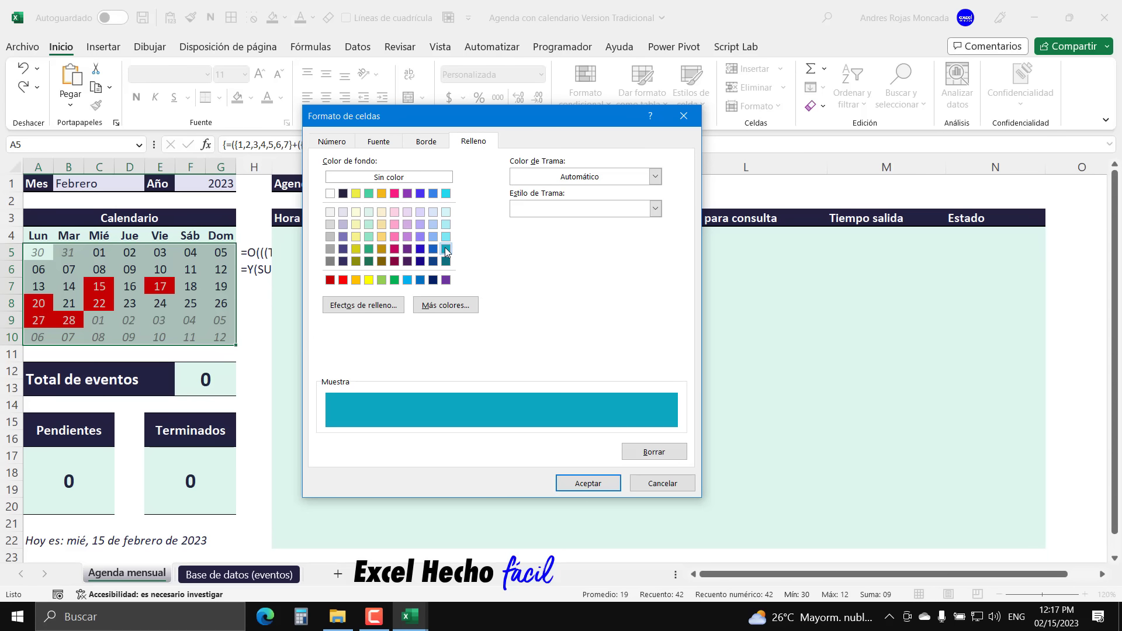
pyautogui.click(604, 485)
pyautogui.click(596, 433)
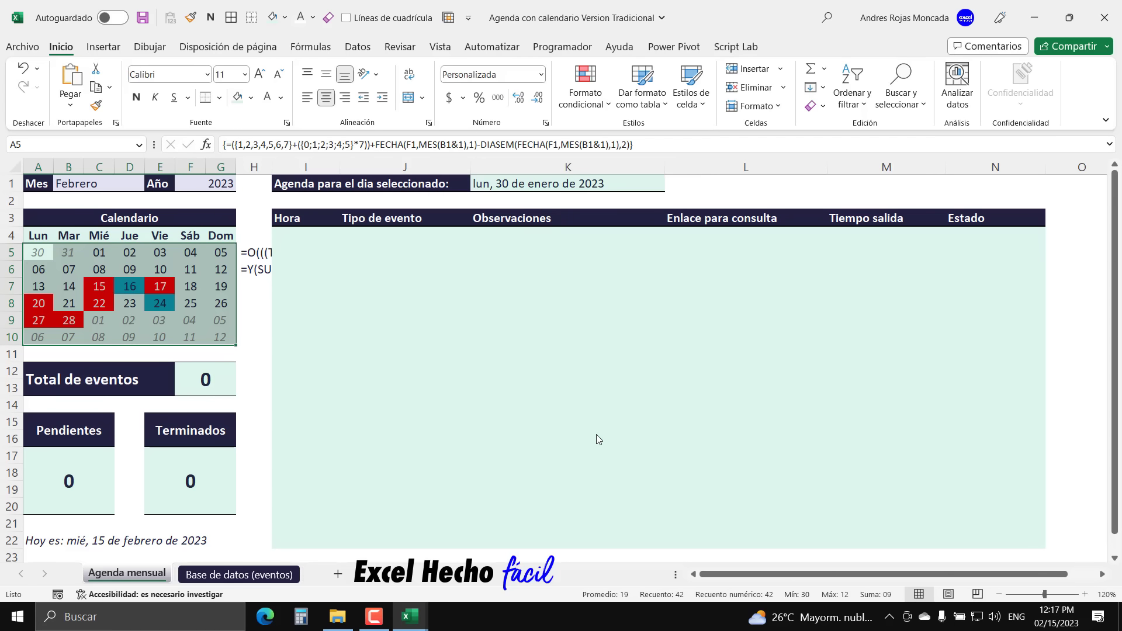
pyautogui.click(129, 287)
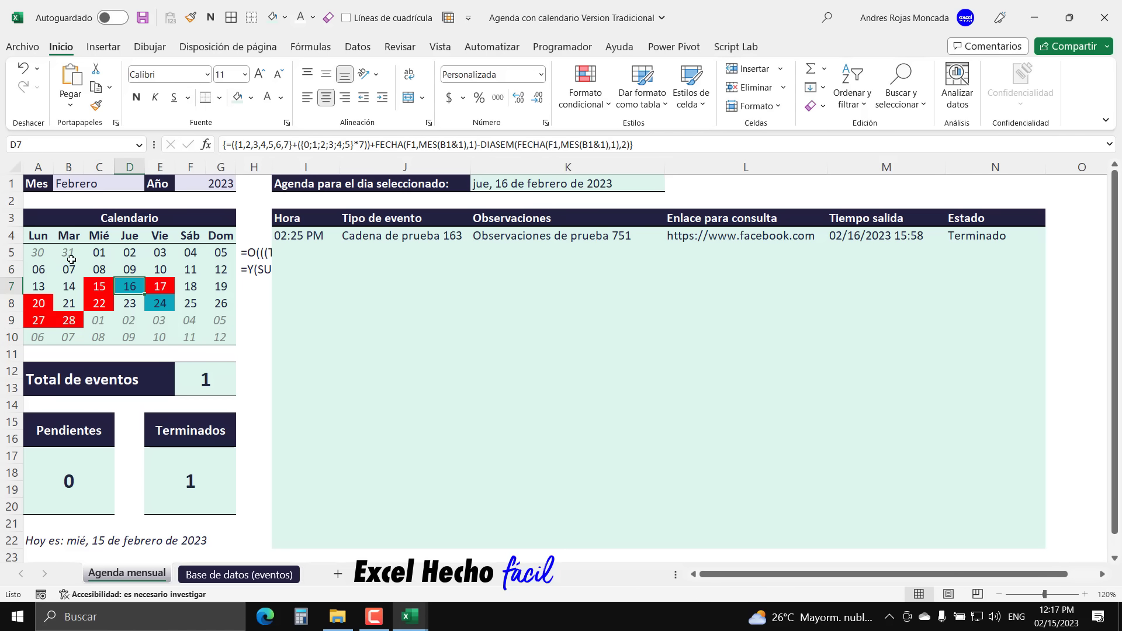
# - Edit the teal Y(SUMAPRODUCTO...) rule on A5:G10 to use a white font colour and apply the change
pyautogui.moveTo(38, 253); pyautogui.dragTo(222, 338)
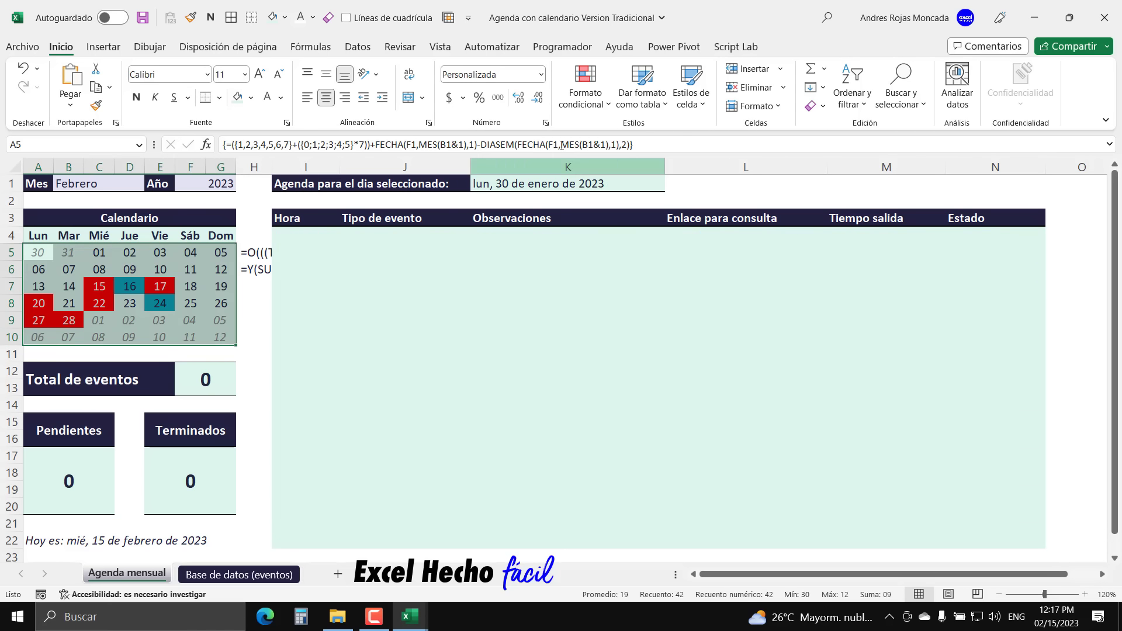
pyautogui.click(584, 106)
pyautogui.click(605, 345)
pyautogui.click(338, 299)
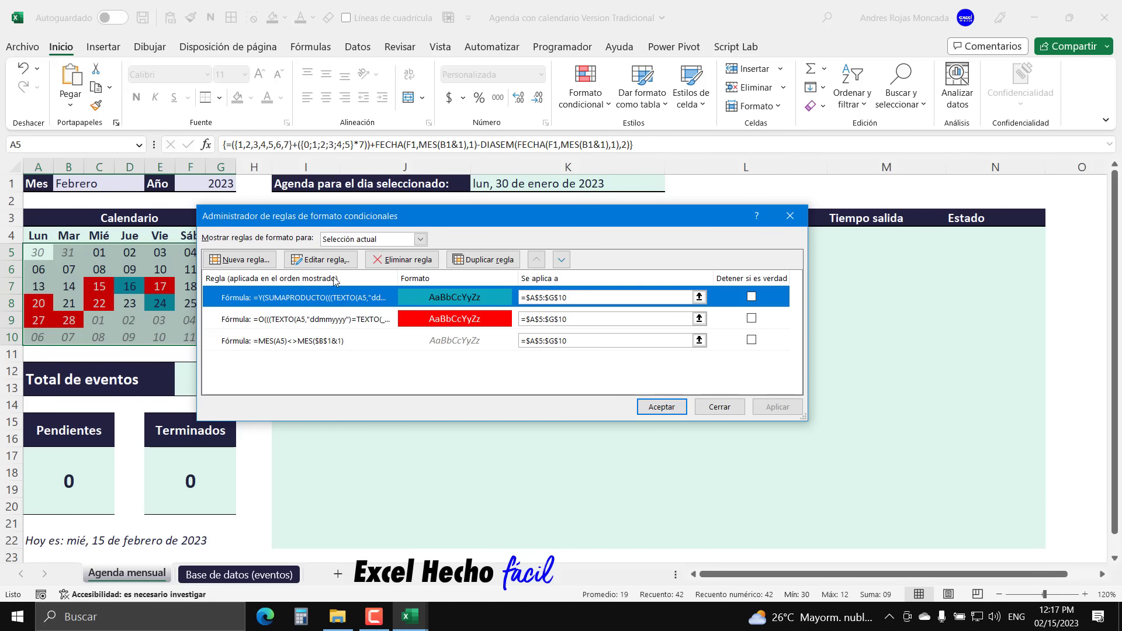
pyautogui.click(326, 260)
pyautogui.click(668, 399)
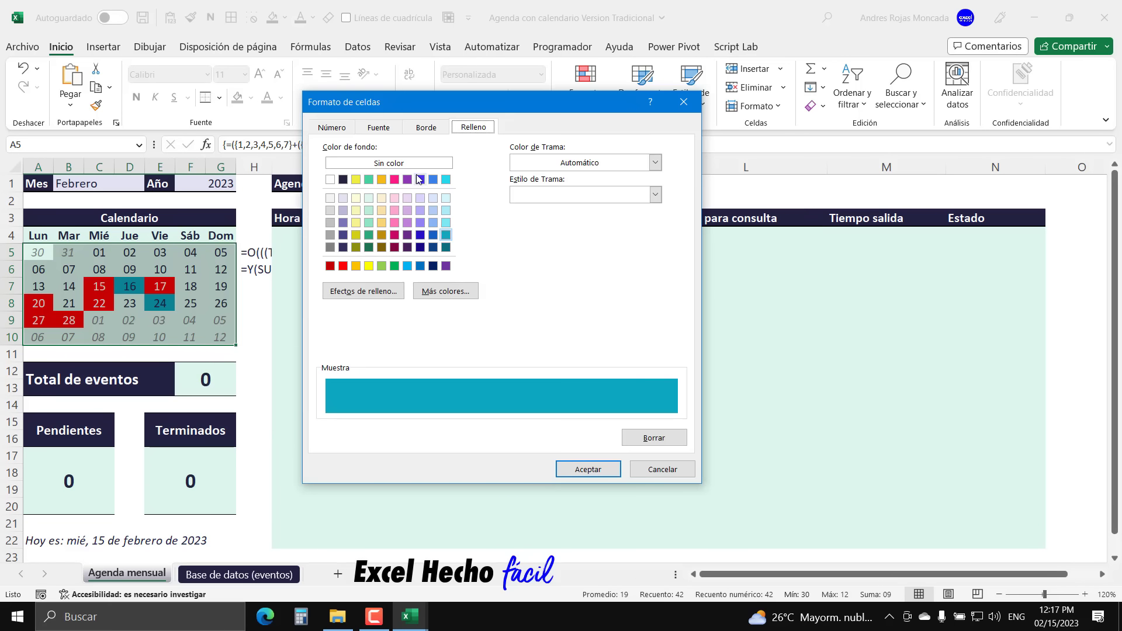
pyautogui.click(379, 127)
pyautogui.click(578, 253)
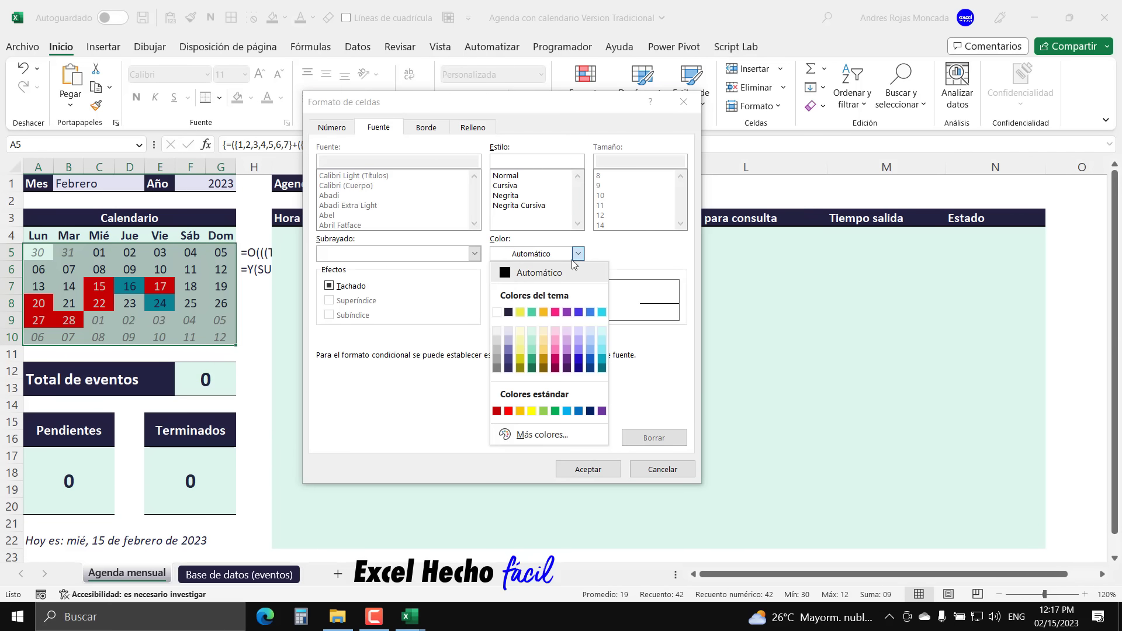
pyautogui.click(499, 314)
pyautogui.click(589, 470)
pyautogui.click(589, 430)
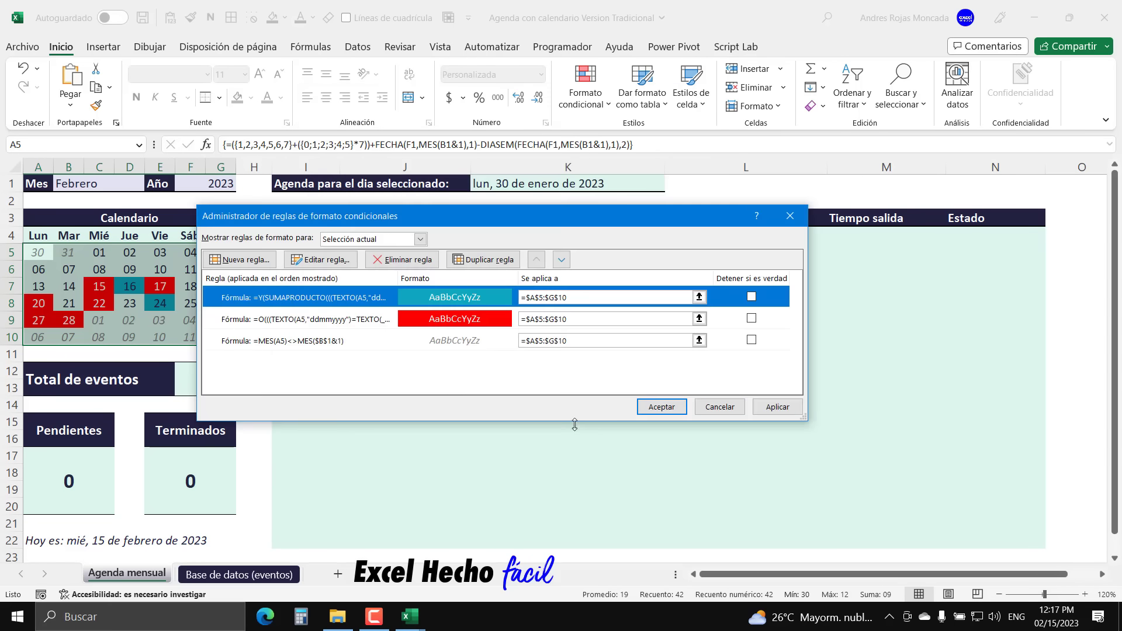
pyautogui.click(778, 407)
pyautogui.click(662, 407)
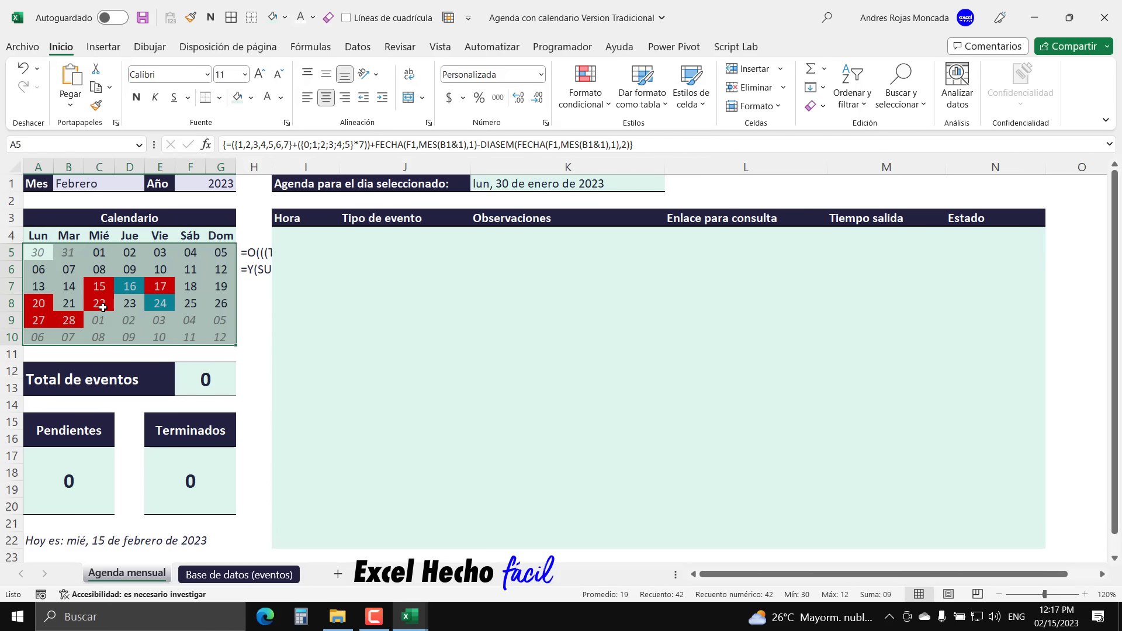
# - Check the agenda entries and status for the highlighted days 22, 16, 24 and 17
pyautogui.click(103, 309)
pyautogui.click(129, 286)
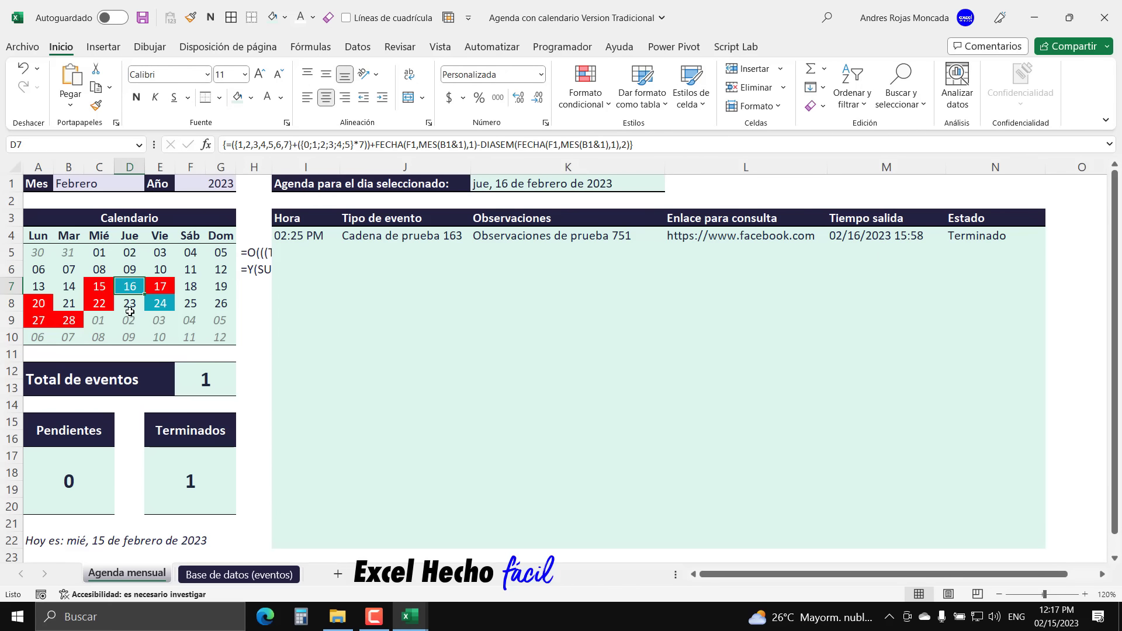
pyautogui.click(158, 304)
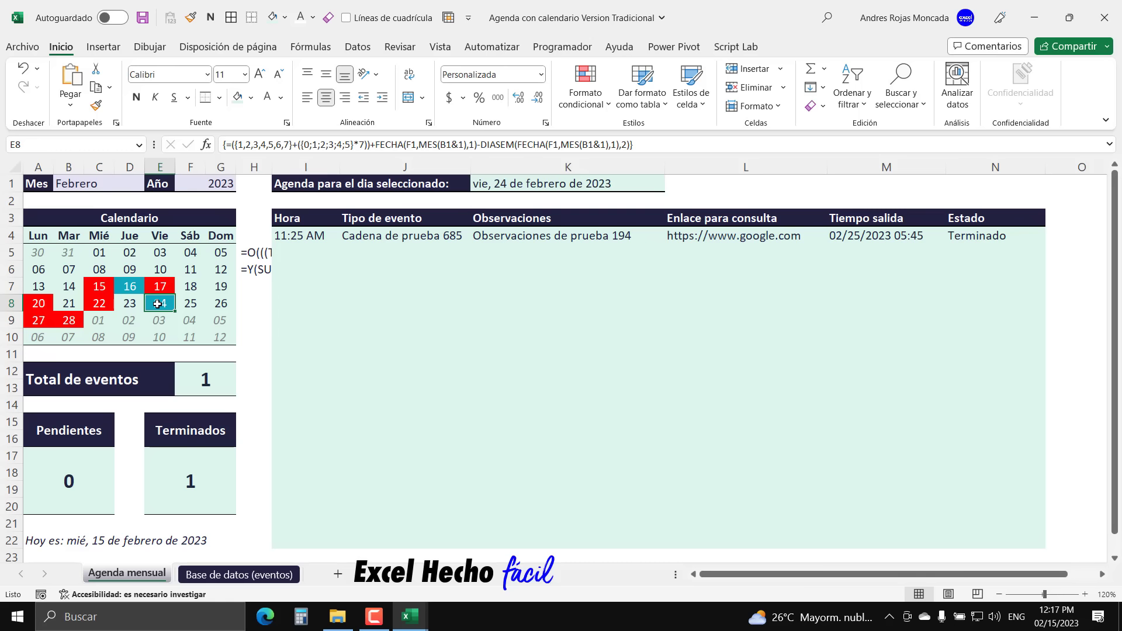
pyautogui.click(161, 286)
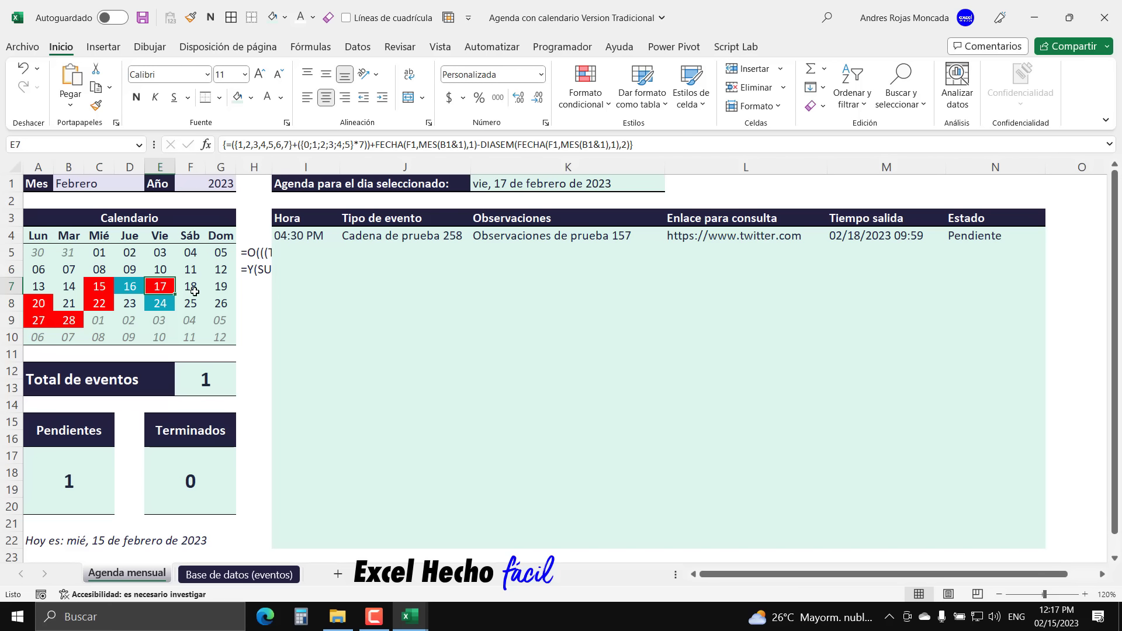
# - Copy the formula text from H6 and store it in I7 on the Base de datos (eventos) sheet
pyautogui.click(258, 269)
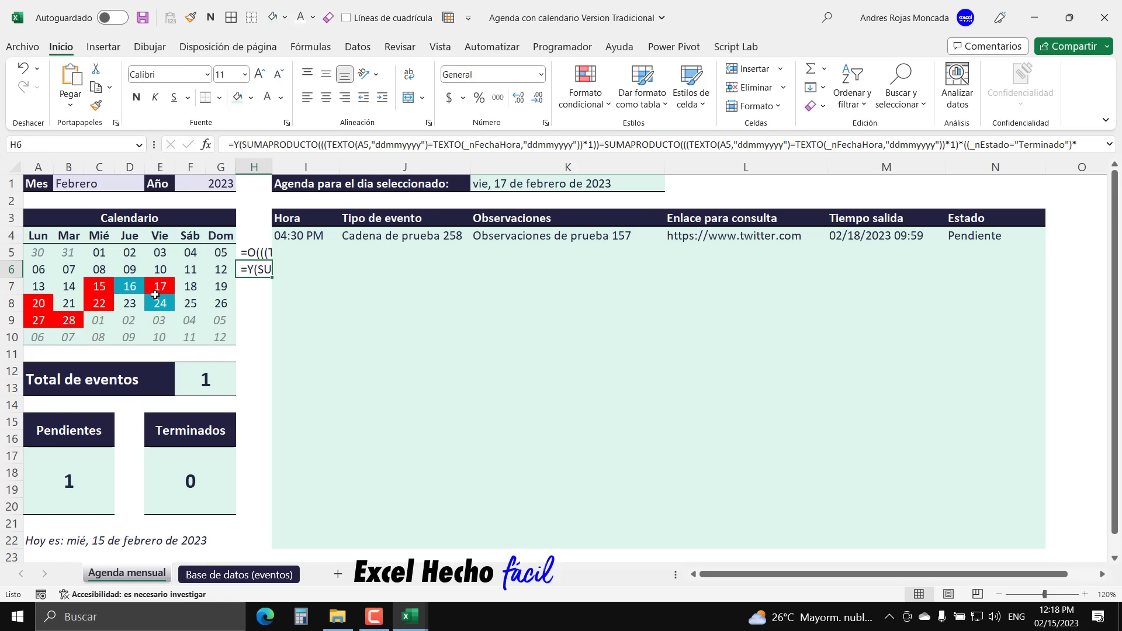
pyautogui.press('F2')
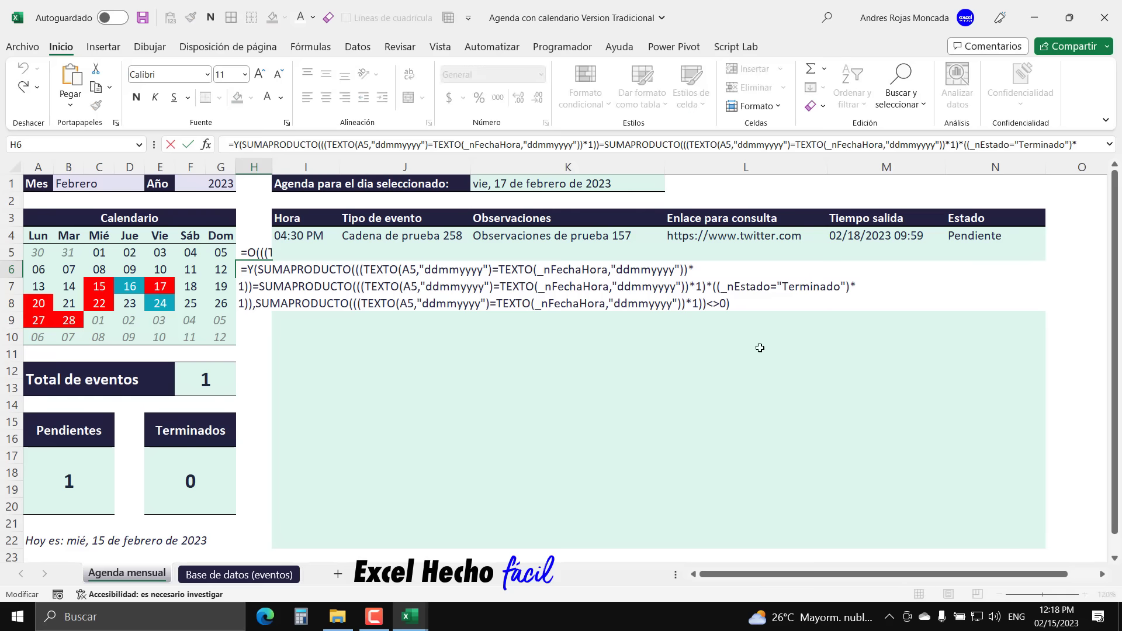
pyautogui.moveTo(733, 304); pyautogui.dragTo(240, 270)
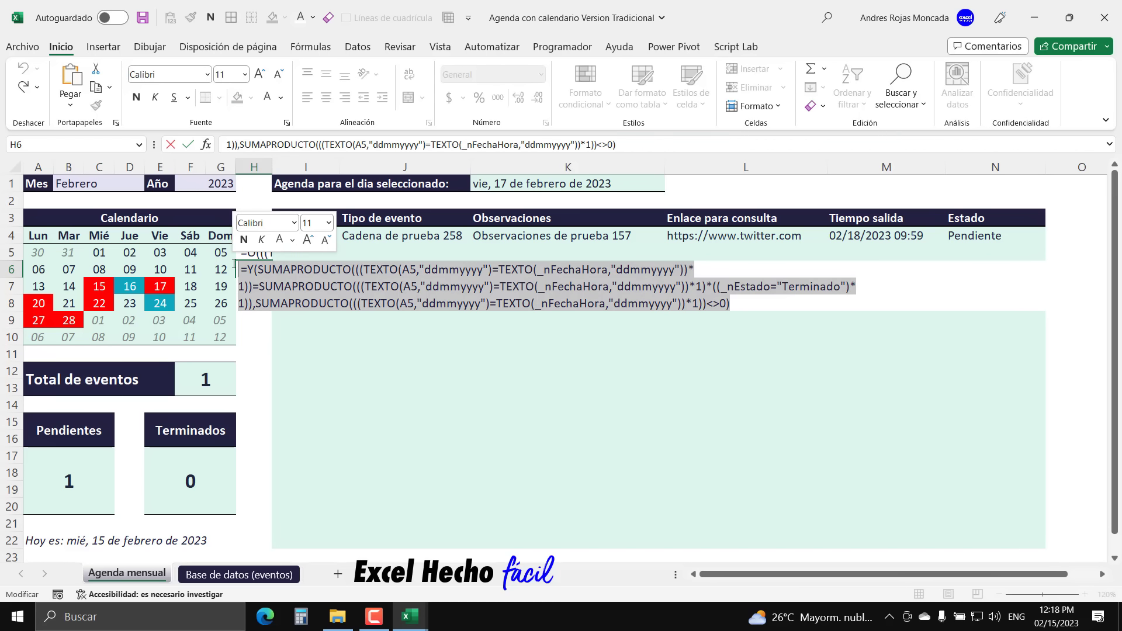
pyautogui.hotkey('ctrl', 'c')
pyautogui.press('Escape')
pyautogui.click(265, 574)
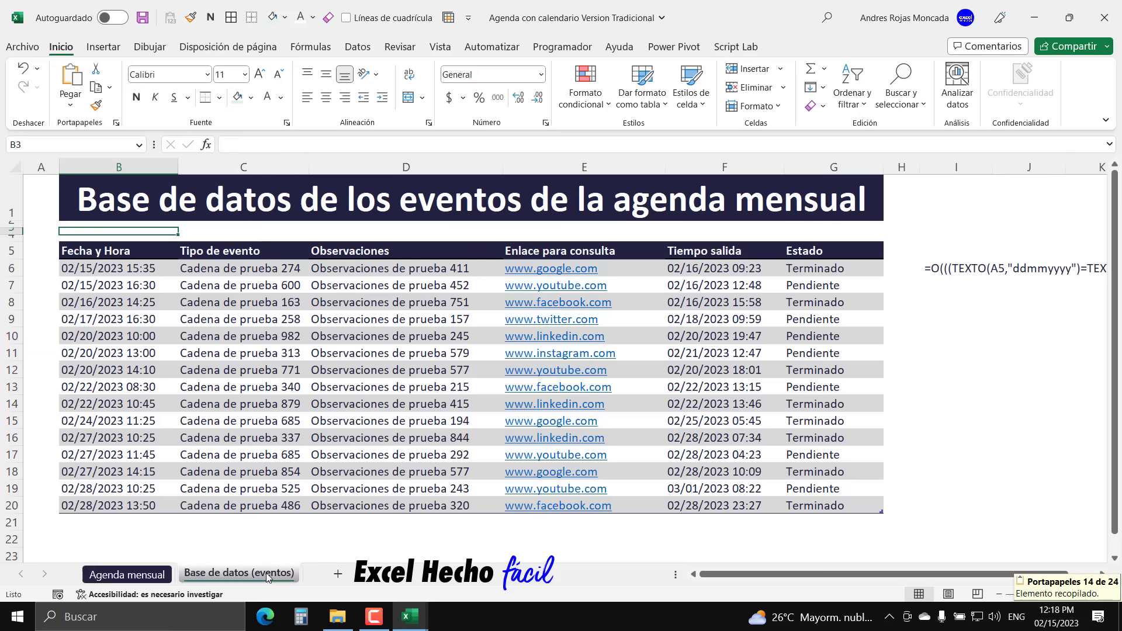
pyautogui.click(930, 287)
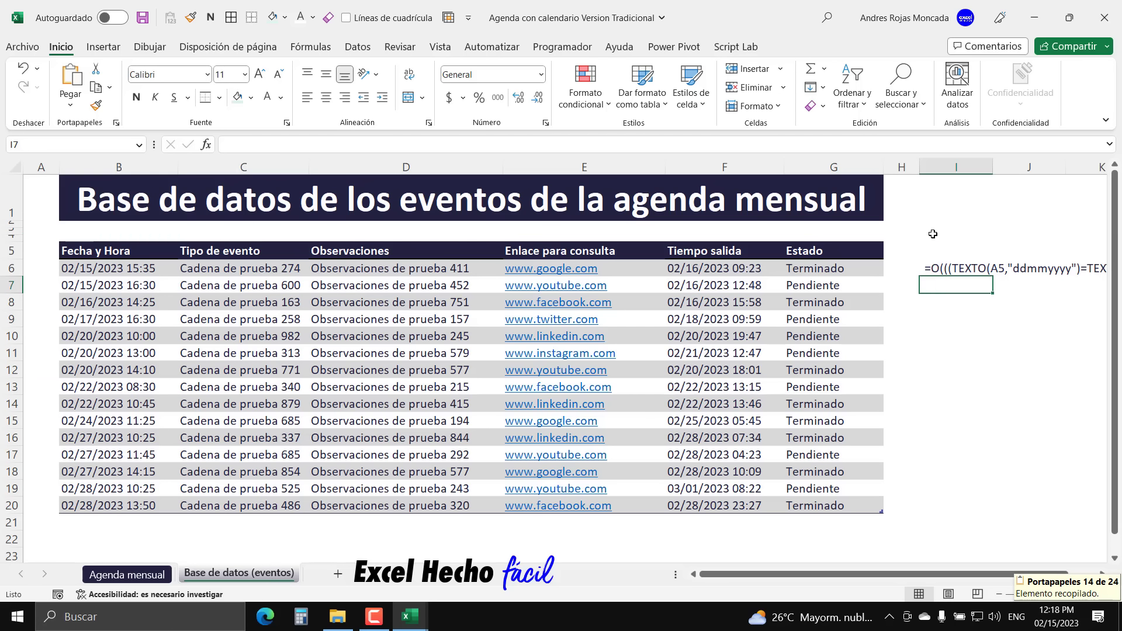
pyautogui.click(770, 145)
pyautogui.hotkey('ctrl', 'v')
pyautogui.press('Return')
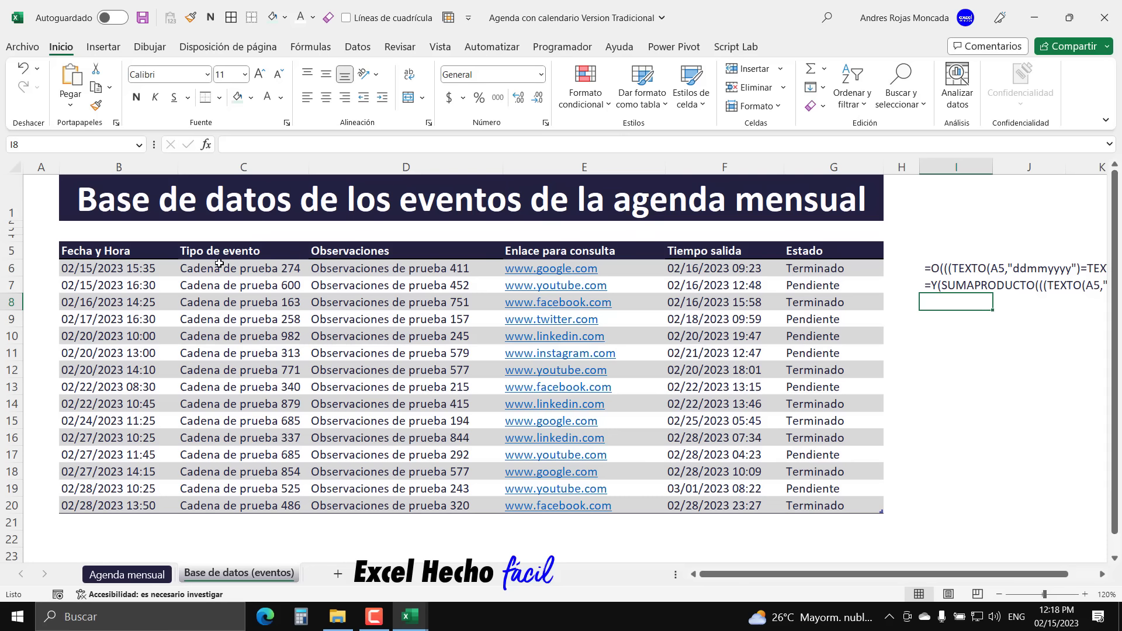
pyautogui.click(111, 233)
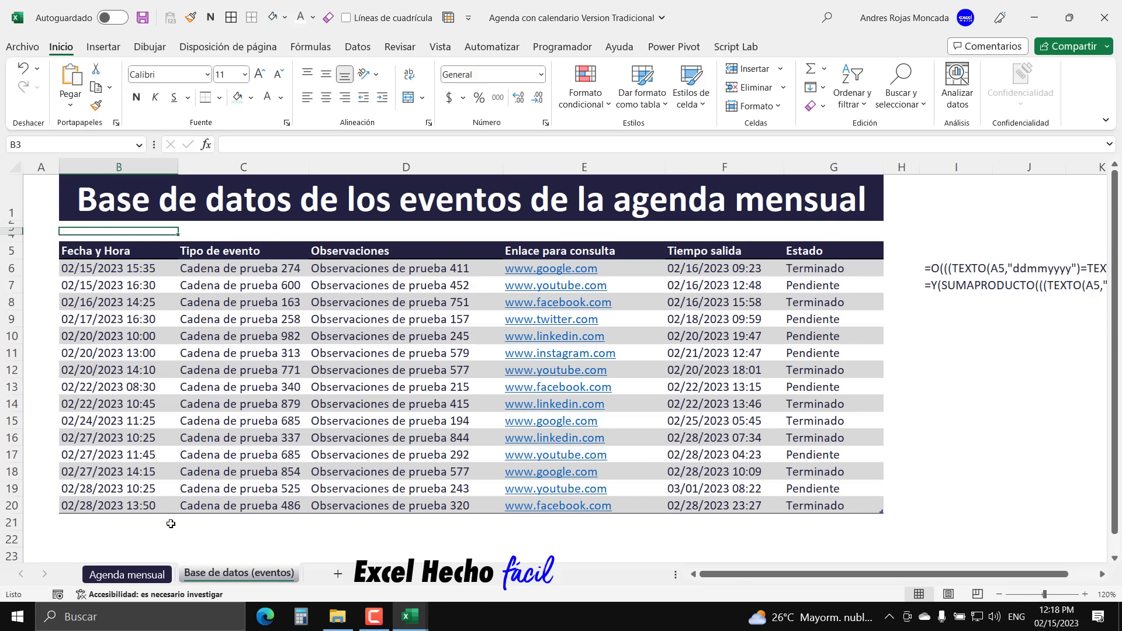
# - Clear everything from the helper cells H5:H6 on the Agenda mensual sheet
pyautogui.click(127, 575)
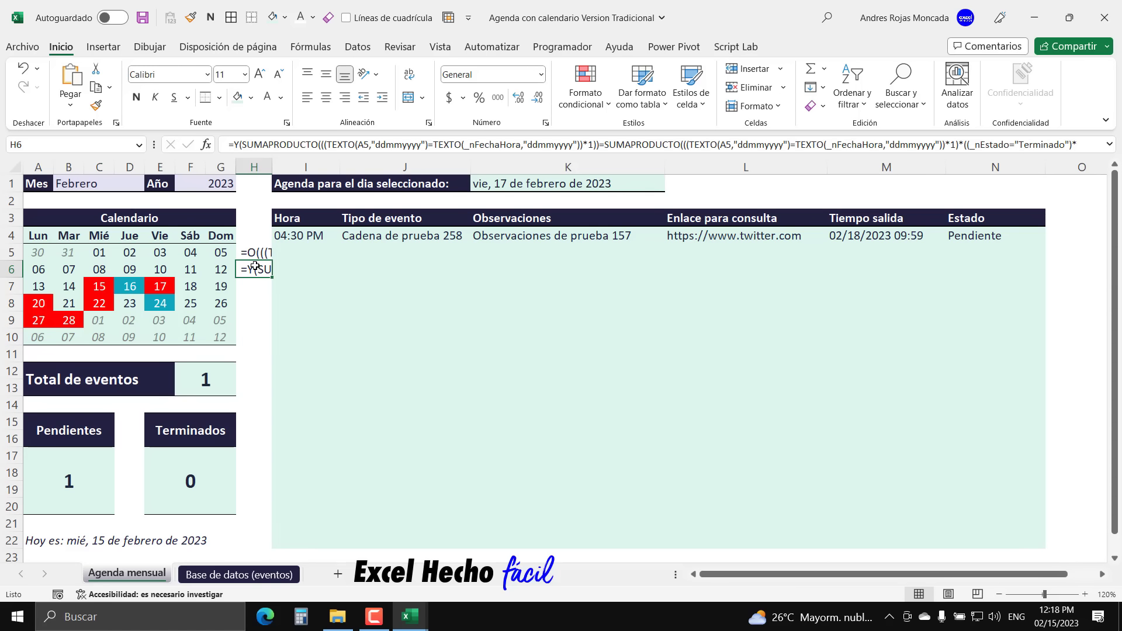
pyautogui.moveTo(256, 253); pyautogui.dragTo(256, 269)
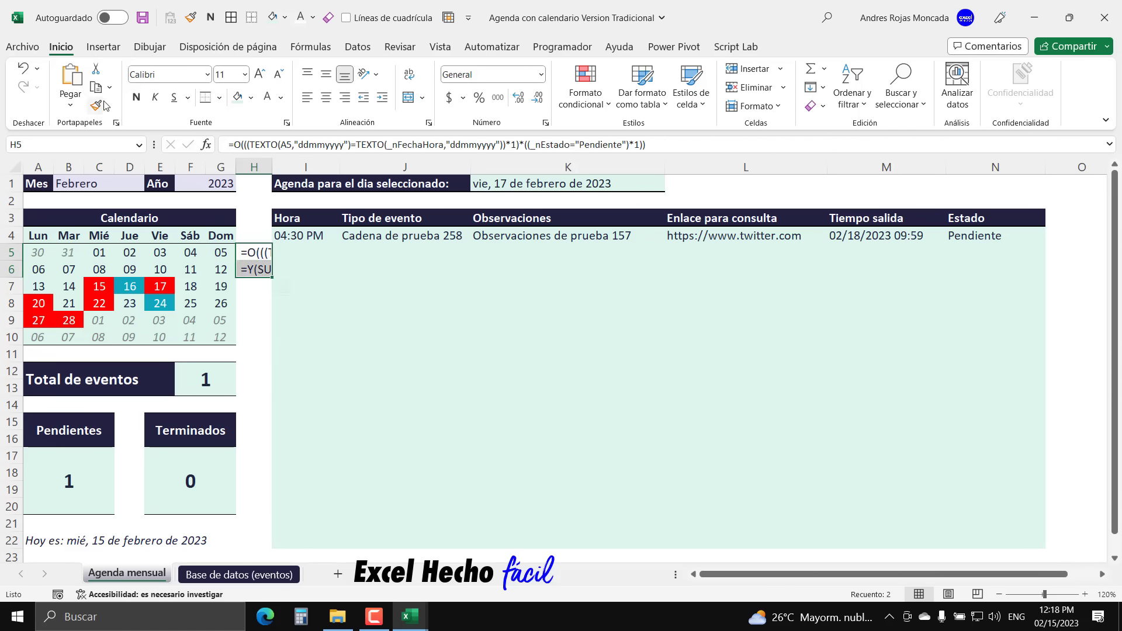
pyautogui.click(816, 106)
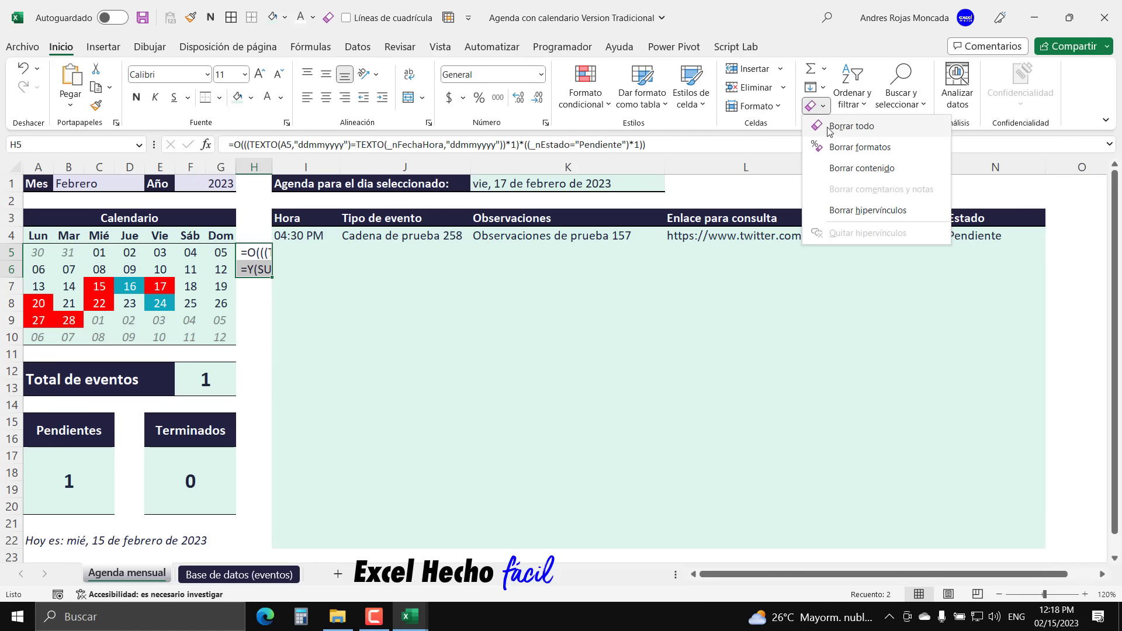
pyautogui.click(847, 126)
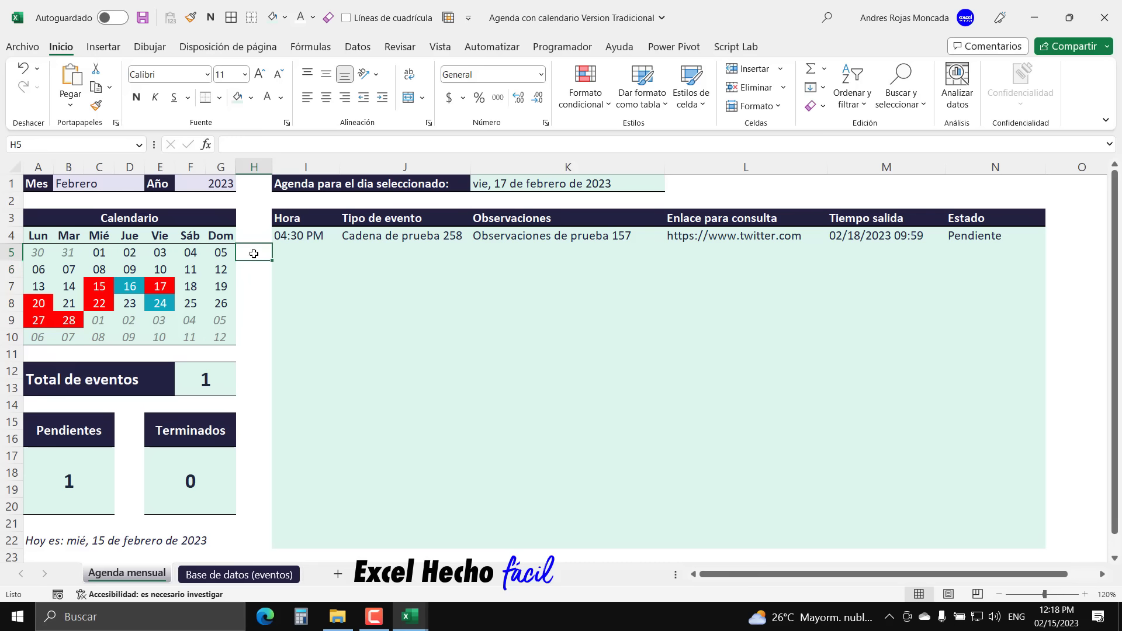
# - Check the events of day 15 and set the 02/15/2023 16:30 event's Estado to Terminado in the database
pyautogui.click(98, 287)
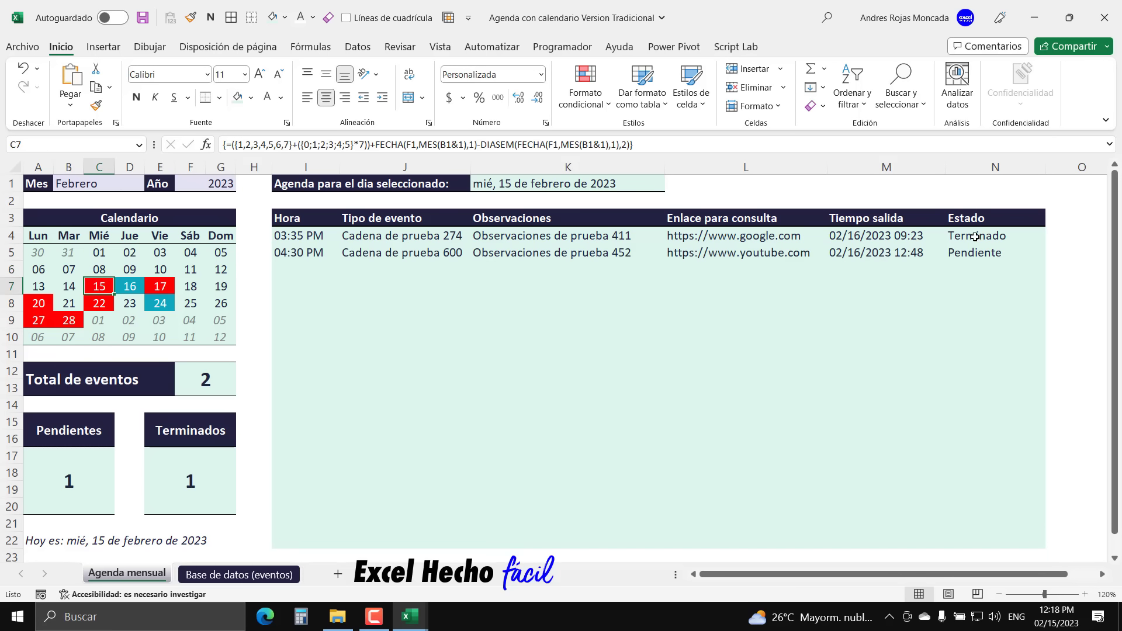
pyautogui.click(210, 576)
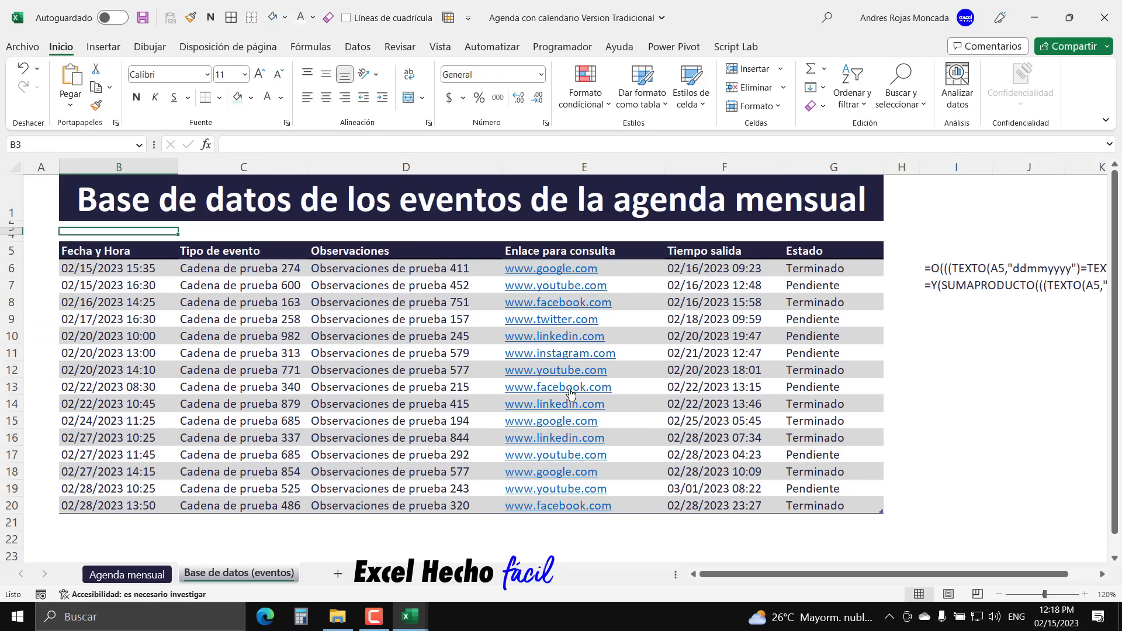
pyautogui.moveTo(84, 273); pyautogui.dragTo(809, 288)
pyautogui.click(830, 286)
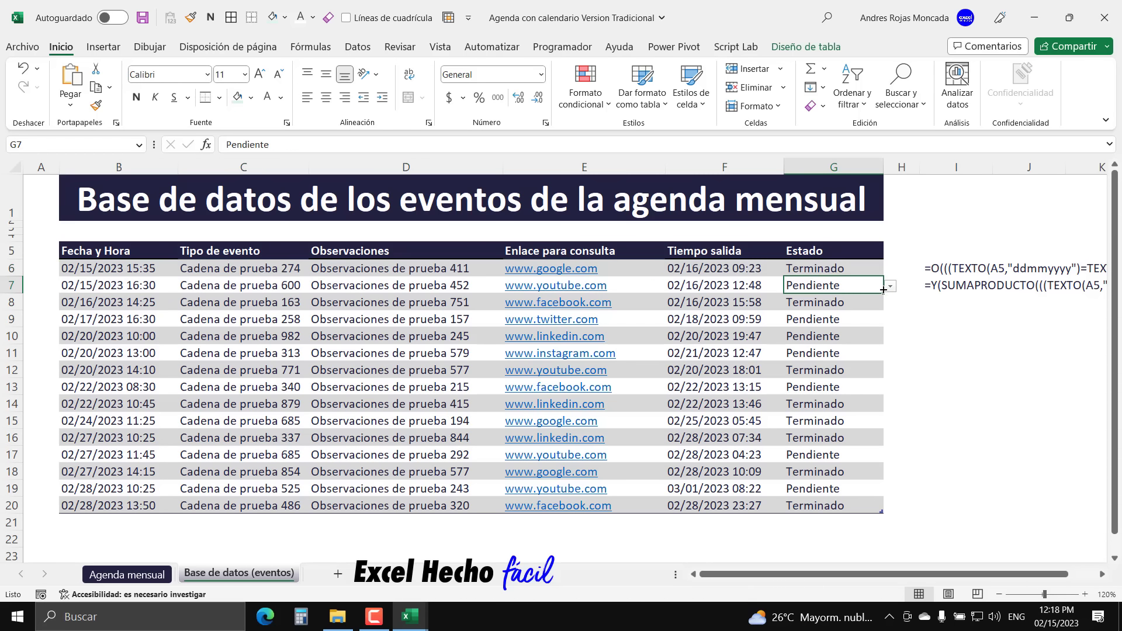
pyautogui.click(890, 287)
pyautogui.click(832, 312)
pyautogui.click(139, 234)
# - Check the highlight colour and event statuses of day 15 on the Agenda mensual sheet
pyautogui.click(127, 574)
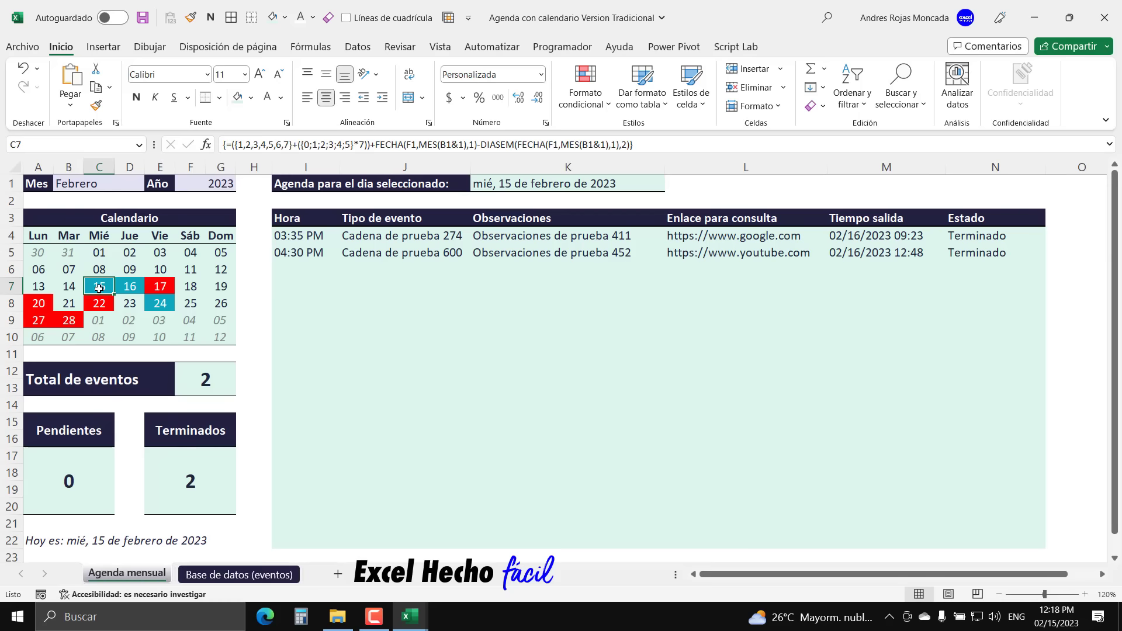
pyautogui.click(196, 284)
pyautogui.click(99, 288)
# - Set the 02/15/2023 15:35 event's Estado to Pendiente in the database and return to the Agenda mensual sheet
pyautogui.click(239, 575)
pyautogui.click(856, 271)
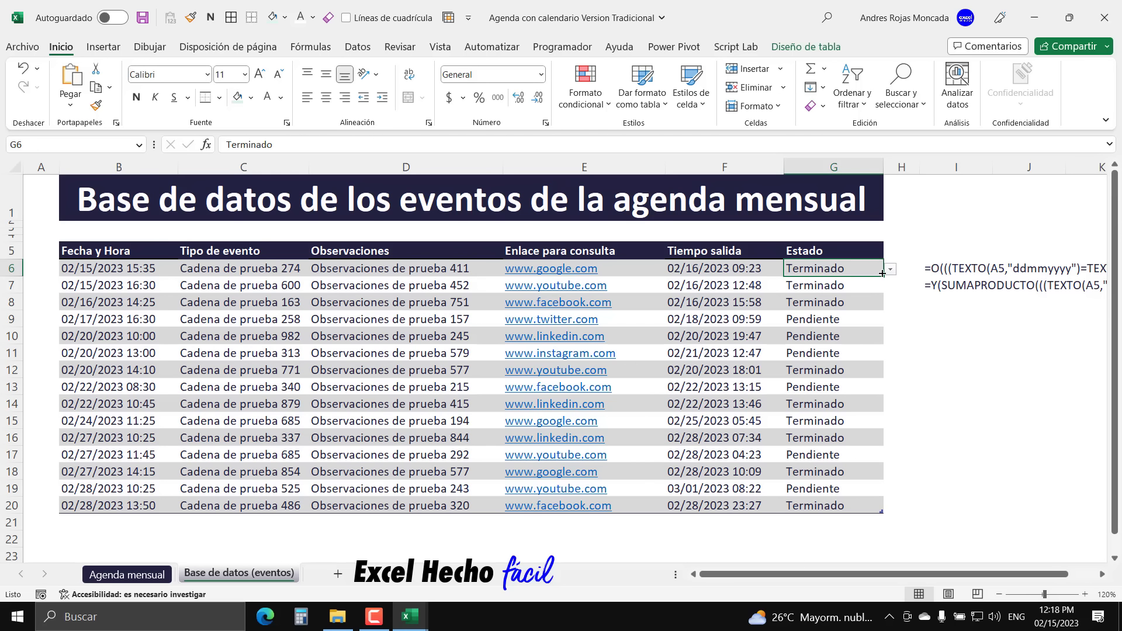
pyautogui.click(889, 270)
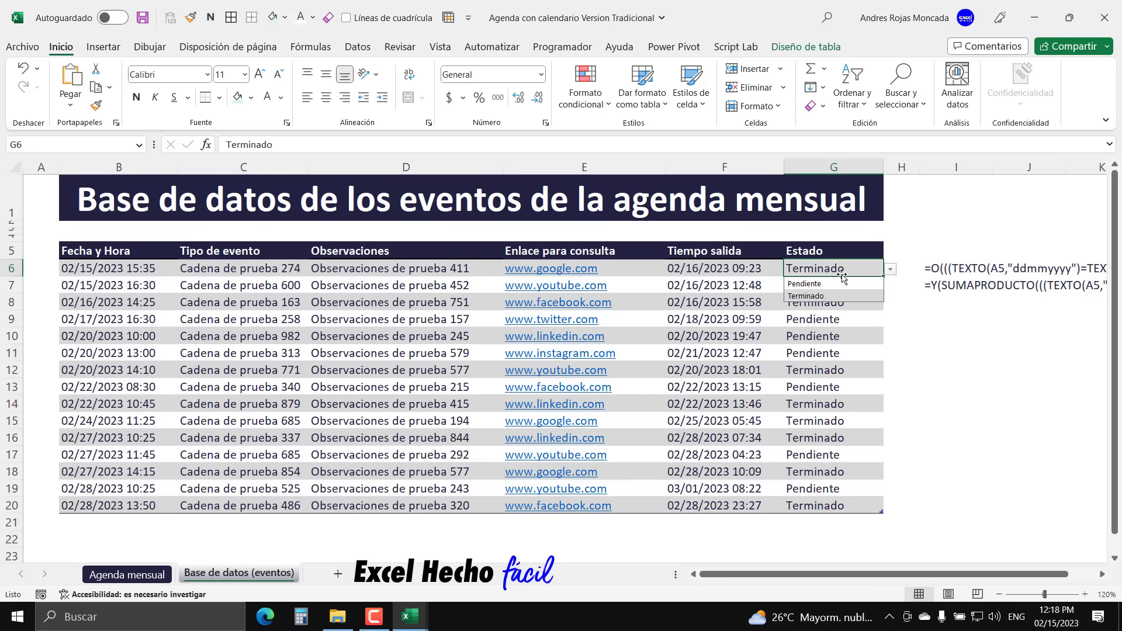
pyautogui.click(827, 283)
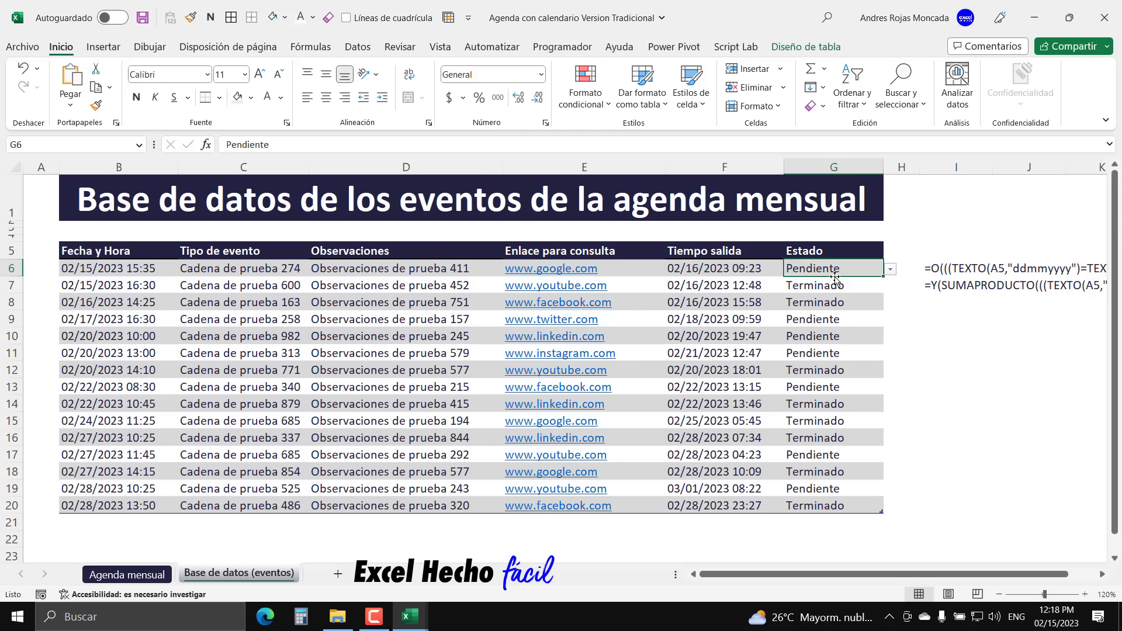
pyautogui.click(108, 231)
pyautogui.click(121, 575)
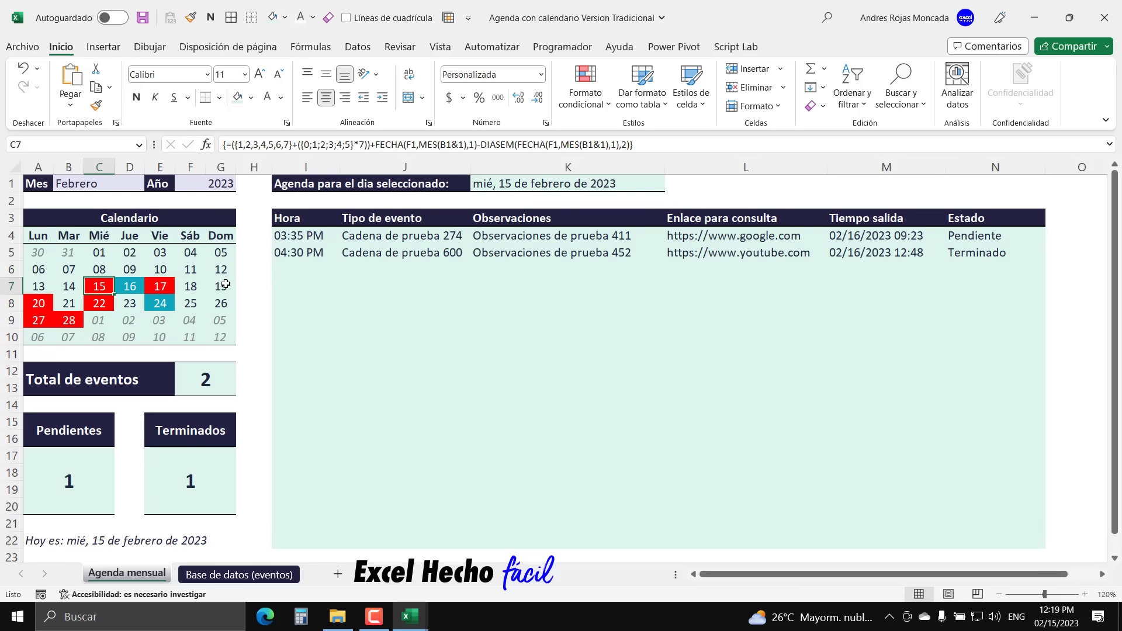
# - Create a Workbook_SheetActivate event procedure in the ThisWorkbook module of the VBA project
pyautogui.hotkey('alt', 'F11')
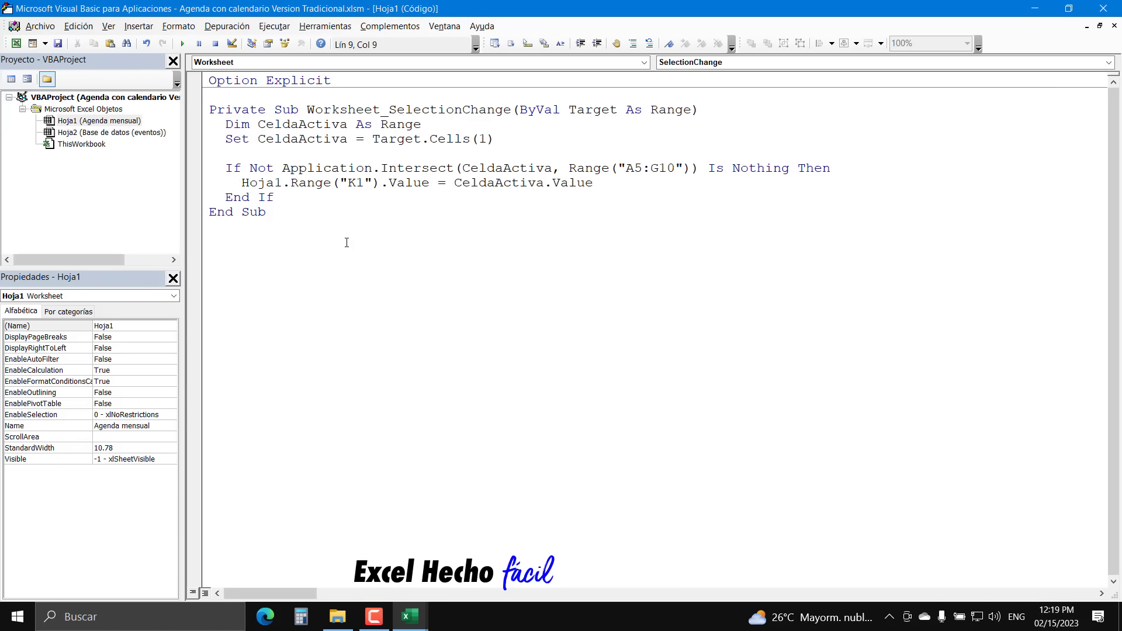
pyautogui.doubleClick(83, 145)
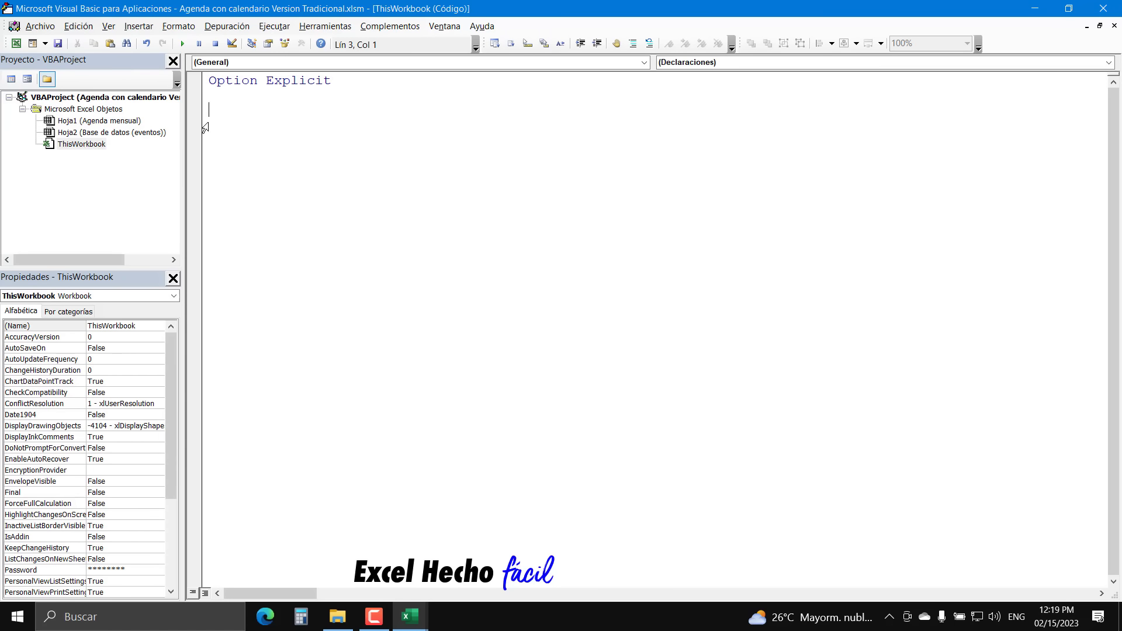
pyautogui.click(327, 62)
pyautogui.click(329, 87)
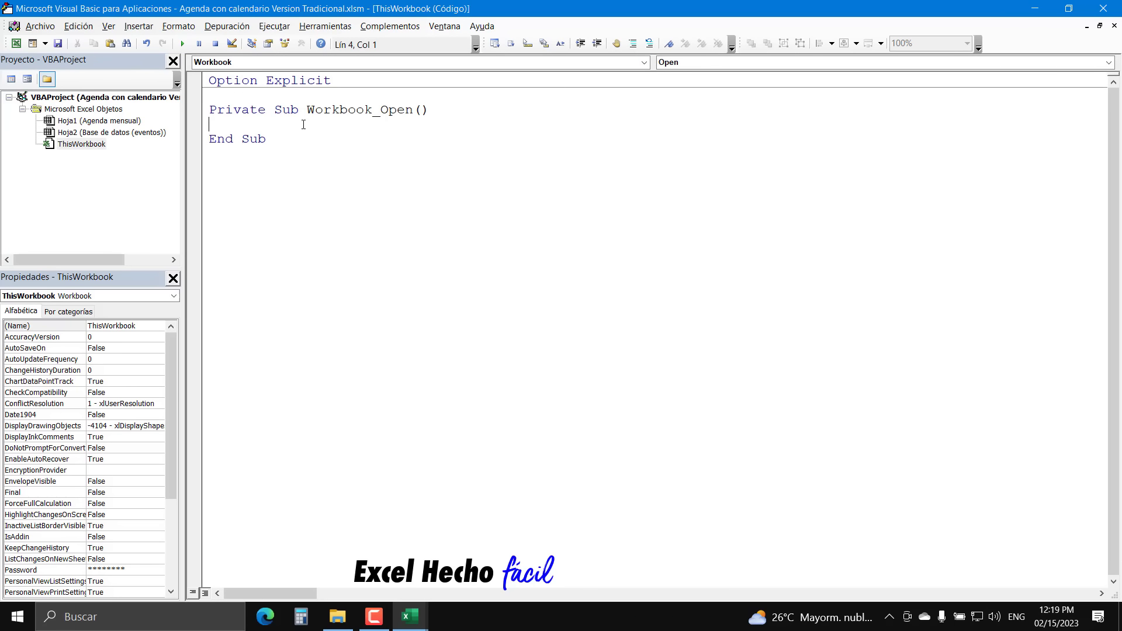
pyautogui.click(729, 65)
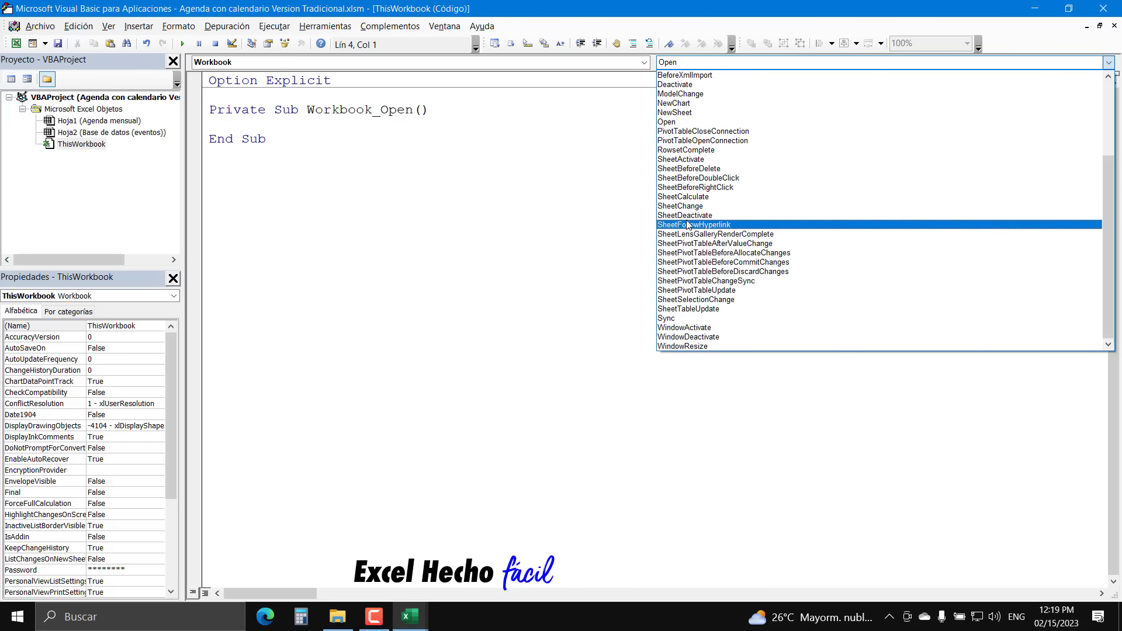
pyautogui.click(677, 159)
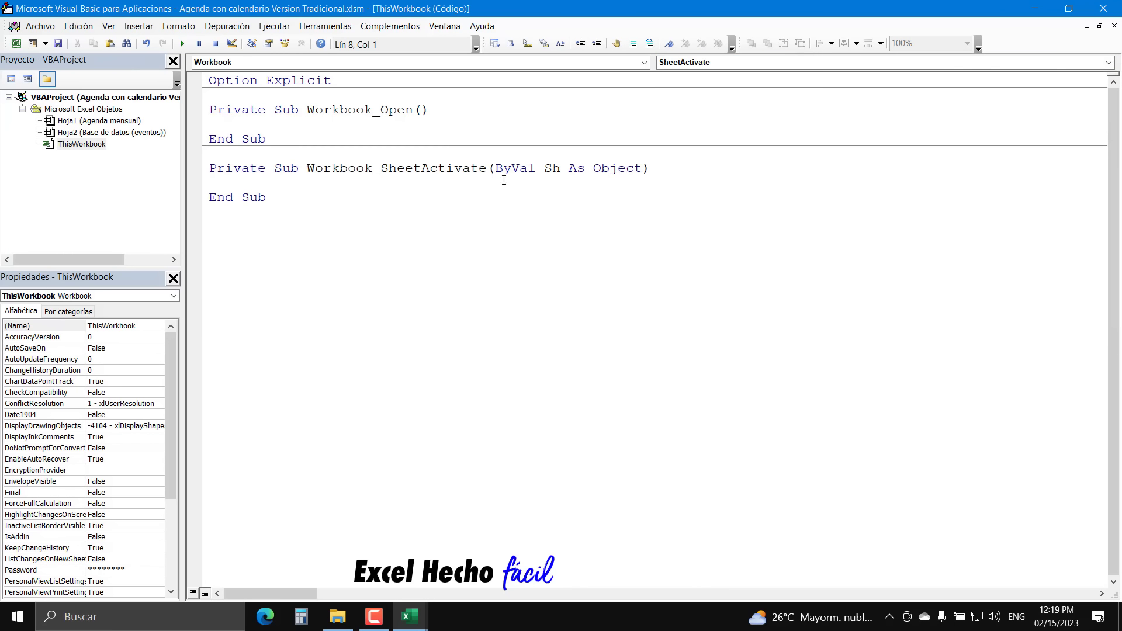
# - Delete the empty Workbook_Open procedure and the blank lines it leaves in the ThisWorkbook module
pyautogui.moveTo(267, 138); pyautogui.dragTo(211, 110)
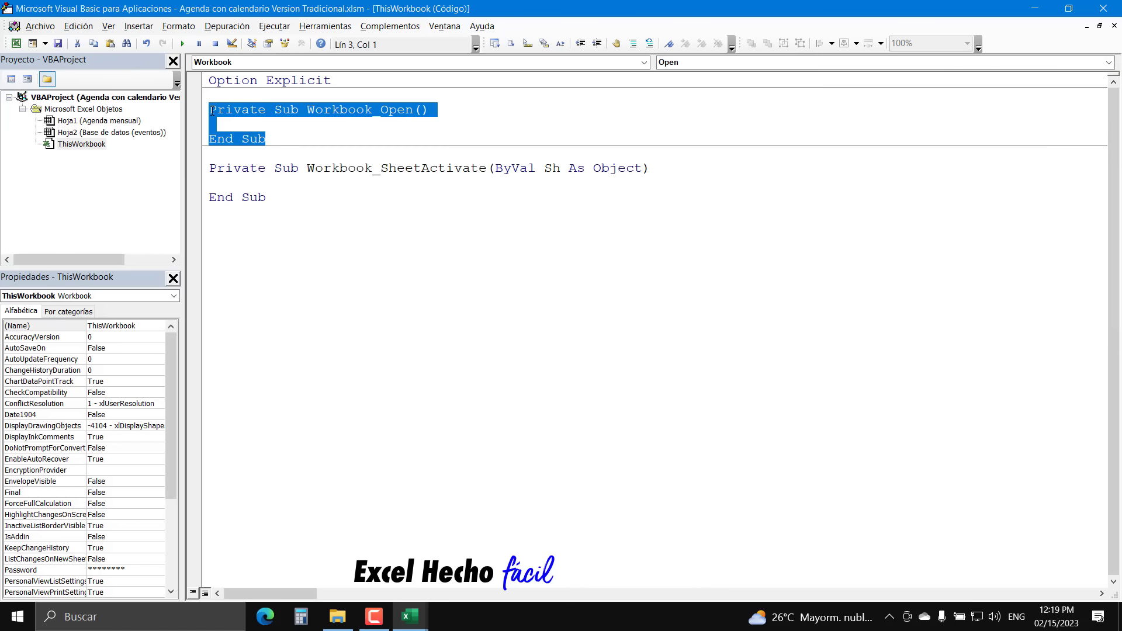
pyautogui.press('Delete')
pyautogui.press('Delete')
pyautogui.press('Delete')
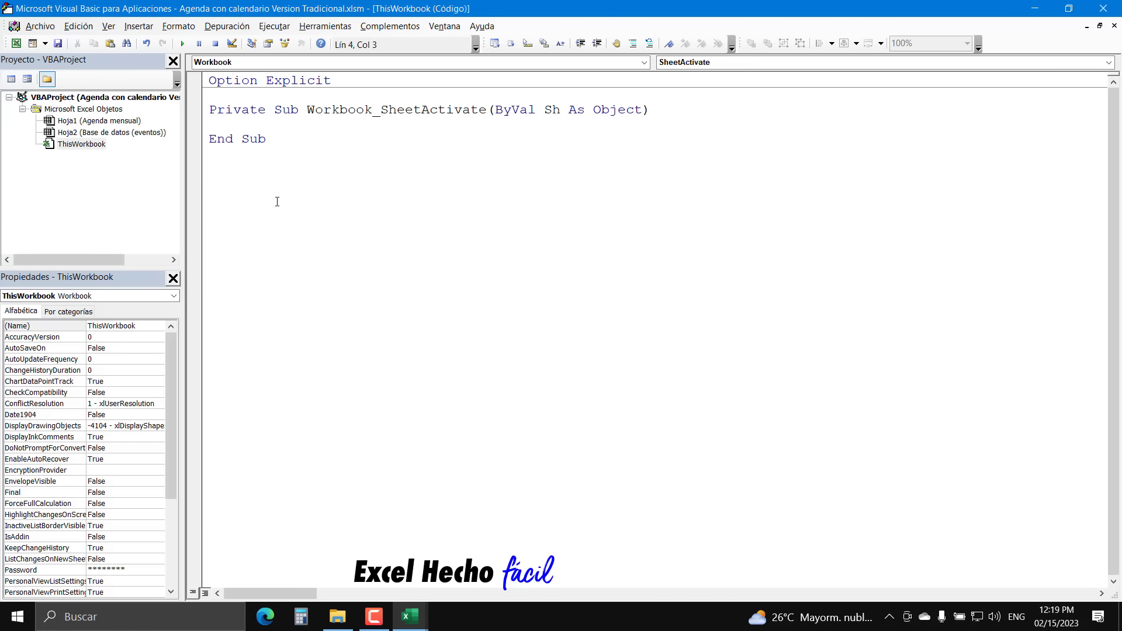
# - Write the statement Sh.Calculate inside the Workbook_SheetActivate procedure so each sheet recalculates on activation
pyautogui.write('sh')
pyautogui.write('.calcule')
pyautogui.press('Up')
pyautogui.press('BackSpace')
pyautogui.press('BackSpace')
pyautogui.press('BackSpace')
pyautogui.press('BackSpace')
pyautogui.write('culatre')
pyautogui.hotkey('ctrl', 'shift', 'Left')
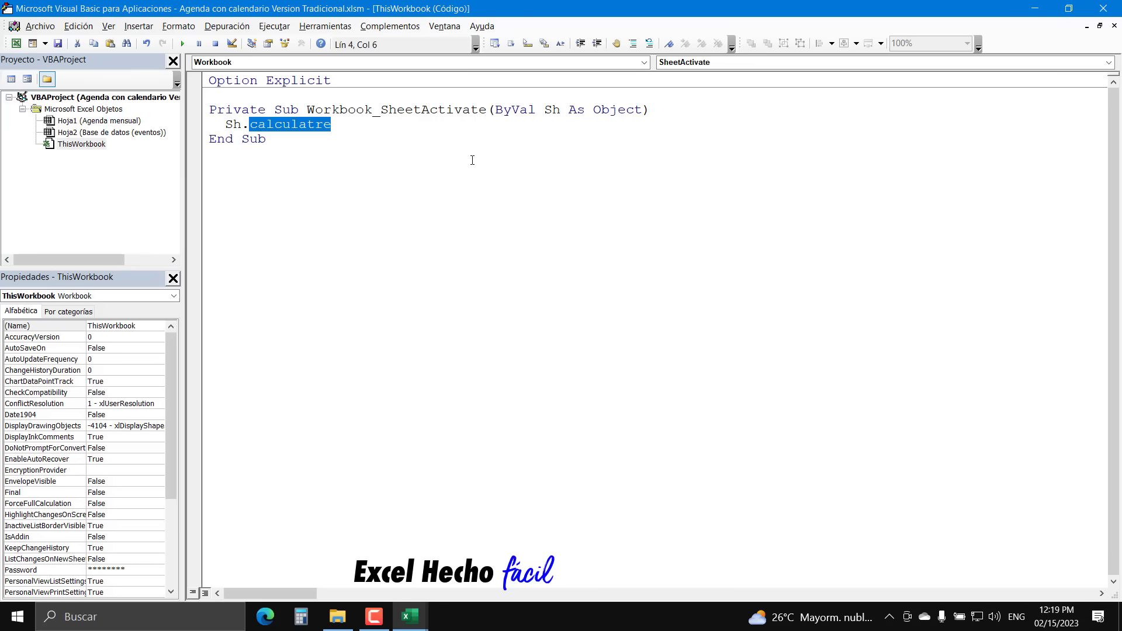
pyautogui.write('calcul')
pyautogui.write('atre')
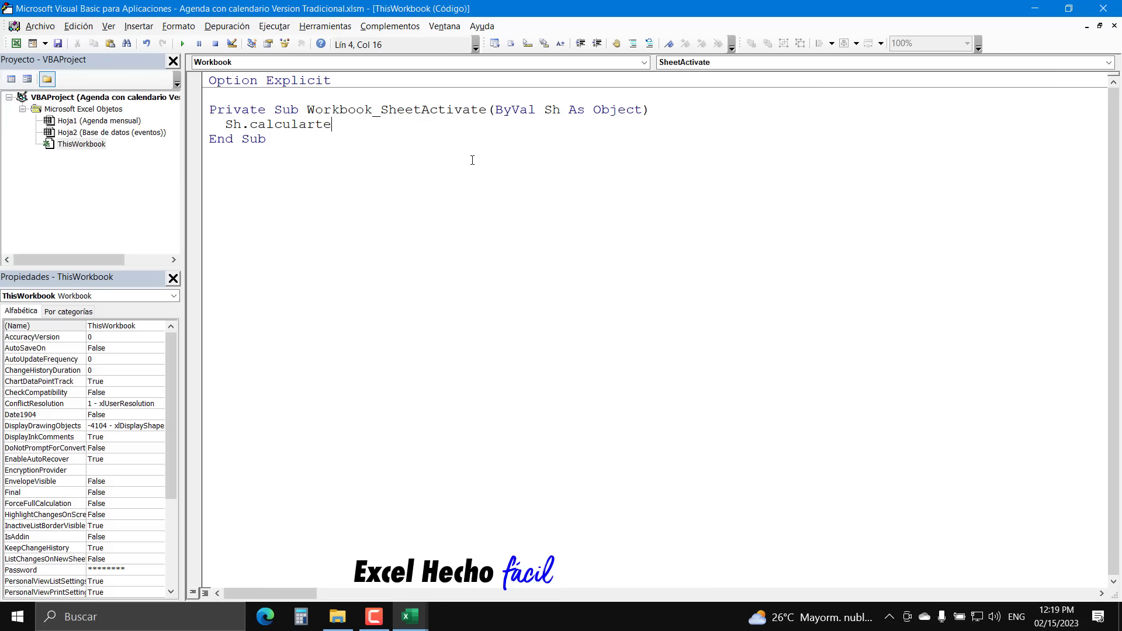
pyautogui.press('BackSpace')
pyautogui.press('BackSpace')
pyautogui.write('e')
pyautogui.press('Up')
# - Close both open code windows and the VBA editor to return to the workbook
pyautogui.click(1113, 26)
pyautogui.click(1113, 27)
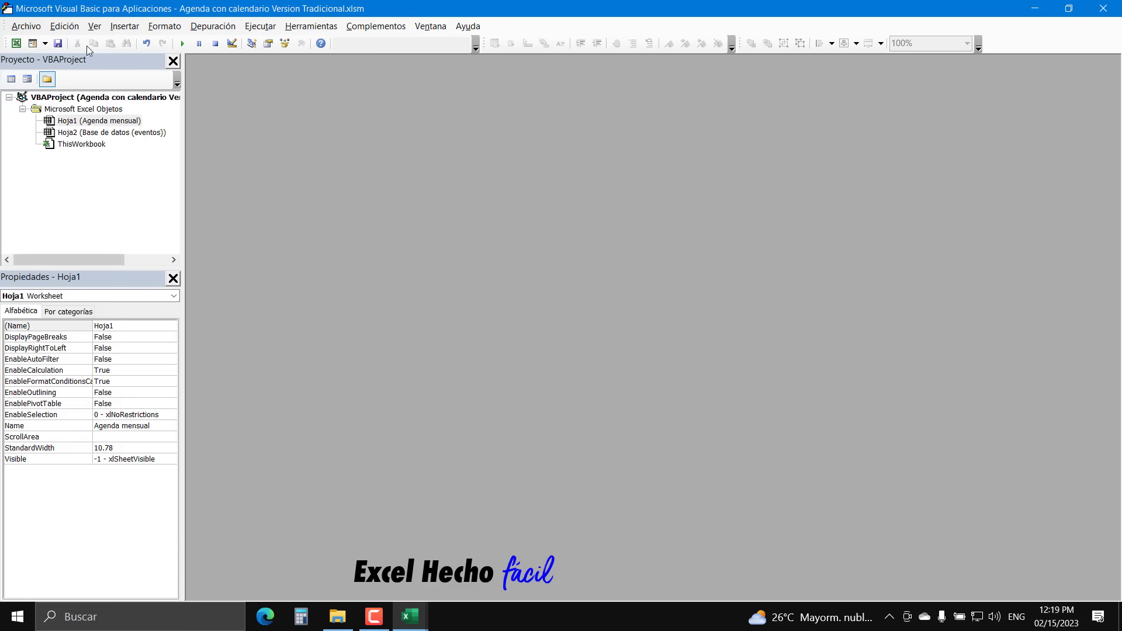
pyautogui.click(1104, 9)
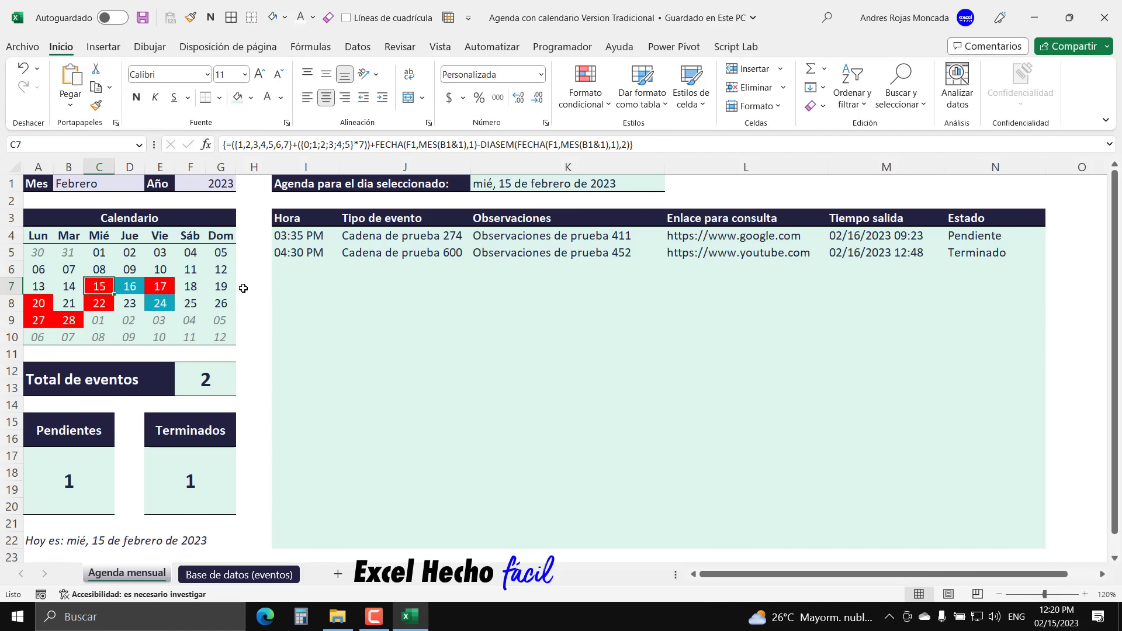
# - Review day 27's events on the calendar and set the 02/27/2023 11:45 event's Estado to Terminado in the database
pyautogui.click(99, 268)
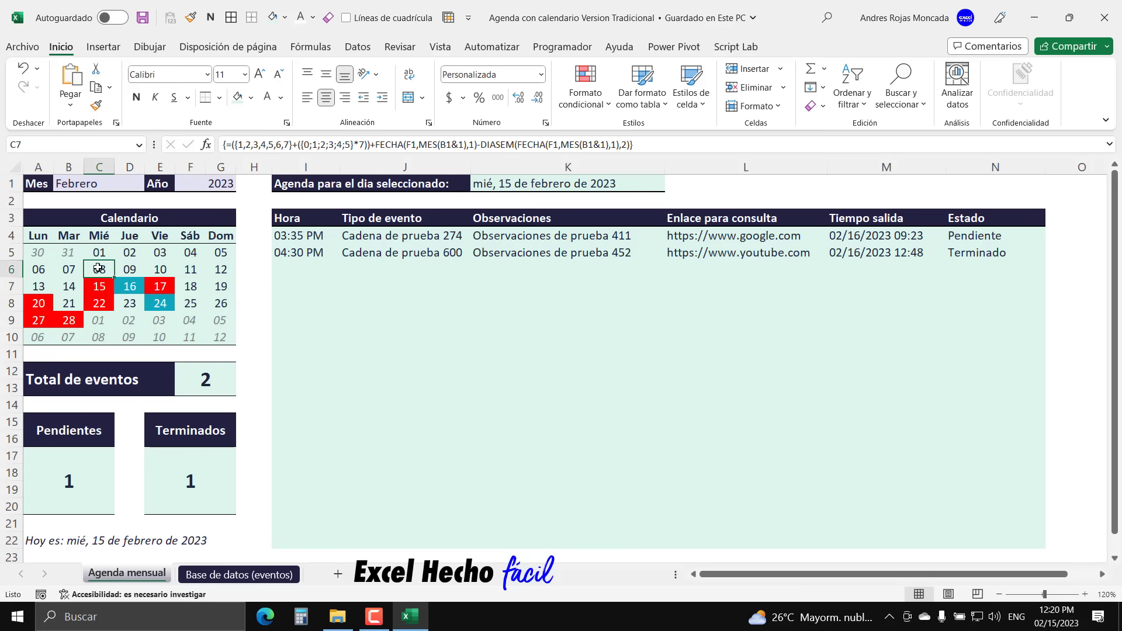
pyautogui.click(36, 321)
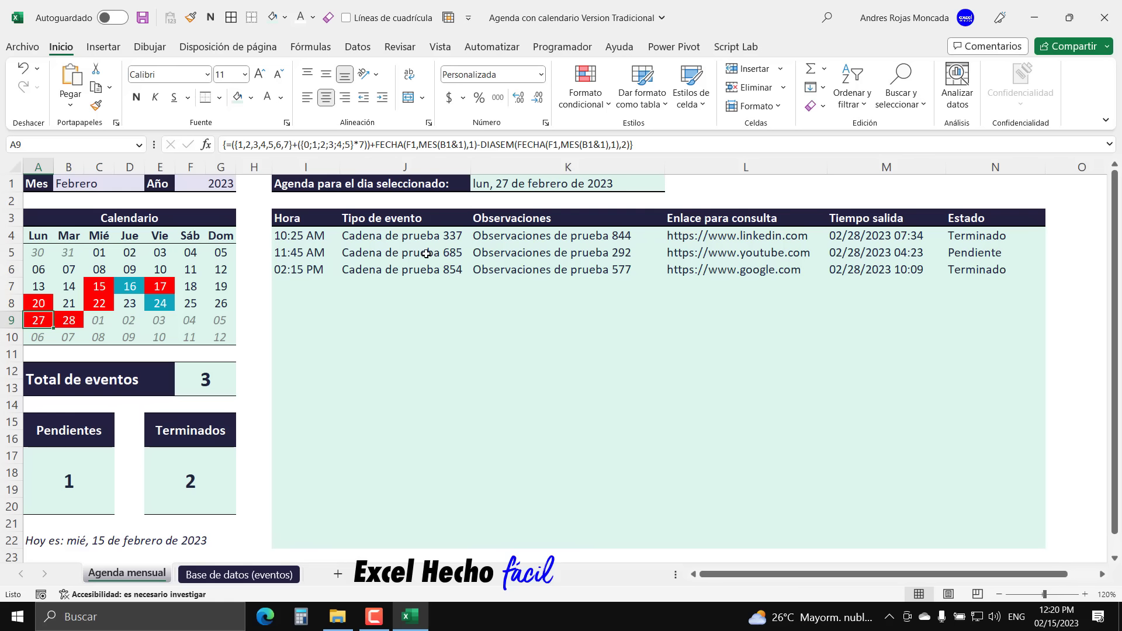
pyautogui.click(280, 576)
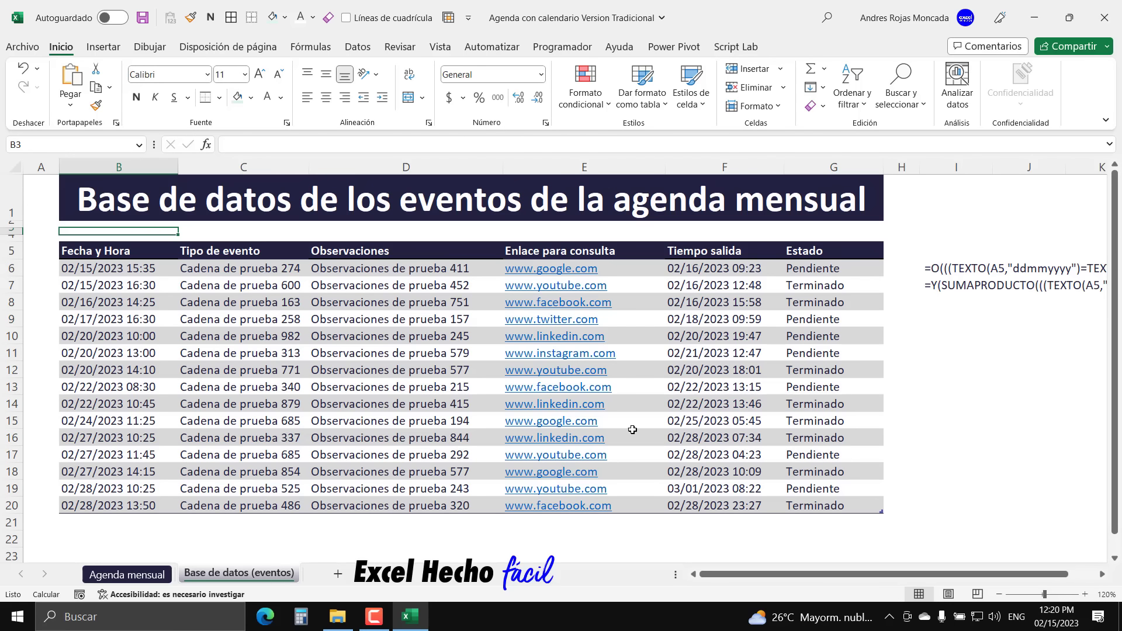
pyautogui.click(818, 454)
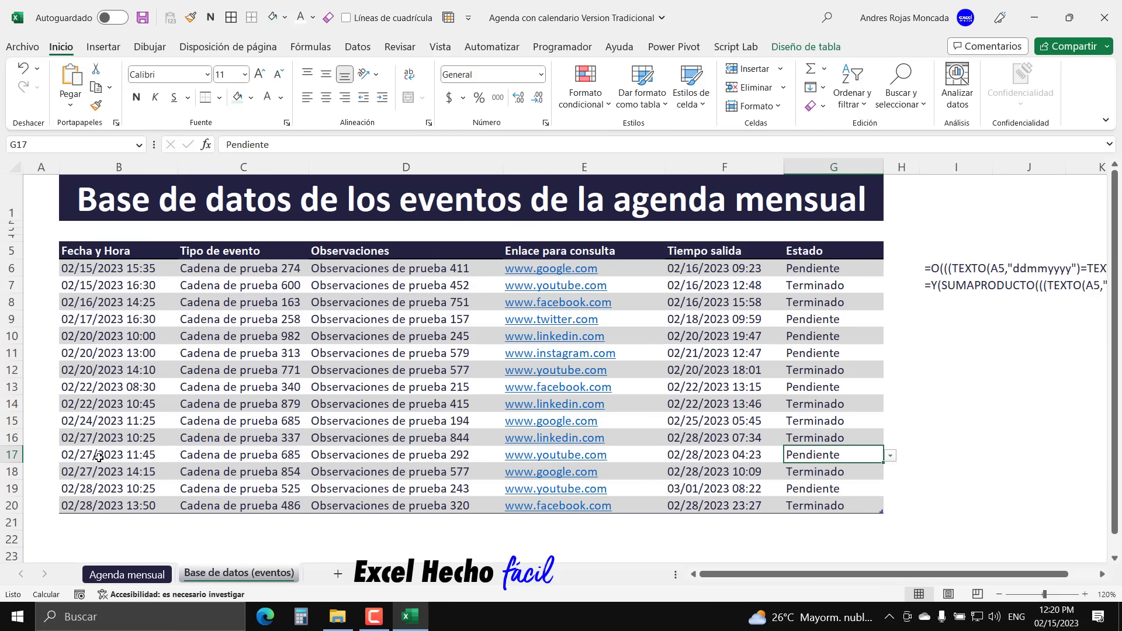
pyautogui.click(891, 455)
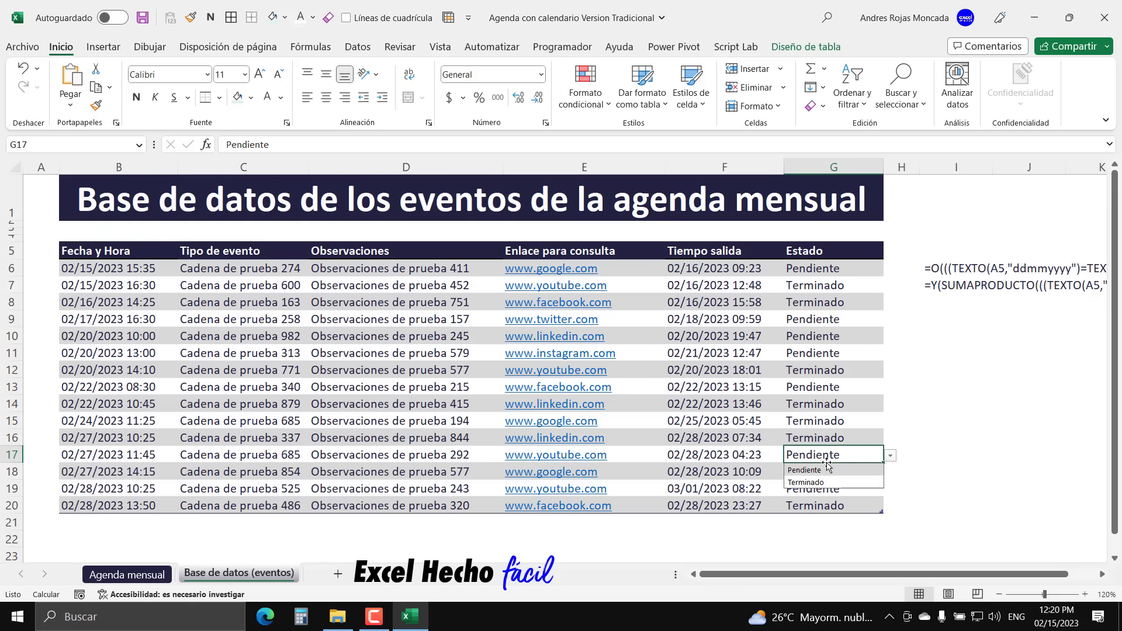
pyautogui.click(822, 483)
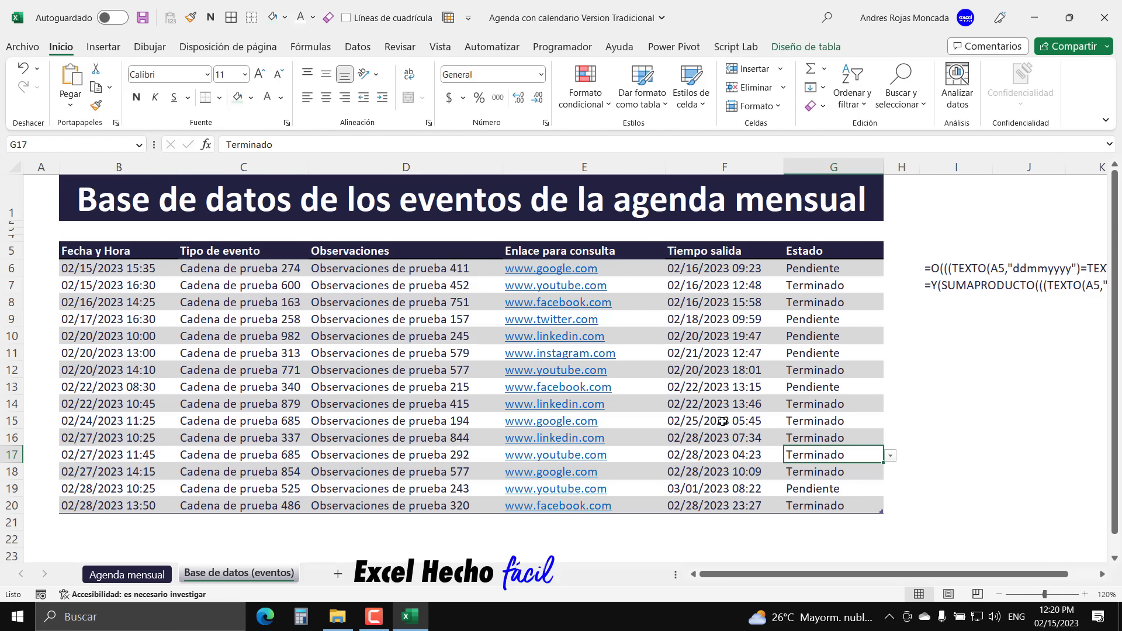
pyautogui.click(138, 230)
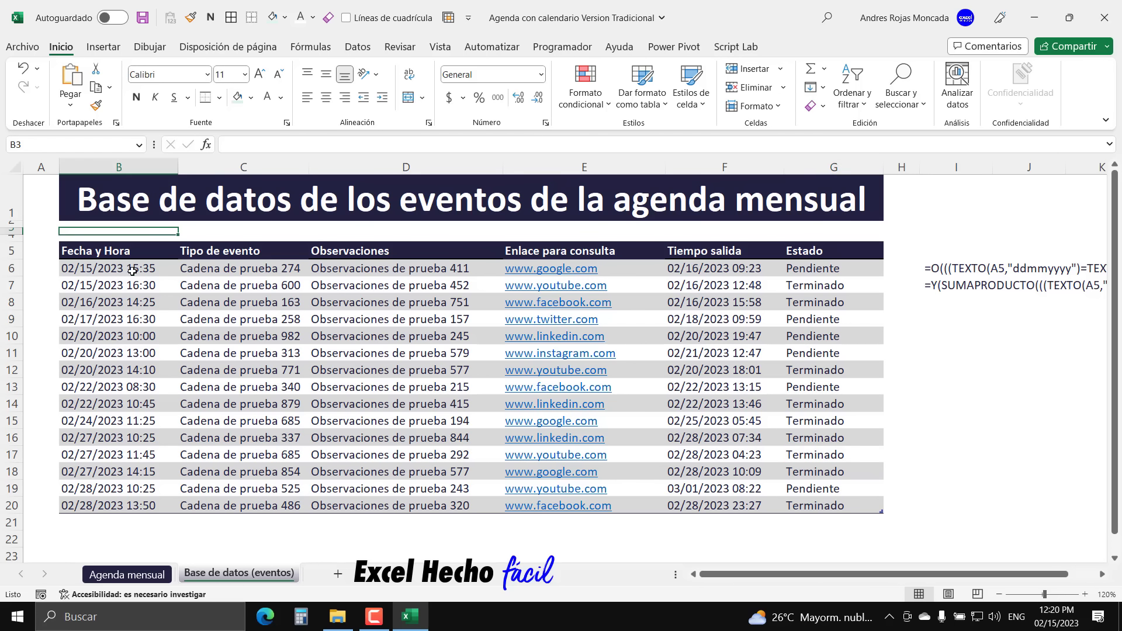
pyautogui.click(142, 579)
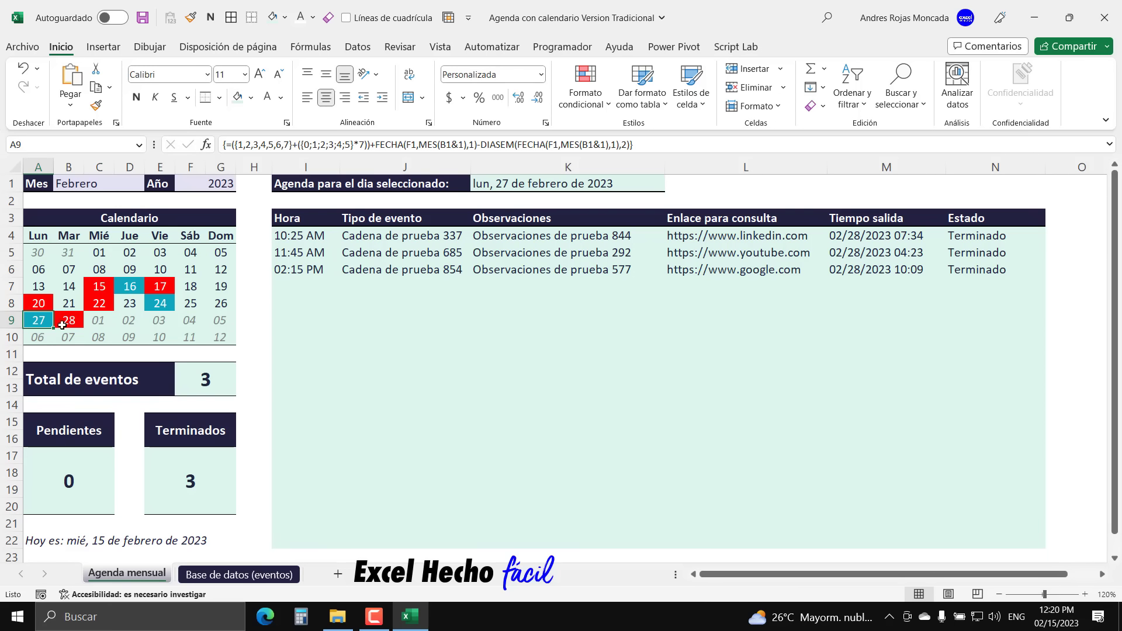
# - Select day 02 of March, and draw a text box about 1.19" high and 5.77" wide over the empty agenda area
pyautogui.click(129, 323)
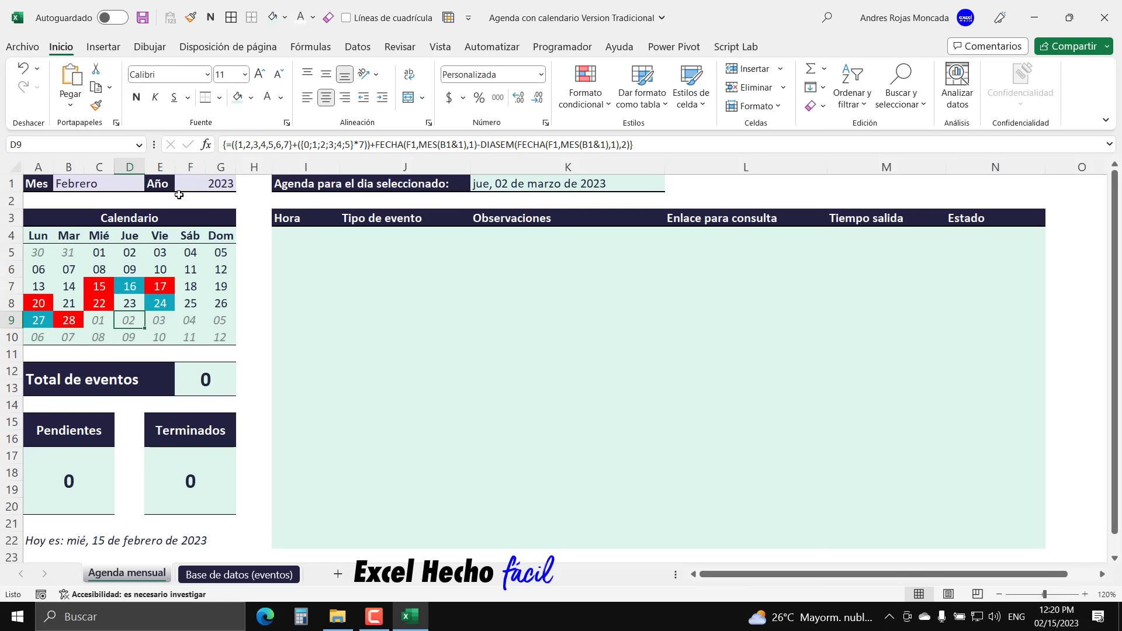
pyautogui.click(200, 182)
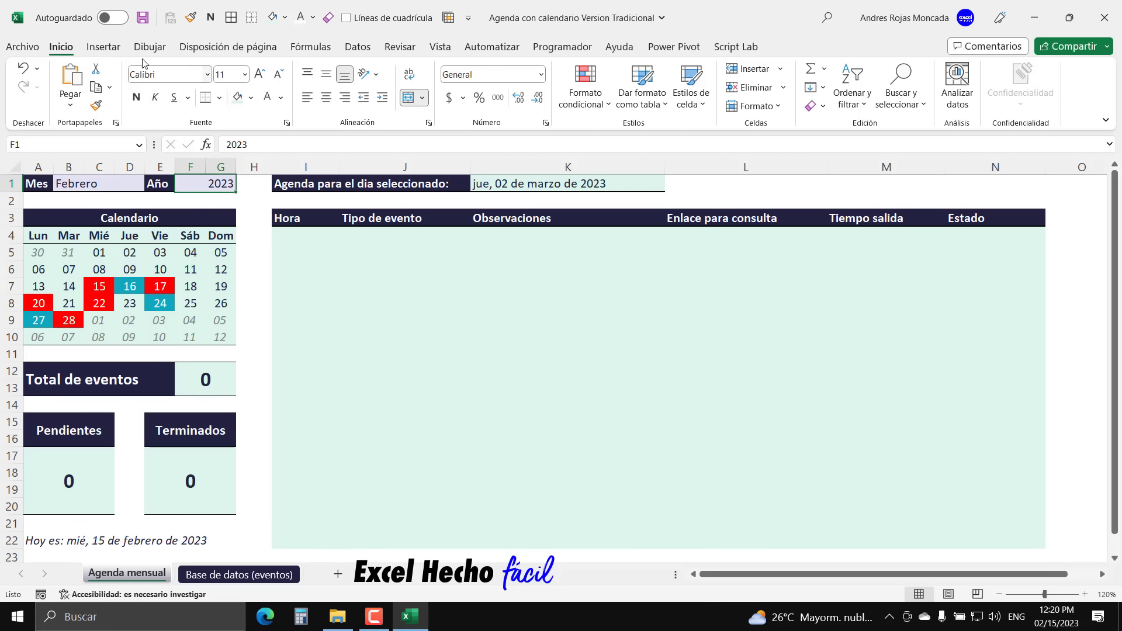
pyautogui.click(104, 46)
pyautogui.click(198, 85)
pyautogui.click(231, 157)
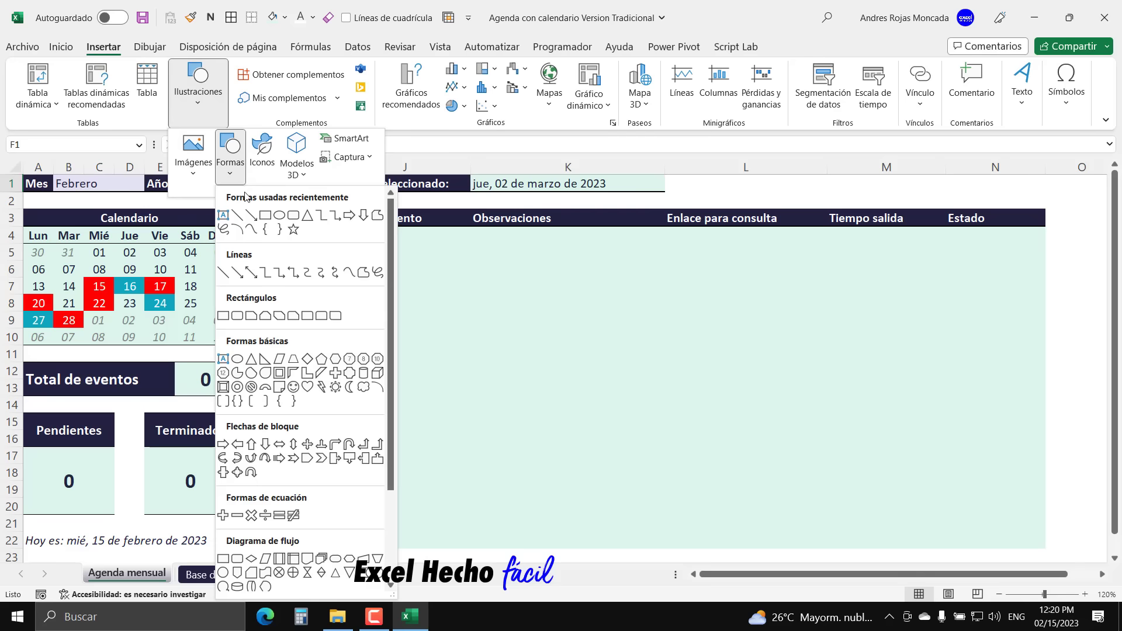
pyautogui.click(226, 216)
pyautogui.moveTo(289, 267); pyautogui.dragTo(775, 368)
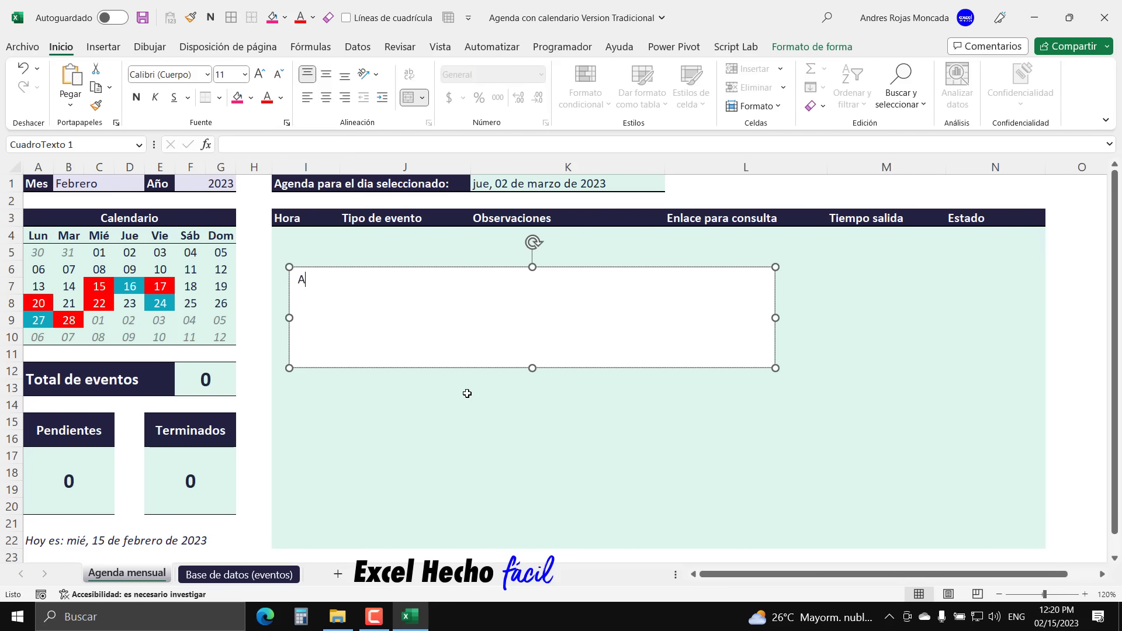
# - Enter the text "Algunos o todos los eventos pendientes" in the new text box
pyautogui.write('Algunos o todos l')
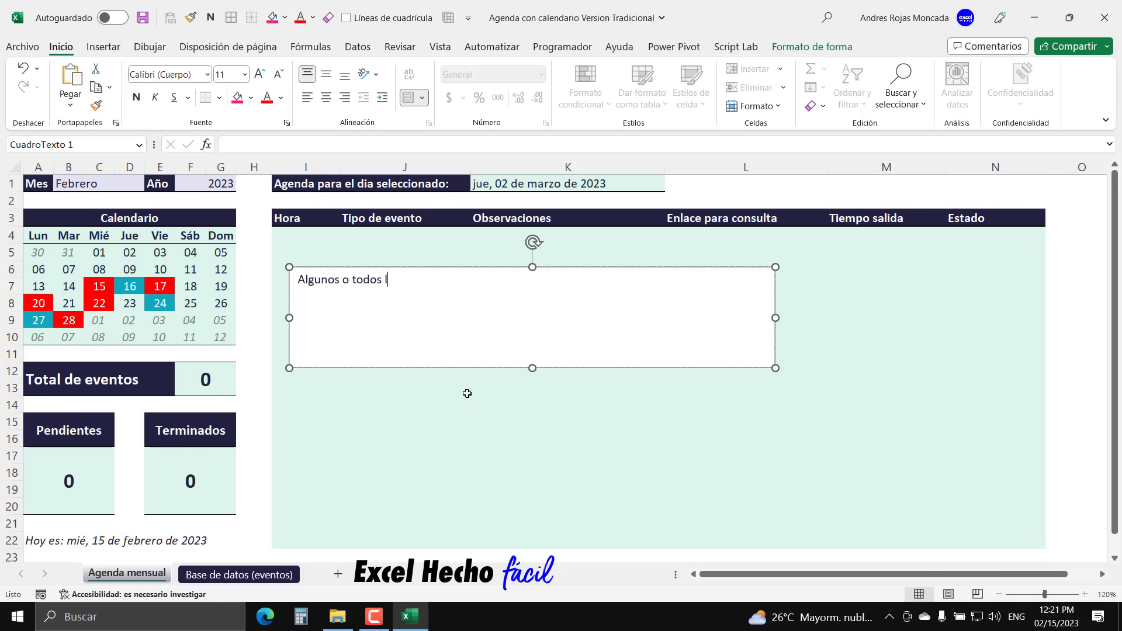
pyautogui.write('os eve')
pyautogui.write('ntop')
pyautogui.write(' pendientes')
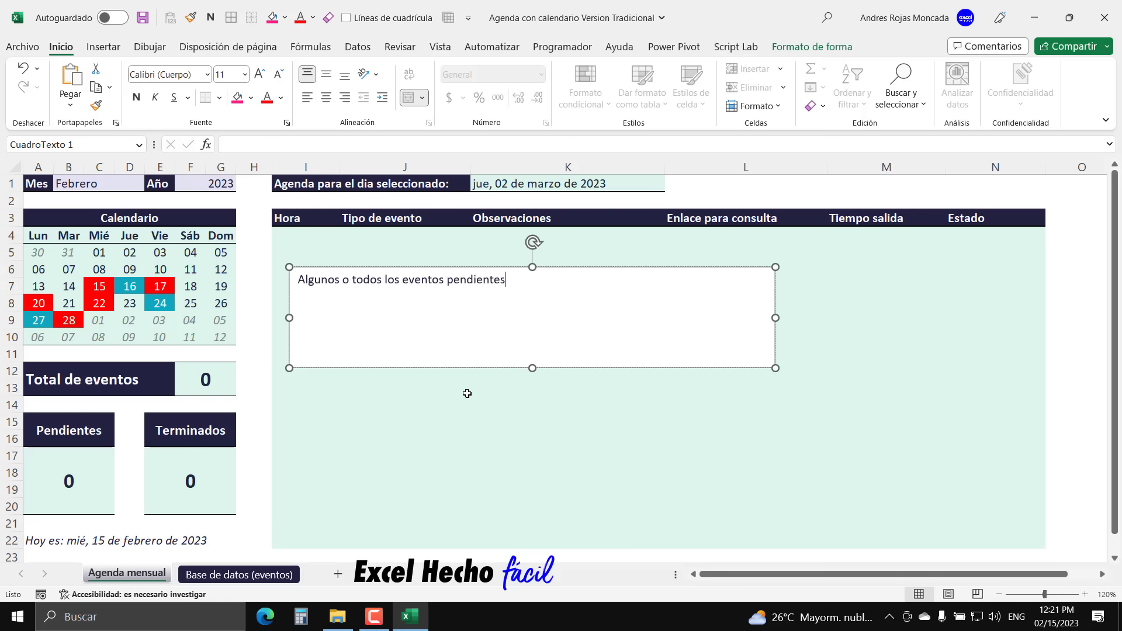
pyautogui.press('Escape')
pyautogui.press('Escape')
# - Format the text box with no outline and no fill, and make its text italic
pyautogui.click(357, 318)
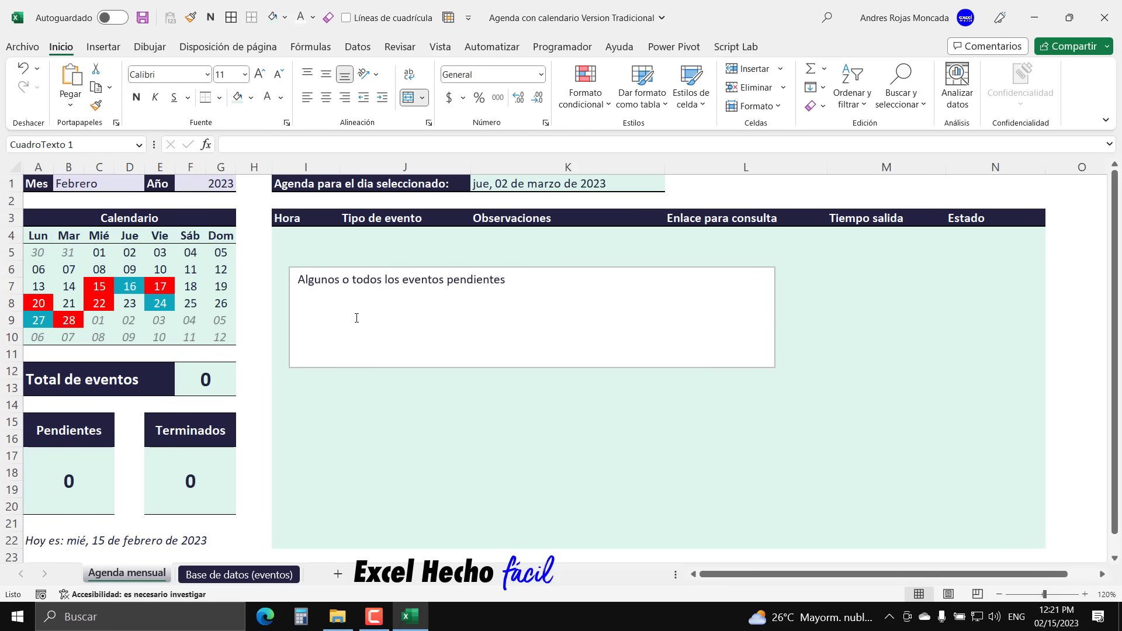
pyautogui.press('Escape')
pyautogui.click(805, 49)
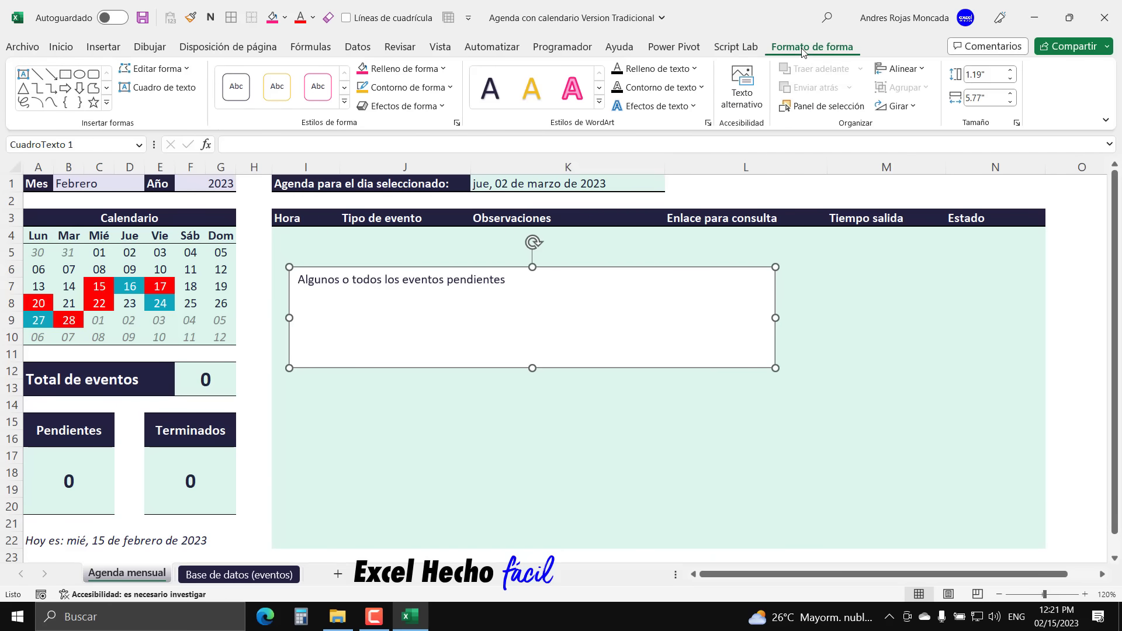
pyautogui.click(413, 89)
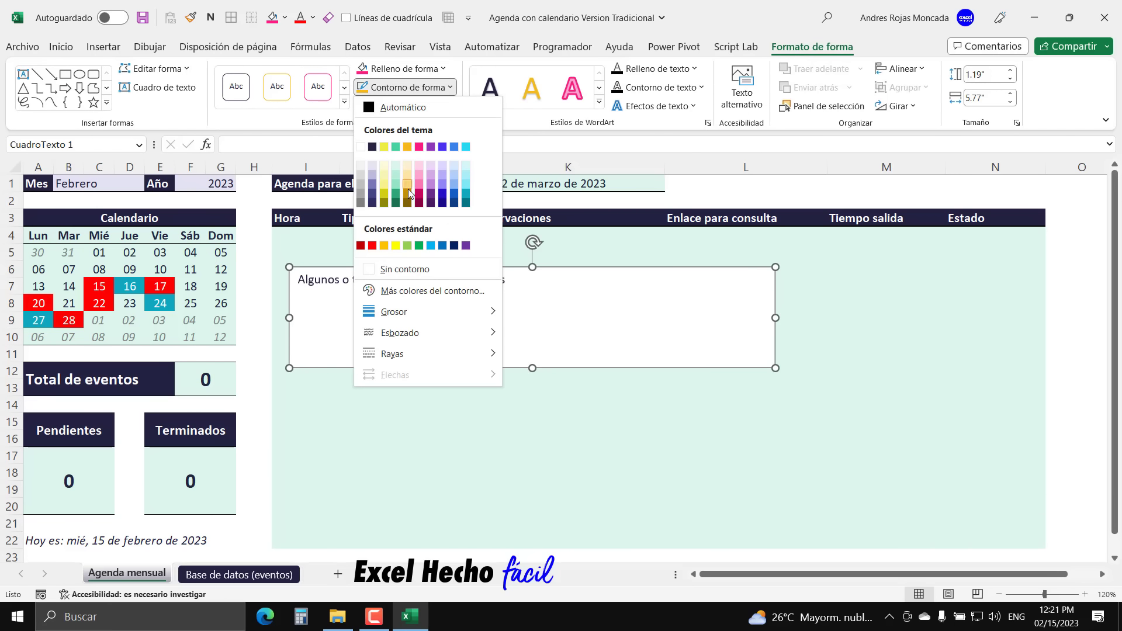
pyautogui.click(402, 269)
pyautogui.click(403, 68)
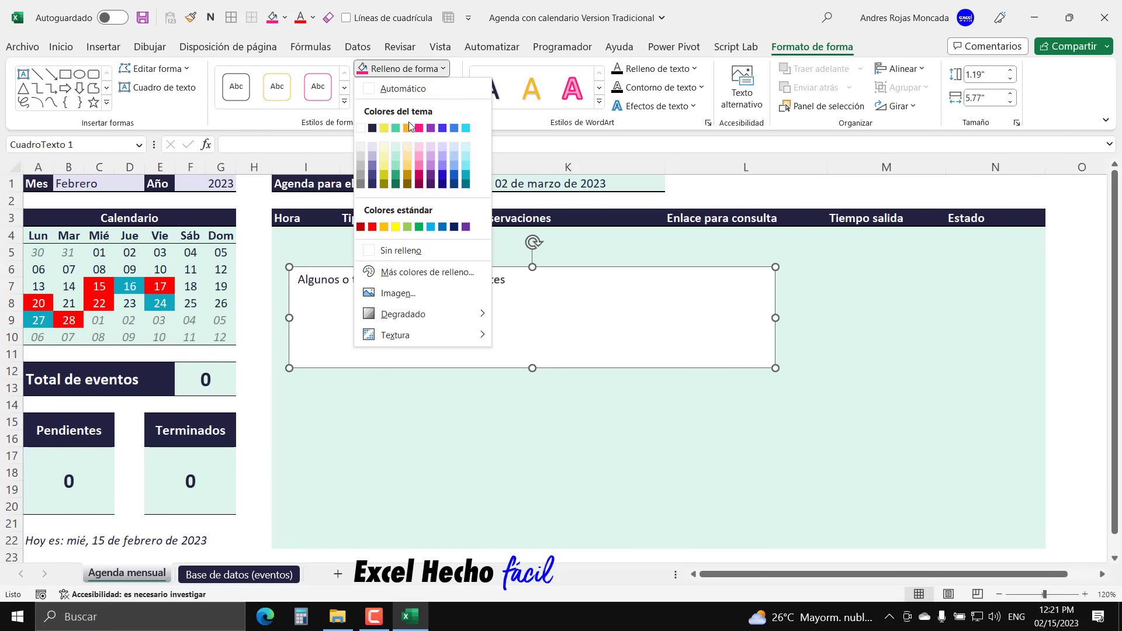
pyautogui.click(381, 253)
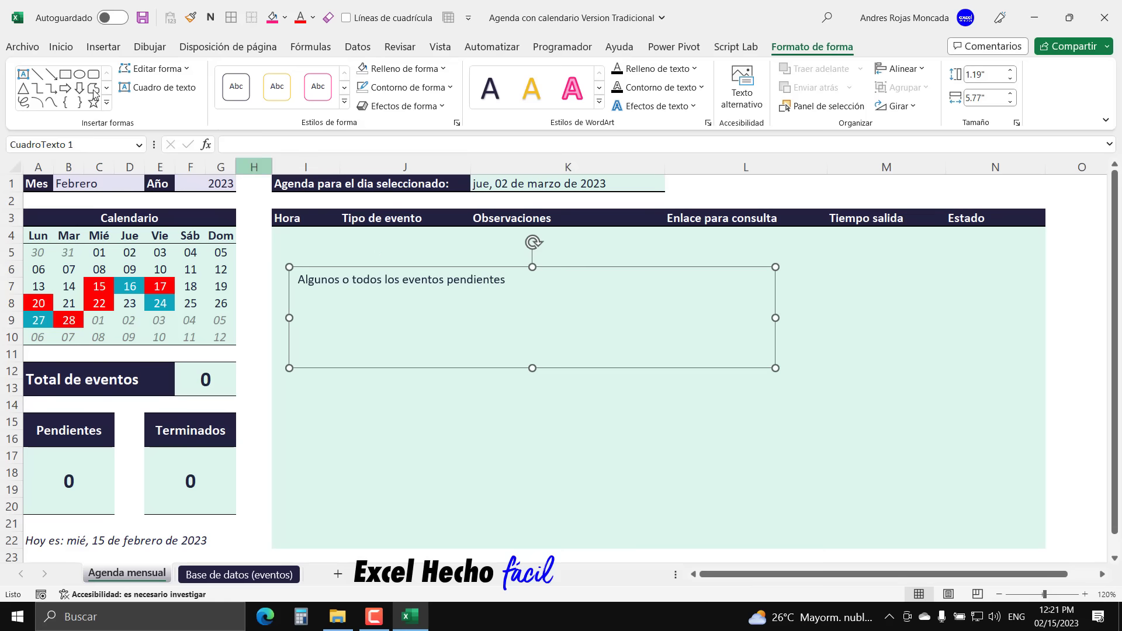
pyautogui.click(56, 50)
pyautogui.click(155, 97)
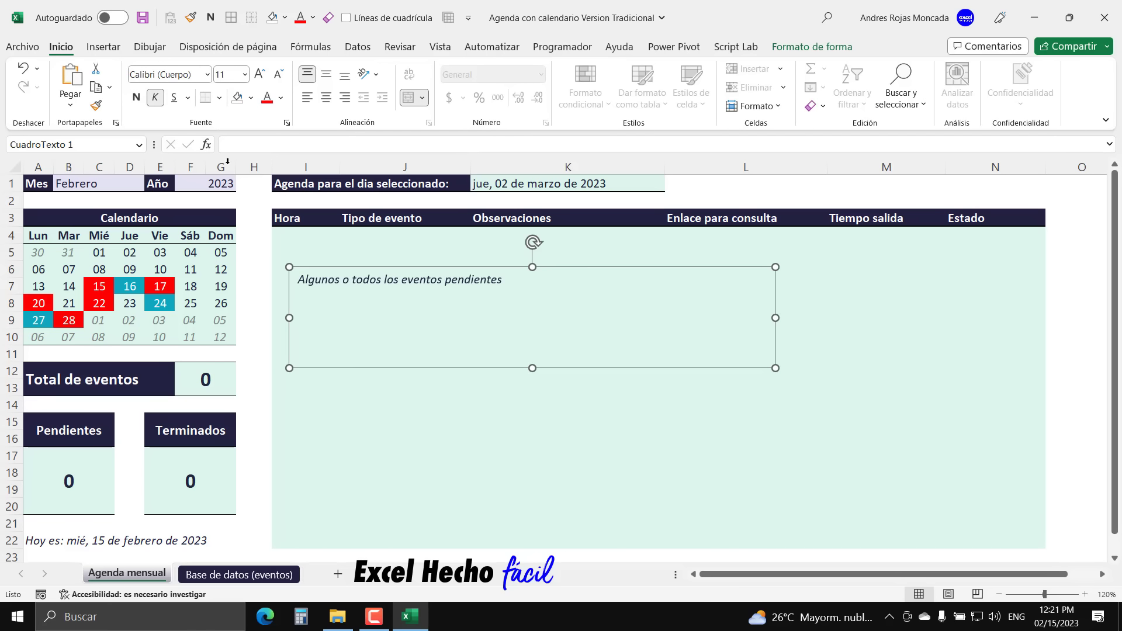
# - Shrink the text box to about 0.23" high and 2.68" wide, and centre its text vertically while keeping it left-aligned
pyautogui.moveTo(533, 369); pyautogui.dragTo(541, 294)
pyautogui.moveTo(777, 281); pyautogui.dragTo(840, 169)
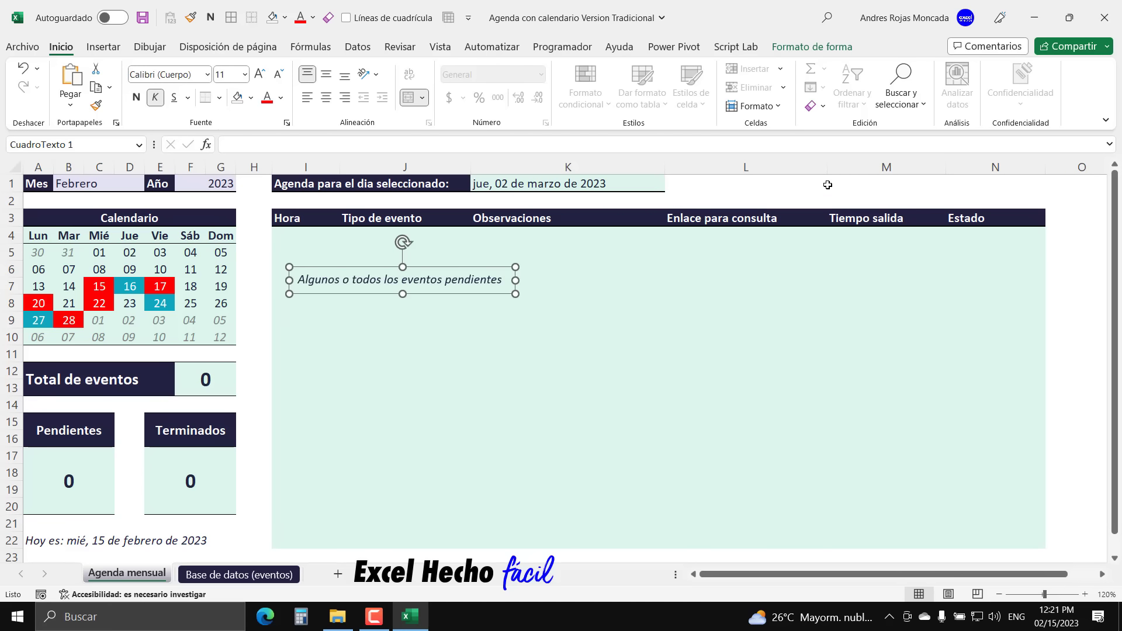
pyautogui.moveTo(403, 294); pyautogui.dragTo(406, 287)
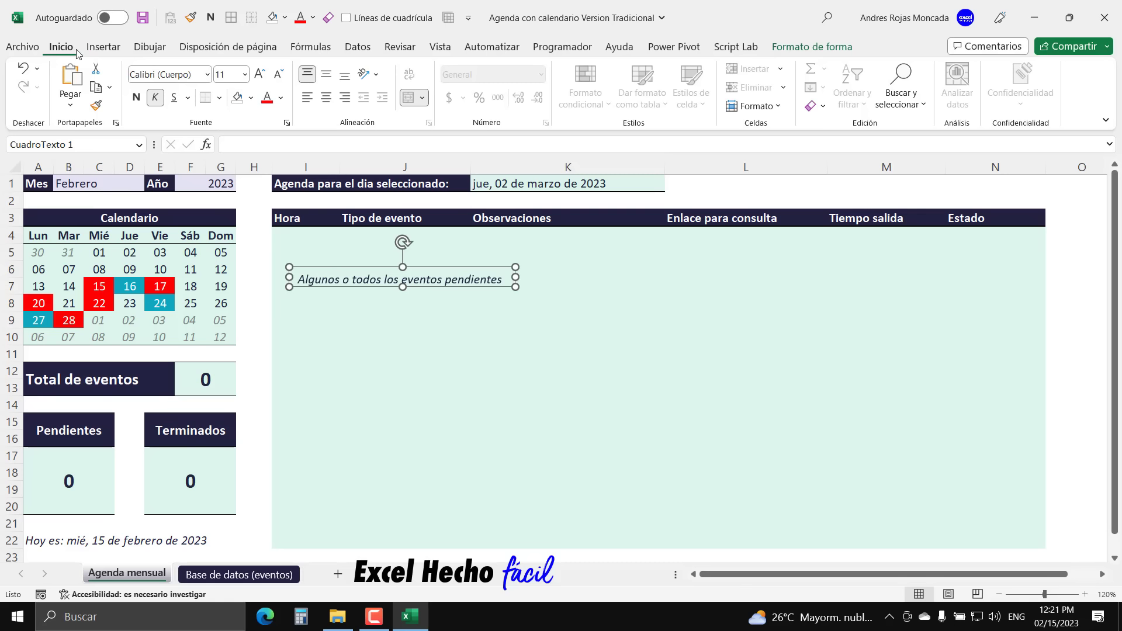
pyautogui.click(329, 76)
pyautogui.click(326, 97)
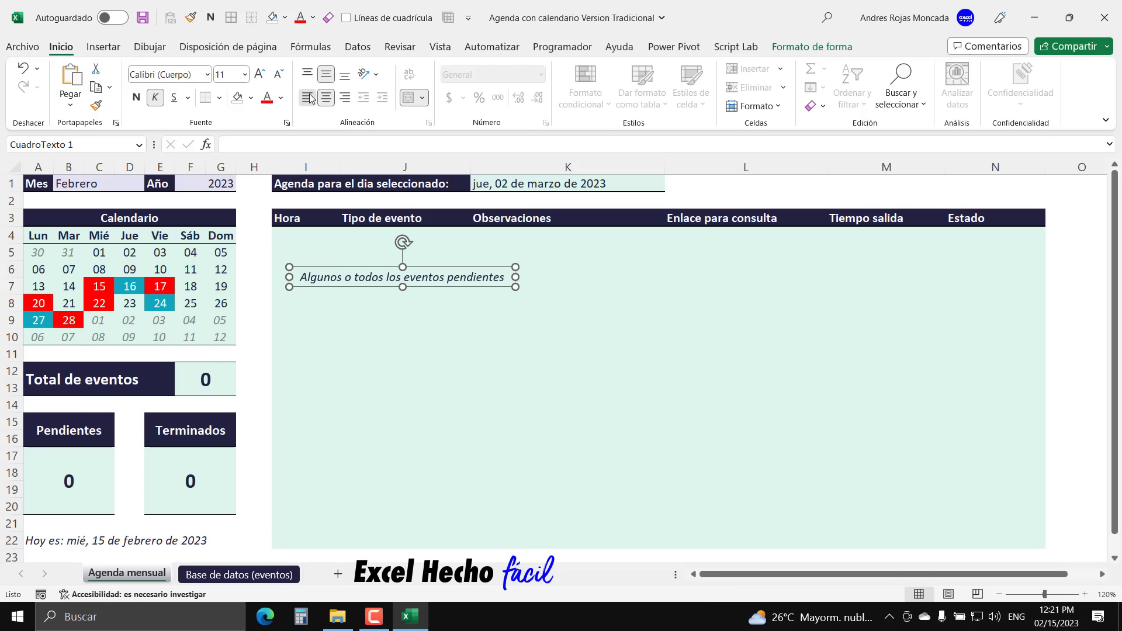
pyautogui.click(307, 98)
# - Set the text box height to 0.2" and move it into row 1 beside the selected date
pyautogui.click(812, 47)
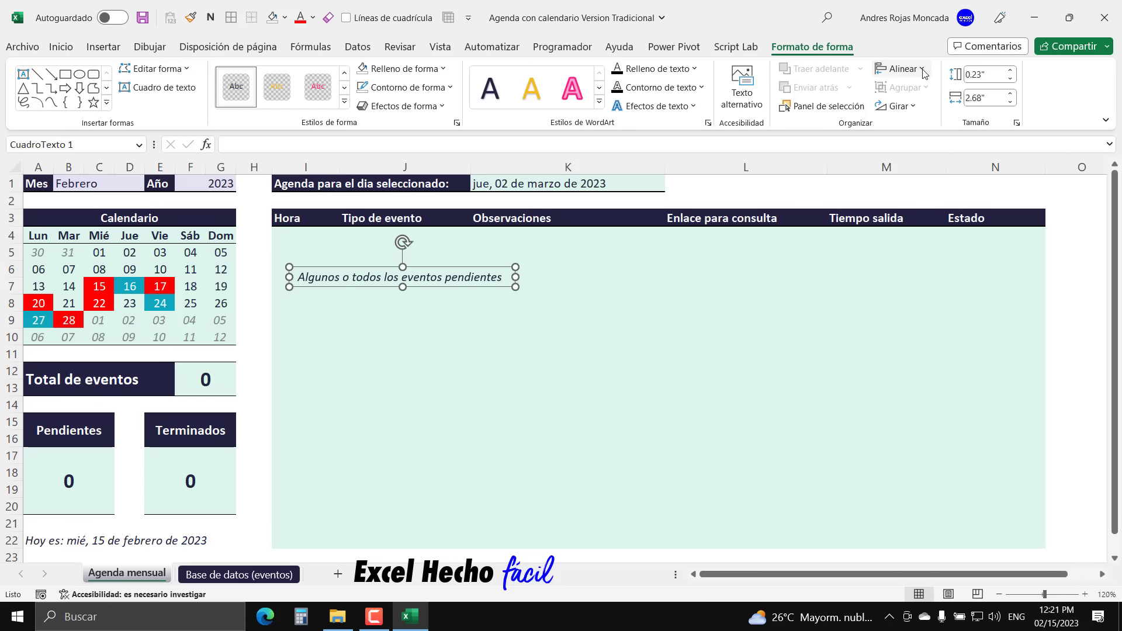
pyautogui.click(922, 69)
pyautogui.click(917, 72)
pyautogui.click(1010, 79)
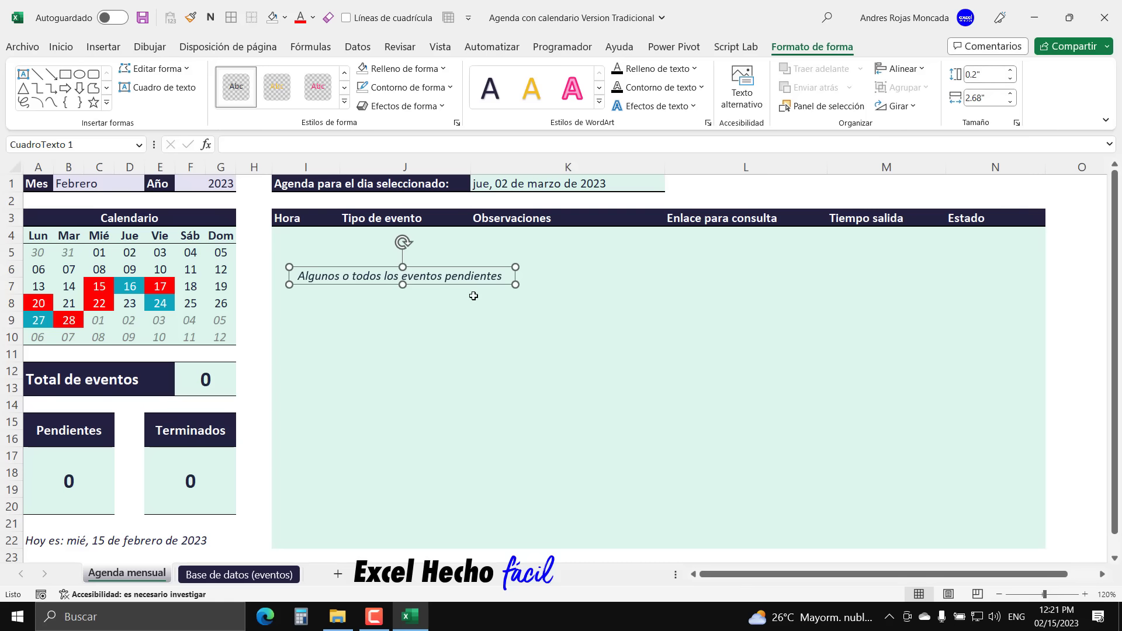
pyautogui.moveTo(748, 204); pyautogui.dragTo(801, 194)
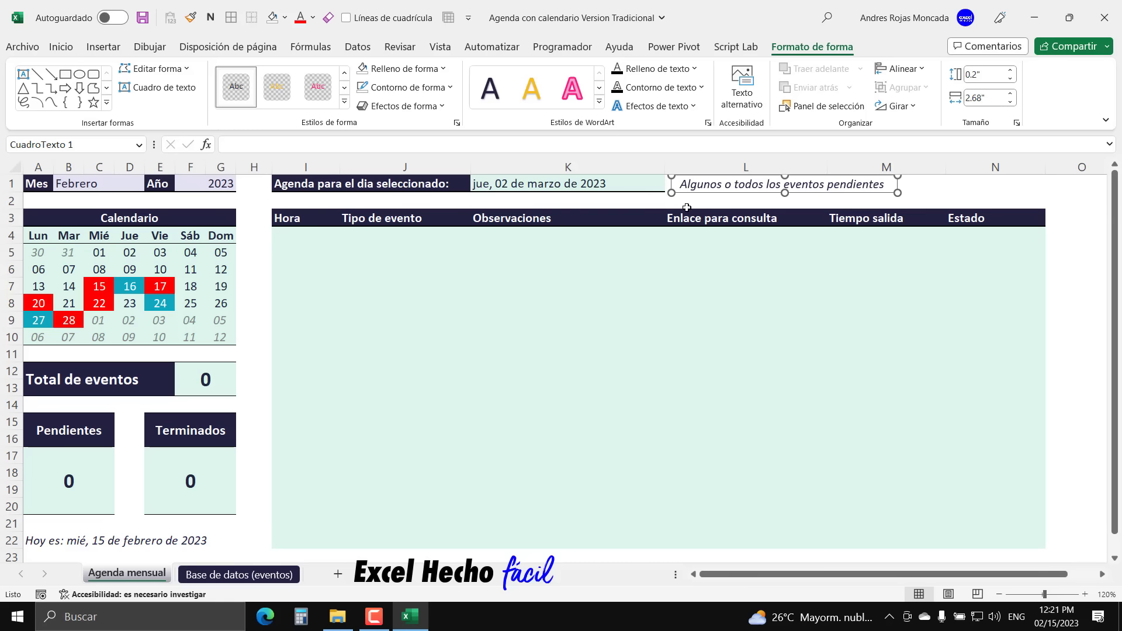
pyautogui.press('Escape')
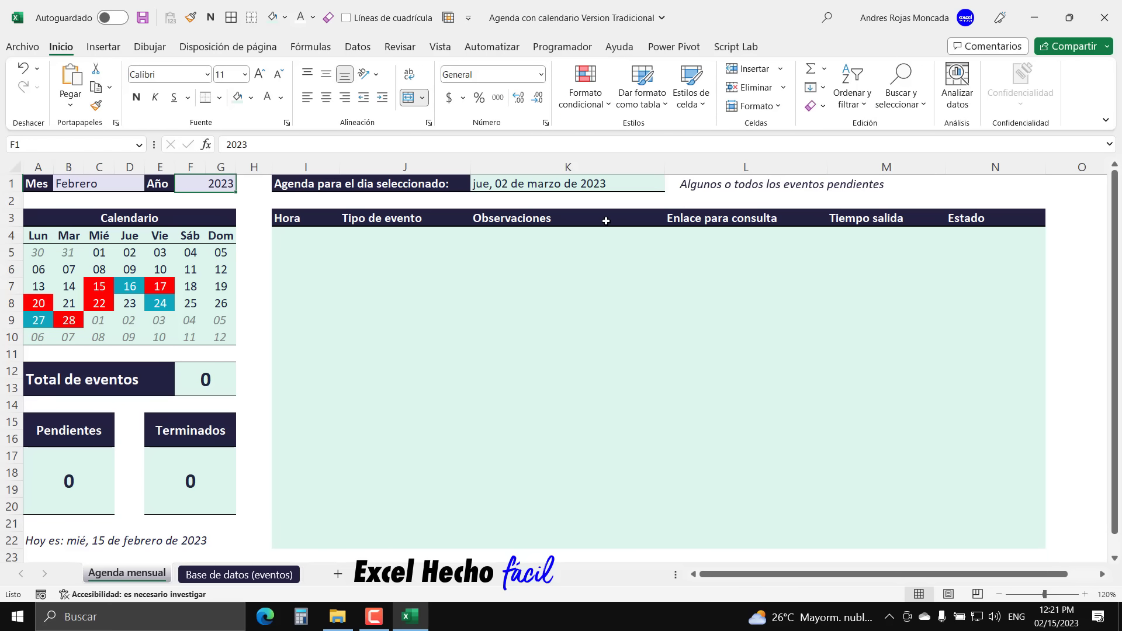
# - Draw a small rectangle over the empty agenda area and size it to 0.1" by 0.1"
pyautogui.click(104, 47)
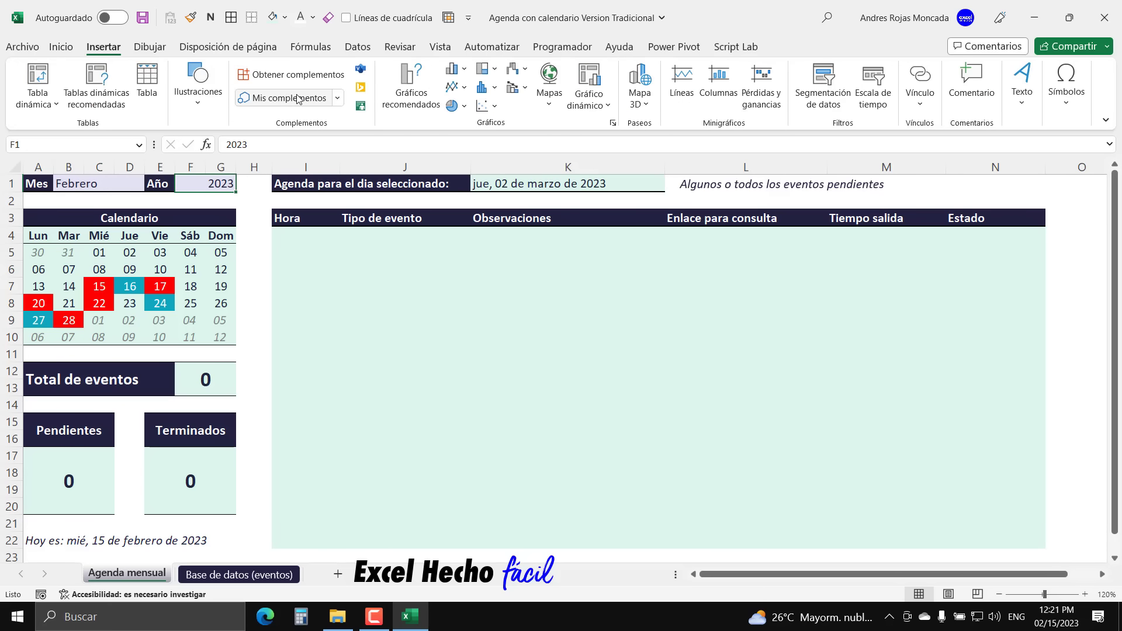
pyautogui.click(214, 99)
pyautogui.click(216, 133)
pyautogui.click(261, 211)
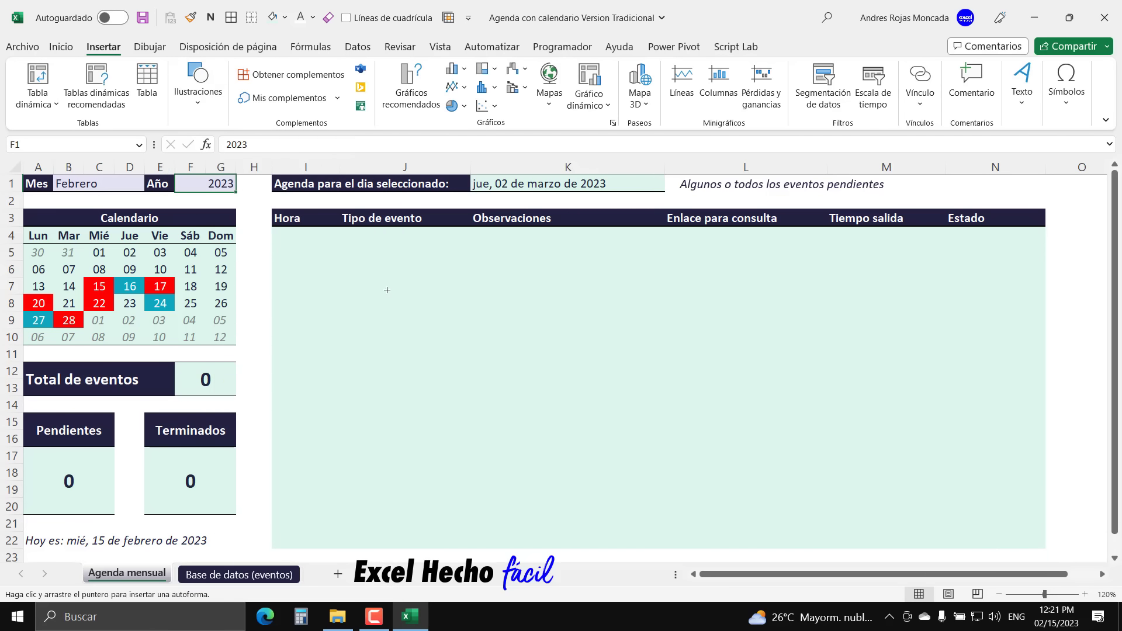
pyautogui.moveTo(387, 290); pyautogui.dragTo(404, 306)
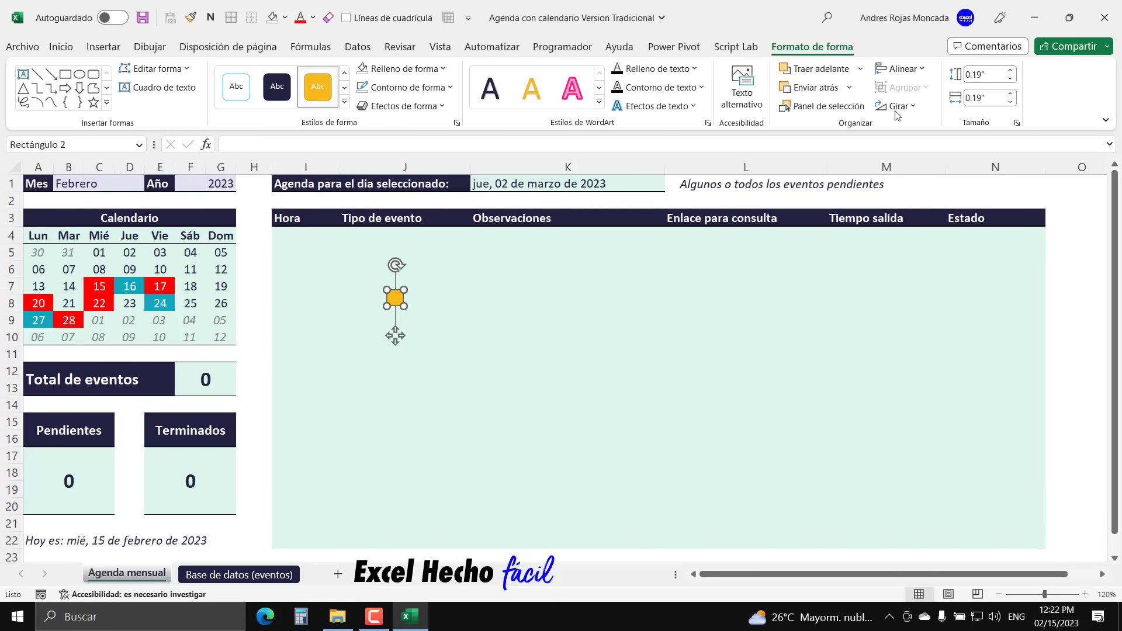
pyautogui.click(1010, 78)
pyautogui.click(1010, 102)
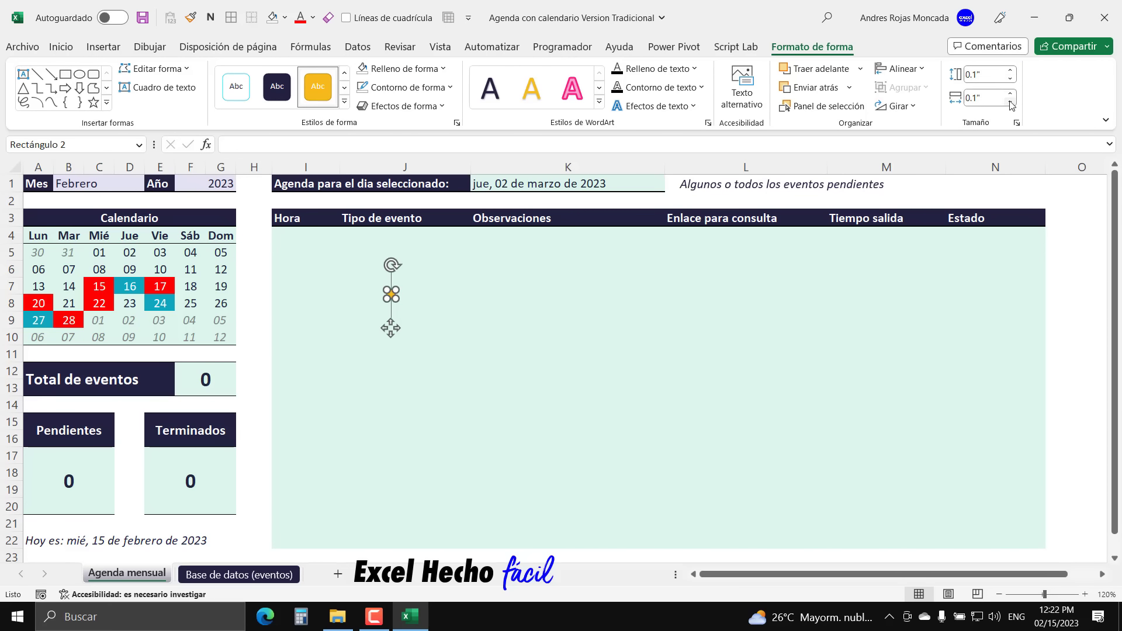
# - Give the small square a standard red fill and a grey outline, and place it just before the legend text
pyautogui.click(402, 69)
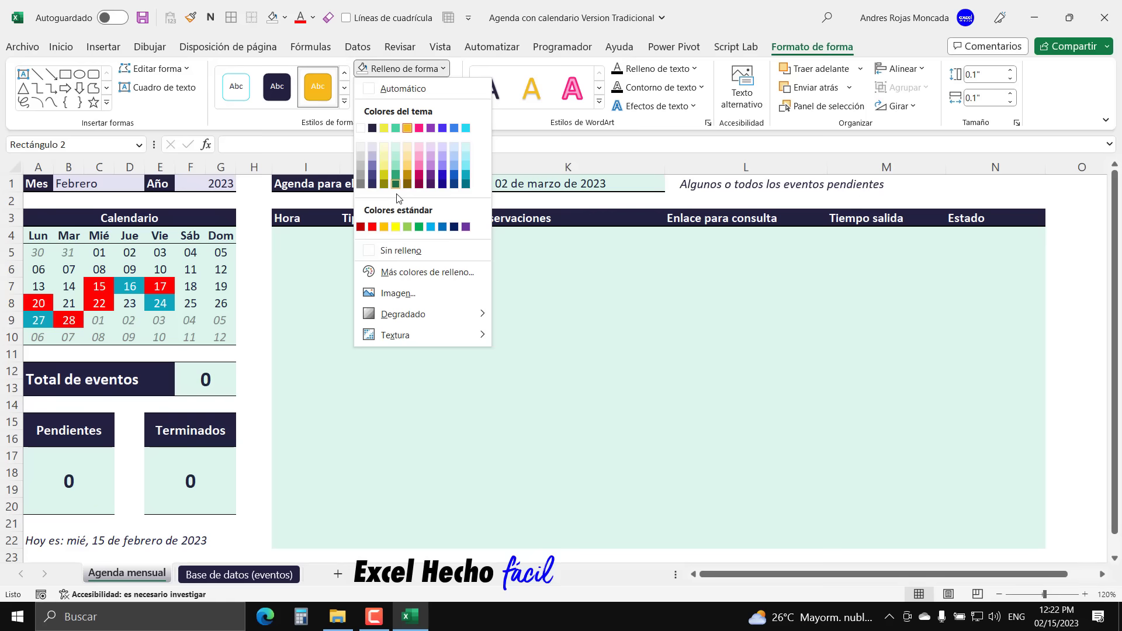
pyautogui.click(373, 227)
pyautogui.click(407, 87)
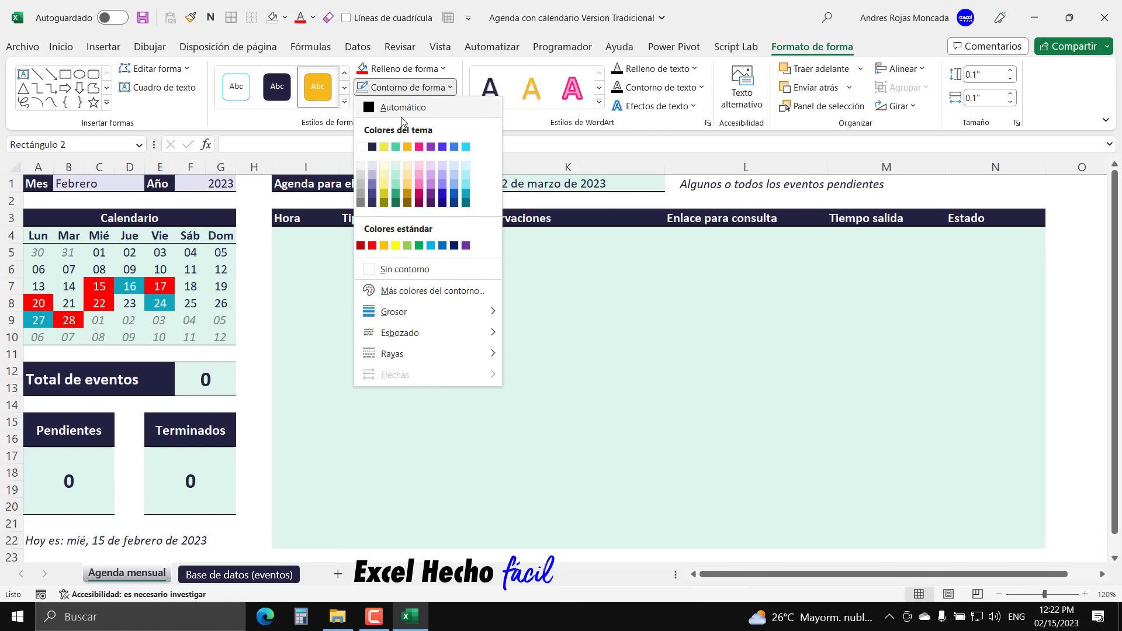
pyautogui.click(402, 273)
pyautogui.click(408, 87)
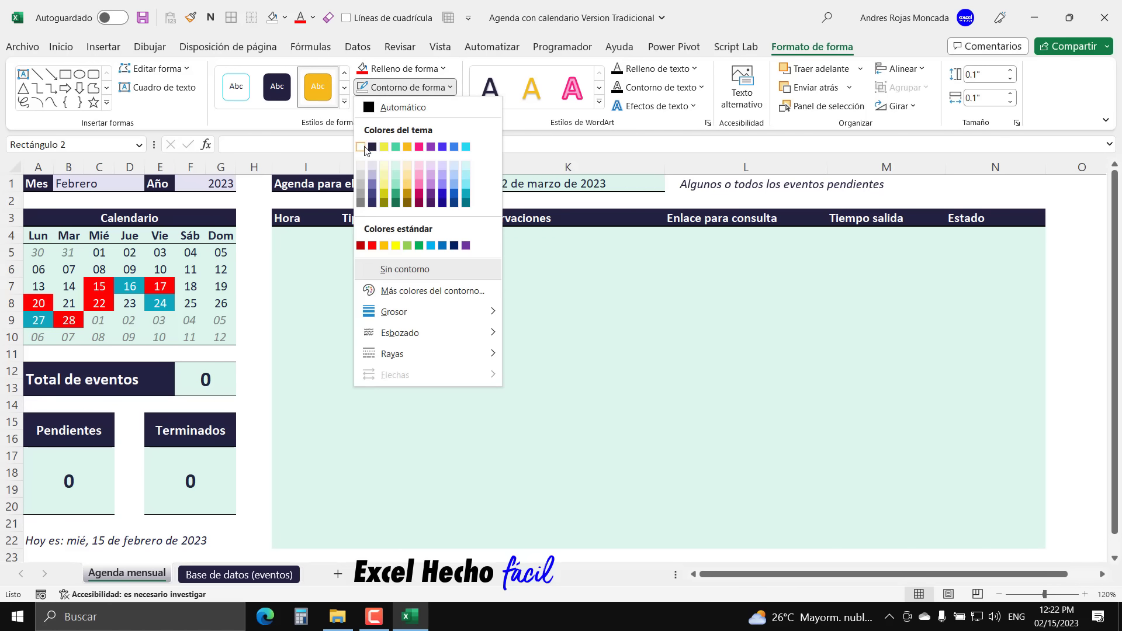
pyautogui.click(361, 185)
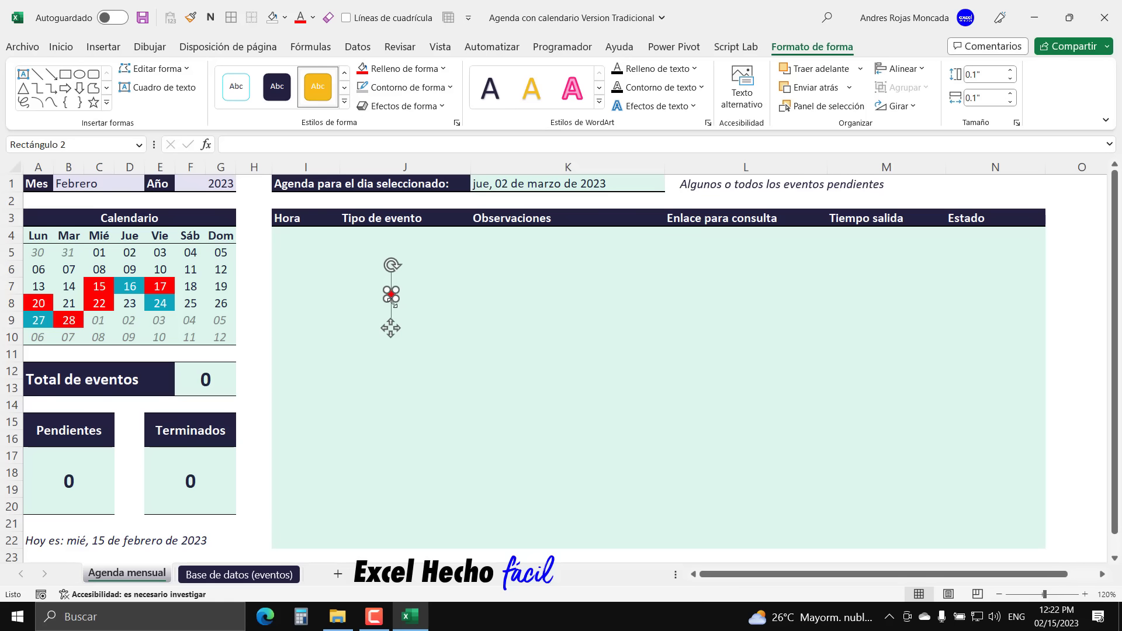
pyautogui.moveTo(392, 294); pyautogui.dragTo(671, 185)
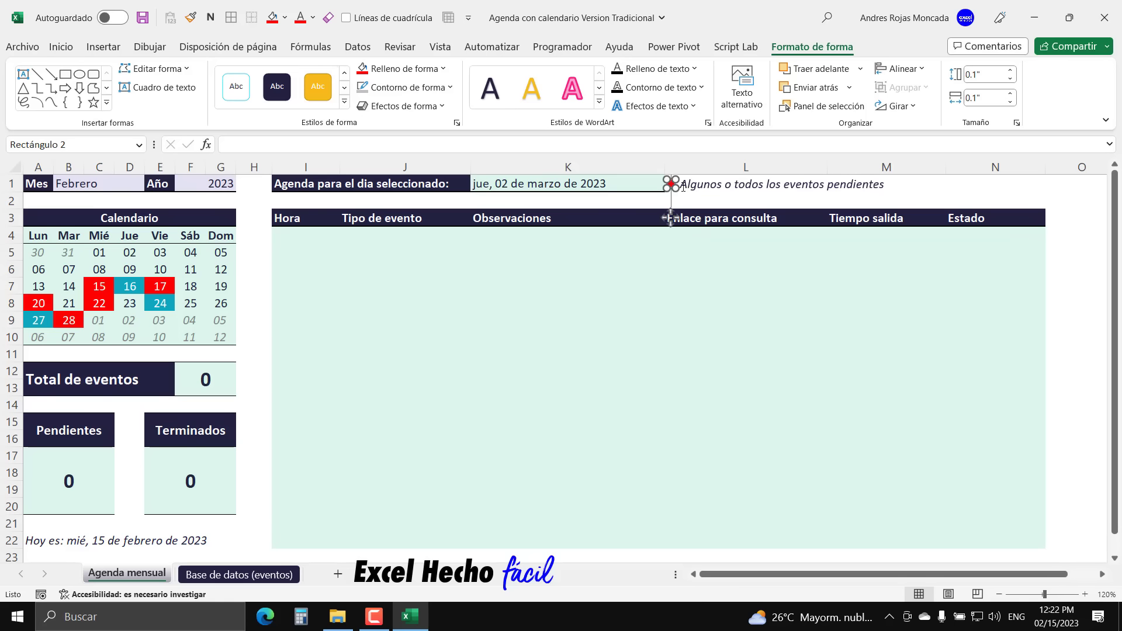
# - Set the red square's height and width to 0.15"
pyautogui.click(975, 74)
pyautogui.click(977, 74)
pyautogui.write('5')
pyautogui.press('Return')
pyautogui.click(982, 98)
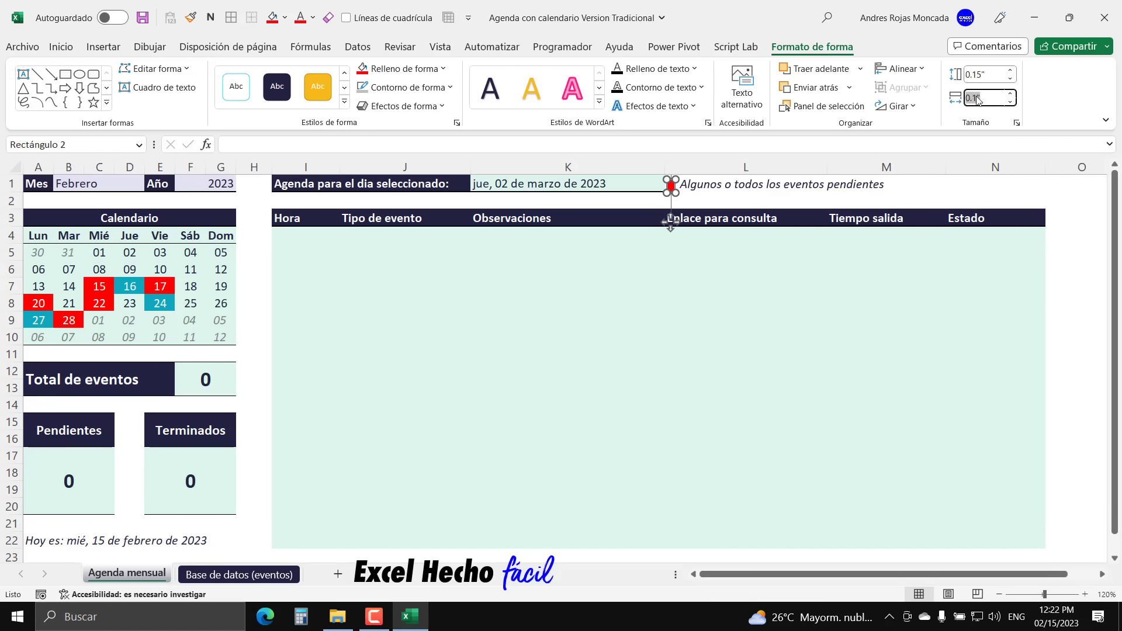
pyautogui.click(983, 97)
pyautogui.write('5')
pyautogui.press('Return')
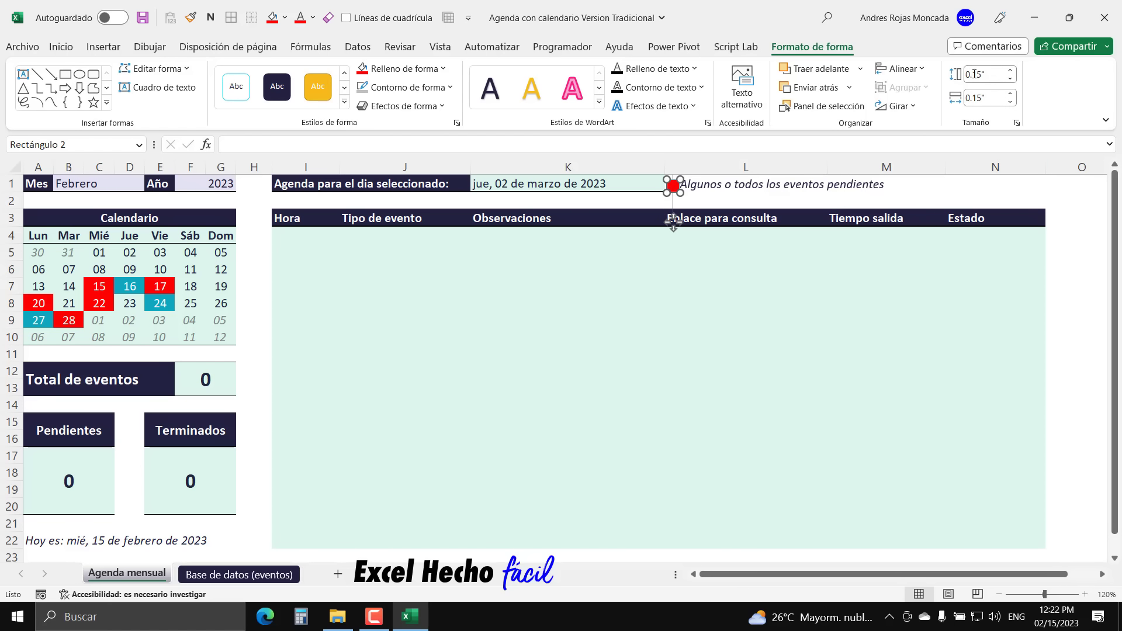
# - Set the red square's height and width to 0.13" and nudge it into place beside the legend text
pyautogui.click(976, 73)
pyautogui.click(982, 77)
pyautogui.press('Return')
pyautogui.click(977, 98)
pyautogui.click(976, 99)
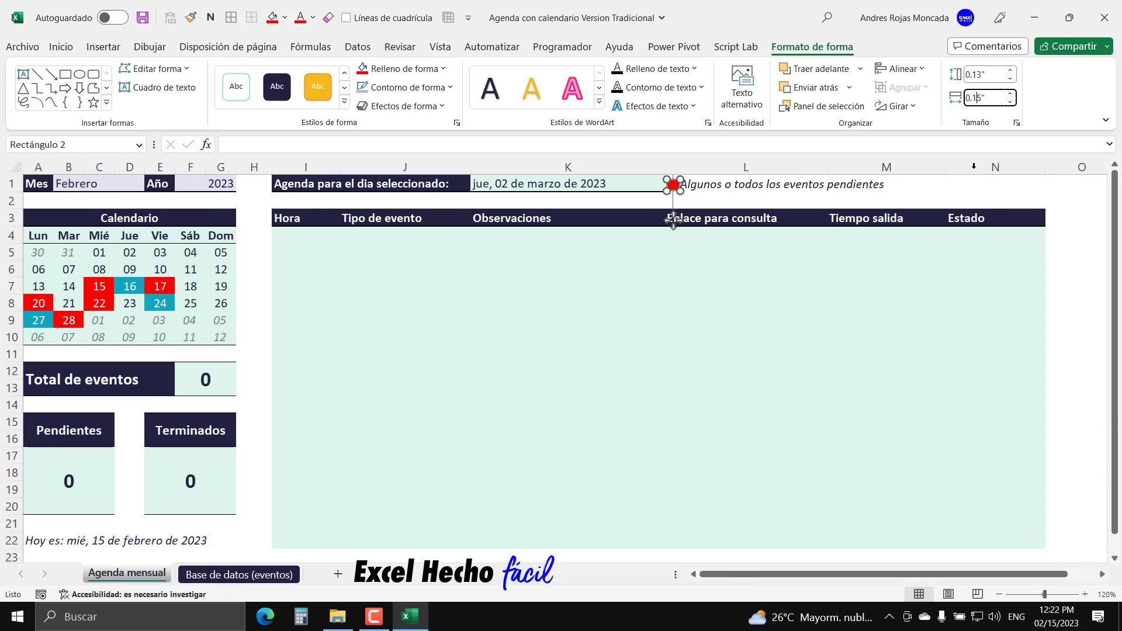
pyautogui.write('3')
pyautogui.press('Return')
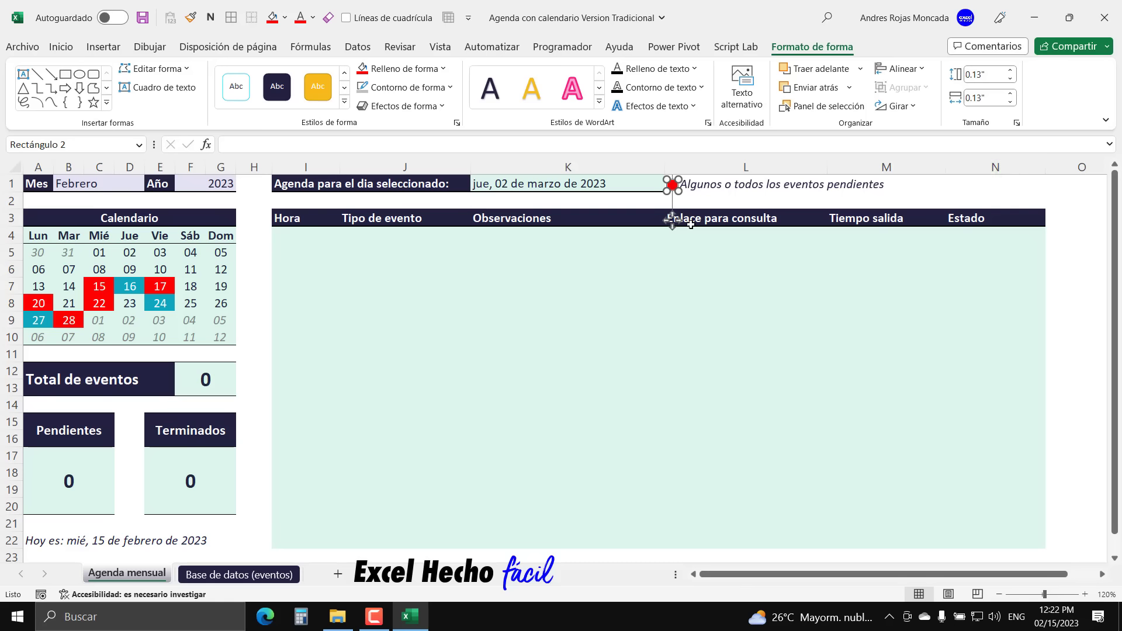
pyautogui.press('Left')
pyautogui.press('Up')
pyautogui.press('Left')
pyautogui.press('Right')
# - Align the red square and the legend text box along their vertical middles
pyautogui.keyDown('shift'); pyautogui.click(715, 188); pyautogui.keyUp('shift')
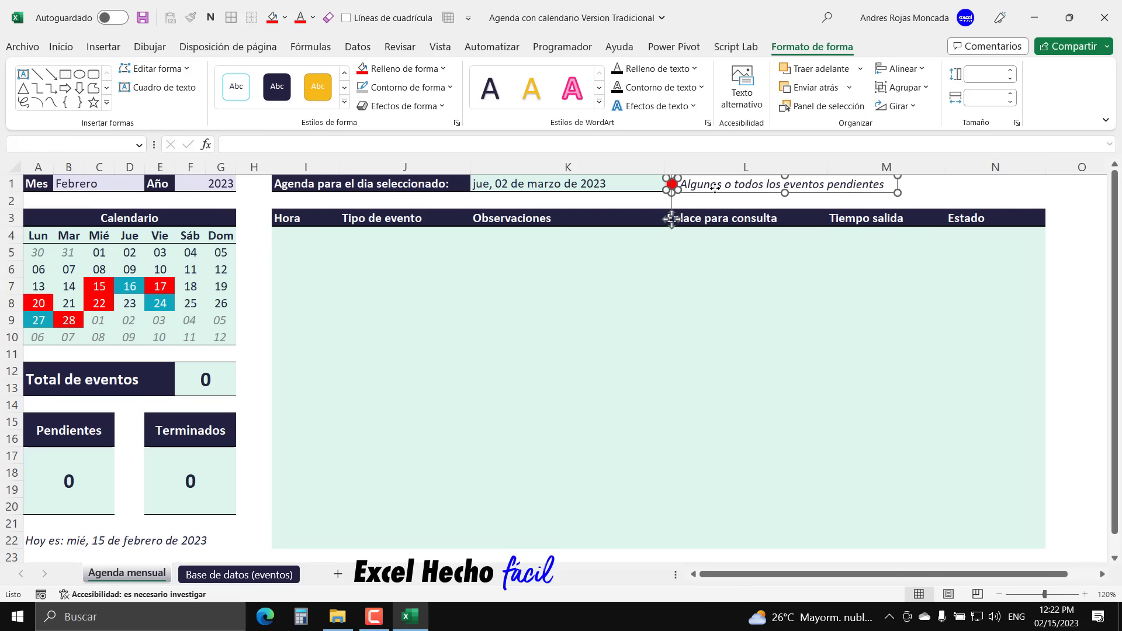
pyautogui.click(903, 69)
pyautogui.click(910, 175)
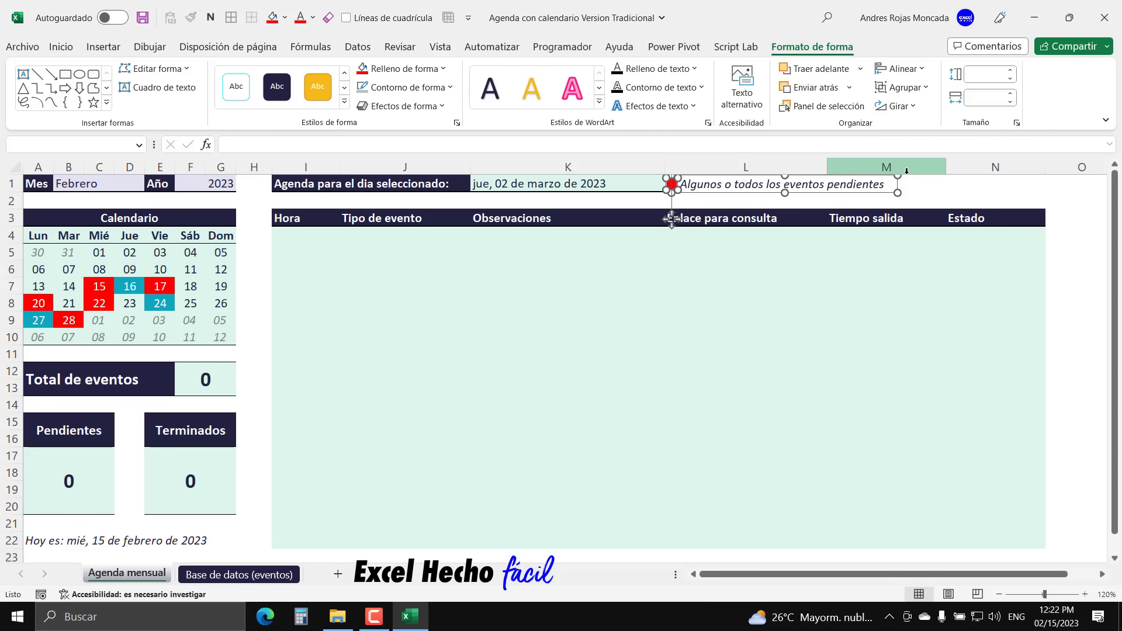
pyautogui.press('Escape')
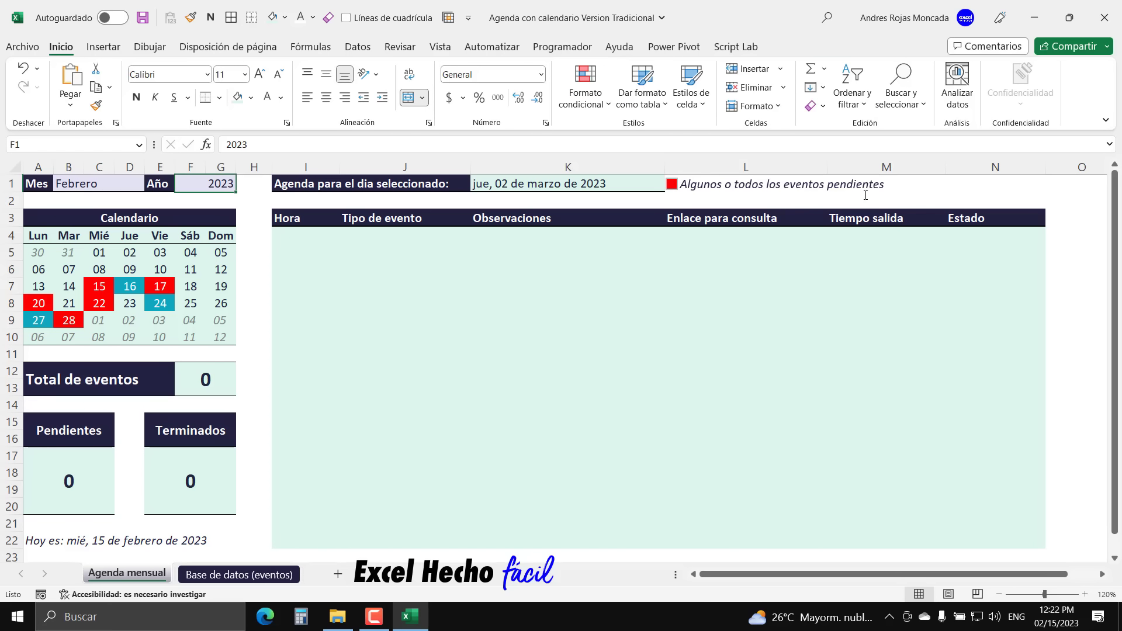
# - Examine the agenda for the red days 15, 17, 22, 28 and 20, and the blue days 27, 16 and 24
pyautogui.click(95, 286)
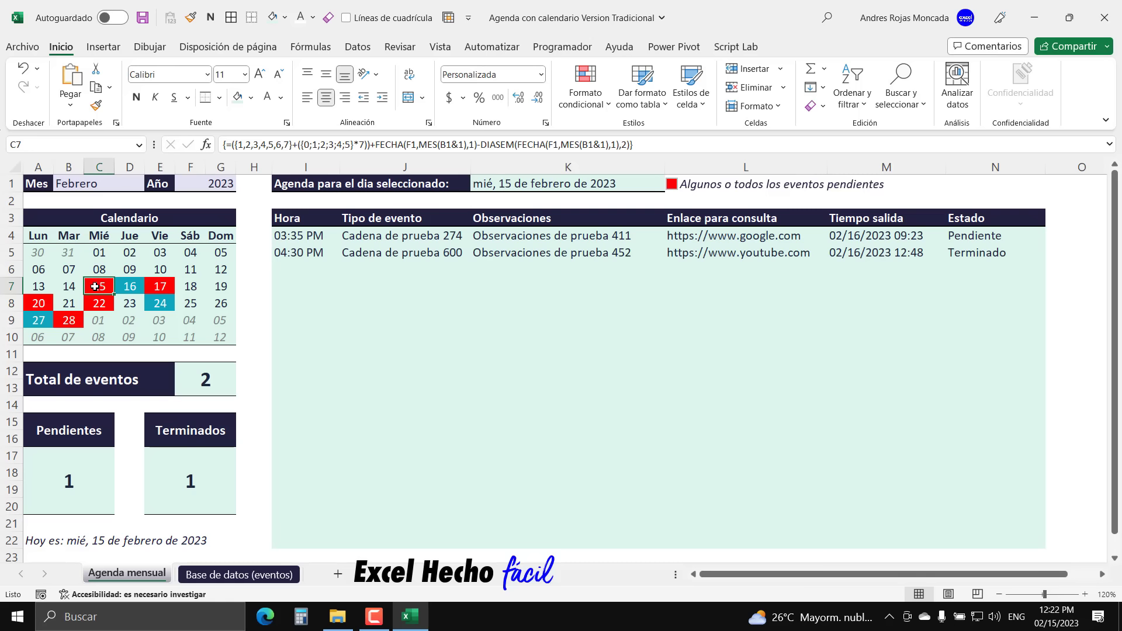
pyautogui.click(155, 286)
pyautogui.click(96, 303)
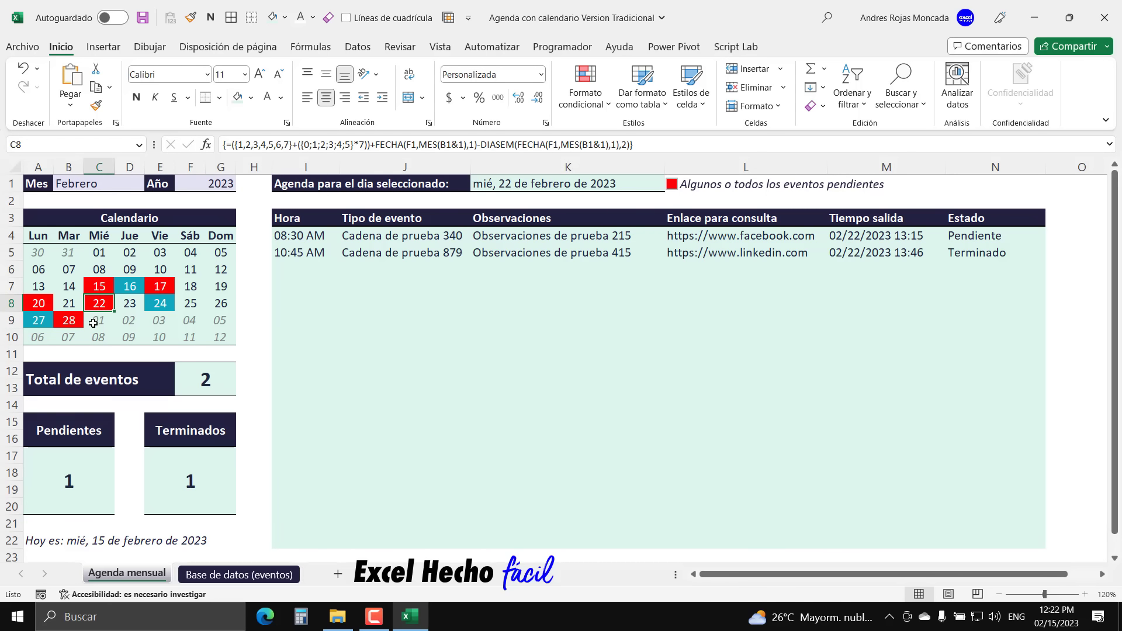
pyautogui.click(70, 321)
pyautogui.click(37, 303)
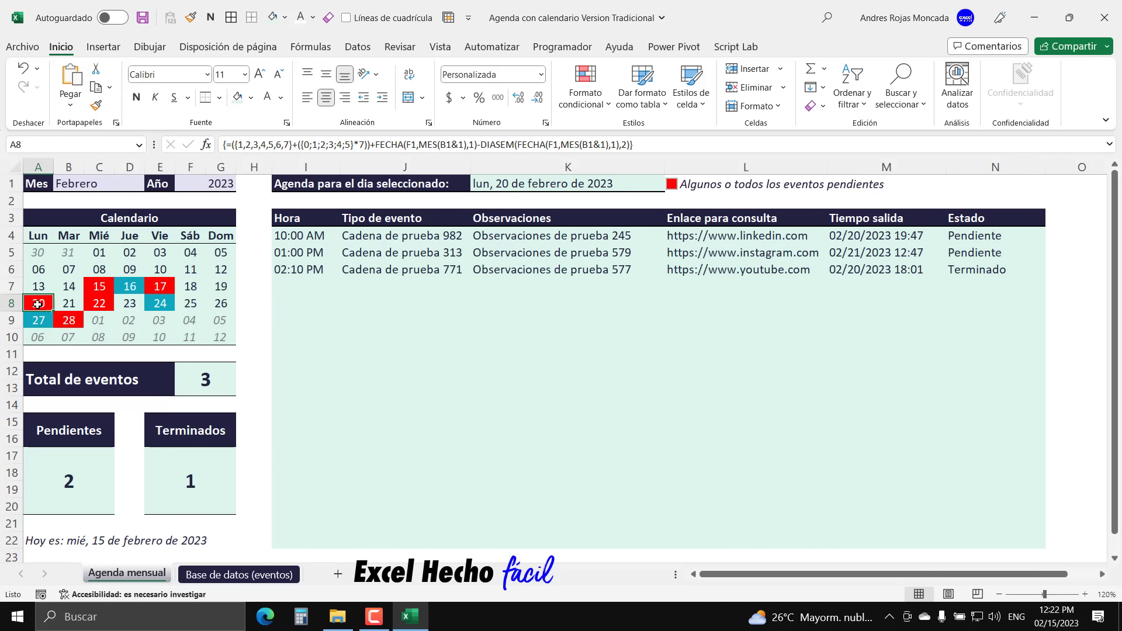
pyautogui.click(38, 321)
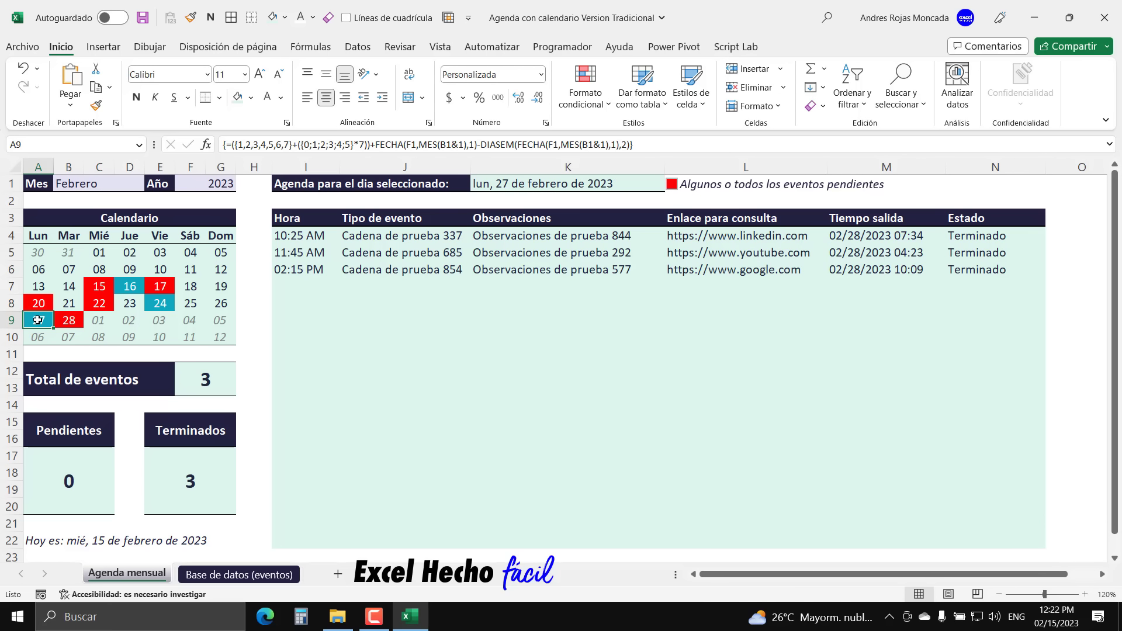
pyautogui.click(128, 289)
pyautogui.click(162, 305)
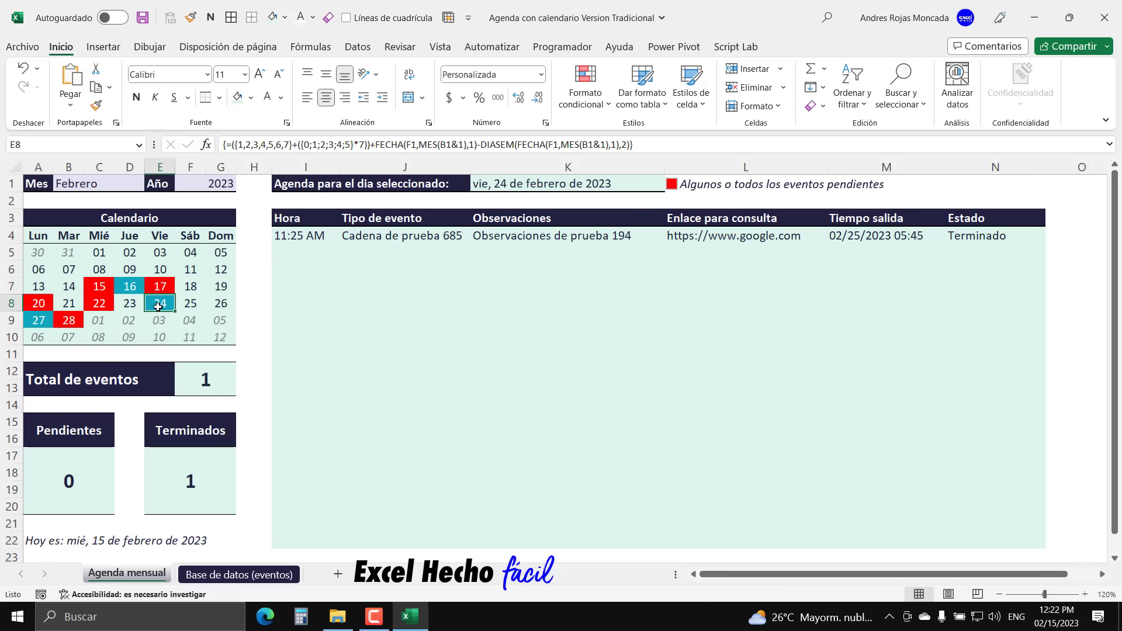
# - Duplicate the red square together with its legend text box, and place the copies over the empty agenda area
pyautogui.click(735, 186)
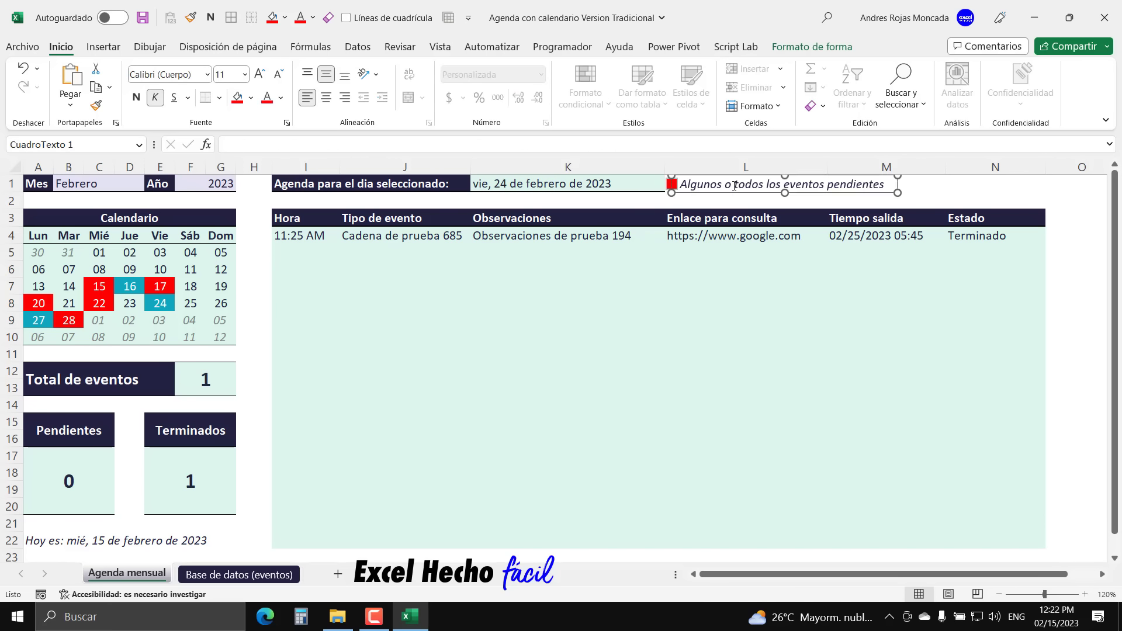
pyautogui.click(671, 186)
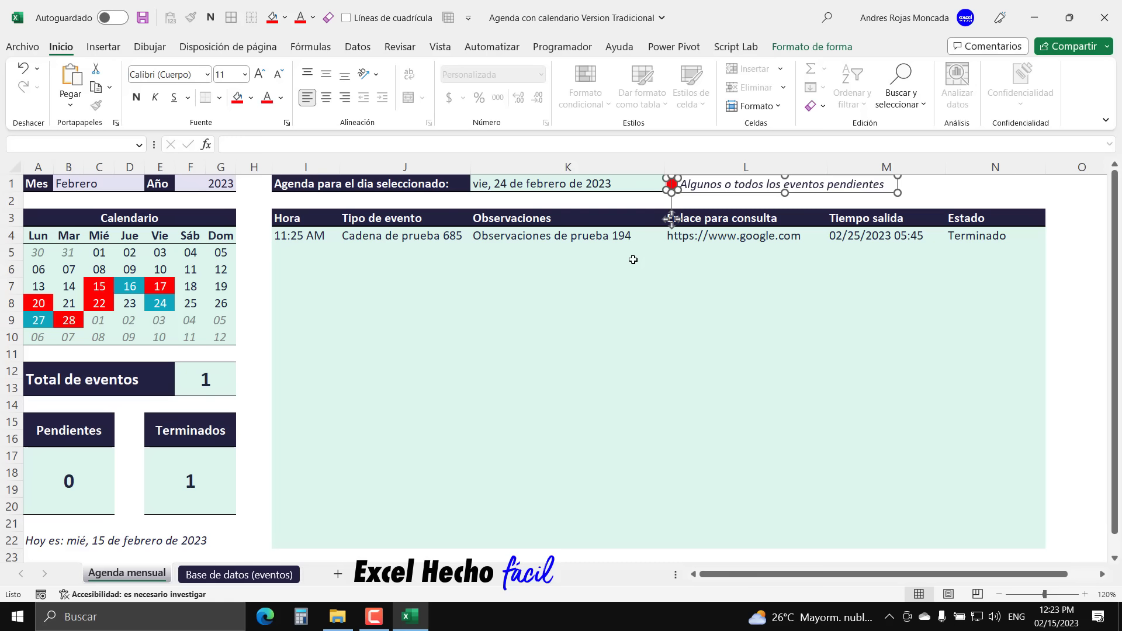
pyautogui.hotkey('ctrl', 'c')
pyautogui.hotkey('ctrl', 'v')
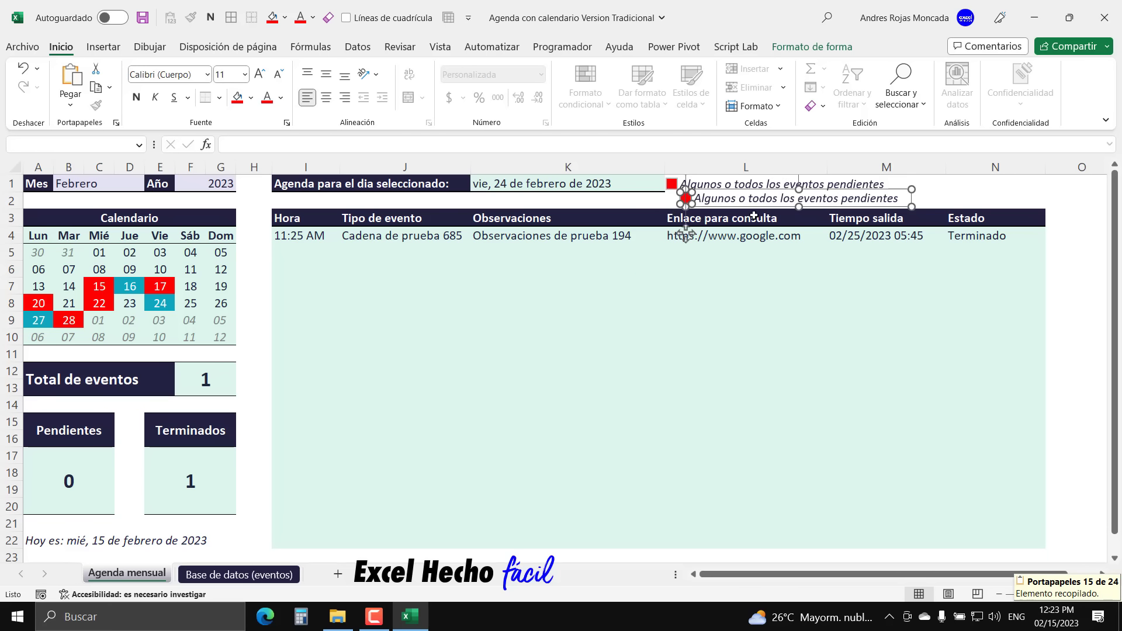
pyautogui.moveTo(758, 209); pyautogui.dragTo(650, 341)
pyautogui.press('Escape')
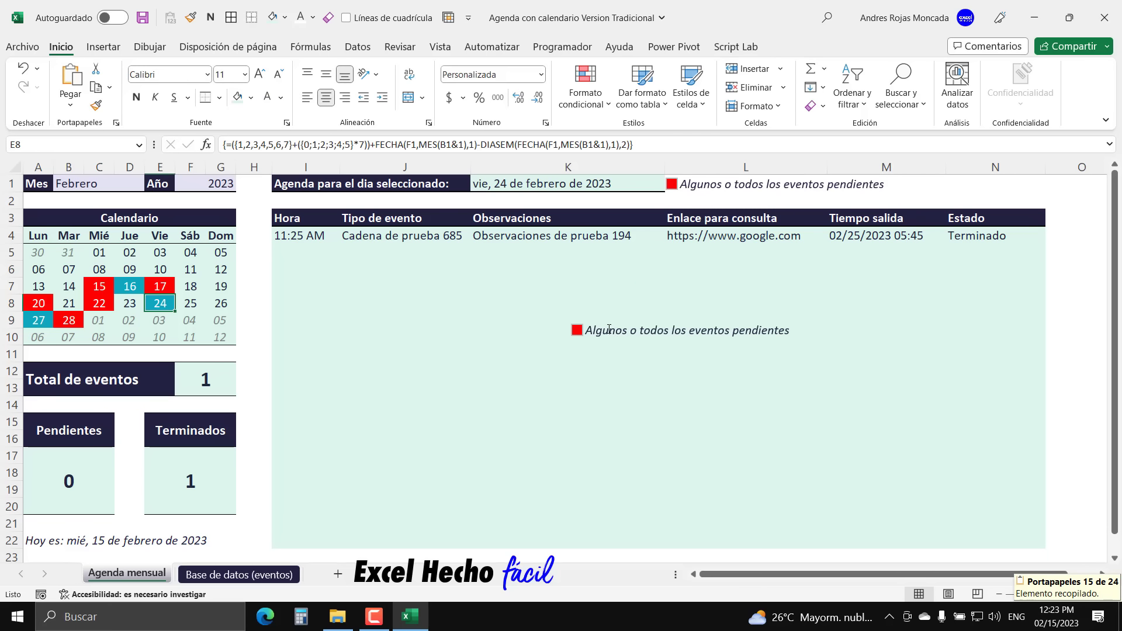
# - Rewrite the copied legend text box so that it reads "Todos los eventos terminados"
pyautogui.click(610, 331)
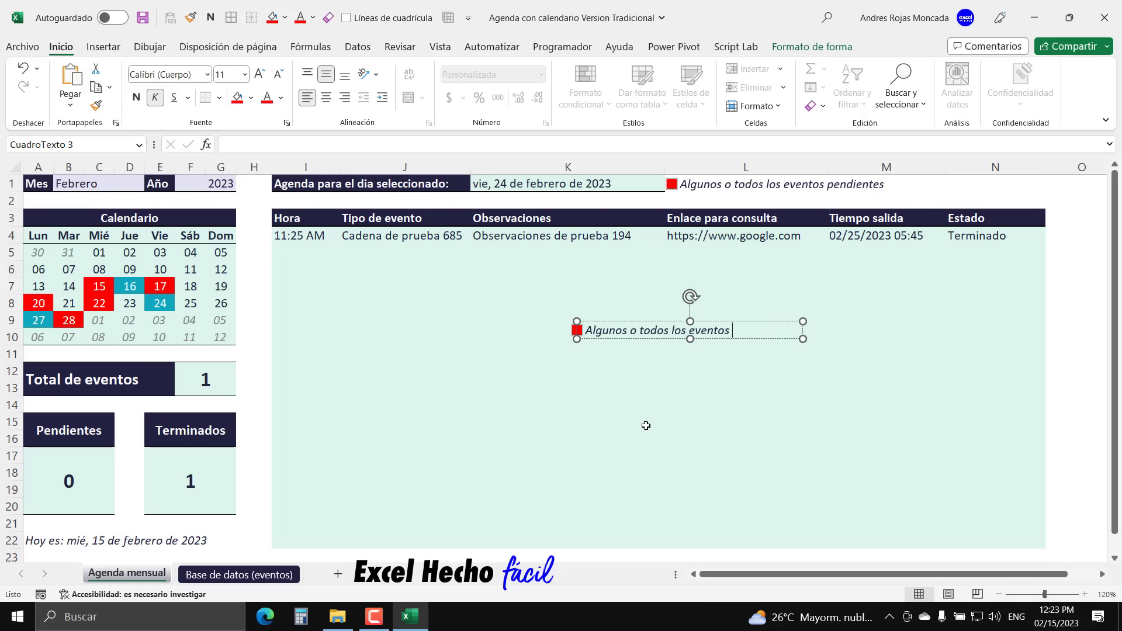
pyautogui.press('Delete')
pyautogui.press('Delete')
pyautogui.press('Delete')
pyautogui.press('Delete')
pyautogui.press('Delete')
pyautogui.press('Delete')
pyautogui.press('Delete')
pyautogui.press('Delete')
pyautogui.press('Delete')
pyautogui.press('Delete')
pyautogui.press('Delete')
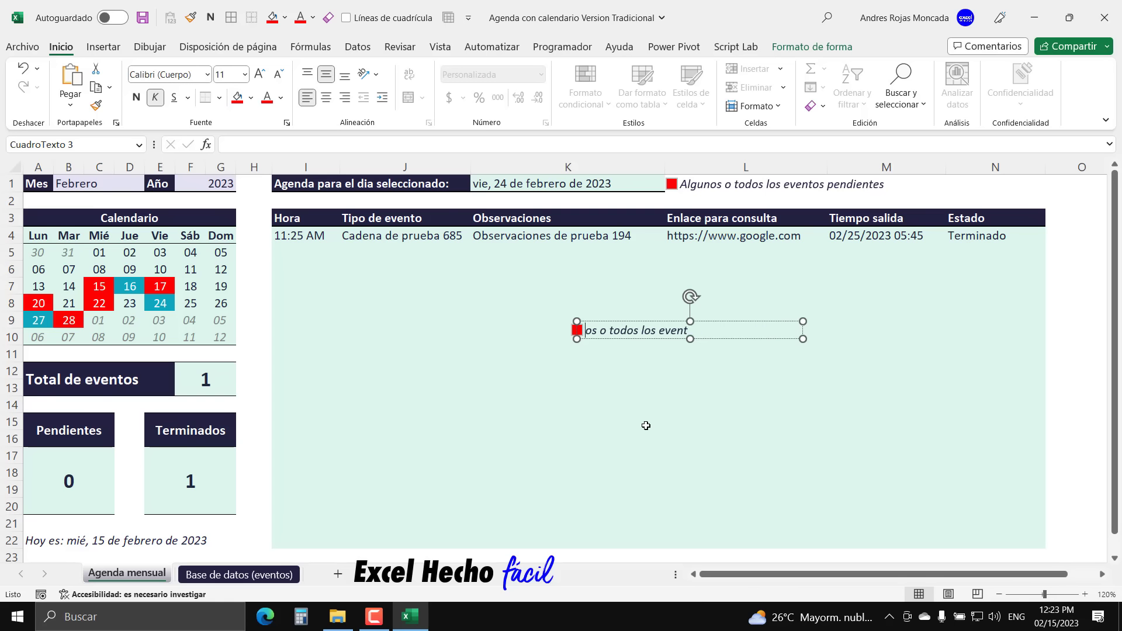
pyautogui.write('T')
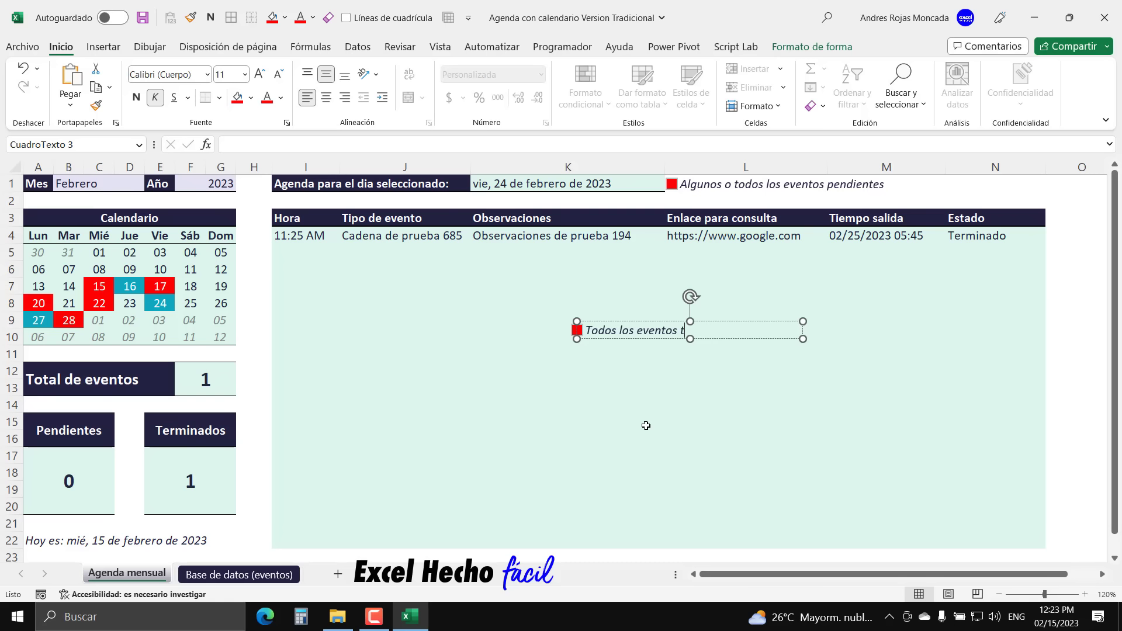
pyautogui.write('erminados')
pyautogui.press('Escape')
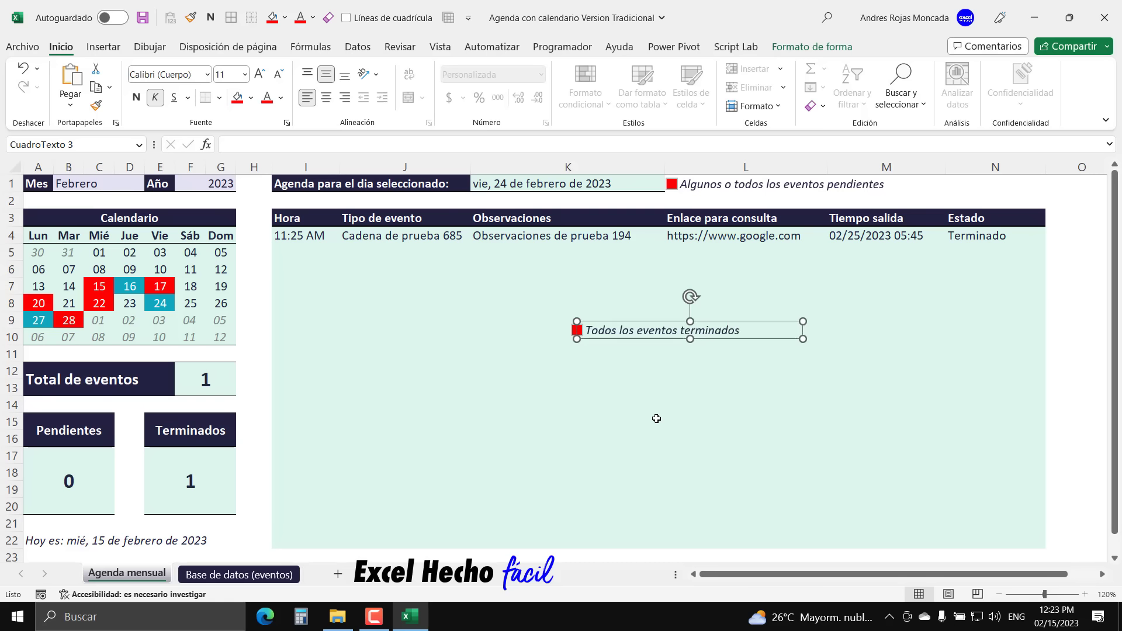
# - Reduce the width of the "Todos los eventos terminados" text box to 2.1"
pyautogui.click(813, 47)
pyautogui.click(1011, 102)
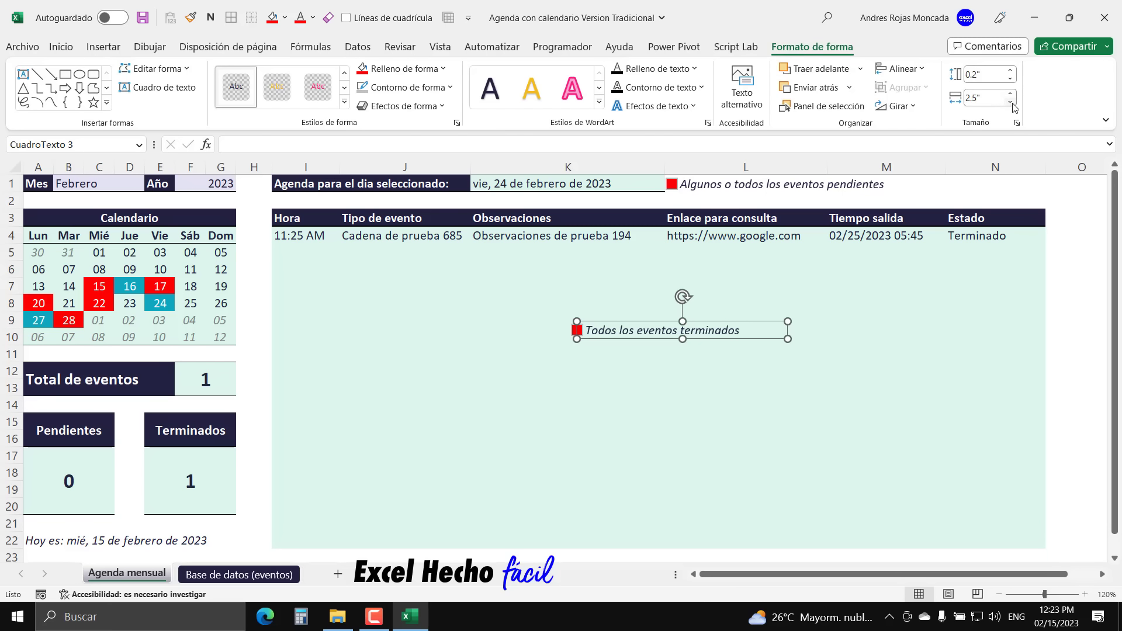
pyautogui.click(1011, 102)
pyautogui.click(1010, 102)
pyautogui.click(1011, 103)
pyautogui.click(1011, 103)
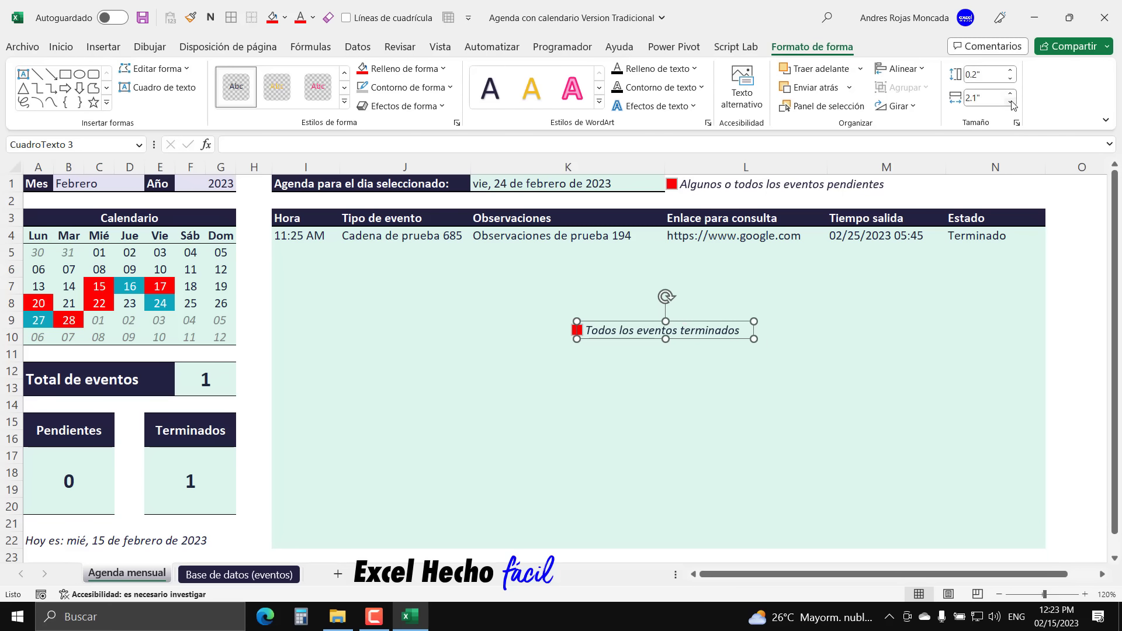
# - Fill the copied square with the darker turquoise theme colour that matches the blue calendar days
pyautogui.click(576, 331)
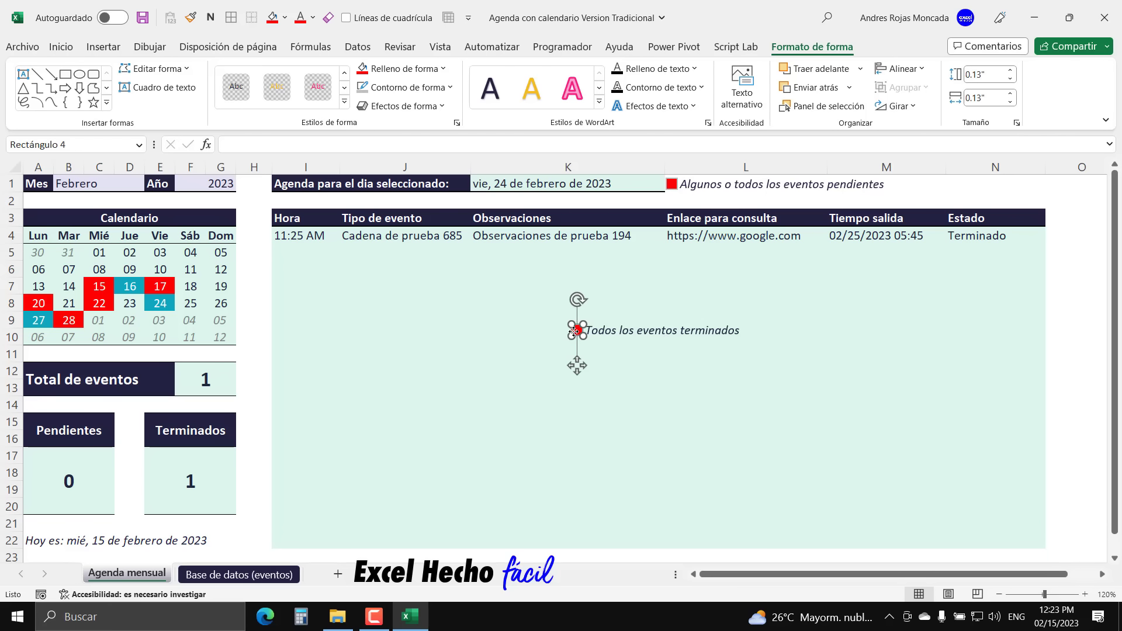
pyautogui.click(61, 46)
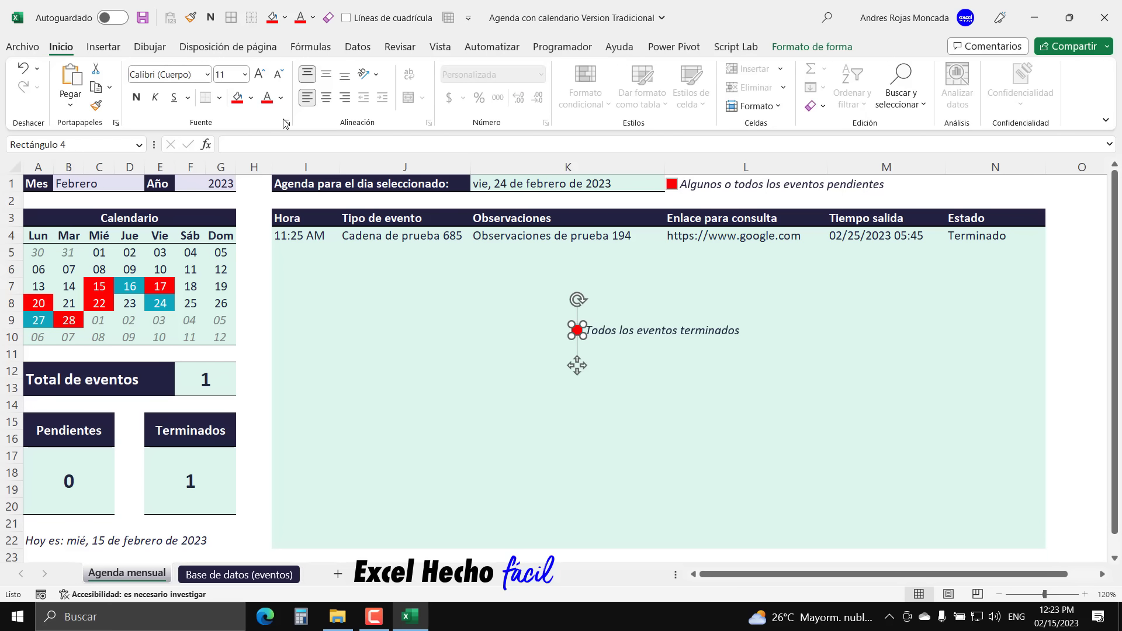
pyautogui.click(251, 98)
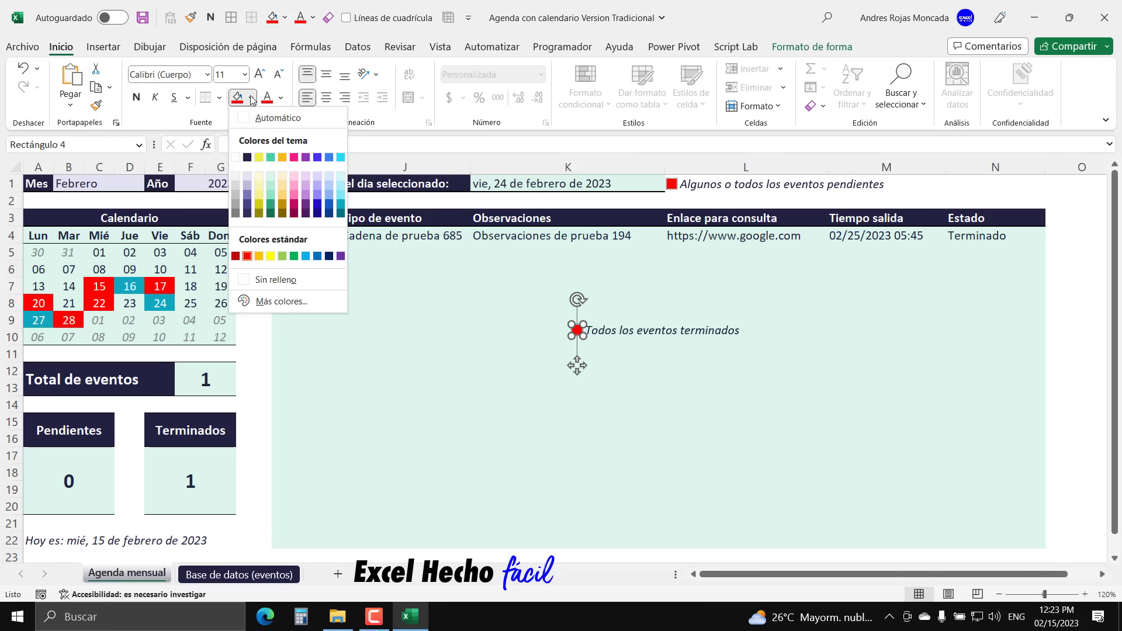
pyautogui.click(341, 205)
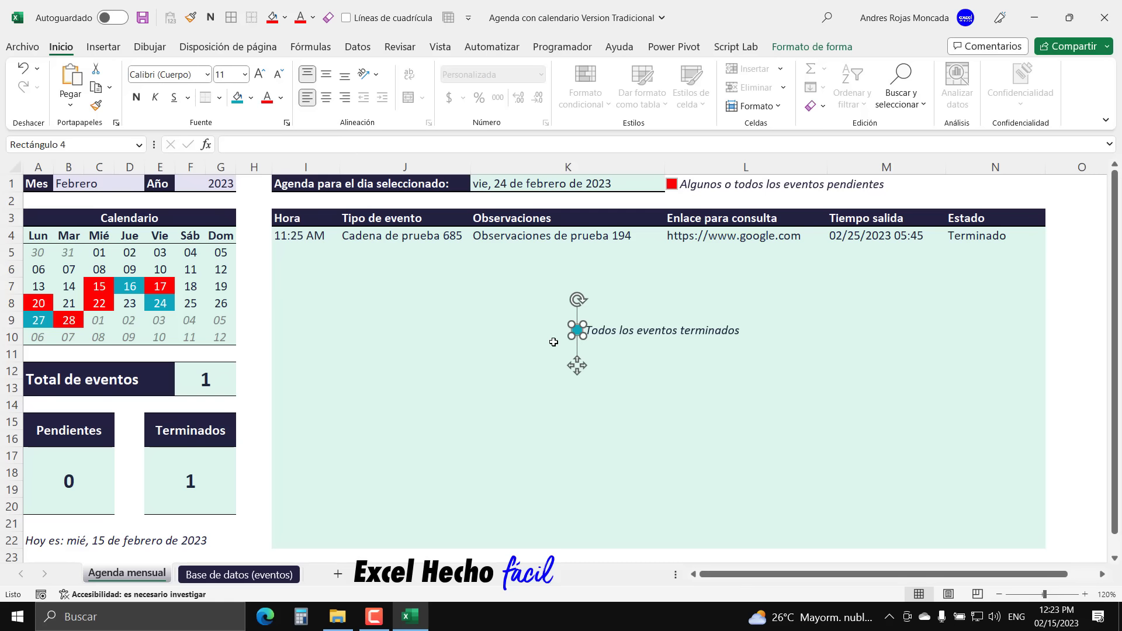
# - Move the turquoise square and its text box into row 1 after the red legend entry, and align all four shapes along their middles
pyautogui.keyDown('shift'); pyautogui.click(612, 326); pyautogui.keyUp('shift')
pyautogui.moveTo(616, 342); pyautogui.dragTo(939, 193)
pyautogui.keyDown('shift'); pyautogui.click(684, 191); pyautogui.keyUp('shift')
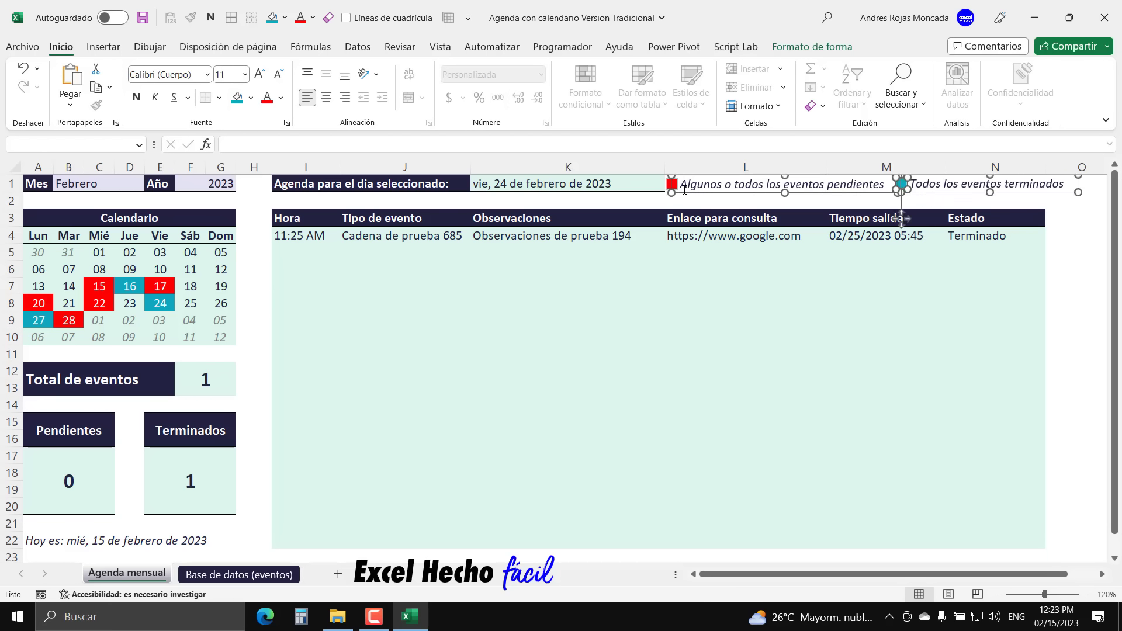
pyautogui.keyDown('shift'); pyautogui.click(671, 187); pyautogui.keyUp('shift')
pyautogui.click(812, 46)
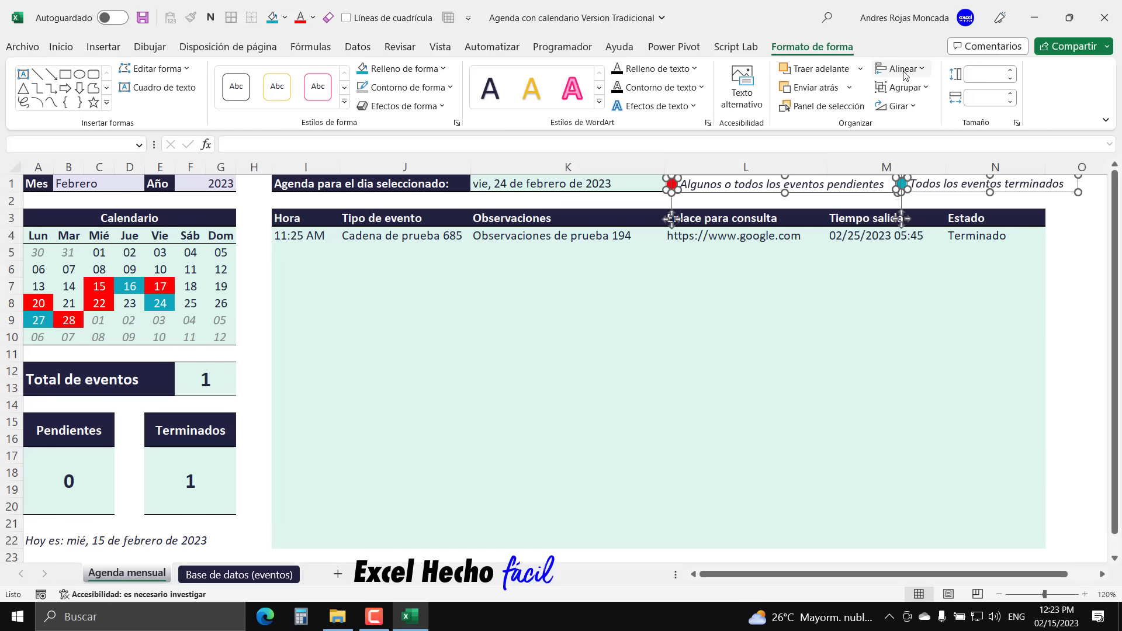
pyautogui.click(901, 68)
pyautogui.click(936, 174)
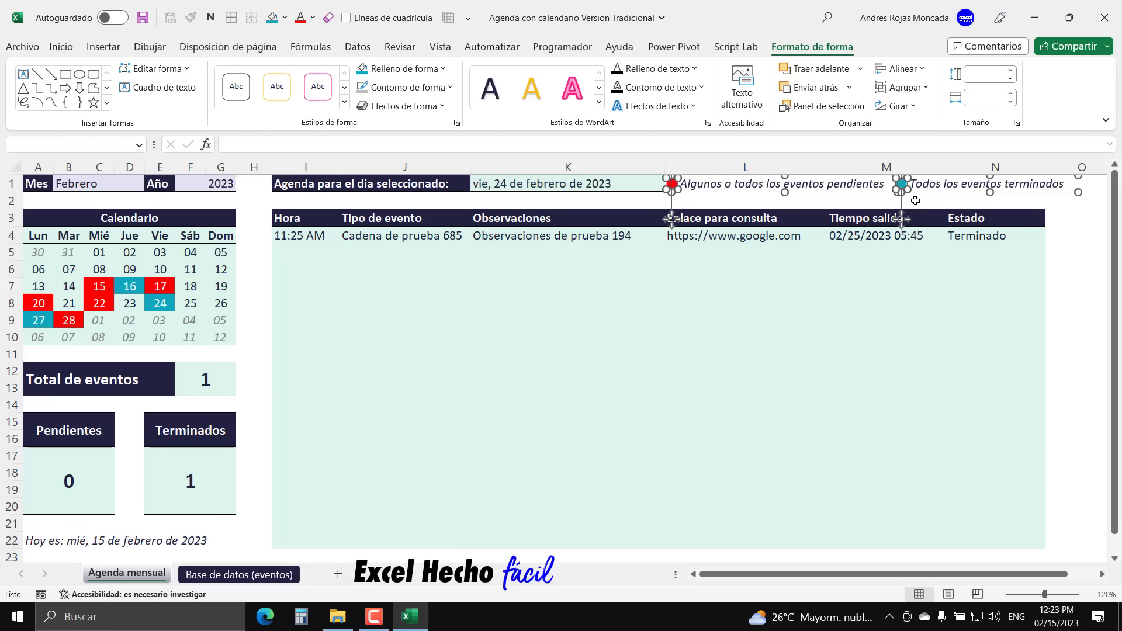
pyautogui.press('Escape')
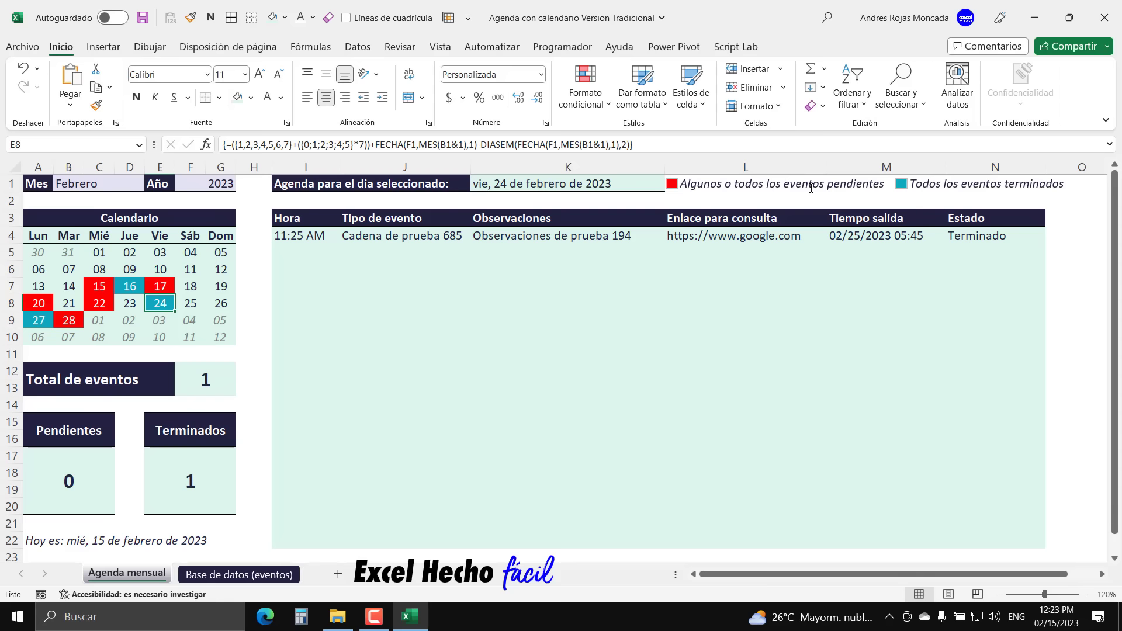
# - Set the "Algunos o todos los eventos pendientes" text to font size 10 and its text box width to 2.5"
pyautogui.click(811, 187)
pyautogui.click(61, 46)
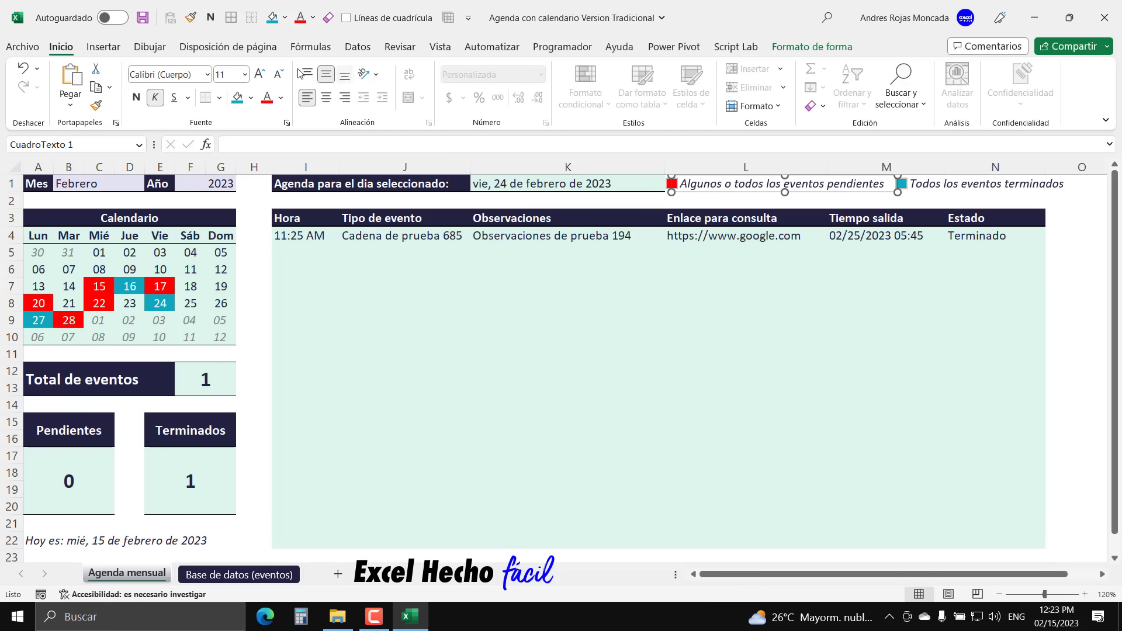
pyautogui.click(280, 74)
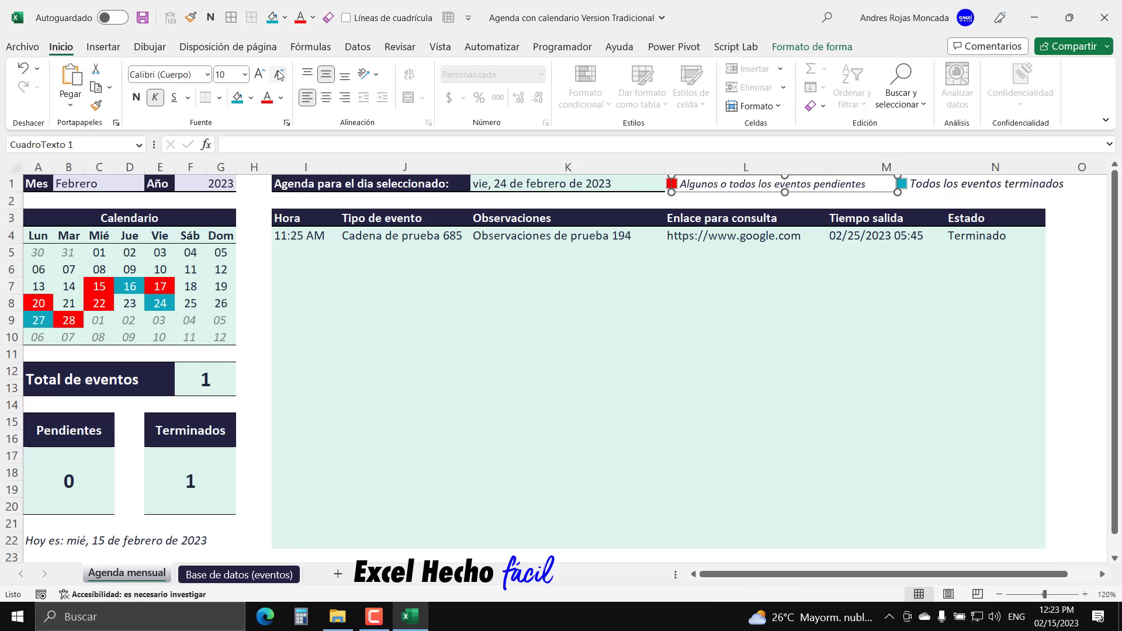
pyautogui.click(812, 47)
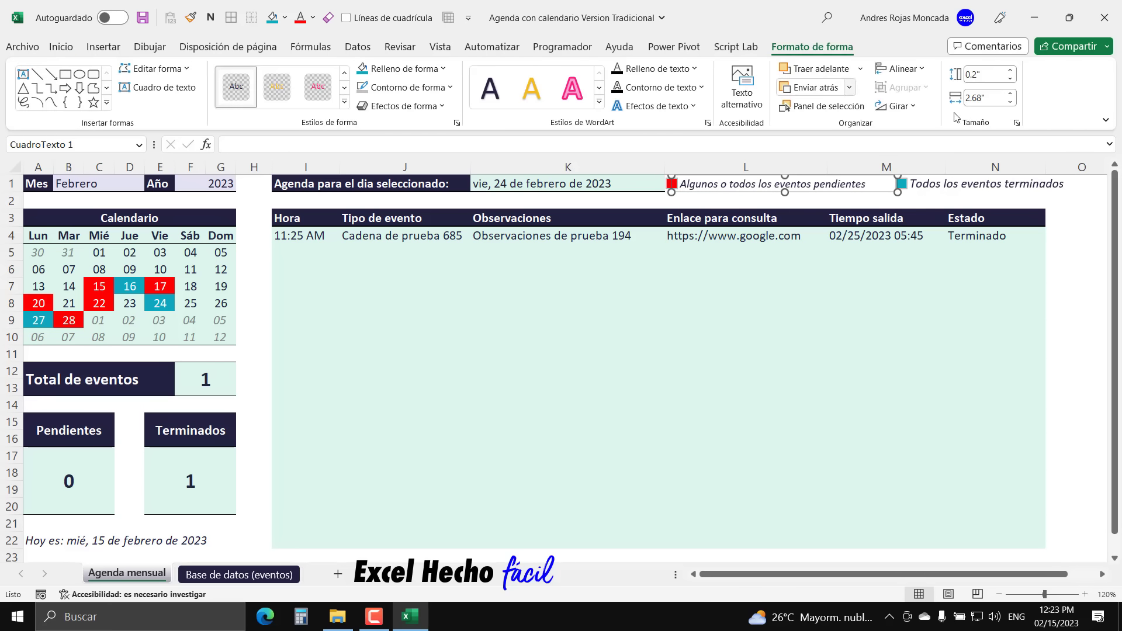
pyautogui.click(1010, 102)
pyautogui.click(1010, 102)
pyautogui.click(1010, 102)
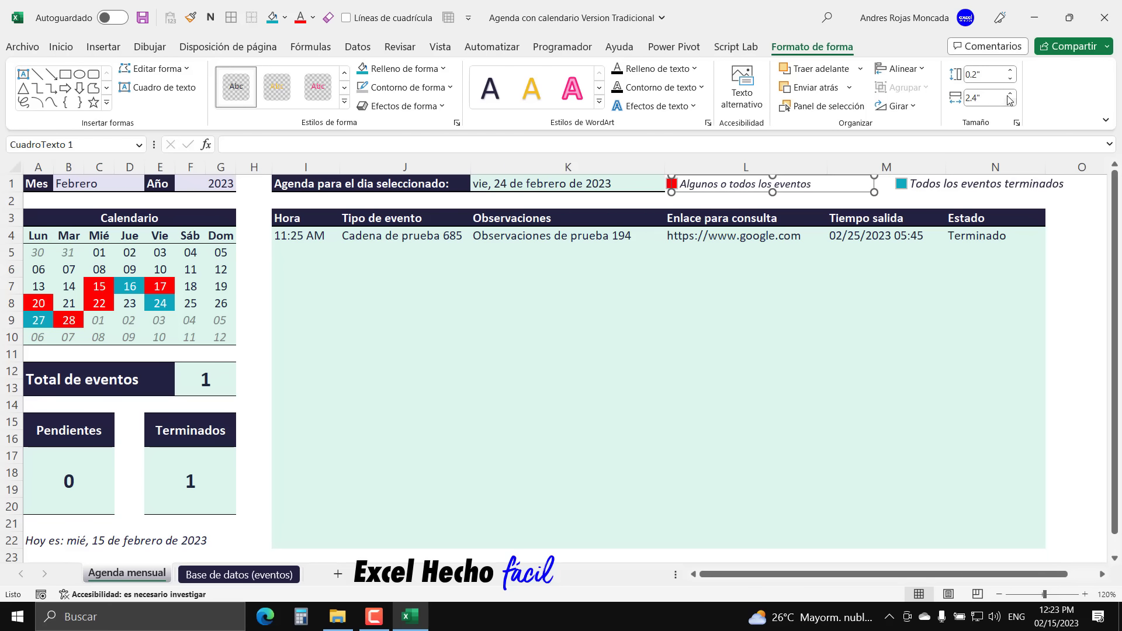
pyautogui.click(1010, 95)
pyautogui.press('Escape')
# - Shift the turquoise square closer to the end of the red legend text, and move its text box over right beside it
pyautogui.click(904, 182)
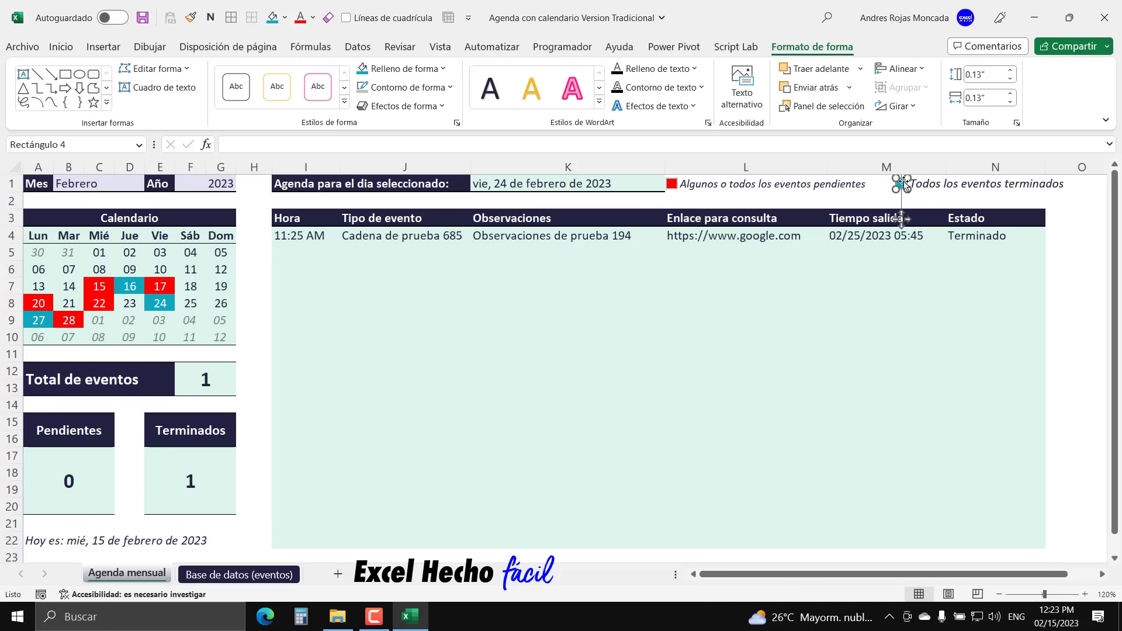
pyautogui.press('Left')
pyautogui.press('Left')
pyautogui.press('Left')
pyautogui.press('Left')
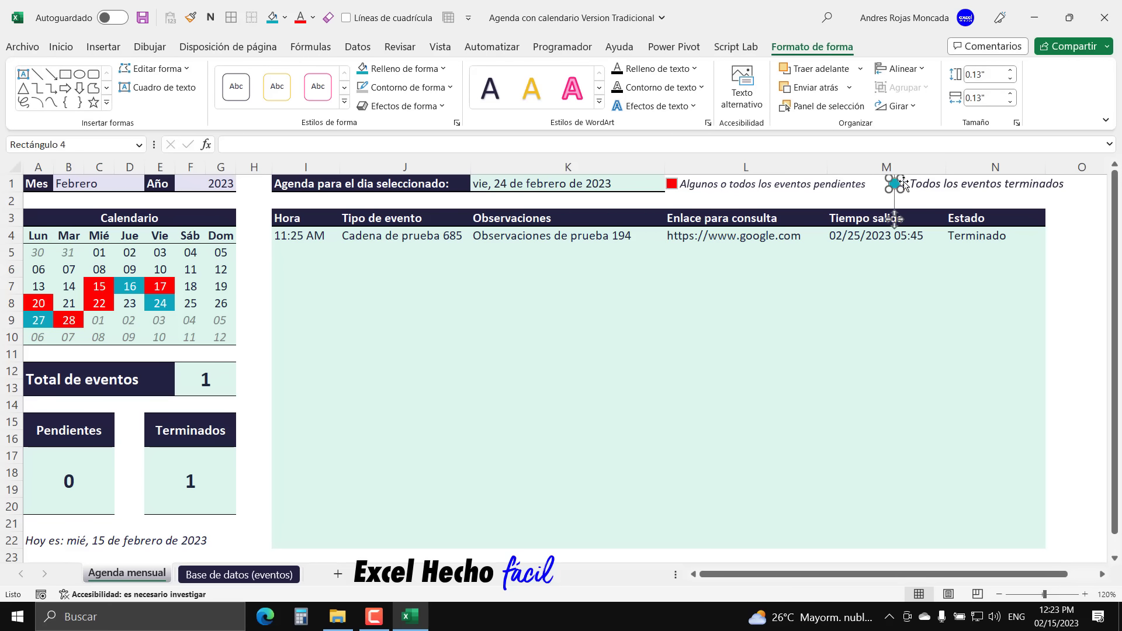
pyautogui.press('Left')
pyautogui.press('Left')
pyautogui.press('Left')
pyautogui.press('Left')
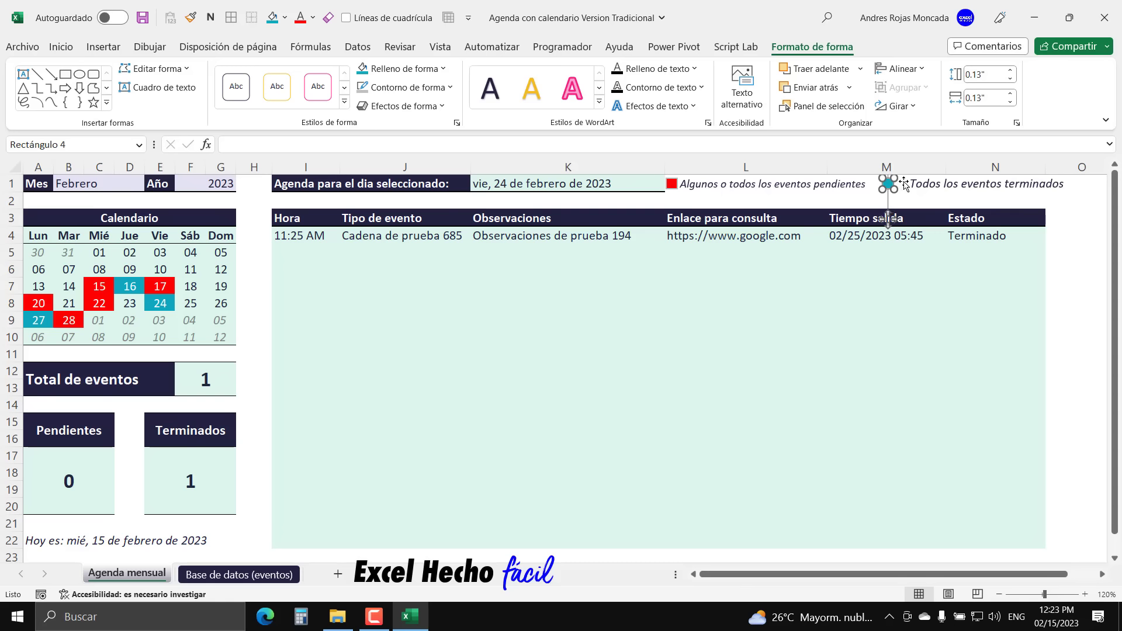
pyautogui.press('Left')
pyautogui.press('Left')
pyautogui.press('Left')
pyautogui.press('Left')
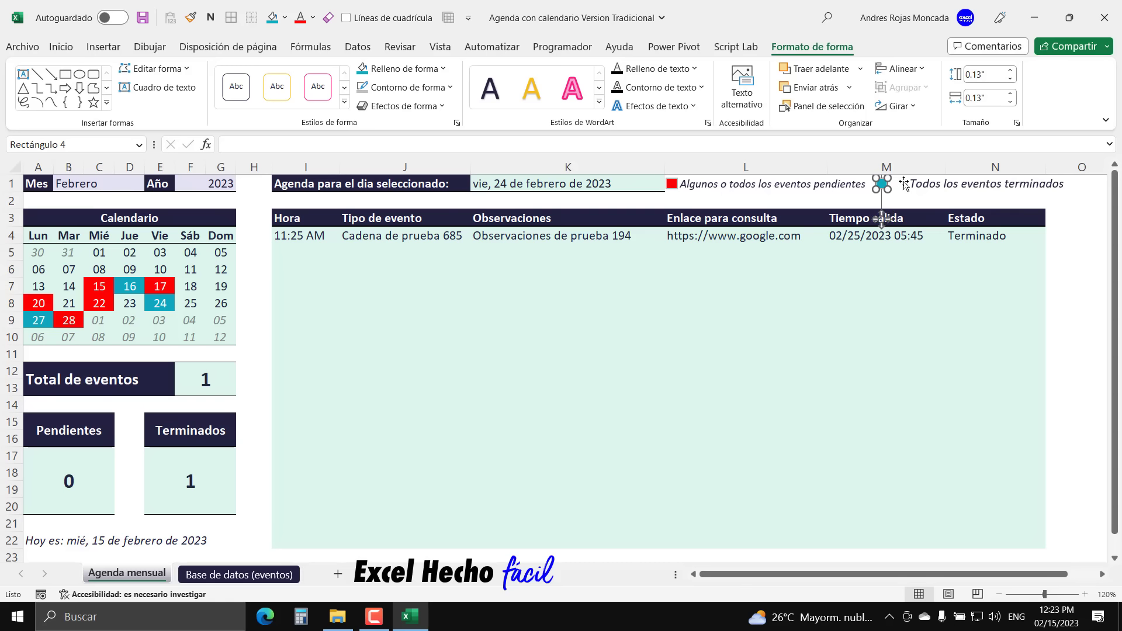
pyautogui.press('Left')
pyautogui.press('Left')
pyautogui.click(926, 186)
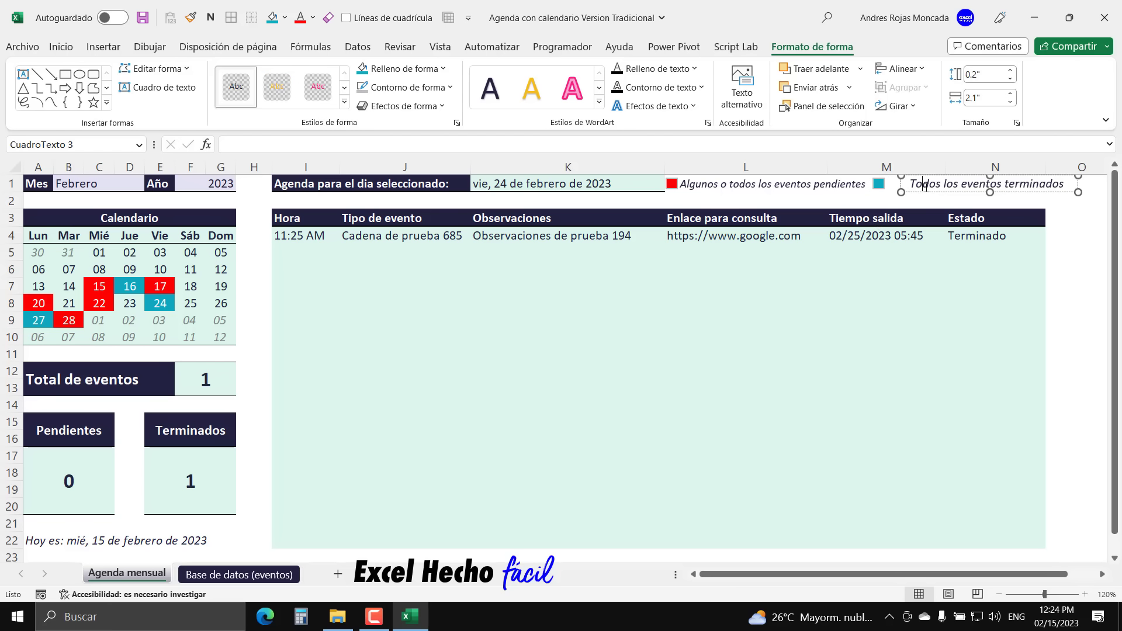
pyautogui.moveTo(927, 192); pyautogui.dragTo(904, 192)
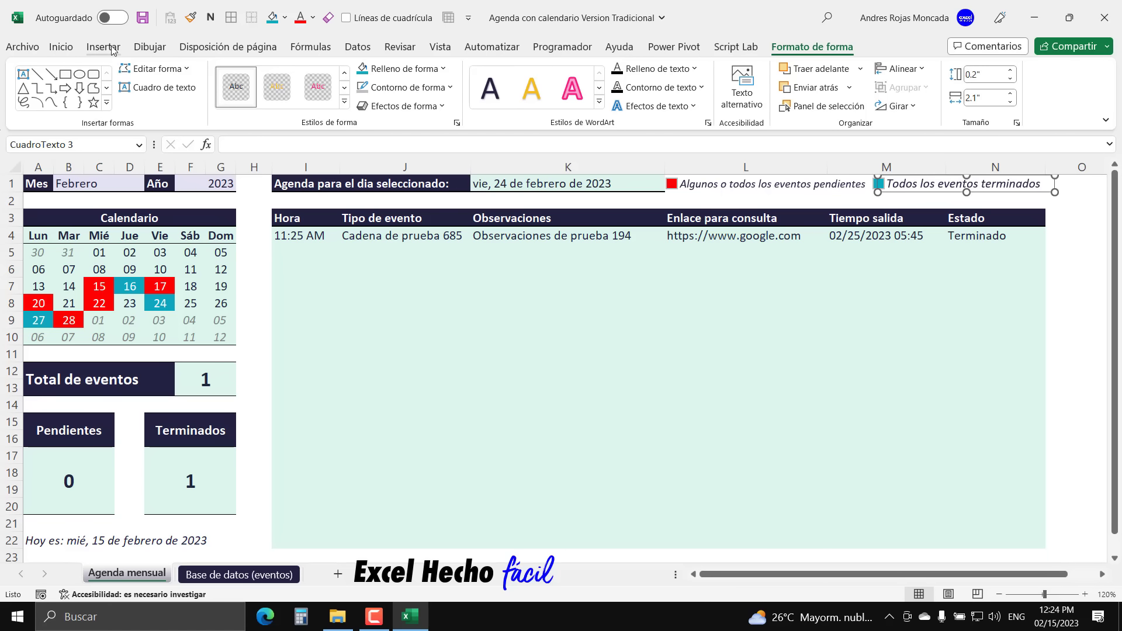
# - Set the font size of the "Todos los eventos terminados" text to 10
pyautogui.click(61, 46)
pyautogui.click(221, 75)
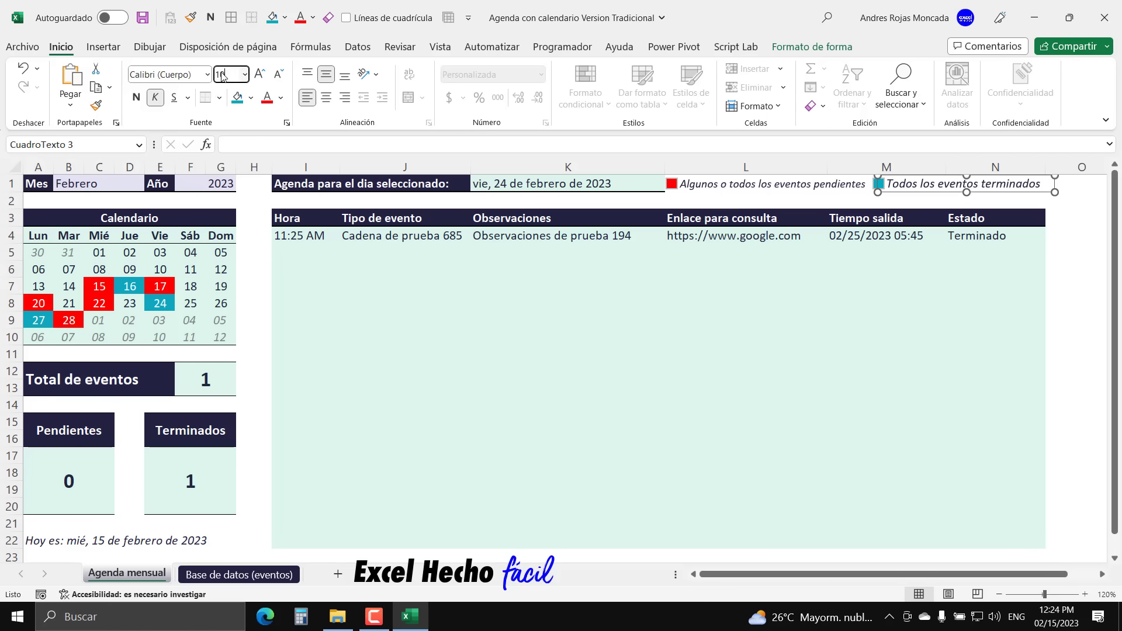
pyautogui.write('10')
pyautogui.press('Return')
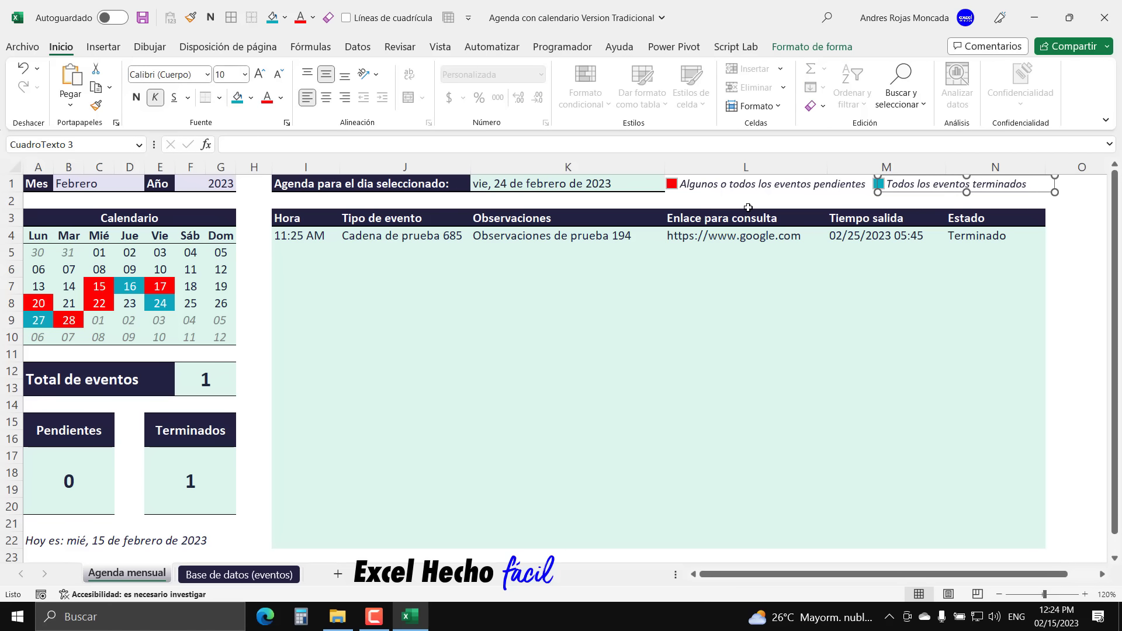
# - Realign both coloured squares and both legend text boxes along their middles
pyautogui.click(672, 185)
pyautogui.keyDown('ctrl'); pyautogui.click(712, 184); pyautogui.keyUp('ctrl')
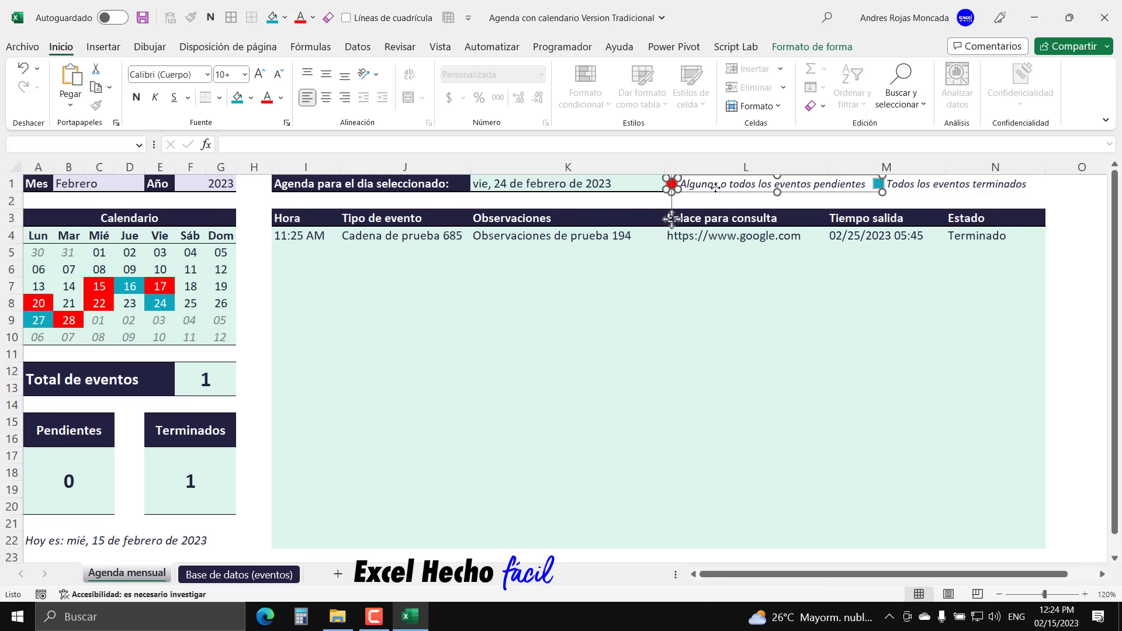
pyautogui.keyDown('ctrl'); pyautogui.click(879, 181); pyautogui.keyUp('ctrl')
pyautogui.keyDown('ctrl'); pyautogui.click(912, 184); pyautogui.keyUp('ctrl')
pyautogui.click(812, 46)
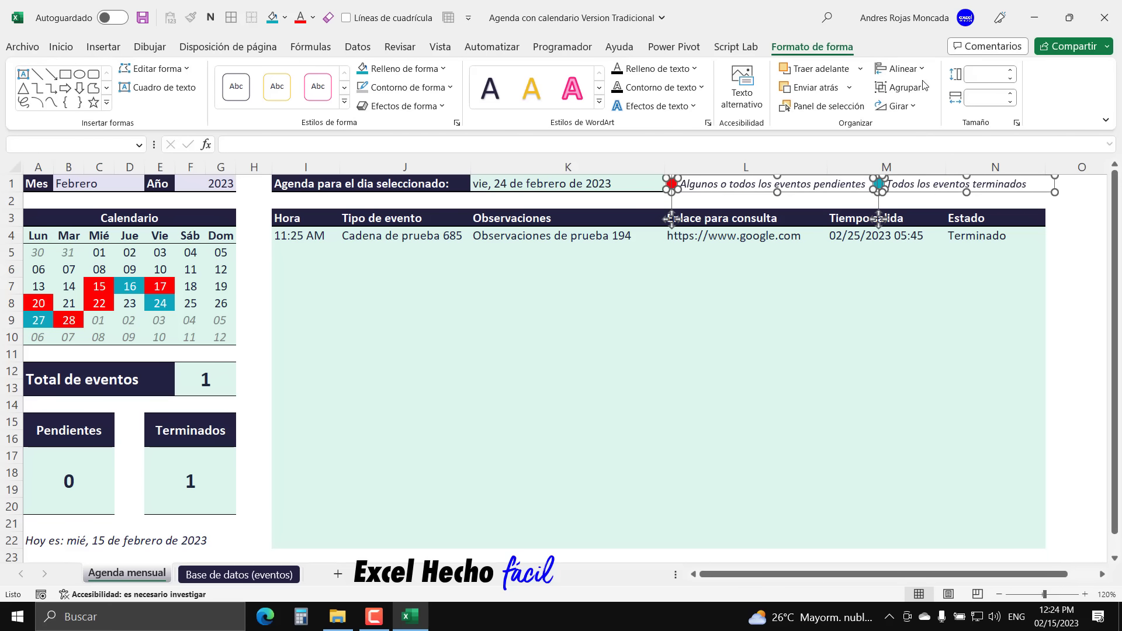
pyautogui.click(921, 69)
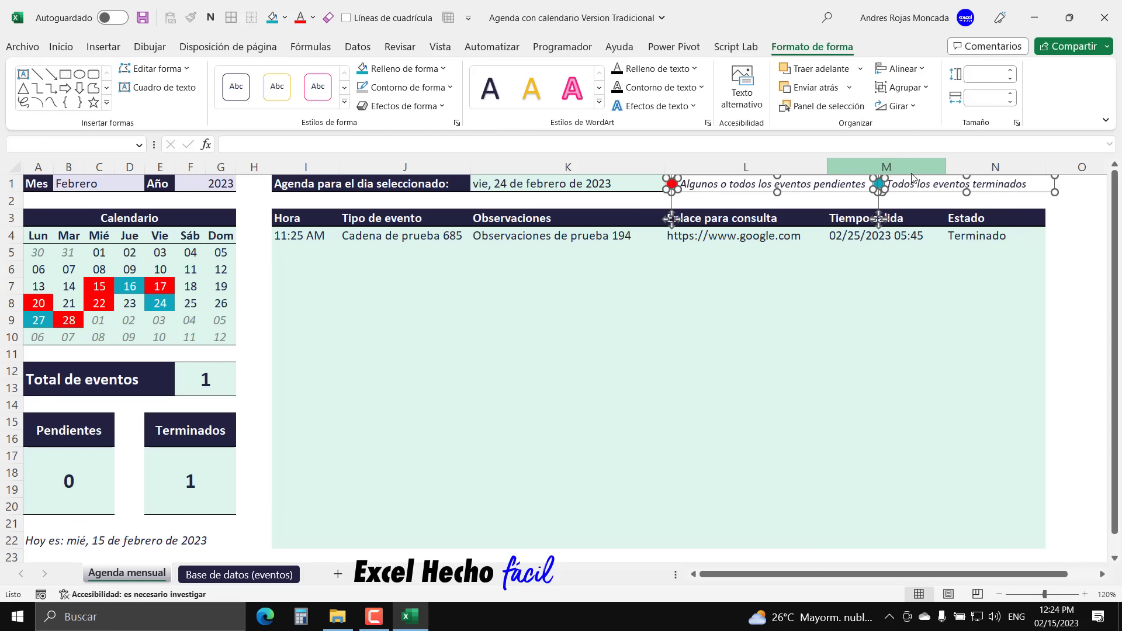
pyautogui.click(914, 174)
pyautogui.click(978, 220)
# - Reduce the width of the "Todos los eventos terminados" text box to 1.9"
pyautogui.click(988, 184)
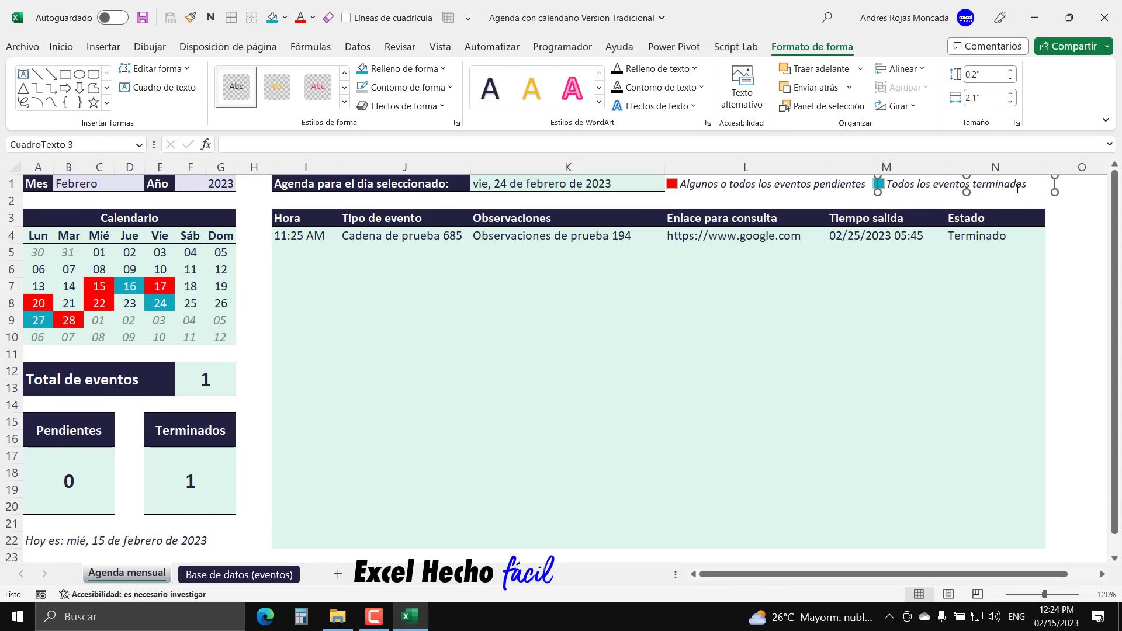
pyautogui.click(1010, 102)
pyautogui.click(1010, 102)
pyautogui.click(1010, 103)
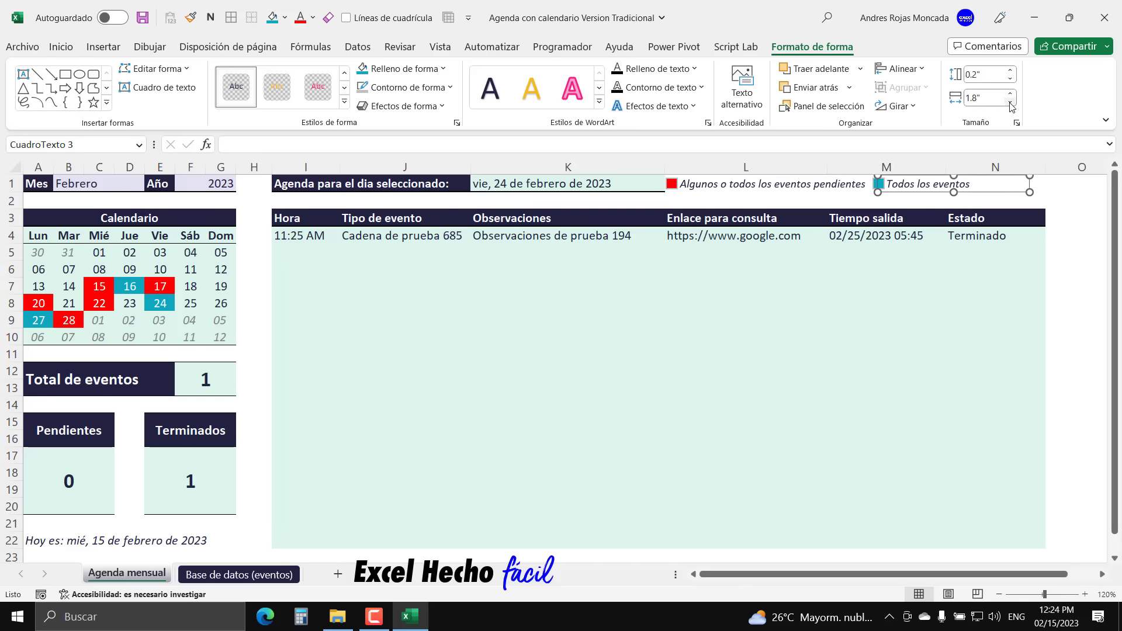
pyautogui.click(1011, 94)
pyautogui.press('Escape')
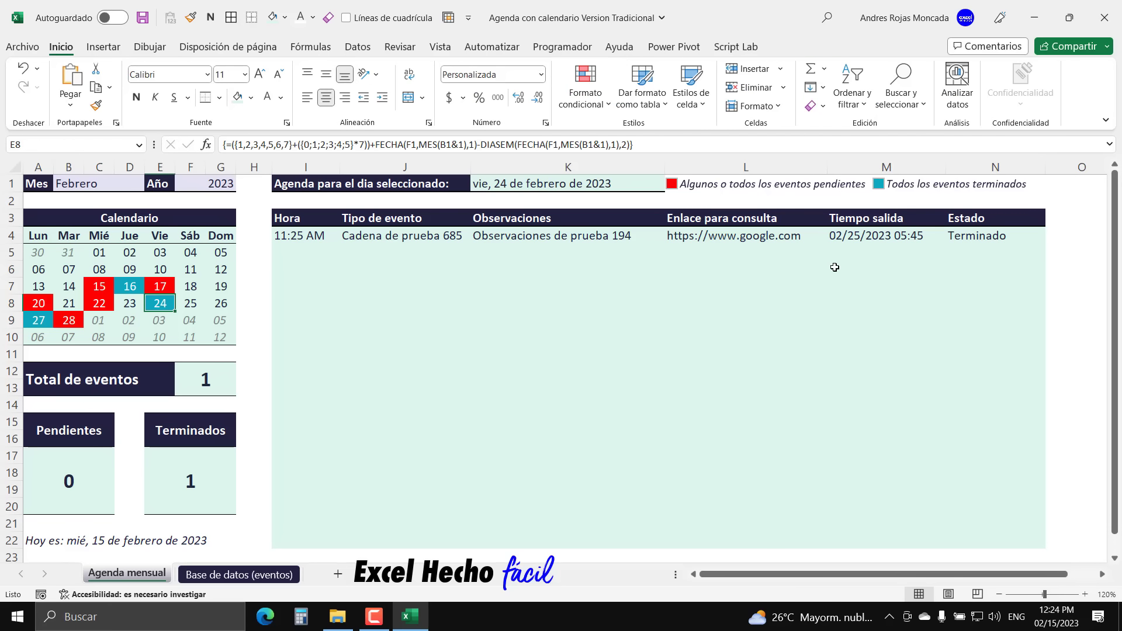
# - Set the font colour of the "Algunos o todos los eventos pendientes" text to Automático
pyautogui.click(768, 187)
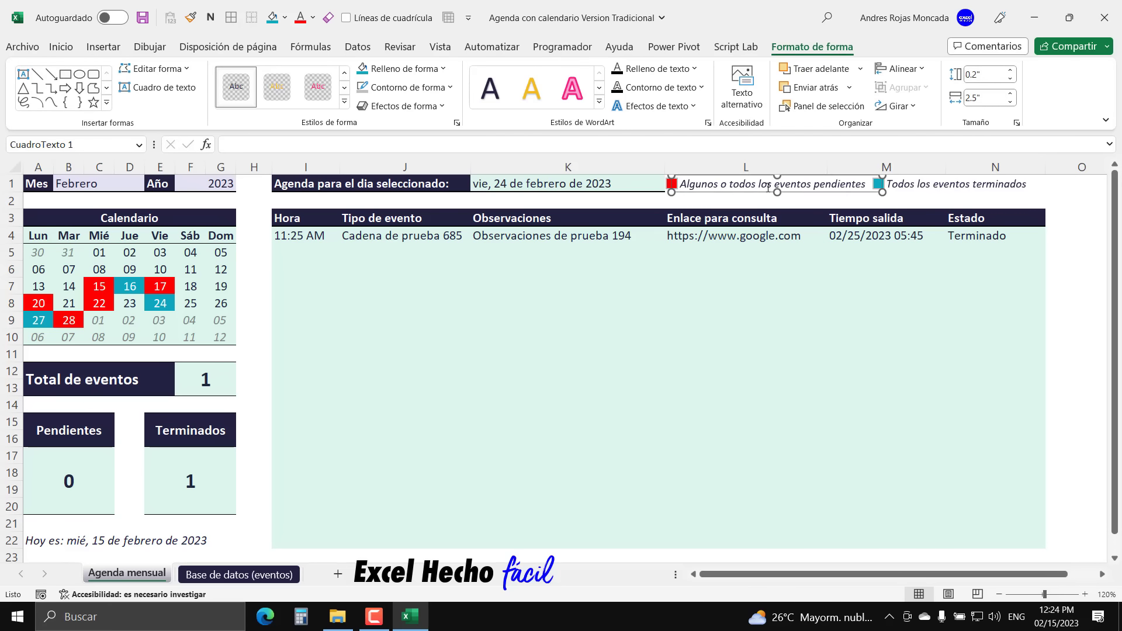
pyautogui.click(61, 46)
pyautogui.click(281, 98)
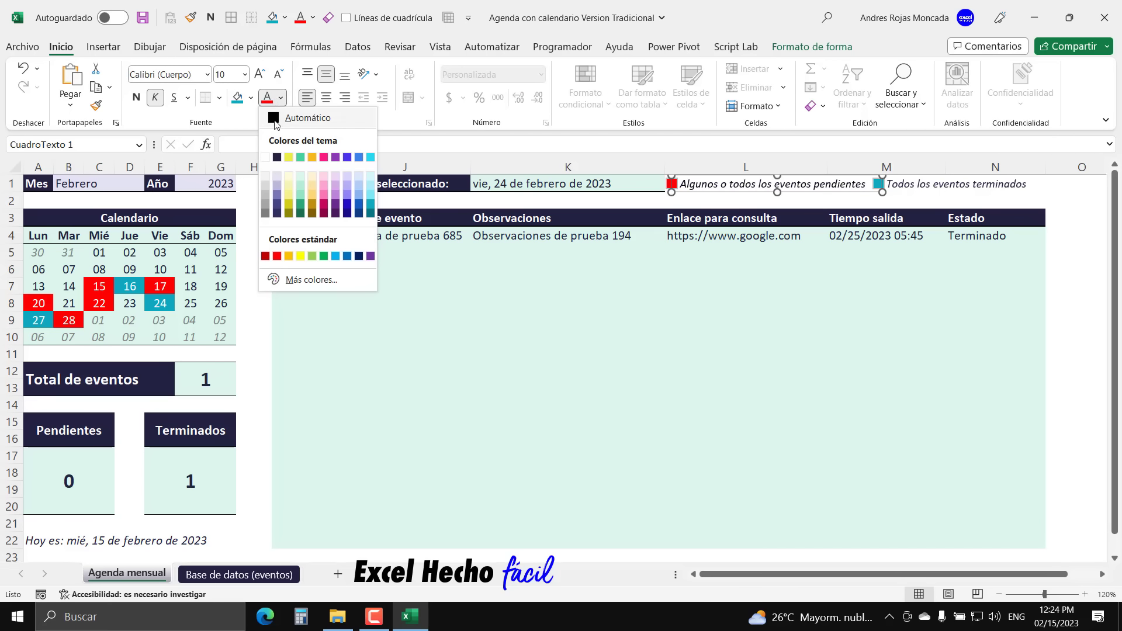
pyautogui.click(279, 119)
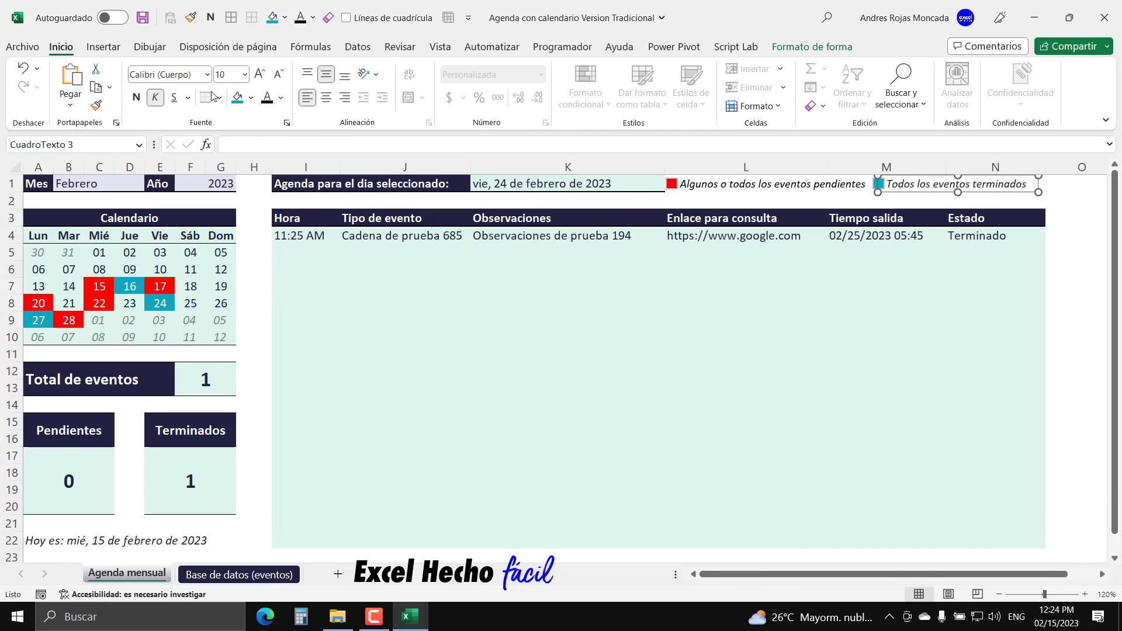
# - Deselect the legend text box and compare the agendas of the highlighted February days with the legend colours
pyautogui.press('Escape')
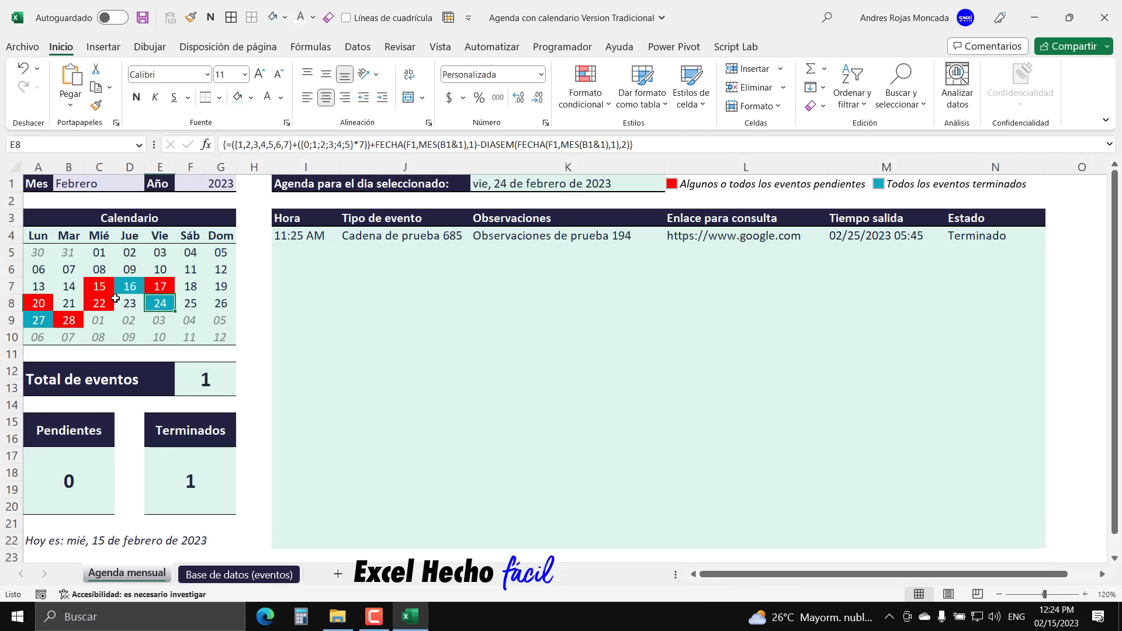
pyautogui.click(91, 291)
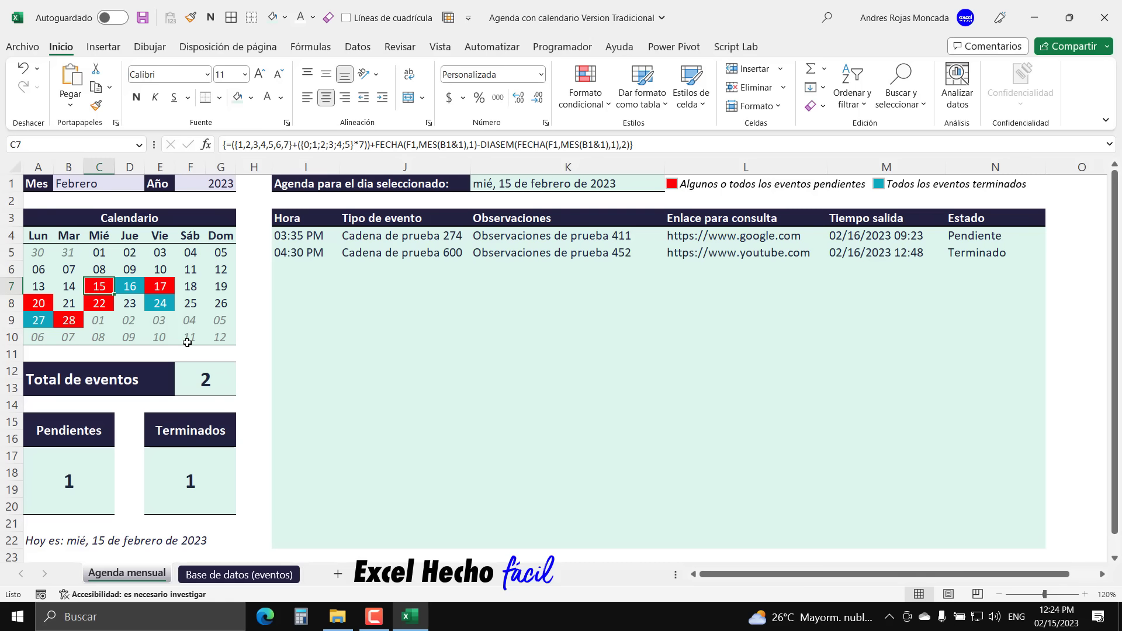
pyautogui.click(126, 288)
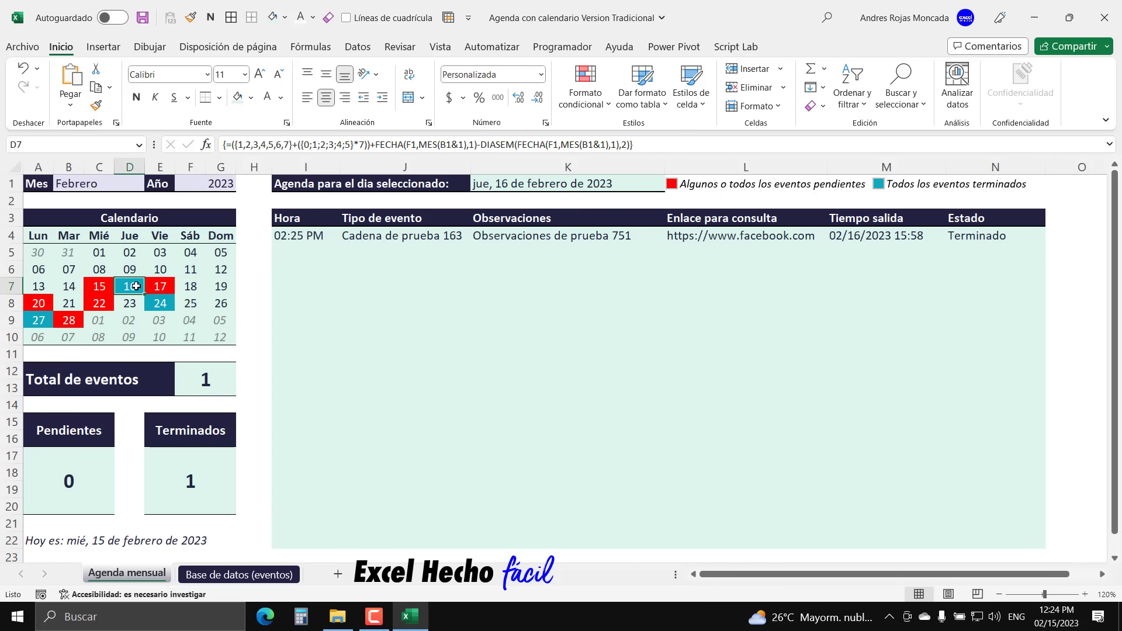
pyautogui.click(158, 302)
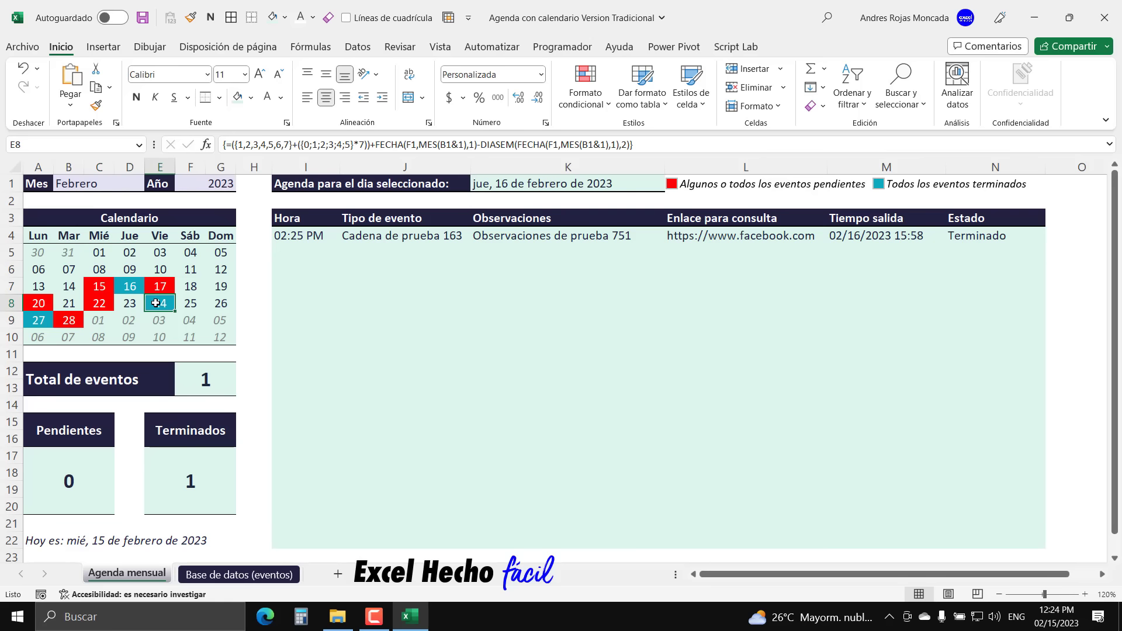
pyautogui.click(44, 321)
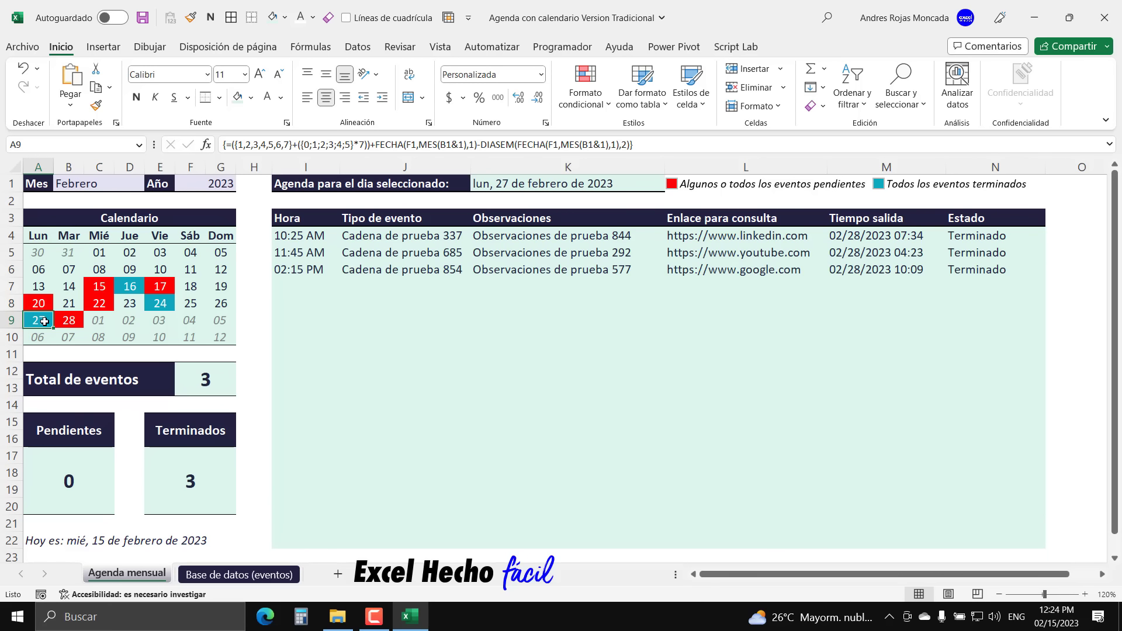
pyautogui.click(37, 304)
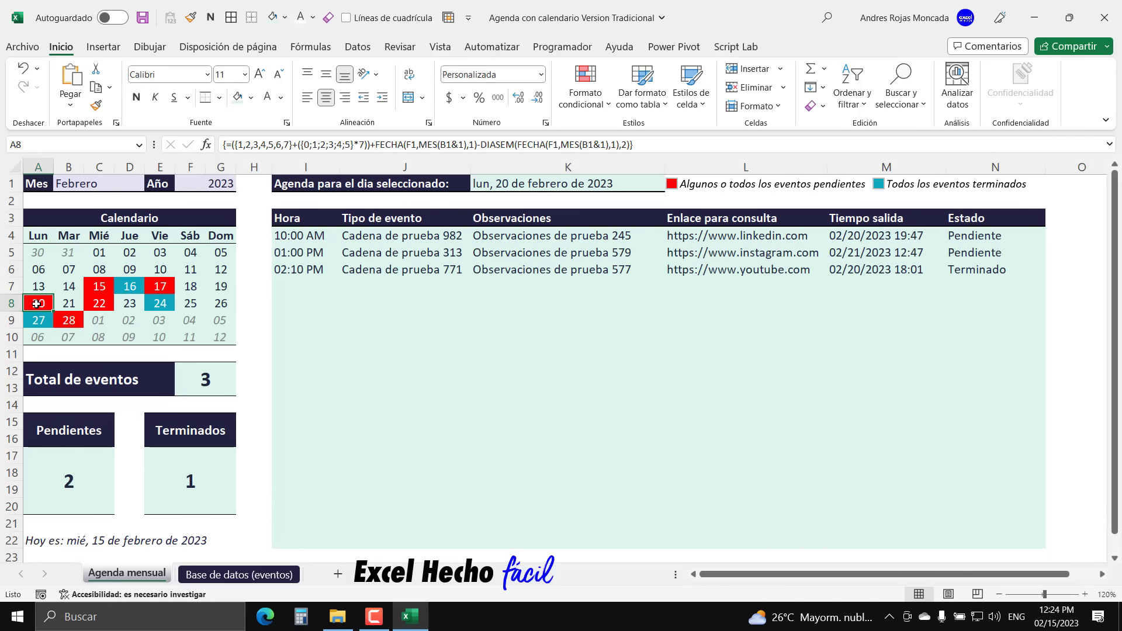
pyautogui.click(69, 323)
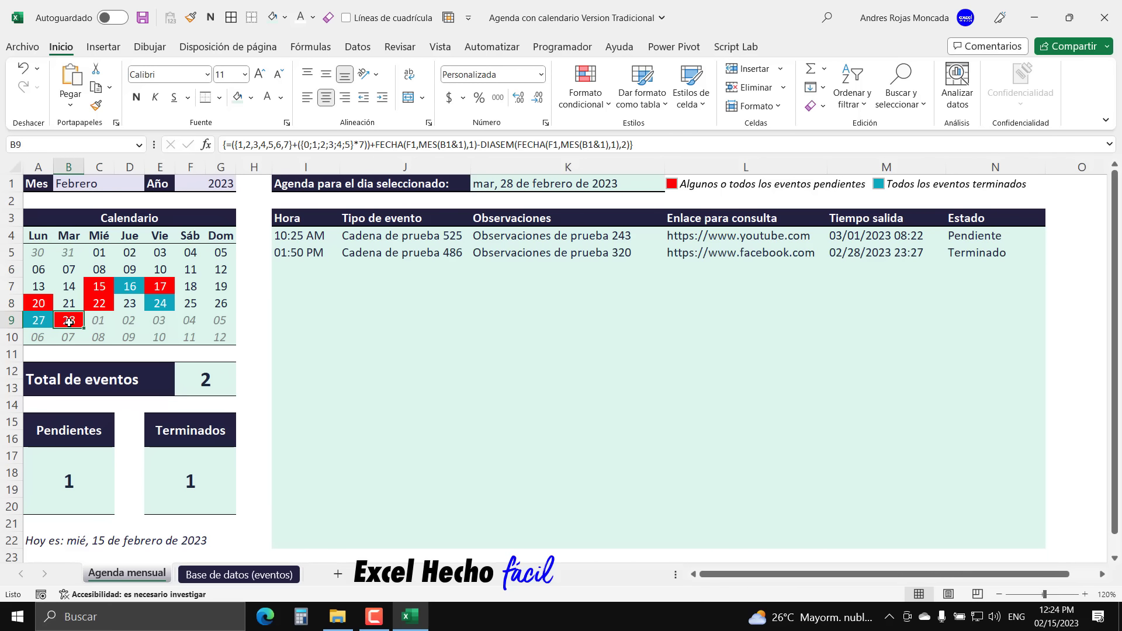
pyautogui.click(98, 304)
pyautogui.click(99, 287)
pyautogui.click(157, 285)
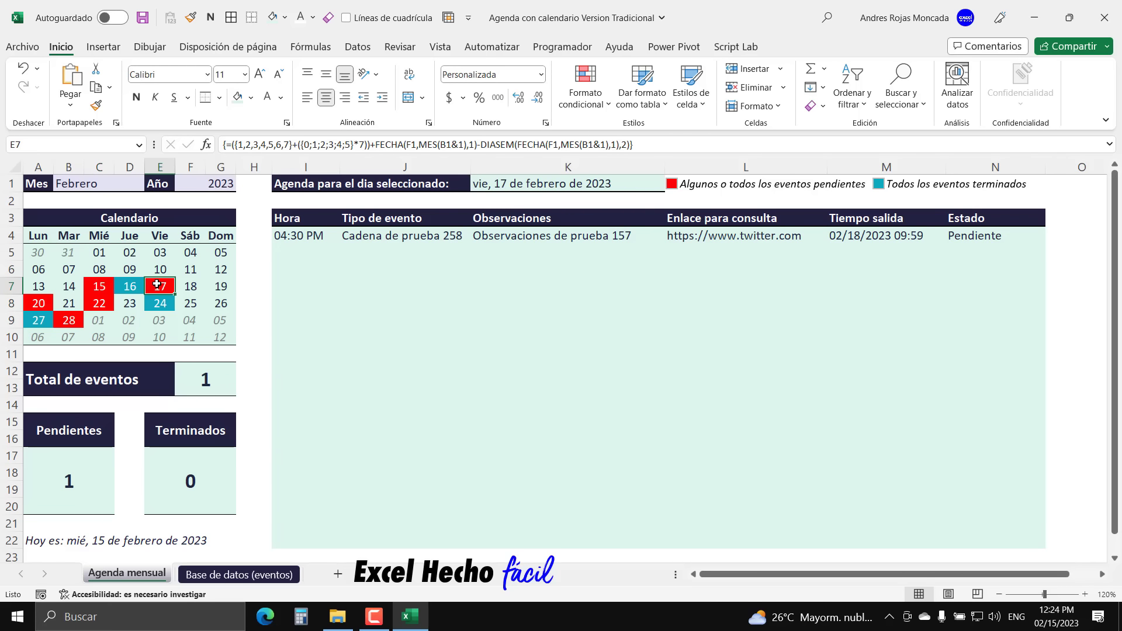
# - View the agendas of the unhighlighted days 10, 11, 18 and 25 February, plus highlighted days 17 and 15
pyautogui.click(159, 269)
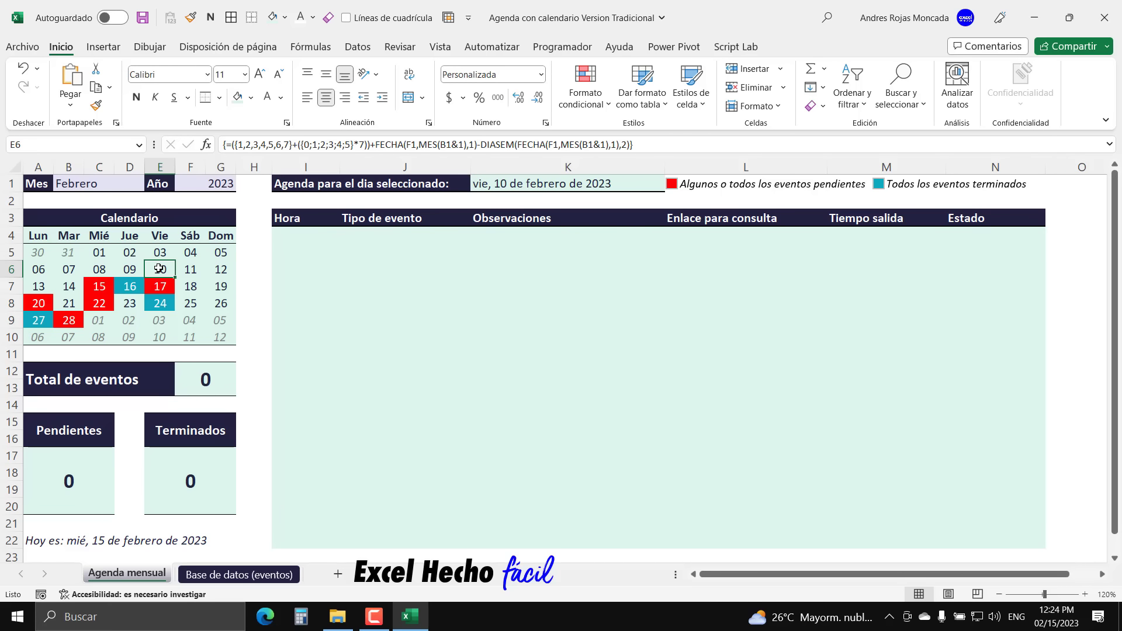
pyautogui.click(187, 268)
pyautogui.click(191, 290)
pyautogui.click(191, 303)
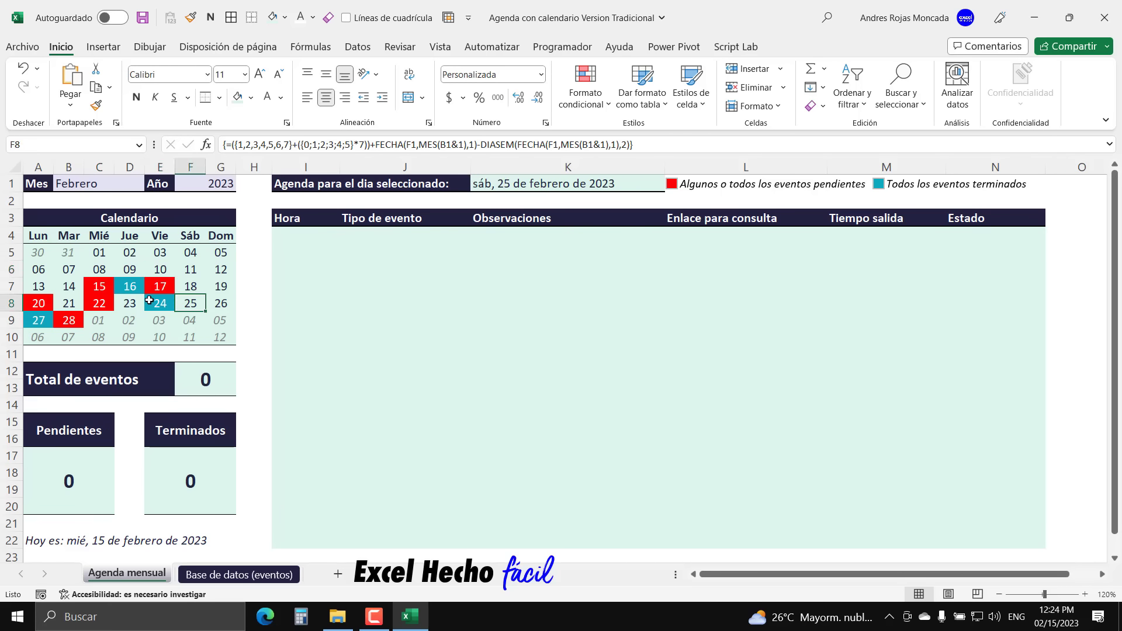
pyautogui.click(156, 286)
pyautogui.click(103, 286)
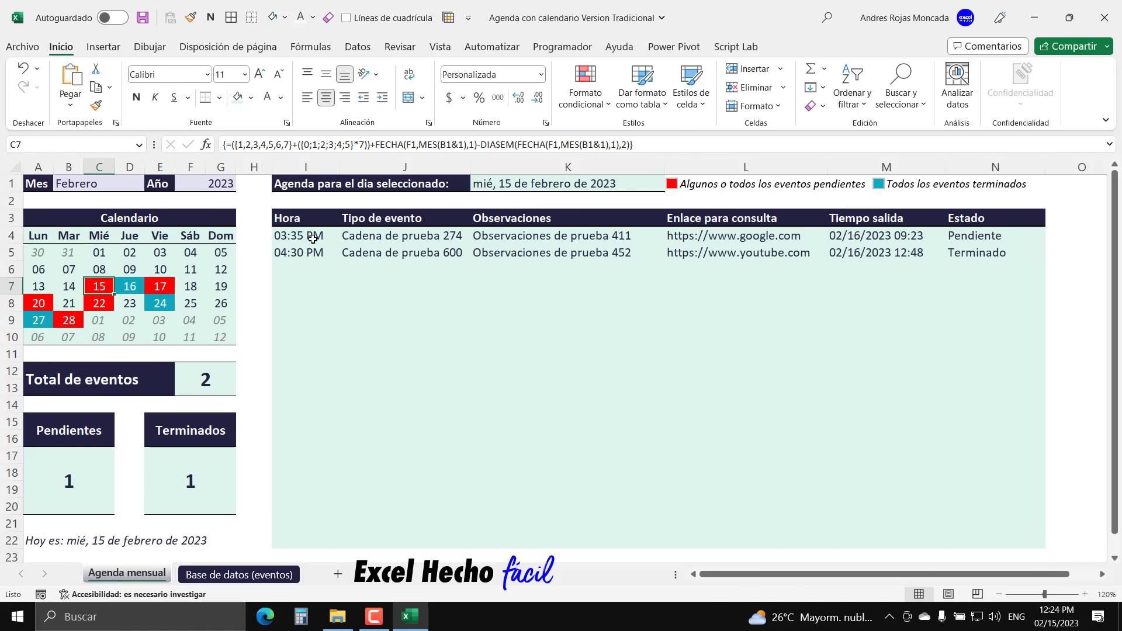
# - In the Base de datos (eventos) sheet, set the Estado of the 02/15/2023 15:35 event to Terminado
pyautogui.click(237, 575)
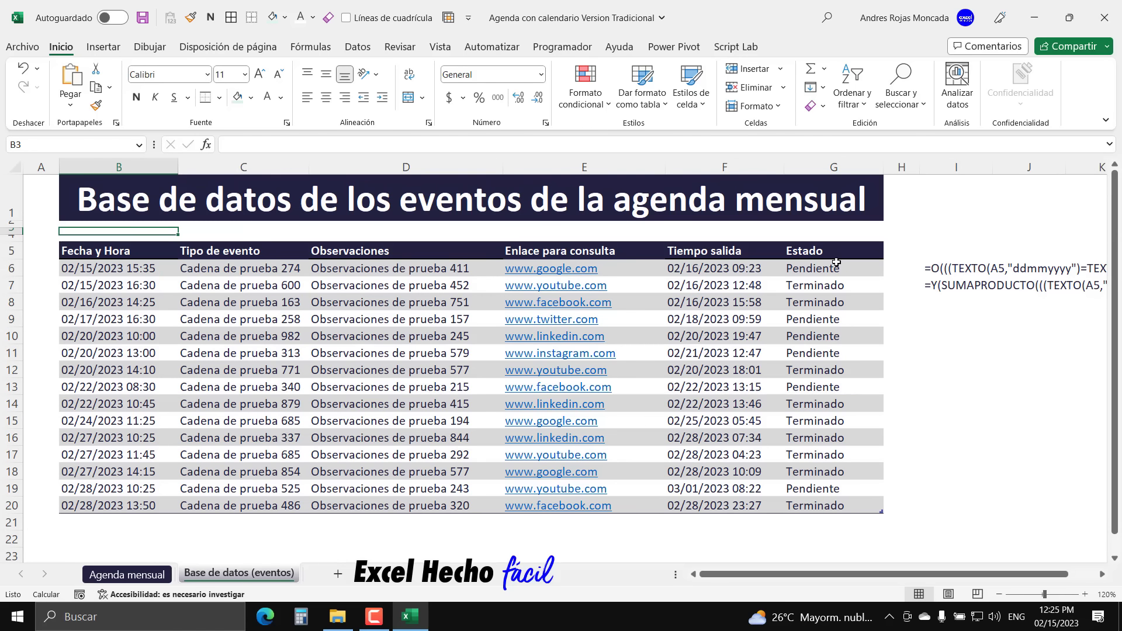
pyautogui.click(837, 263)
pyautogui.click(890, 270)
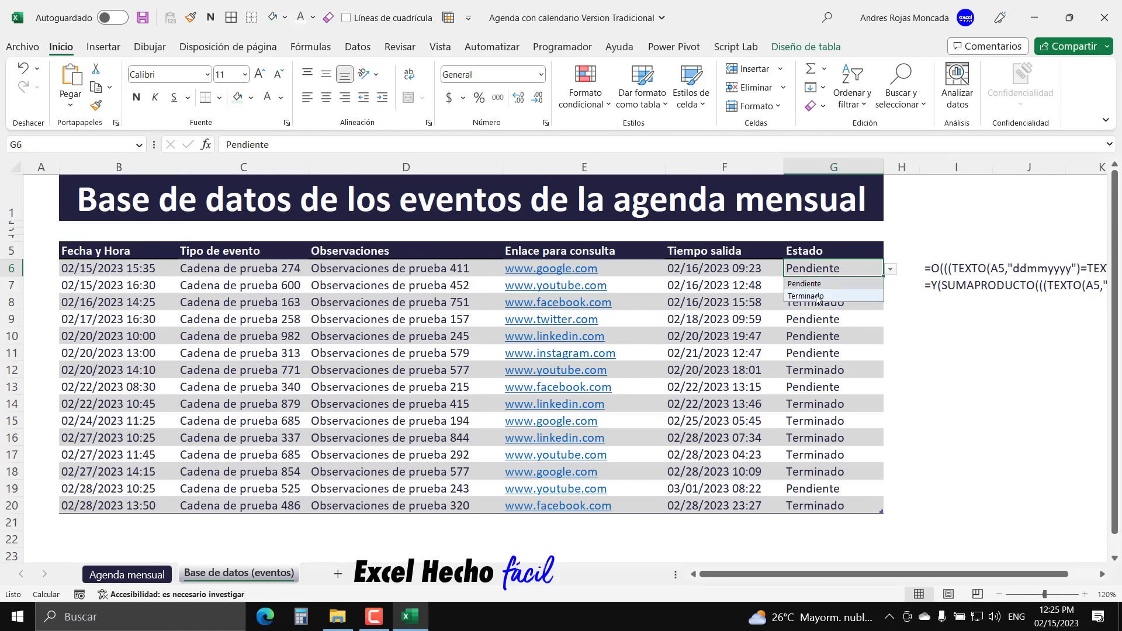
pyautogui.click(817, 296)
pyautogui.click(108, 232)
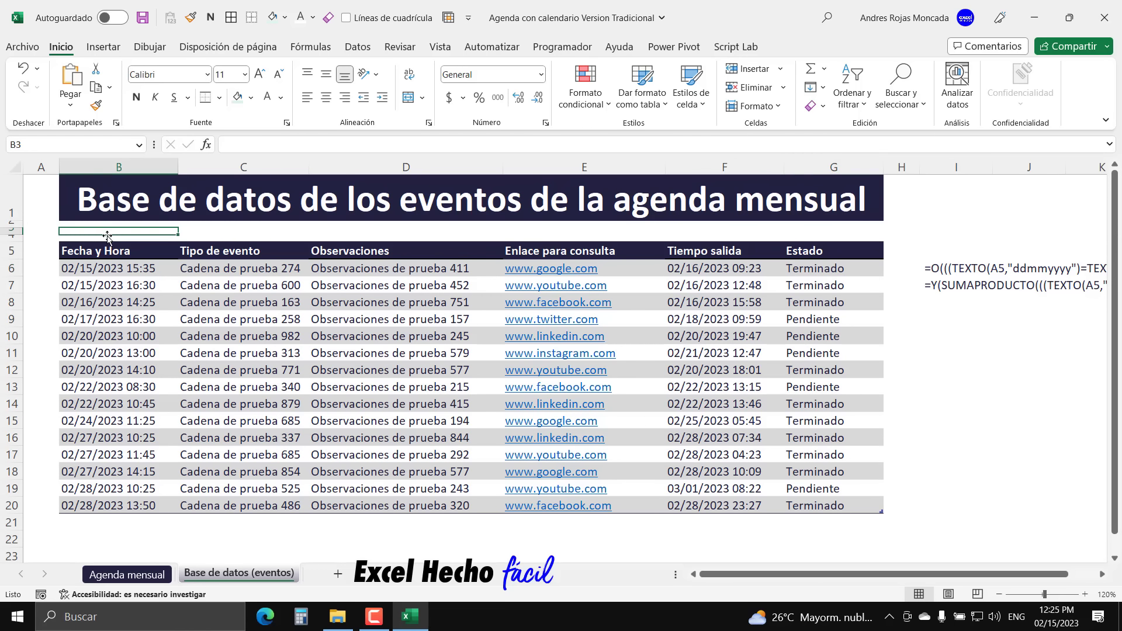
# - Return to the Agenda mensual sheet and check day 15's colour and the agendas of days 16, 17, 24 and 27
pyautogui.click(152, 573)
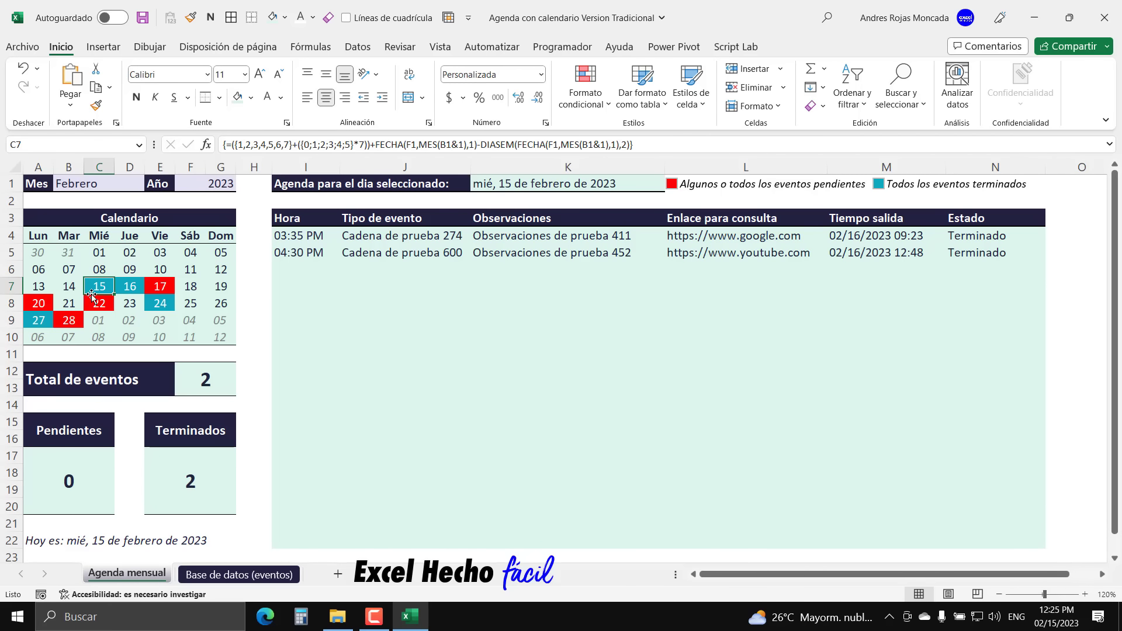
pyautogui.click(130, 286)
pyautogui.click(160, 286)
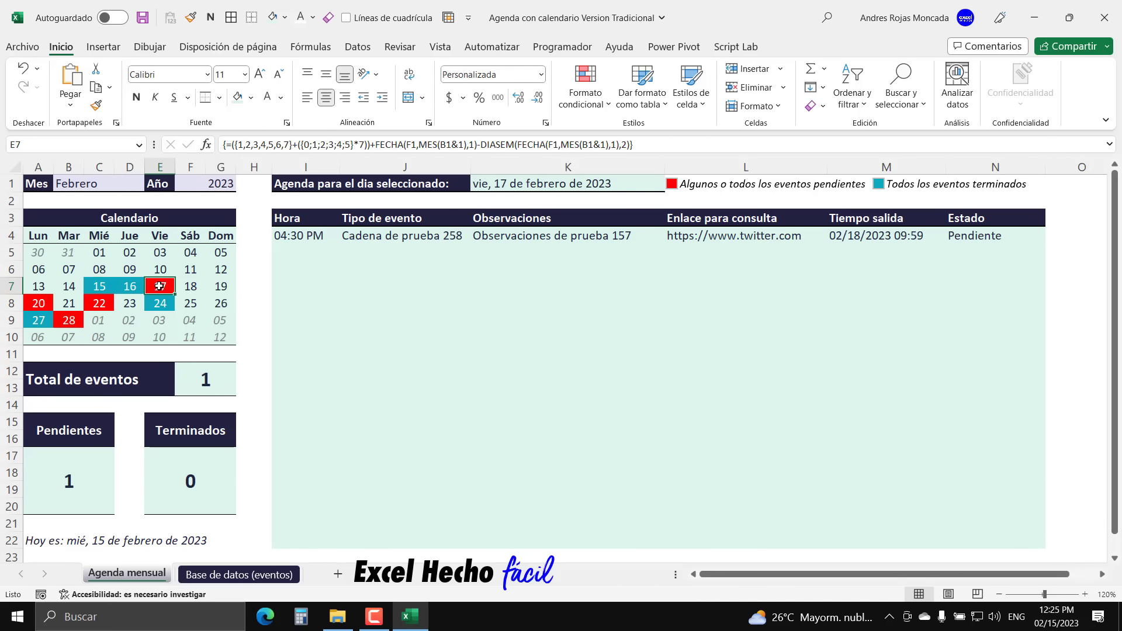
pyautogui.click(160, 303)
pyautogui.click(44, 317)
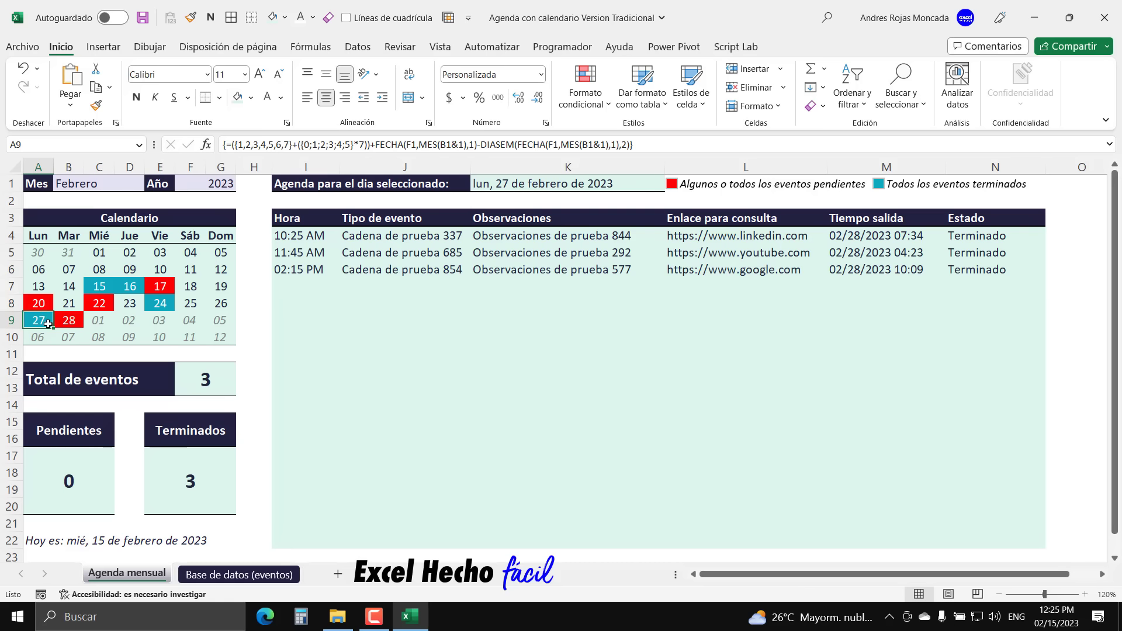
# - In the Base de datos (eventos) sheet, set the Estado of the 02/27/2023 10:25 event to Pendiente
pyautogui.click(260, 575)
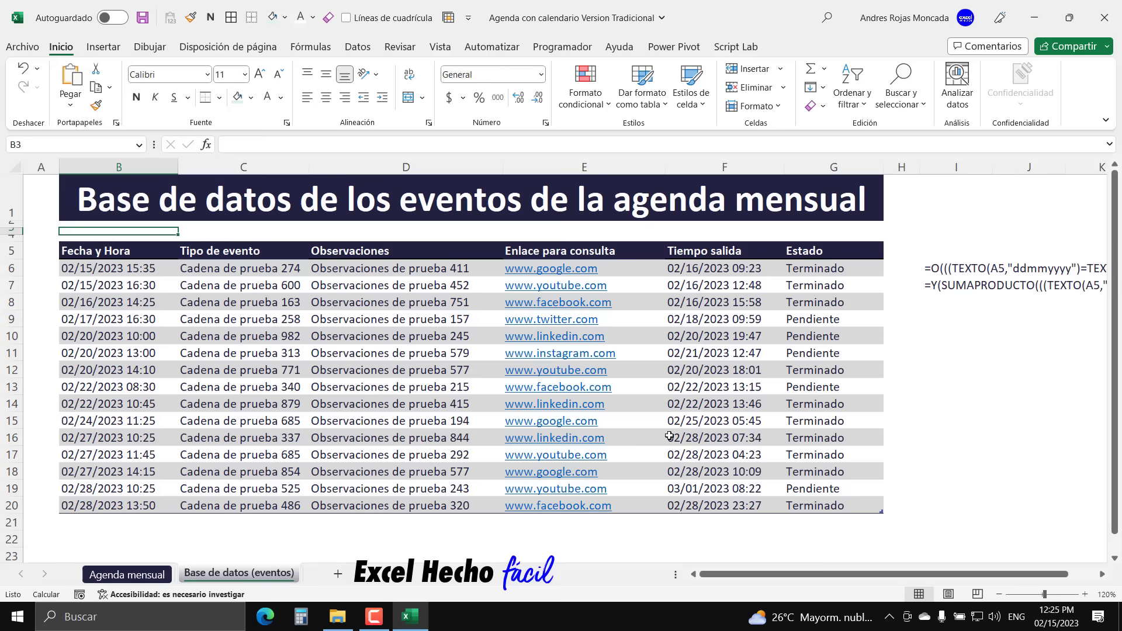
pyautogui.click(802, 437)
pyautogui.click(891, 439)
pyautogui.click(838, 458)
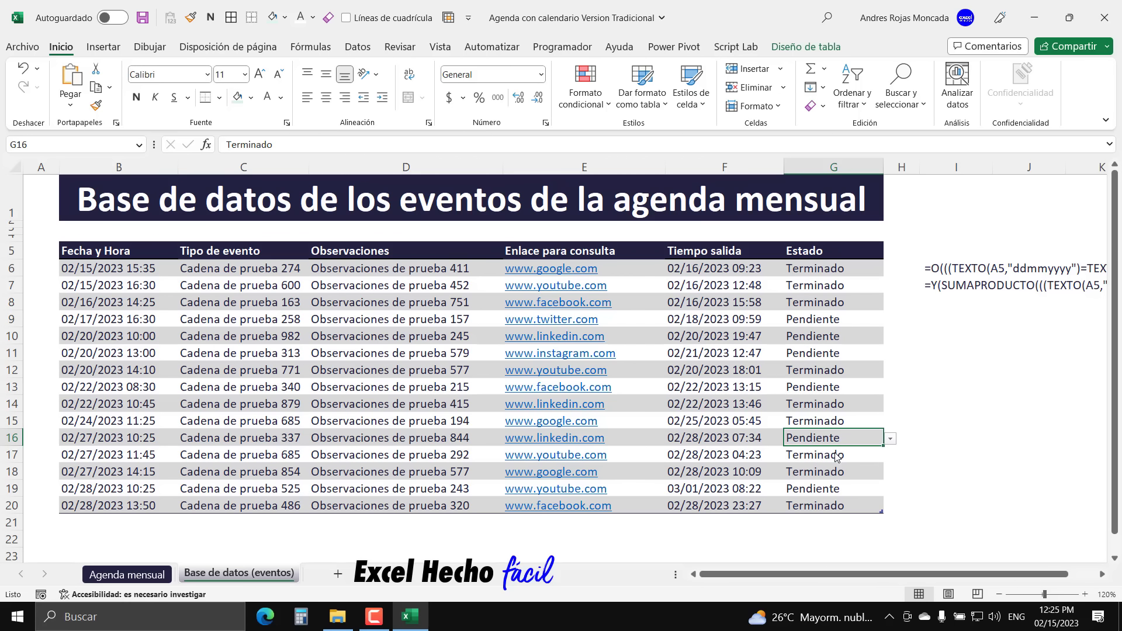
pyautogui.click(126, 230)
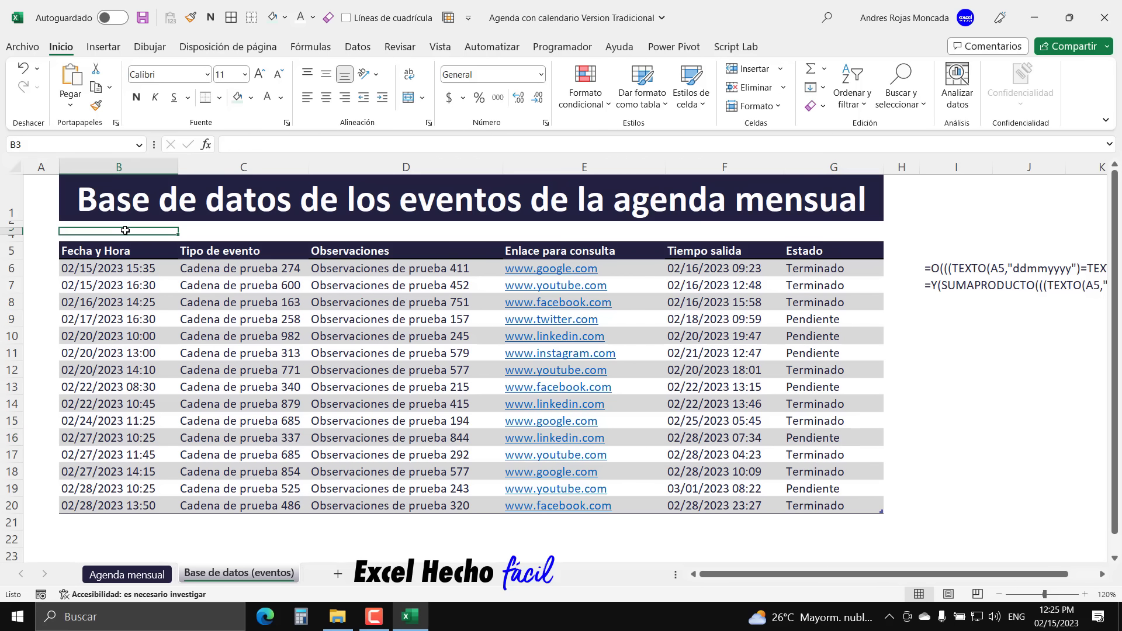
# - Go back to the Agenda mensual sheet to check day 27's colour and view the agendas for 2 March and 23 February
pyautogui.click(127, 573)
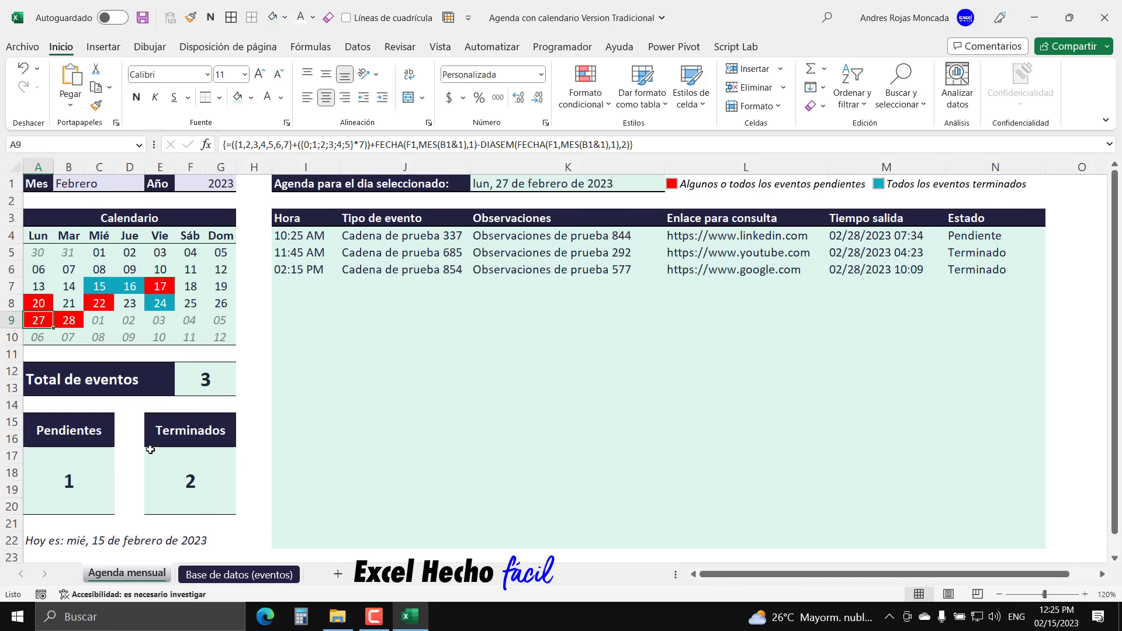
pyautogui.click(129, 321)
pyautogui.click(132, 304)
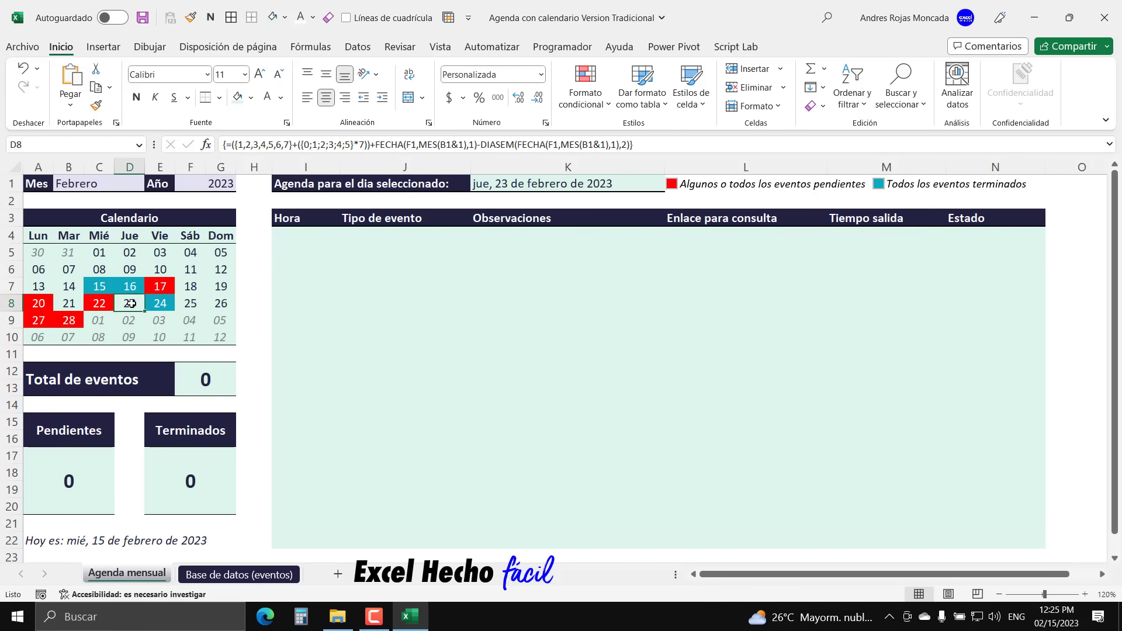
# - View the calendar for Marzo, switch the month back to Febrero and show the agenda for day 15
pyautogui.click(126, 185)
pyautogui.click(151, 185)
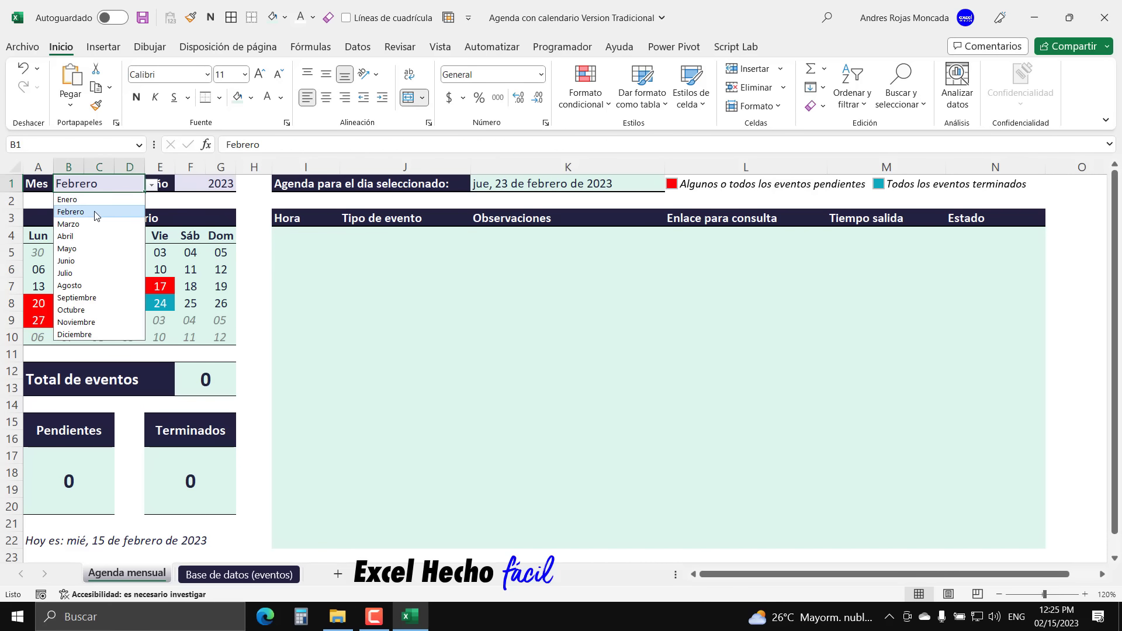
pyautogui.click(94, 224)
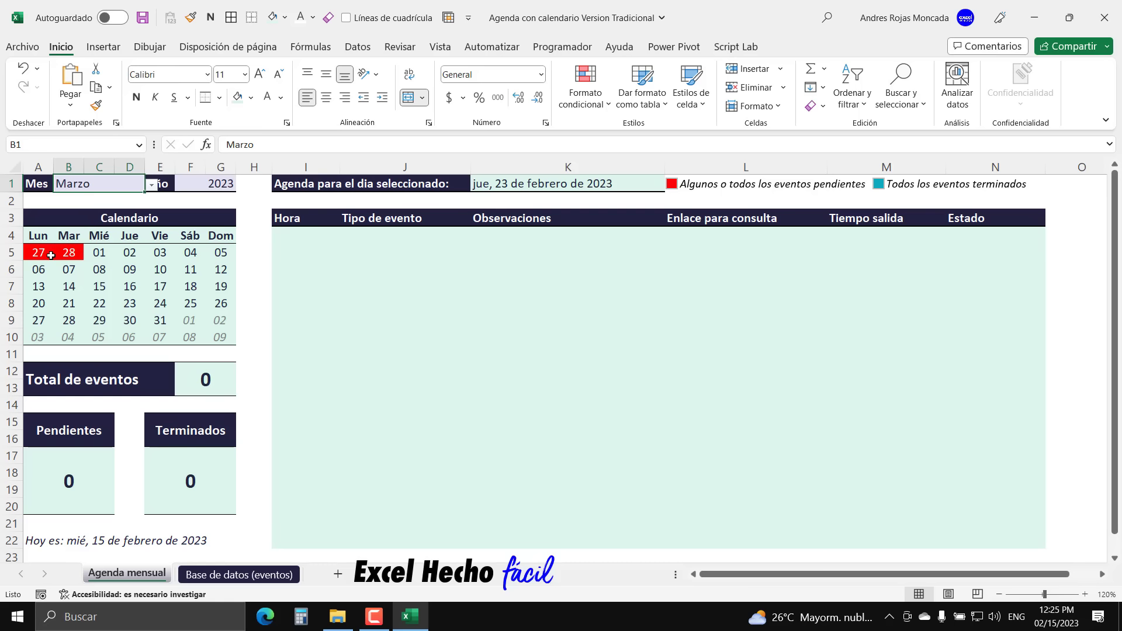
pyautogui.click(151, 185)
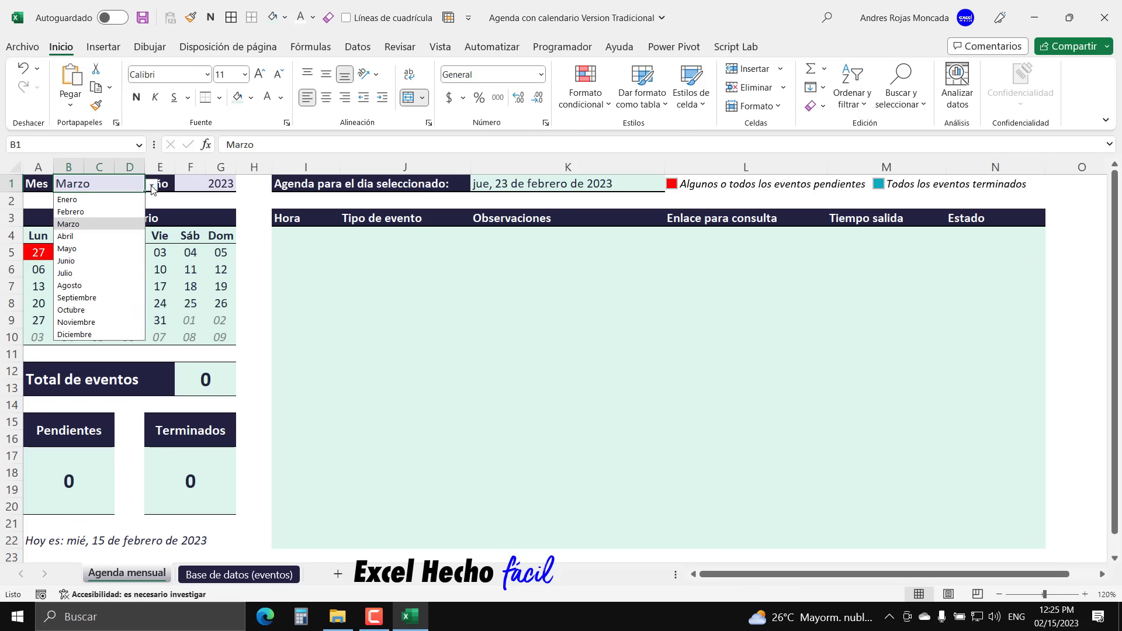
pyautogui.click(76, 211)
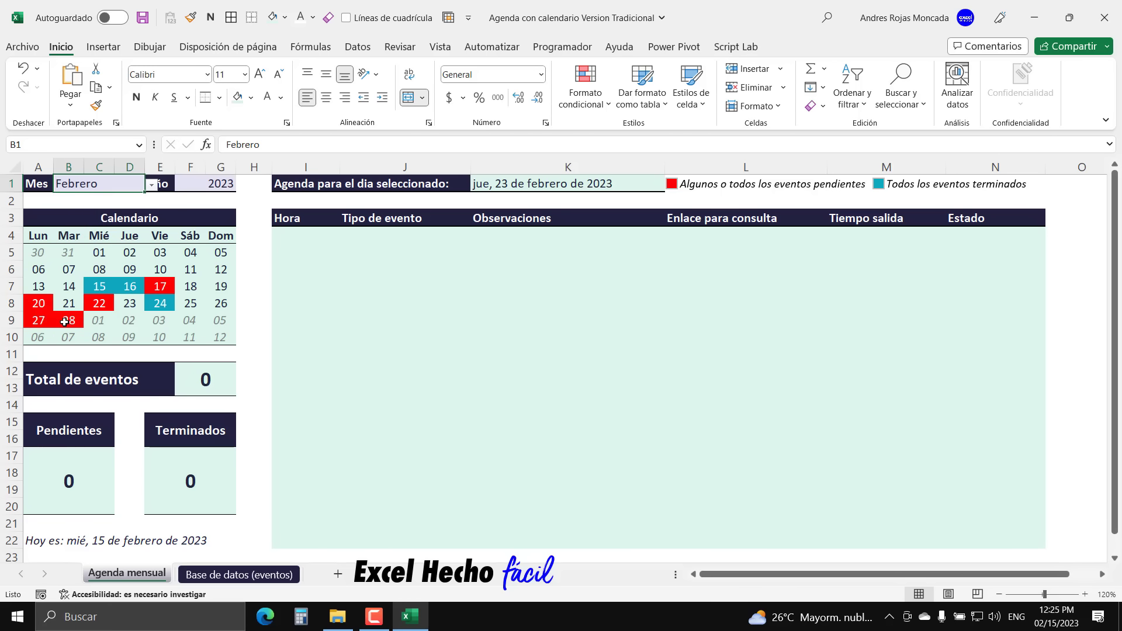
pyautogui.click(103, 286)
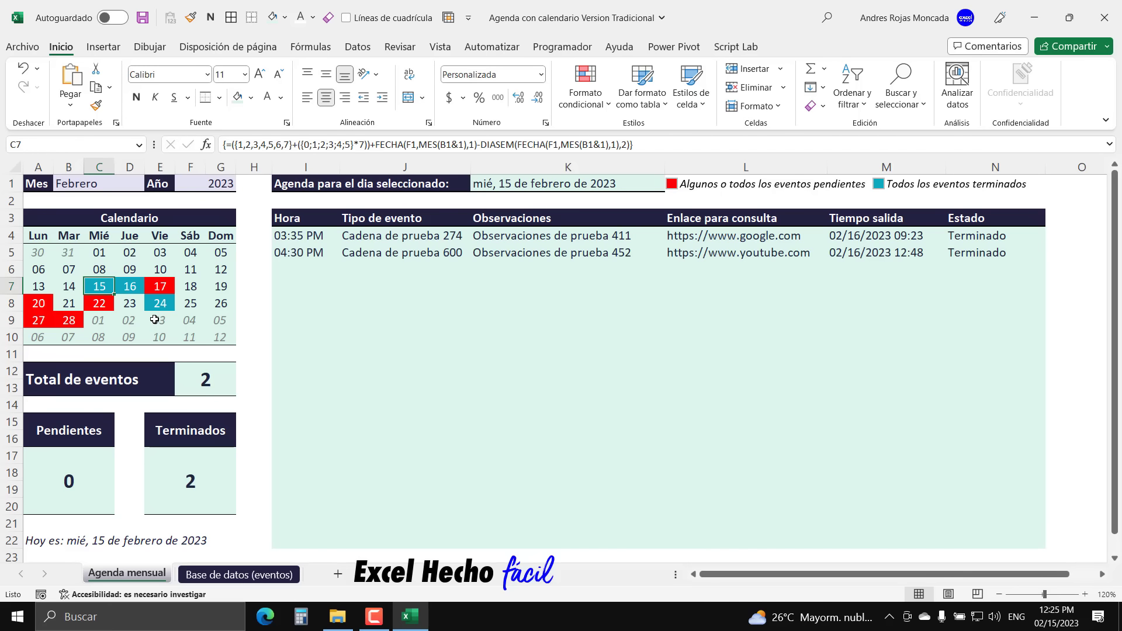